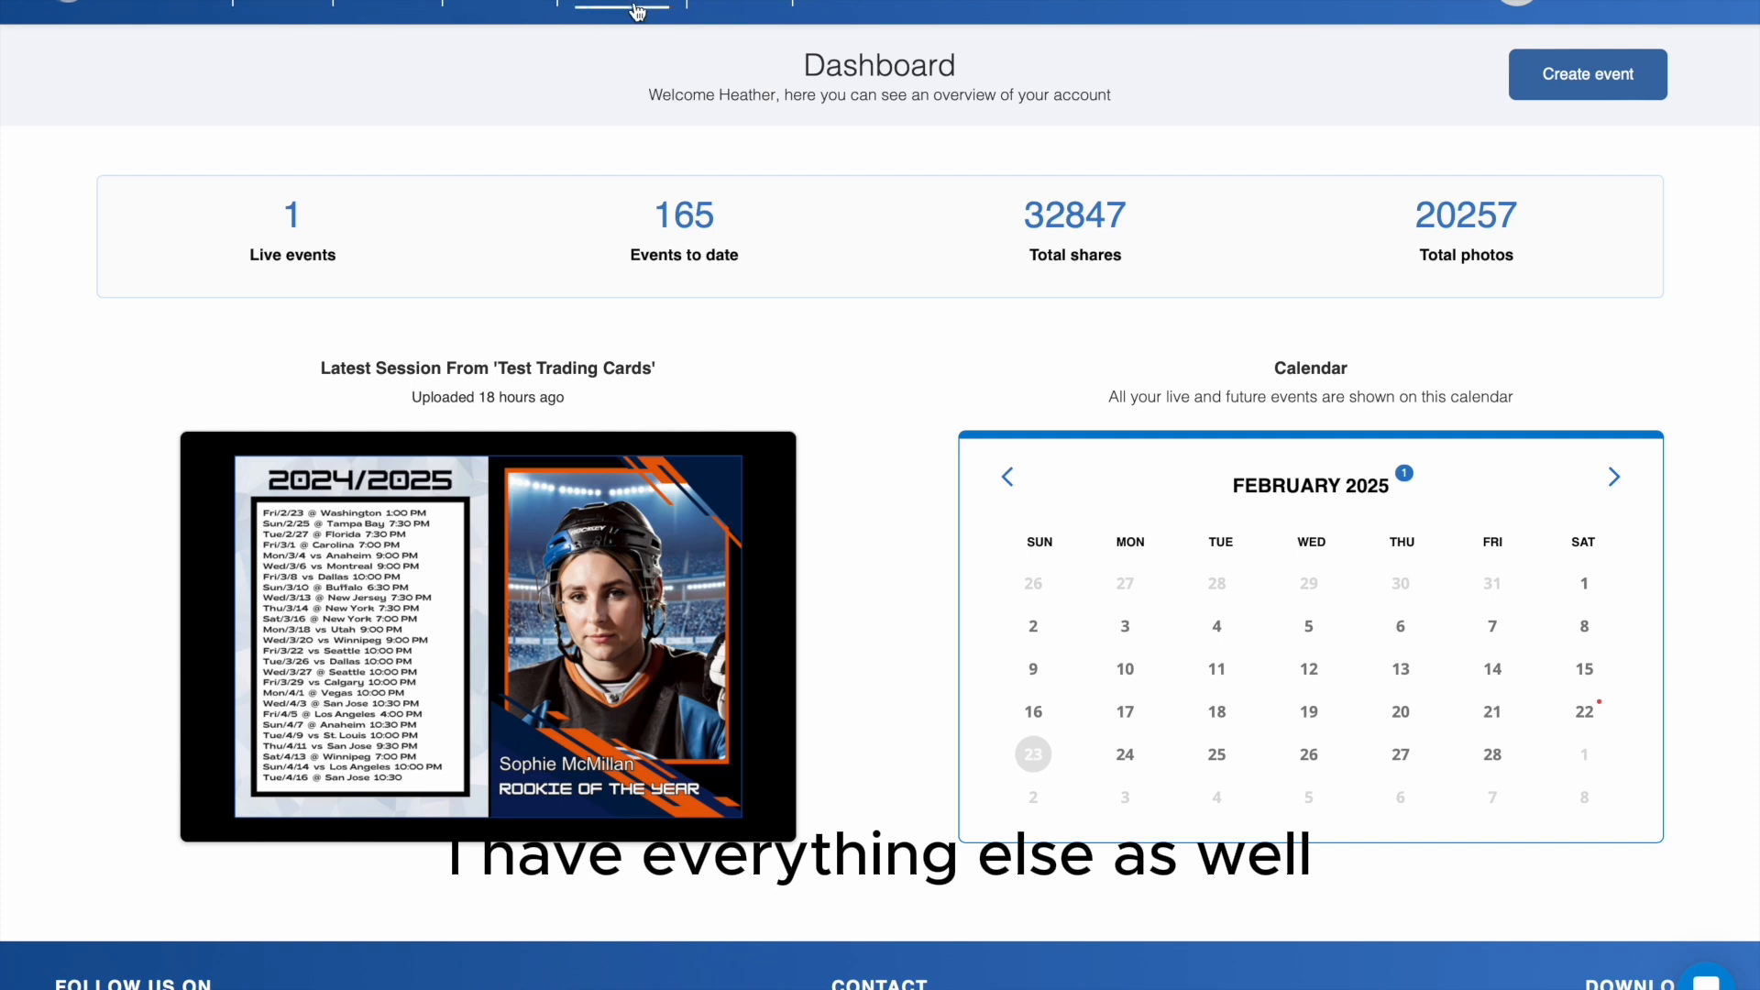
- Start a new event from scratch as a plain event after browsing the themed templates
{"action": "left_click", "coordinate": [301, 7]}
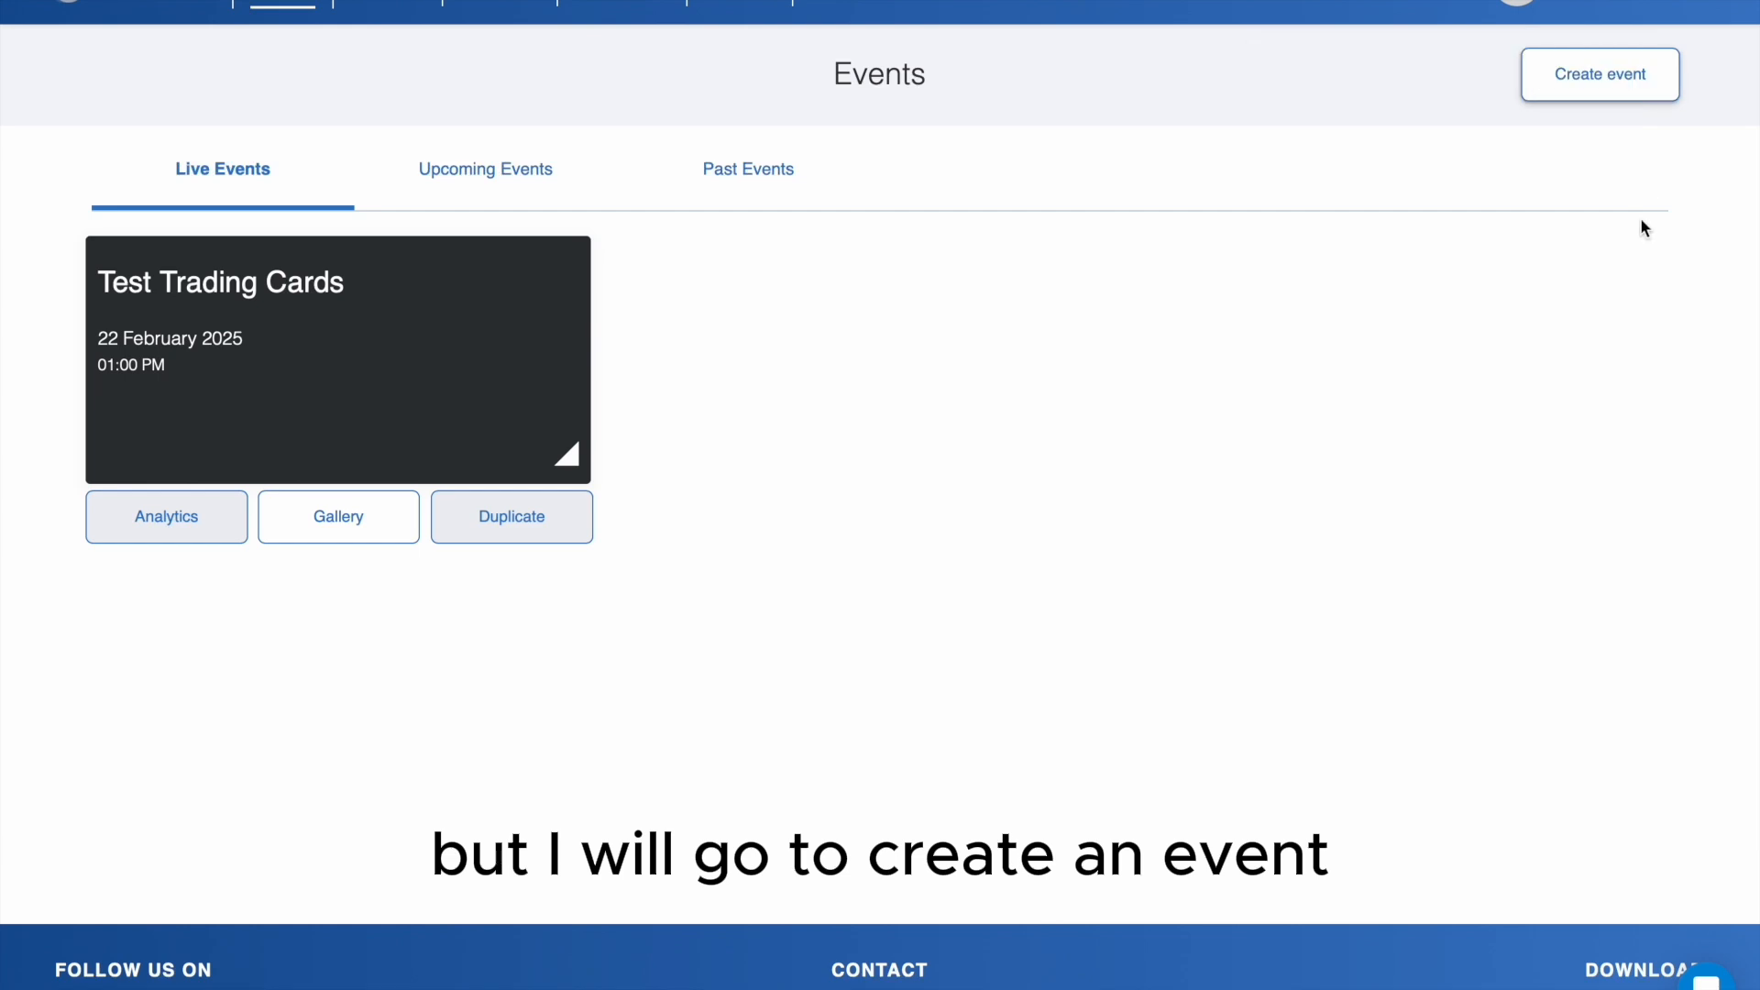
{"action": "left_click", "coordinate": [1602, 77]}
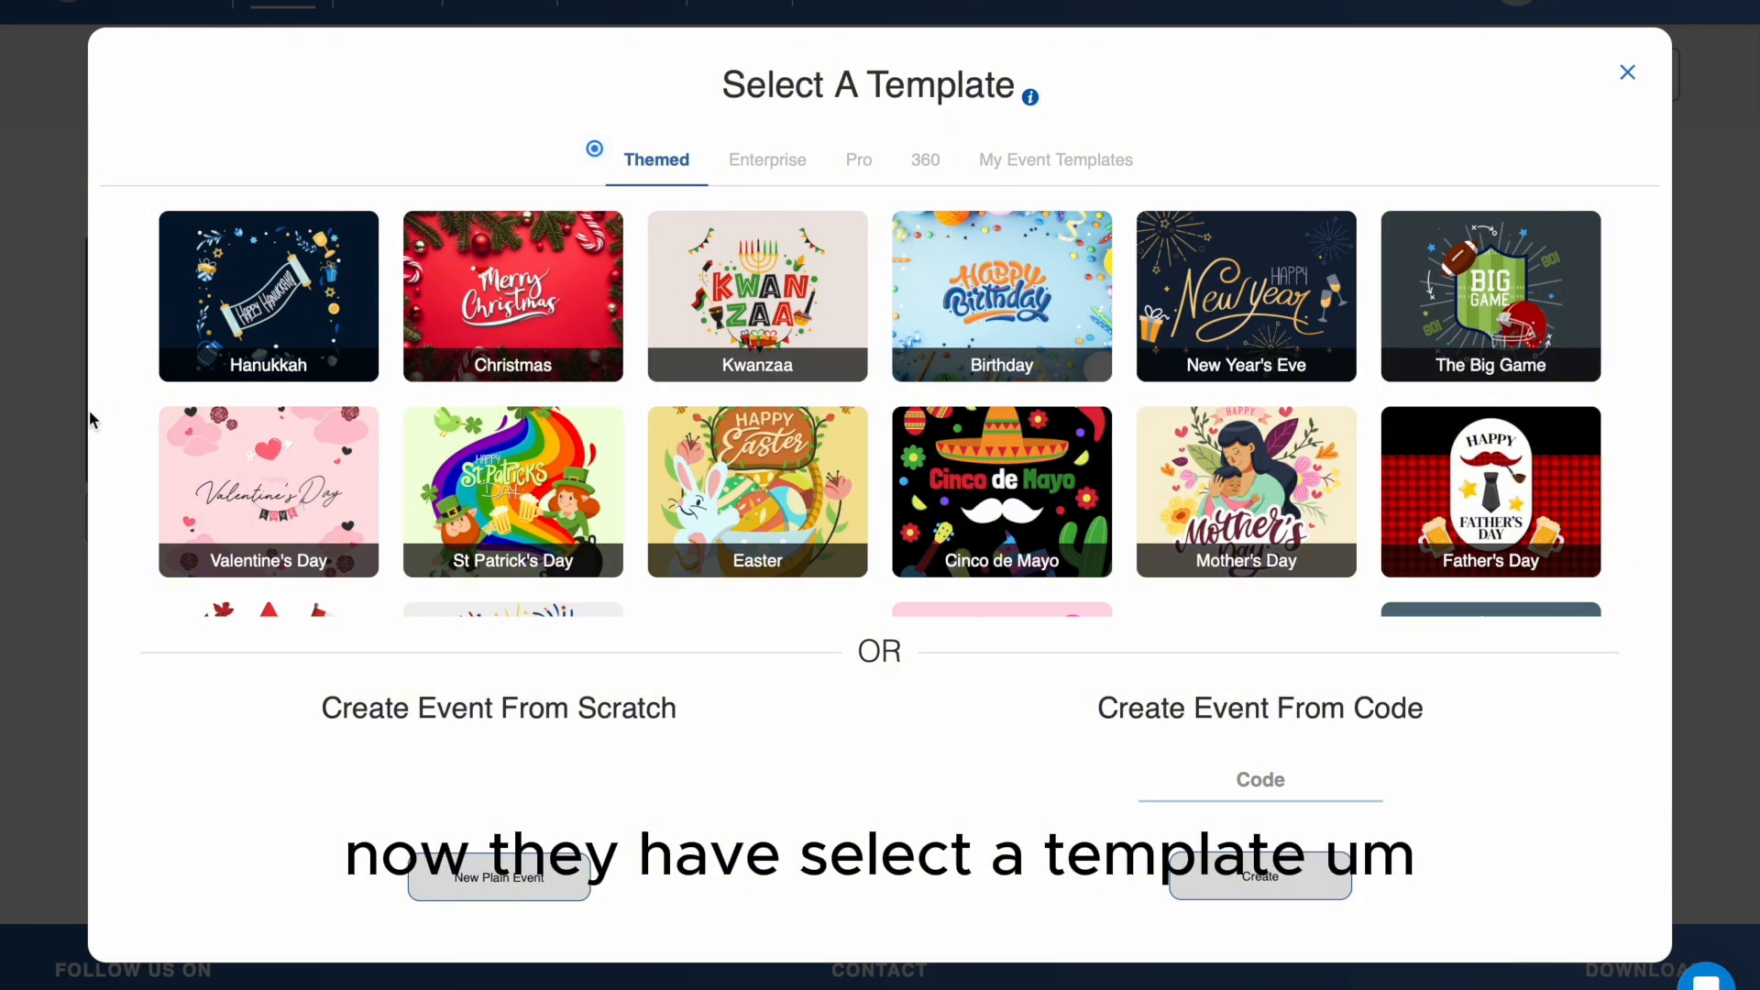
{"action": "scroll", "coordinate": [988, 298], "scroll_direction": "down", "scroll_amount": 5}
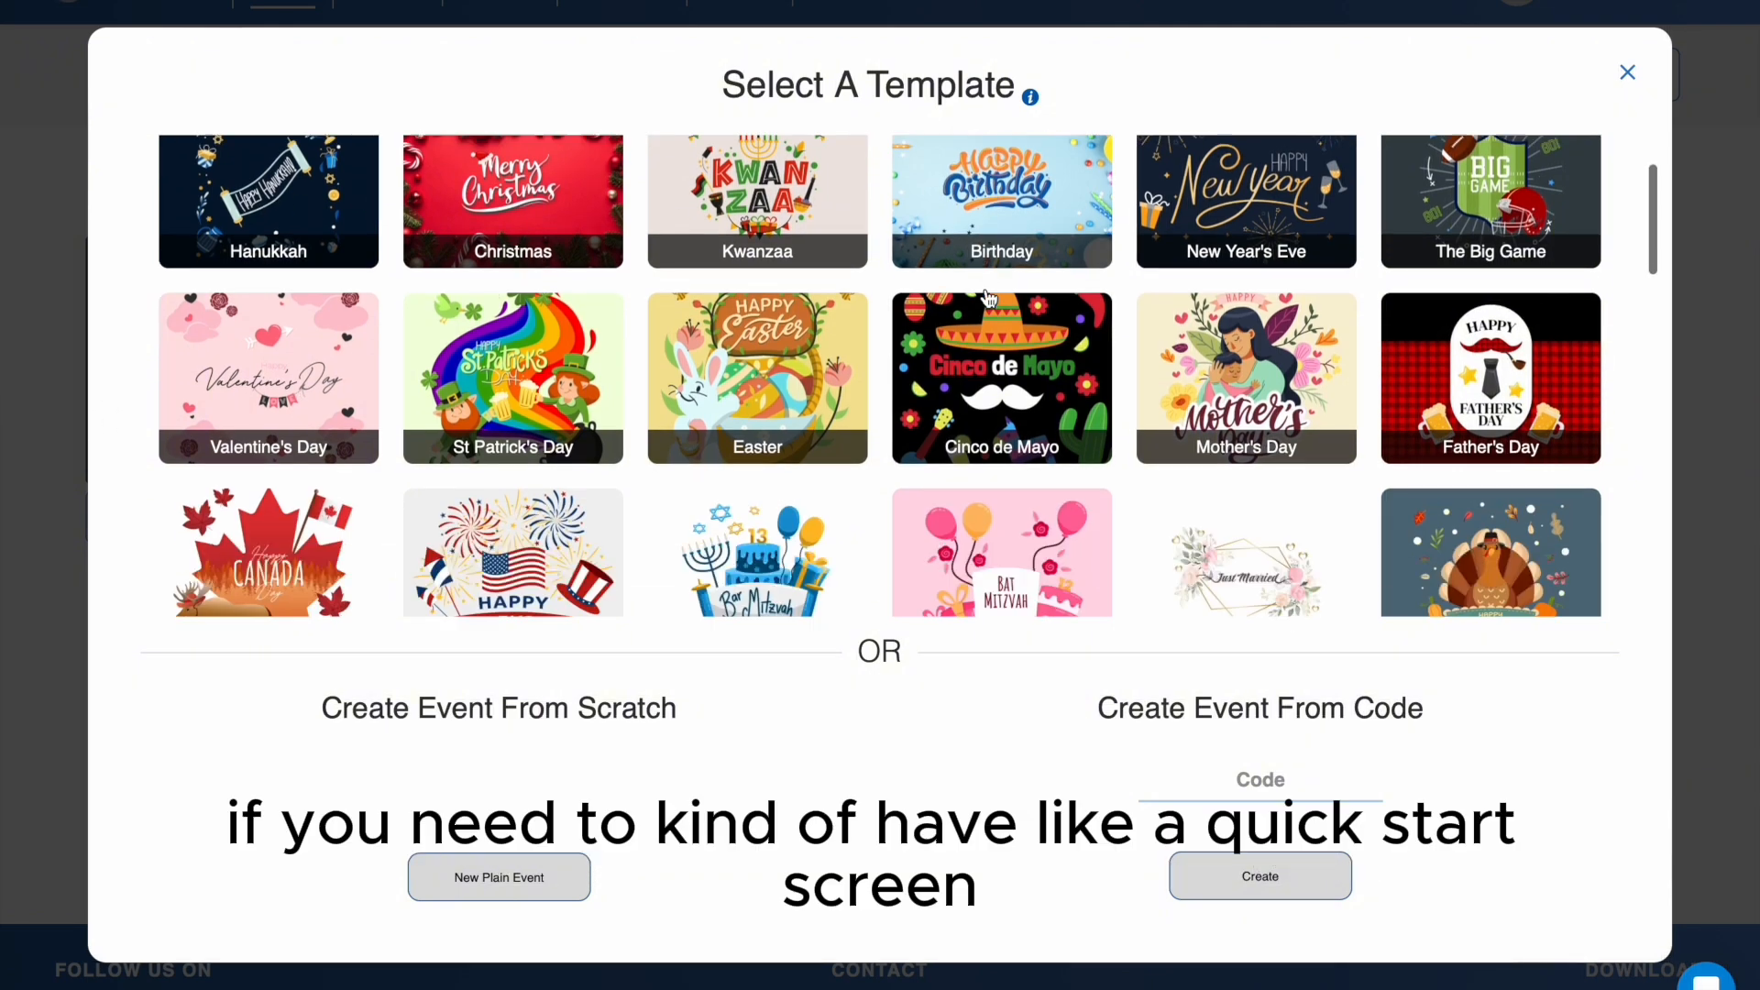
{"action": "scroll", "coordinate": [987, 298], "scroll_direction": "down", "scroll_amount": 5}
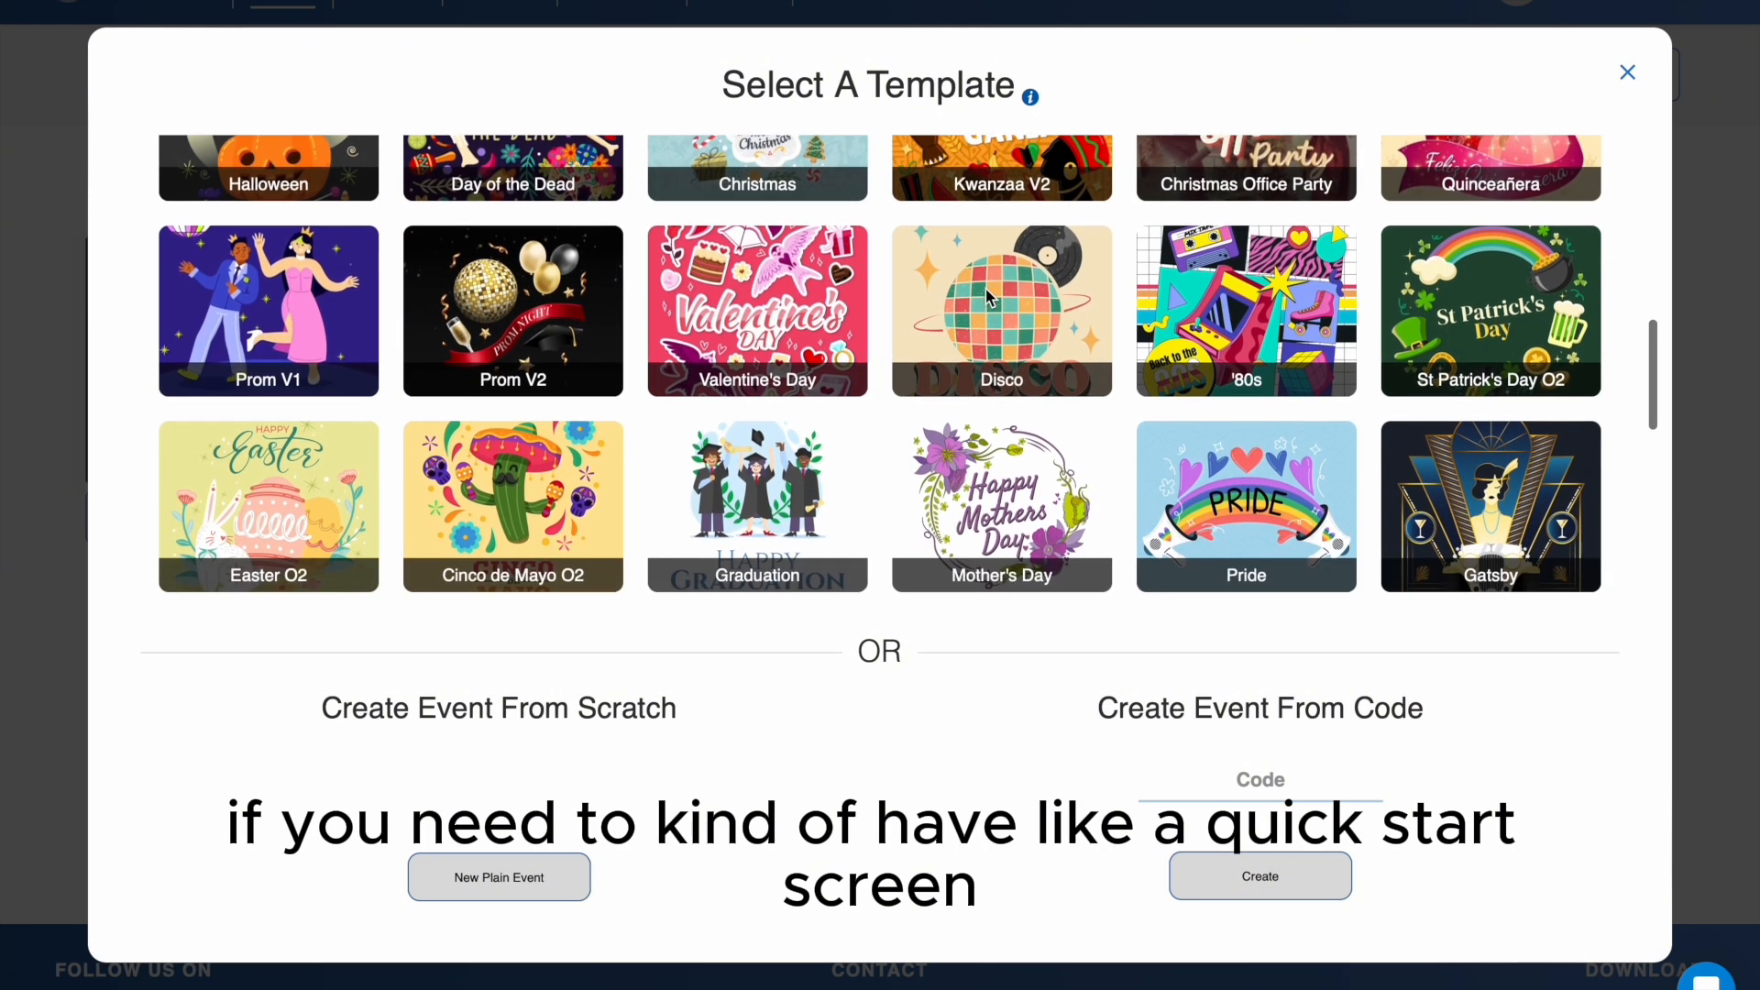
{"action": "scroll", "coordinate": [988, 294], "scroll_direction": "down", "scroll_amount": 5}
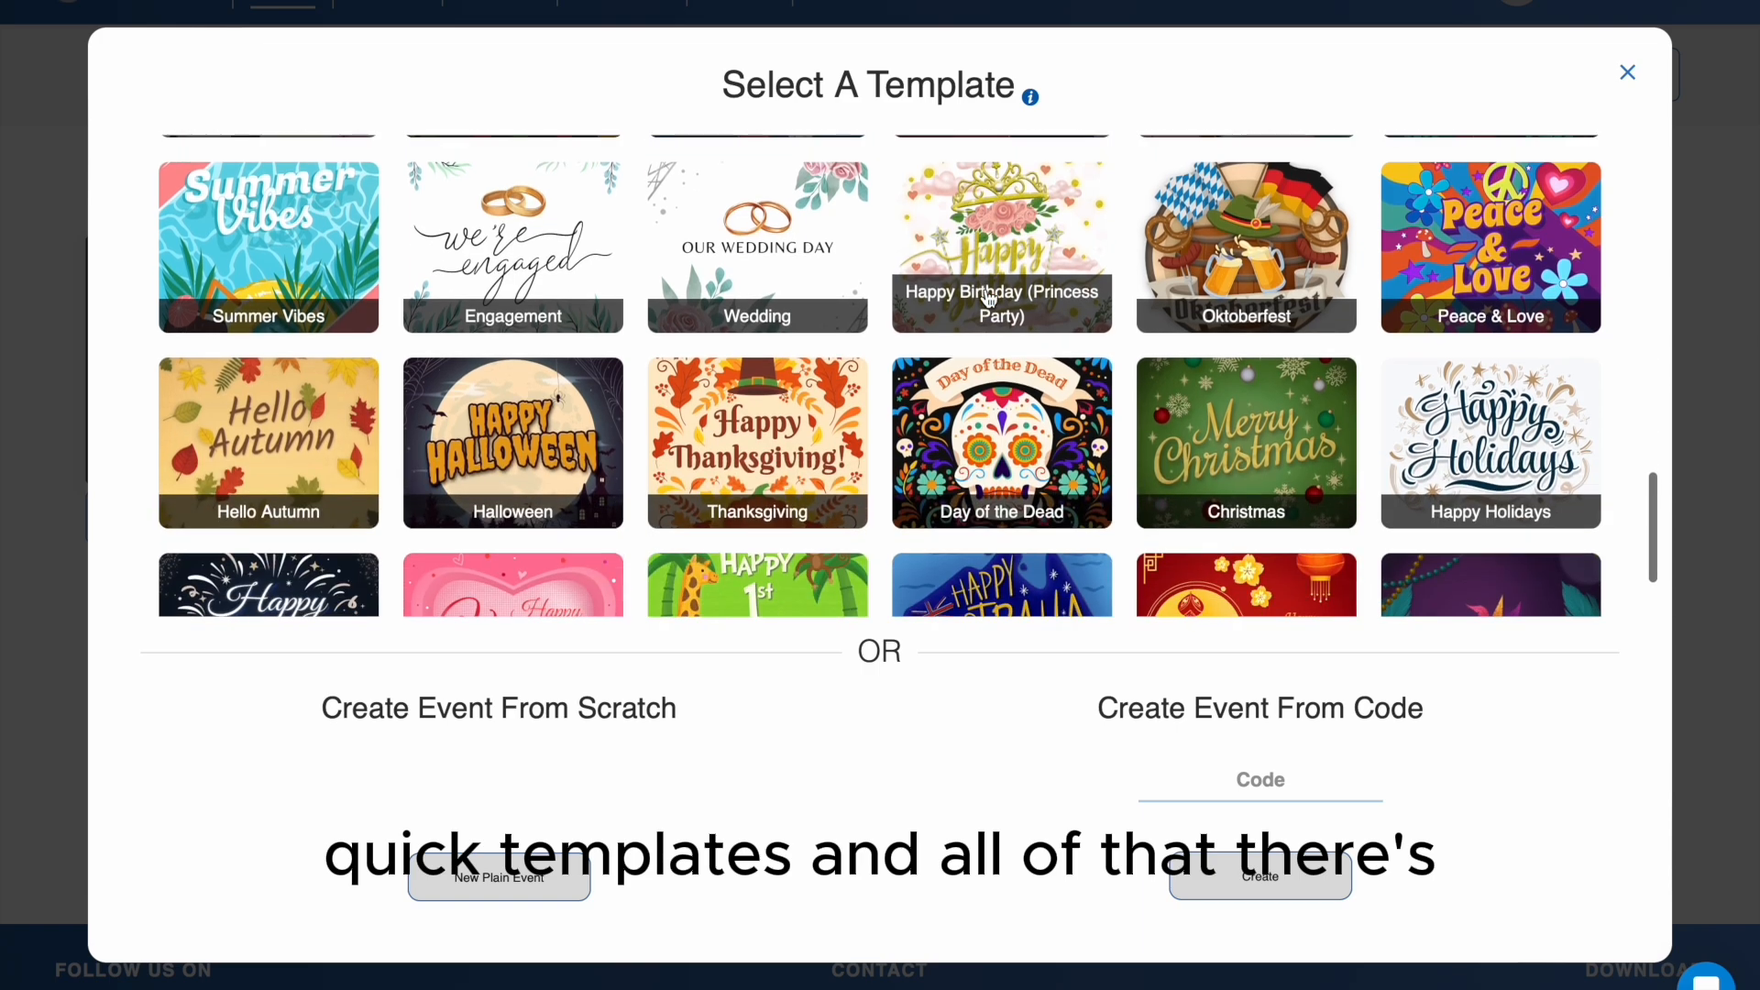
{"action": "scroll", "coordinate": [987, 298], "scroll_direction": "up", "scroll_amount": 15}
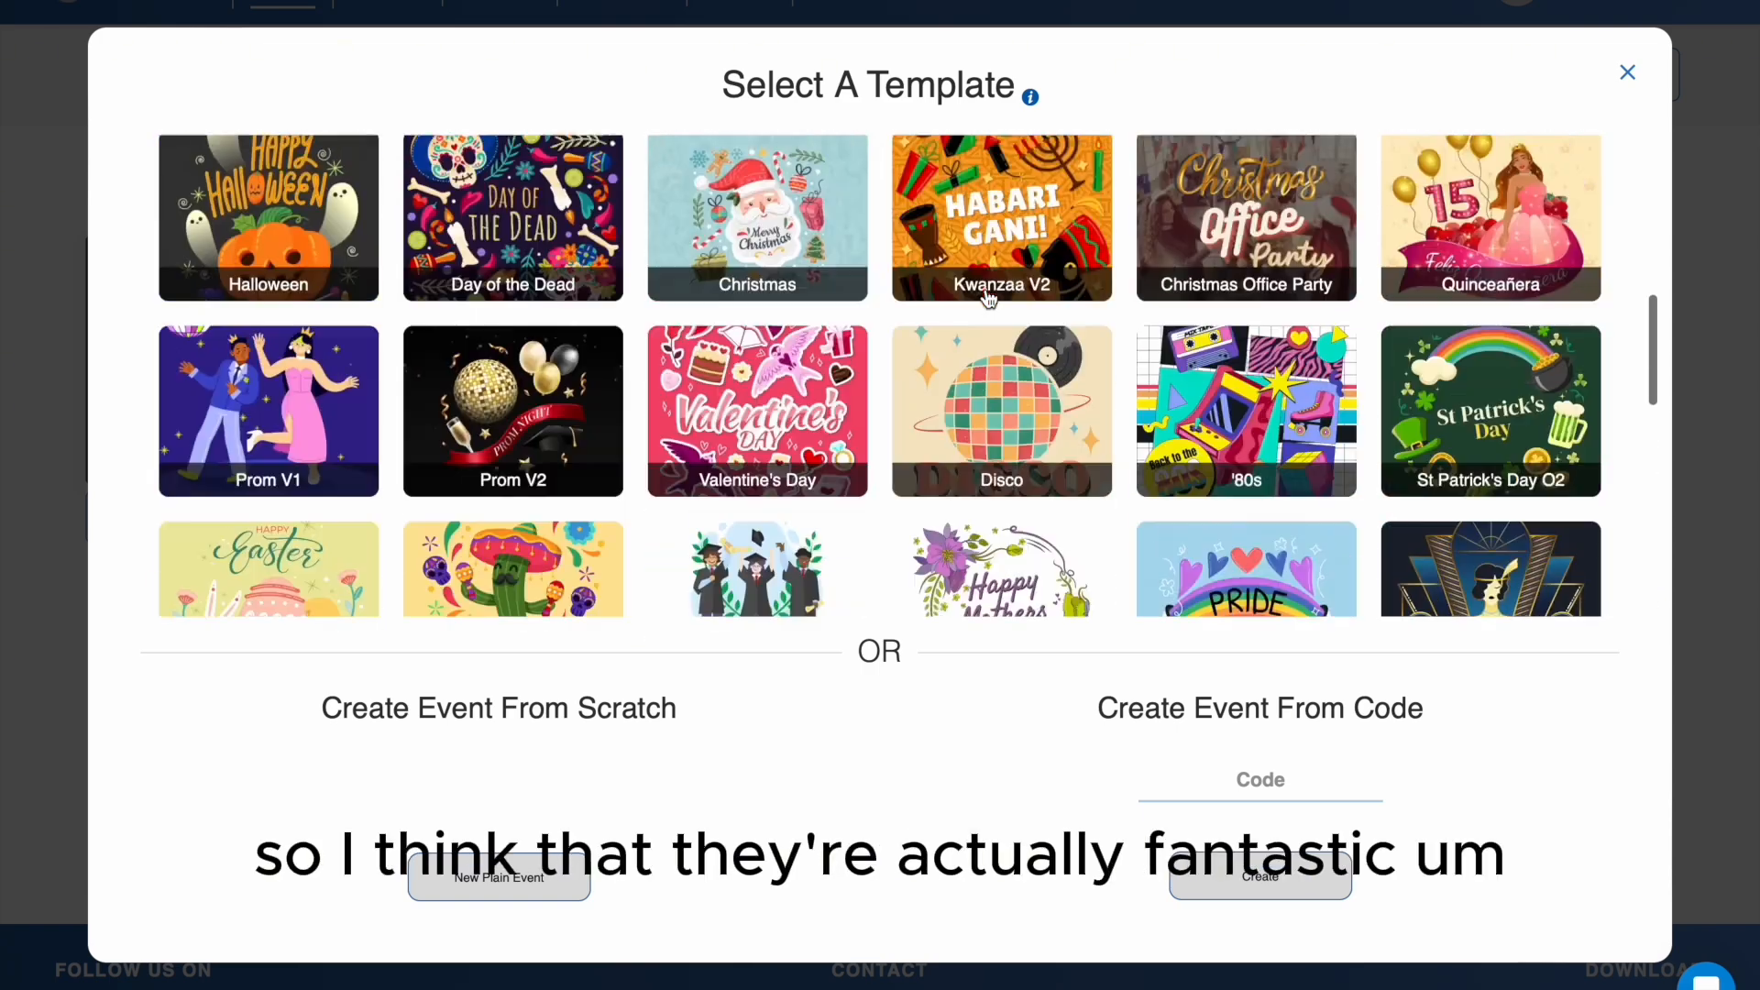
{"action": "scroll", "coordinate": [988, 298], "scroll_direction": "down", "scroll_amount": 15}
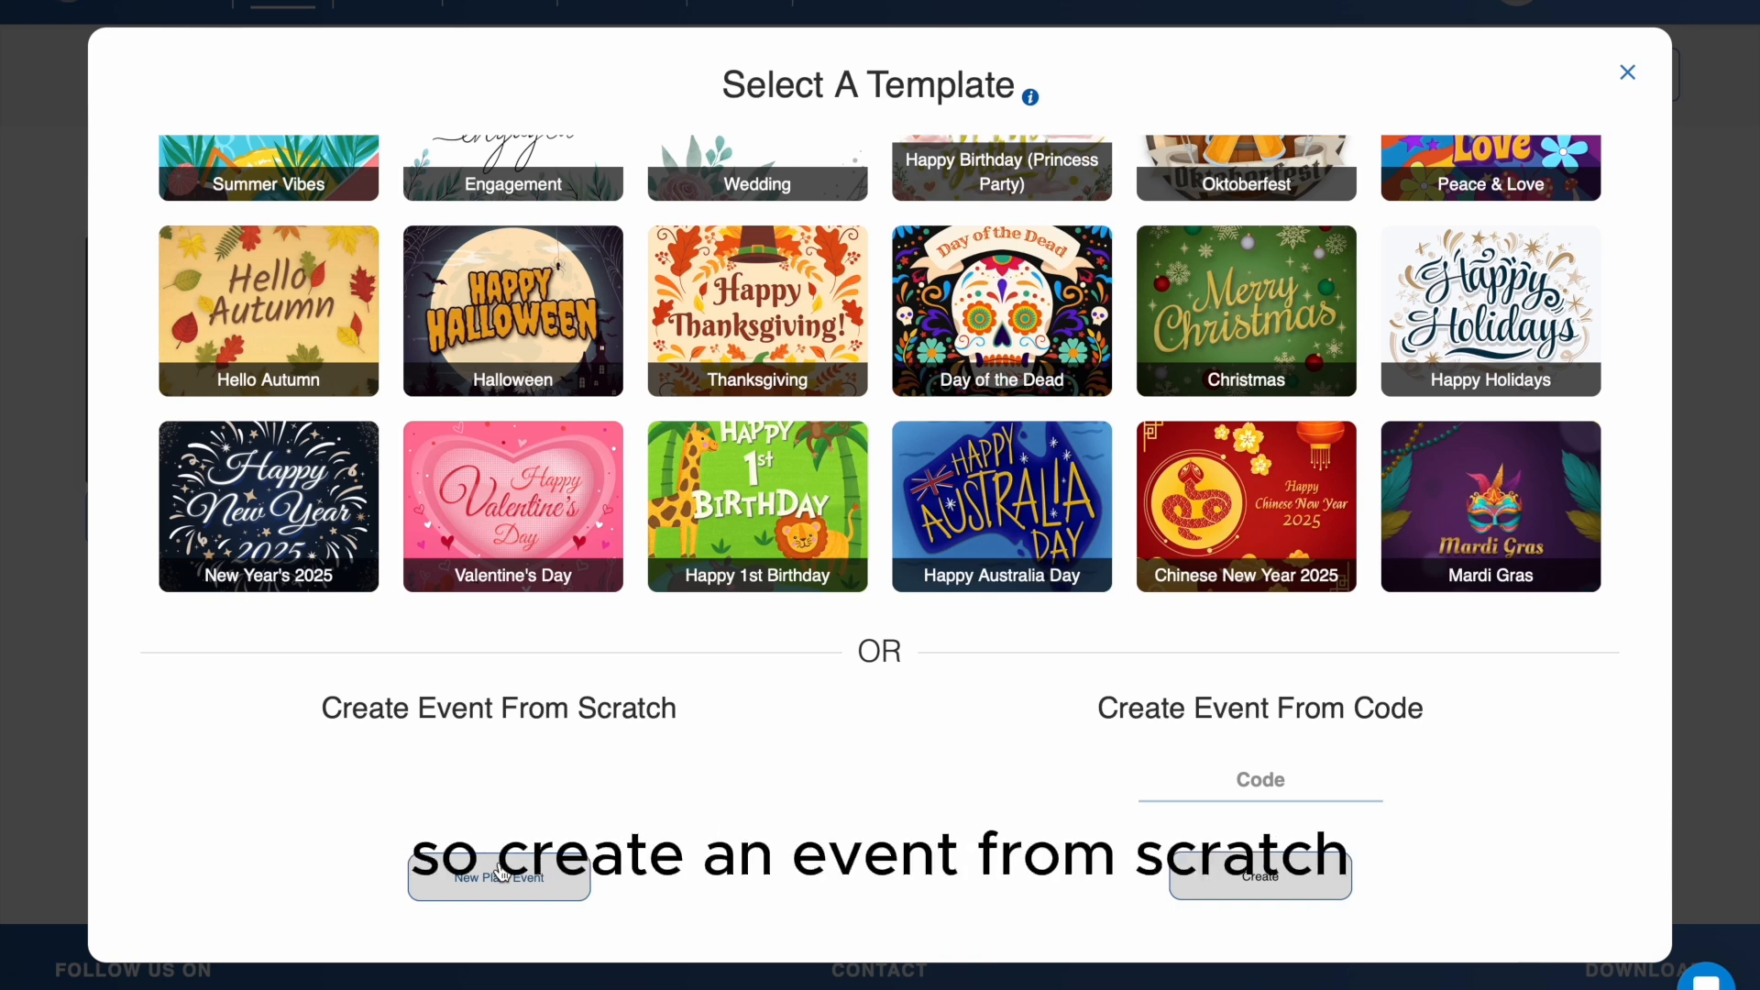
{"action": "left_click", "coordinate": [495, 882]}
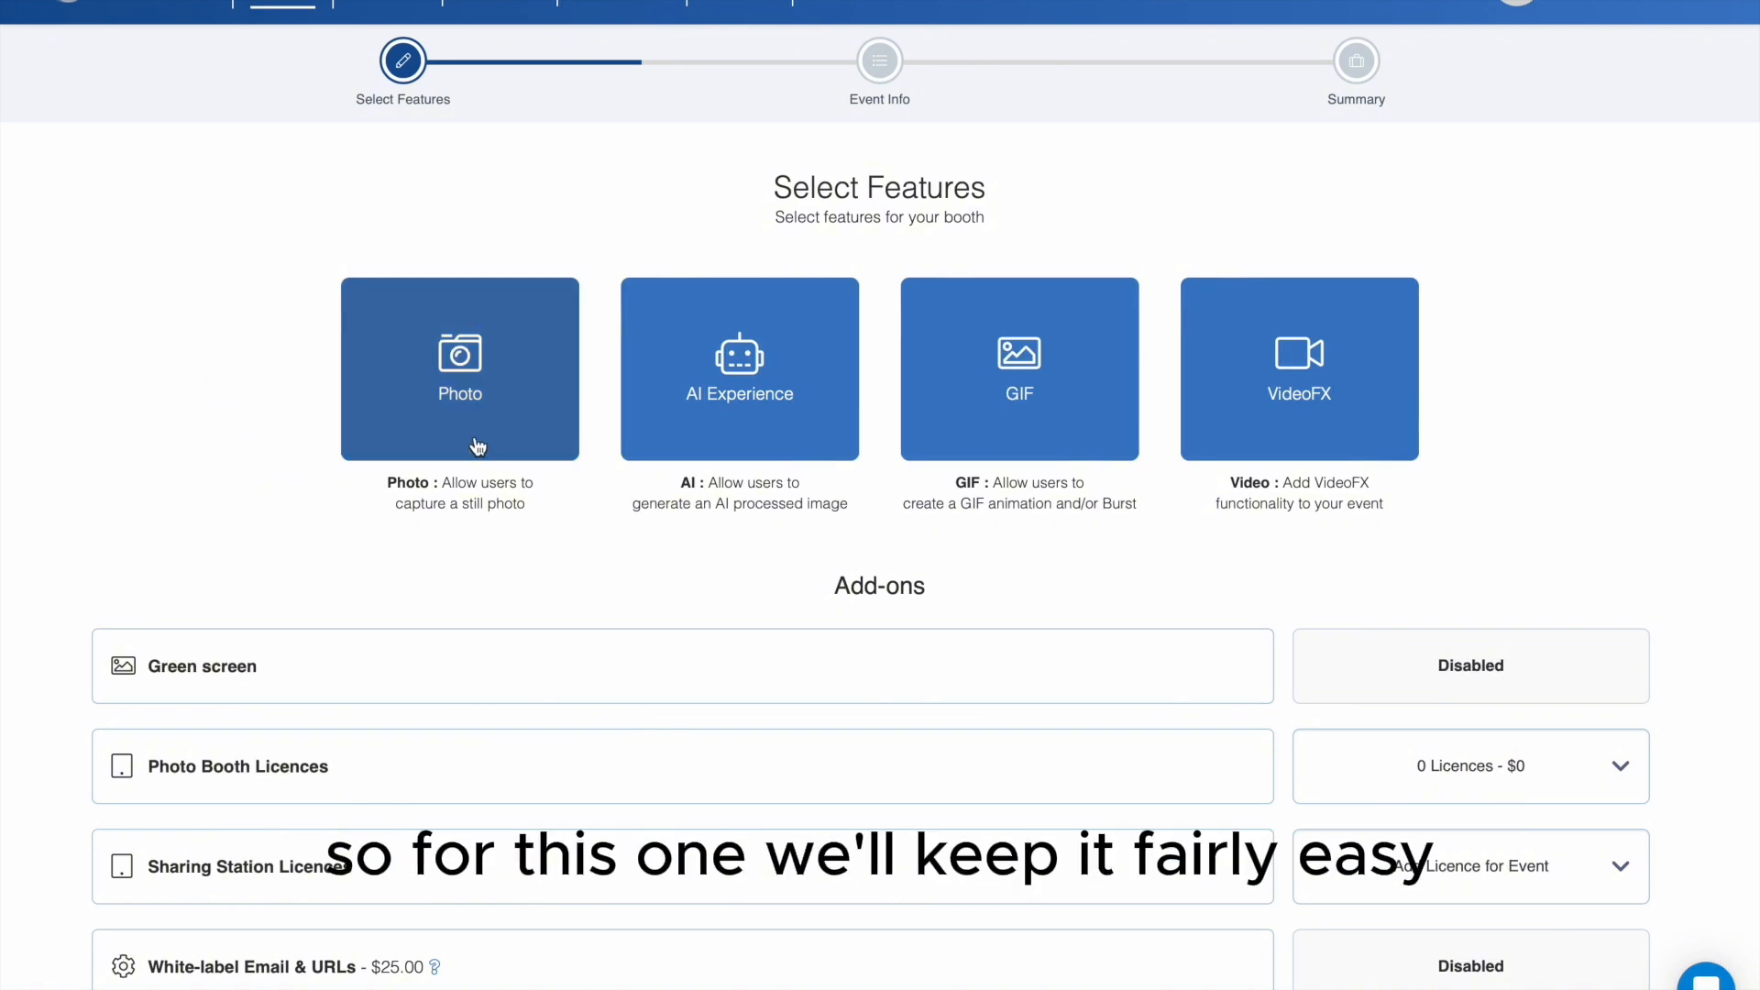
- Select the Photo and GIF features for the booth without any add-ons and continue to the event info
{"action": "left_click", "coordinate": [503, 415]}
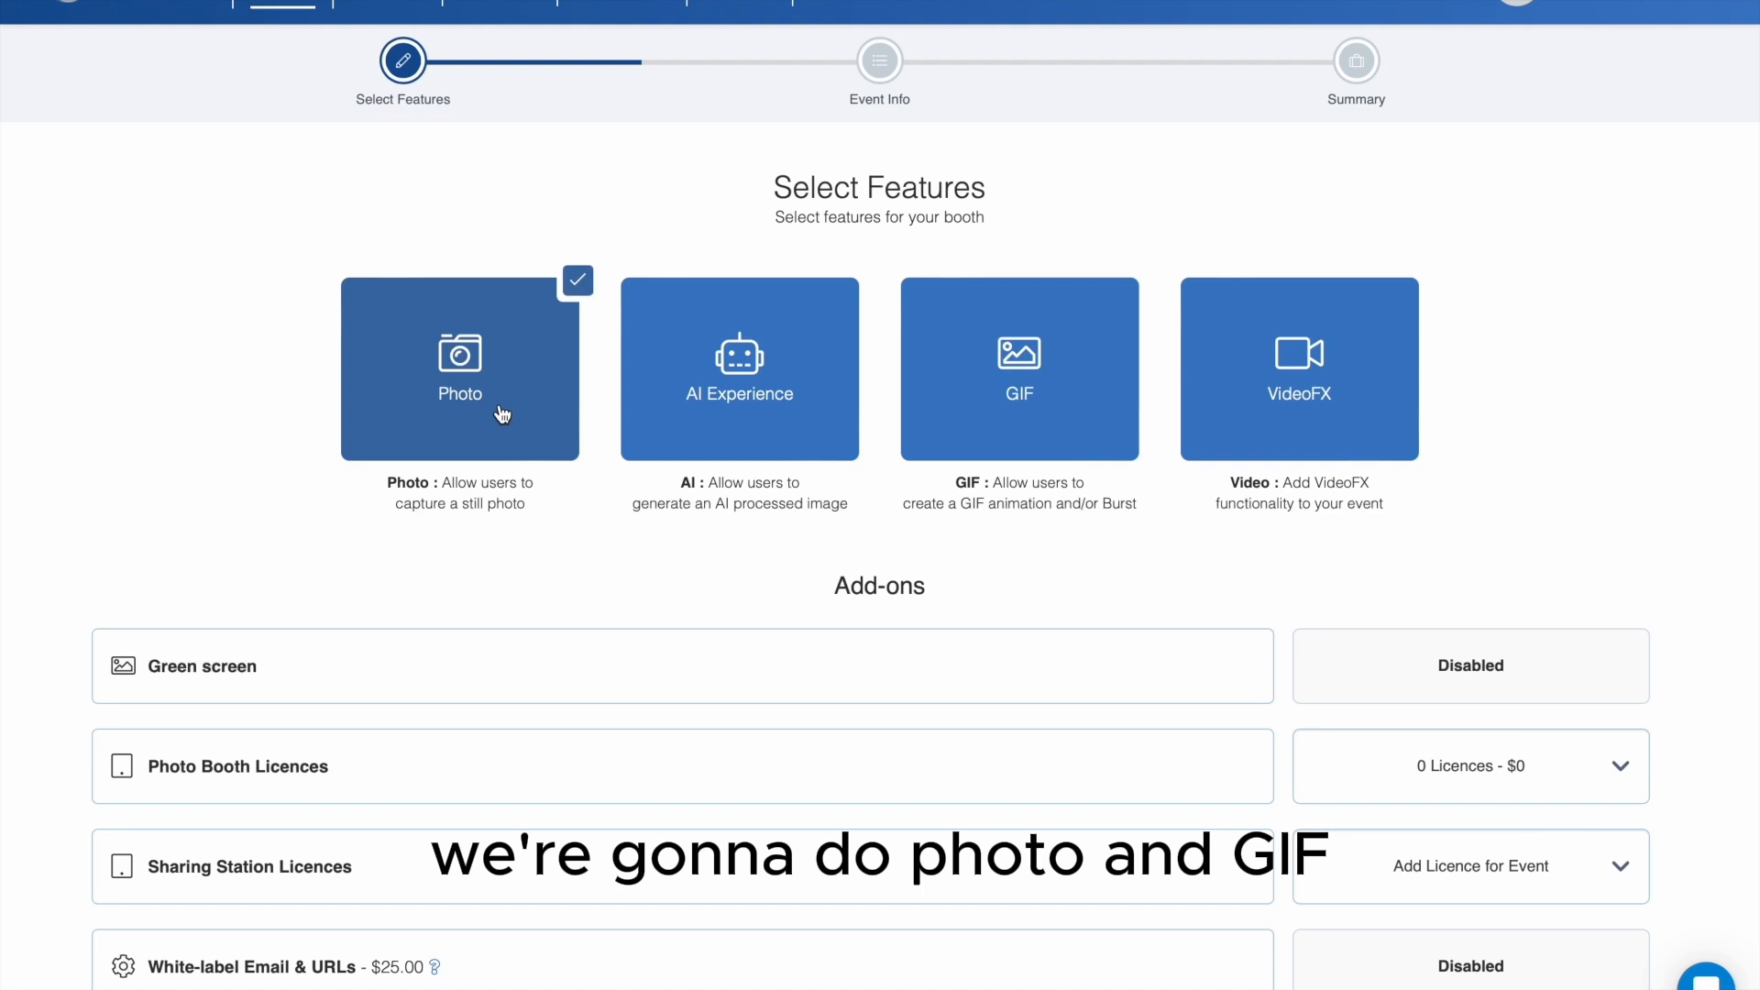
{"action": "left_click", "coordinate": [1027, 438]}
{"action": "scroll", "coordinate": [1258, 587], "scroll_direction": "down", "scroll_amount": 3}
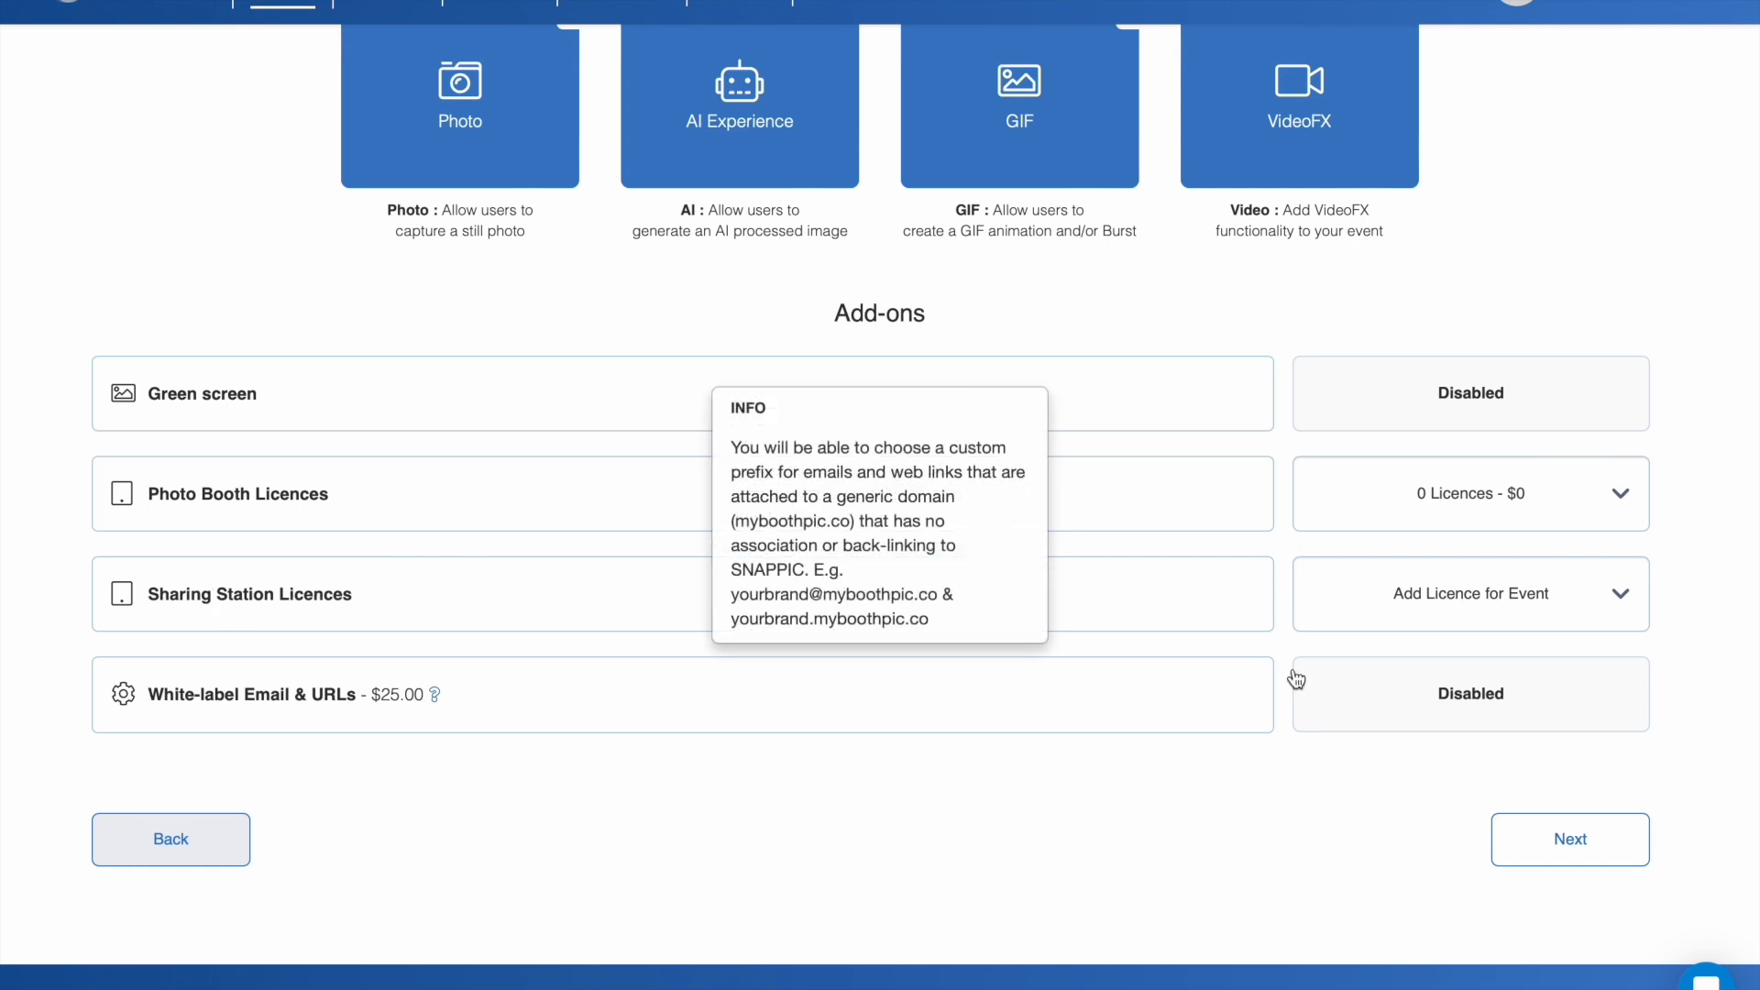
{"action": "scroll", "coordinate": [1284, 612], "scroll_direction": "up", "scroll_amount": 3}
{"action": "scroll", "coordinate": [1284, 612], "scroll_direction": "down", "scroll_amount": 4}
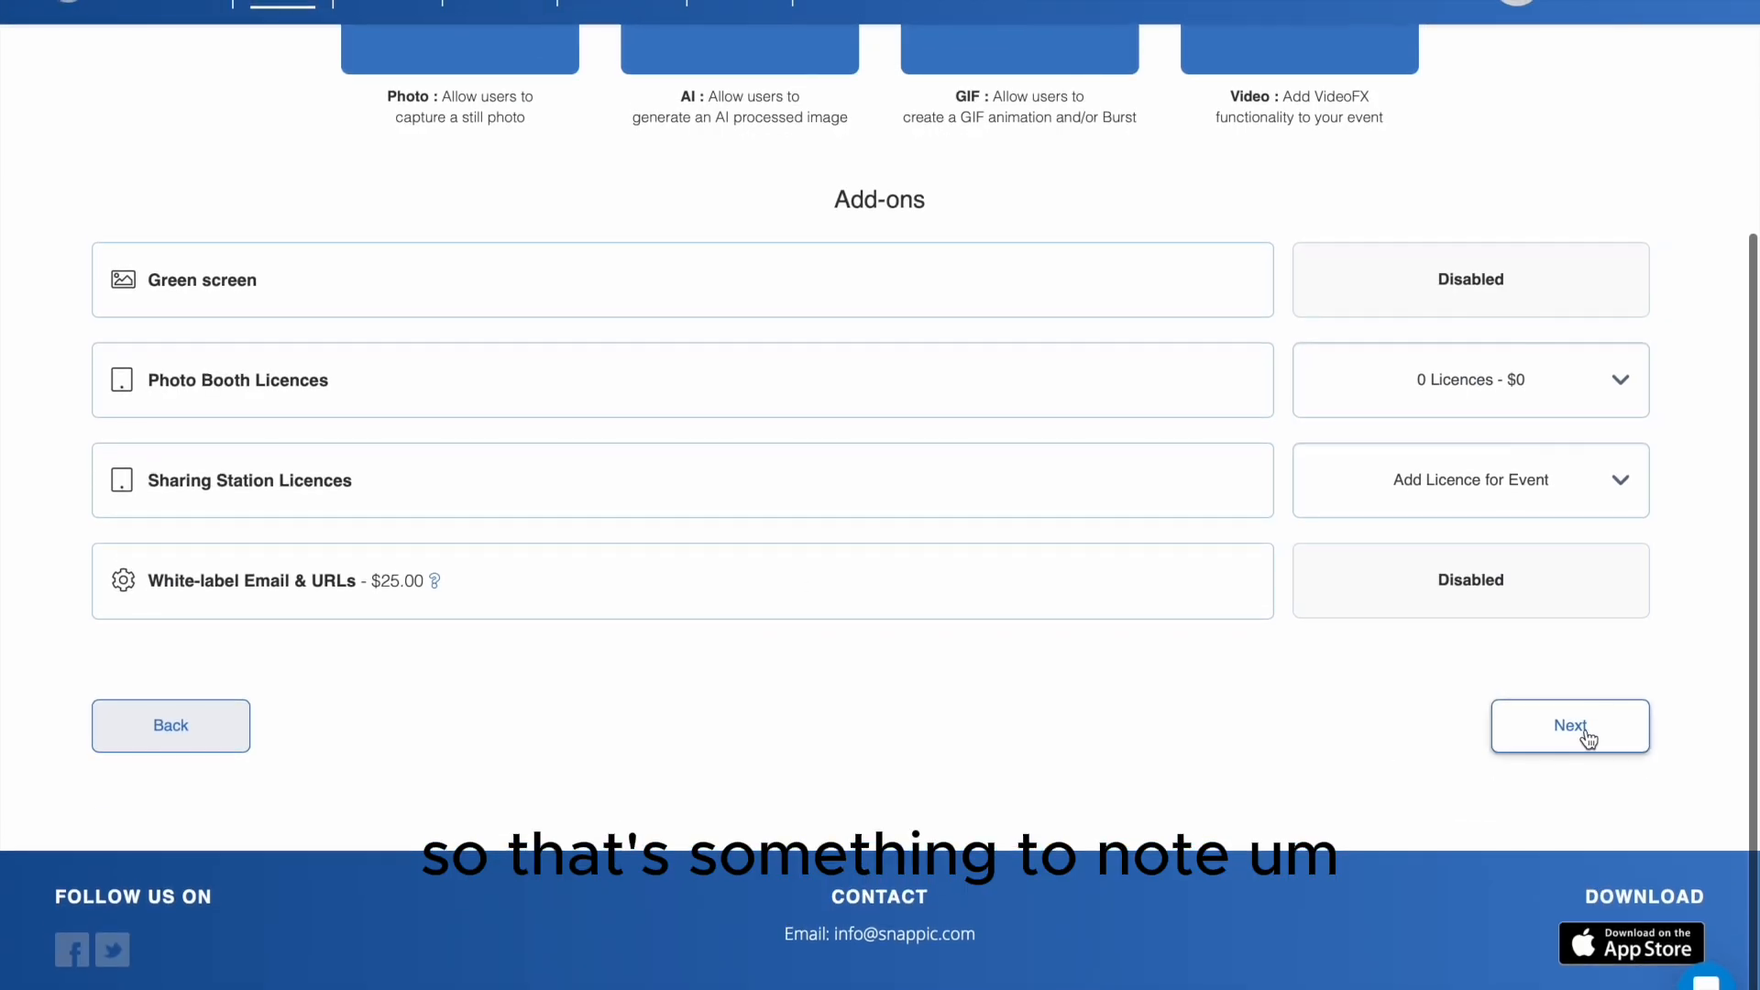
{"action": "left_click", "coordinate": [1581, 731]}
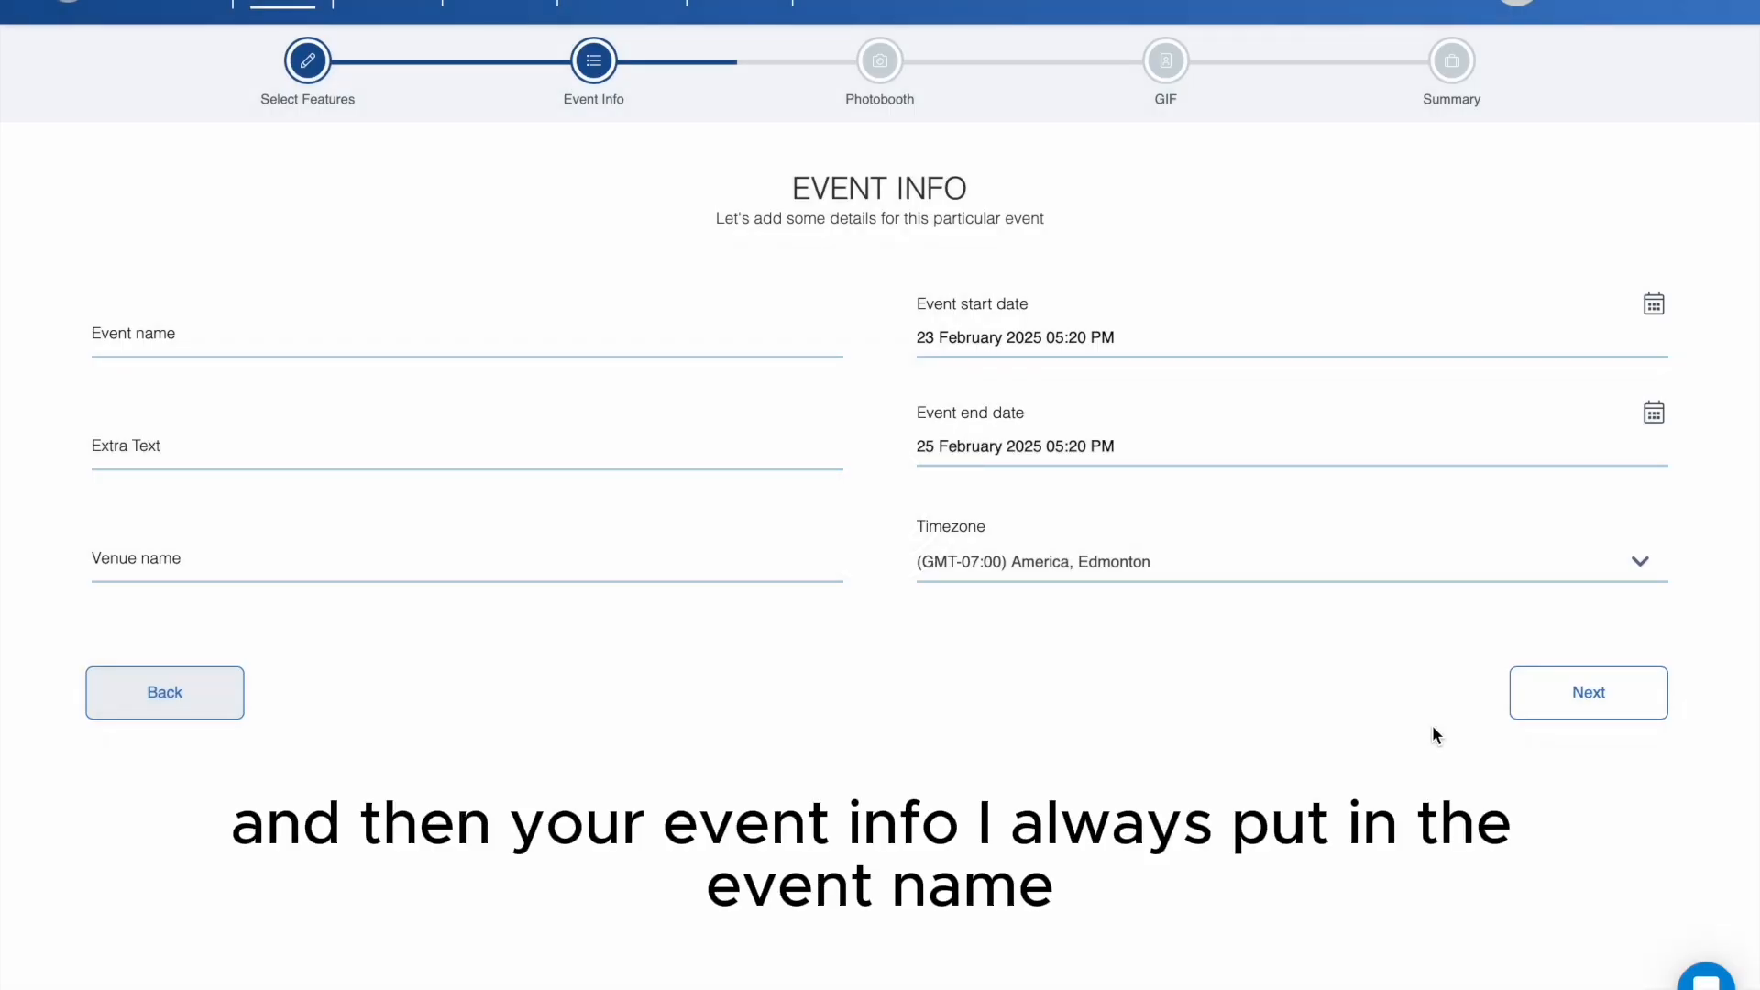
- Name the event "Test Sample", leaving the extra text and venue name empty
{"action": "left_click", "coordinate": [375, 350]}
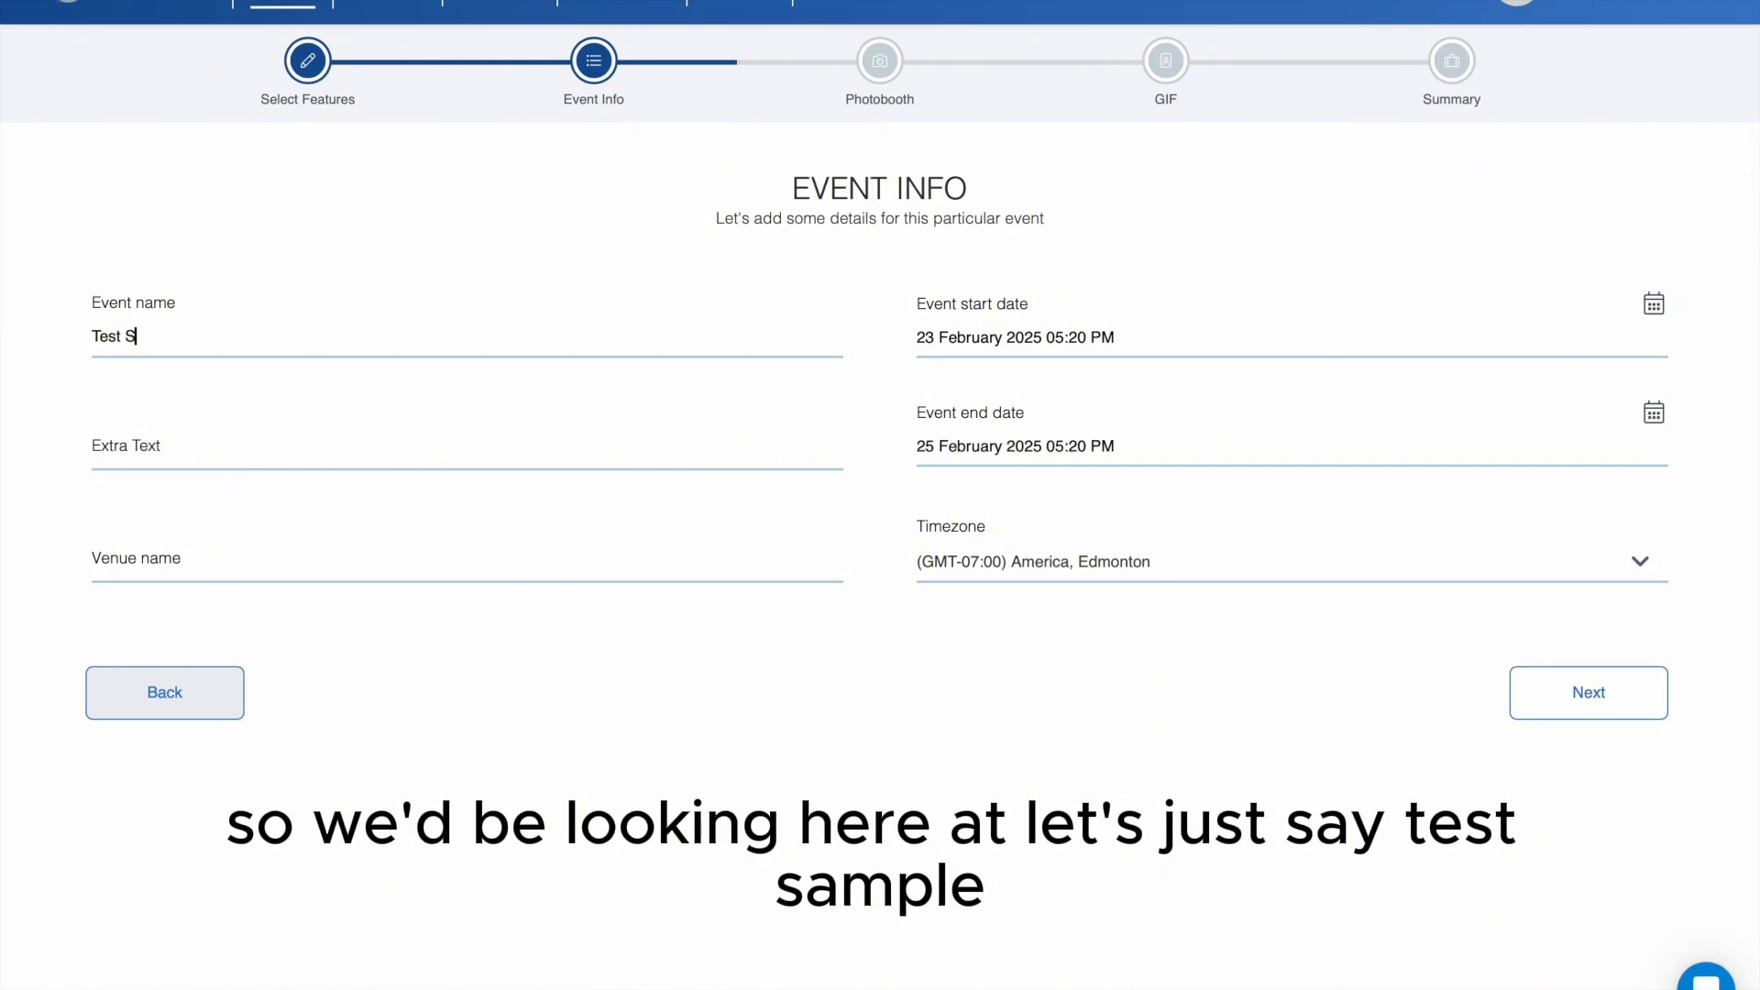
{"action": "type", "text": "mple"}
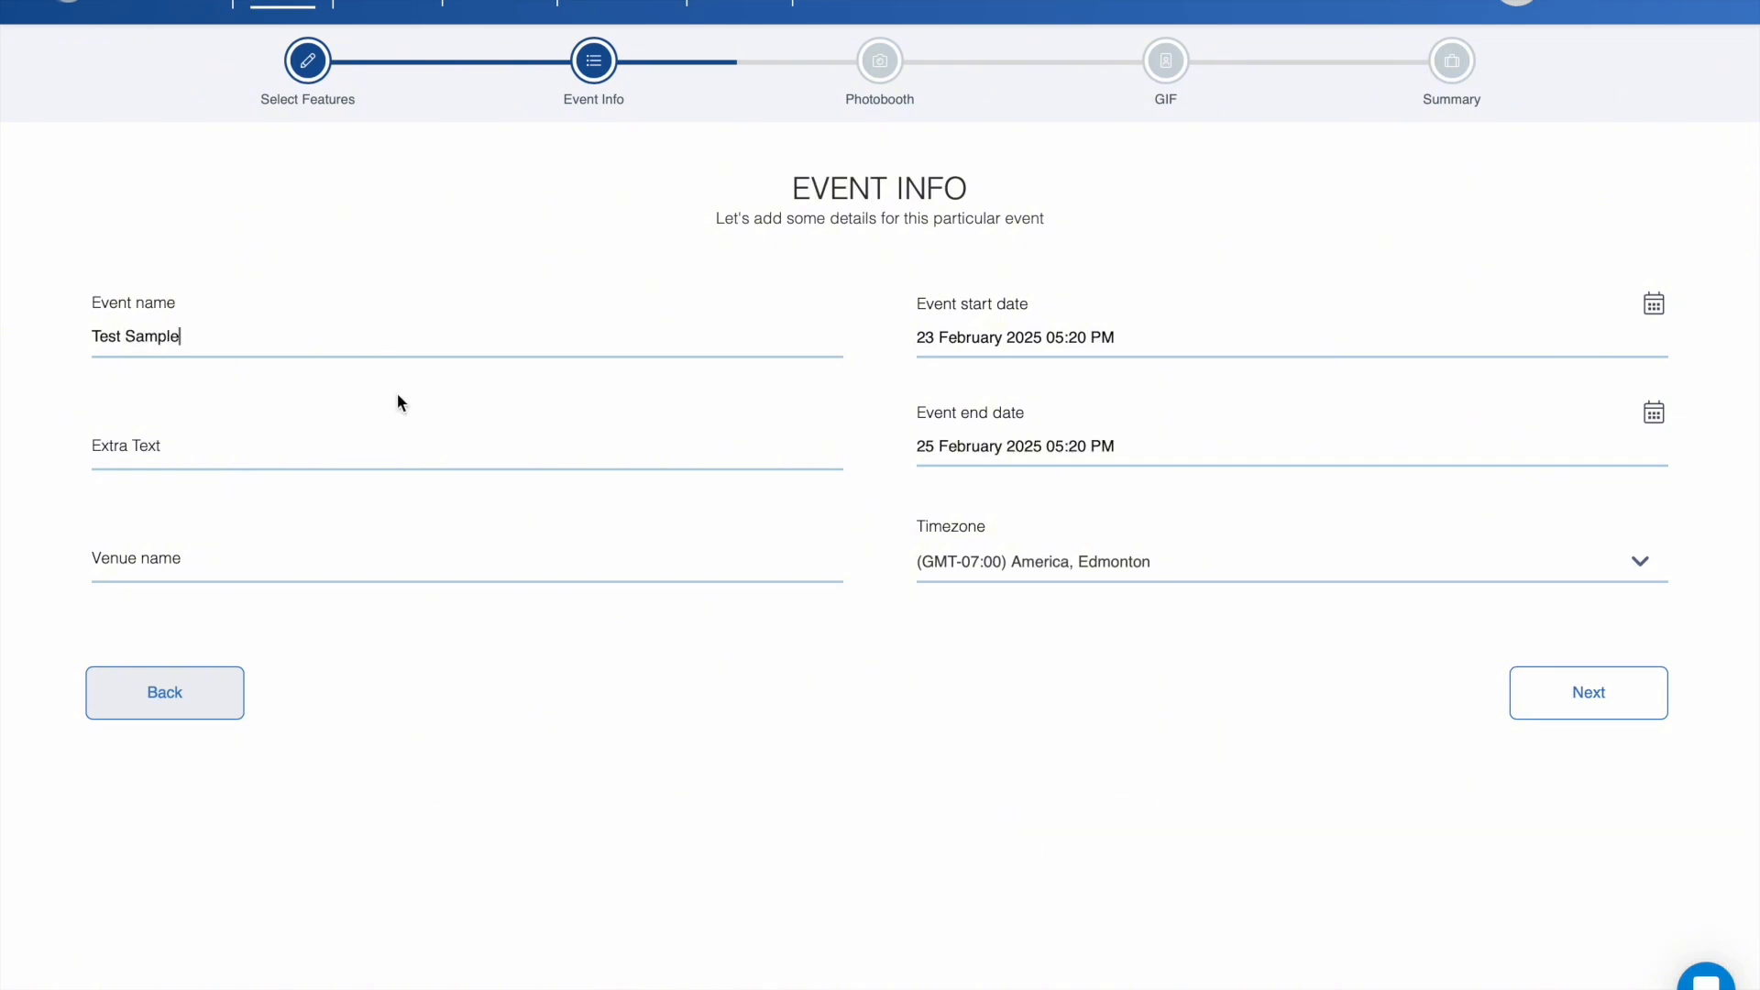
{"action": "left_click", "coordinate": [440, 460]}
{"action": "left_click", "coordinate": [440, 568]}
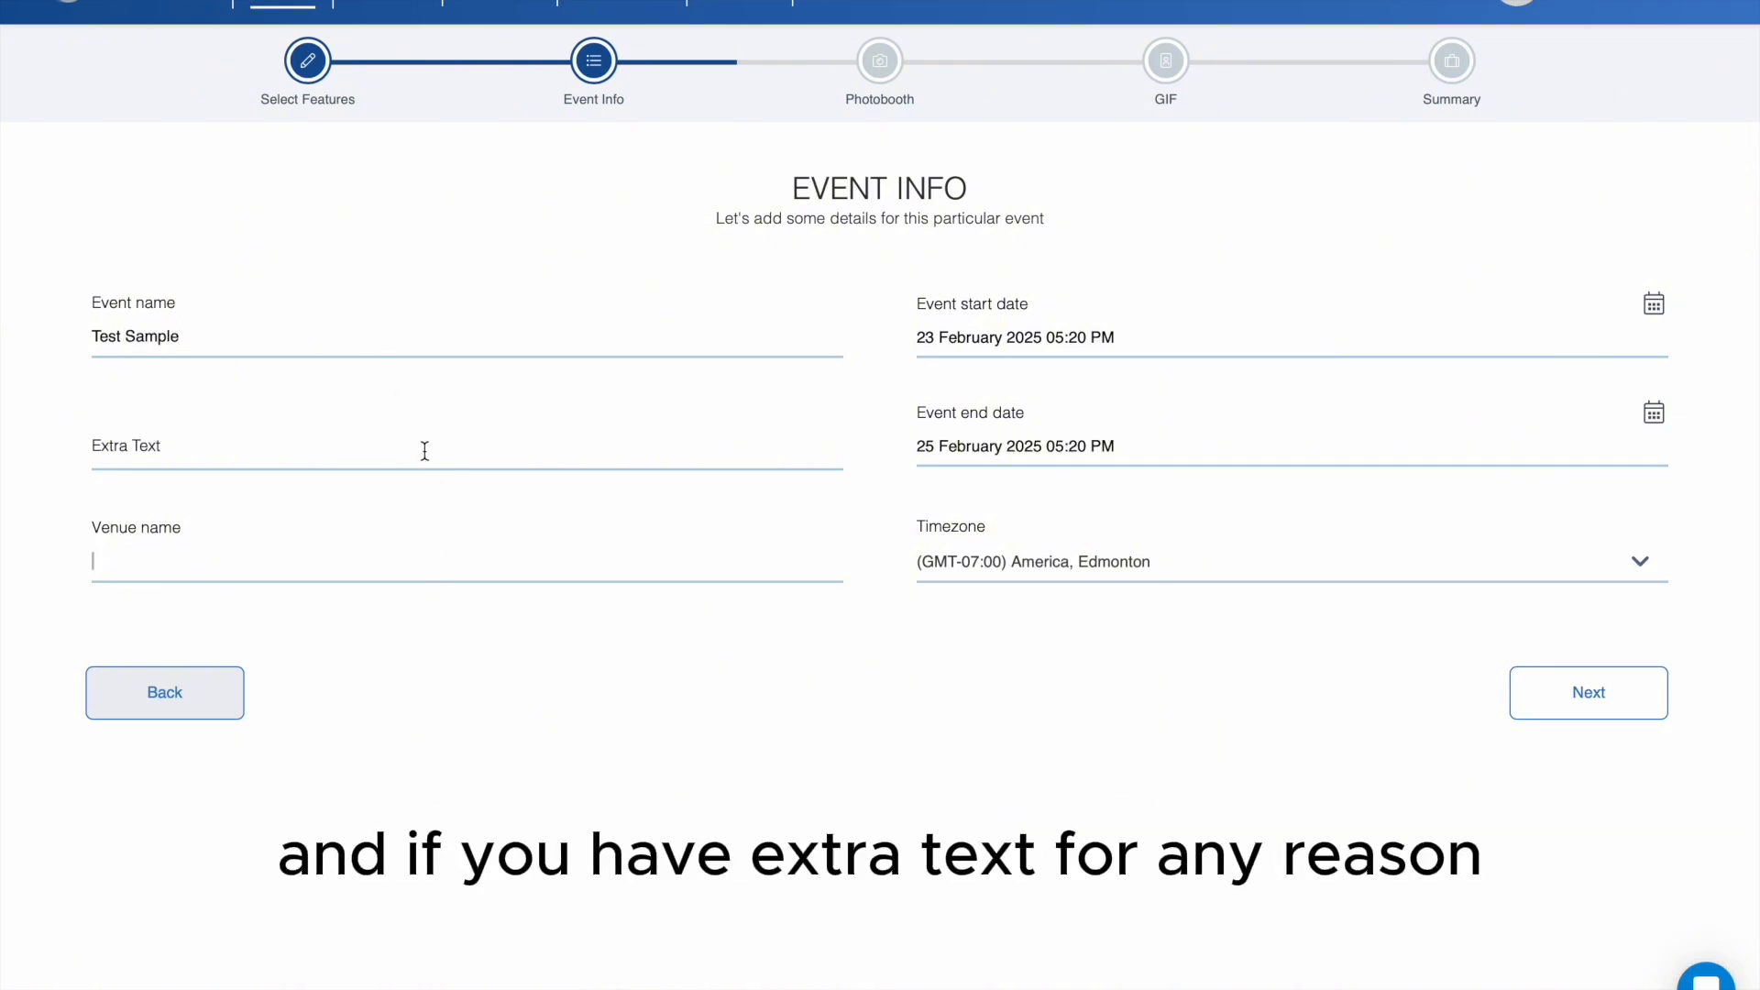
{"action": "left_click", "coordinate": [430, 450]}
- Set the event start date to 23 February 2025 at 17:00
{"action": "left_click", "coordinate": [1052, 353]}
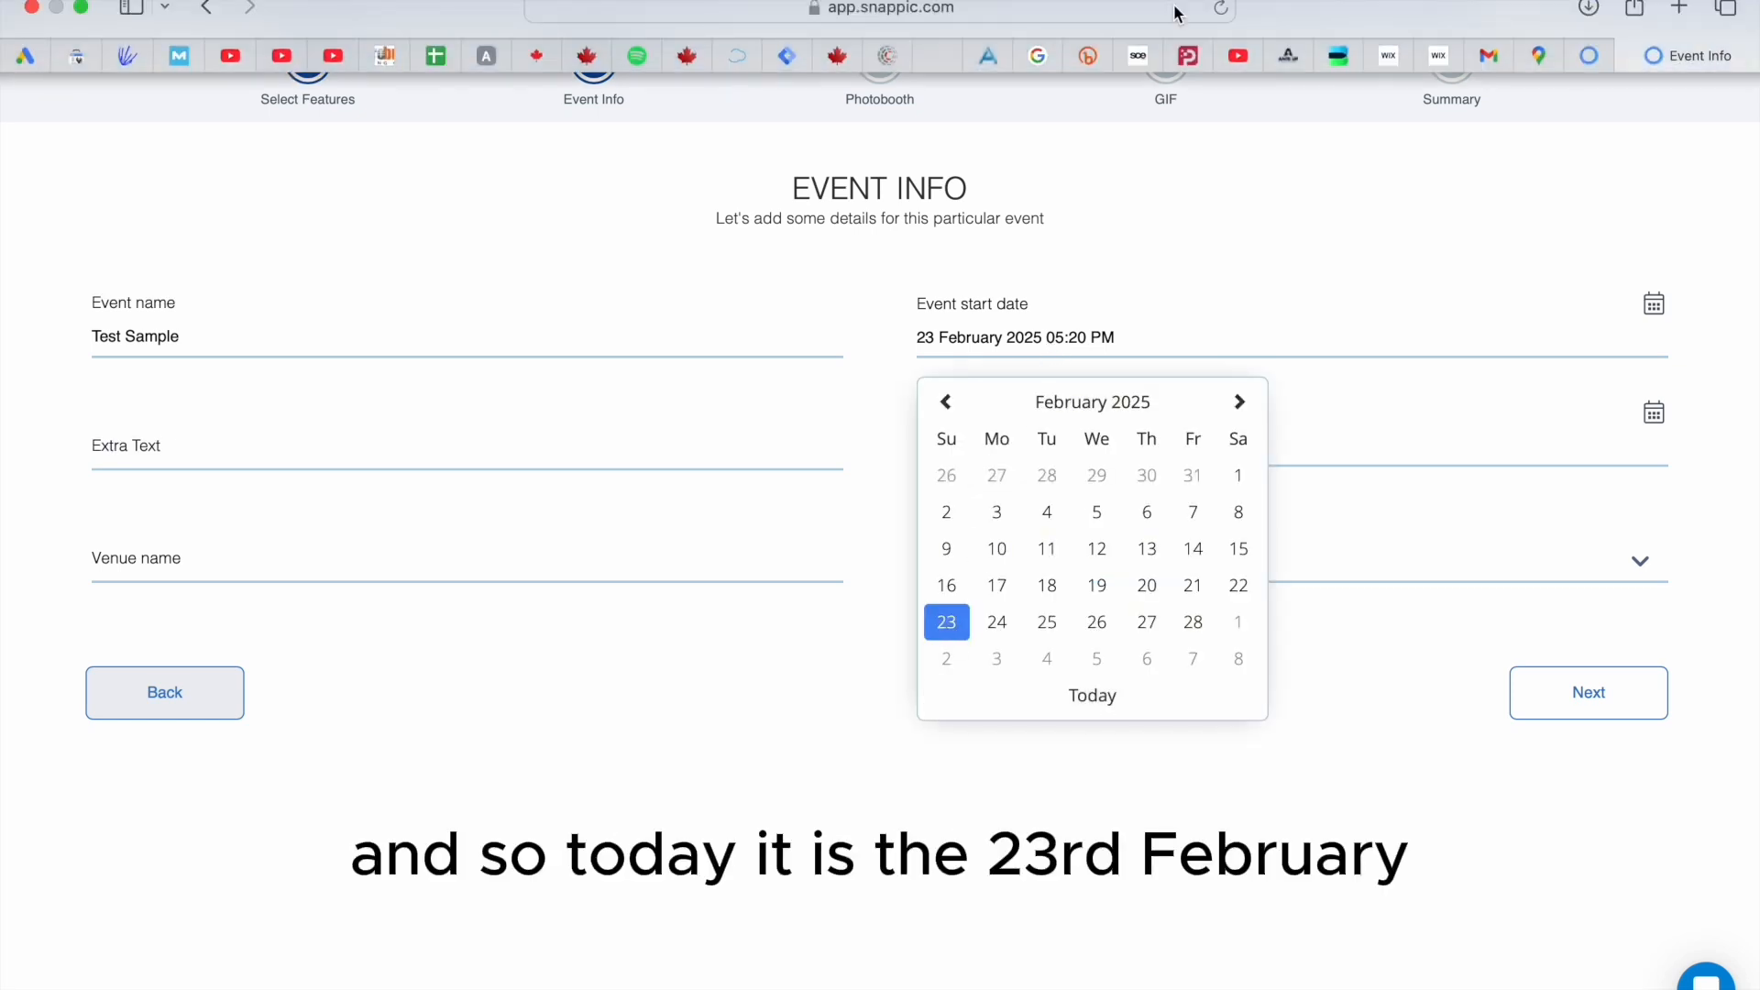
{"action": "left_click", "coordinate": [947, 622]}
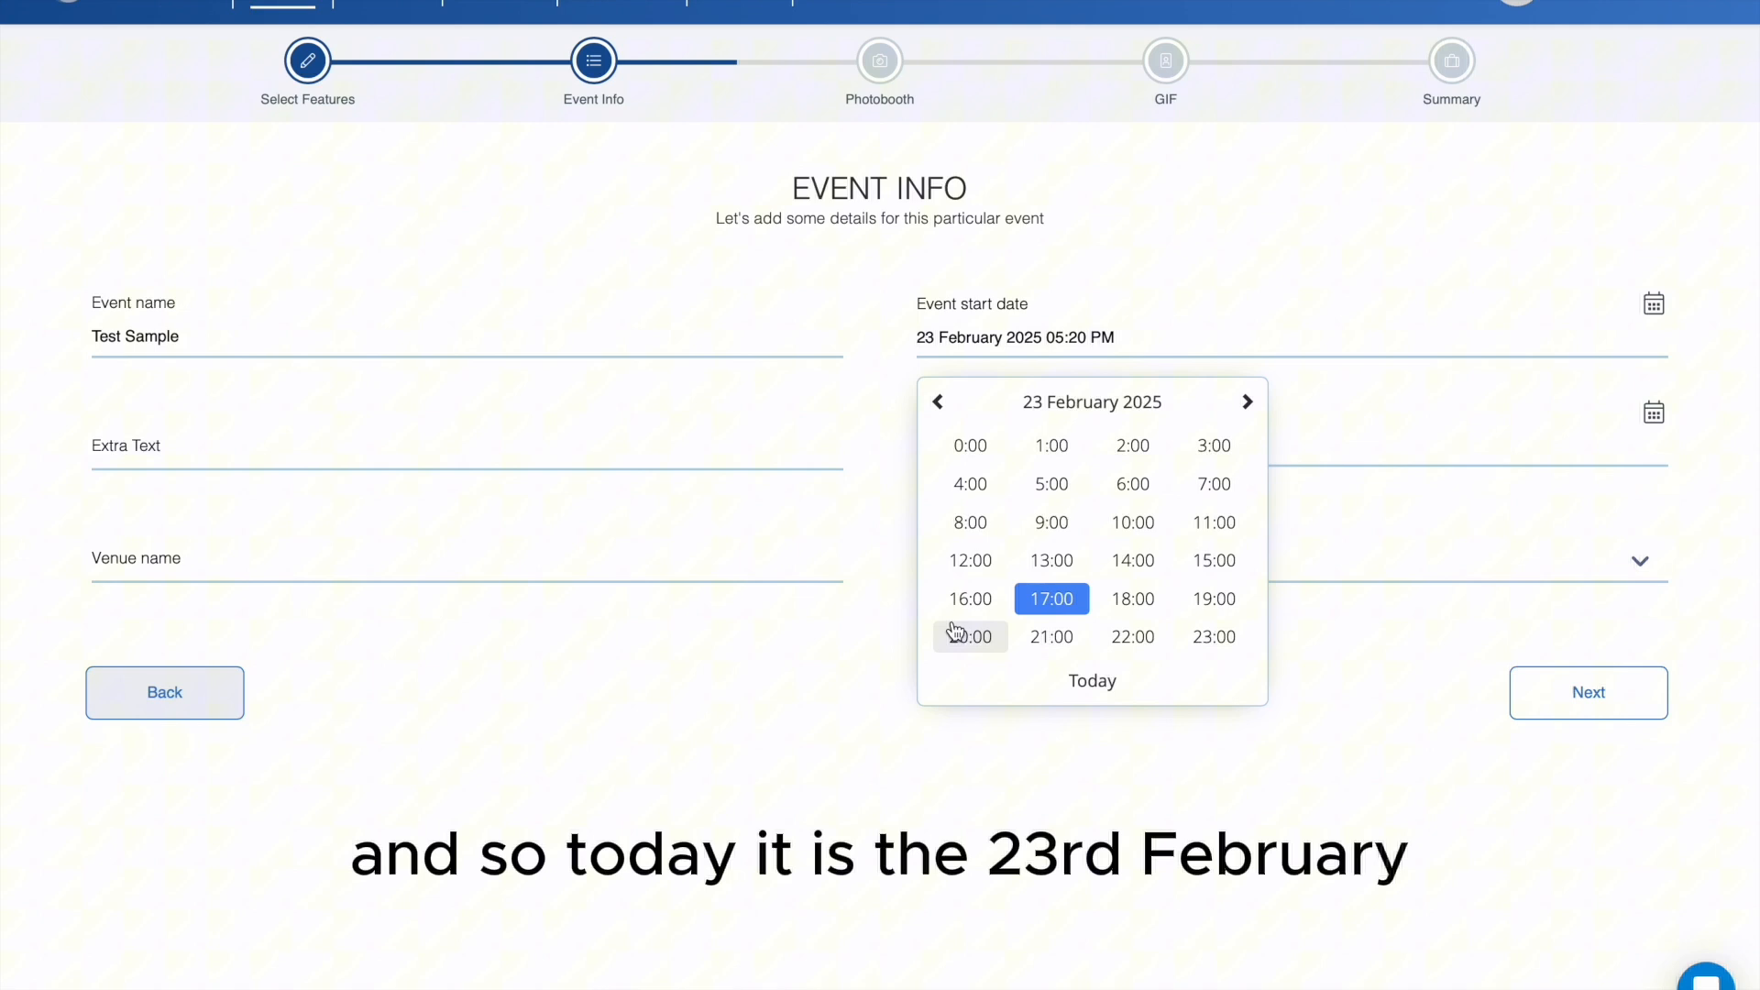
{"action": "left_click", "coordinate": [1045, 610]}
{"action": "left_click", "coordinate": [981, 450]}
- Set the event end date to 24 February 2025 at 17:00 and continue to the photobooth options
{"action": "left_click", "coordinate": [1046, 454]}
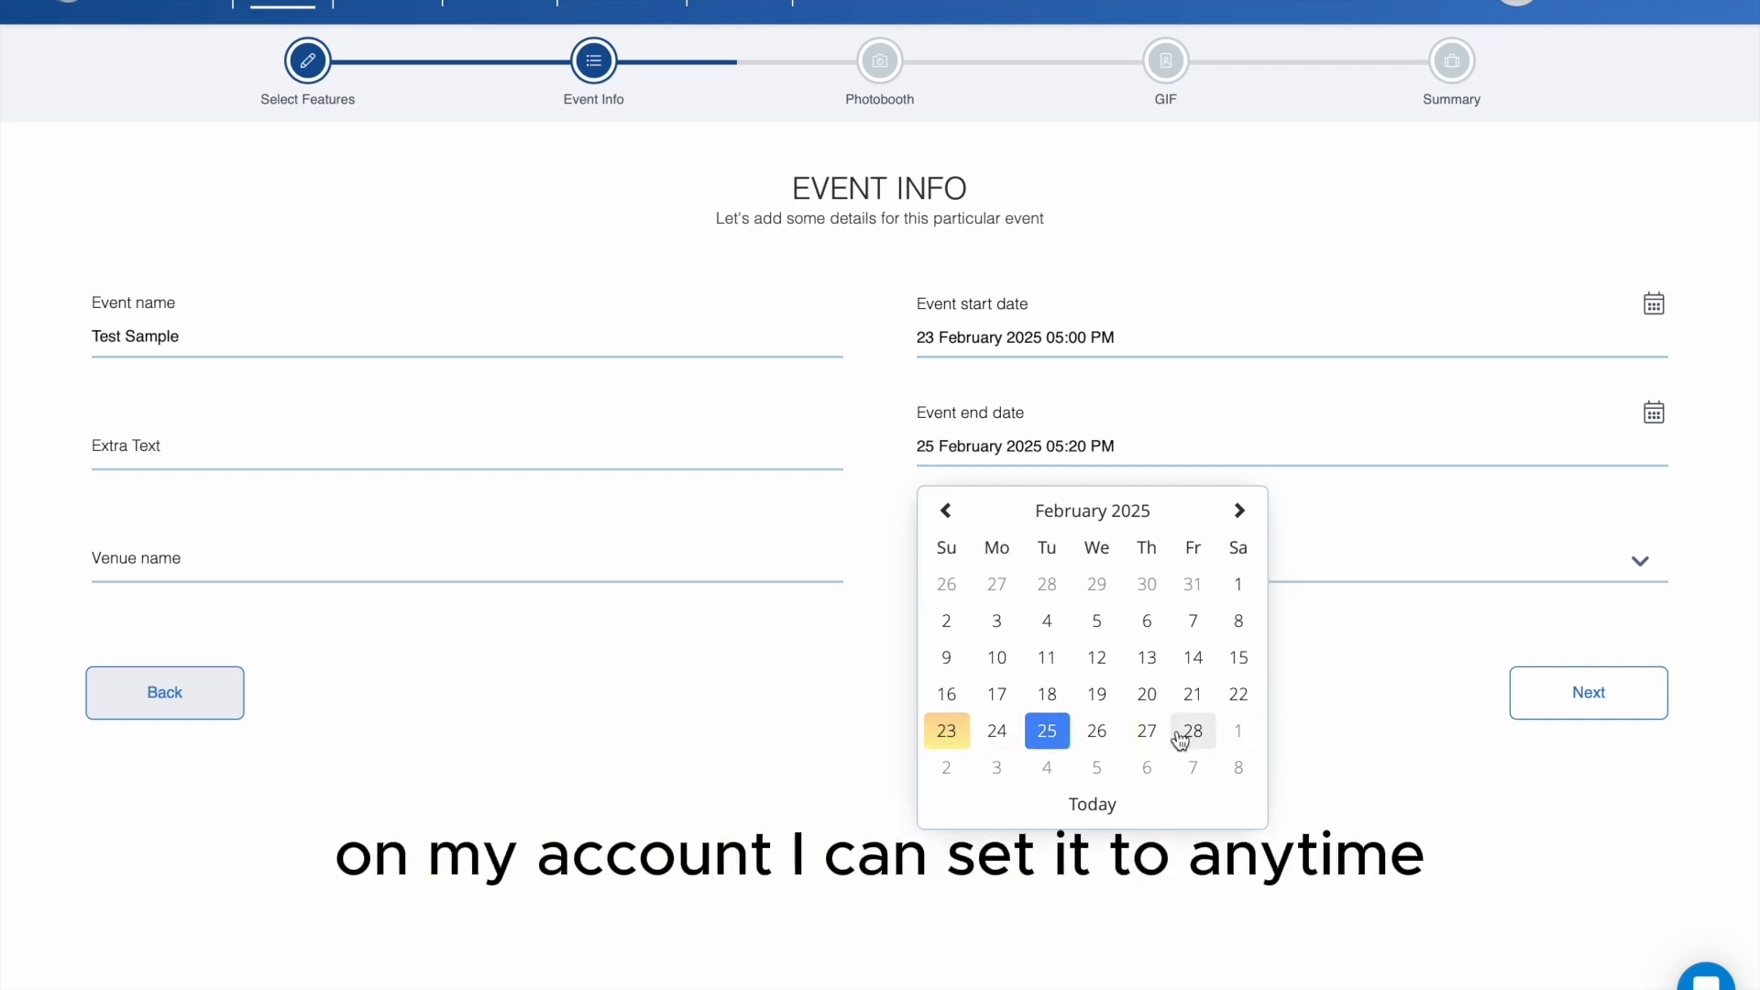
{"action": "scroll", "coordinate": [1192, 741], "scroll_direction": "down", "scroll_amount": 1}
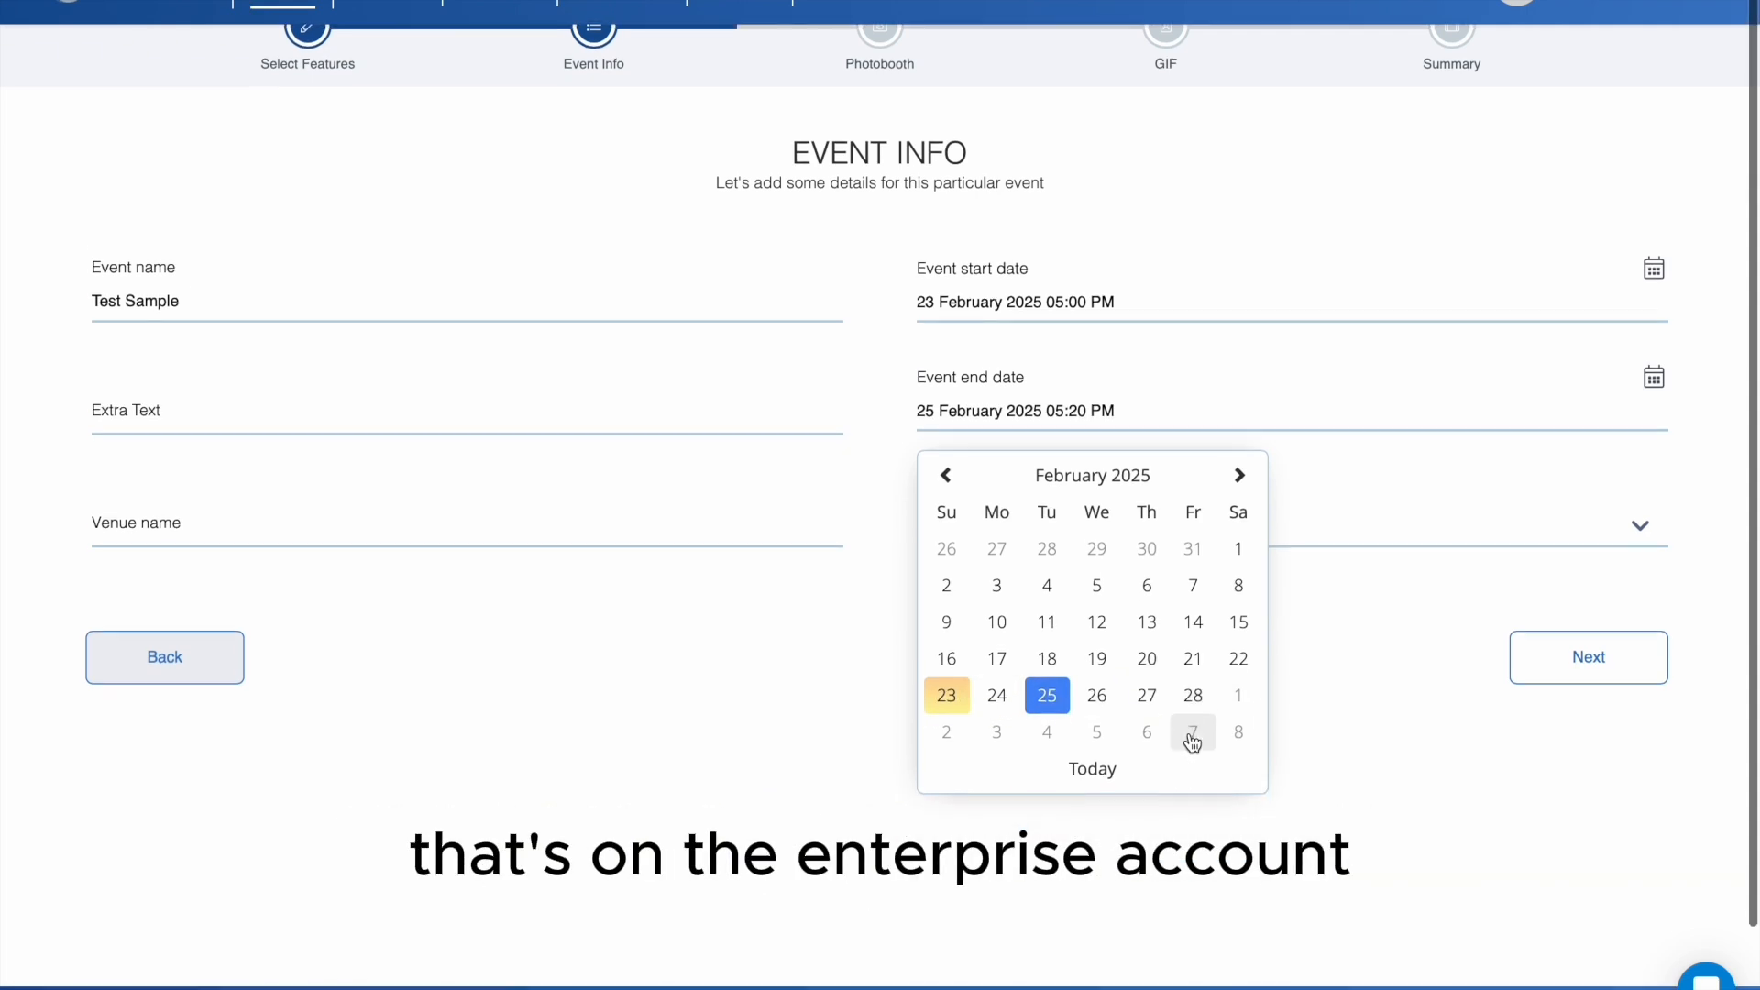
{"action": "left_click", "coordinate": [998, 699]}
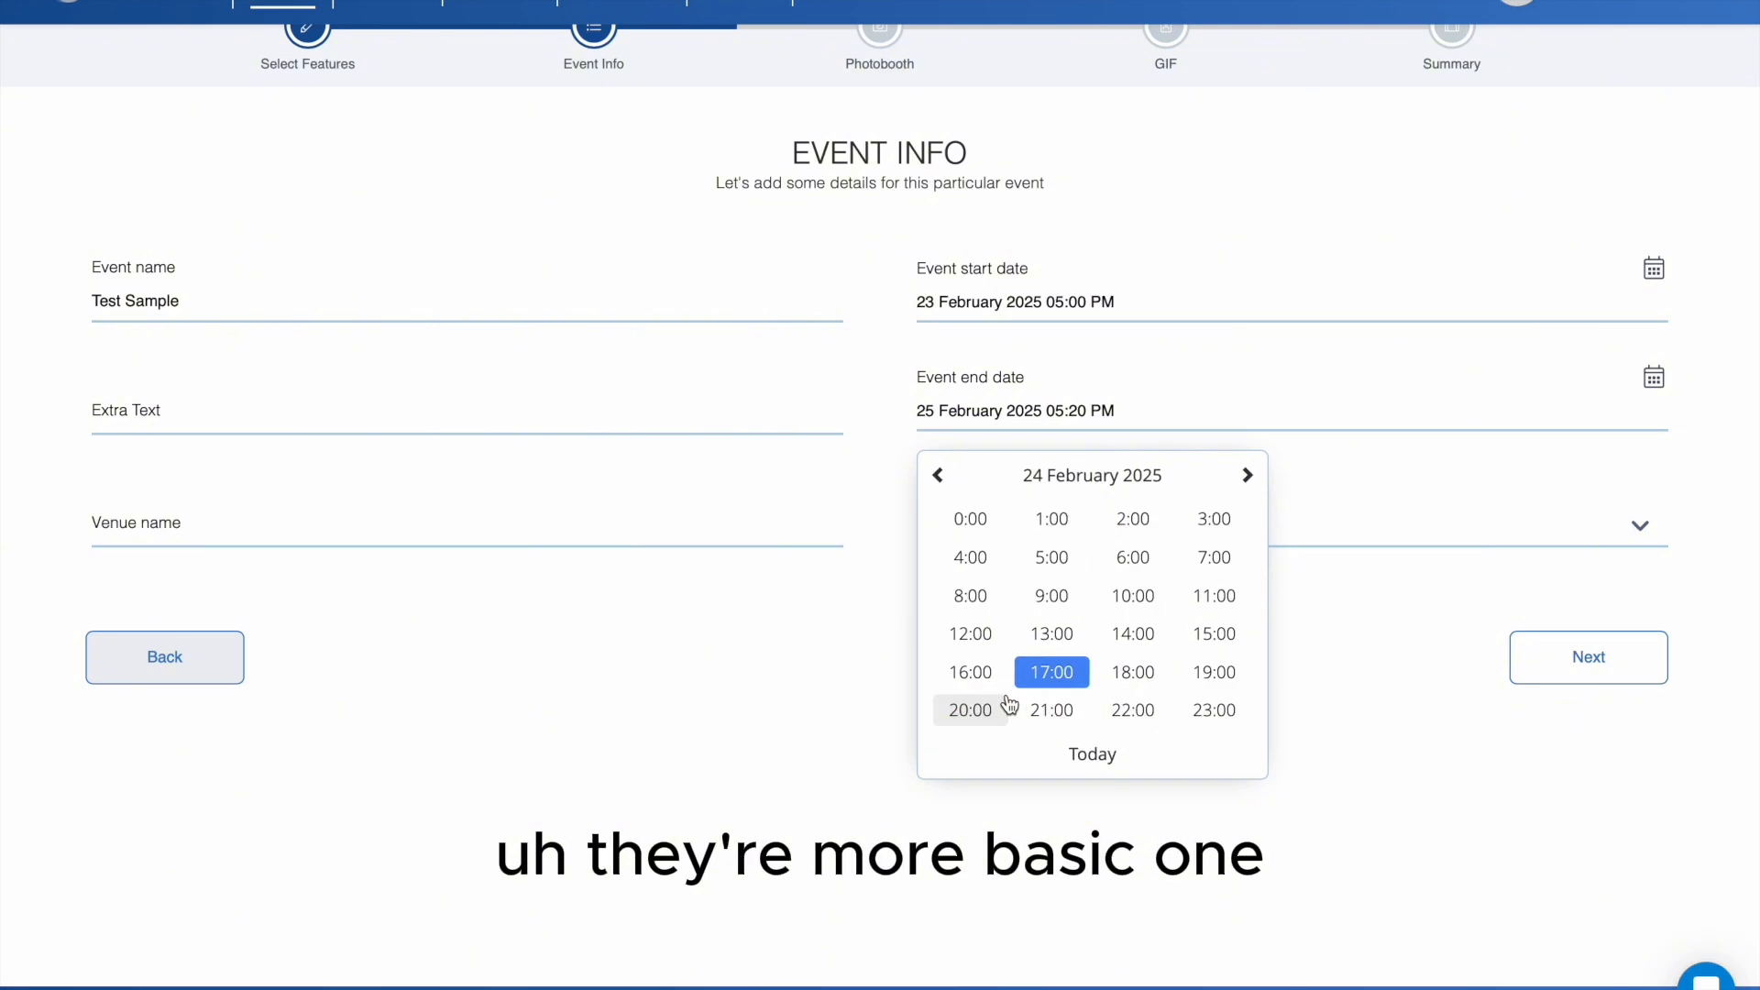
{"action": "left_click", "coordinate": [1059, 677]}
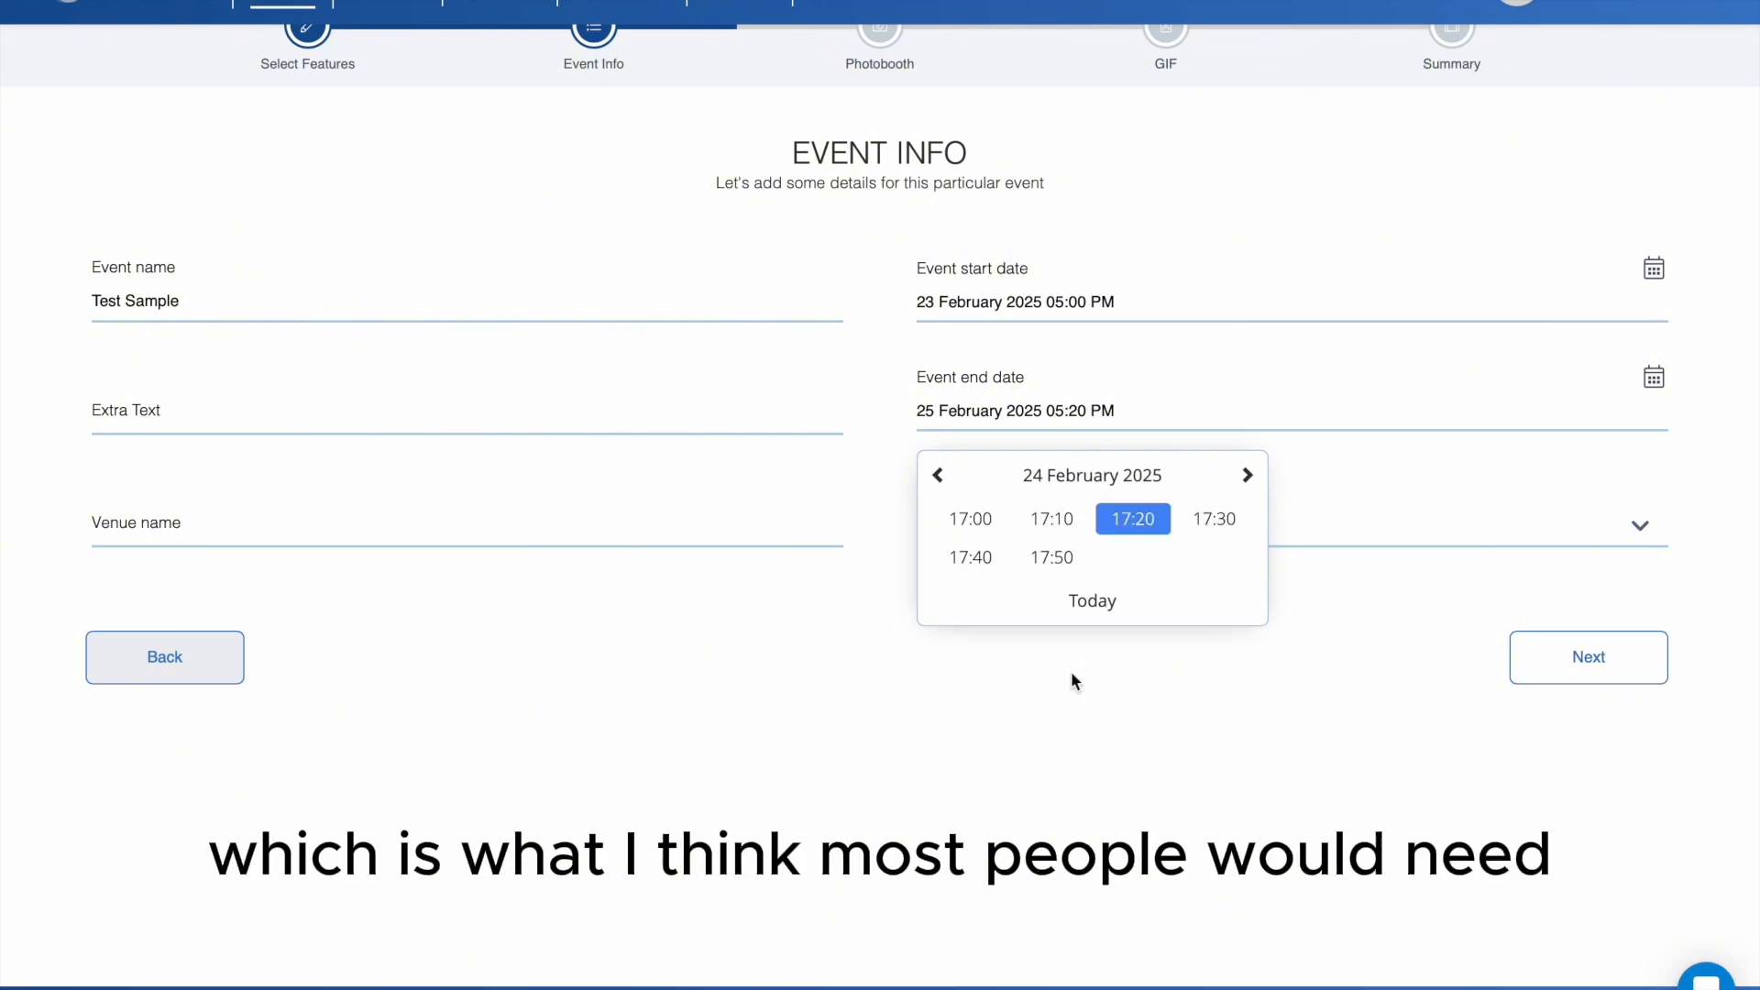
{"action": "left_click", "coordinate": [976, 520]}
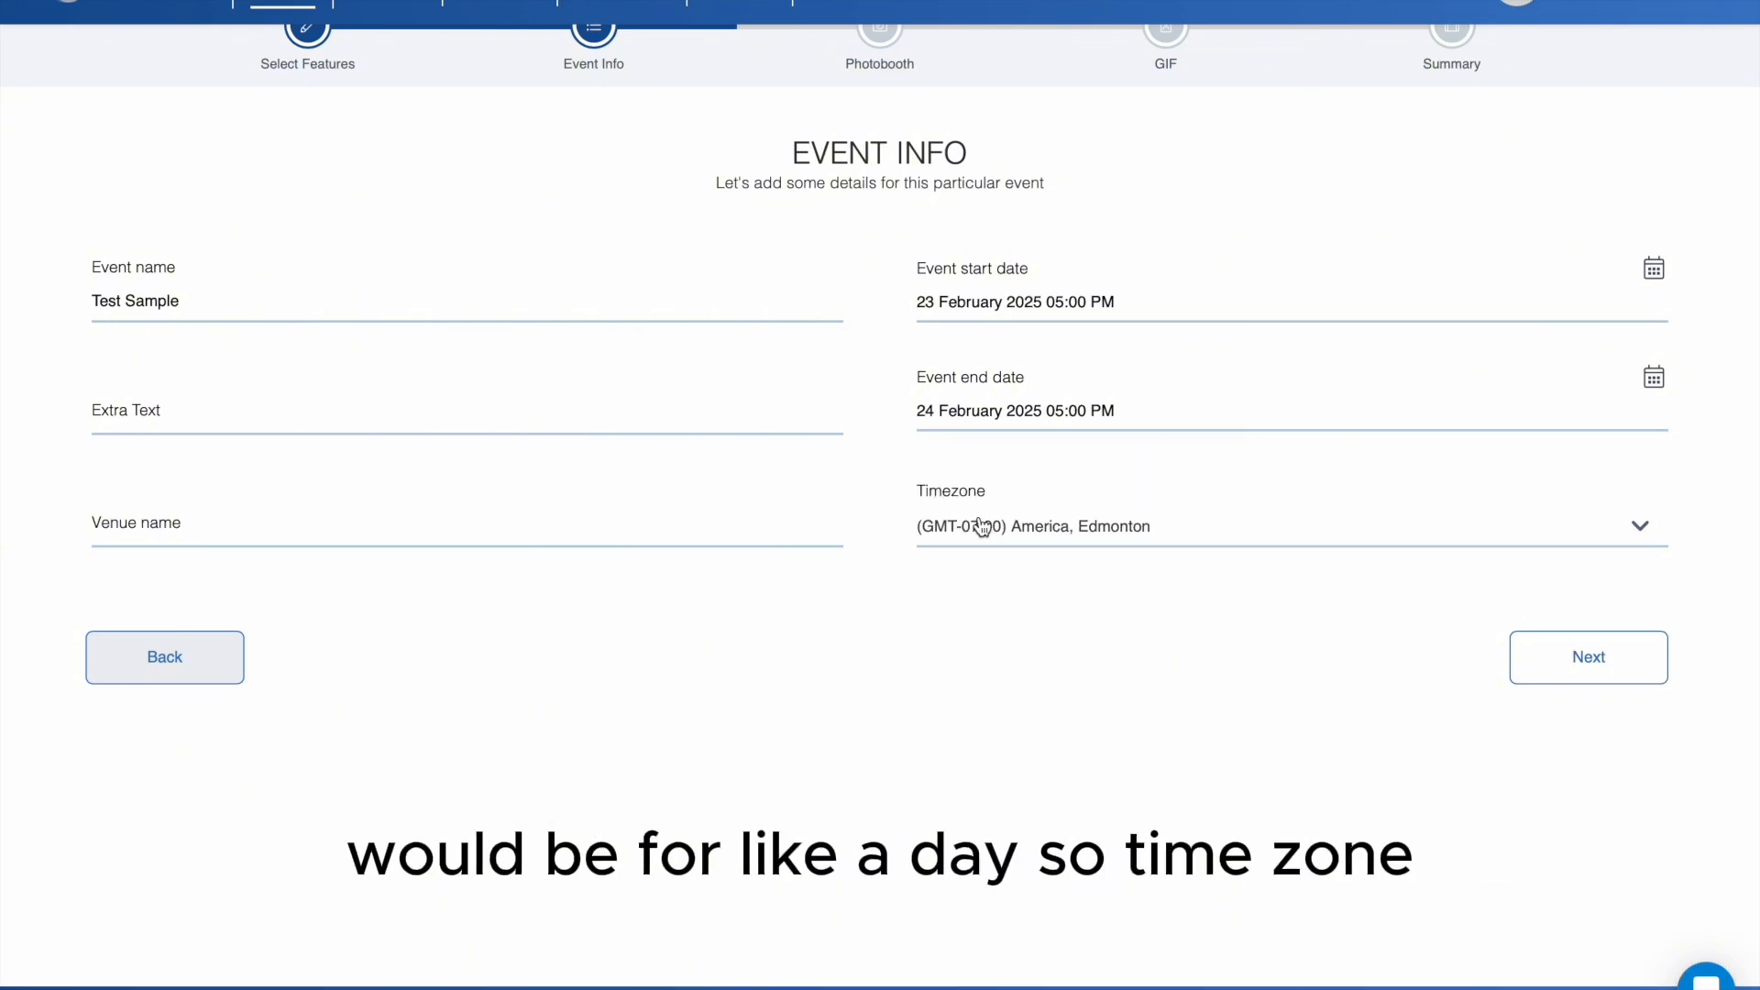
{"action": "left_click", "coordinate": [1563, 656]}
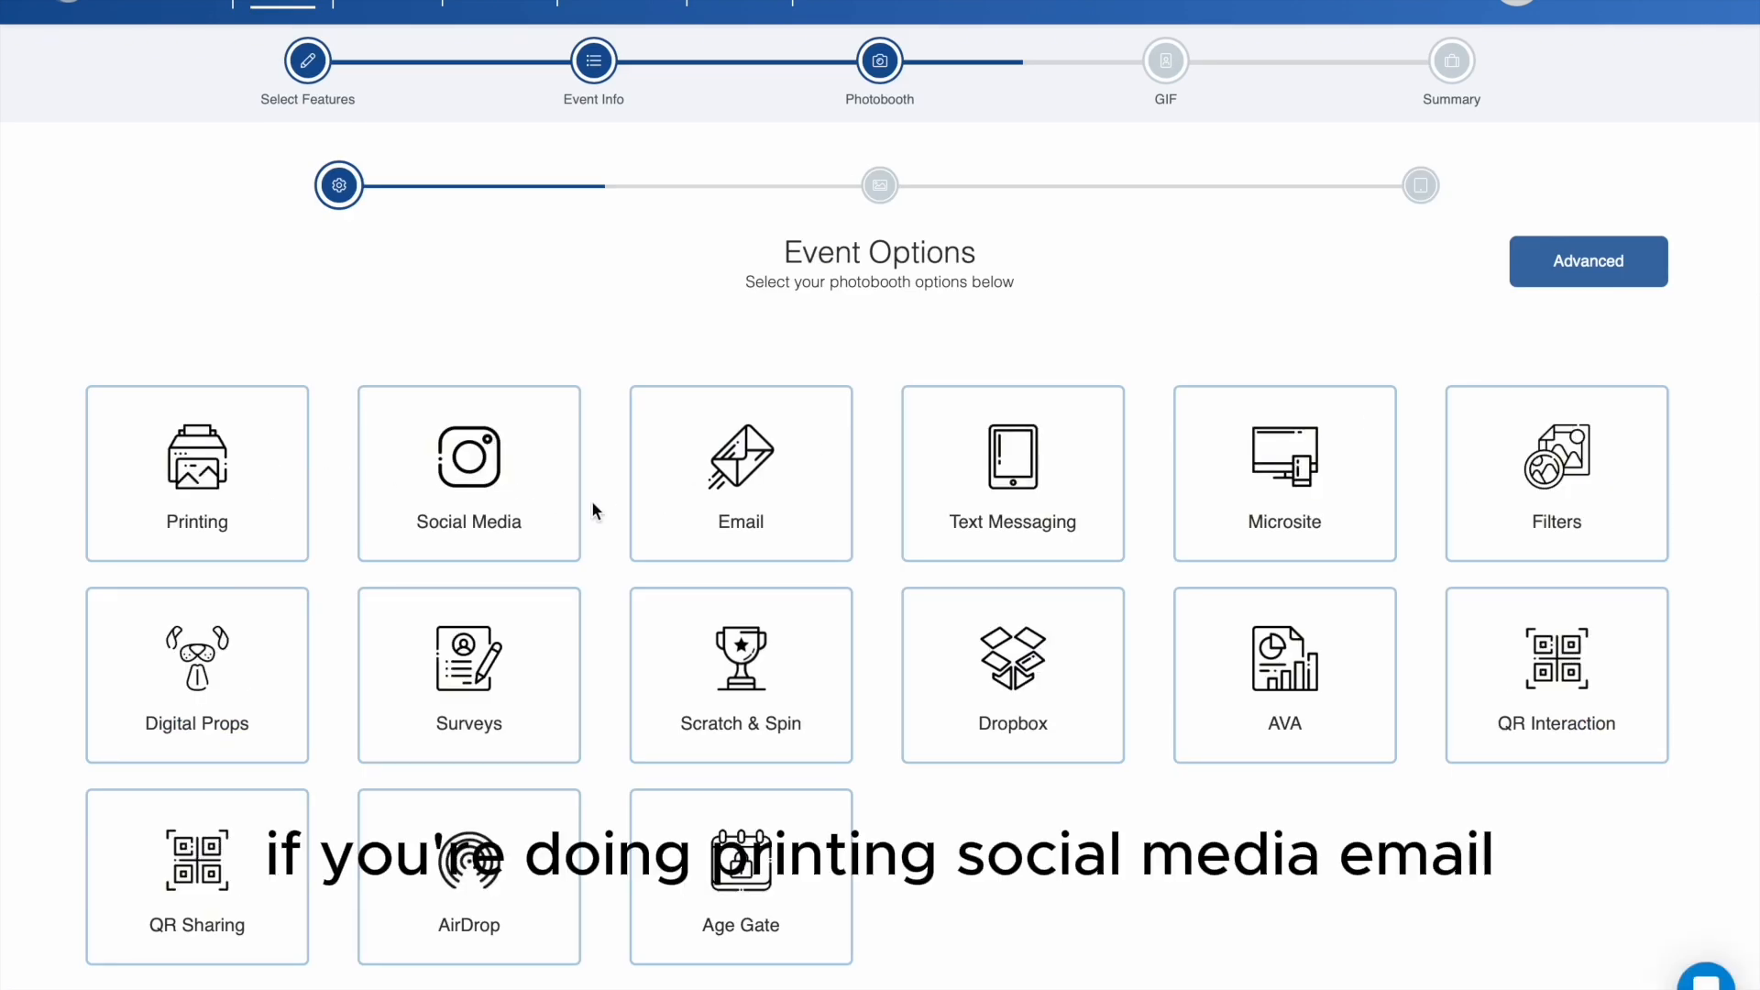
- Enable Printing, Email, Text Messaging, Microsite, Filters, Digital Props and AVA as photobooth event options
{"action": "left_click", "coordinate": [229, 507]}
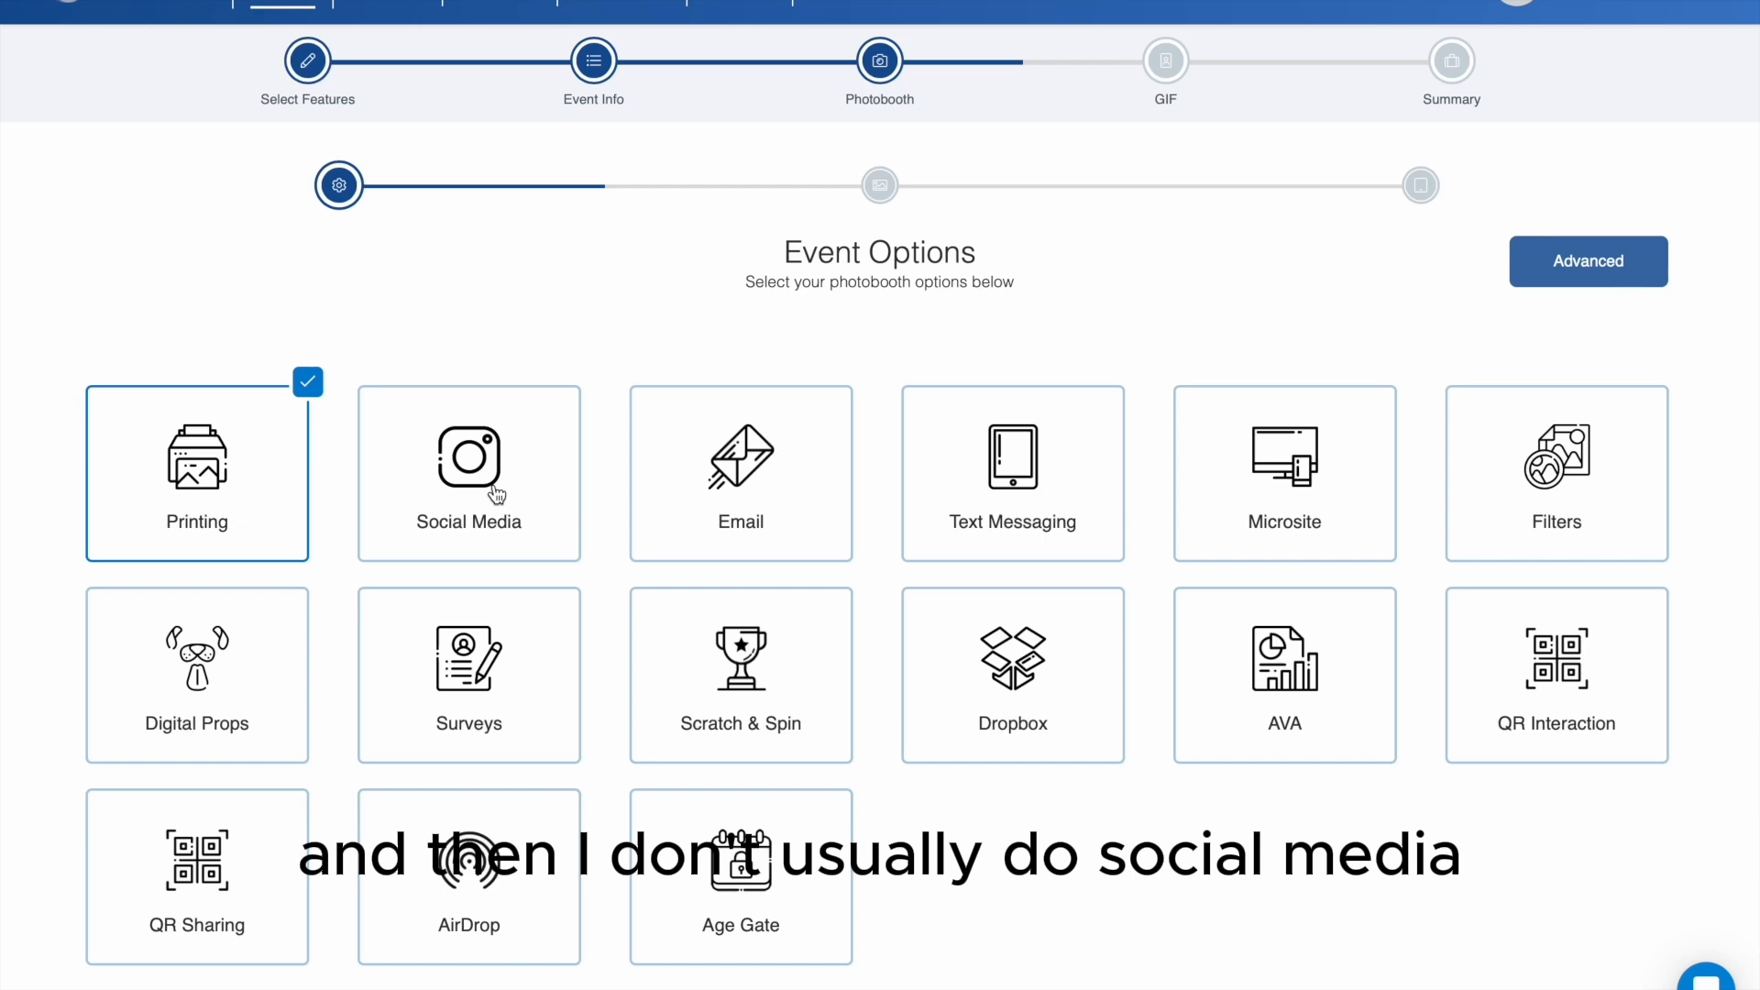
{"action": "left_click", "coordinate": [724, 497]}
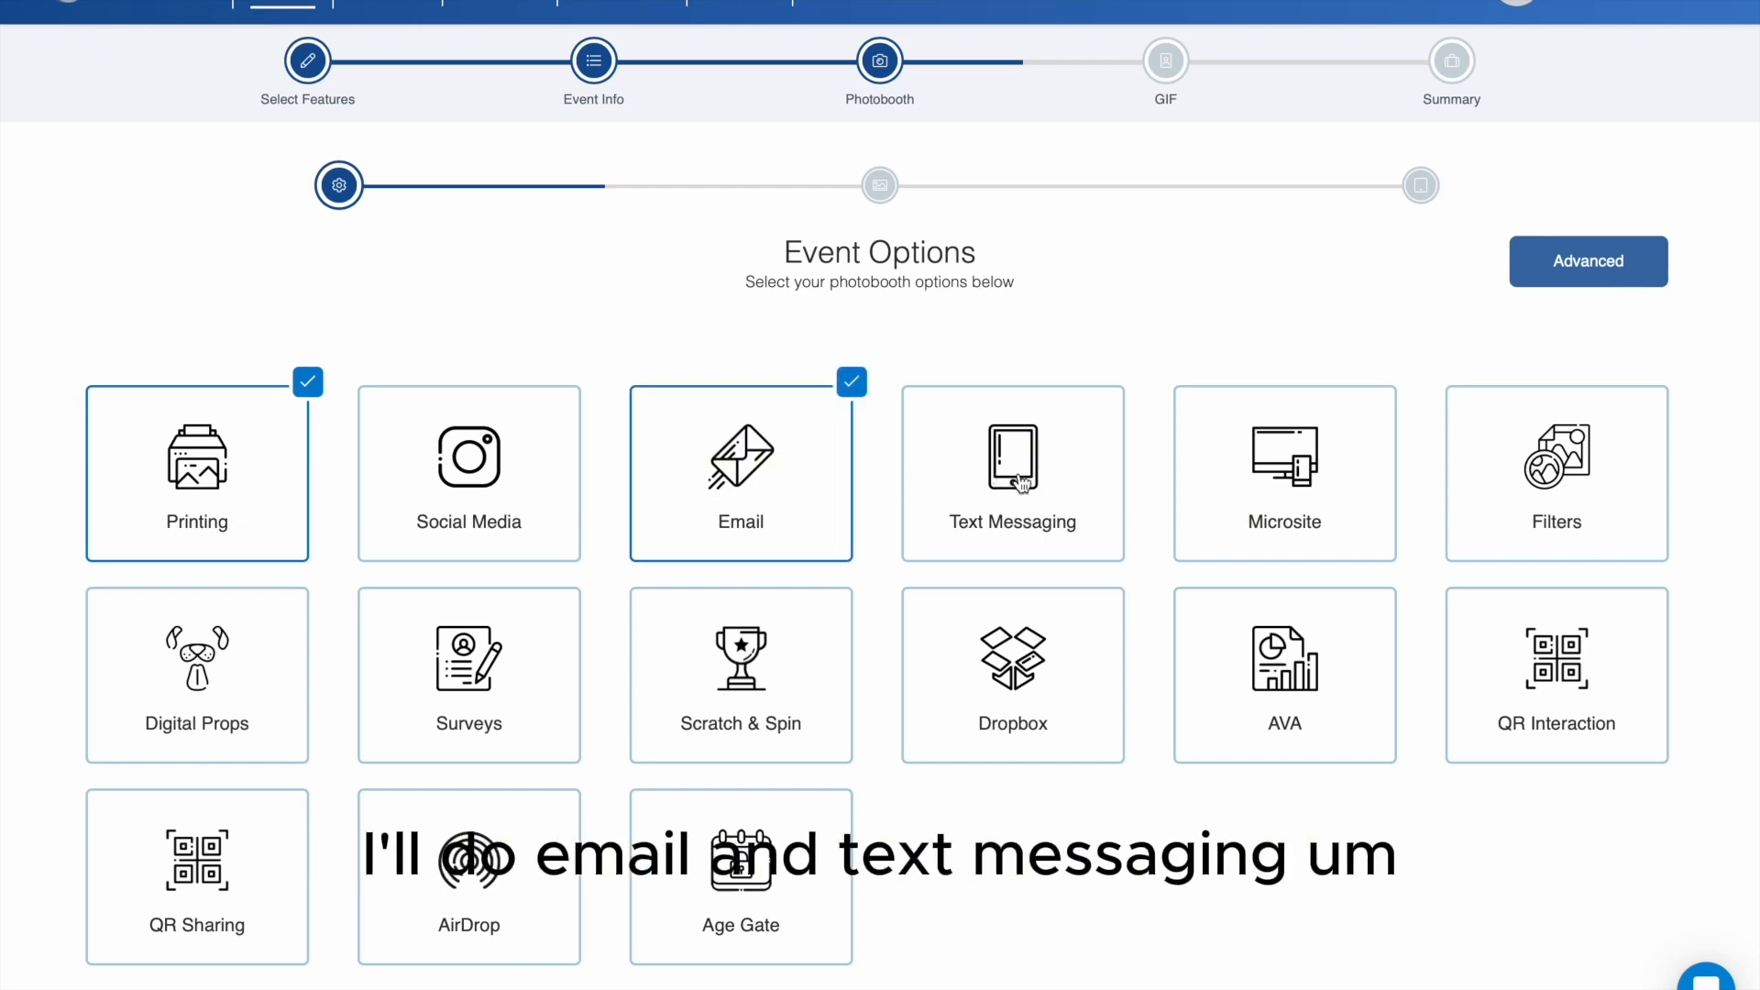
{"action": "left_click", "coordinate": [1023, 483]}
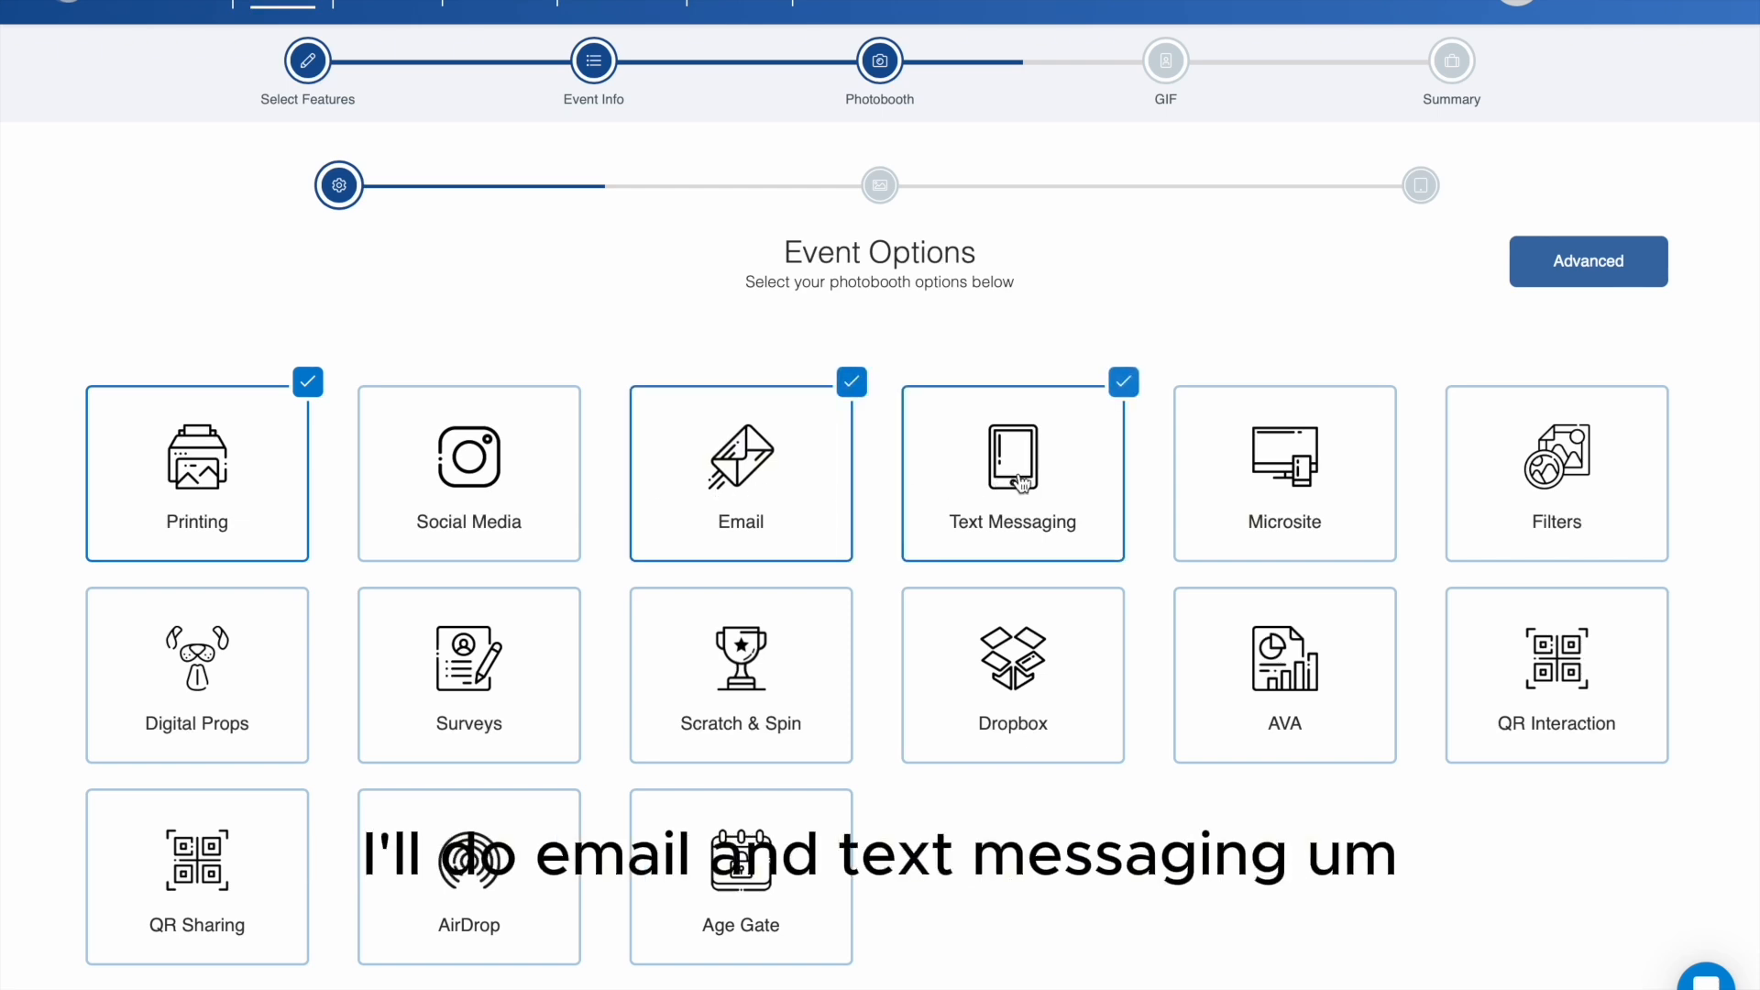
{"action": "left_click", "coordinate": [1242, 505]}
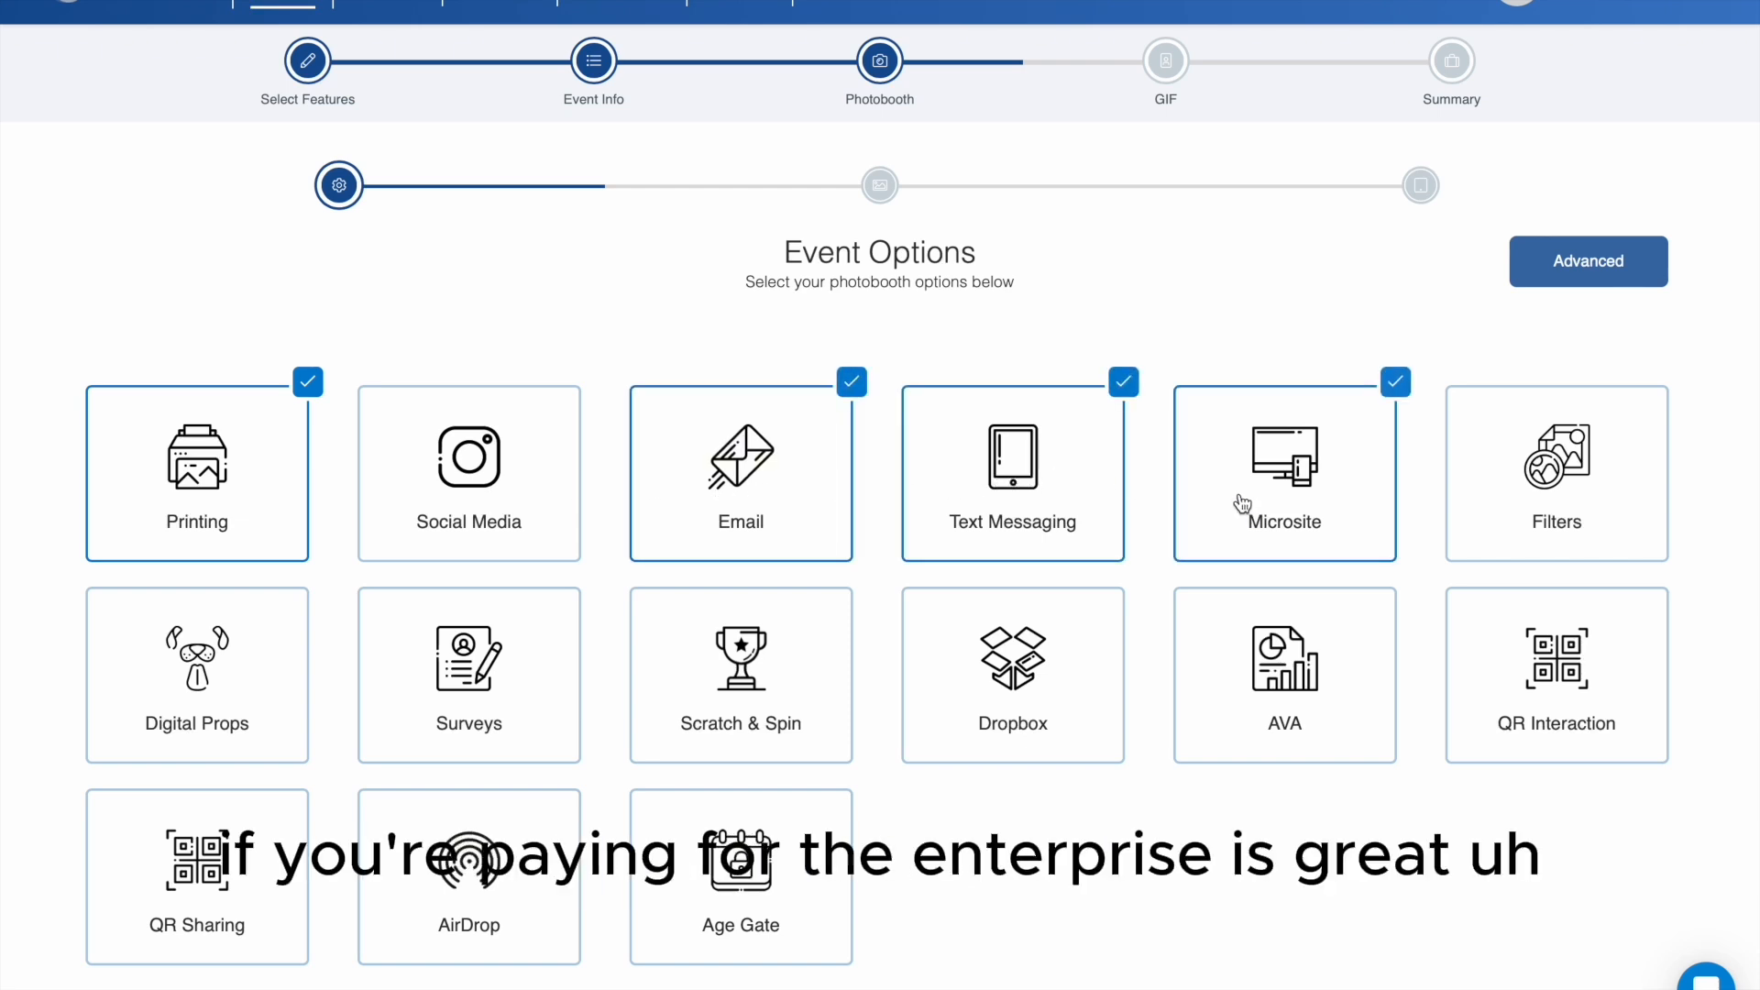
{"action": "left_click", "coordinate": [1543, 510]}
{"action": "left_click", "coordinate": [238, 728]}
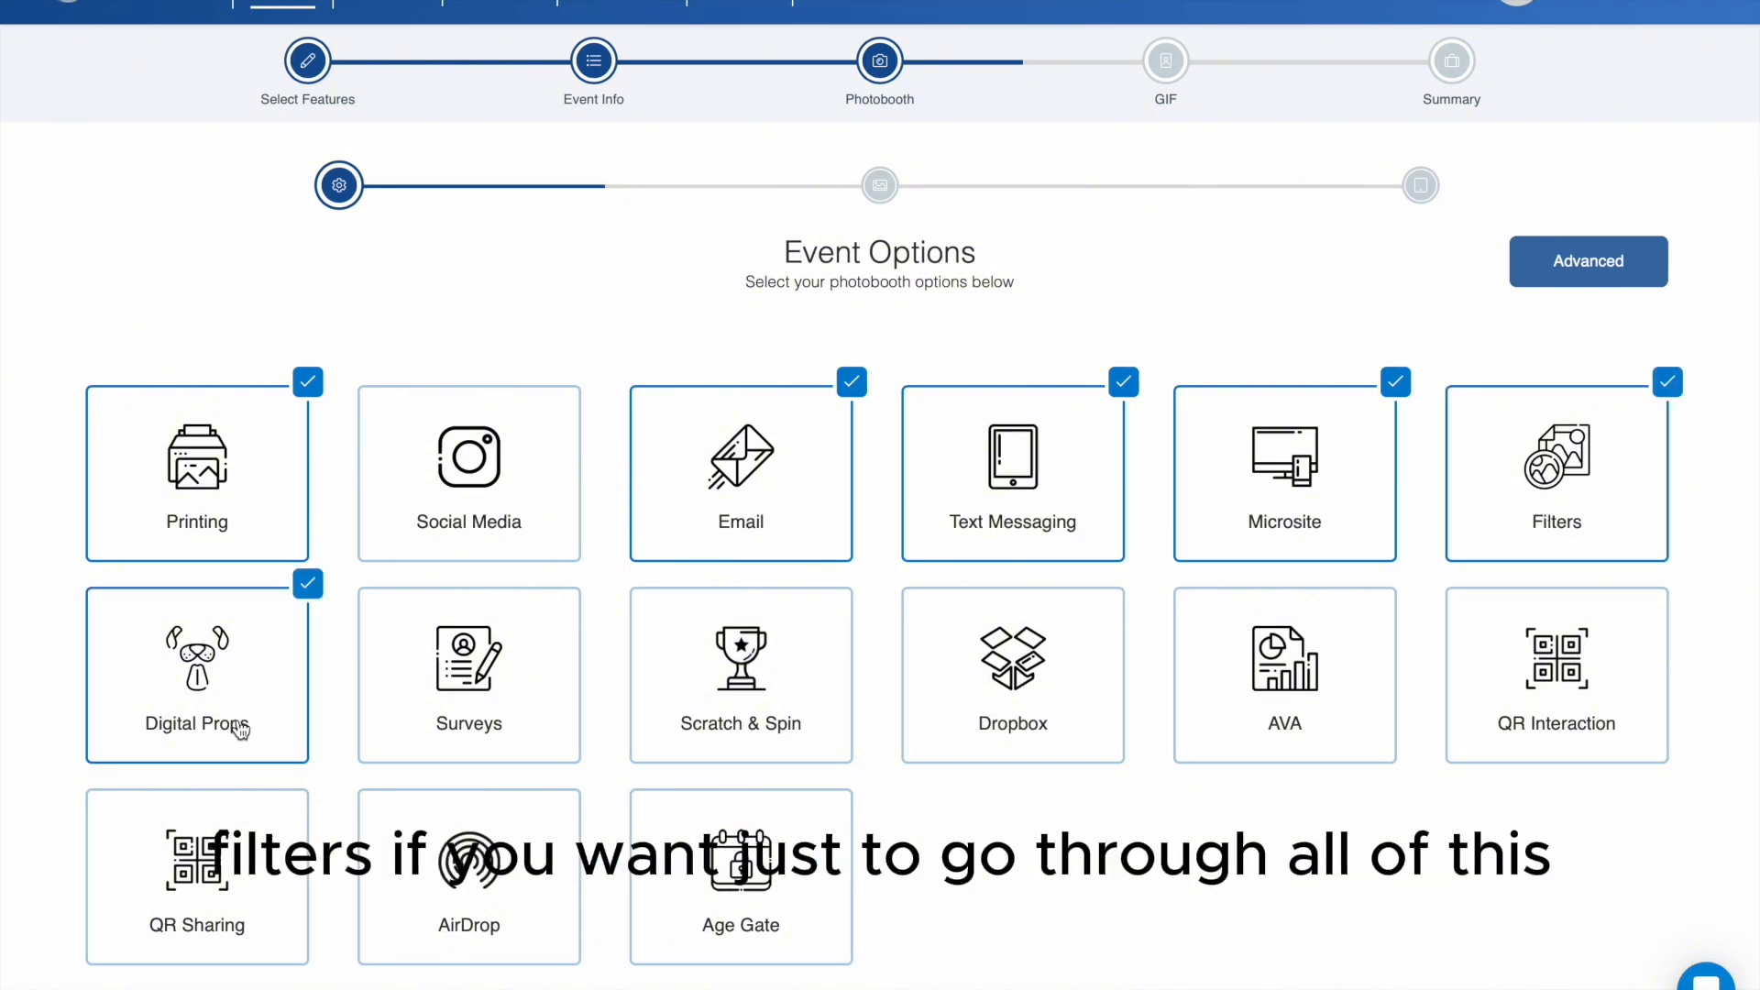
{"action": "scroll", "coordinate": [240, 729], "scroll_direction": "down", "scroll_amount": 1}
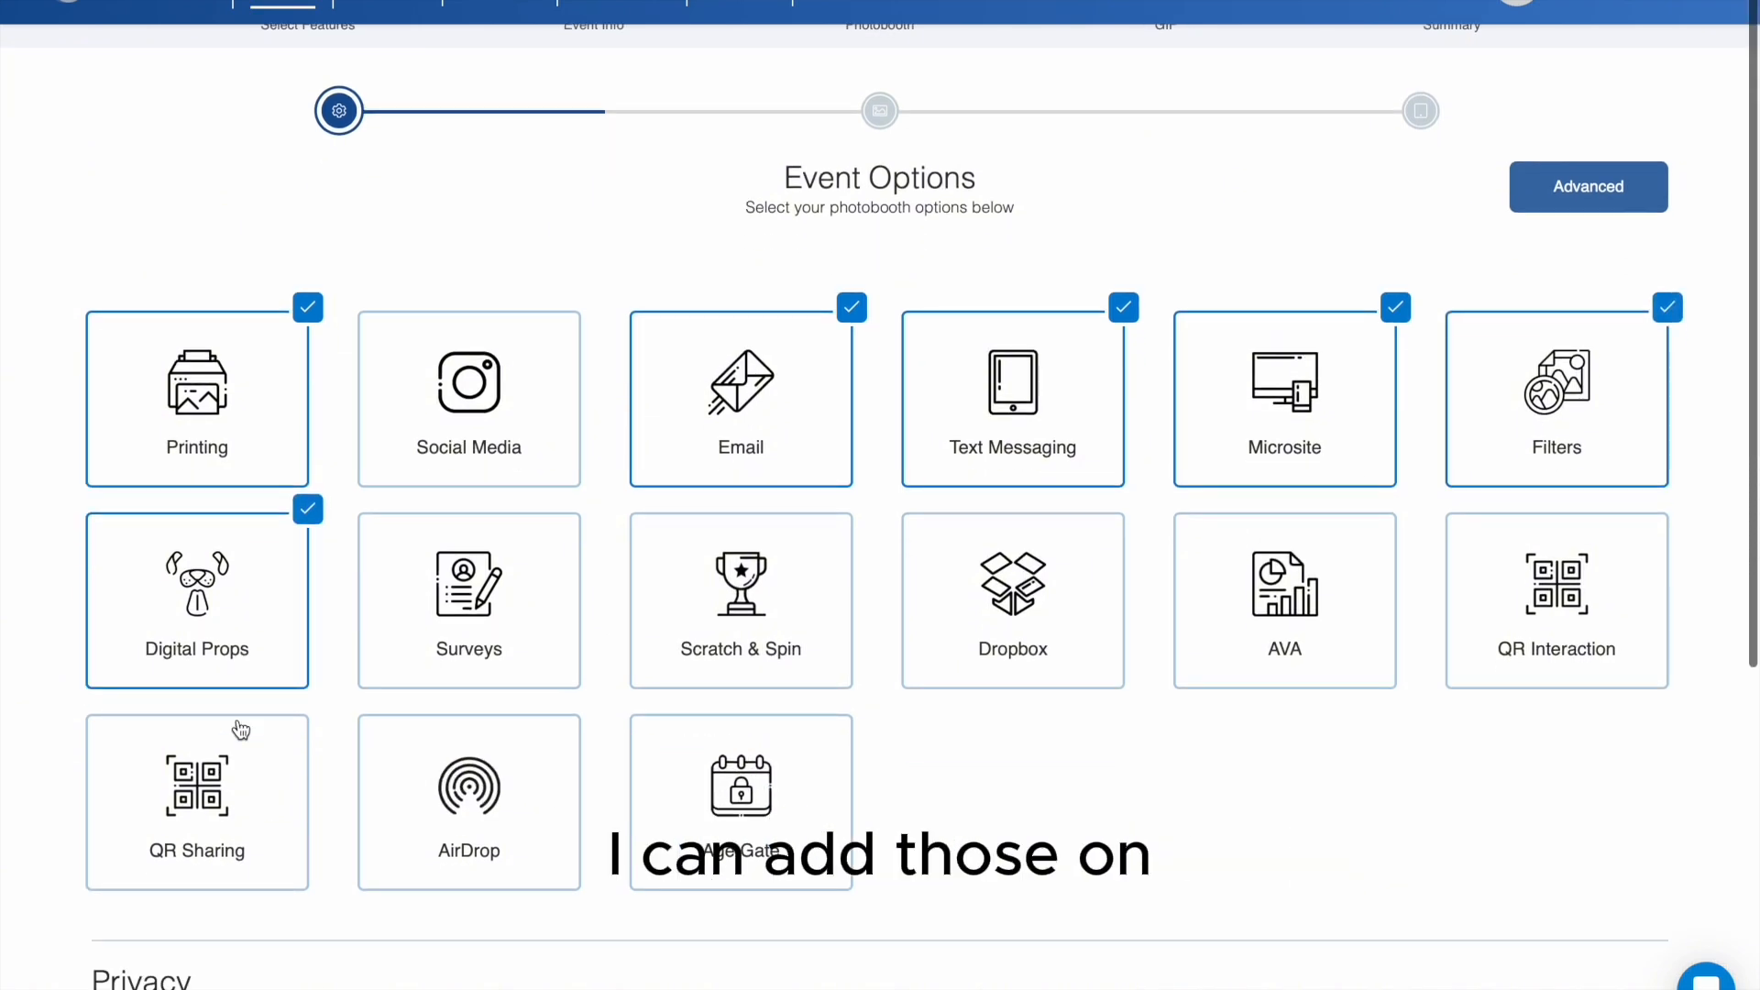
{"action": "left_click", "coordinate": [1323, 644]}
- Enter a four-digit admin password for the event
{"action": "scroll", "coordinate": [1080, 866], "scroll_direction": "down", "scroll_amount": 6}
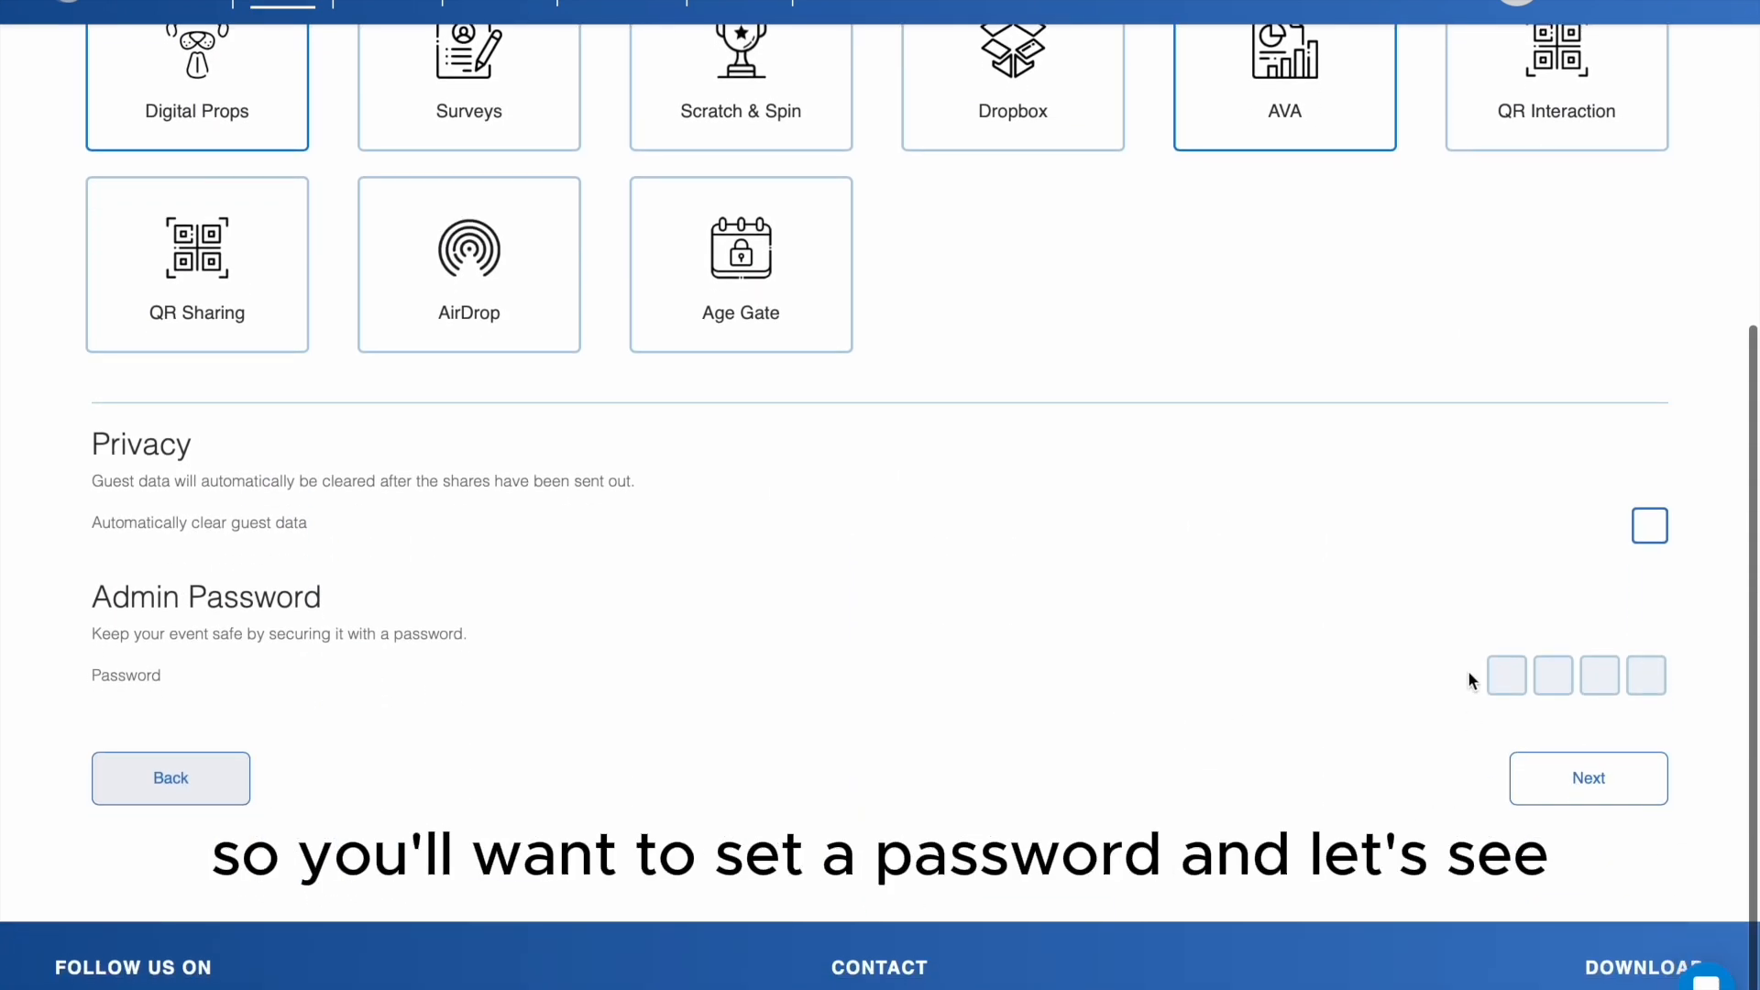
{"action": "left_click", "coordinate": [1506, 677]}
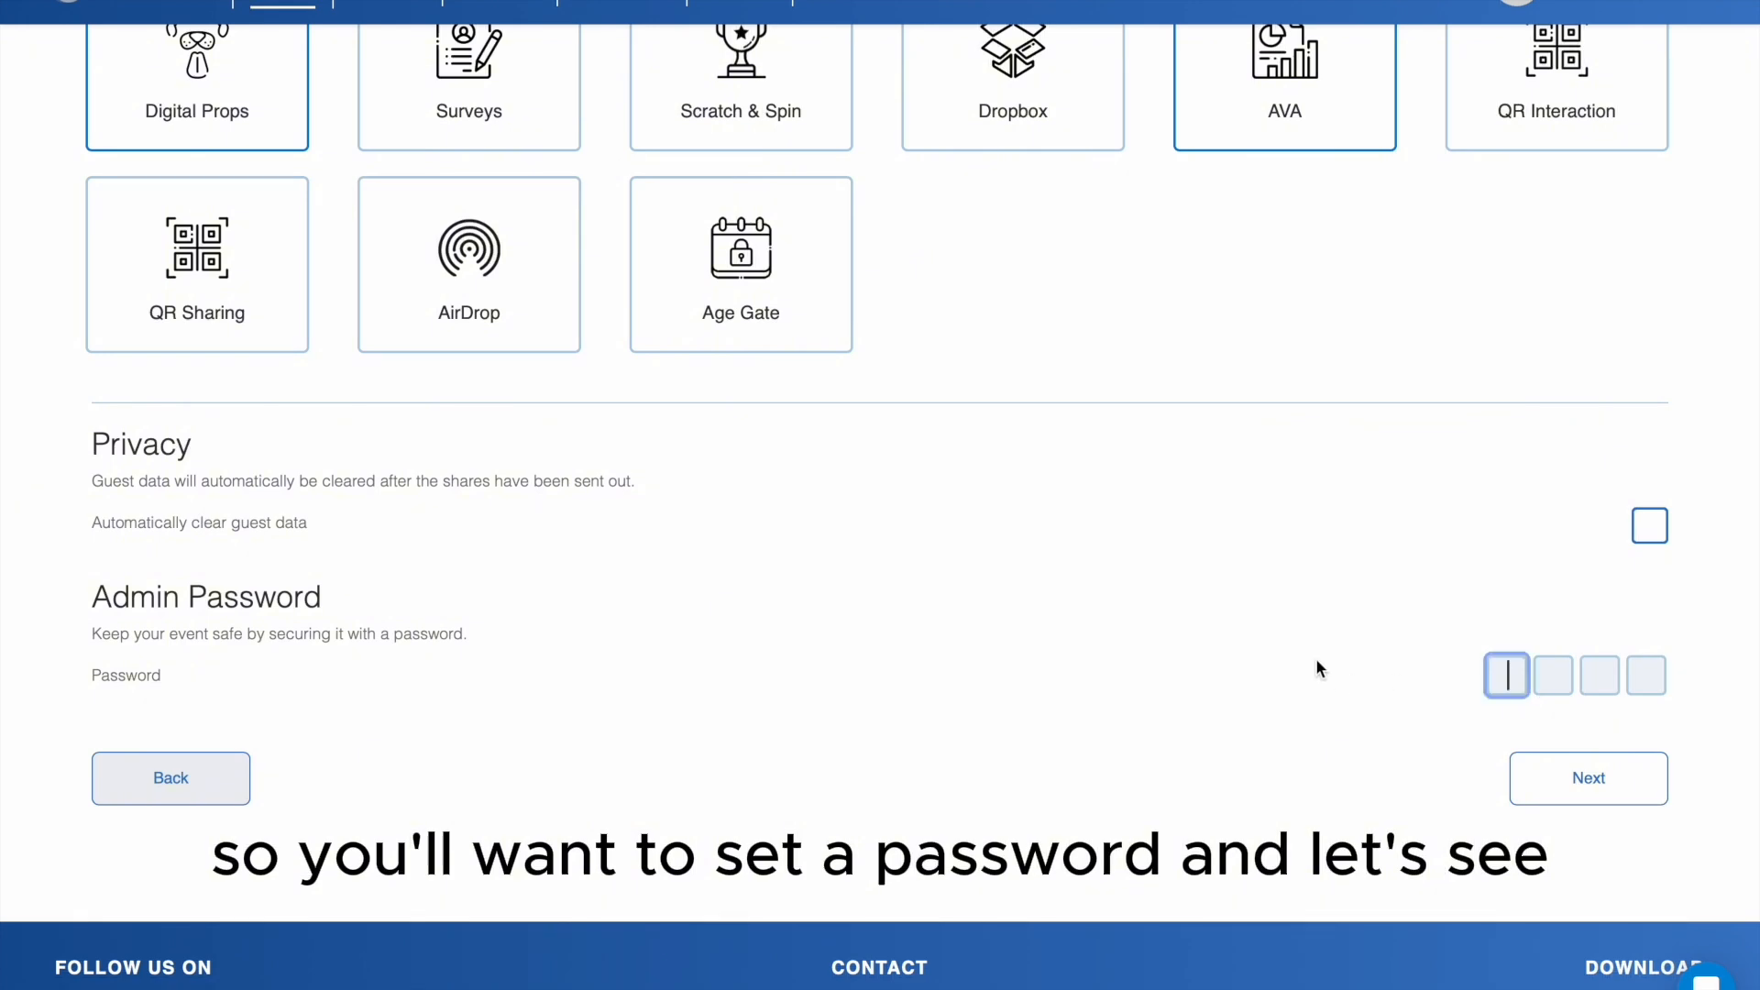
{"action": "scroll", "coordinate": [1318, 669], "scroll_direction": "up", "scroll_amount": 1}
{"action": "scroll", "coordinate": [1317, 662], "scroll_direction": "down", "scroll_amount": 1}
{"action": "type", "text": "1111"}
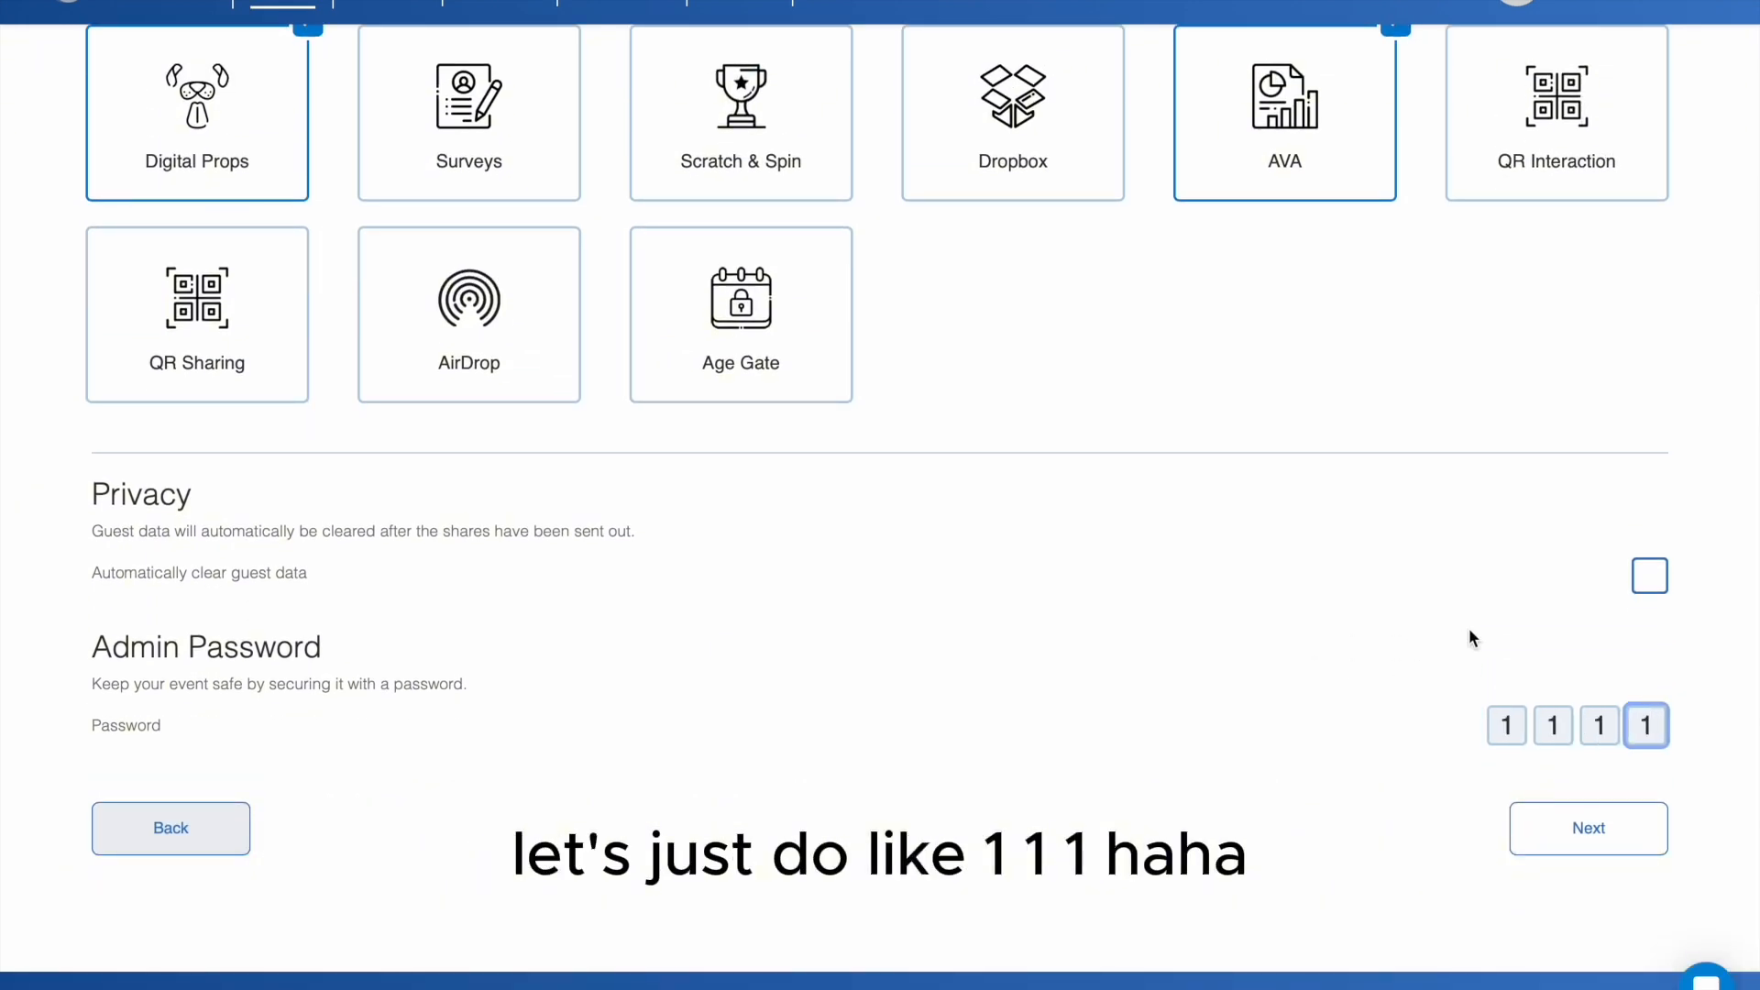
- Review the photobooth's advanced options, including camera countdown, disclaimer, start button texts and local media saving, and close them
{"action": "scroll", "coordinate": [1470, 638], "scroll_direction": "up", "scroll_amount": 6}
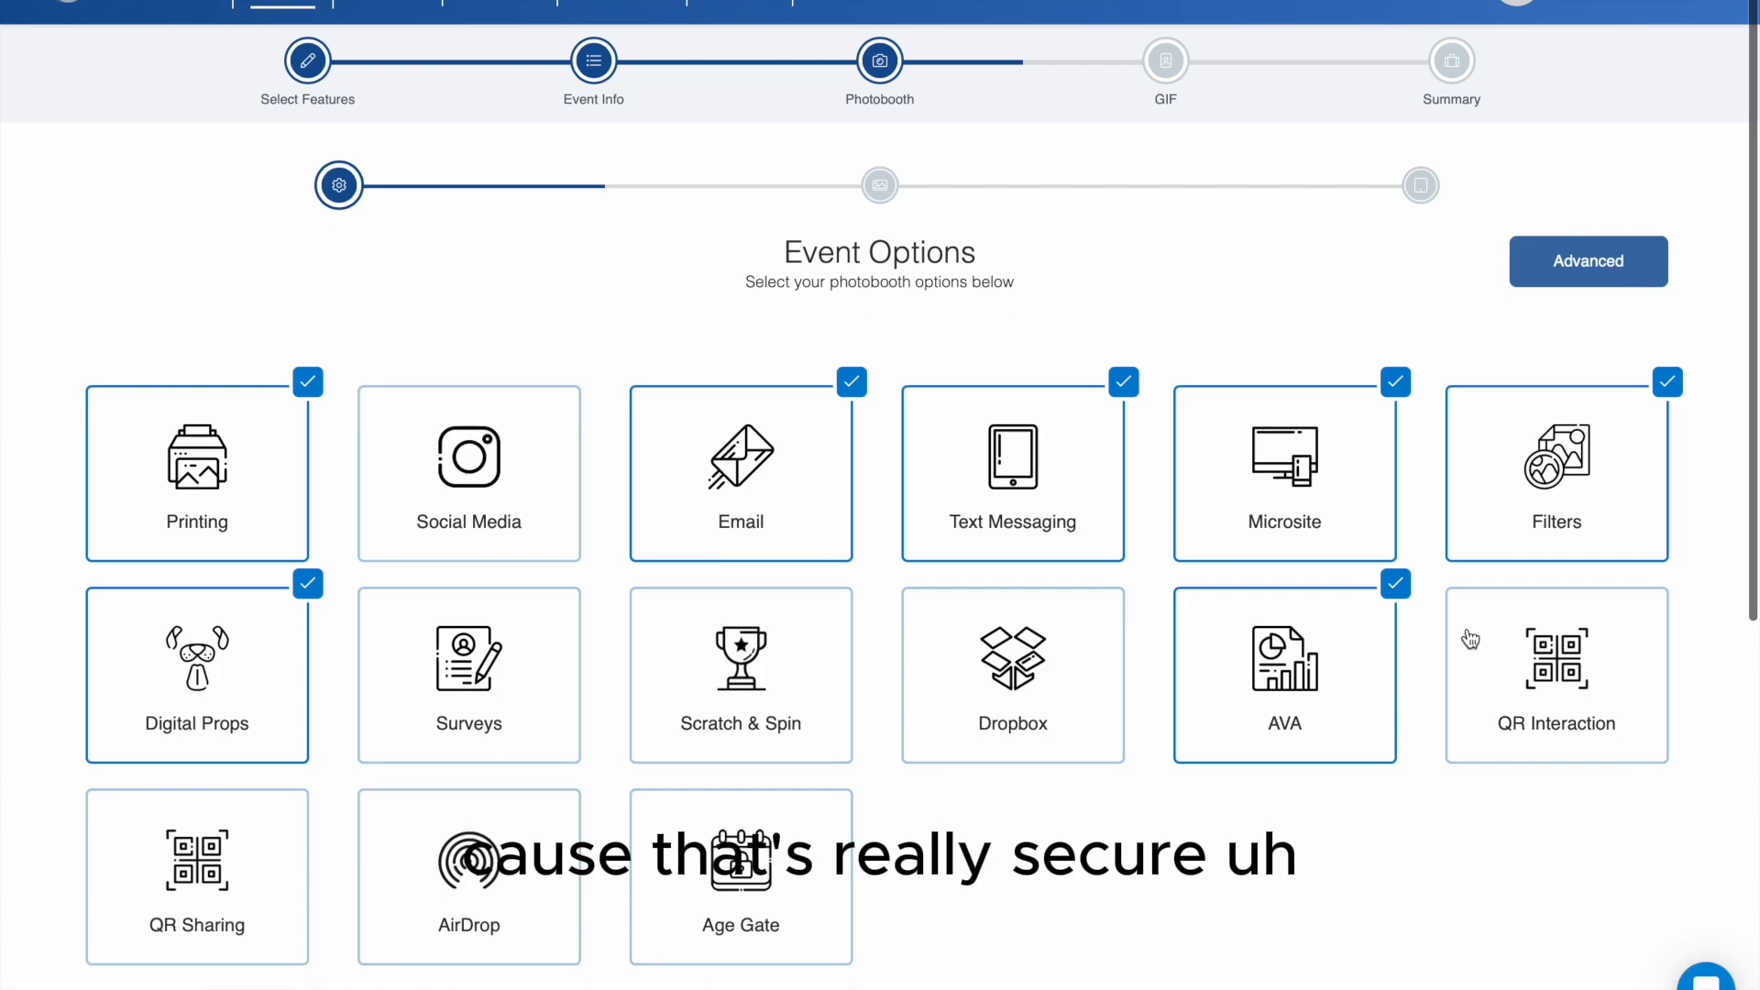
{"action": "left_click", "coordinate": [1573, 253]}
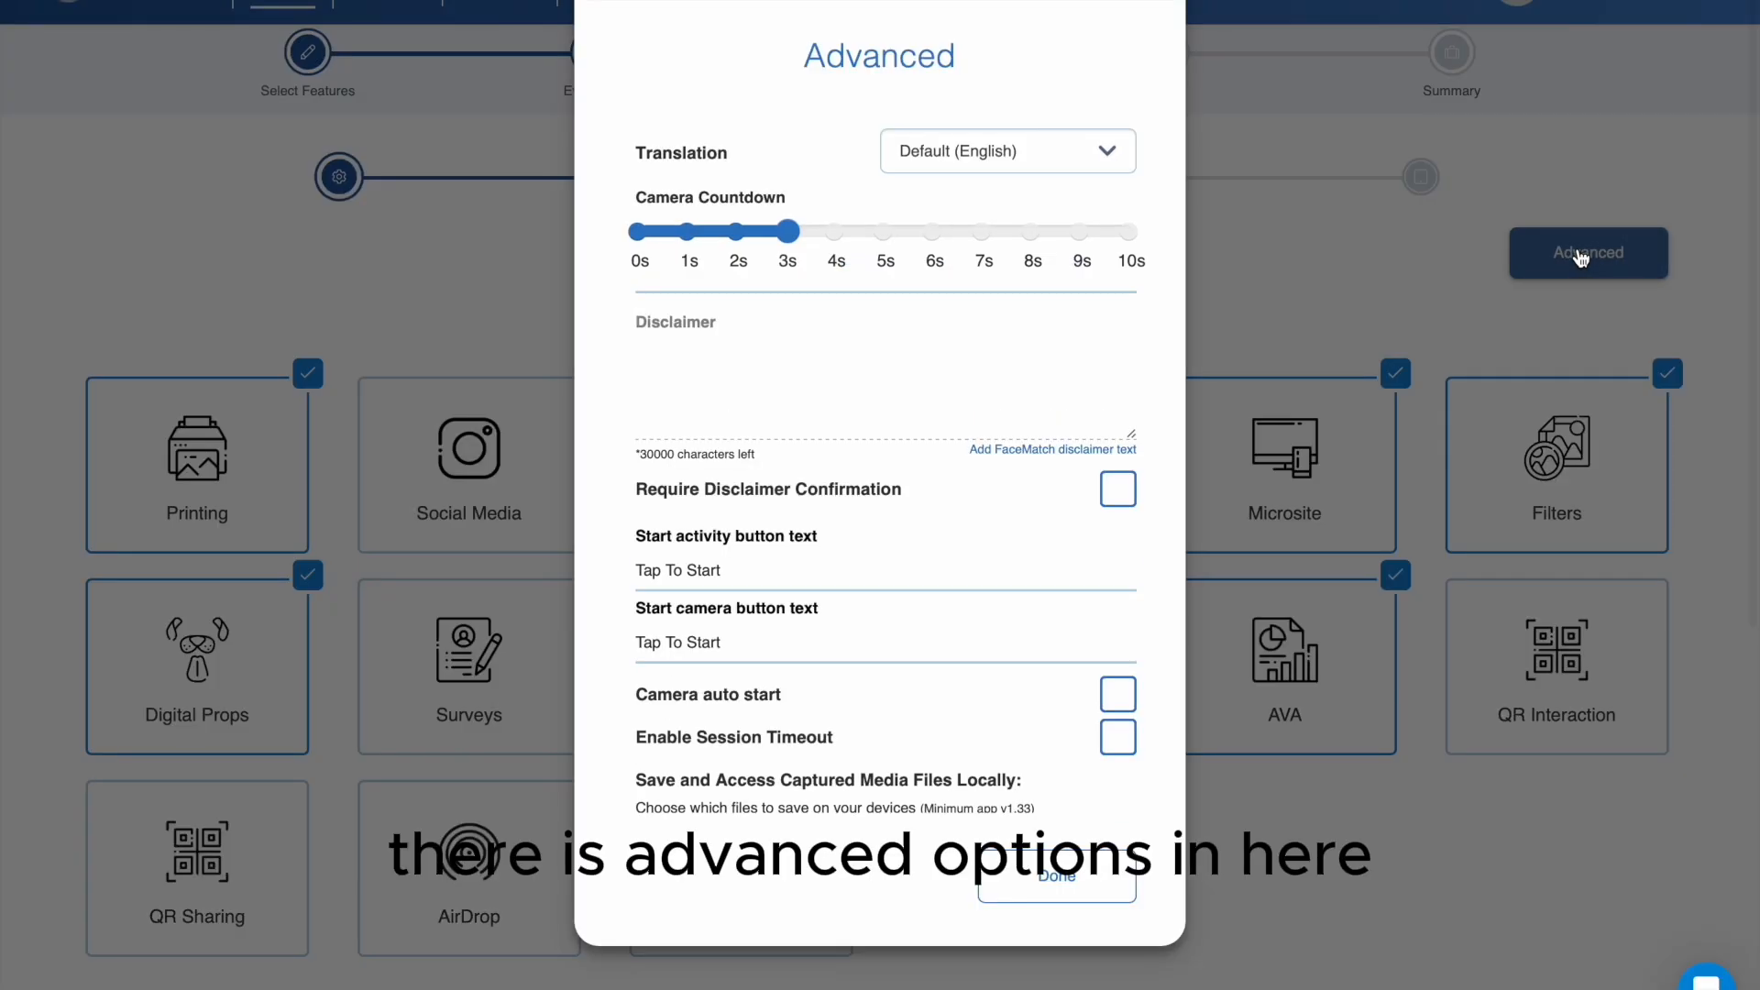
{"action": "mouse_move", "coordinate": [678, 261]}
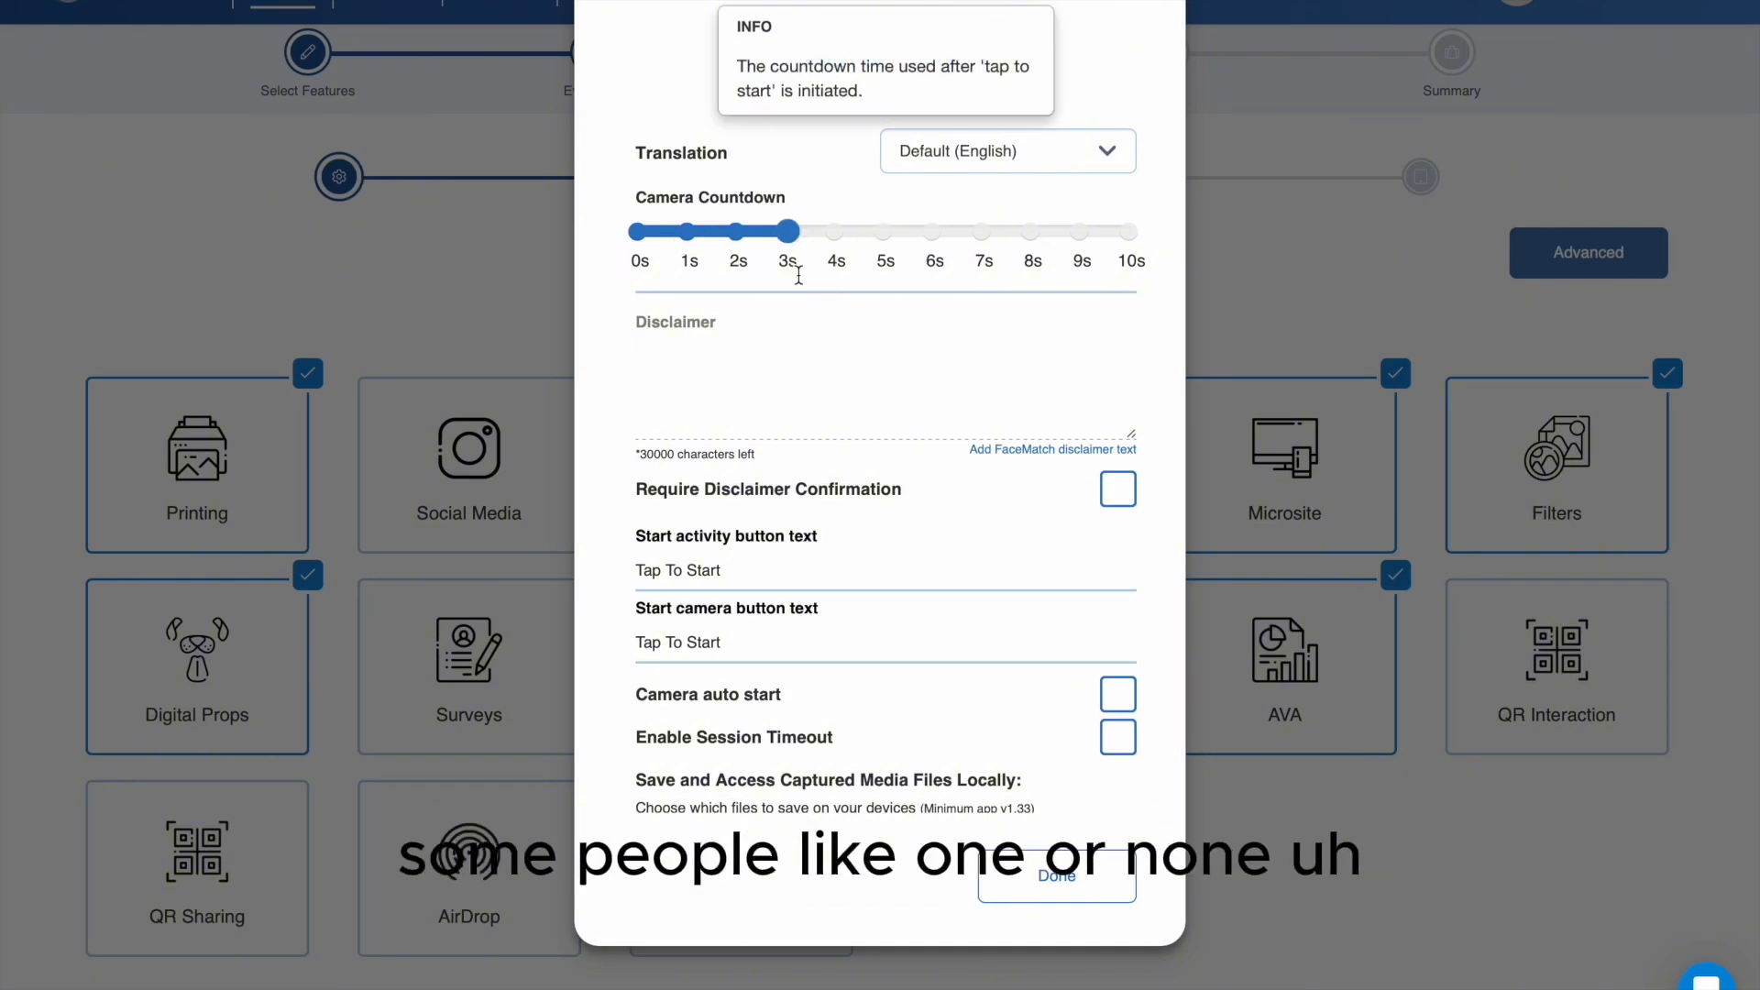
{"action": "scroll", "coordinate": [886, 468], "scroll_direction": "down", "scroll_amount": 2}
{"action": "scroll", "coordinate": [886, 468], "scroll_direction": "down", "scroll_amount": 1}
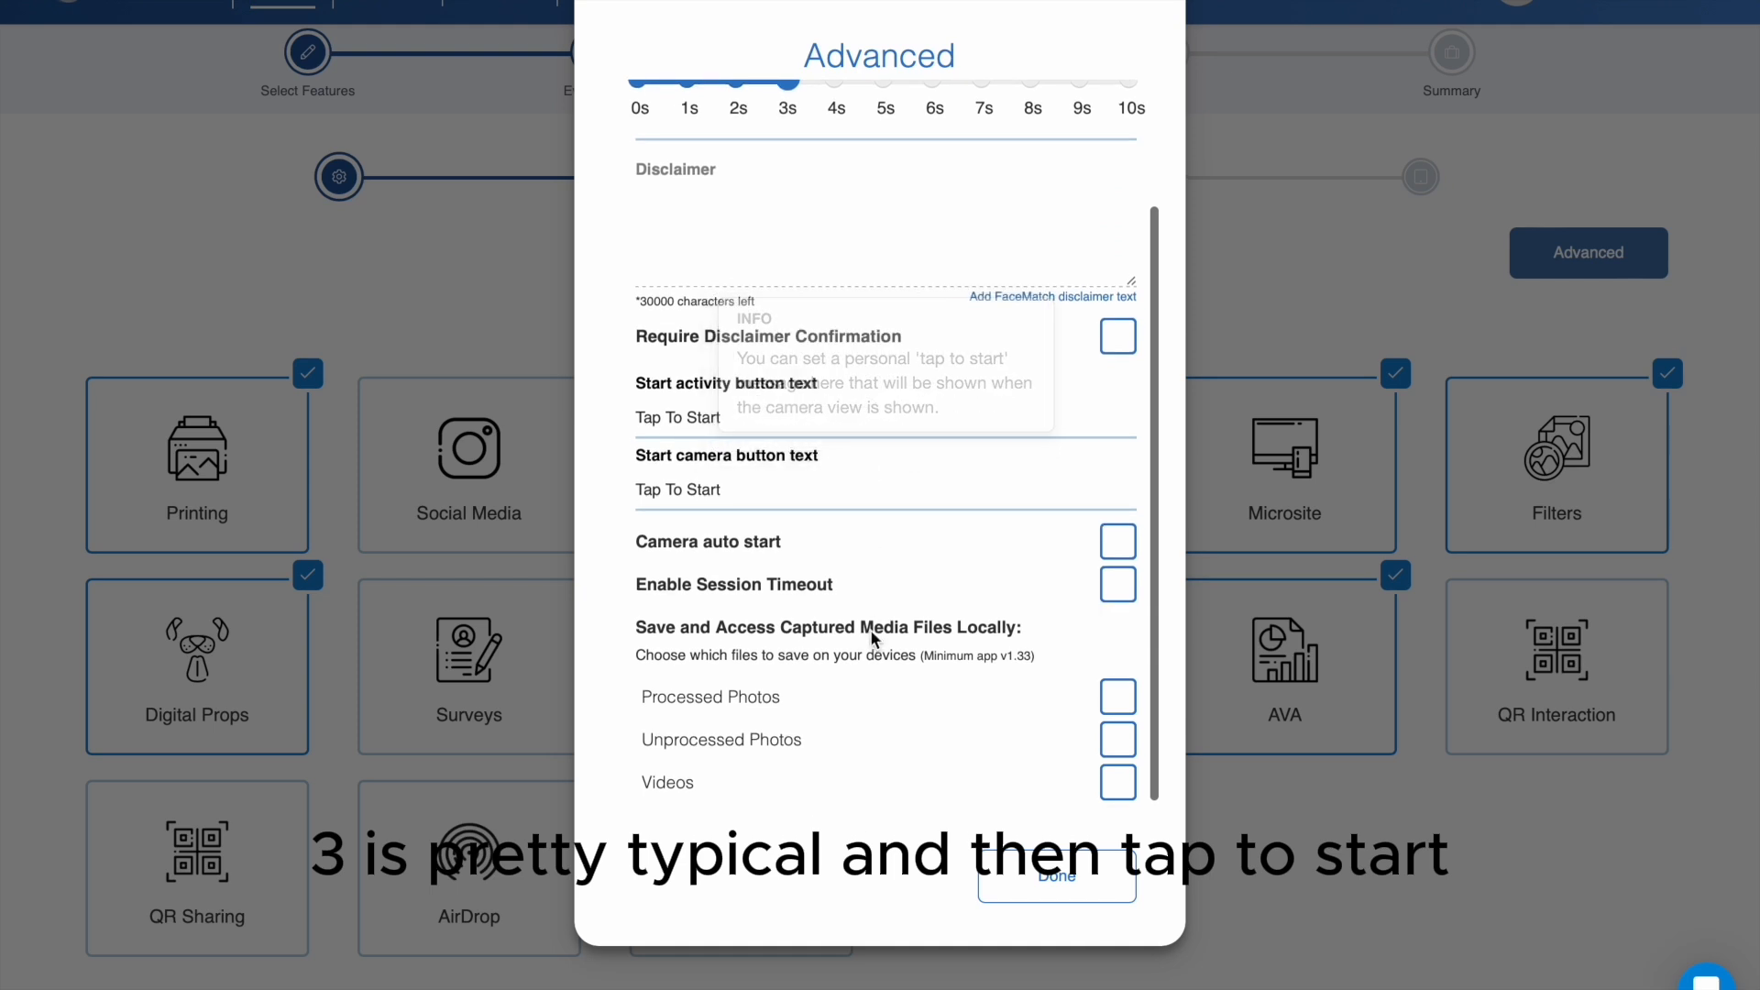
{"action": "scroll", "coordinate": [715, 596], "scroll_direction": "down", "scroll_amount": 1}
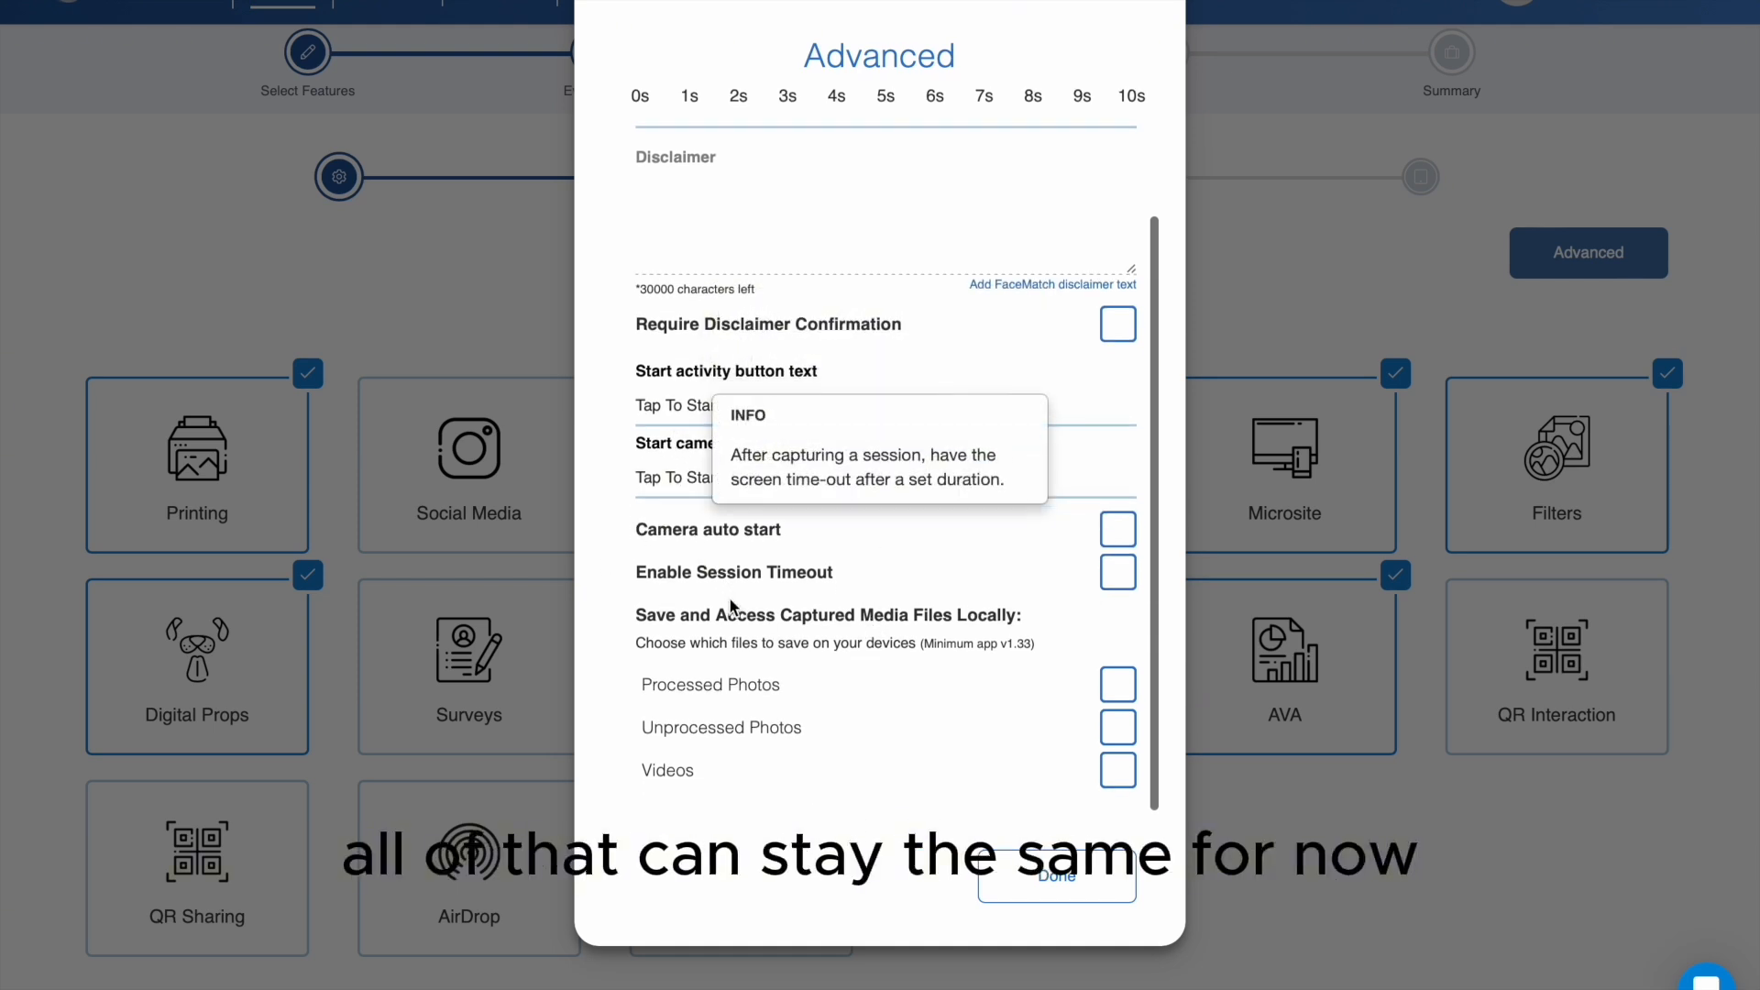
{"action": "left_click", "coordinate": [1055, 878]}
- Continue to the print options and limit the number of prints per session to 2
{"action": "scroll", "coordinate": [1236, 789], "scroll_direction": "down", "scroll_amount": 5}
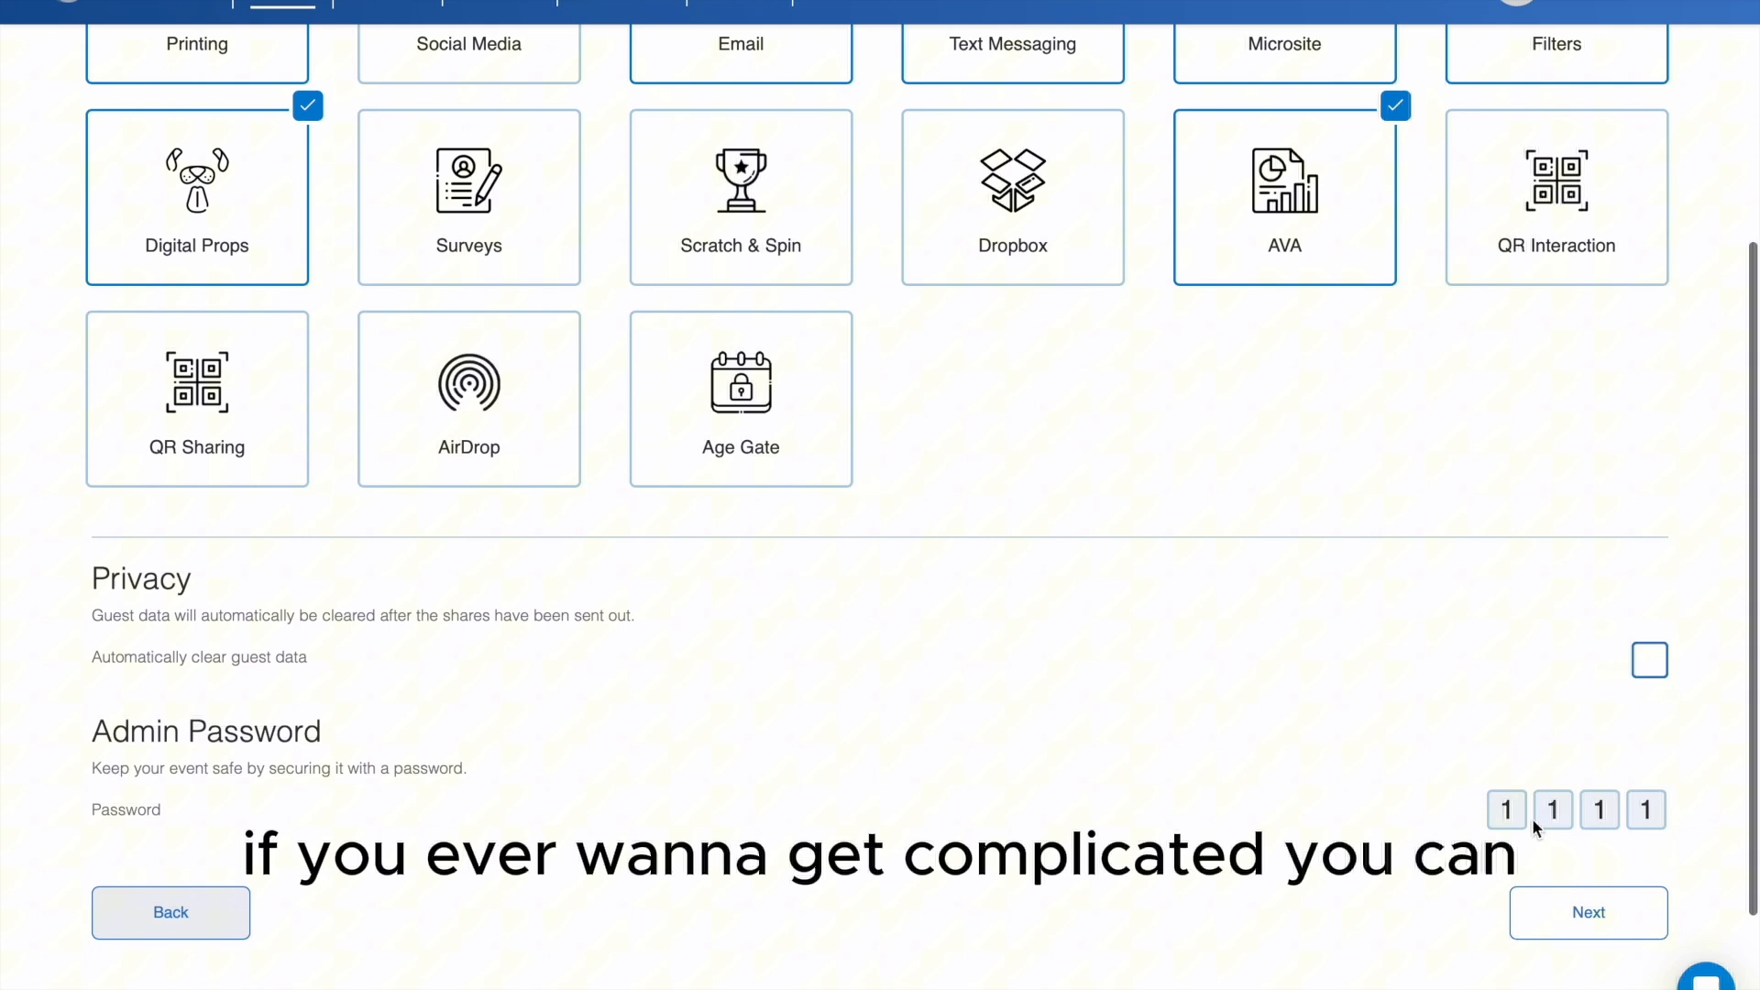
{"action": "left_click", "coordinate": [1589, 913]}
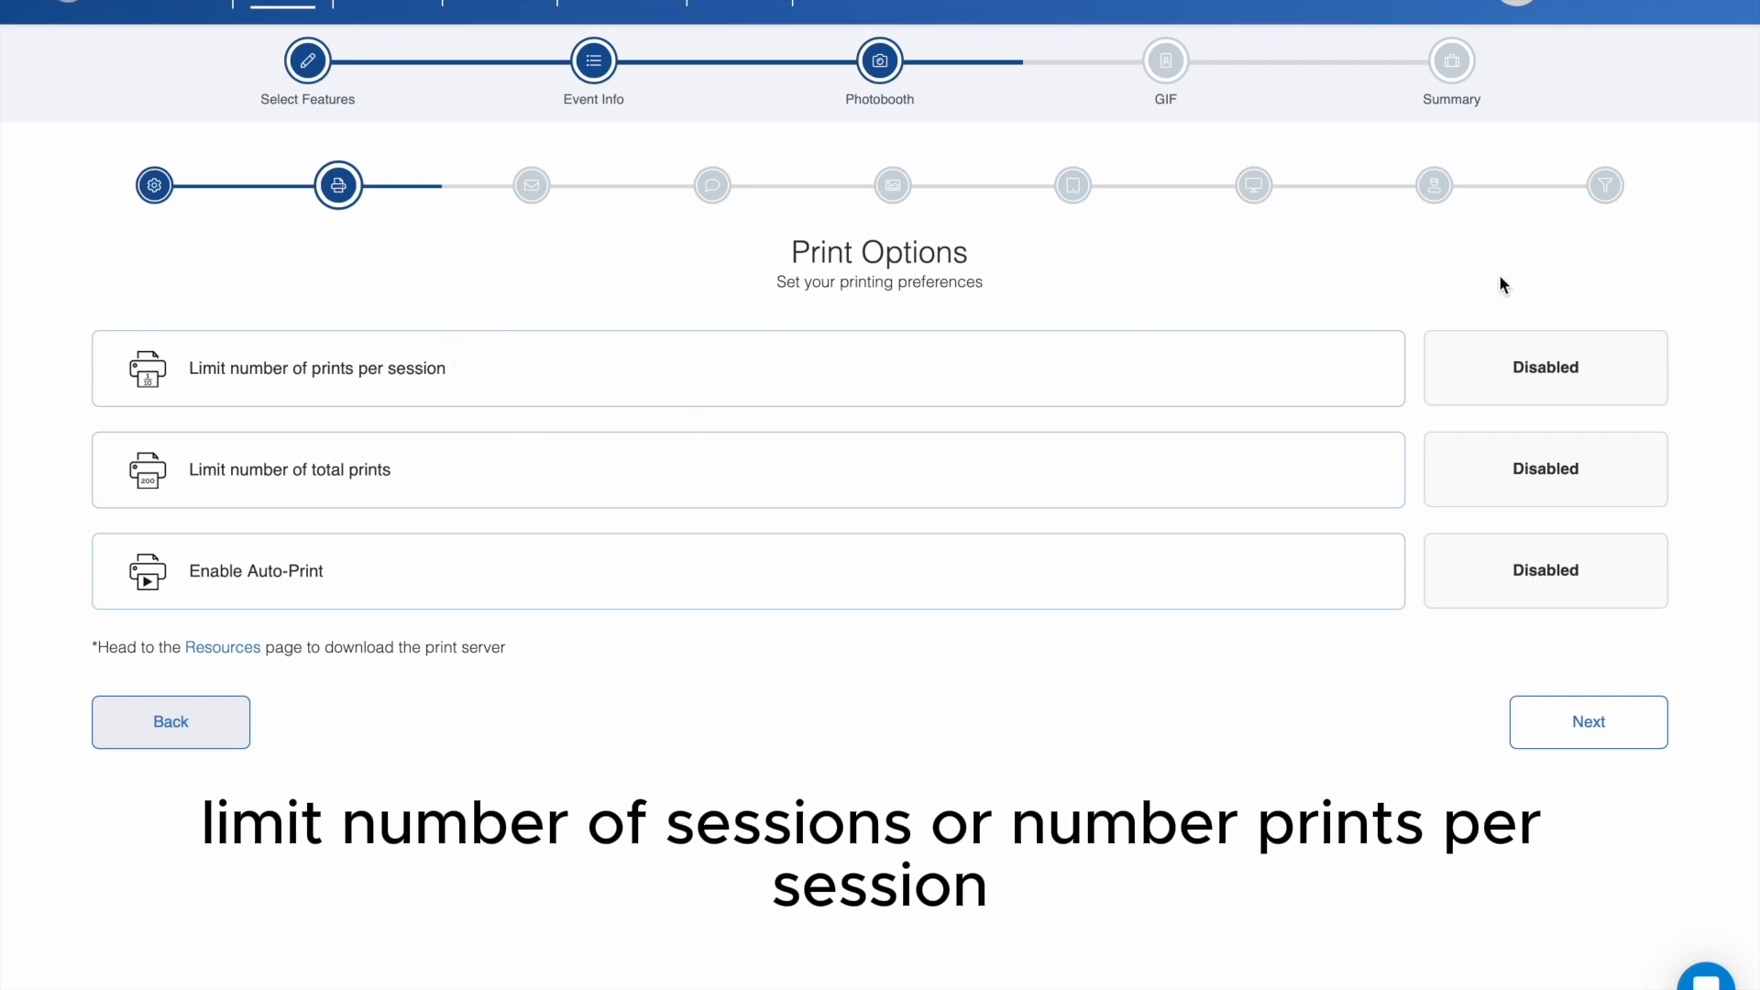
{"action": "left_click", "coordinate": [1596, 366]}
{"action": "left_click", "coordinate": [1651, 364]}
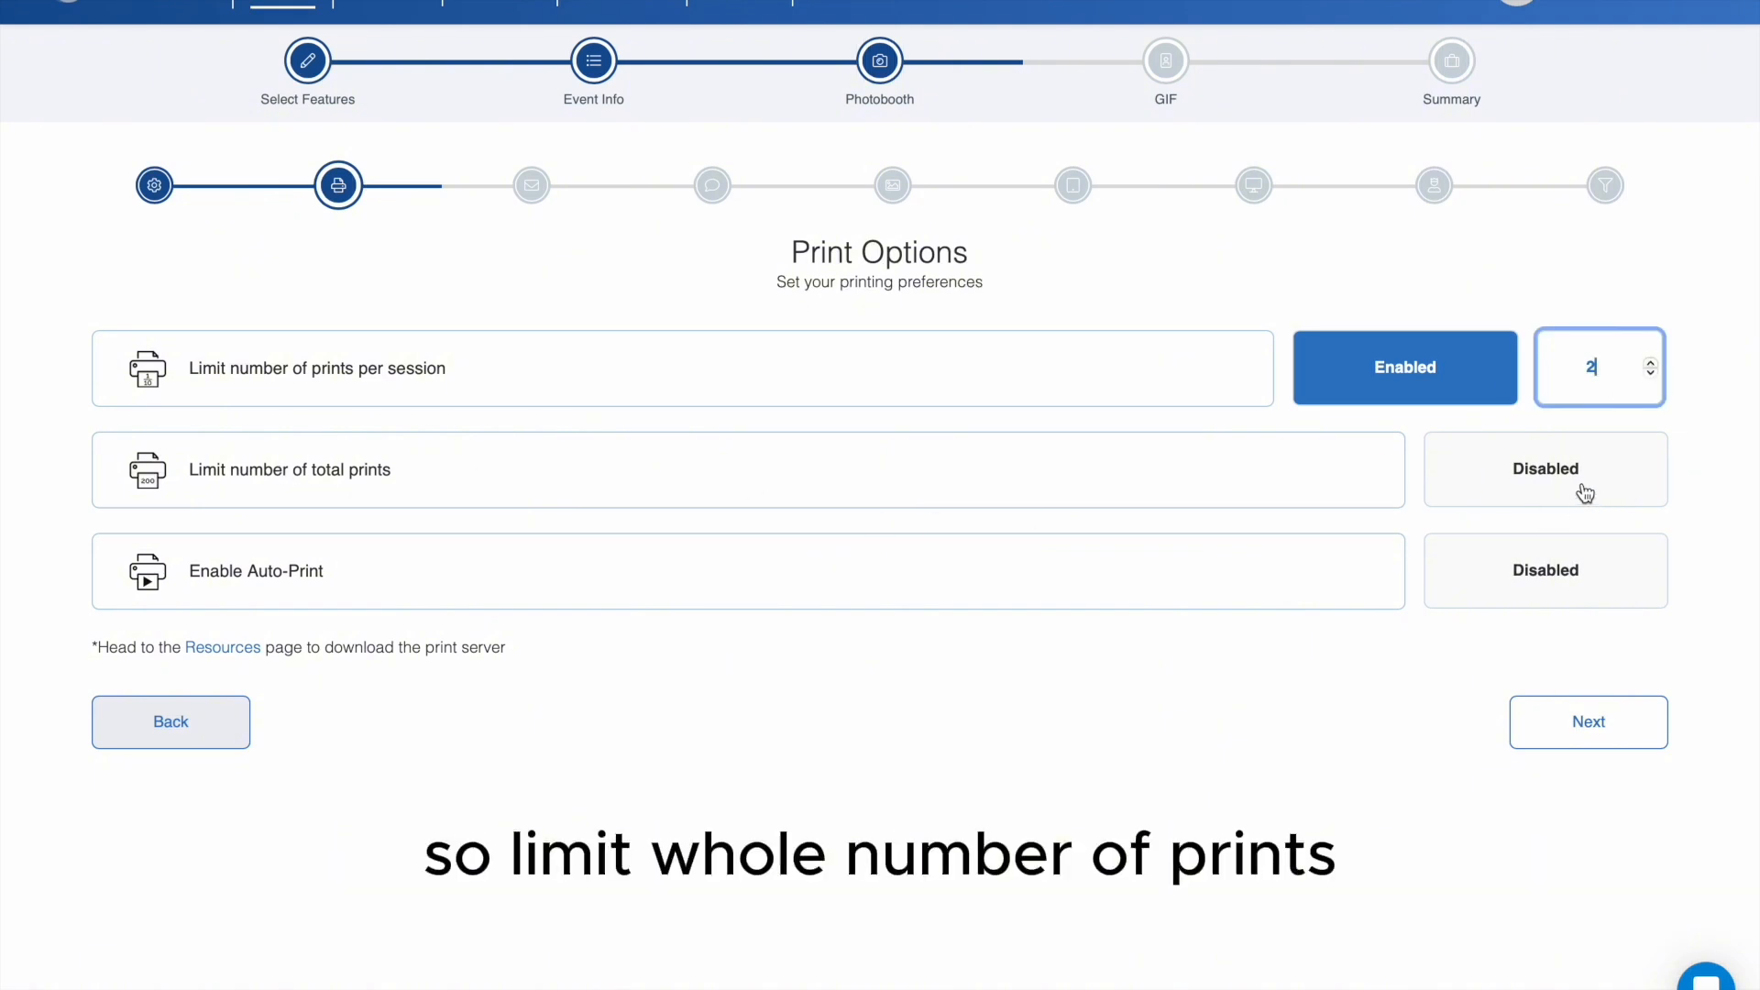
{"action": "left_click", "coordinate": [1532, 496]}
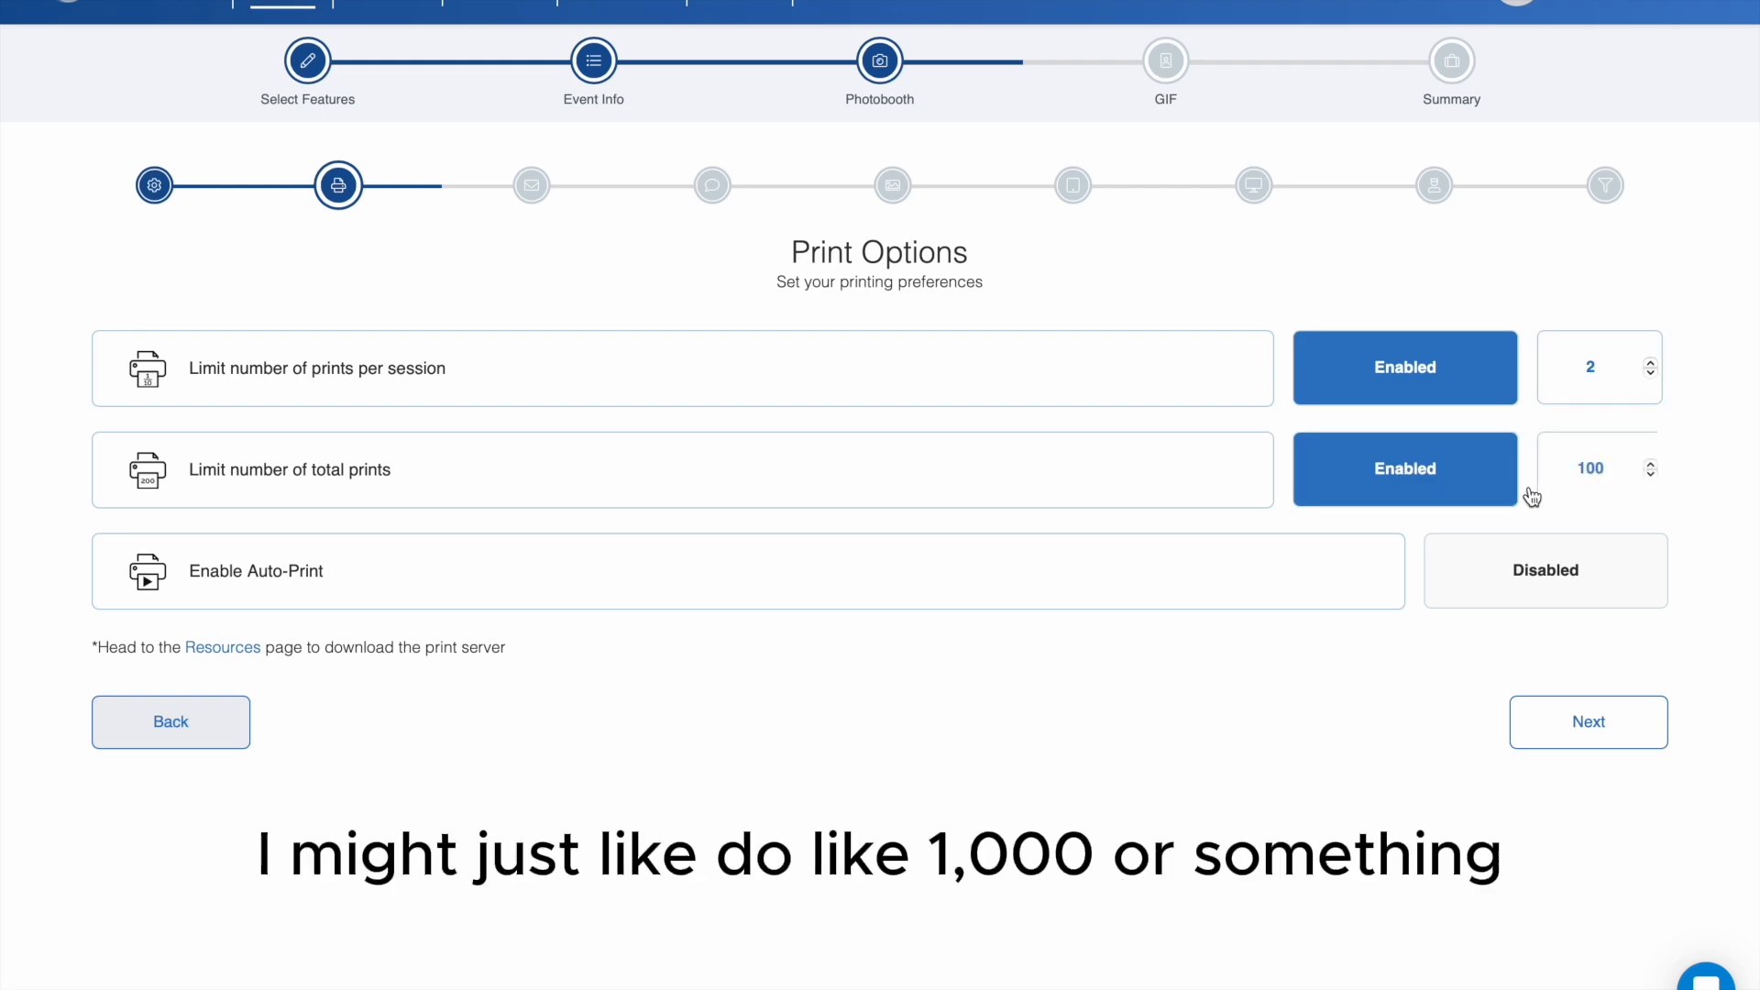
{"action": "double_click", "coordinate": [1651, 464]}
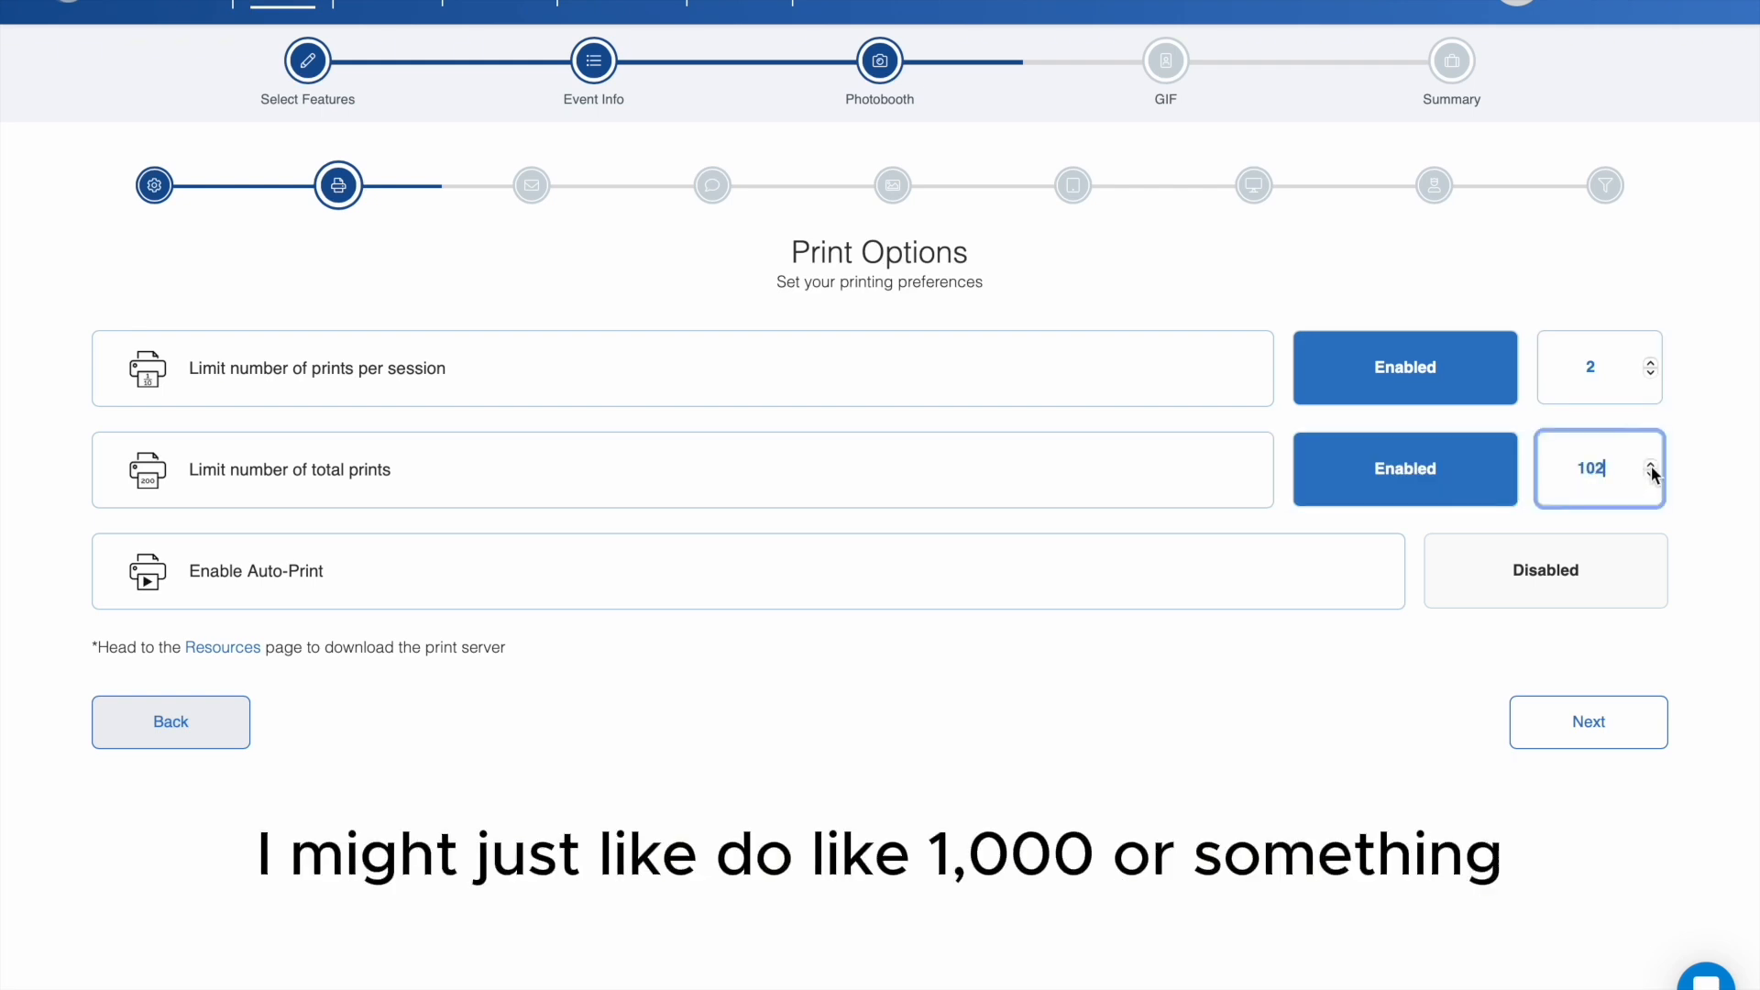
{"action": "left_click", "coordinate": [1427, 475]}
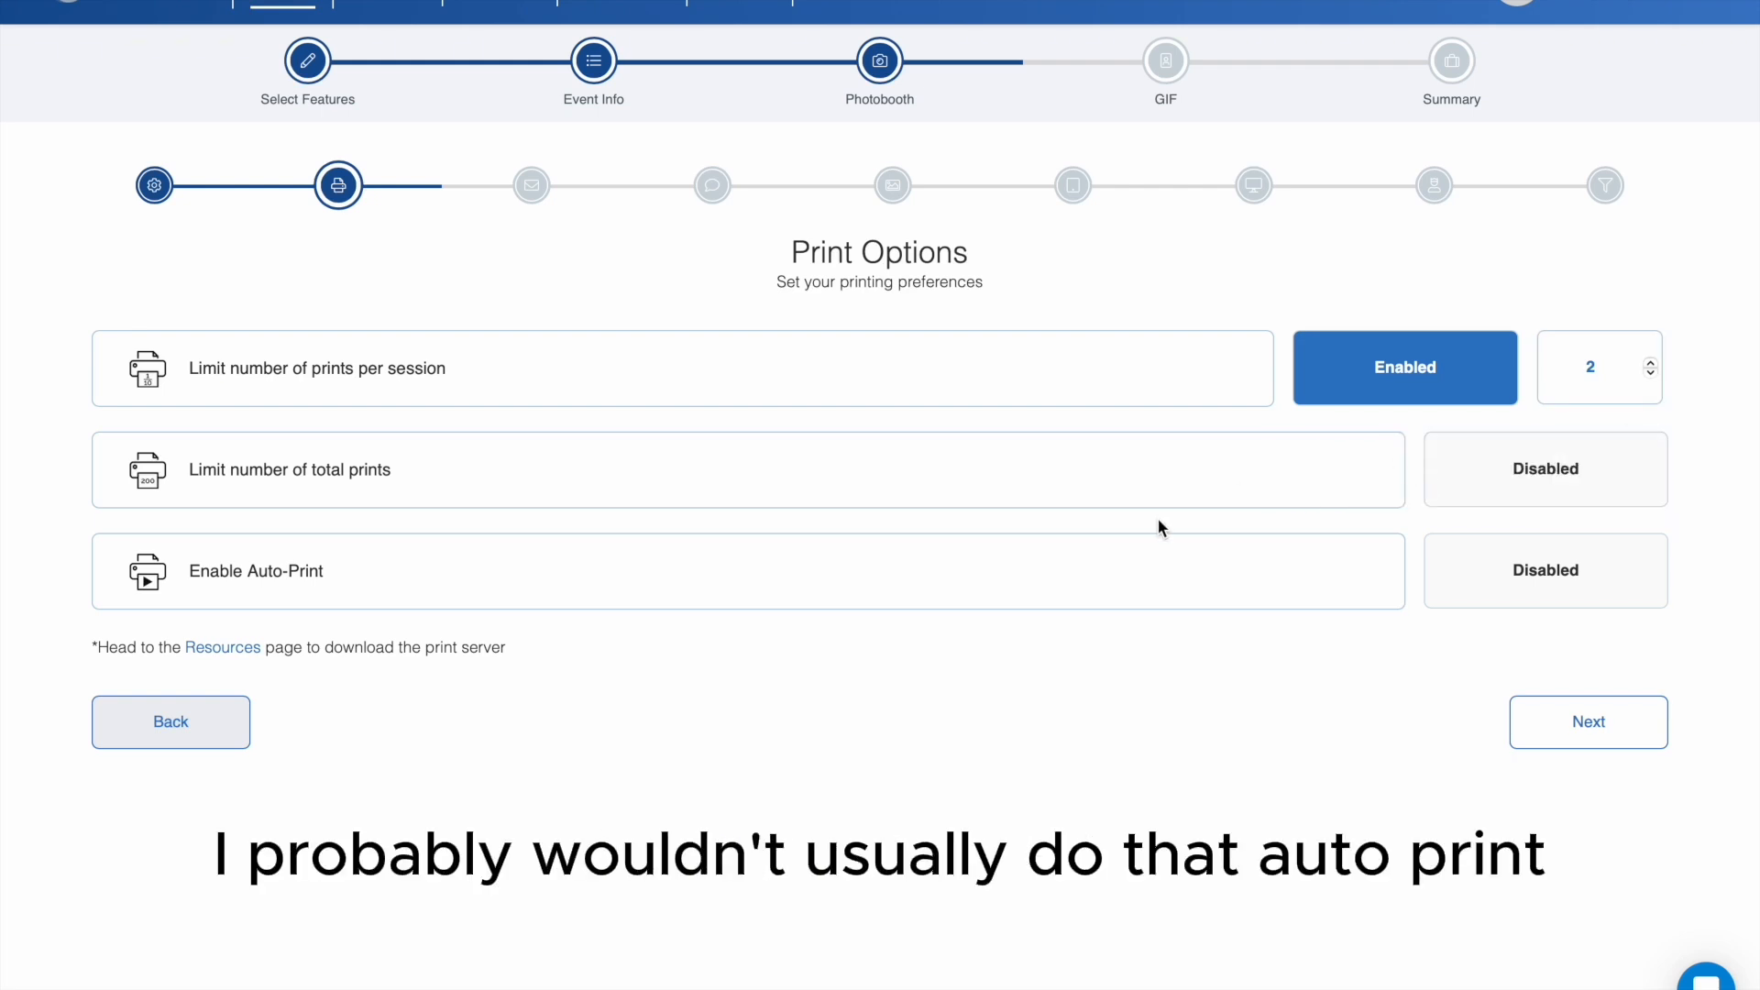
- Enable Auto-Print with 1 copy and continue to the email settings
{"action": "left_click", "coordinate": [1532, 603]}
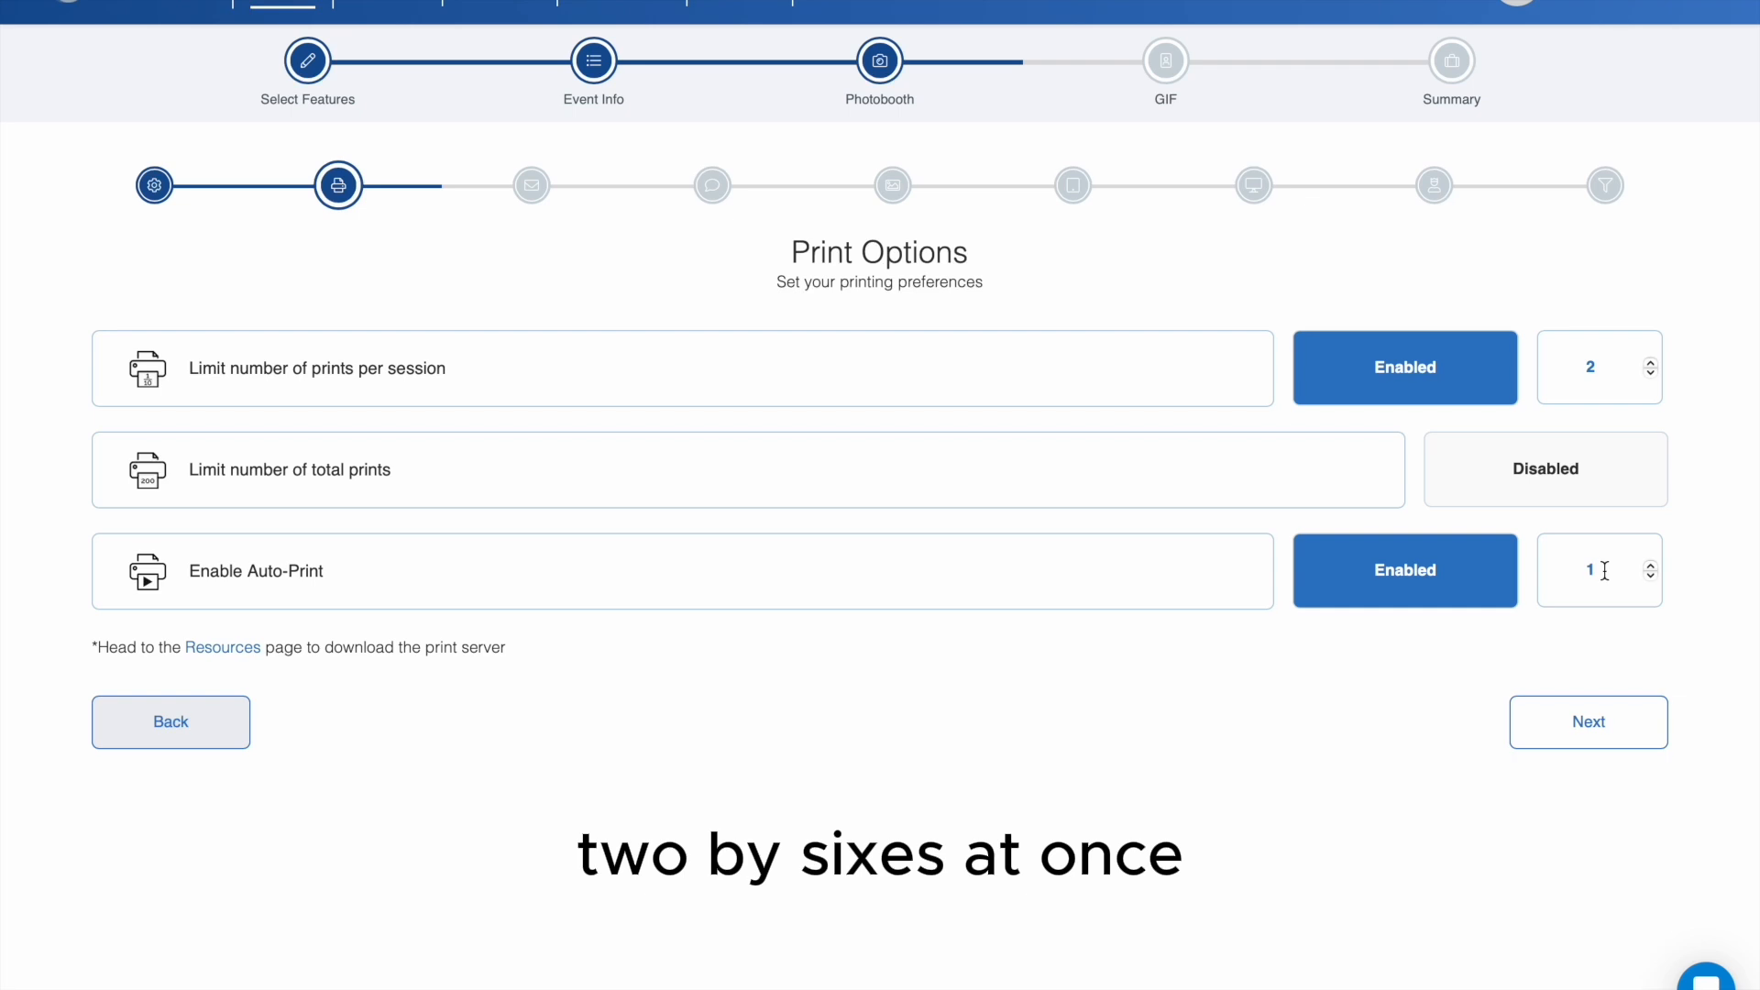
{"action": "left_click", "coordinate": [1611, 754]}
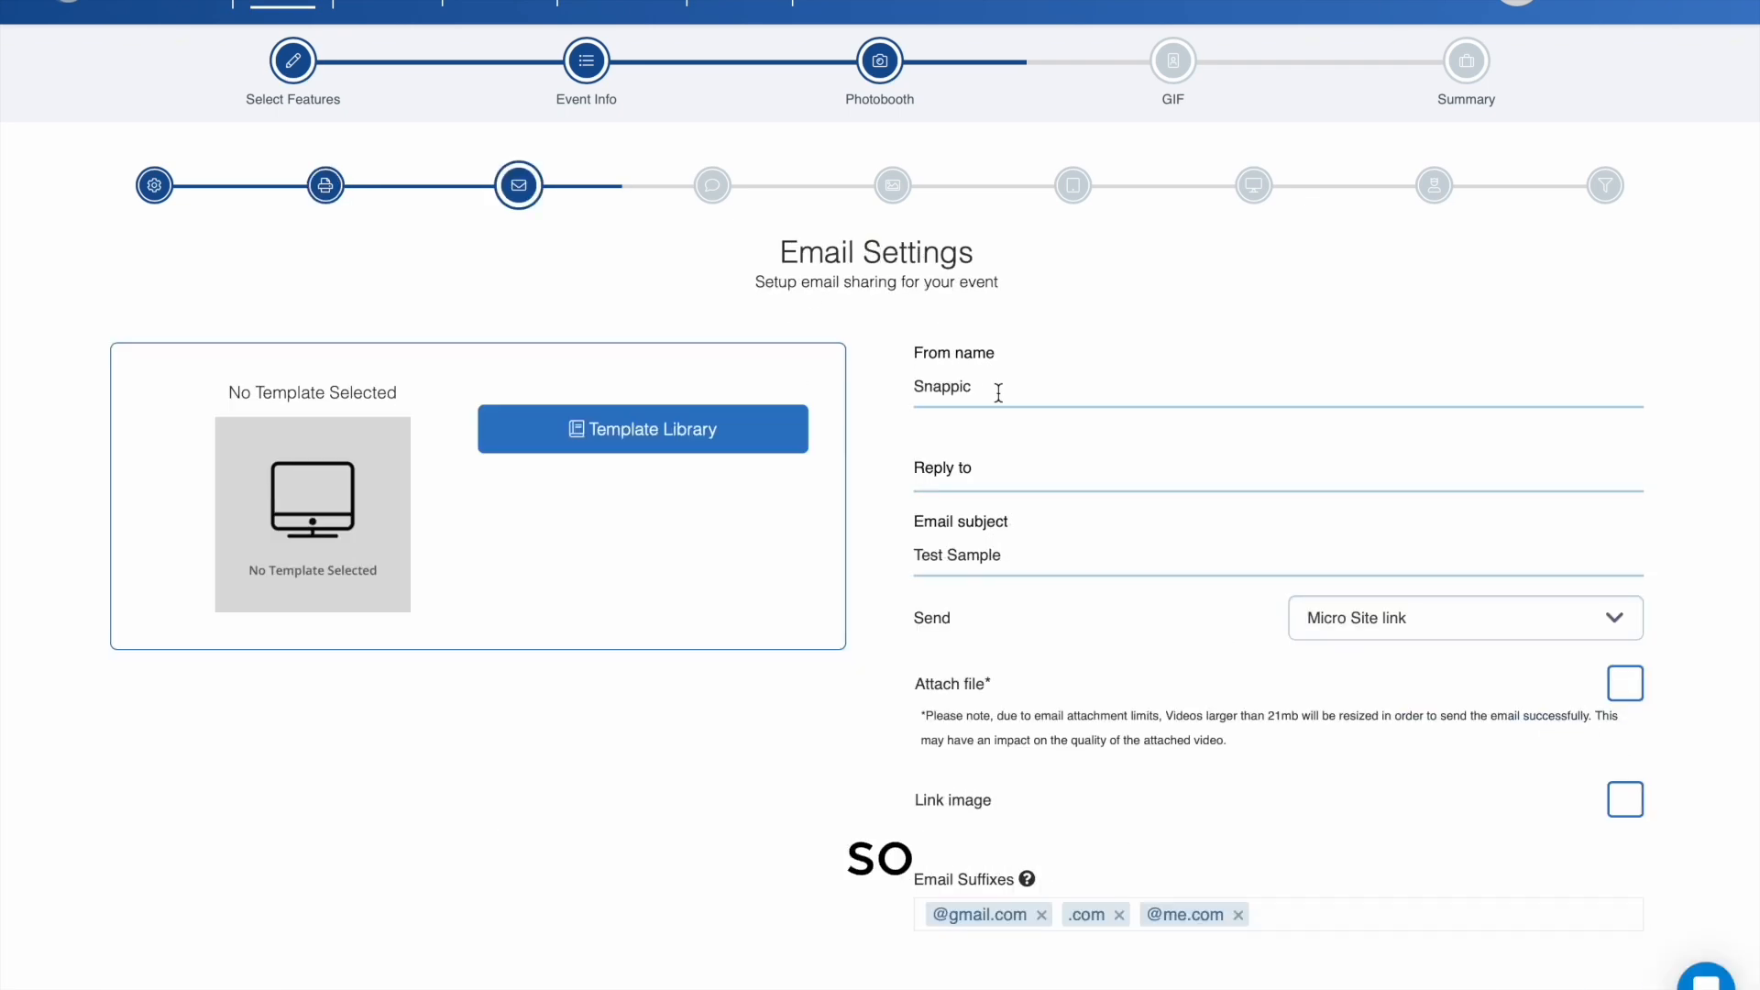
- Set the email's From name to Mystica and enter the company's reply-to email address
{"action": "left_click_drag", "start_coordinate": [999, 387], "coordinate": [867, 355]}
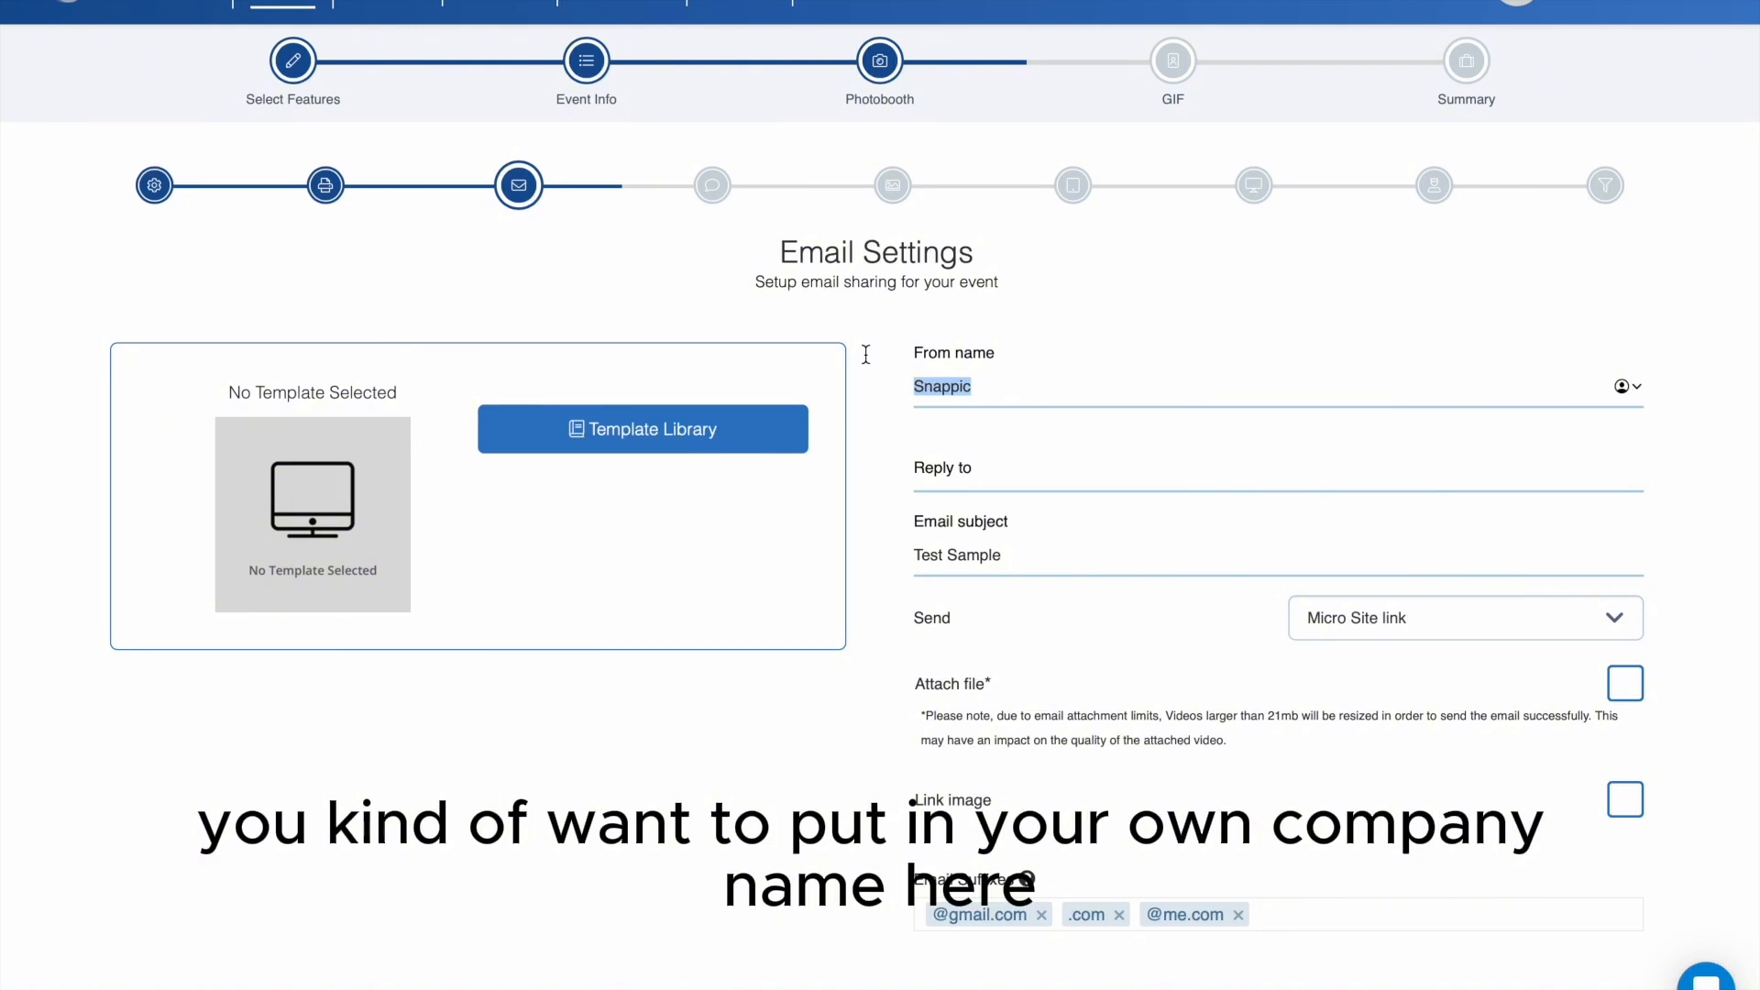
{"action": "type", "text": "Mystica"}
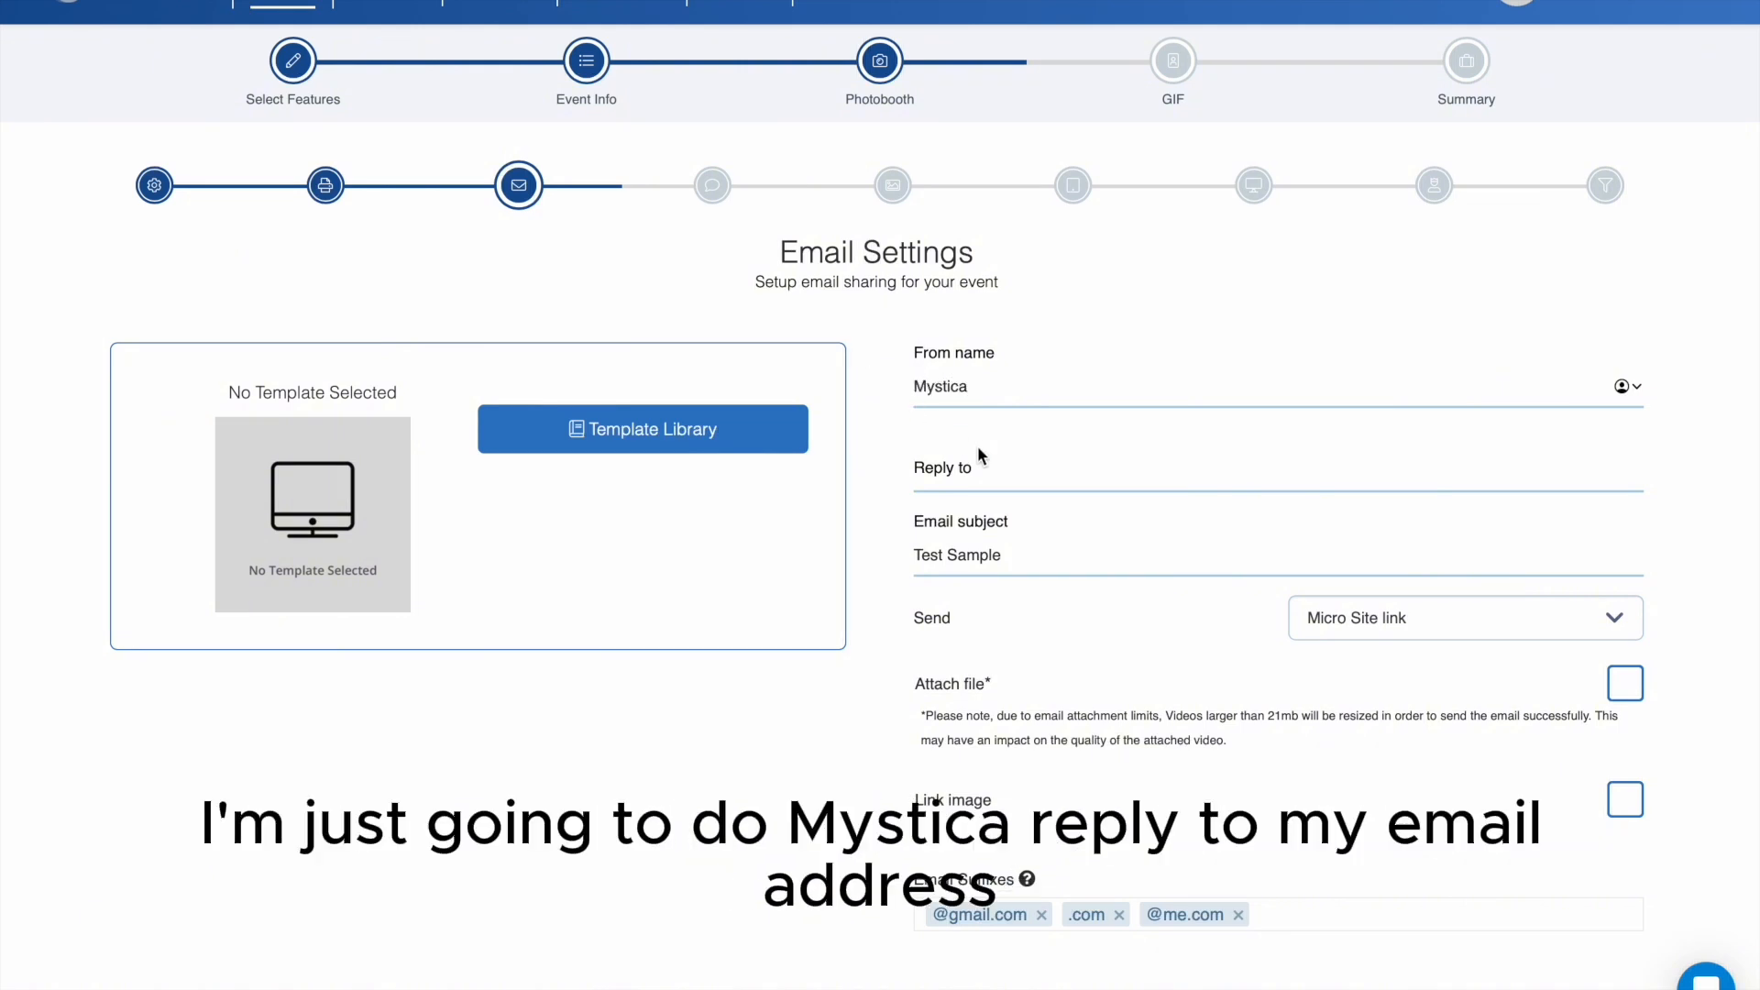
{"action": "left_click", "coordinate": [981, 456]}
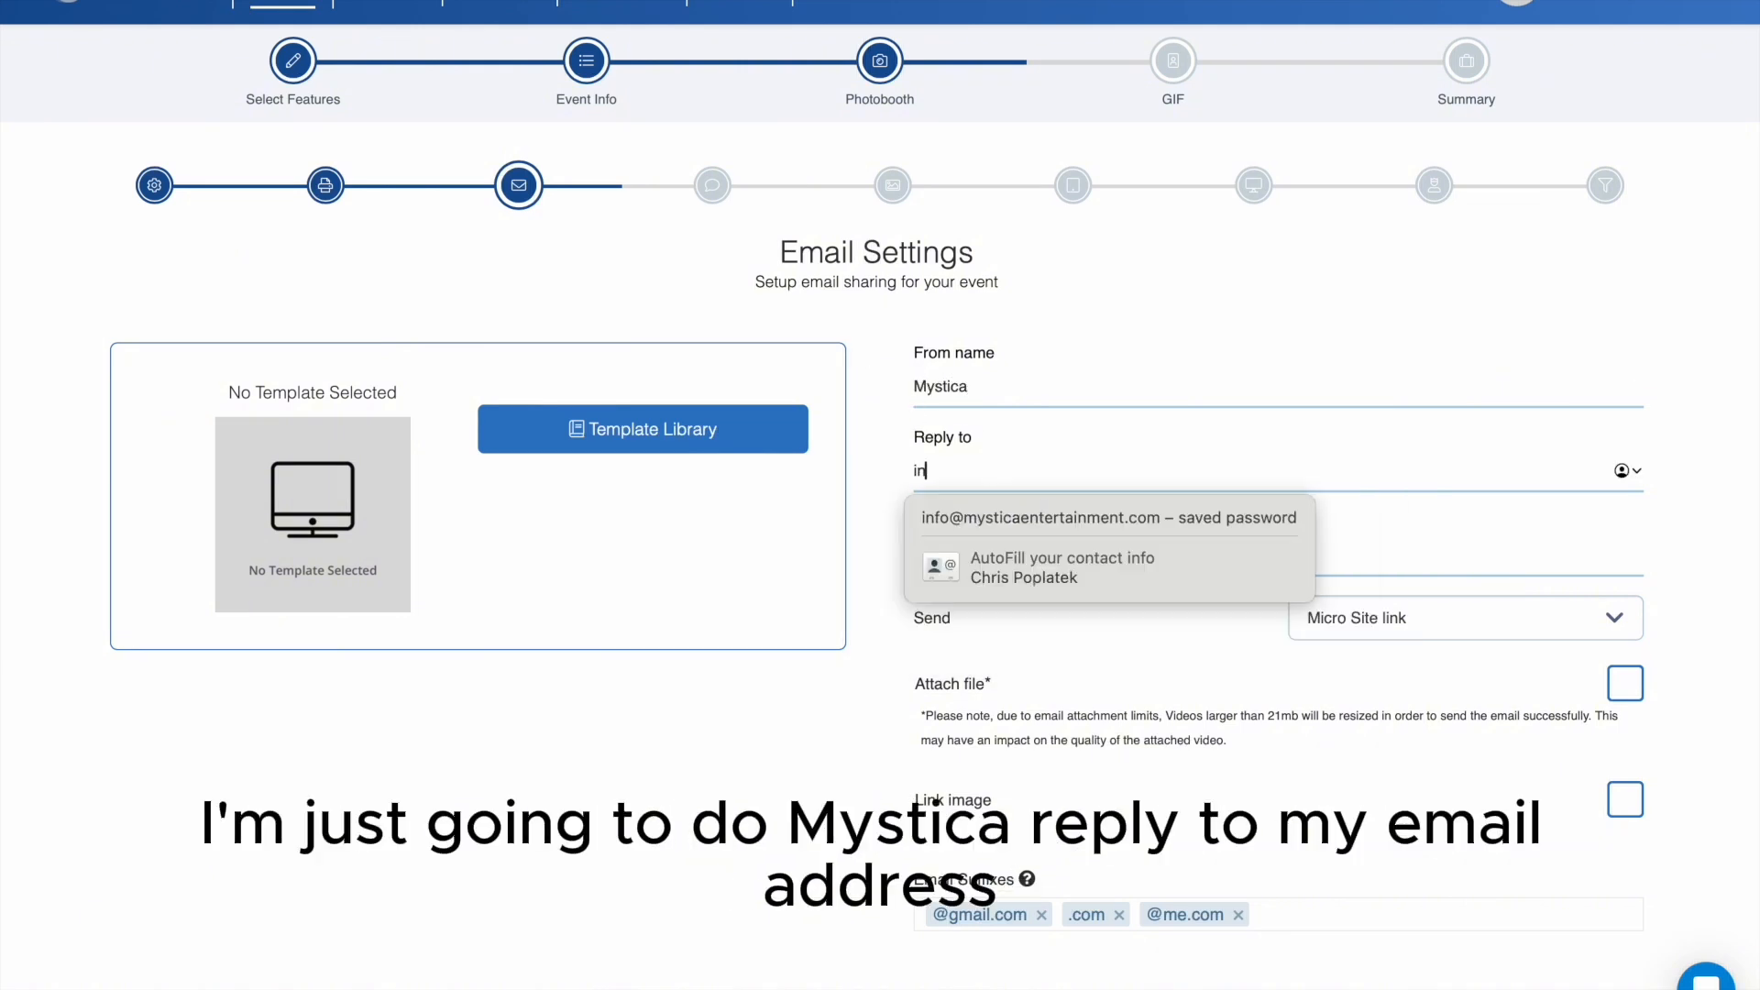
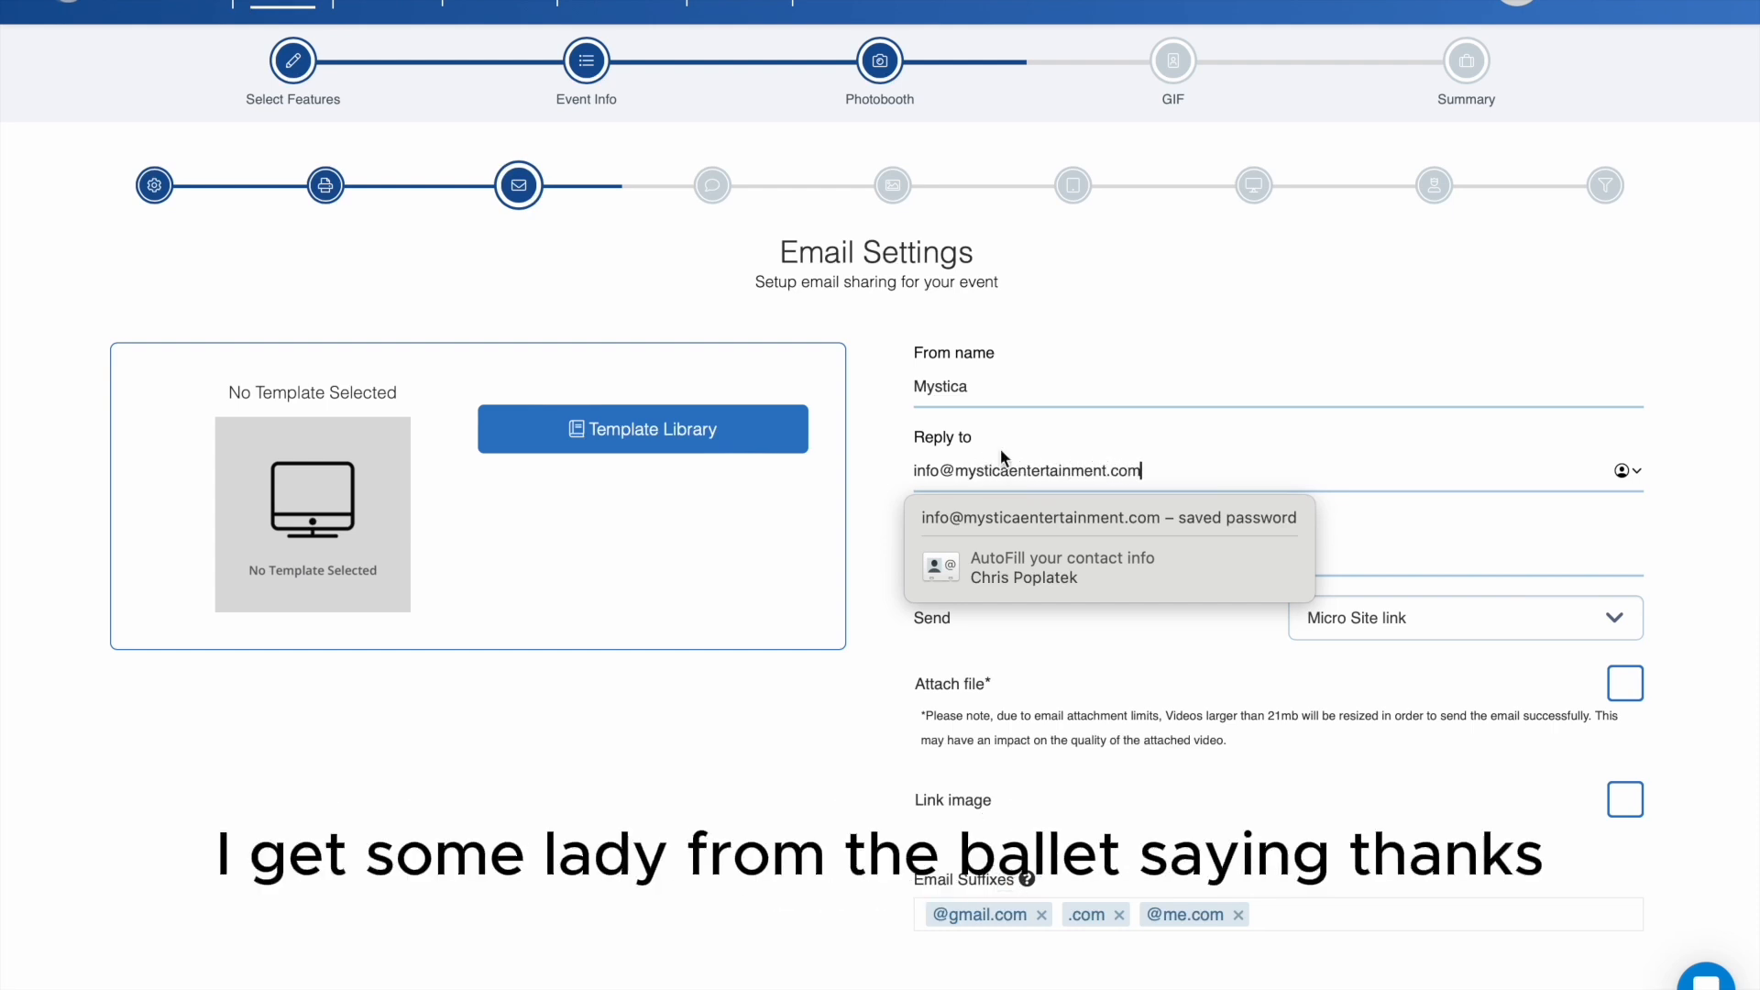
{"action": "left_click", "coordinate": [890, 491]}
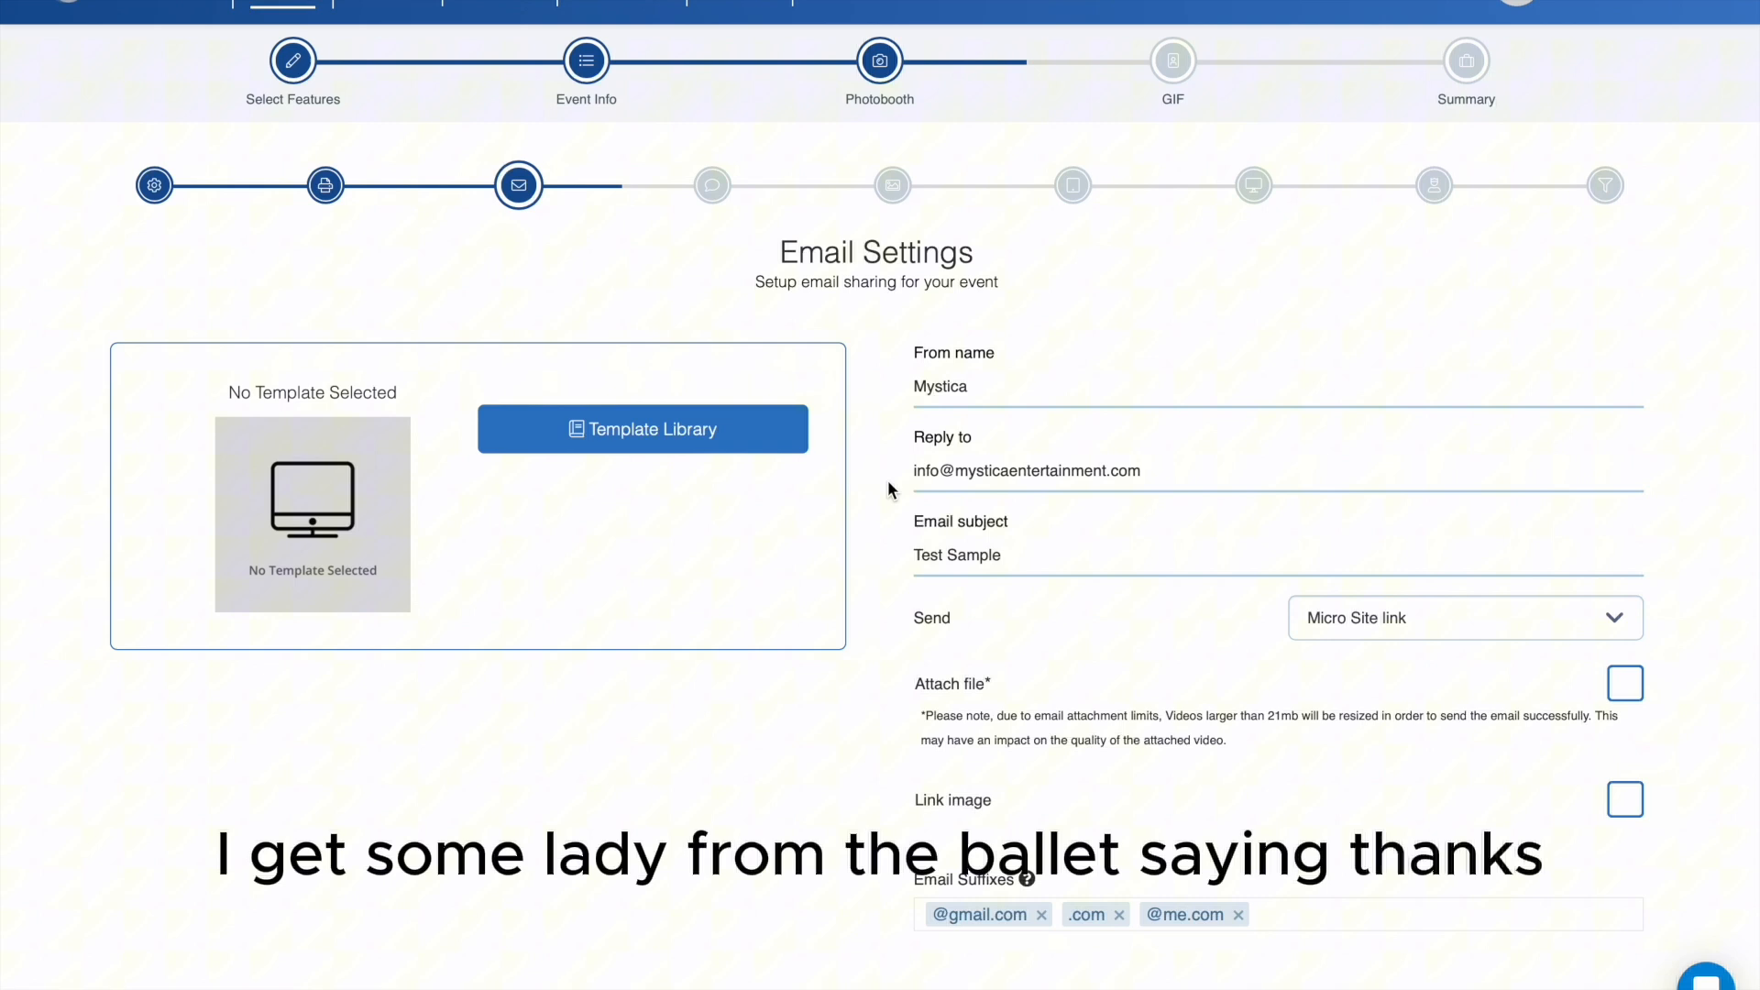
- Review the email subject, the Send choices and the Attach file option
{"action": "left_click", "coordinate": [995, 557]}
{"action": "left_click", "coordinate": [1064, 571]}
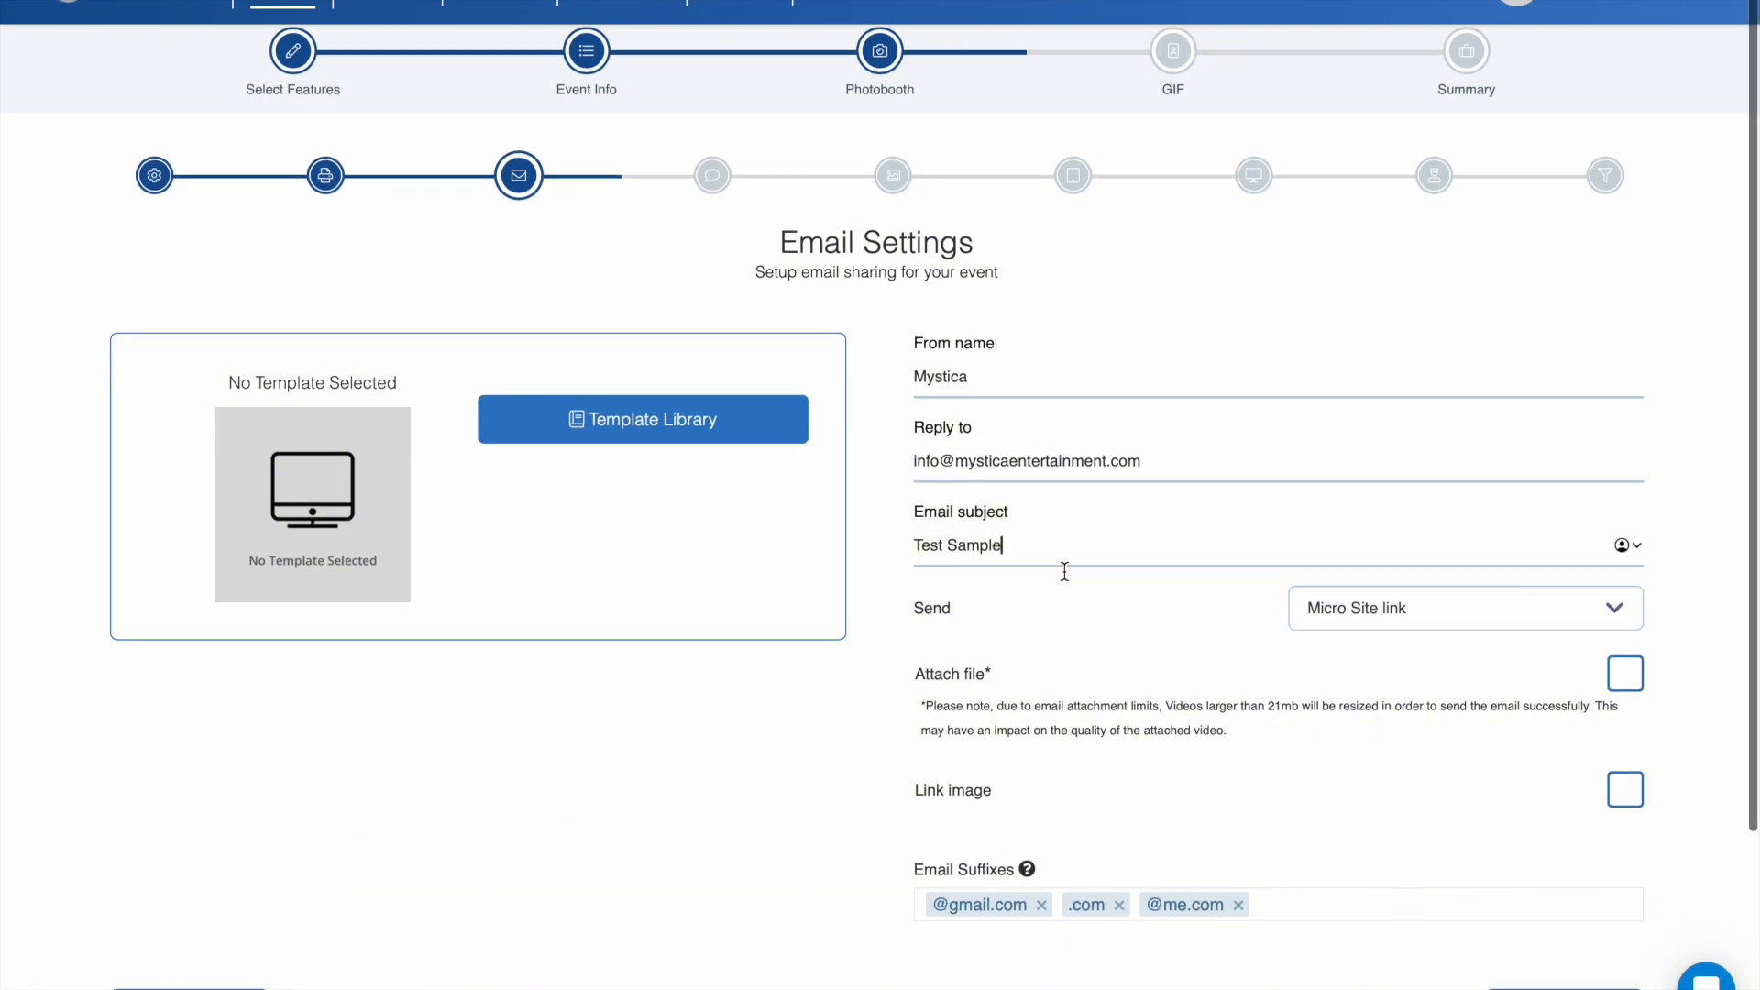
{"action": "scroll", "coordinate": [1065, 569], "scroll_direction": "down", "scroll_amount": 3}
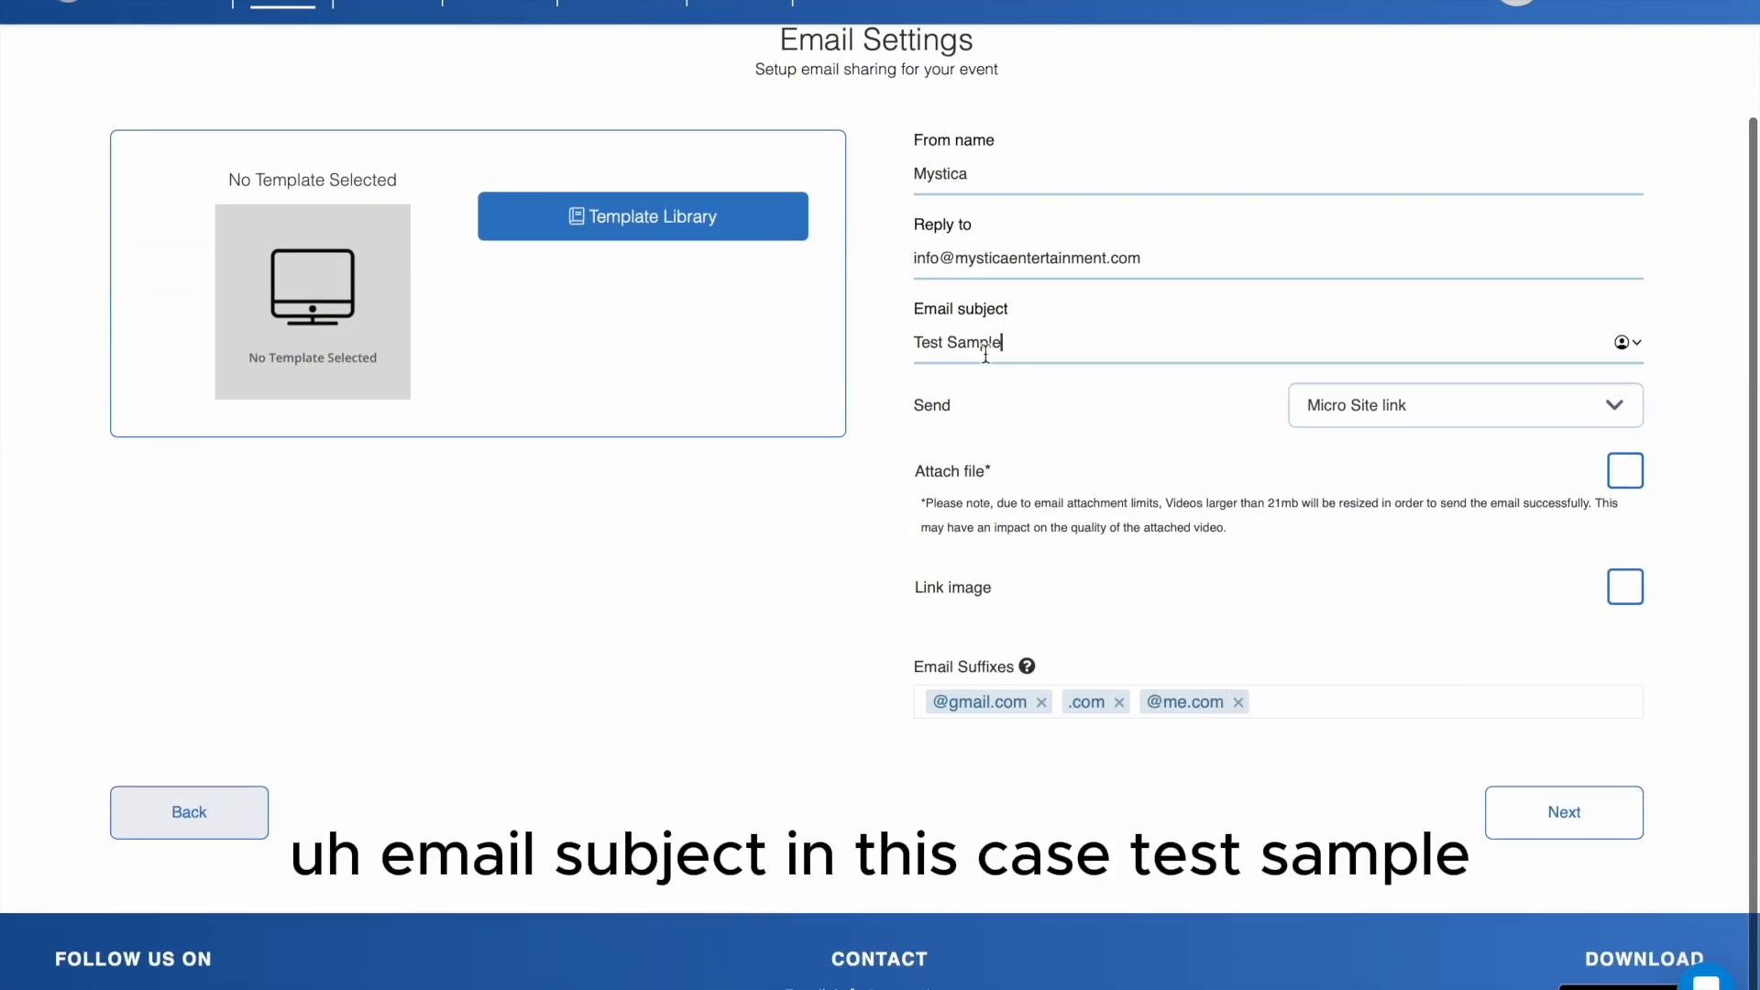
{"action": "left_click", "coordinate": [1489, 404]}
{"action": "left_click", "coordinate": [1430, 399]}
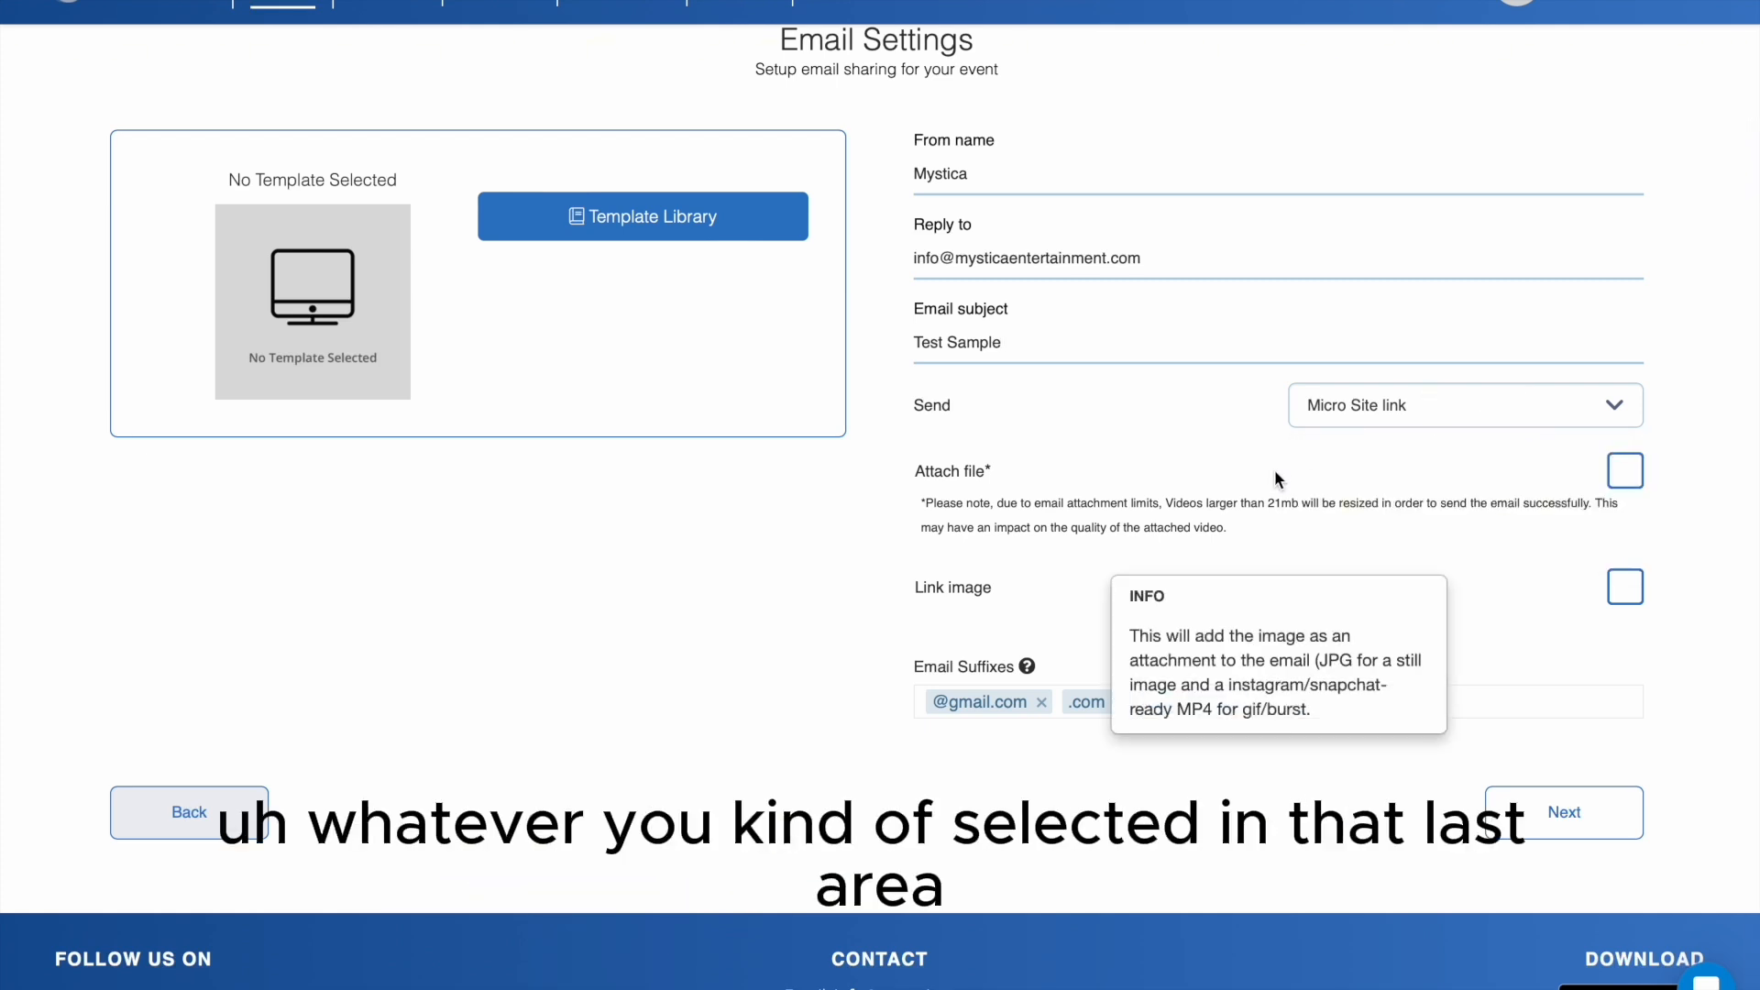
{"action": "scroll", "coordinate": [1274, 458], "scroll_direction": "down", "scroll_amount": 1}
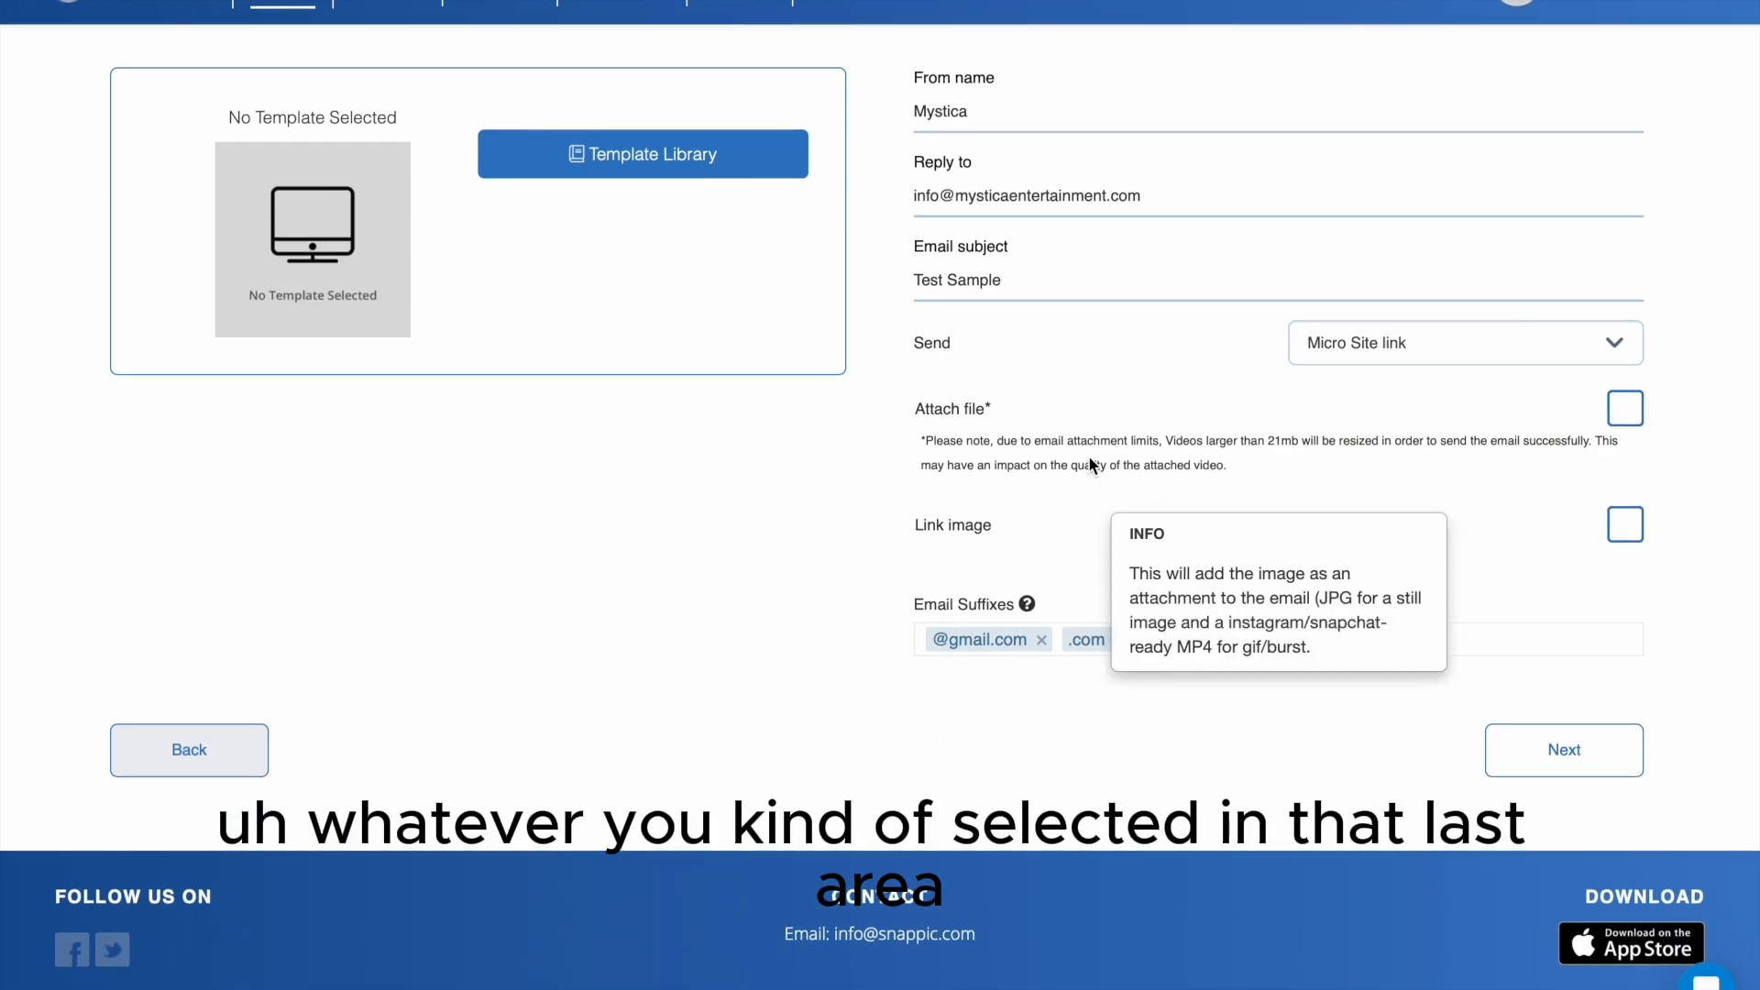
{"action": "left_click", "coordinate": [1626, 408]}
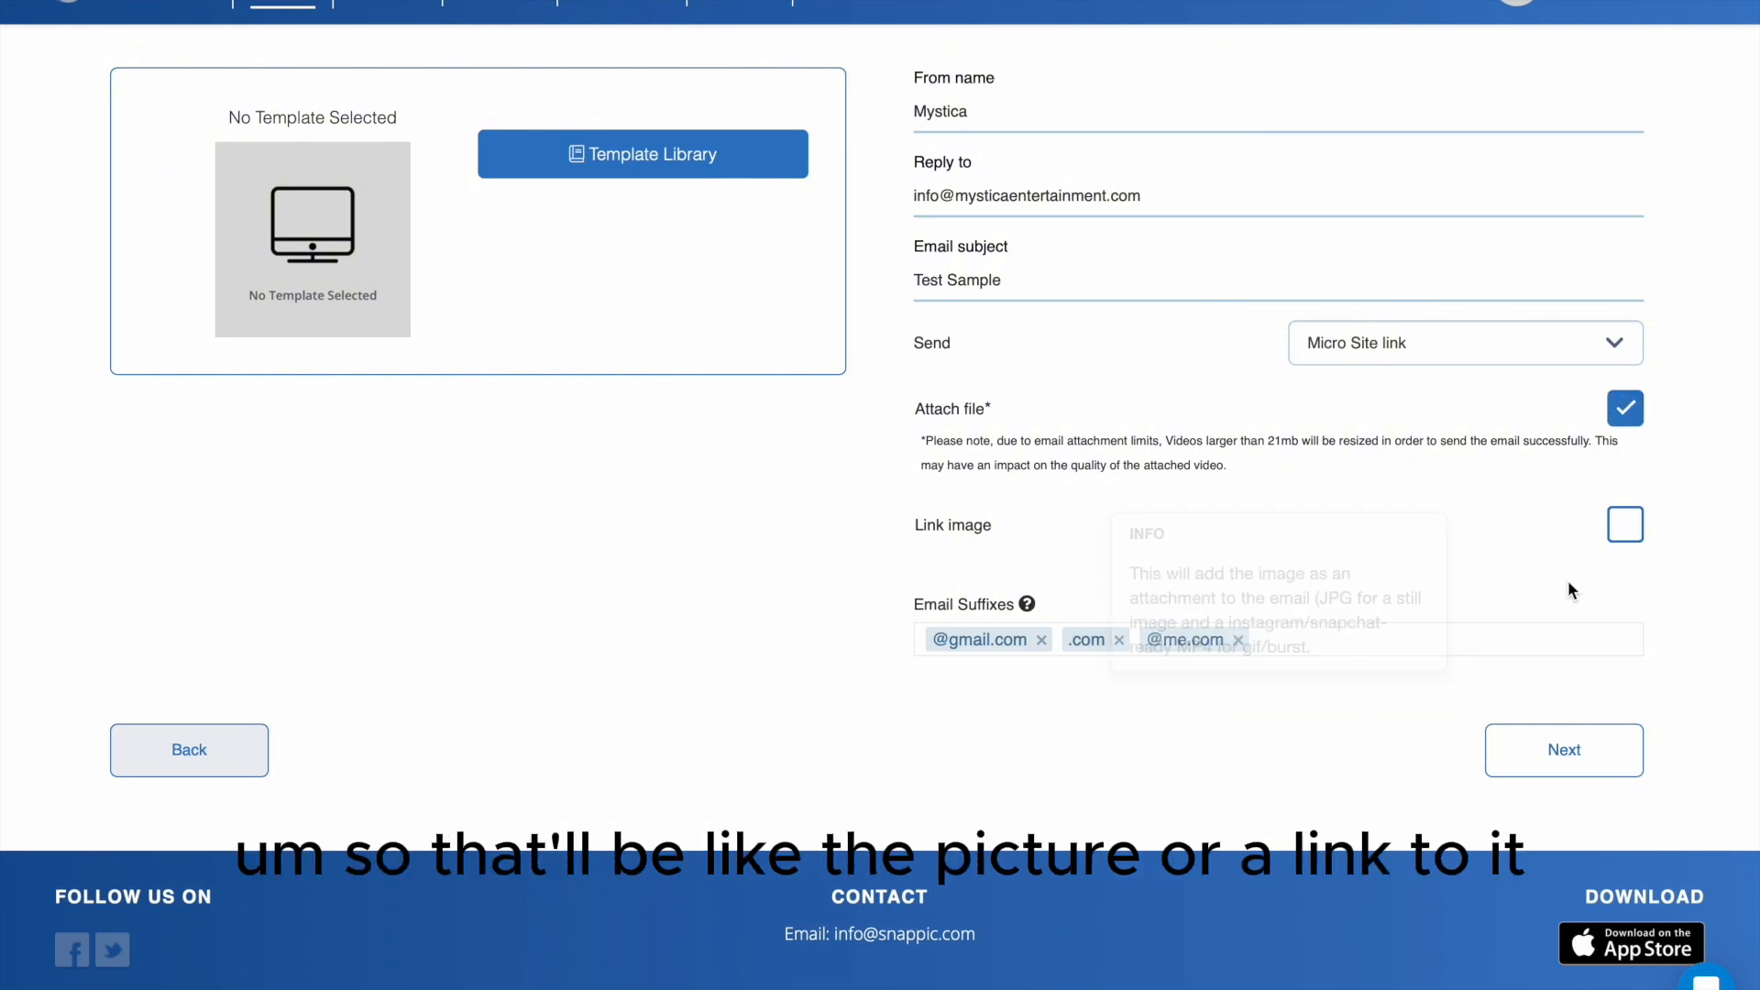
{"action": "left_click", "coordinate": [1629, 409]}
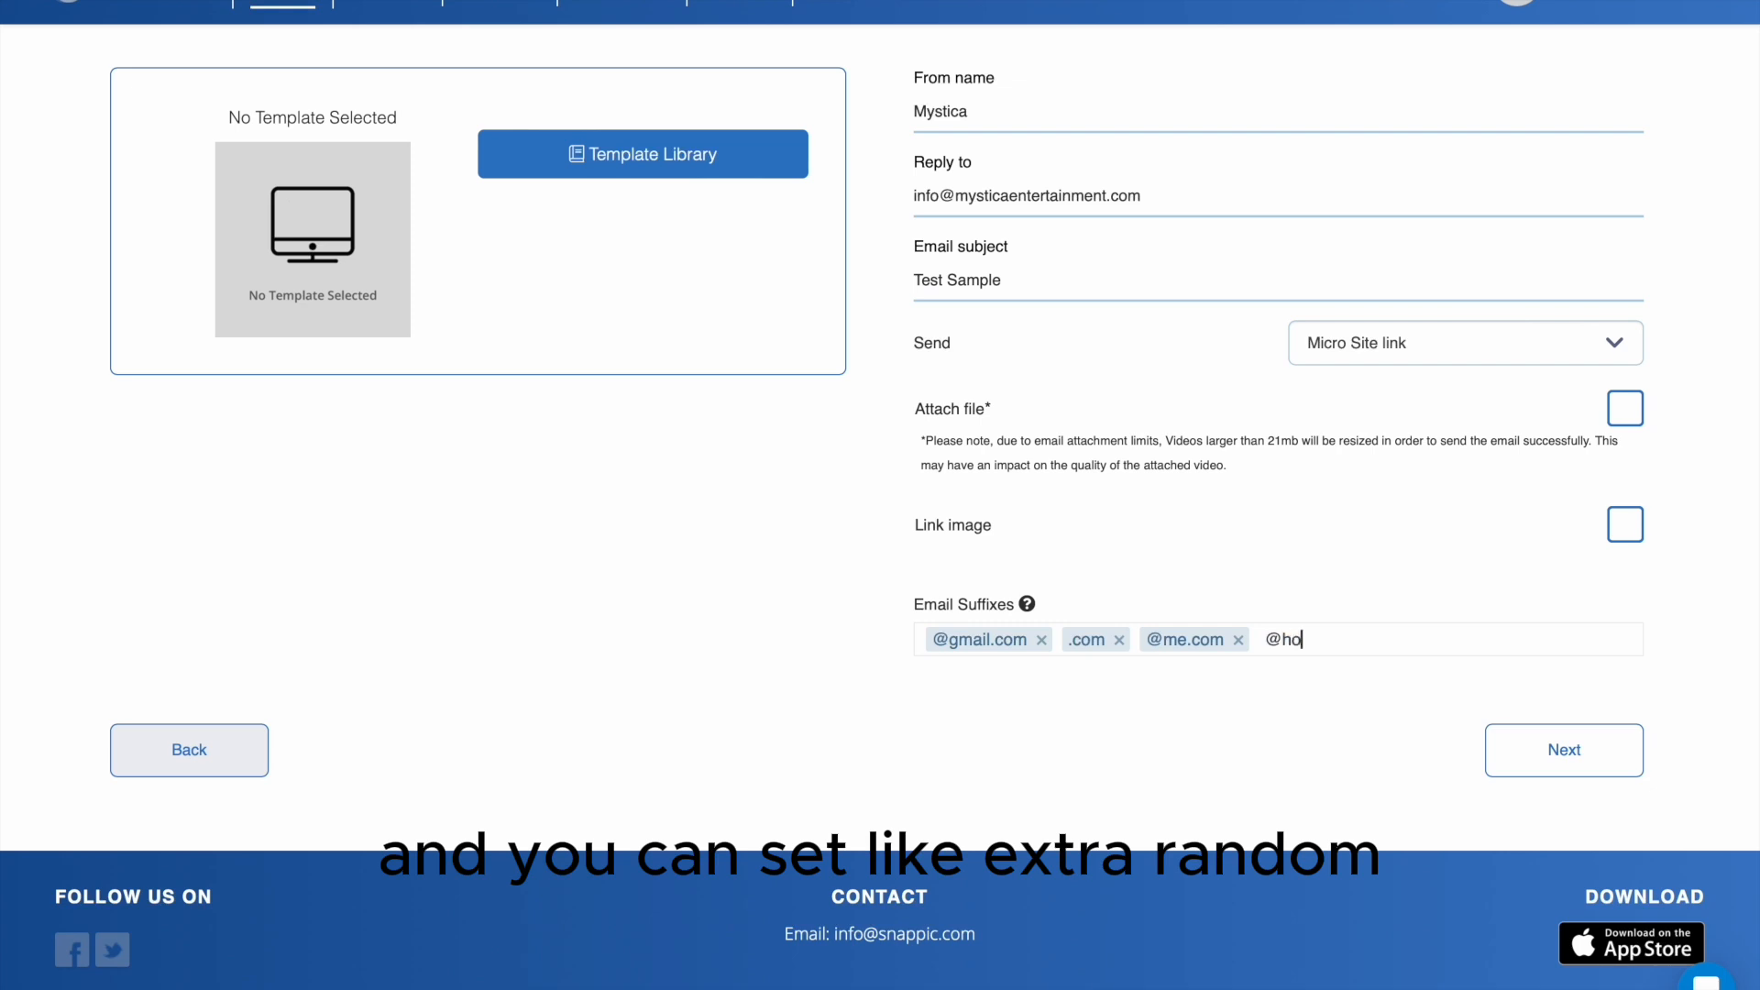
{"action": "type", "text": "@hotmao"}
{"action": "key", "text": "BackSpace"}
{"action": "type", "text": "il.com"}
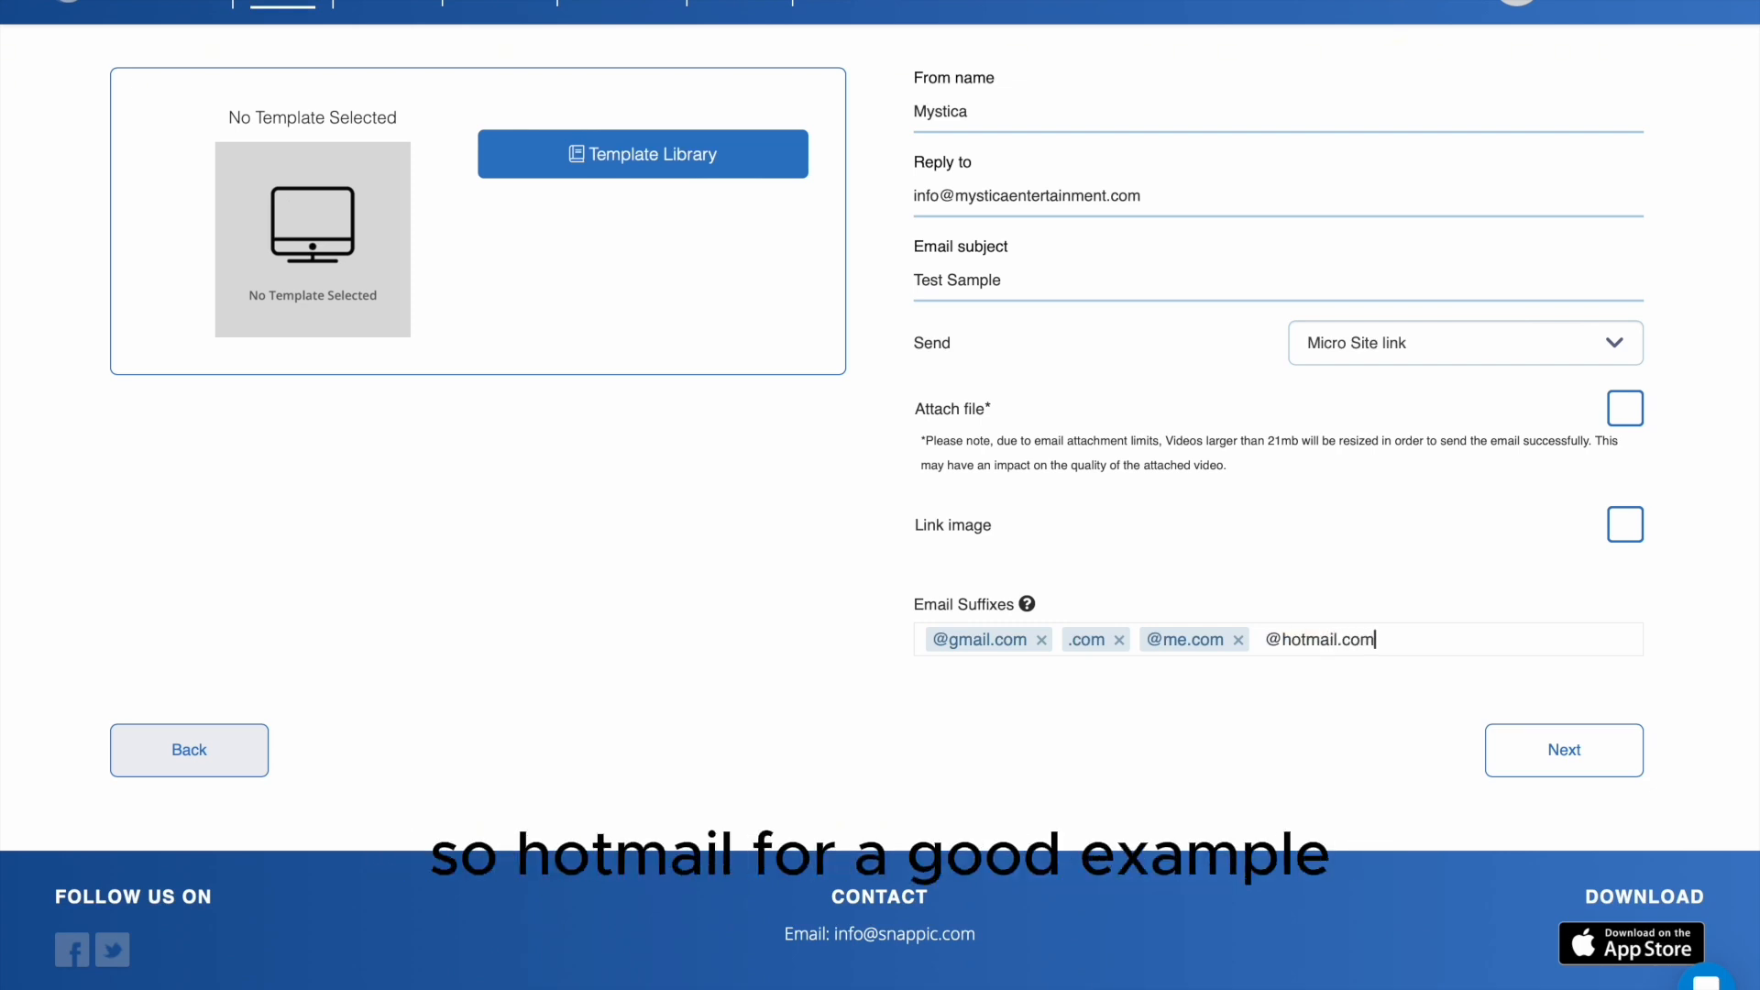
{"action": "key", "text": "Return"}
{"action": "left_click", "coordinate": [1558, 744]}
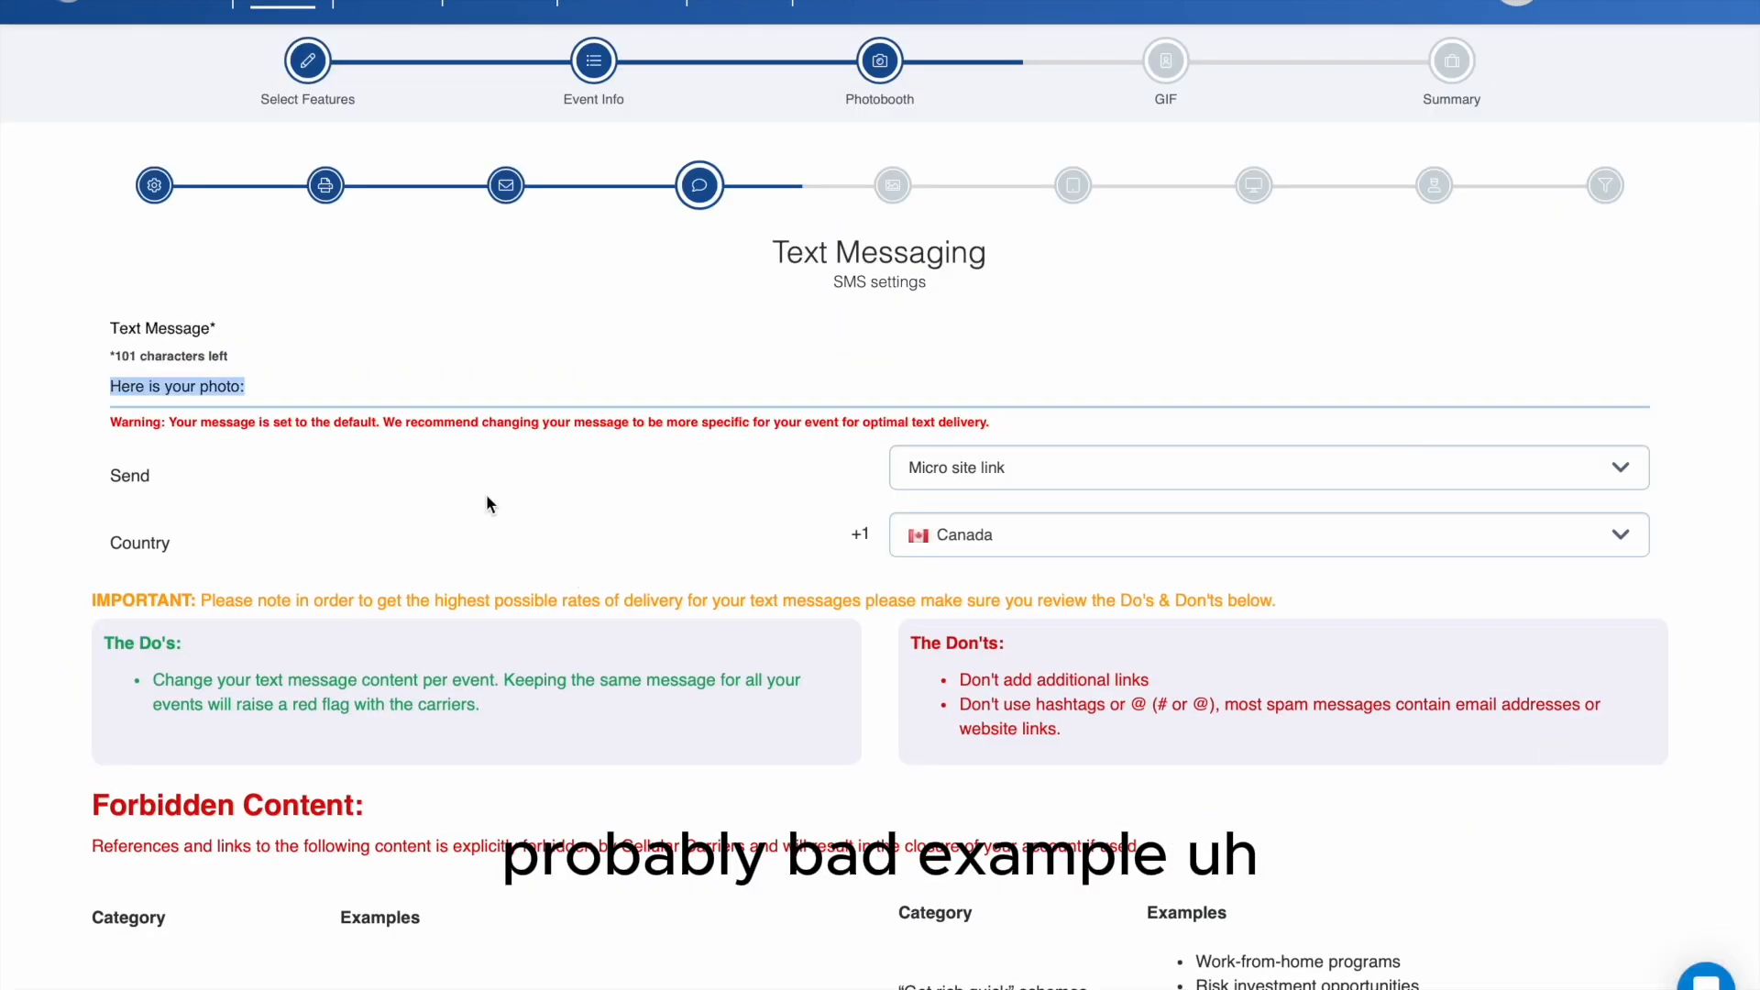
- Change the text message to "Here is your photo from awesome event!" and continue to the photo template chooser
{"action": "key", "text": "Right"}
{"action": "key", "text": "BackSpace"}
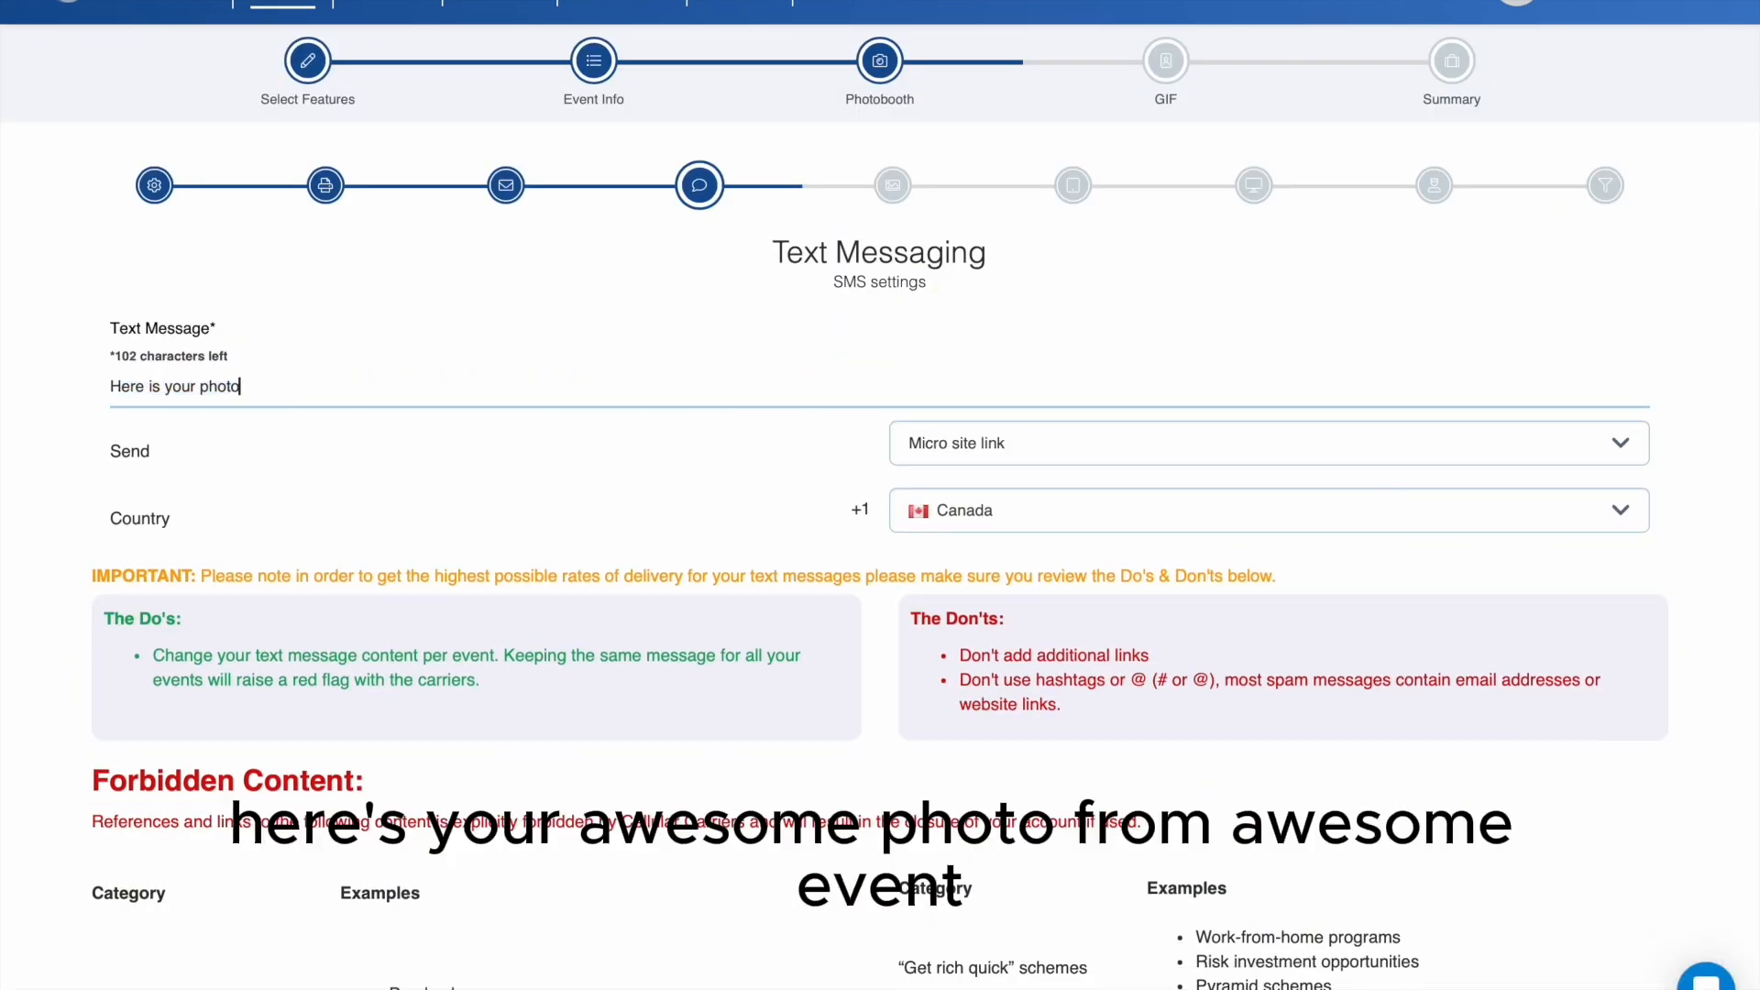
{"action": "type", "text": "from awe"}
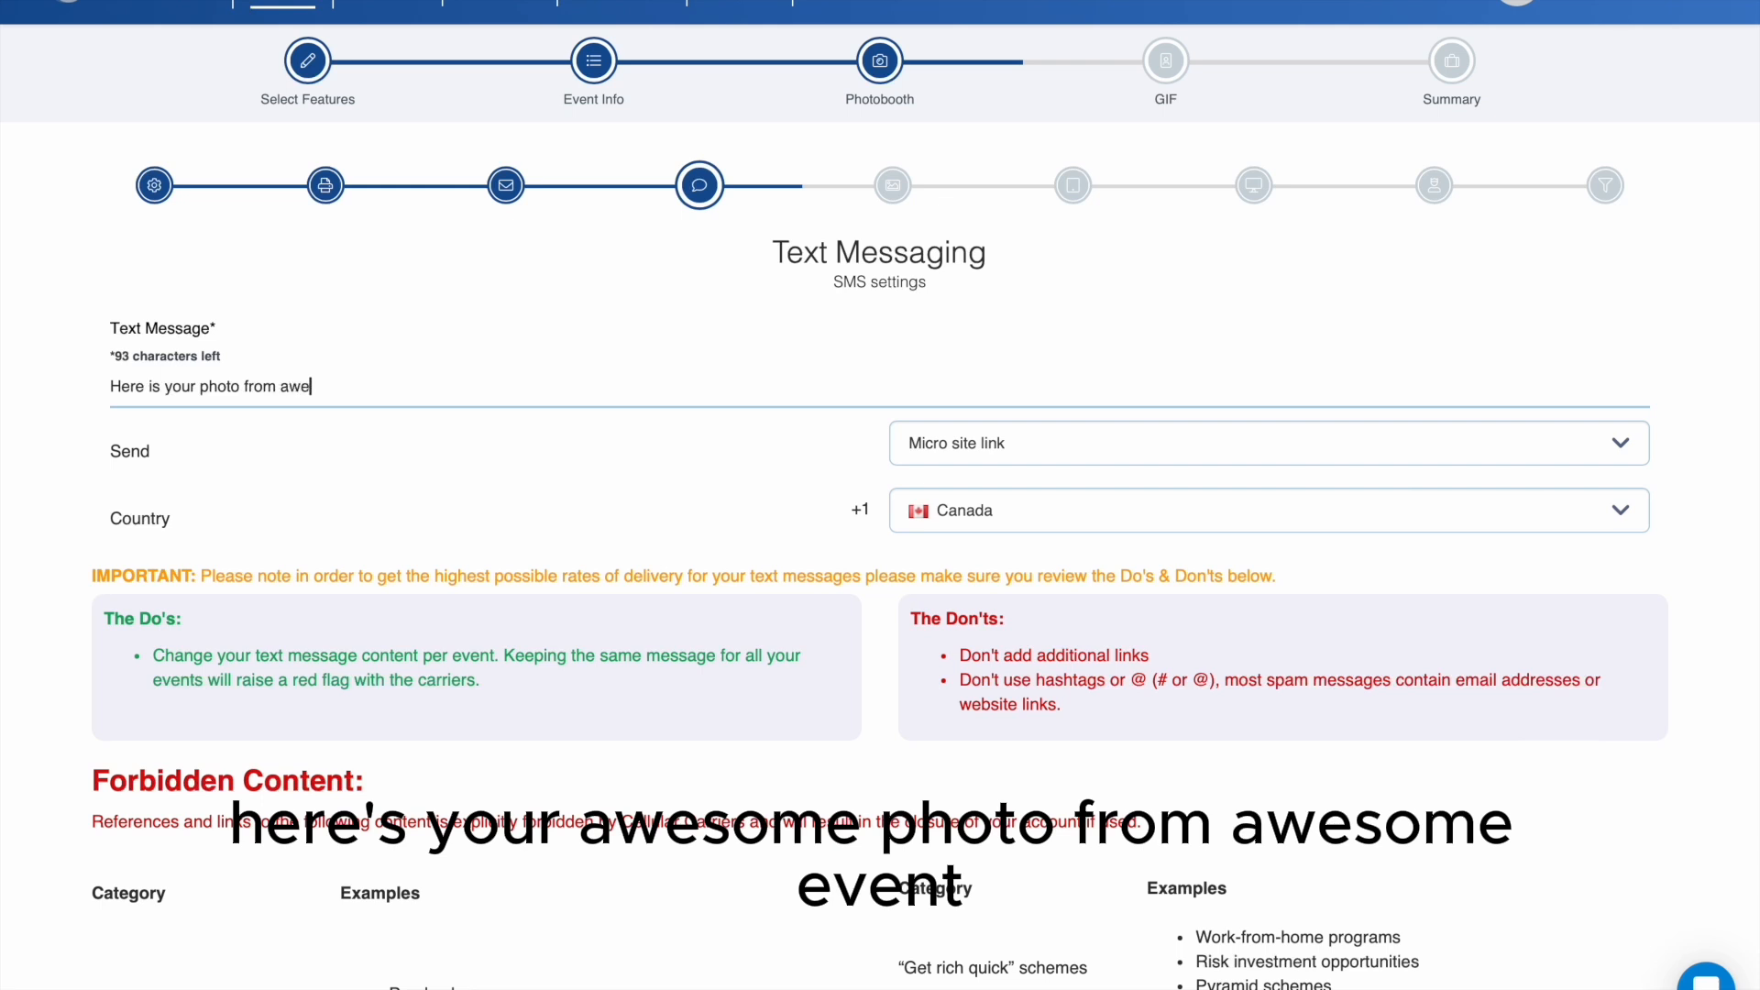
{"action": "type", "text": "some wevent"}
{"action": "key", "text": "BackSpace"}
{"action": "key", "text": "BackSpace"}
{"action": "key", "text": "BackSpace"}
{"action": "key", "text": "BackSpace"}
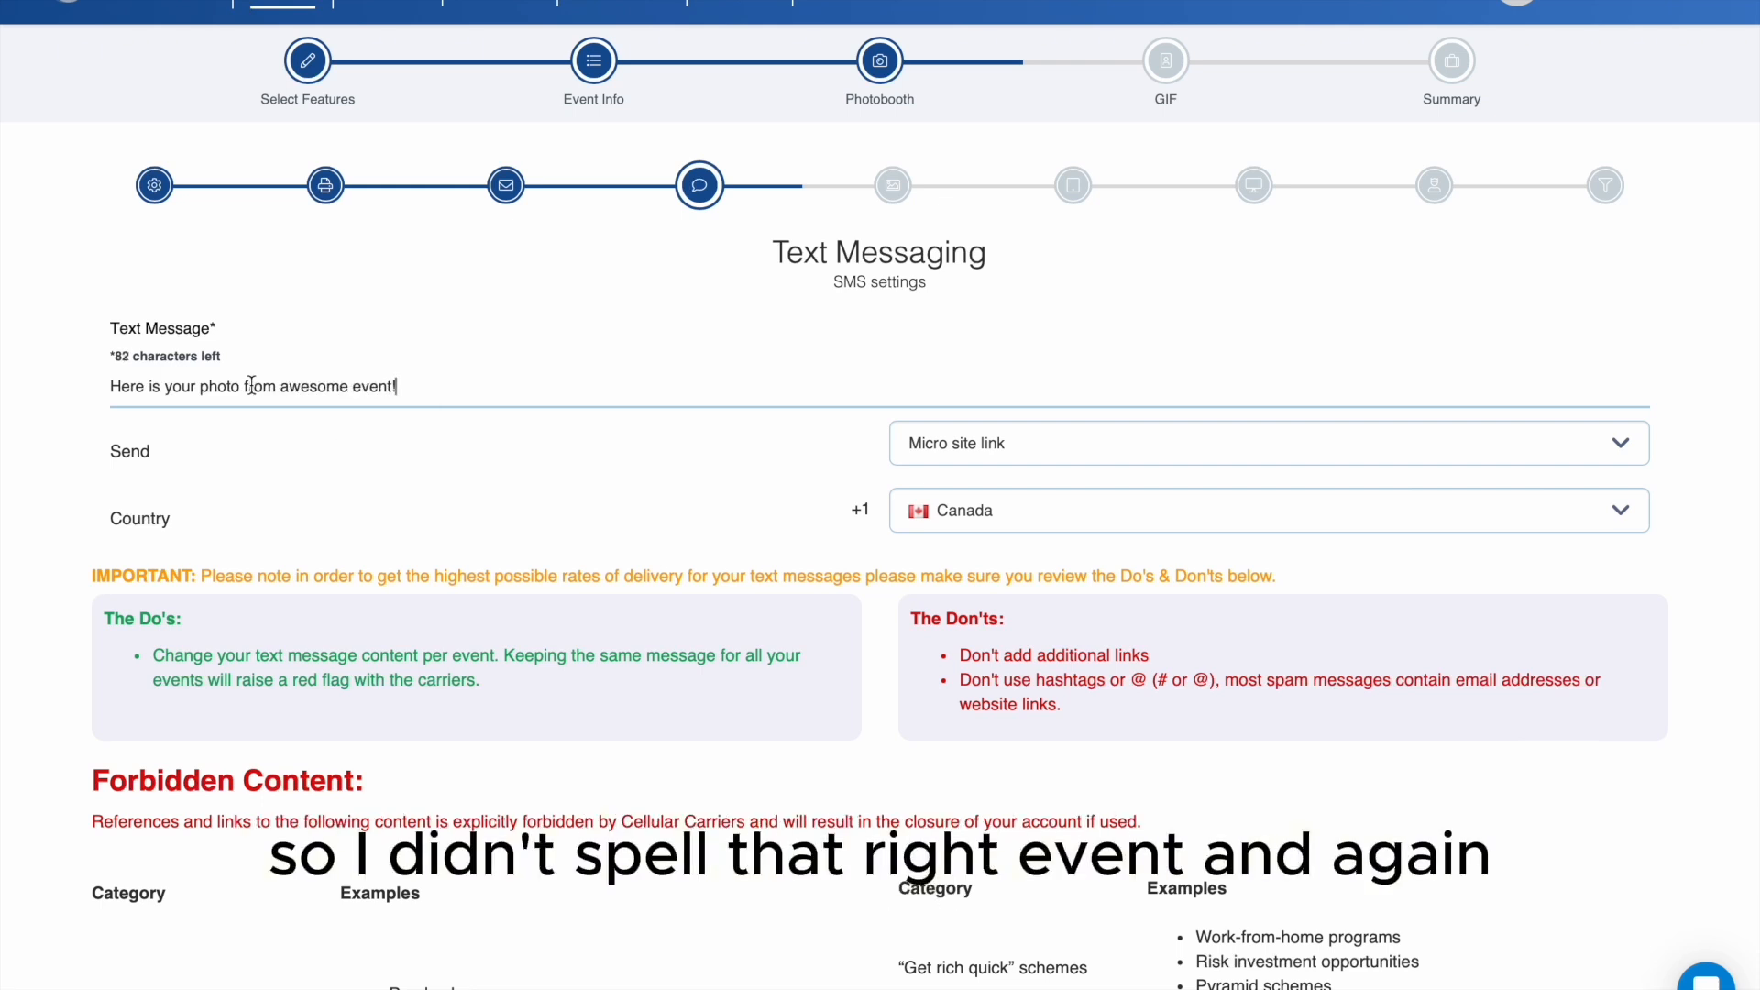
{"action": "scroll", "coordinate": [1054, 464], "scroll_direction": "down", "scroll_amount": 2}
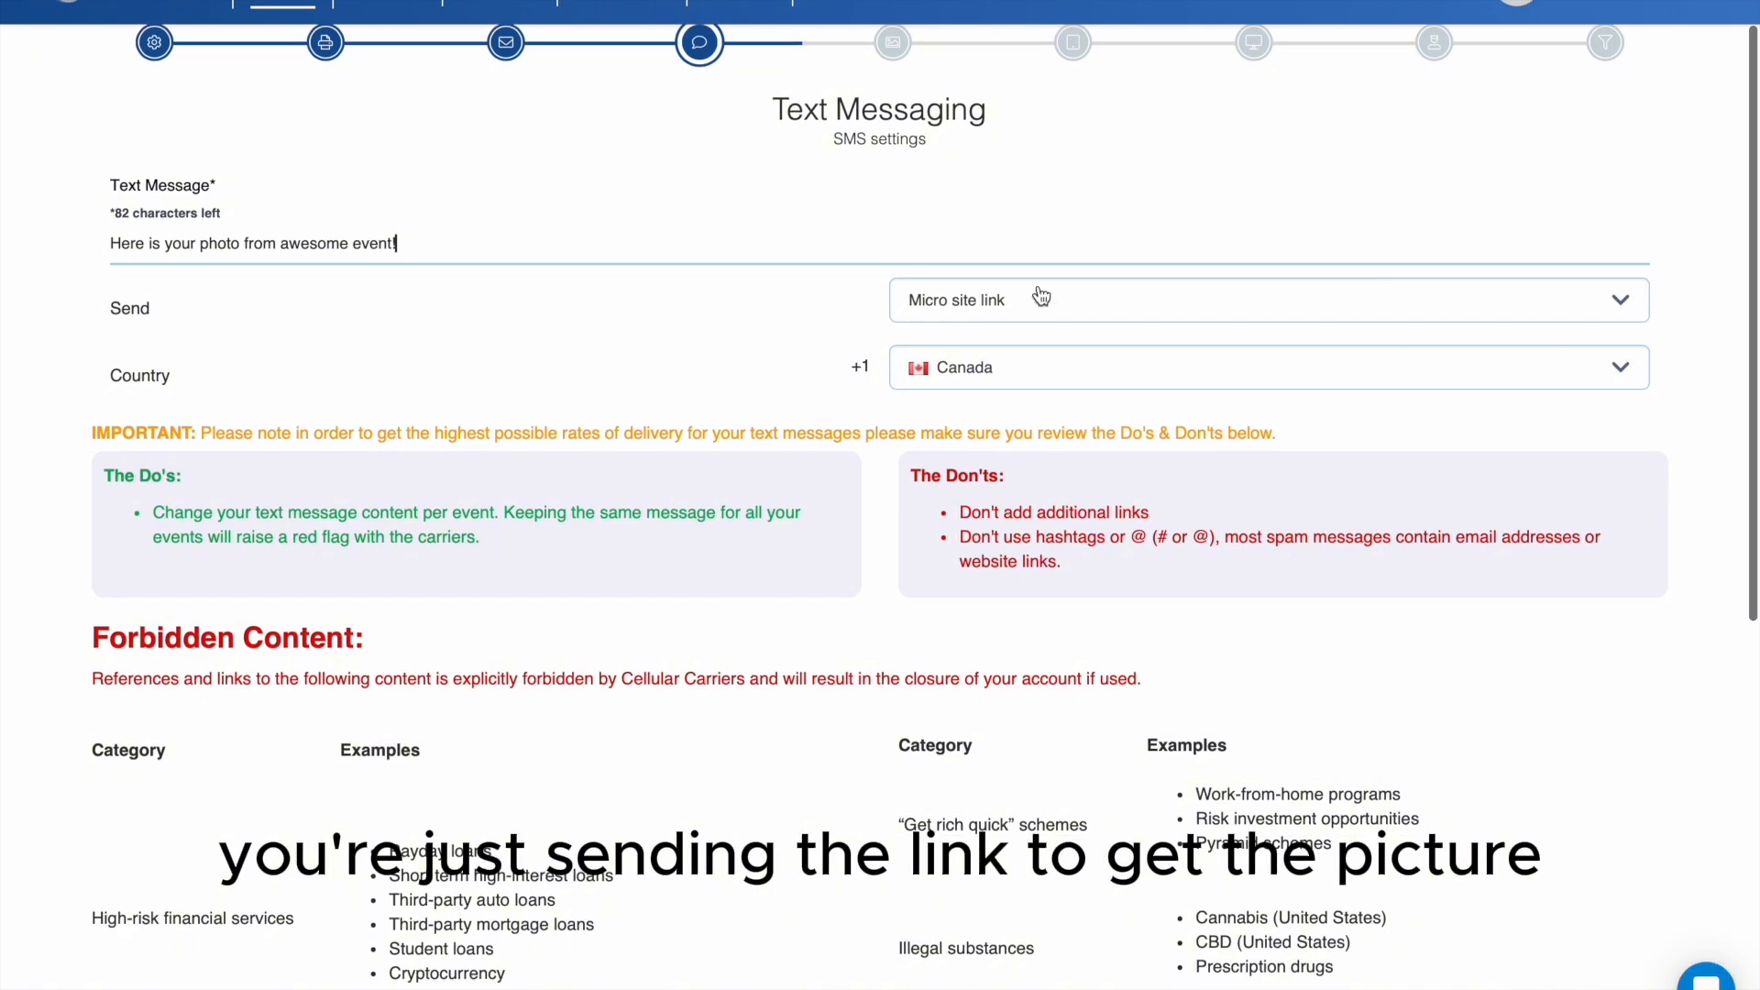
{"action": "scroll", "coordinate": [1055, 619], "scroll_direction": "down", "scroll_amount": 10}
{"action": "left_click", "coordinate": [1592, 688]}
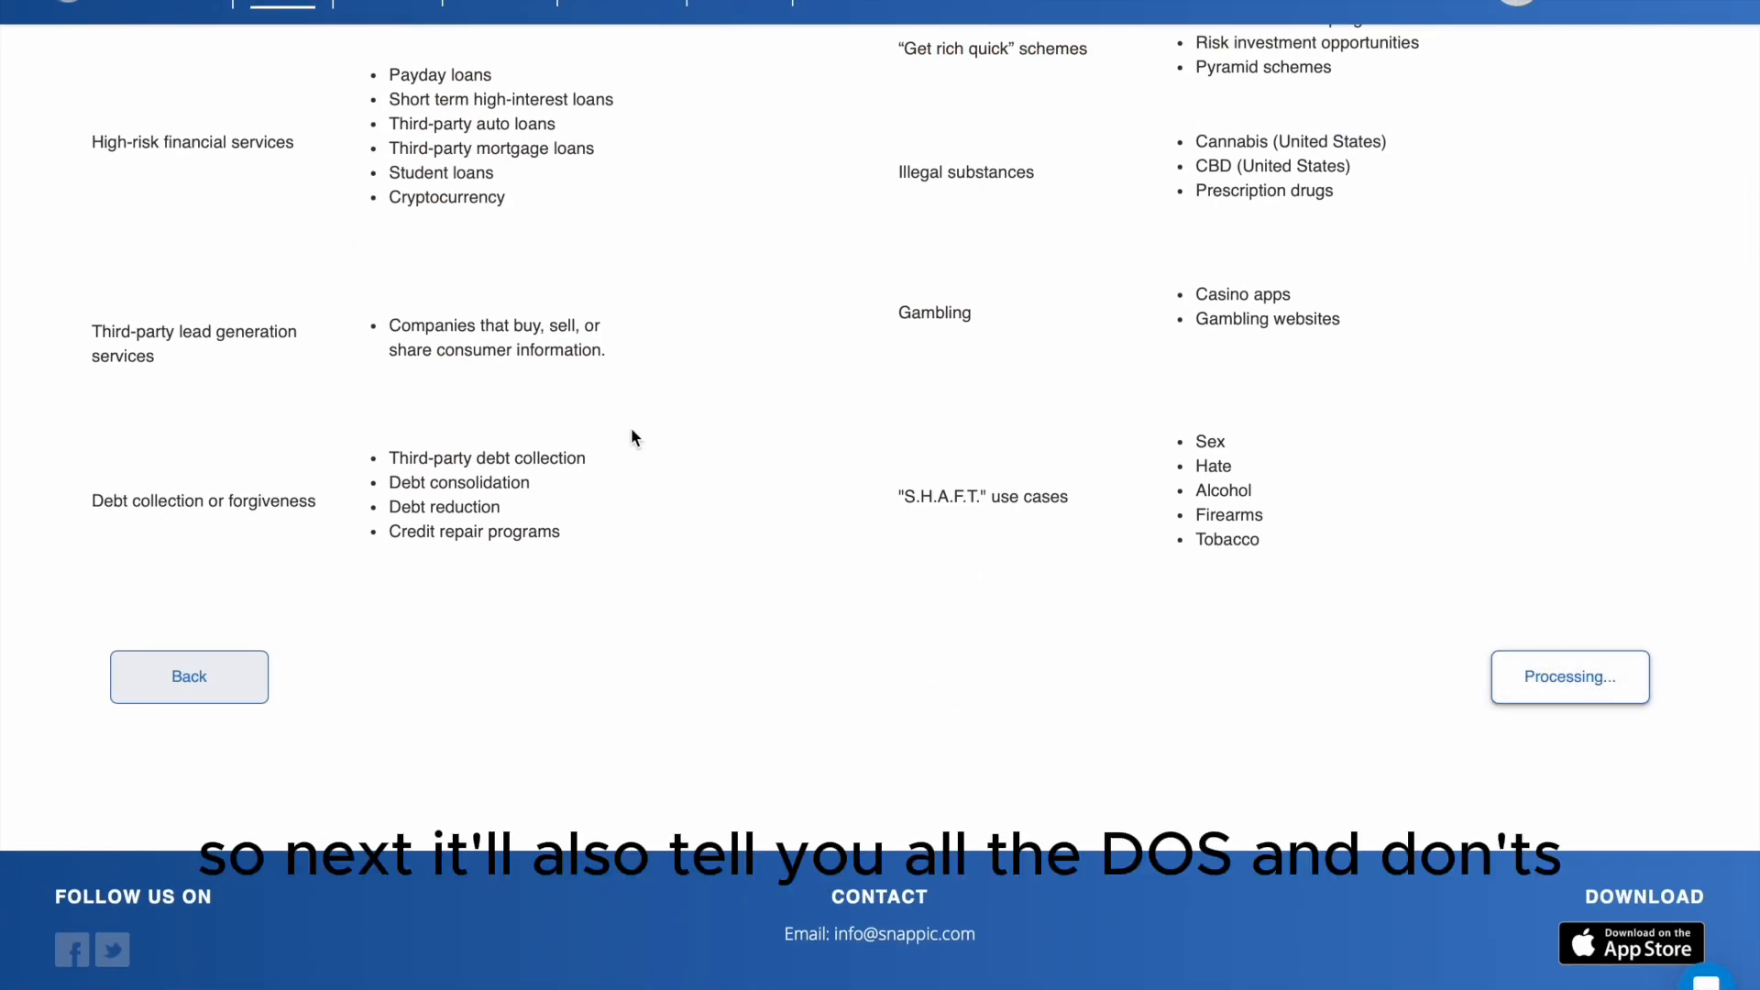
{"action": "scroll", "coordinate": [994, 513], "scroll_direction": "up", "scroll_amount": 2}
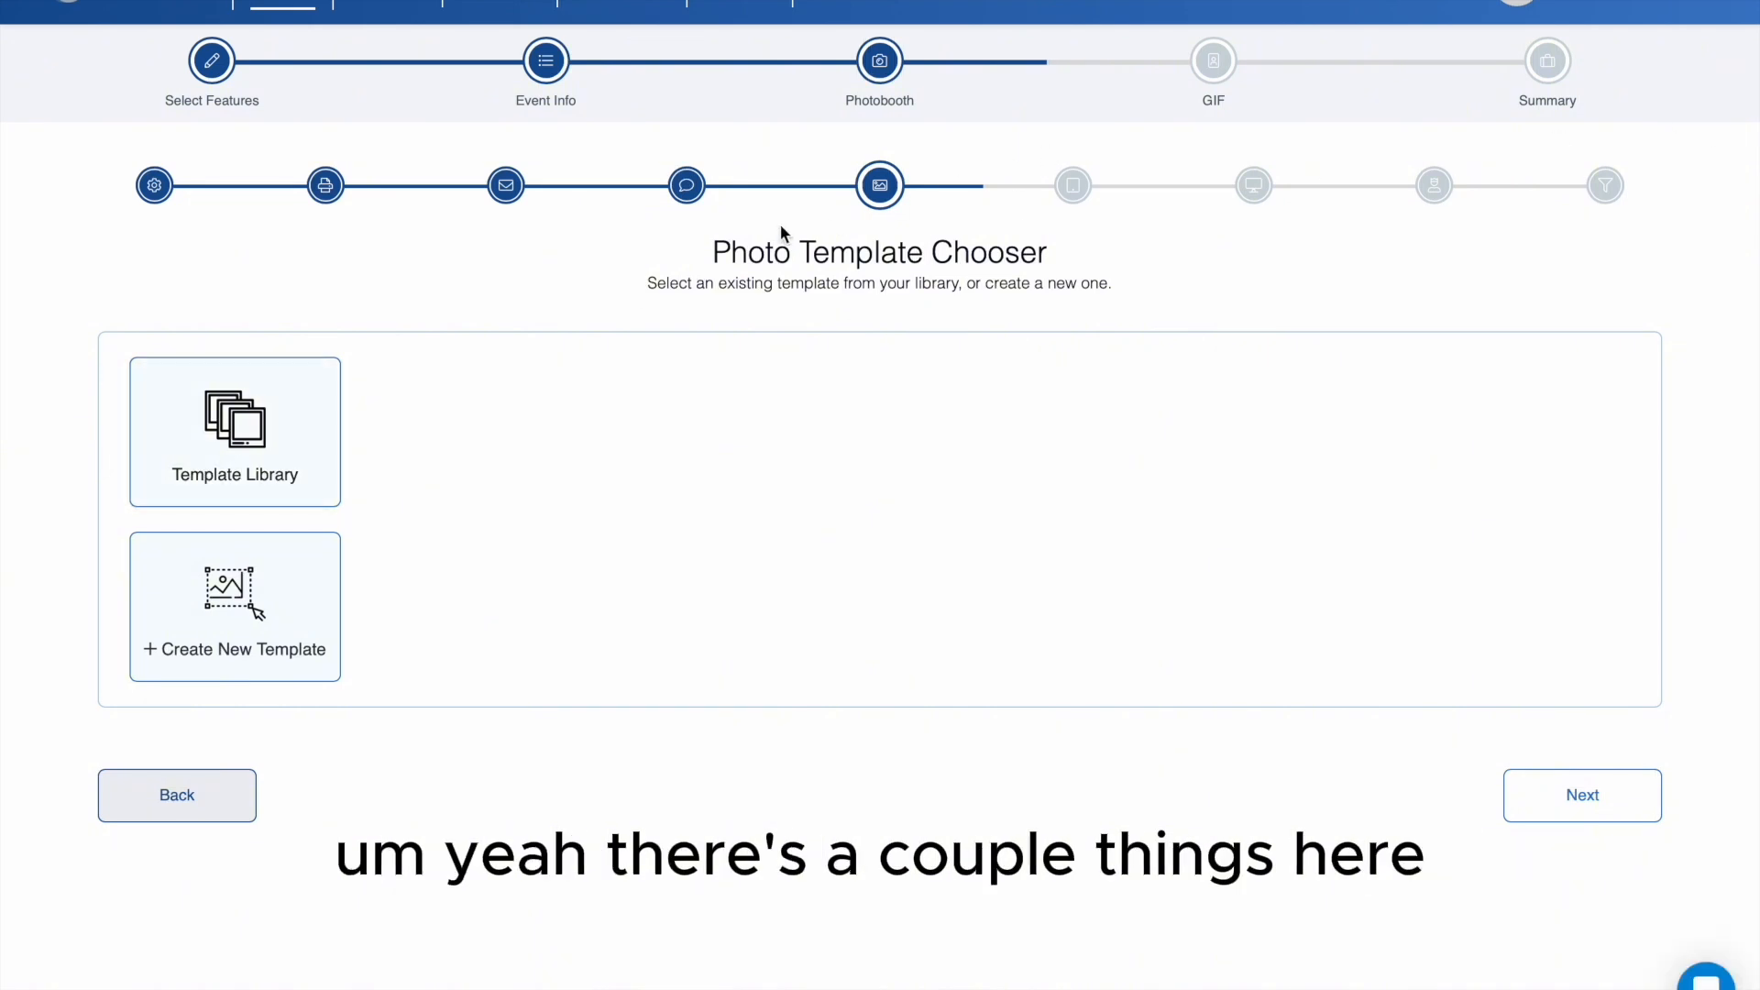
- Add the 6x4 Single White Frame photo template from the standard templates in the library
{"action": "left_click", "coordinate": [289, 470]}
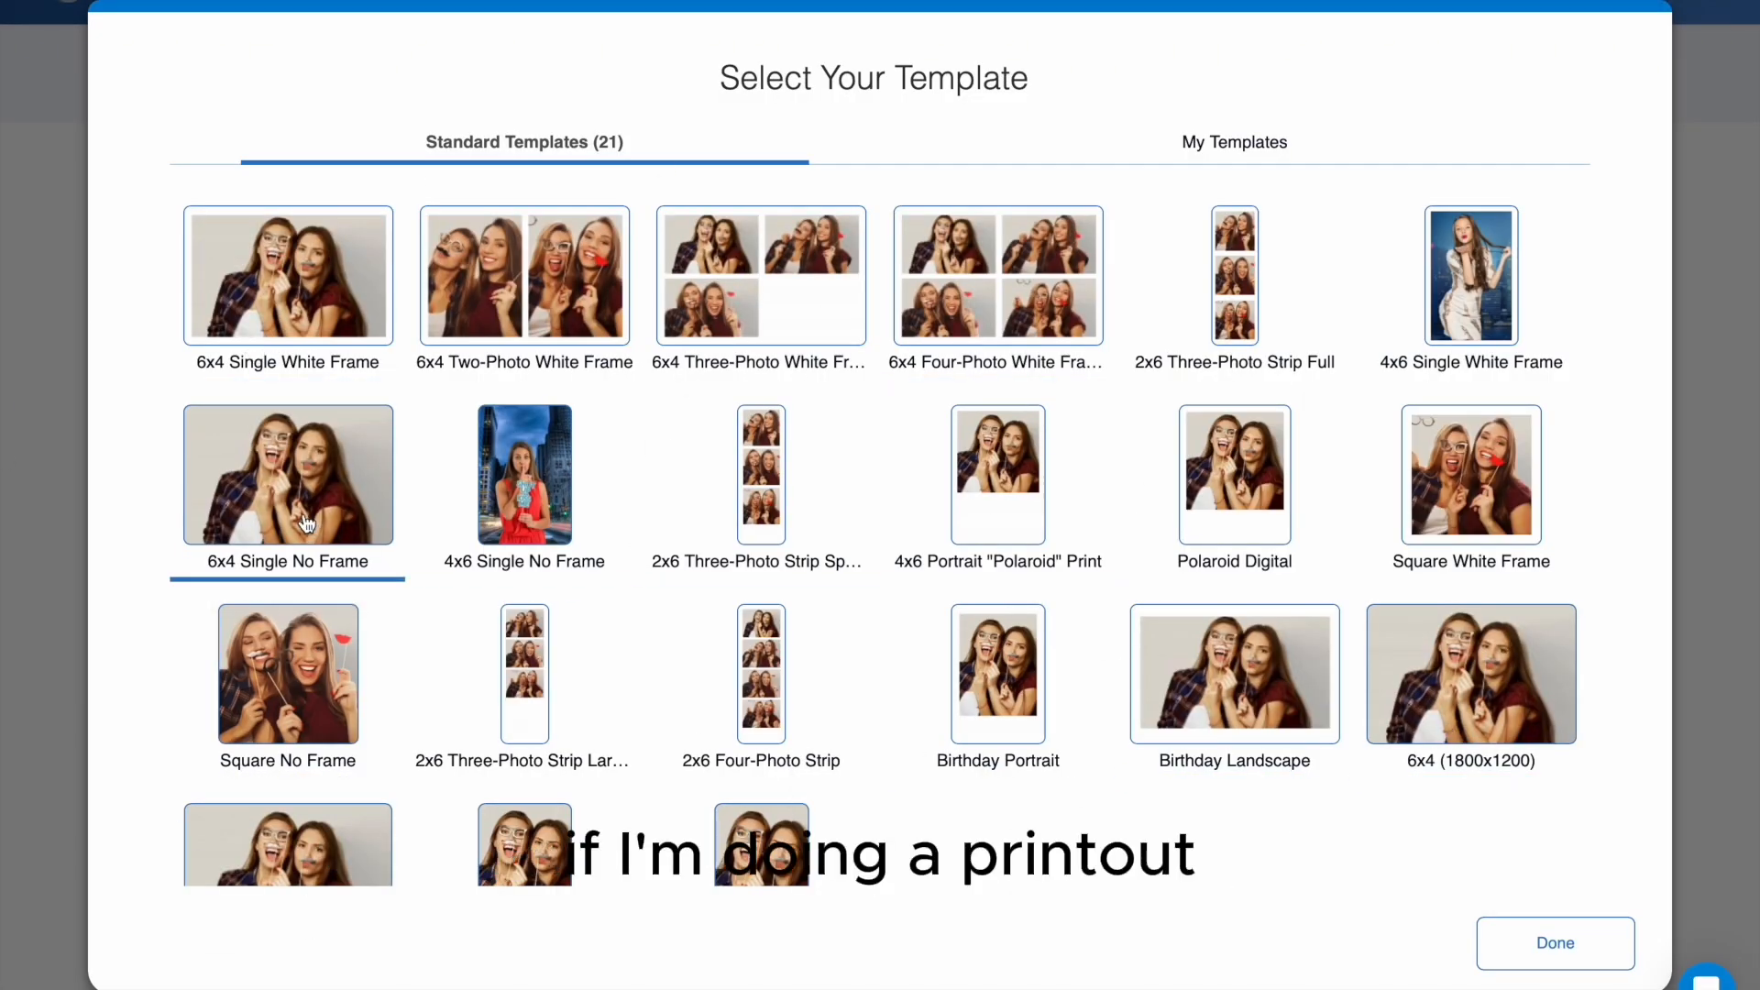
{"action": "left_click", "coordinate": [306, 308]}
{"action": "left_click", "coordinate": [699, 354]}
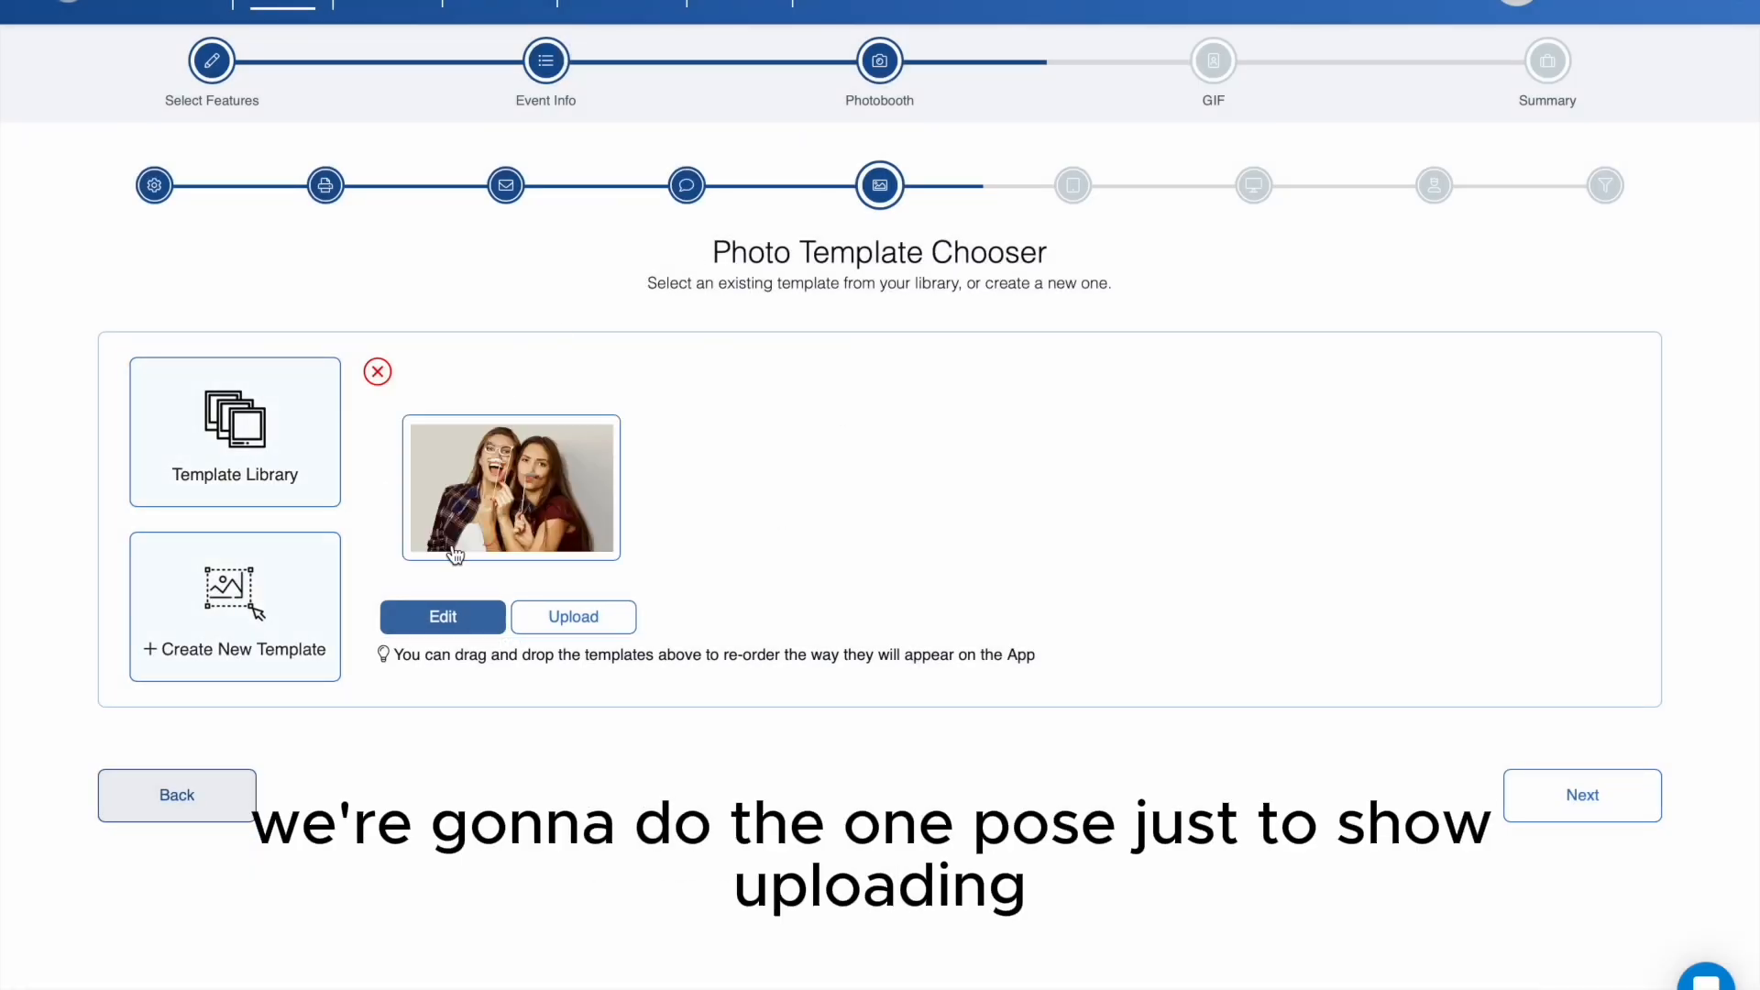
- Create a new photo template with the Square frame size and upload Your Template.png from Downloads as its background
{"action": "left_click", "coordinate": [217, 662]}
{"action": "left_click", "coordinate": [318, 150]}
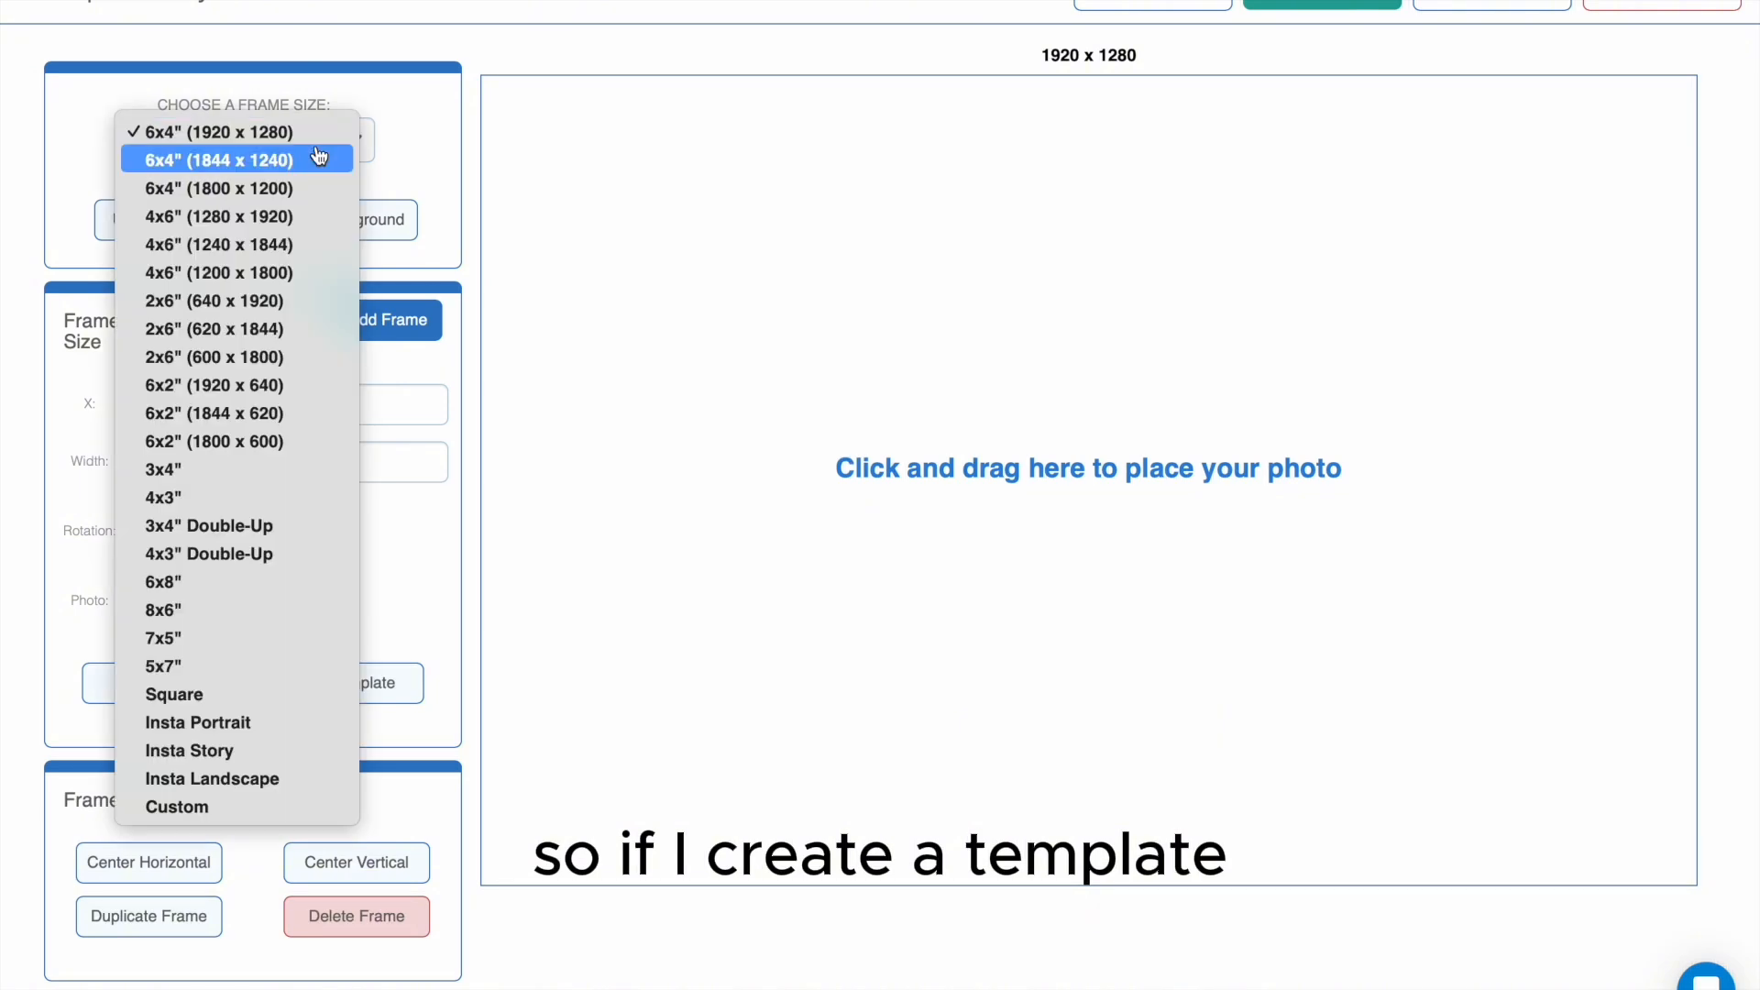
{"action": "left_click", "coordinate": [296, 702]}
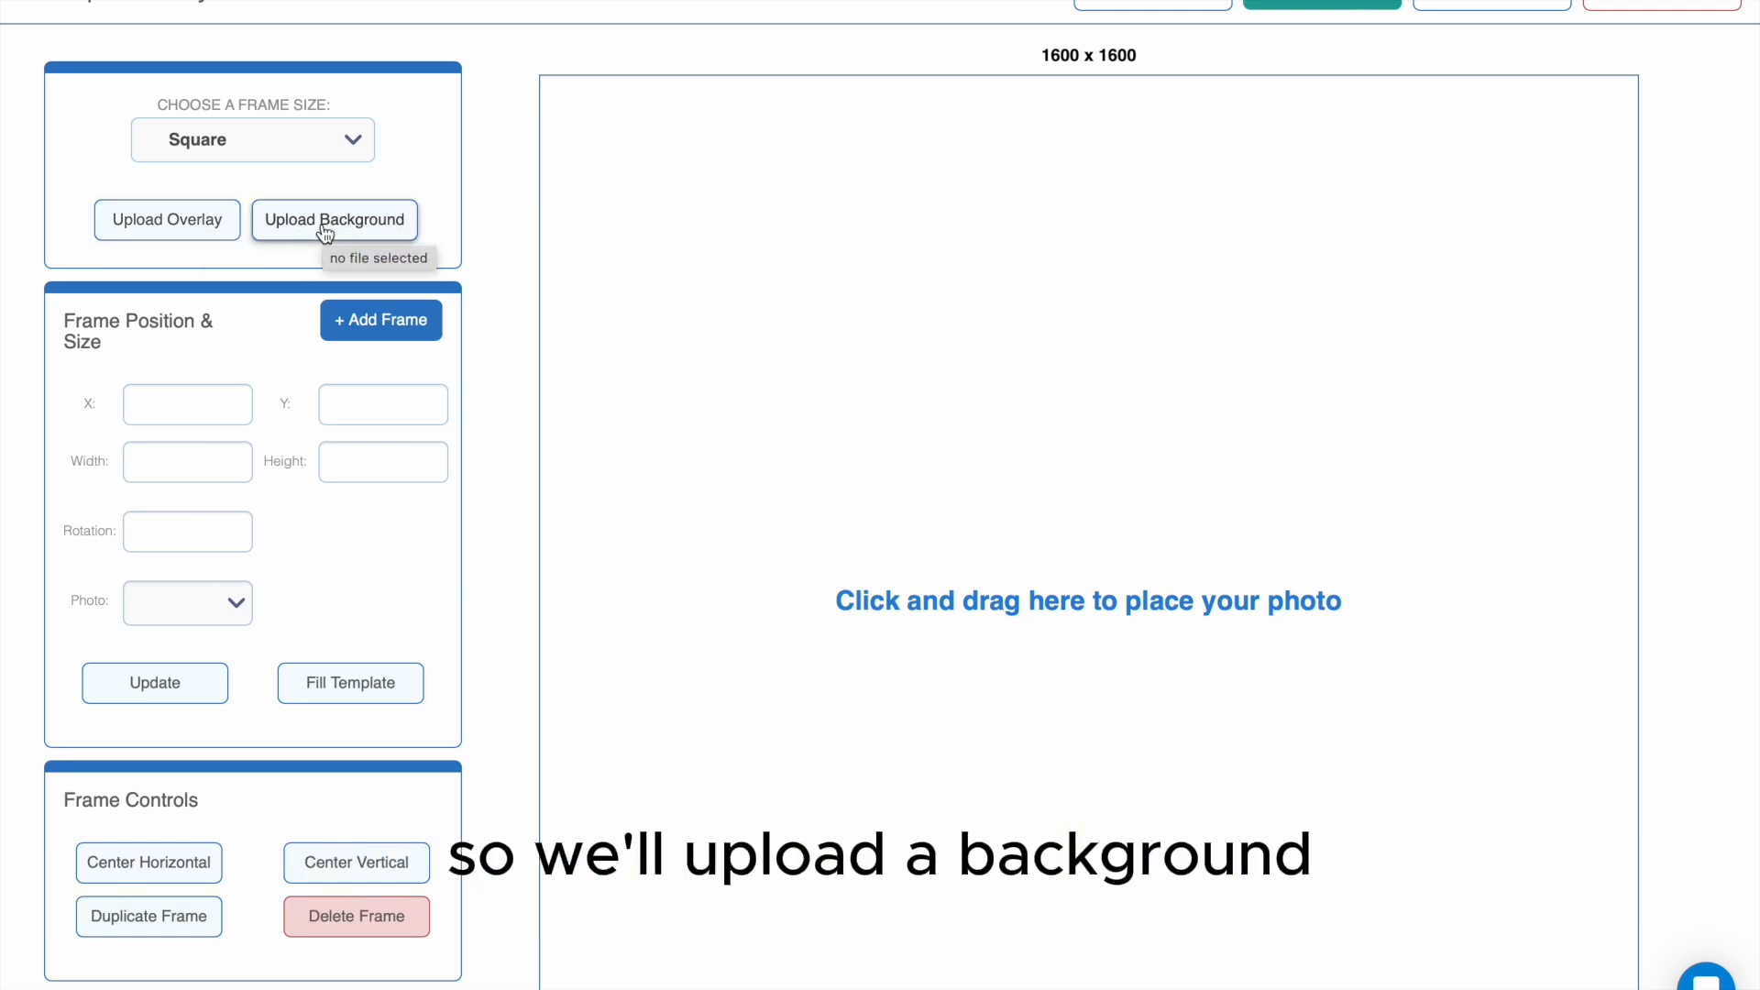
{"action": "left_click", "coordinate": [411, 220]}
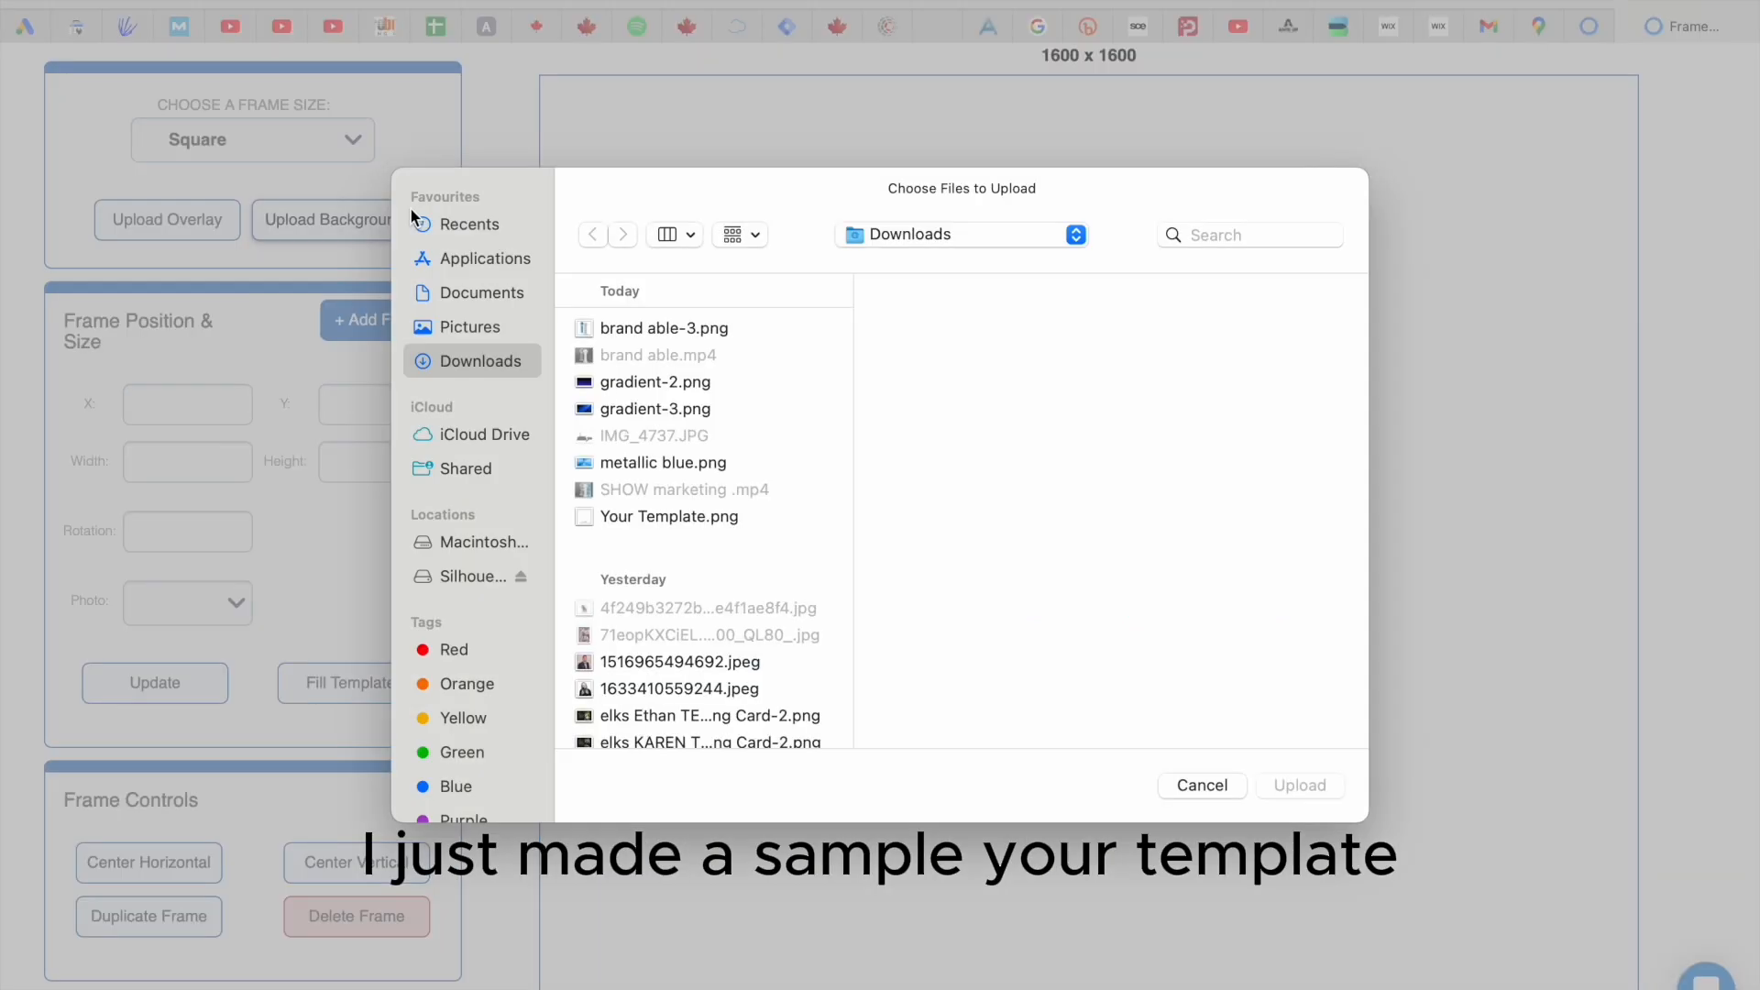
{"action": "double_click", "coordinate": [669, 515]}
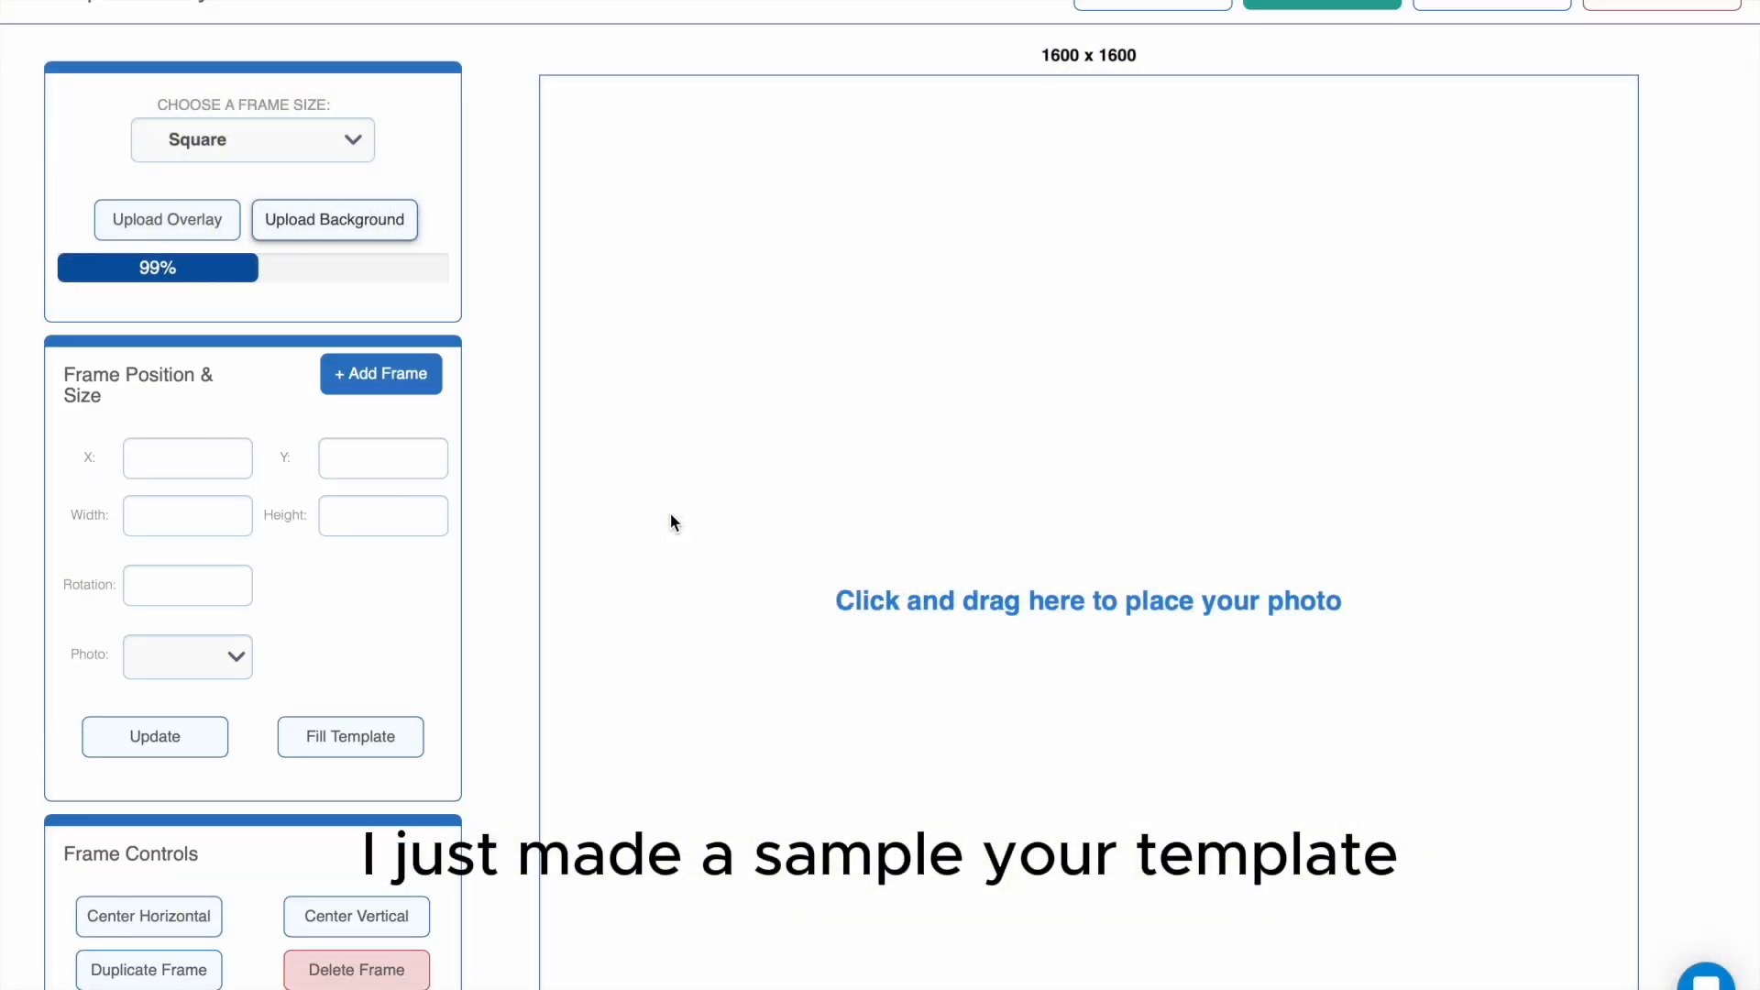
{"action": "scroll", "coordinate": [671, 519], "scroll_direction": "down", "scroll_amount": 2}
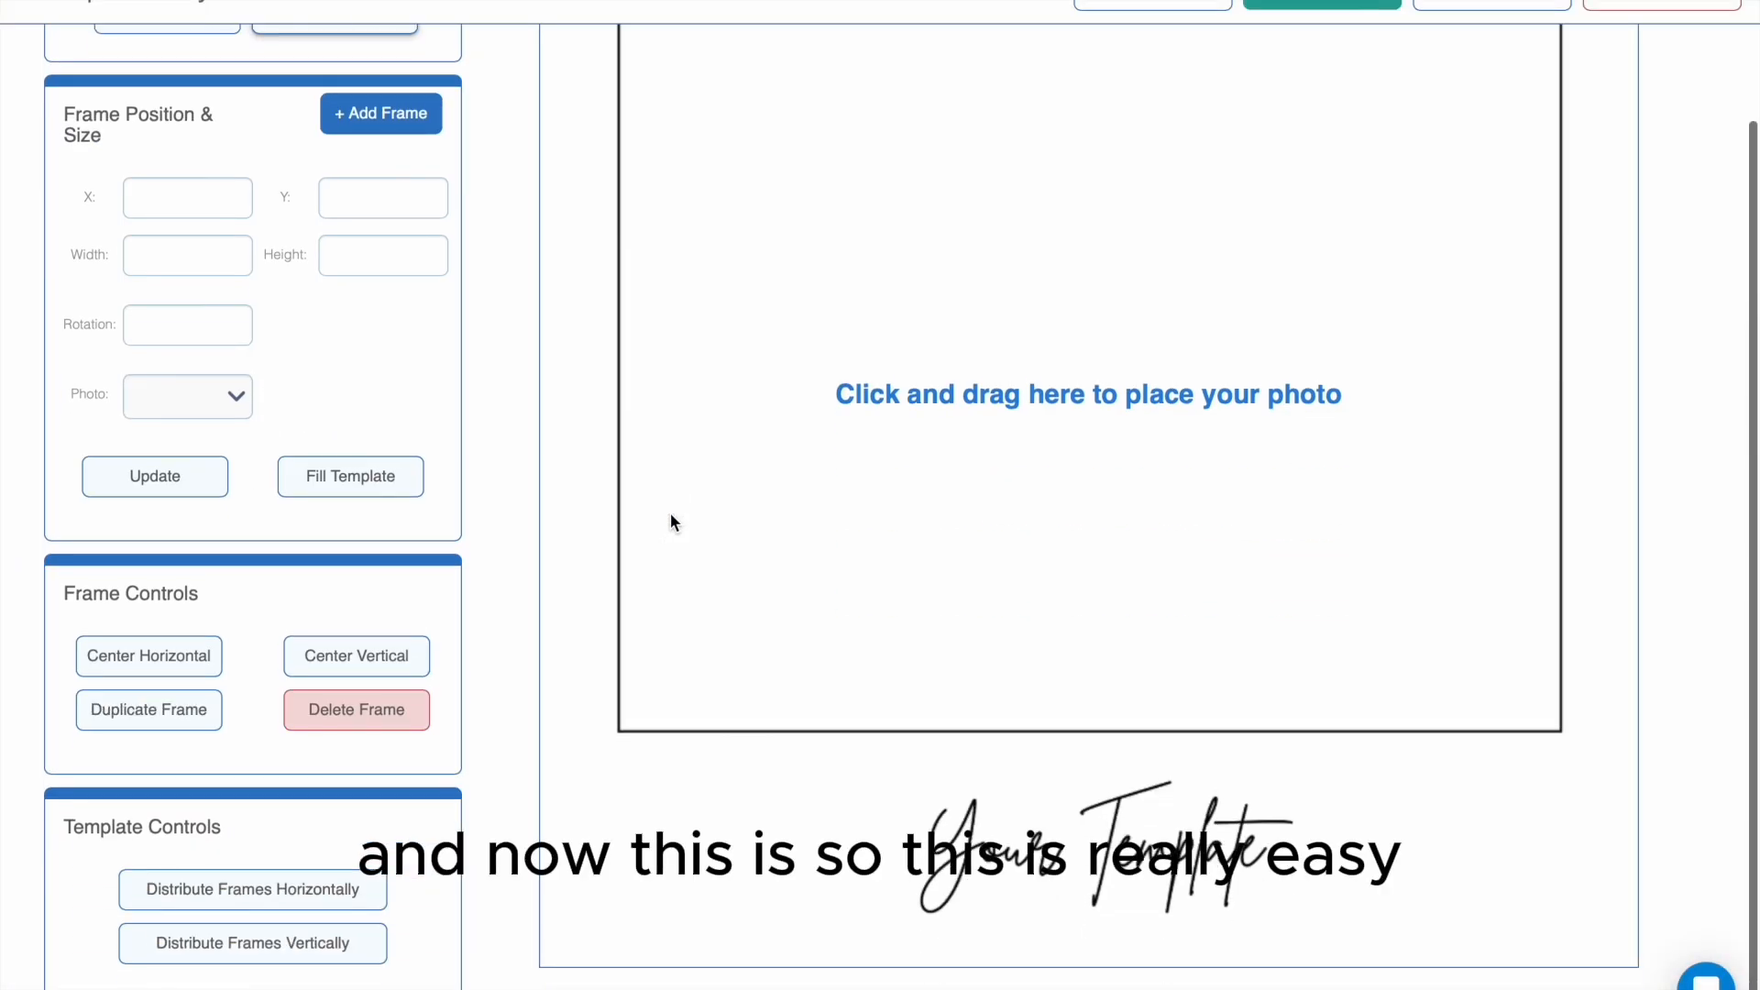
{"action": "scroll", "coordinate": [669, 522], "scroll_direction": "up", "scroll_amount": 2}
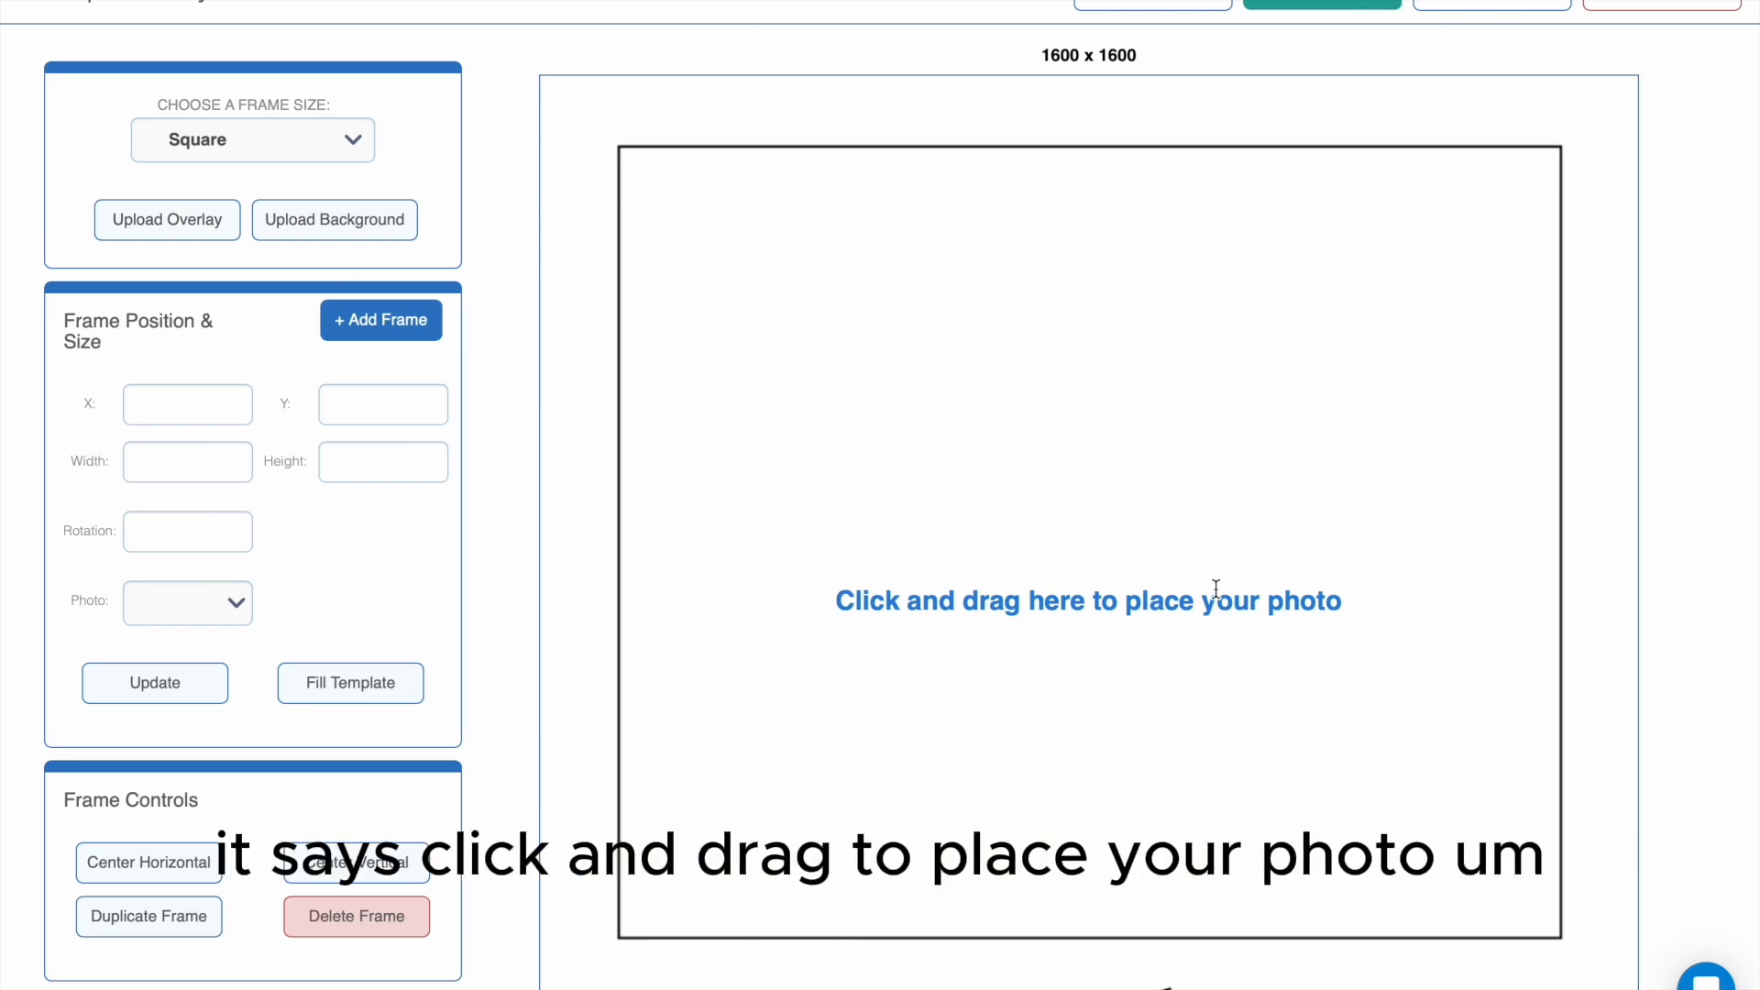
- Draw a photo frame about 1383 by 1165 px over the background's black outline and preview the template
{"action": "scroll", "coordinate": [1195, 594], "scroll_direction": "down", "scroll_amount": 4}
{"action": "scroll", "coordinate": [1195, 595], "scroll_direction": "up", "scroll_amount": 3}
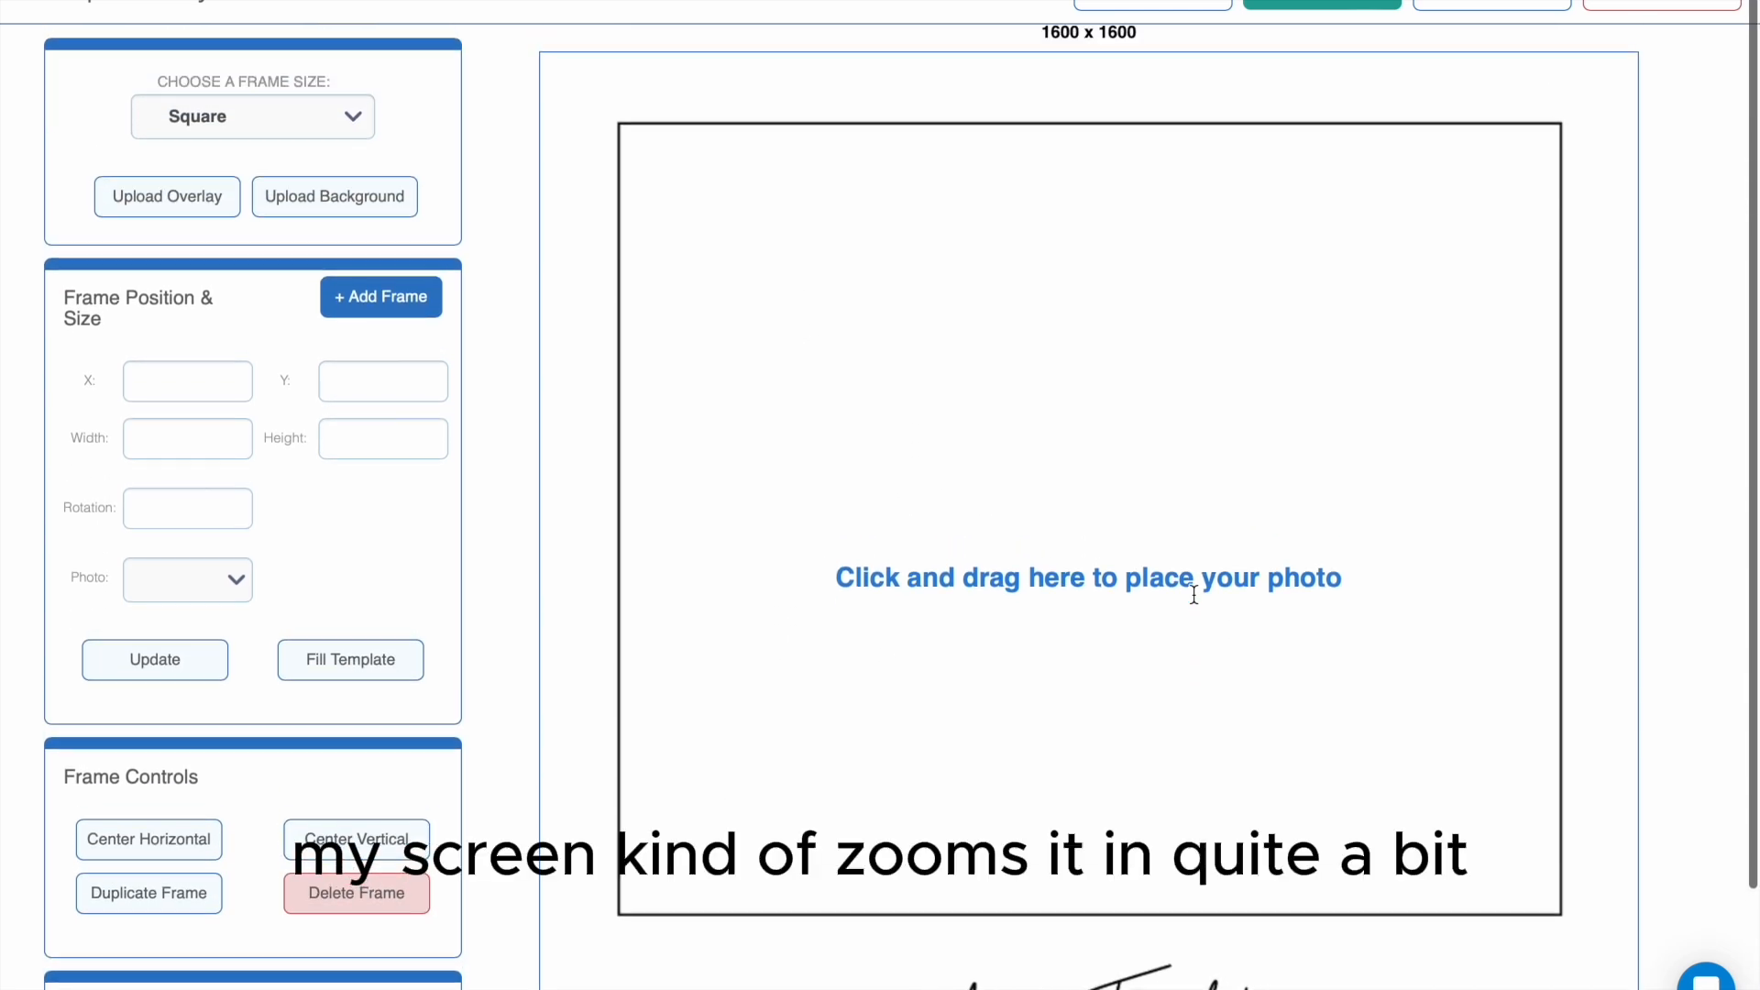
{"action": "scroll", "coordinate": [1195, 596], "scroll_direction": "down", "scroll_amount": 2}
{"action": "scroll", "coordinate": [1195, 601], "scroll_direction": "up", "scroll_amount": 2}
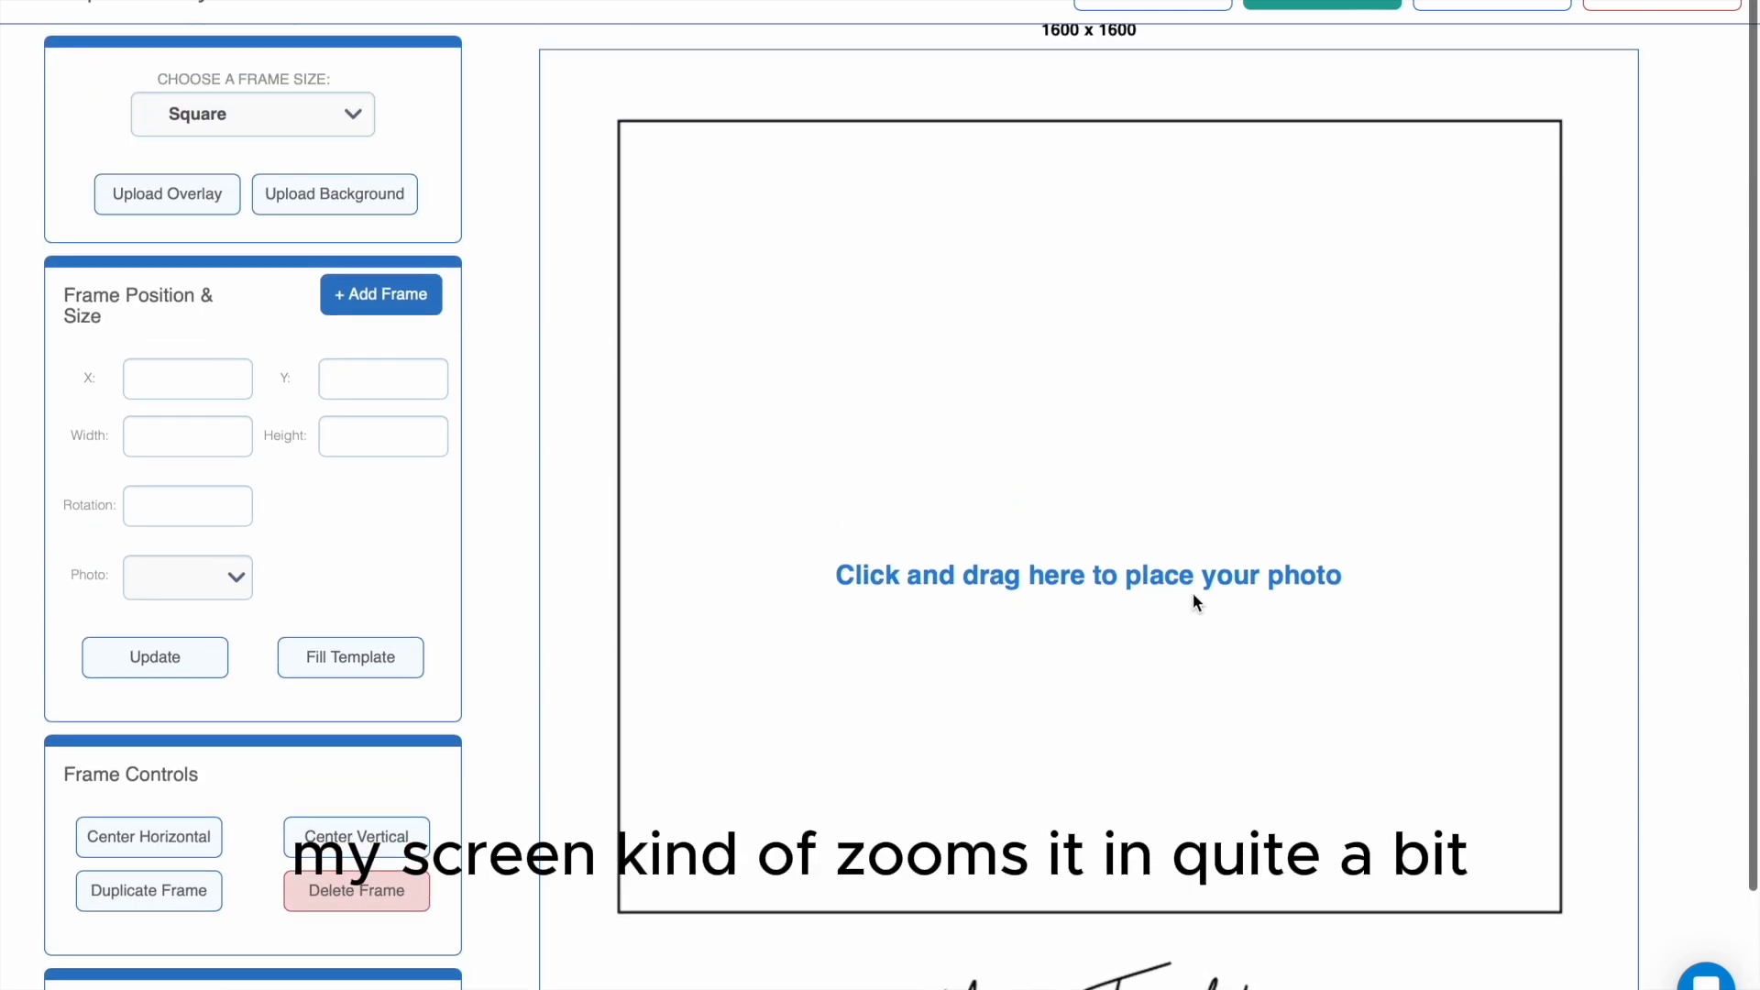
{"action": "left_click", "coordinate": [616, 122]}
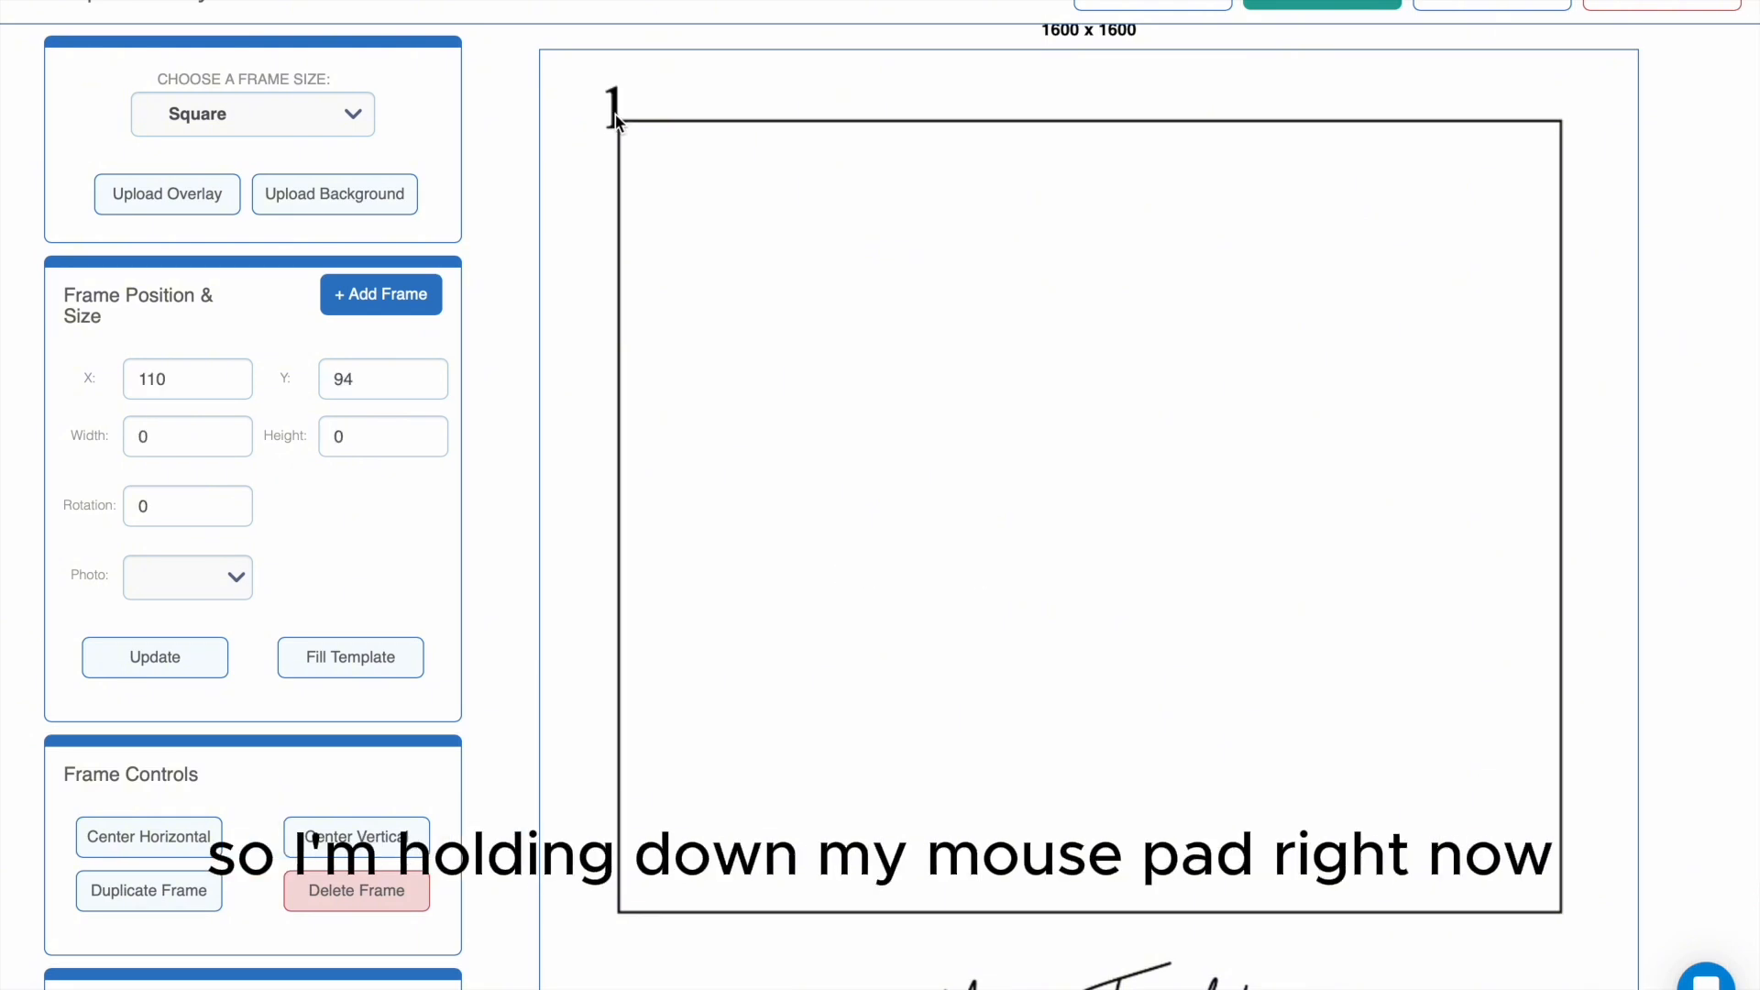
{"action": "left_click_drag", "start_coordinate": [616, 122], "coordinate": [1567, 915]}
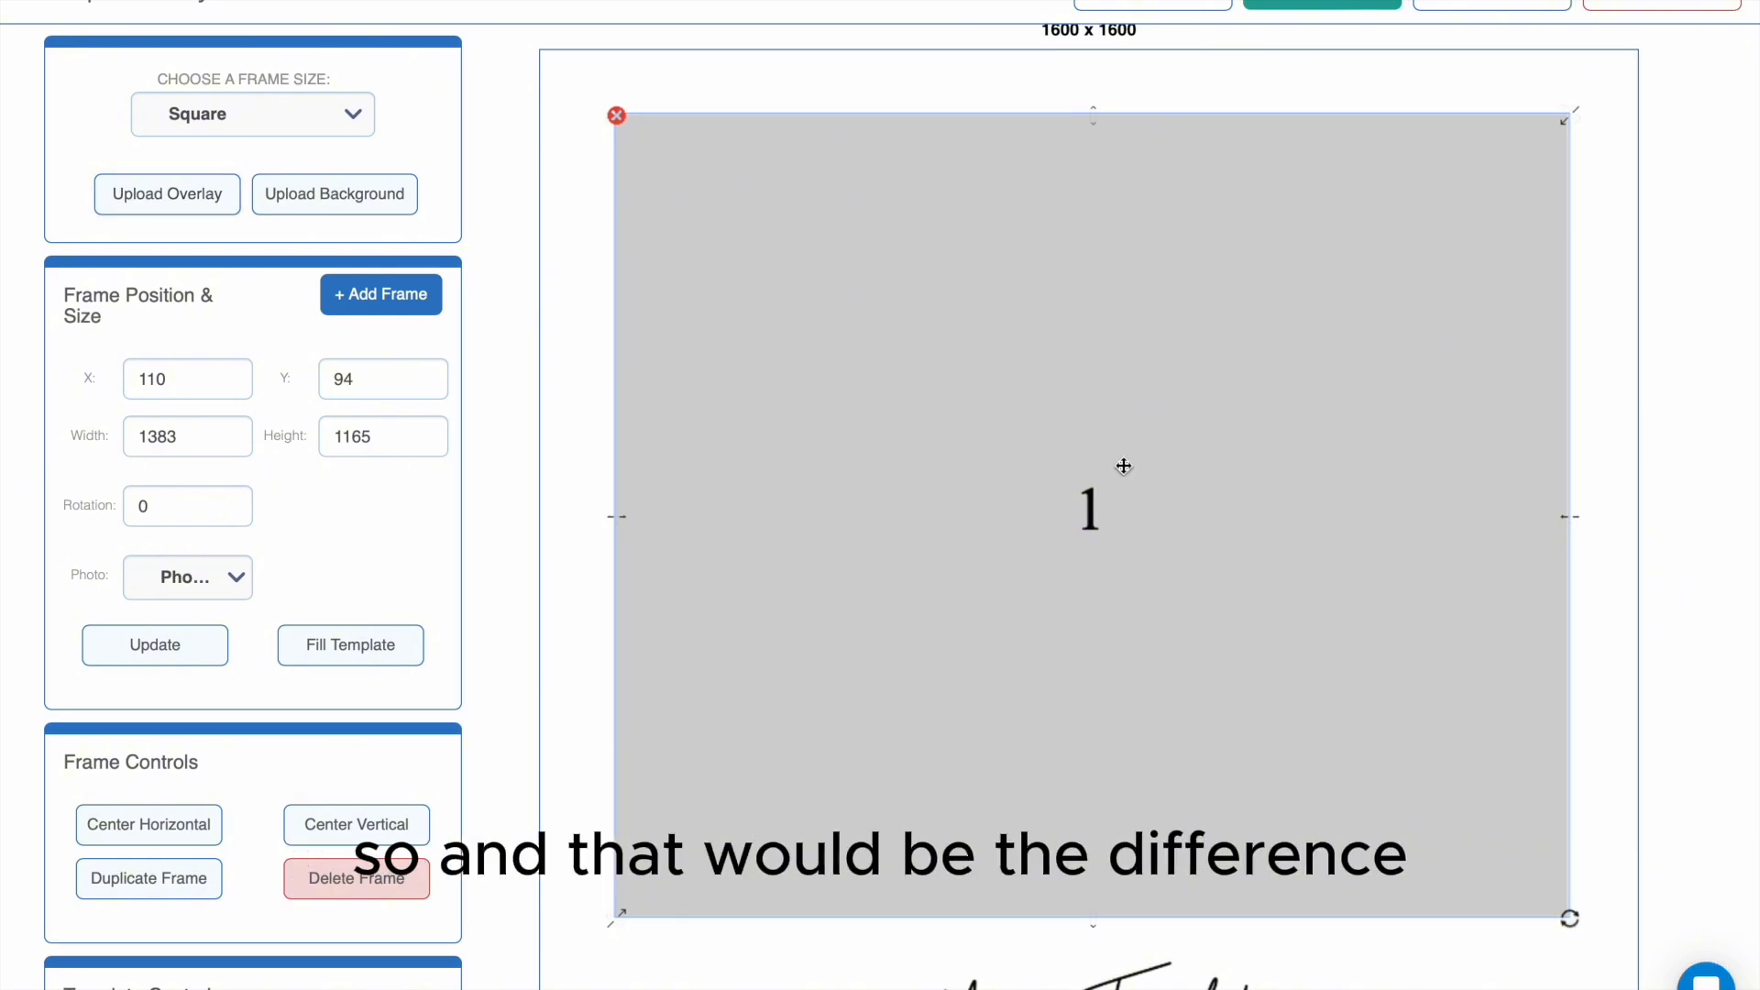
{"action": "scroll", "coordinate": [1122, 466], "scroll_direction": "down", "scroll_amount": 2}
{"action": "scroll", "coordinate": [1124, 468], "scroll_direction": "up", "scroll_amount": 3}
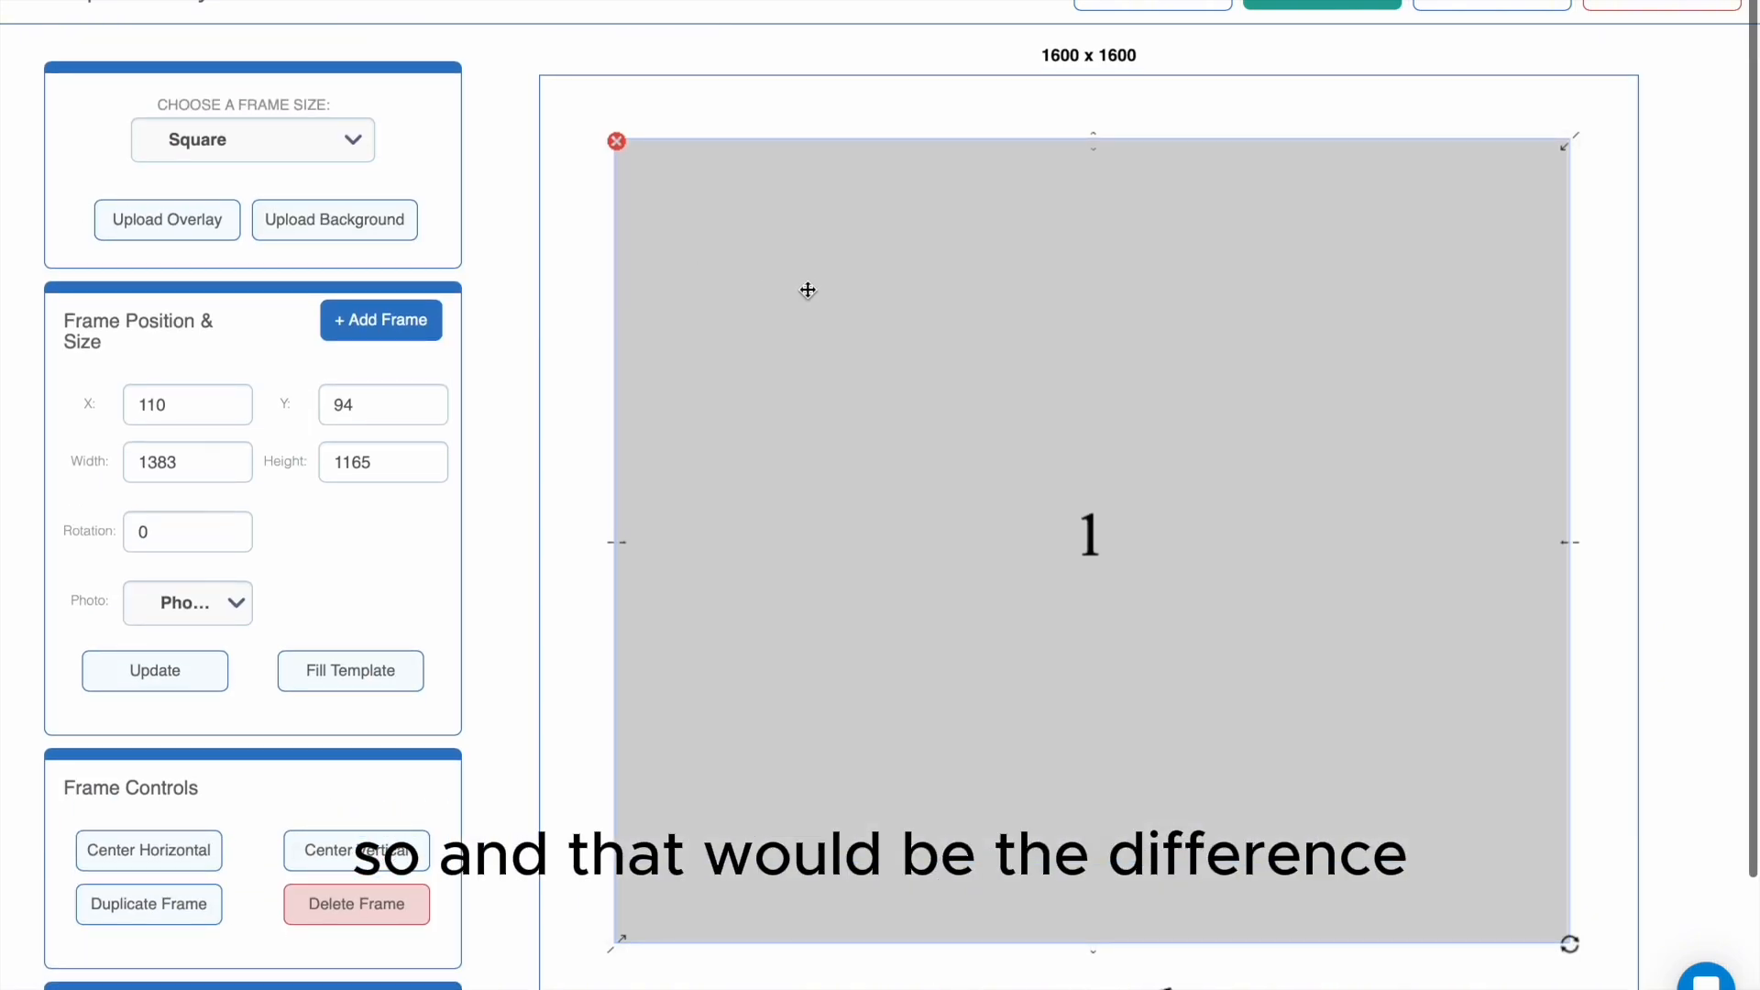
{"action": "left_click", "coordinate": [1176, 7]}
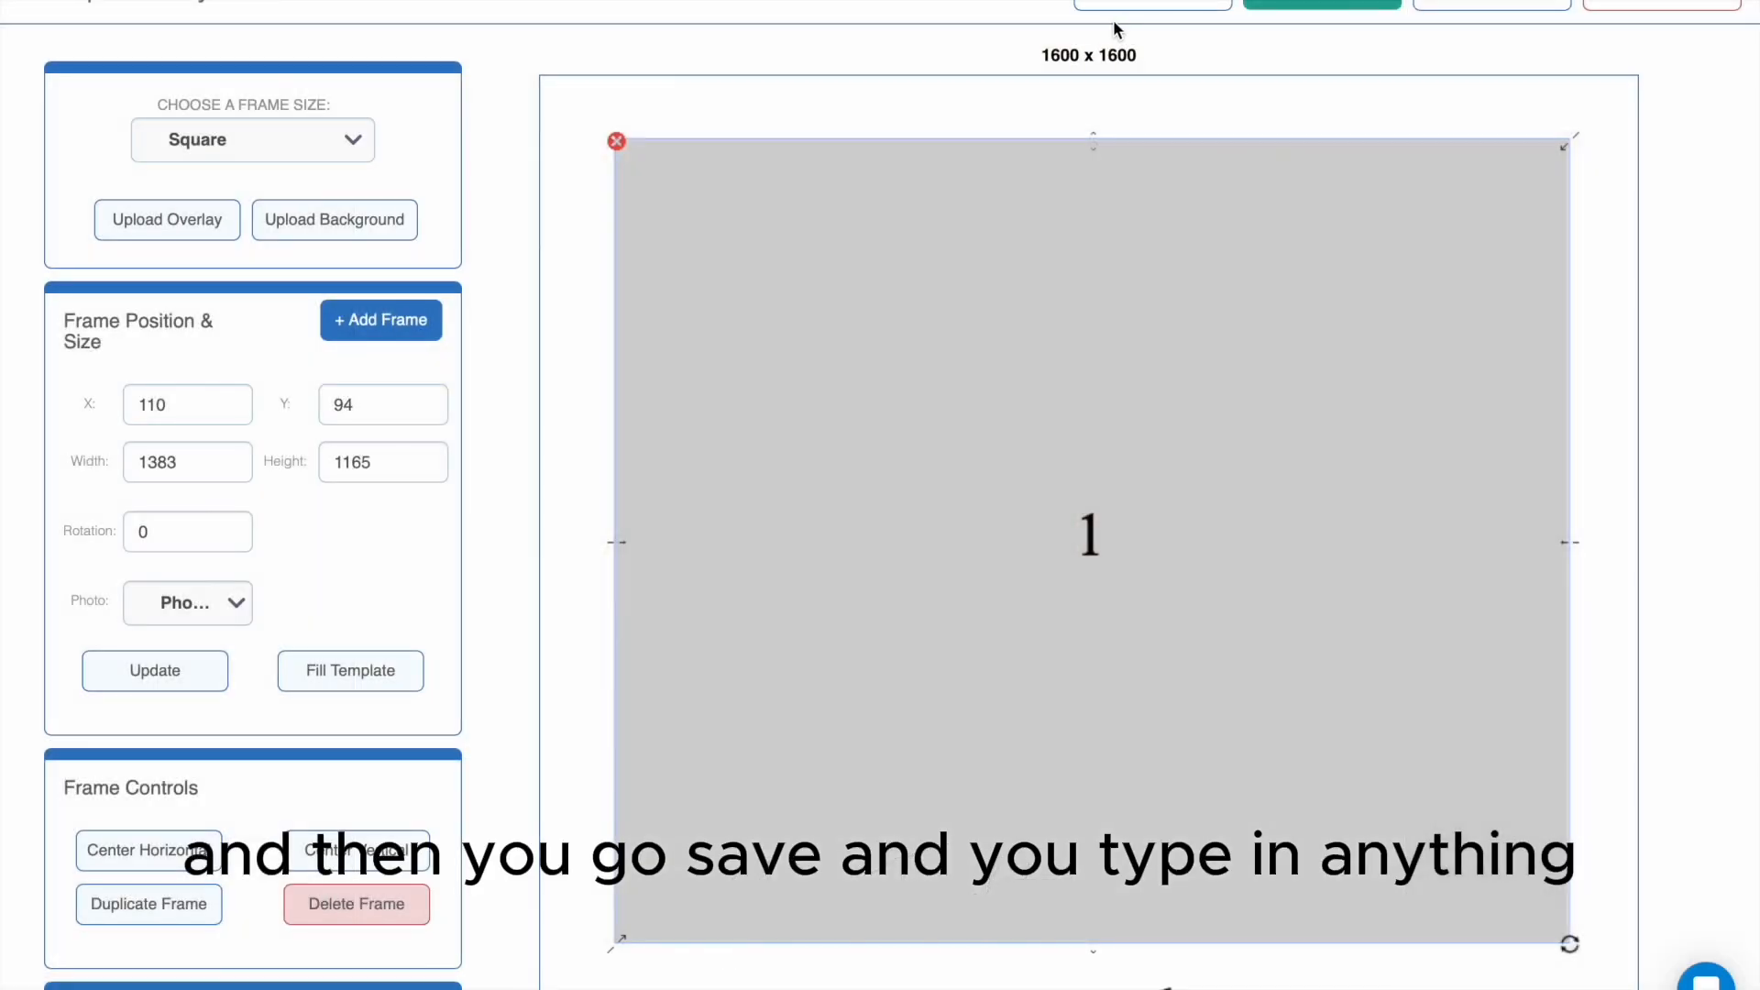
- Save the layout as "sample ph" with the Single Overlay template type and continue to the app experience settings
{"action": "left_click", "coordinate": [1152, 5]}
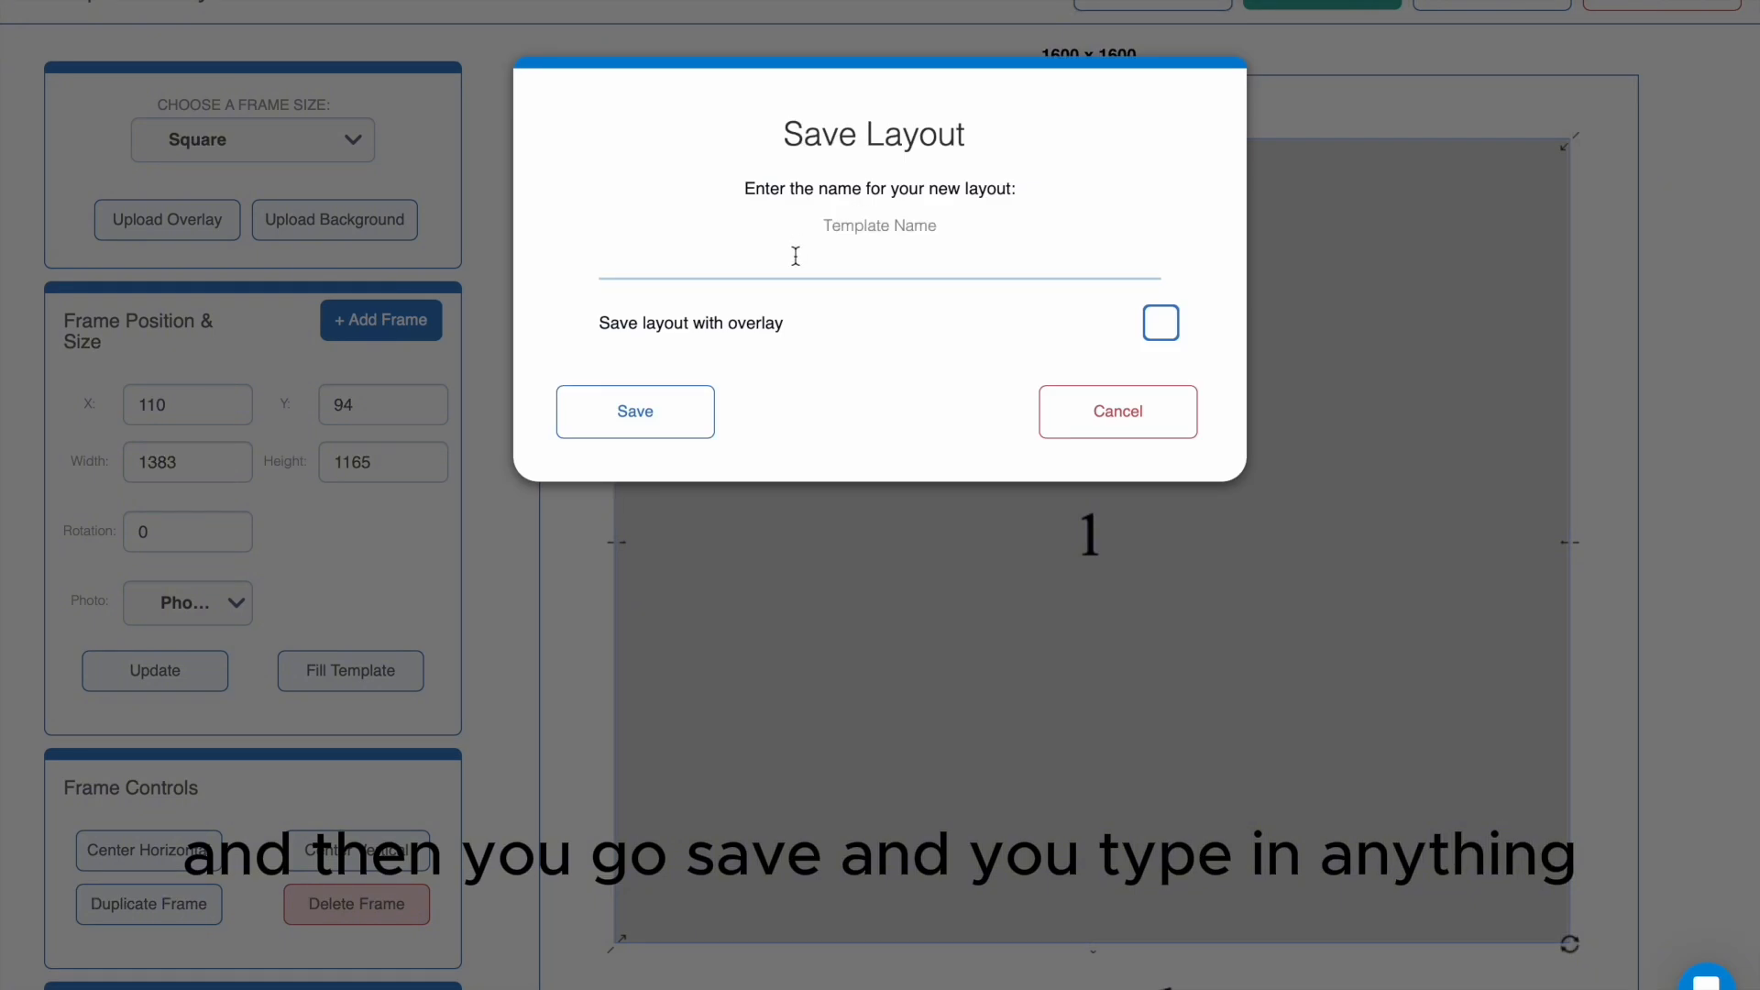
{"action": "left_click", "coordinate": [796, 255]}
{"action": "type", "text": "sa"}
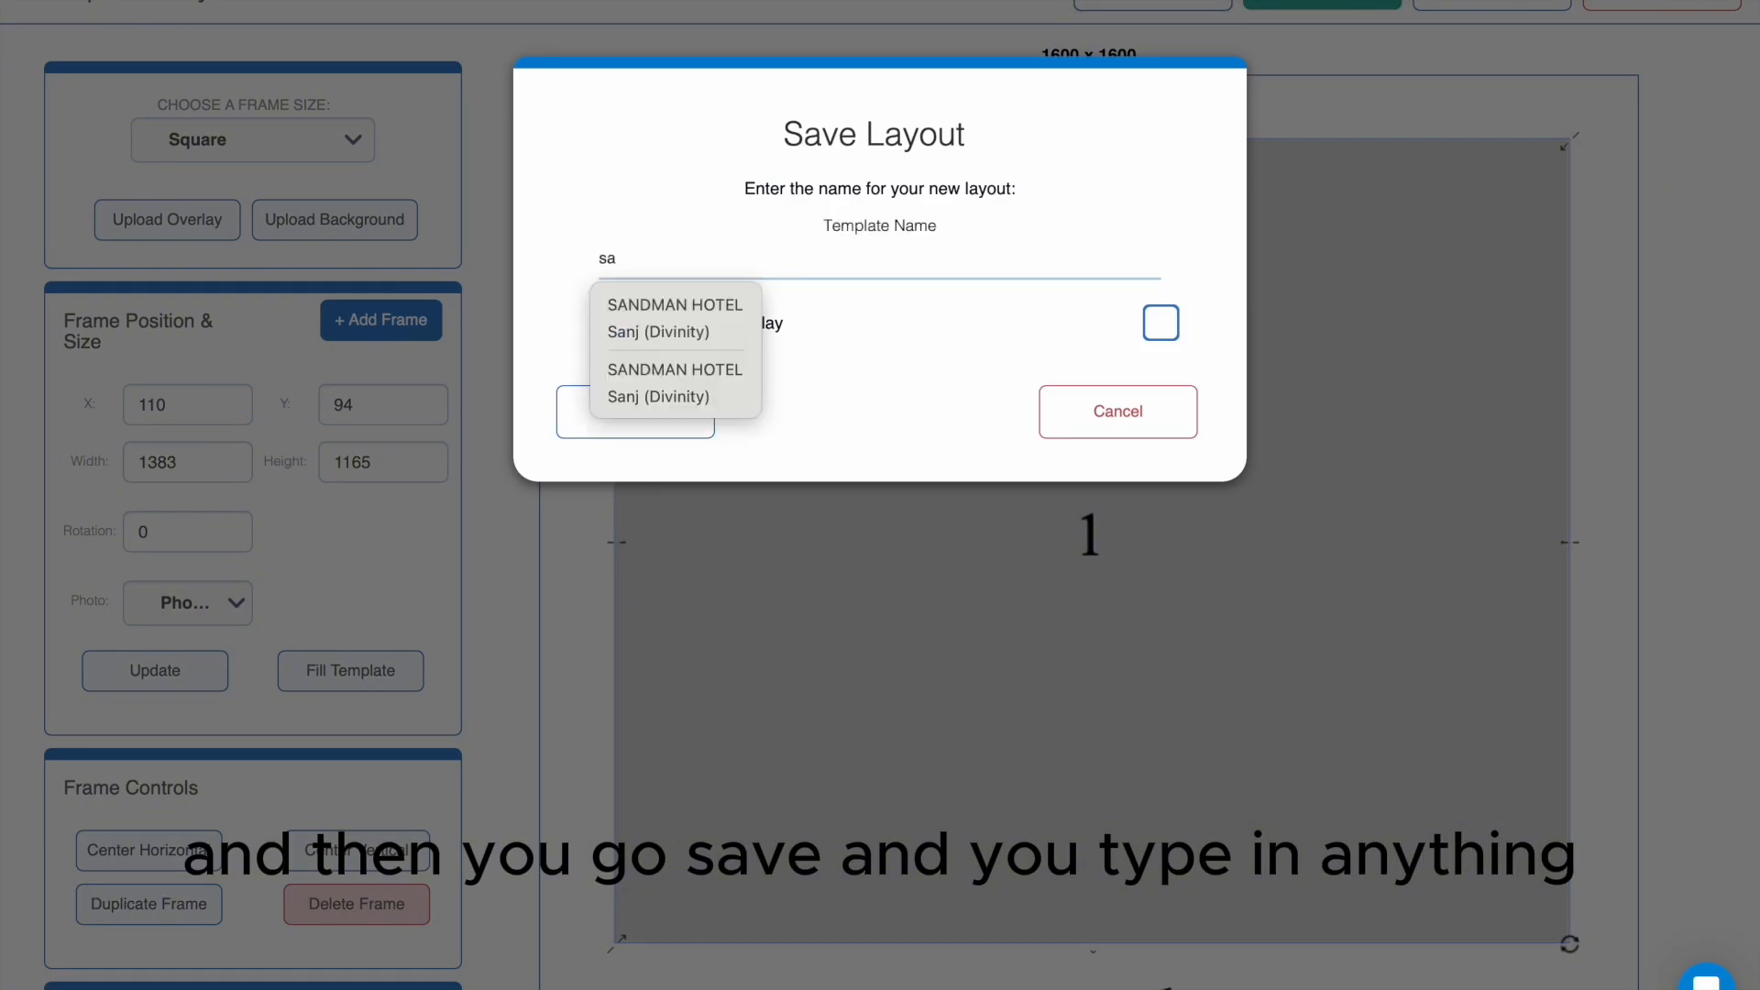
{"action": "type", "text": "mple photo"}
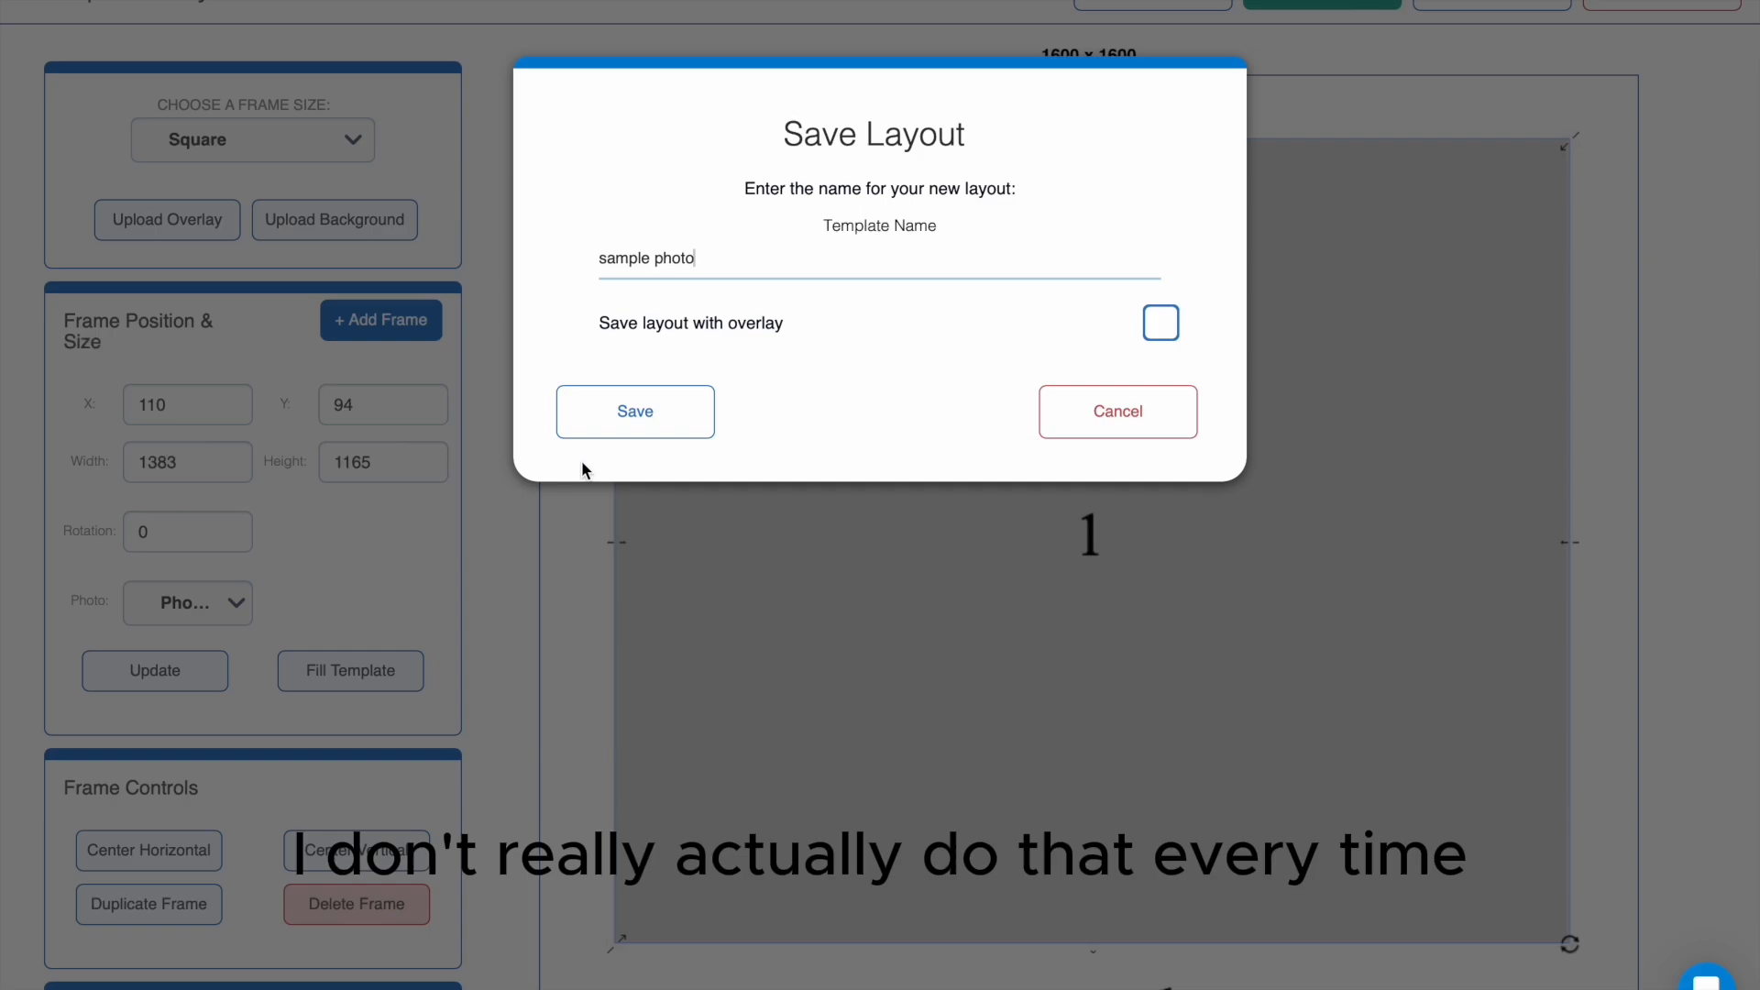
{"action": "left_click", "coordinate": [656, 425]}
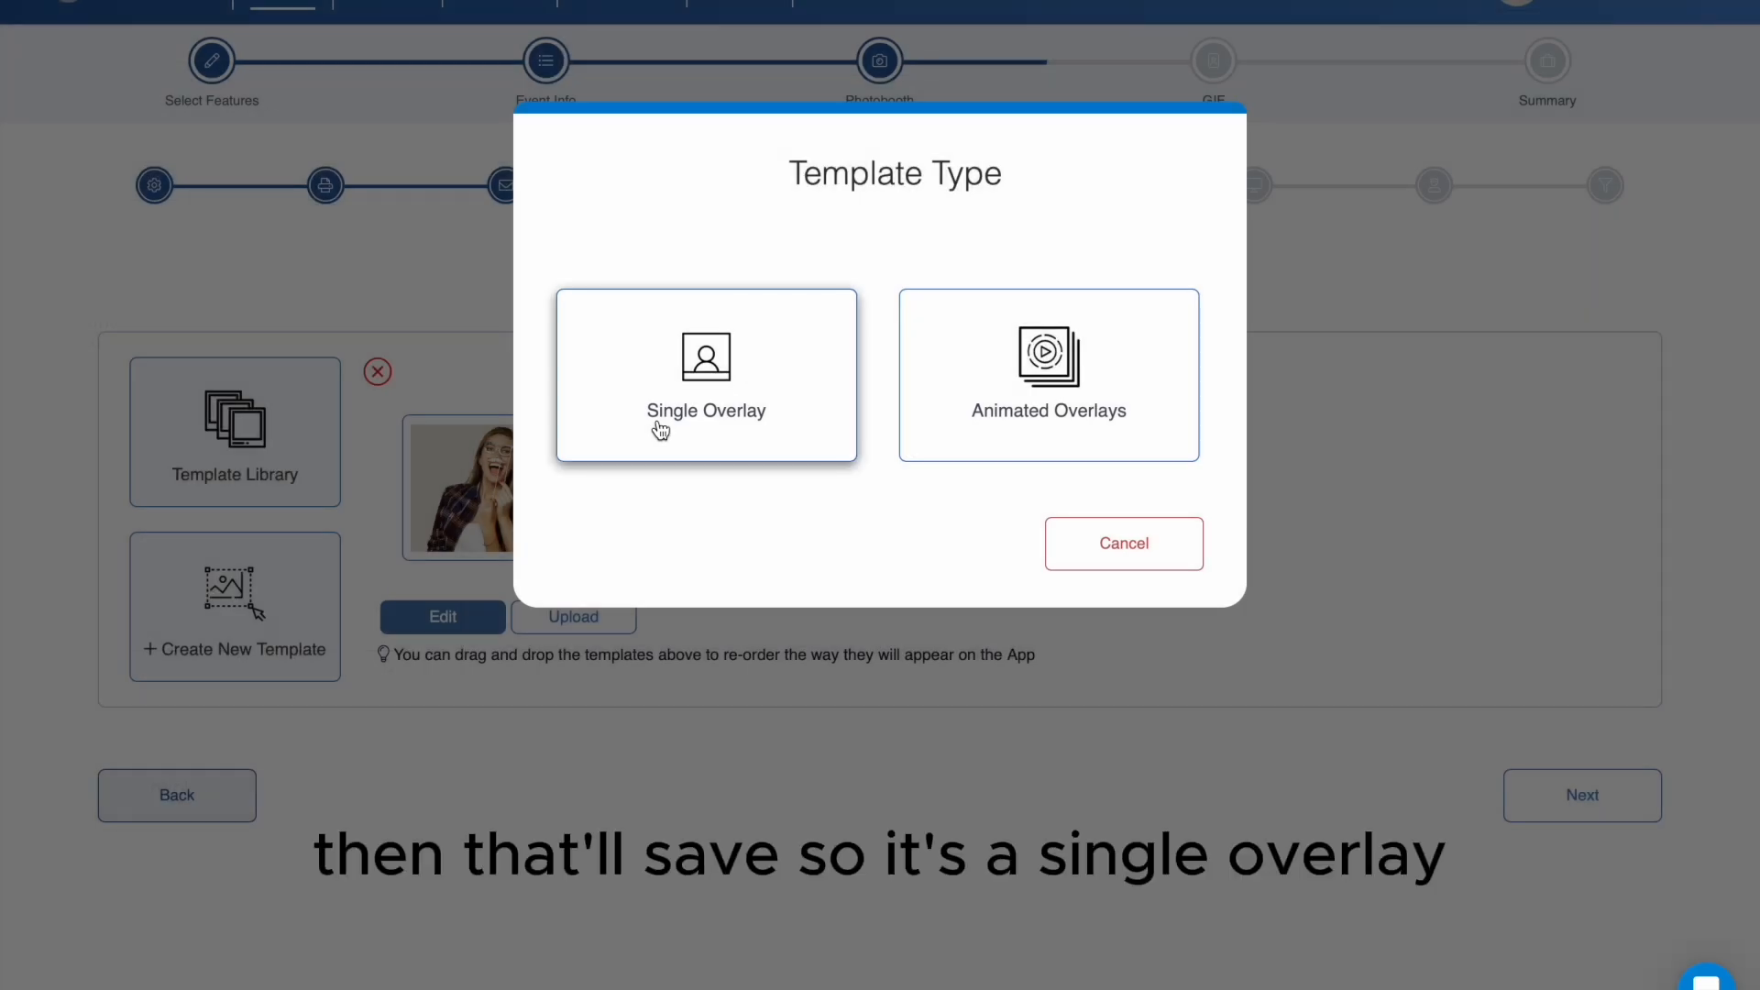
{"action": "left_click", "coordinate": [704, 425]}
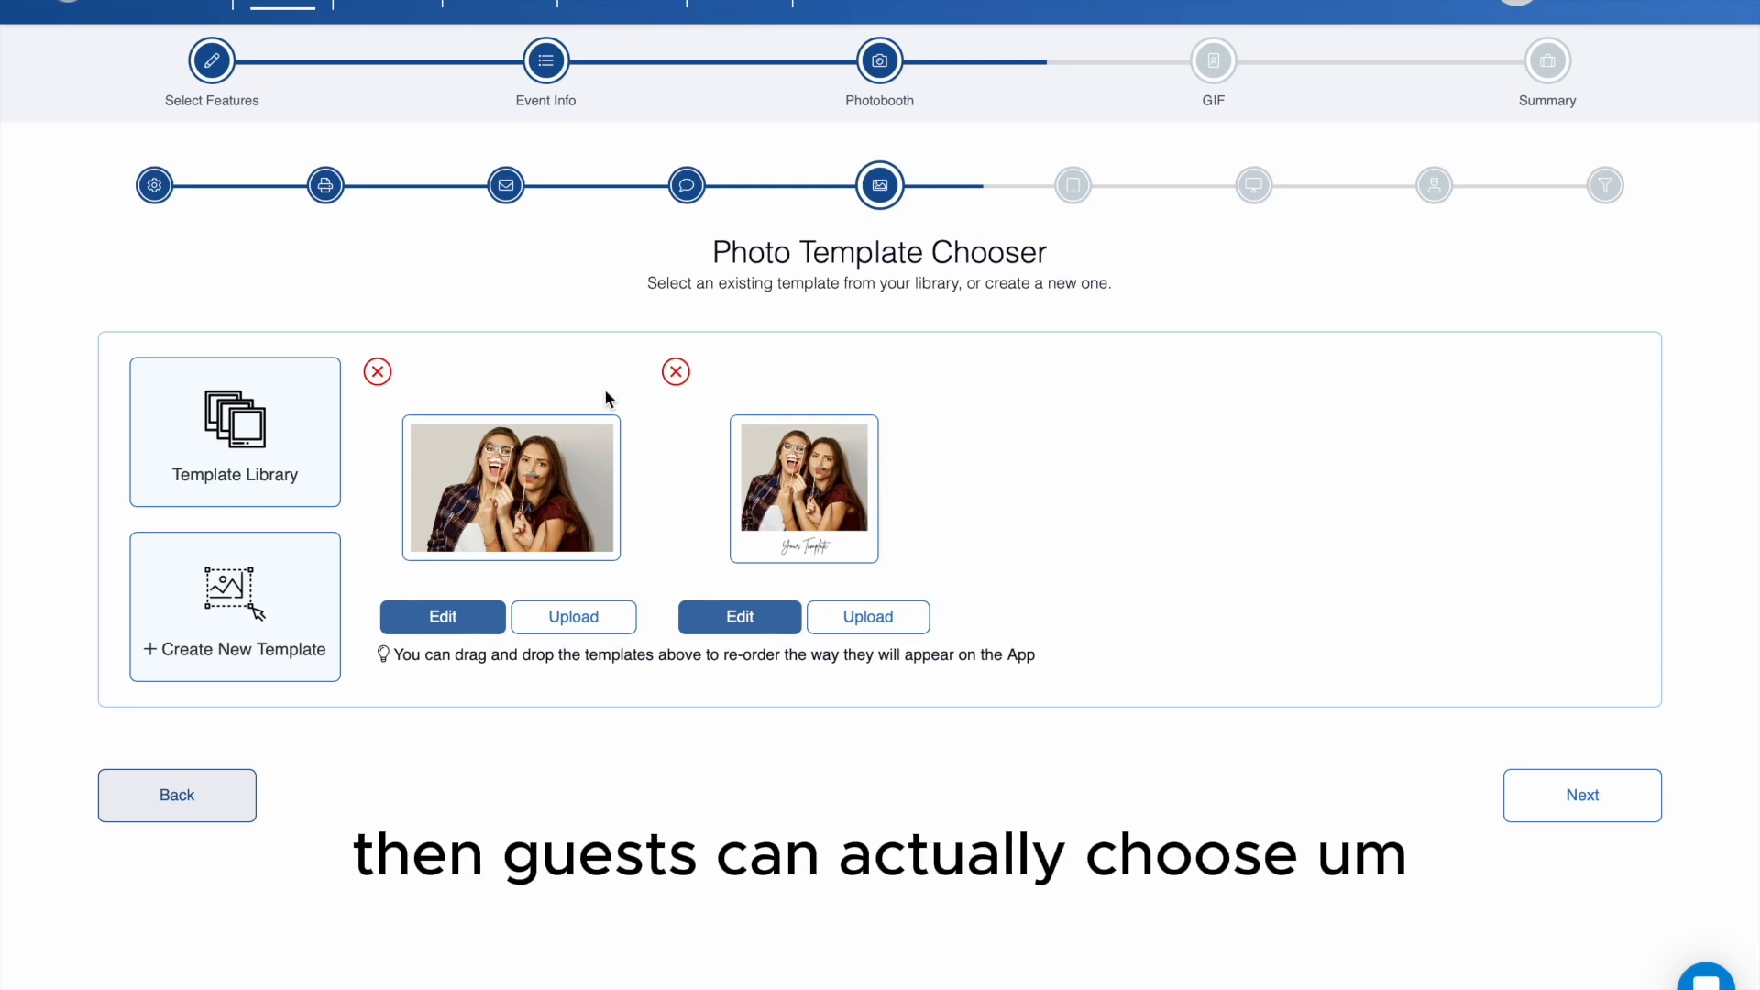
{"action": "left_click", "coordinate": [1597, 816]}
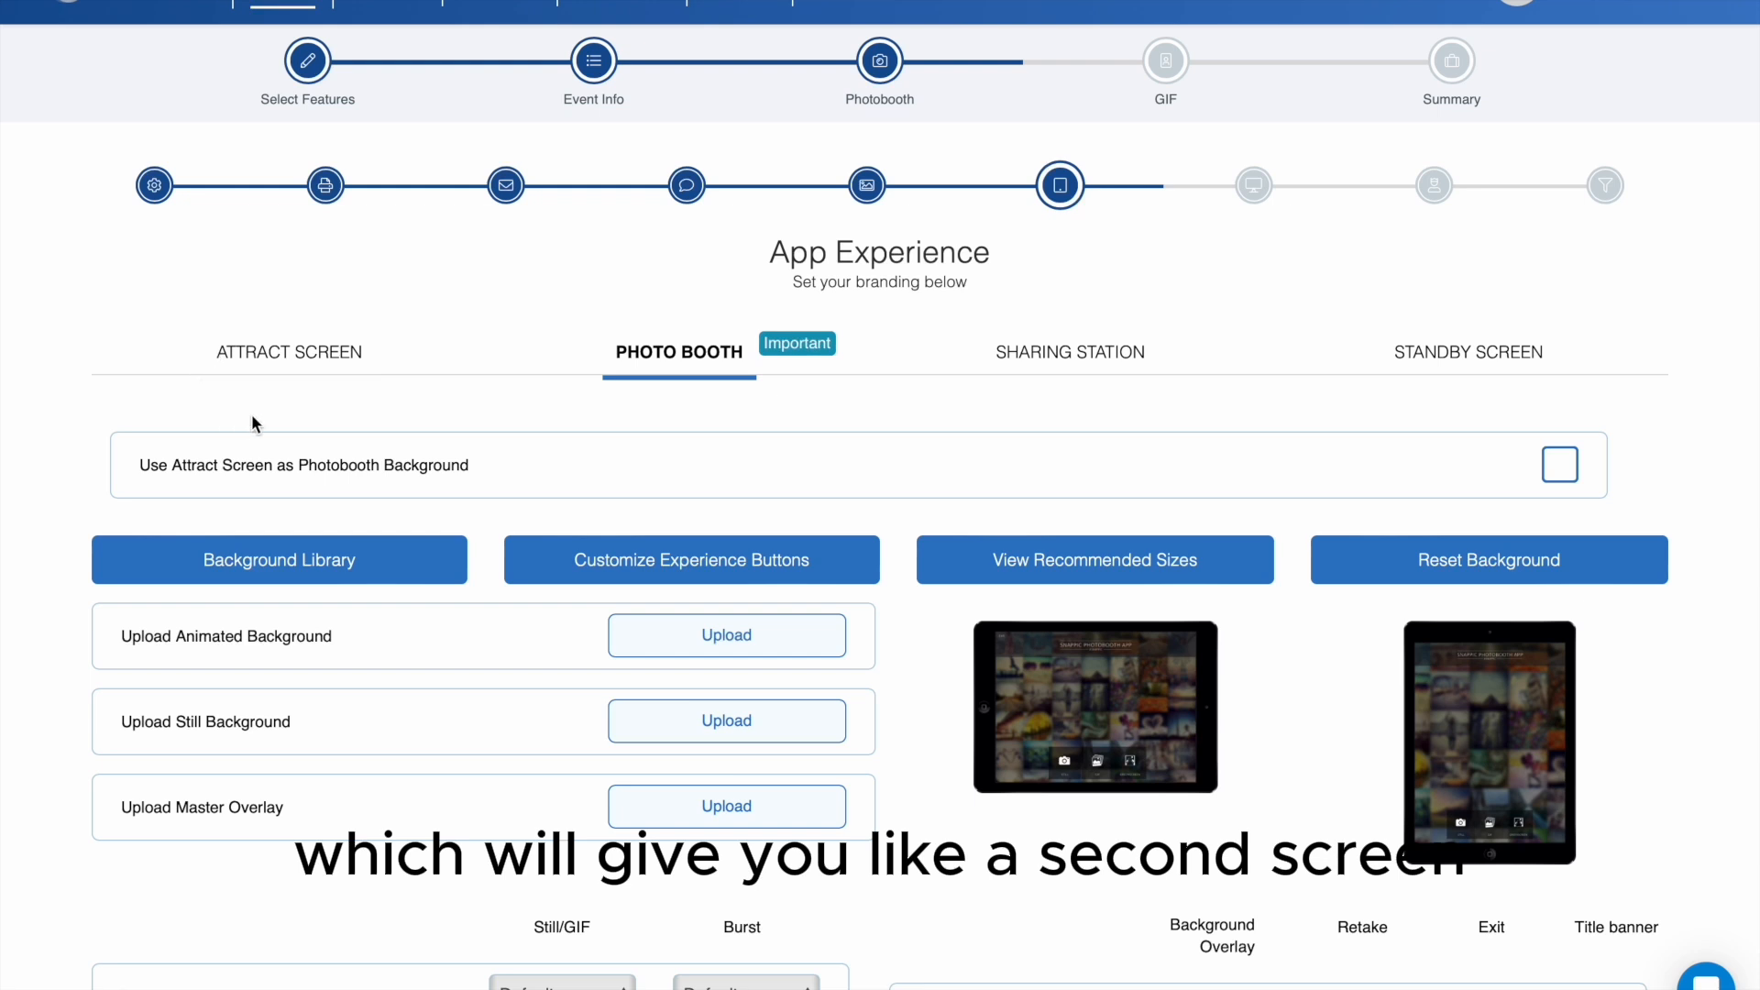
- Set the photo booth screen's background to the orange "Tap to Start" design from the background library
{"action": "mouse_move", "coordinate": [799, 346]}
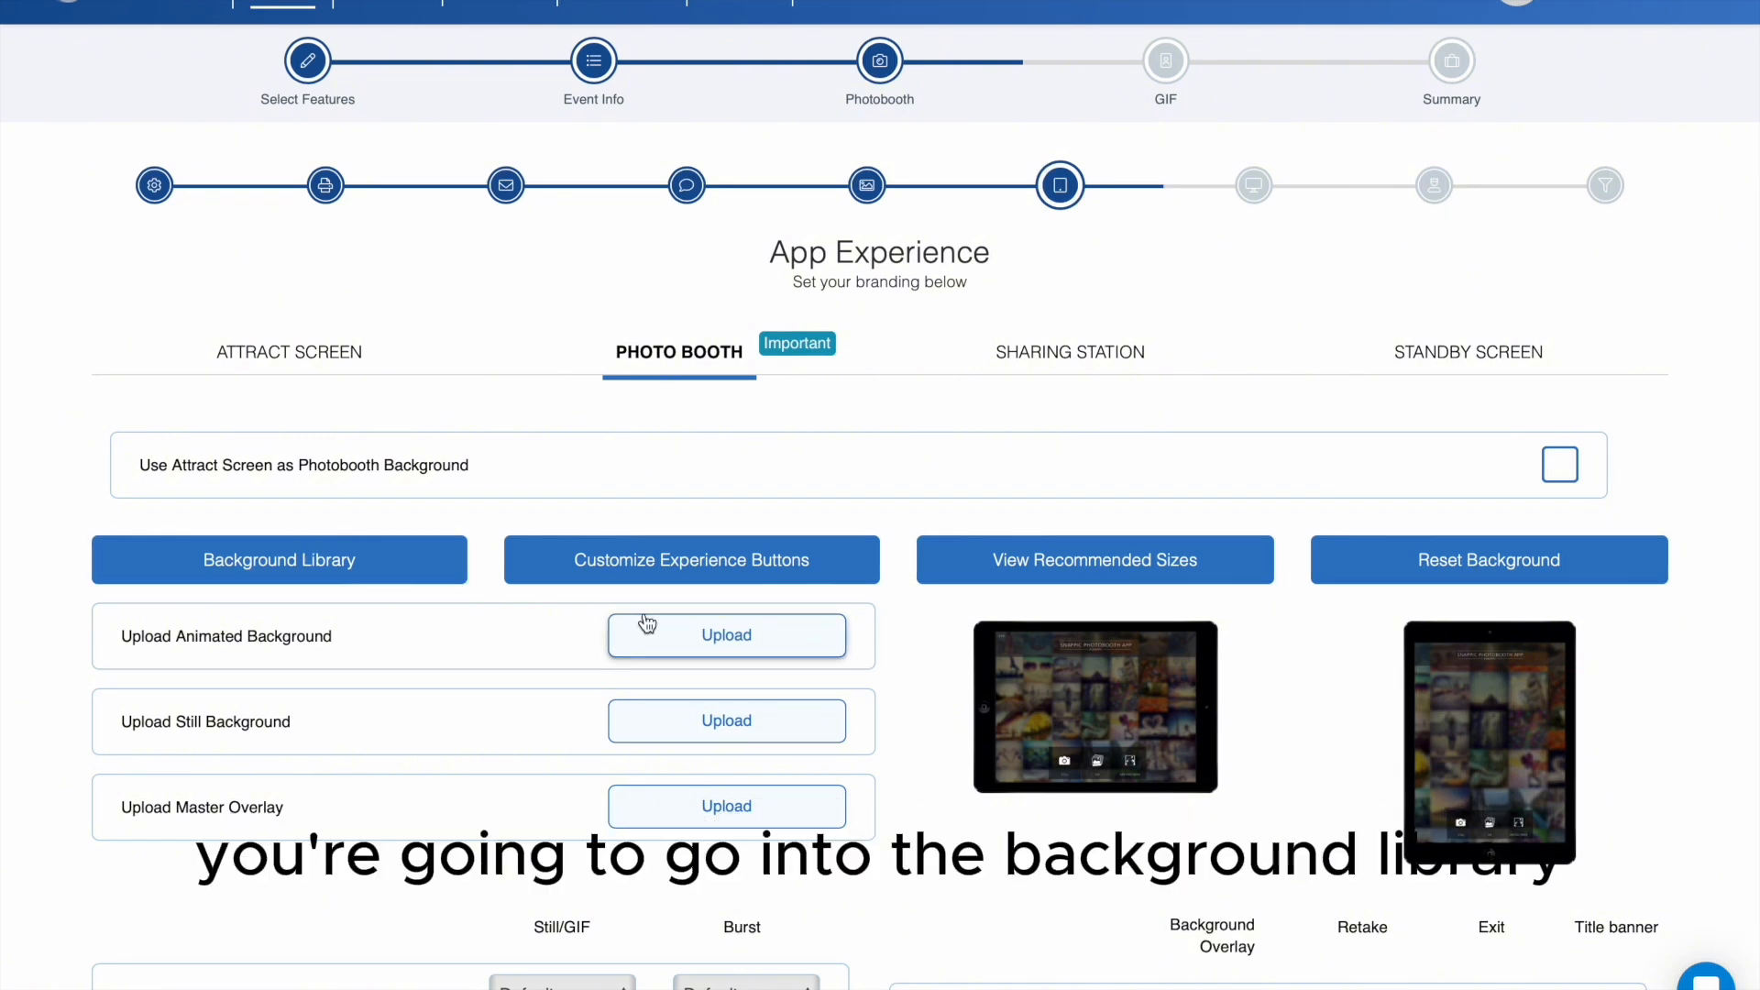
{"action": "left_click", "coordinate": [362, 572]}
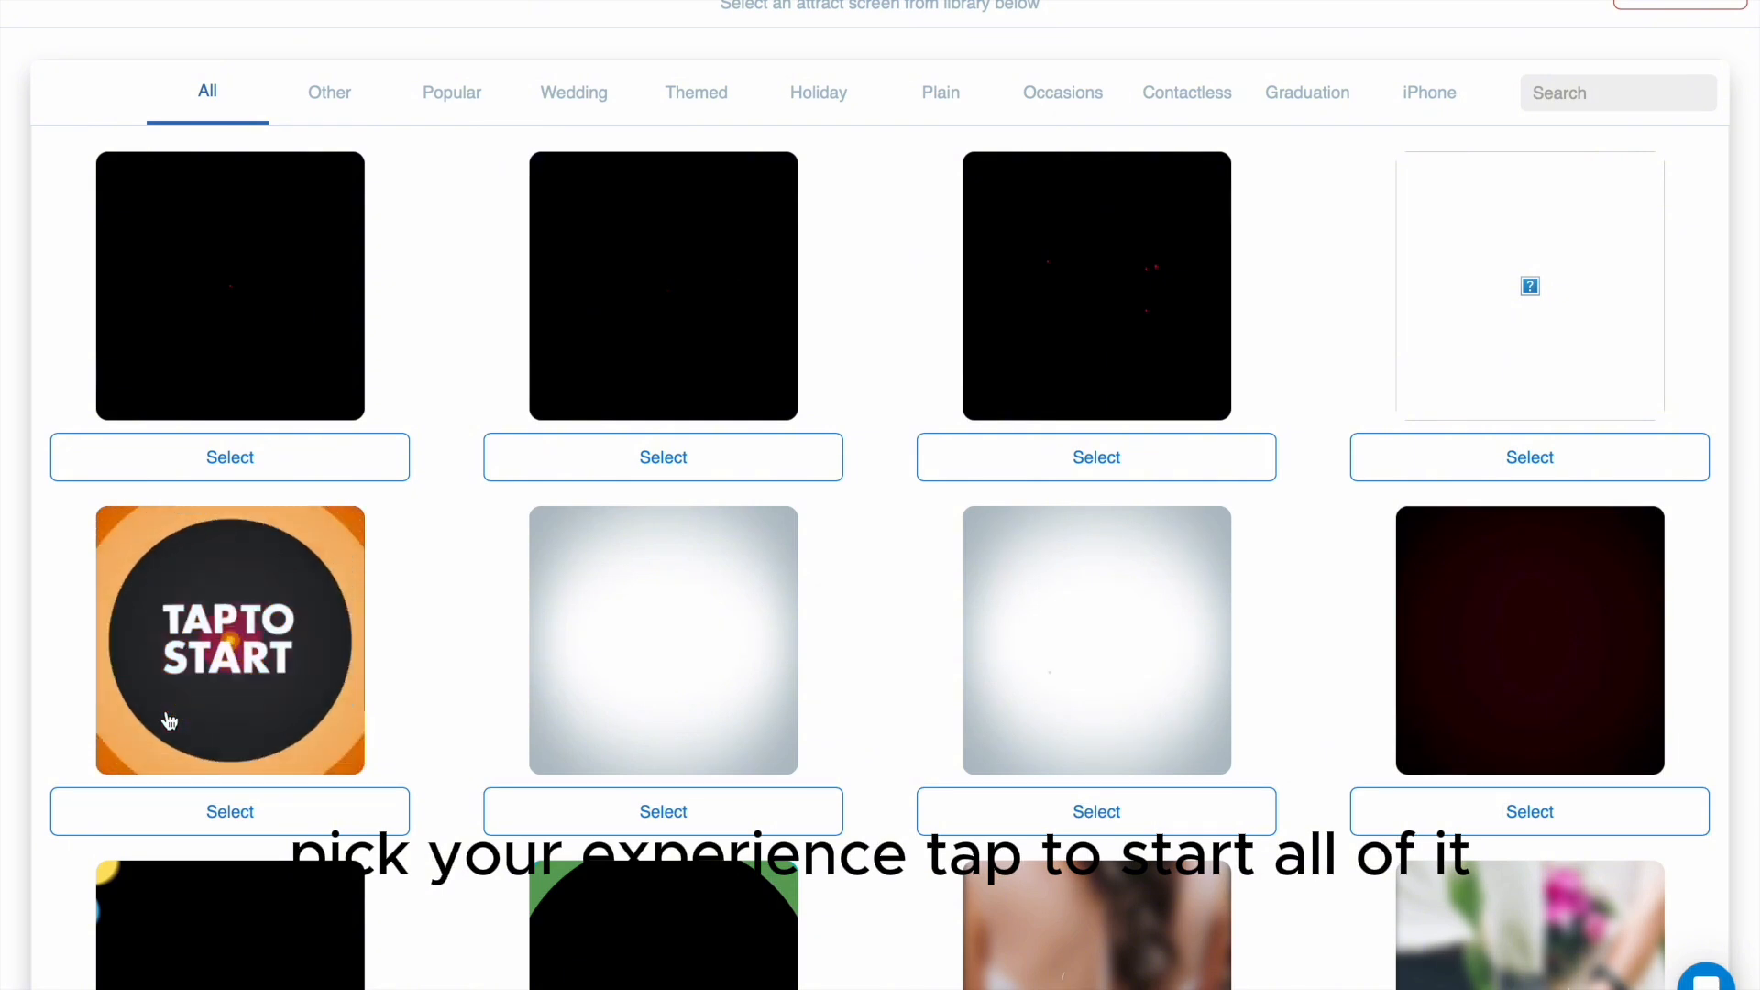
{"action": "left_click", "coordinate": [291, 806]}
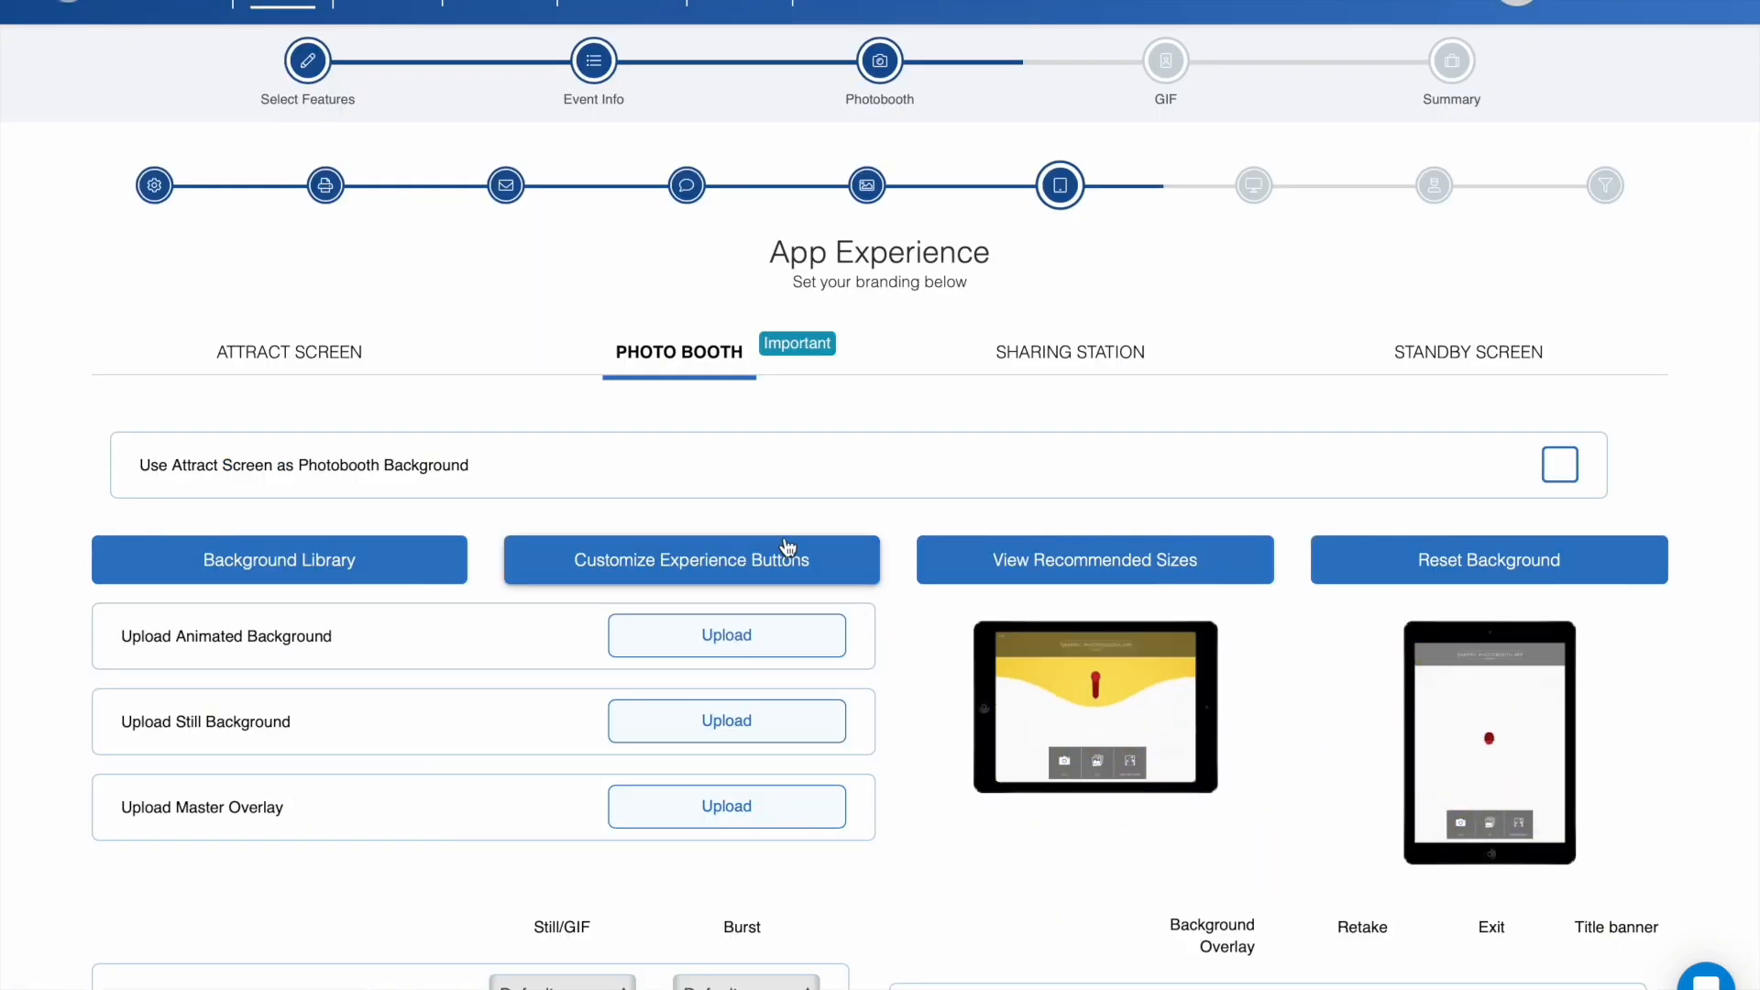
- Set the sharing station's attract screen to the Plain design with a glowing blue ring and continue to the minisite settings
{"action": "left_click", "coordinate": [1070, 353]}
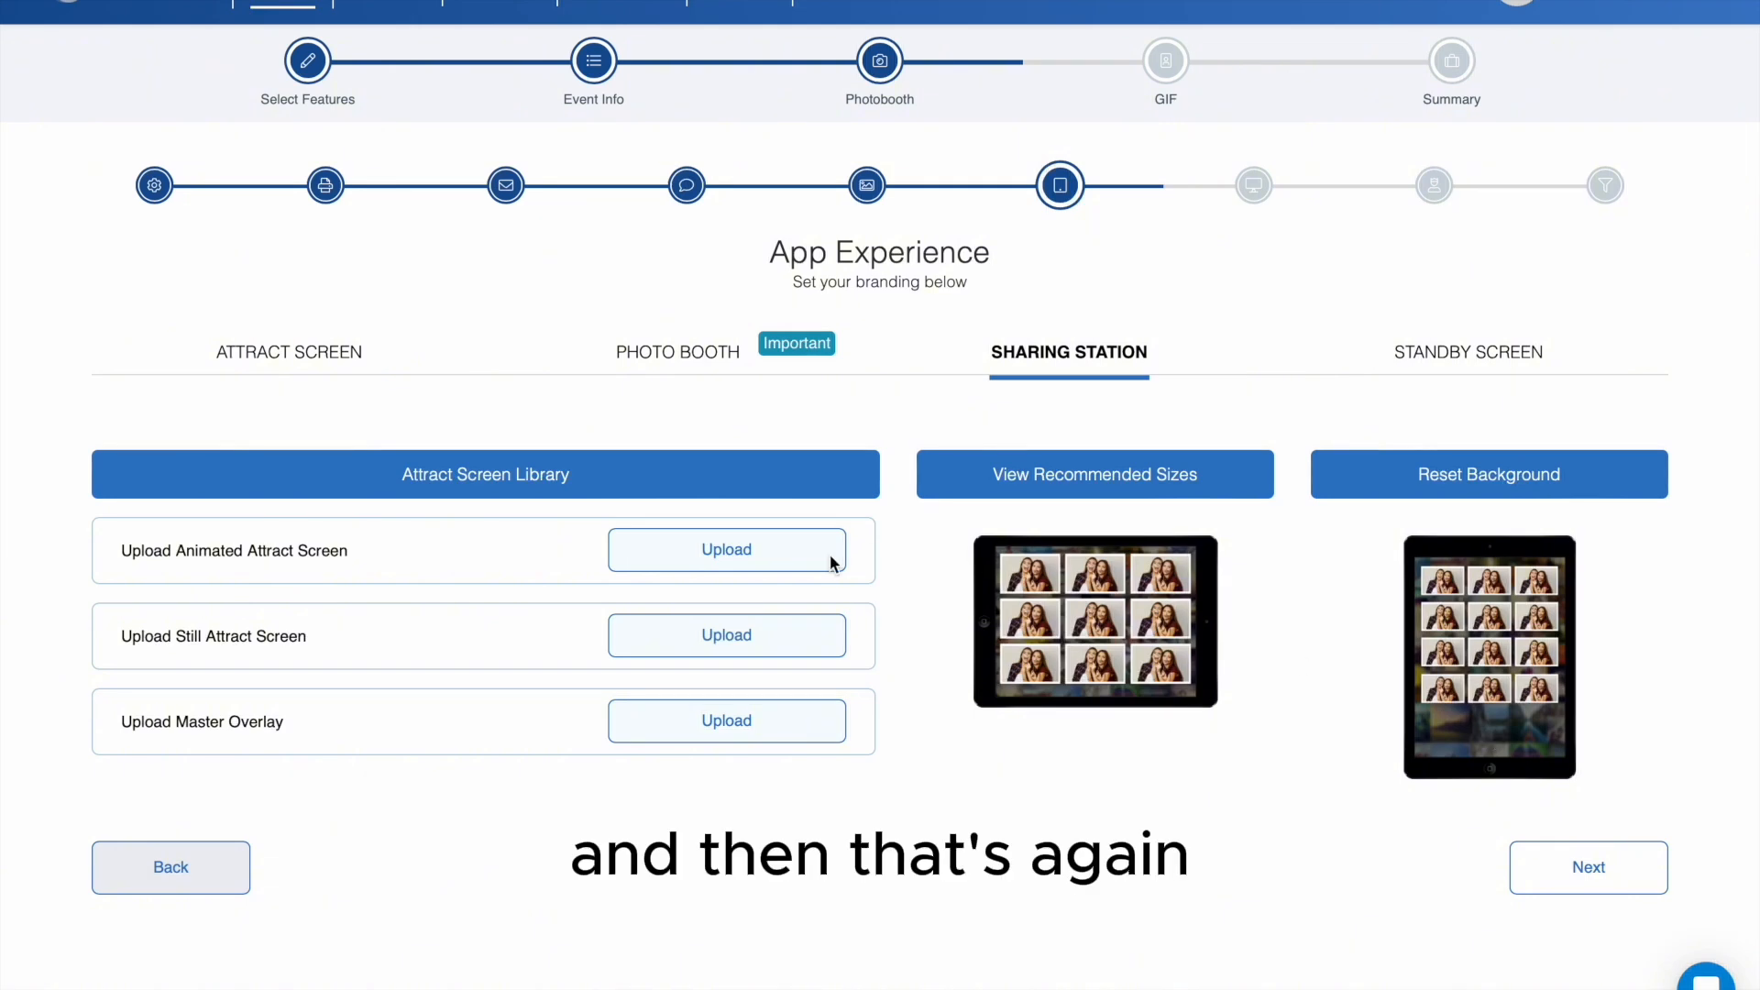
{"action": "left_click", "coordinate": [607, 490]}
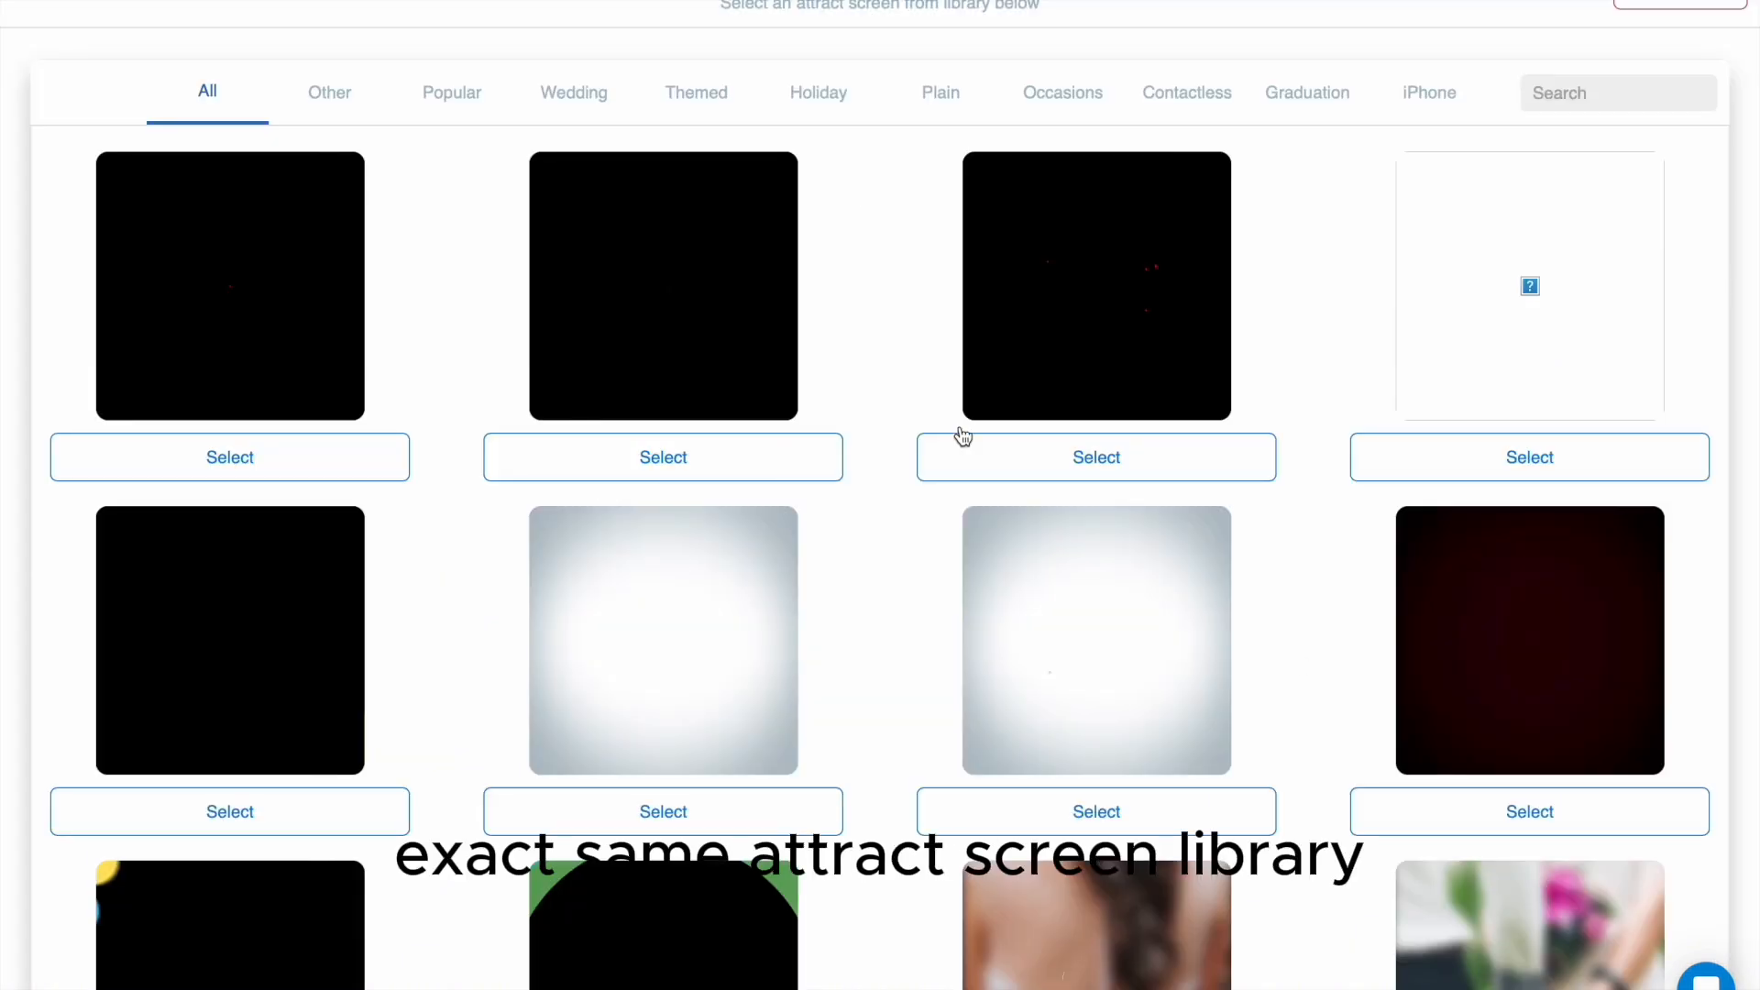
{"action": "left_click", "coordinate": [947, 110]}
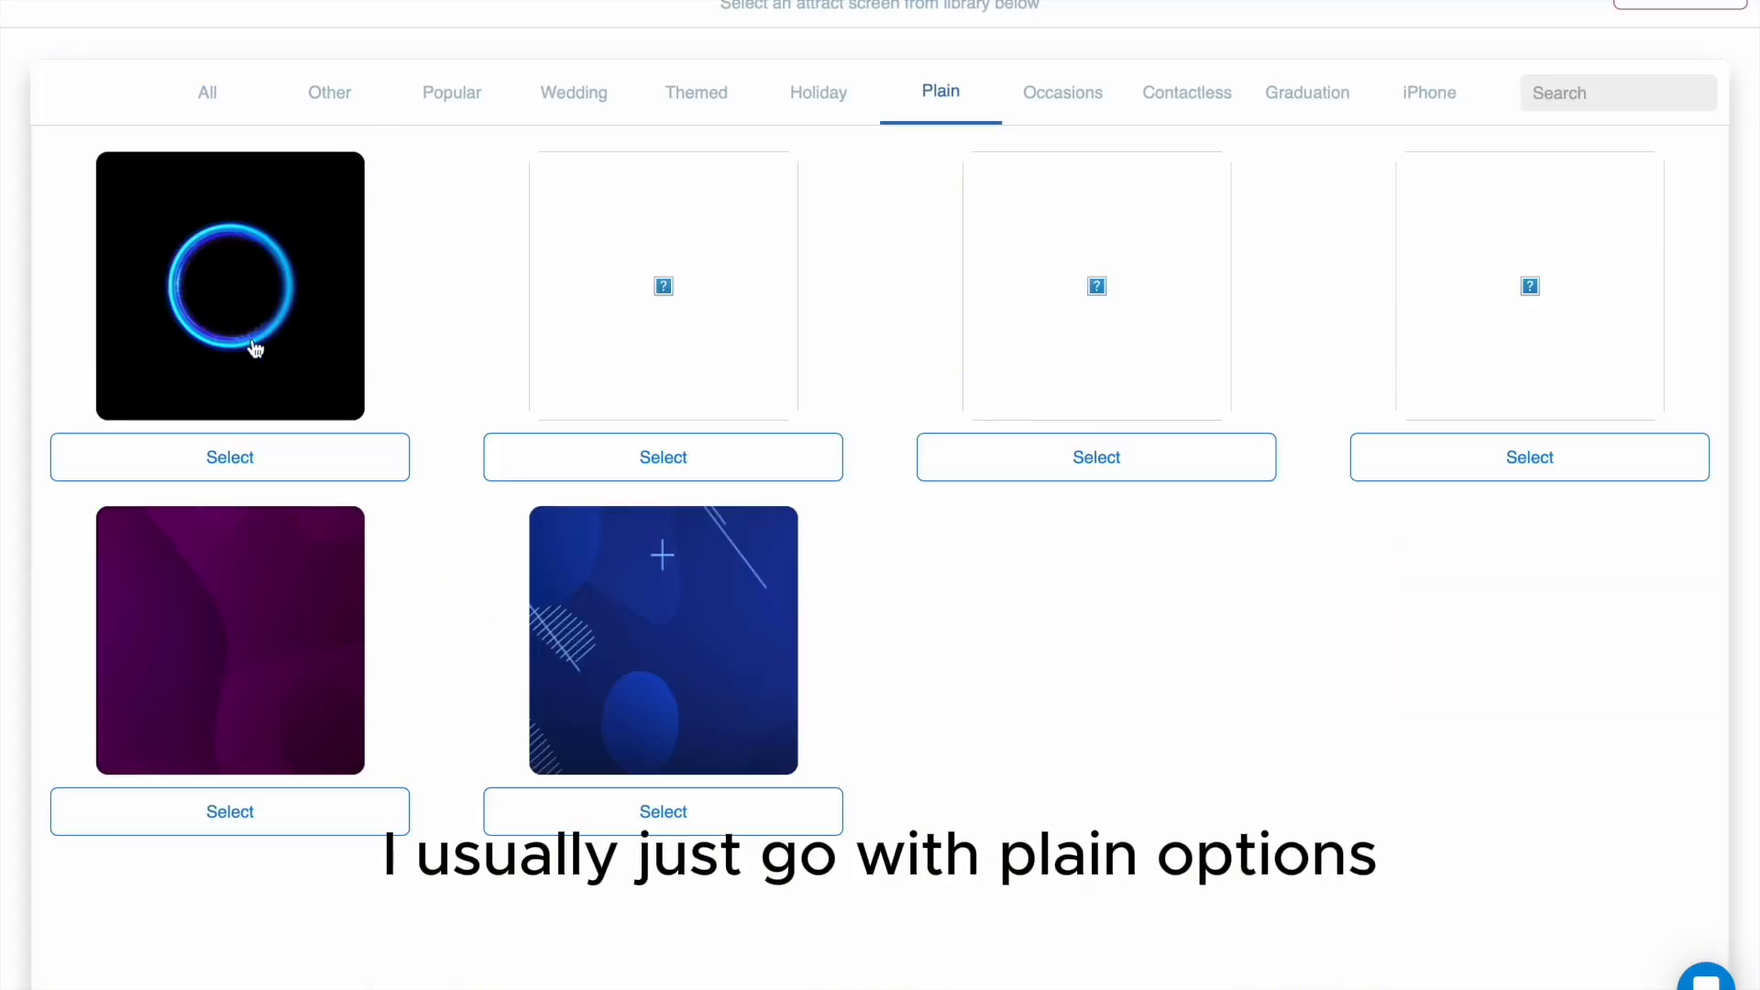
{"action": "left_click", "coordinate": [268, 456]}
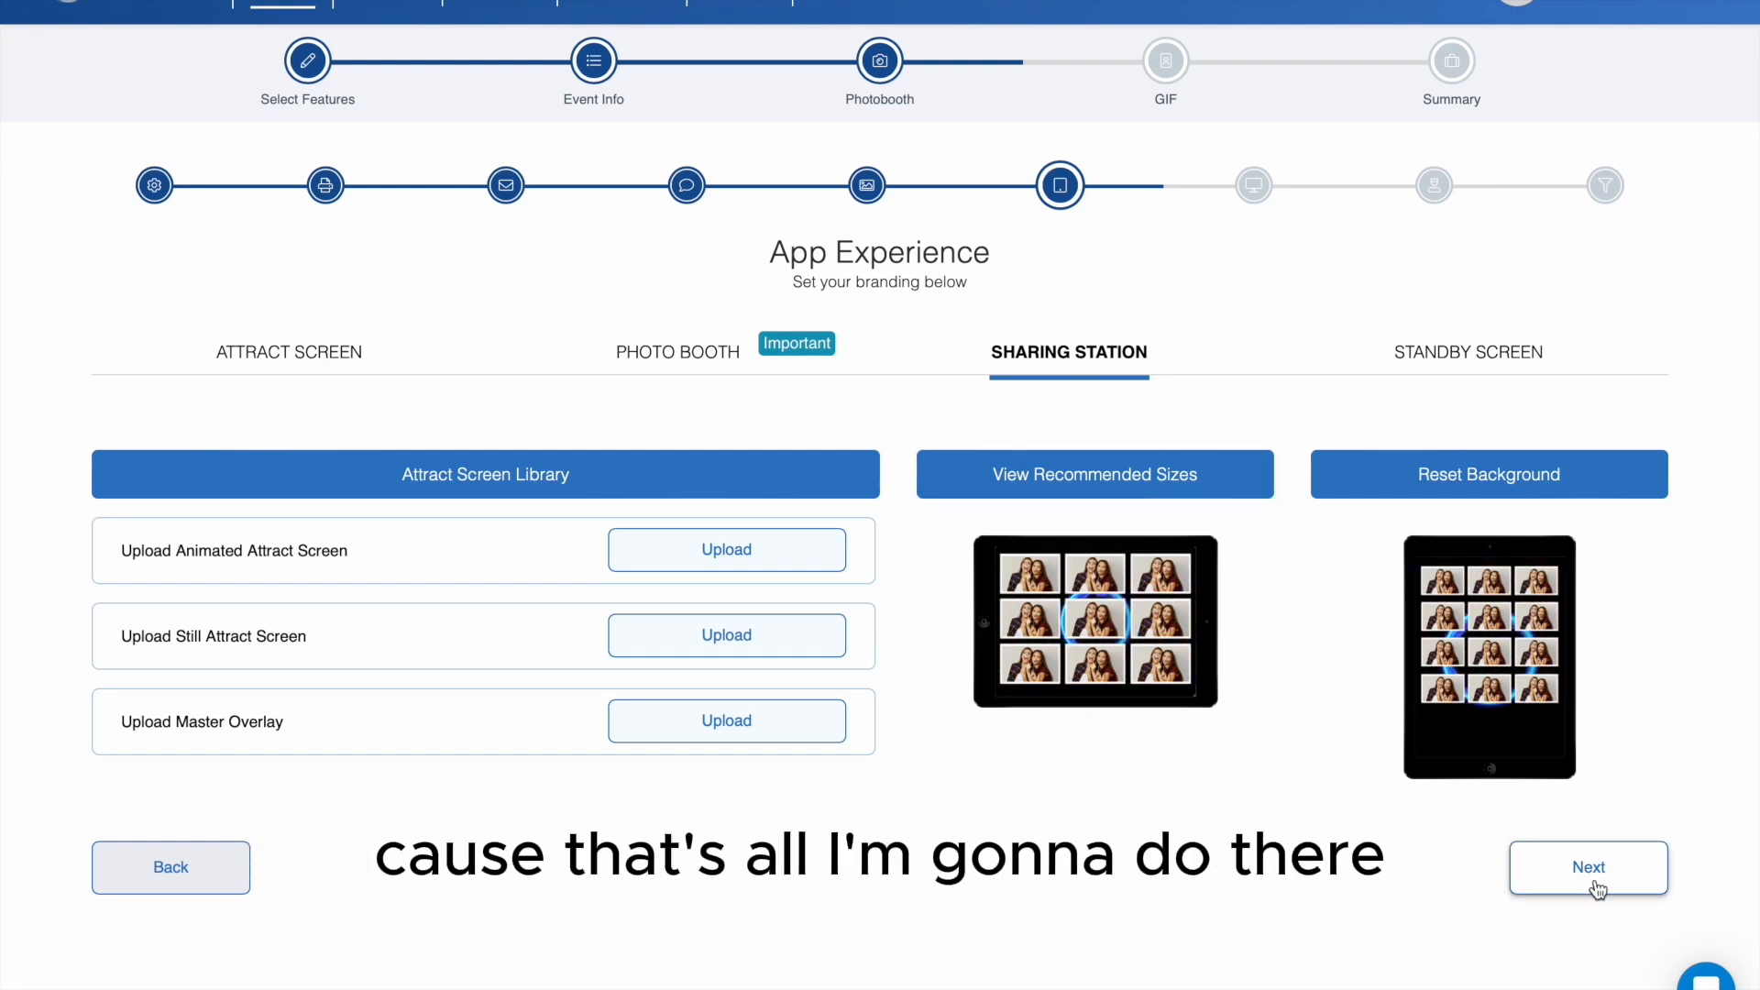
{"action": "left_click", "coordinate": [1570, 871]}
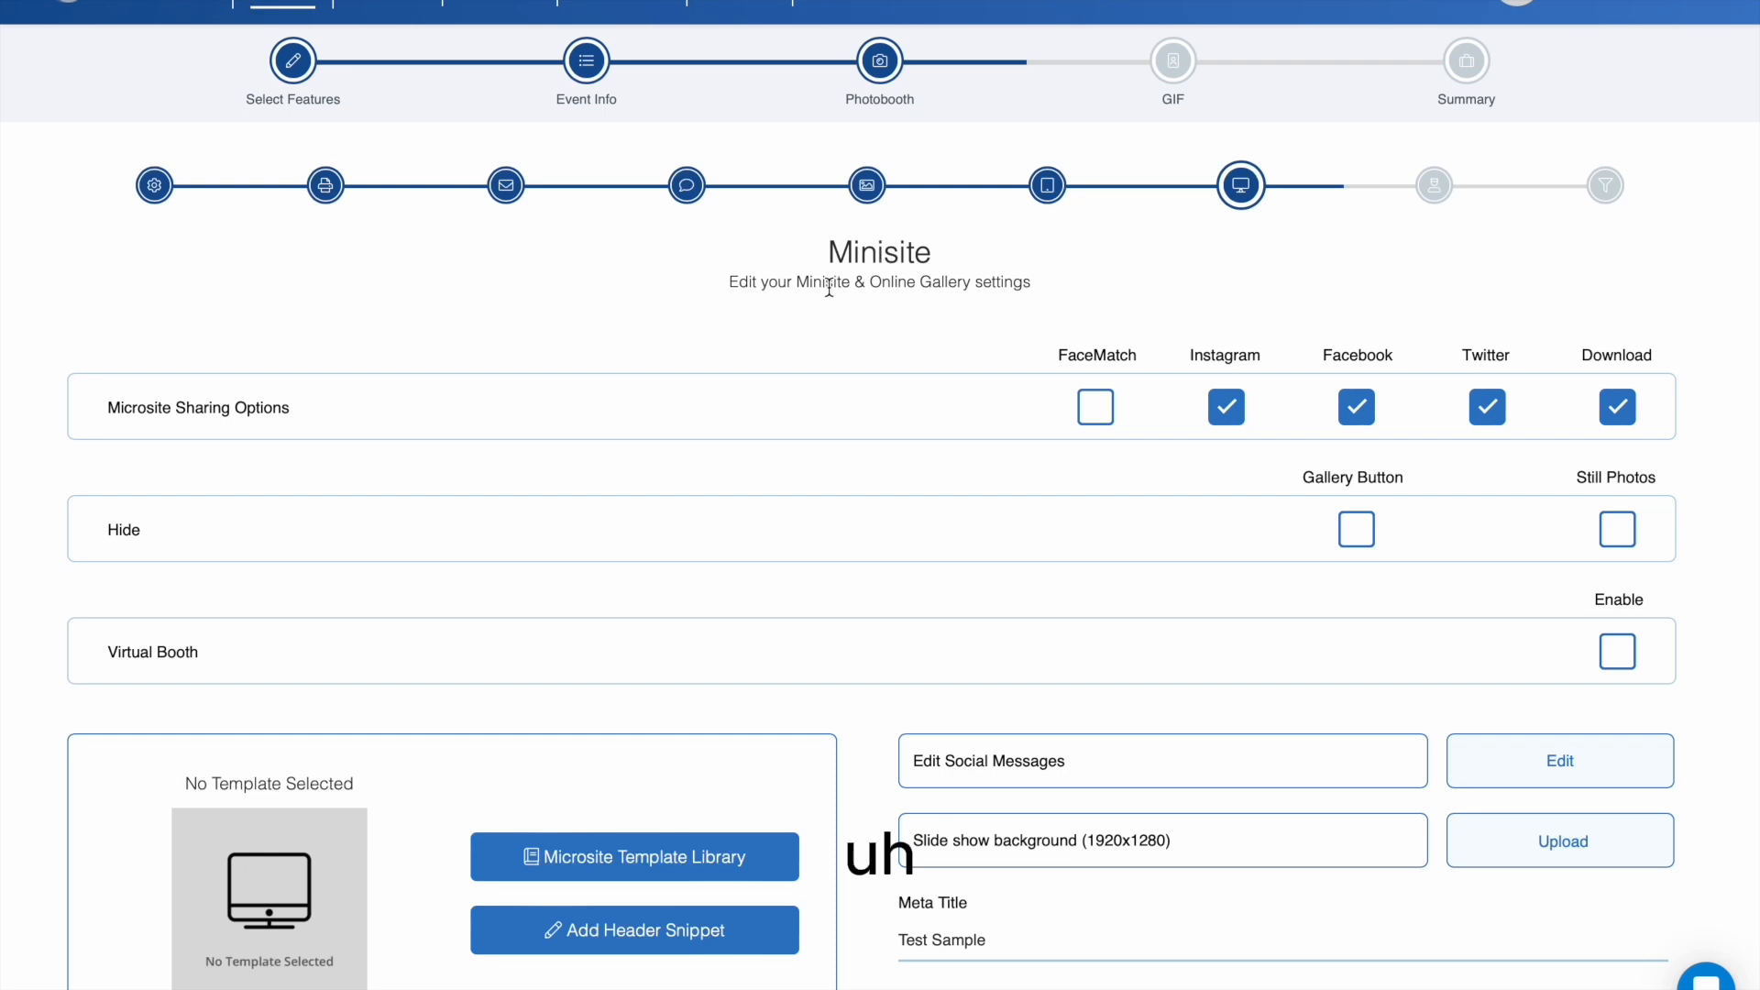
- Apply the standard Barcelona template to the microsite, keeping its default elements
{"action": "scroll", "coordinate": [871, 385], "scroll_direction": "down", "scroll_amount": 1}
{"action": "scroll", "coordinate": [869, 386], "scroll_direction": "down", "scroll_amount": 2}
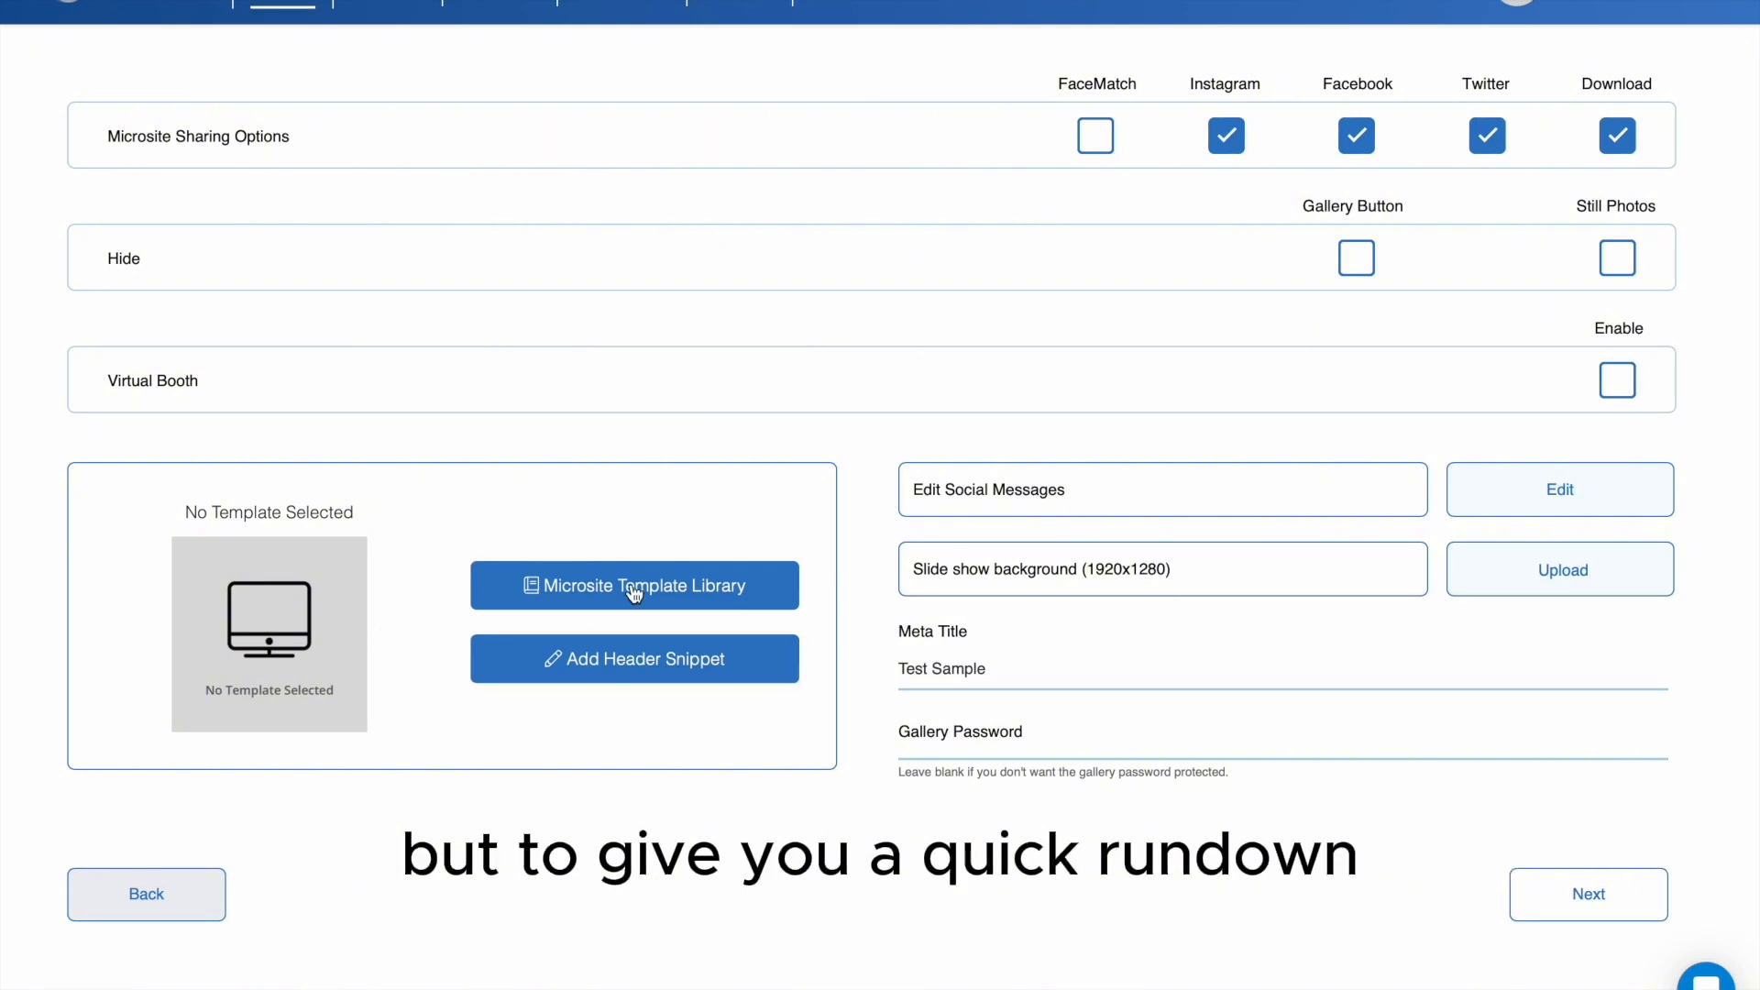
{"action": "left_click", "coordinate": [702, 592]}
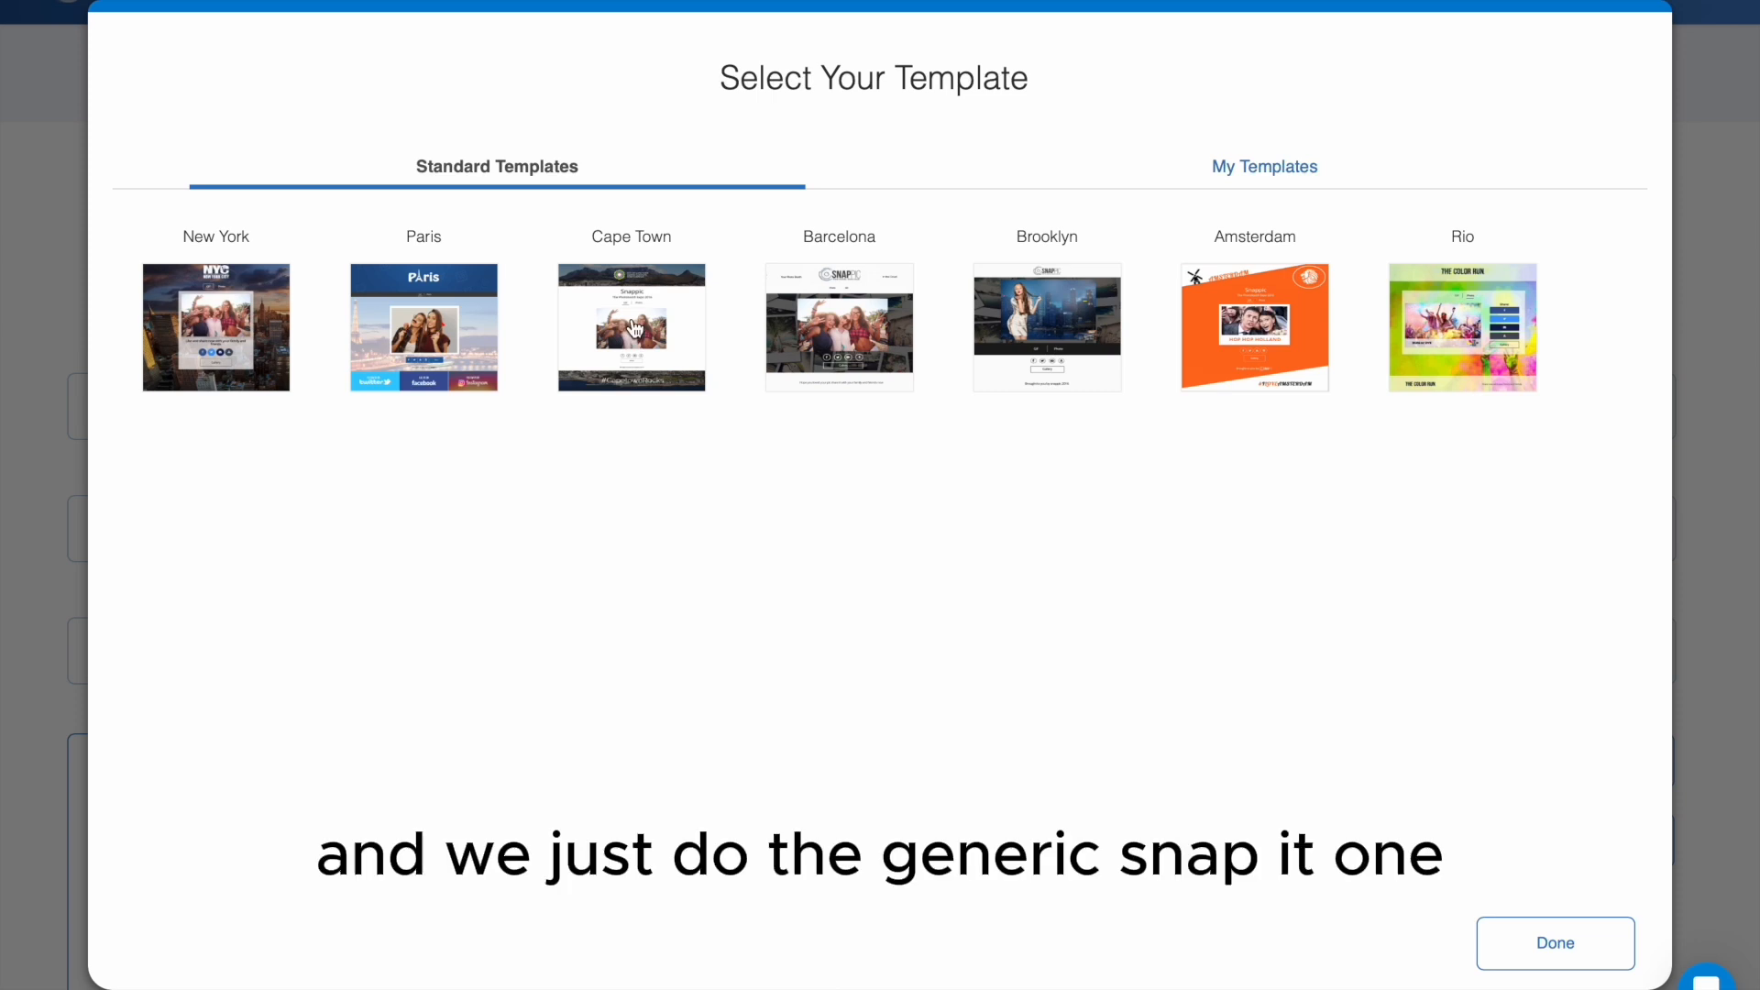
{"action": "left_click", "coordinate": [871, 343]}
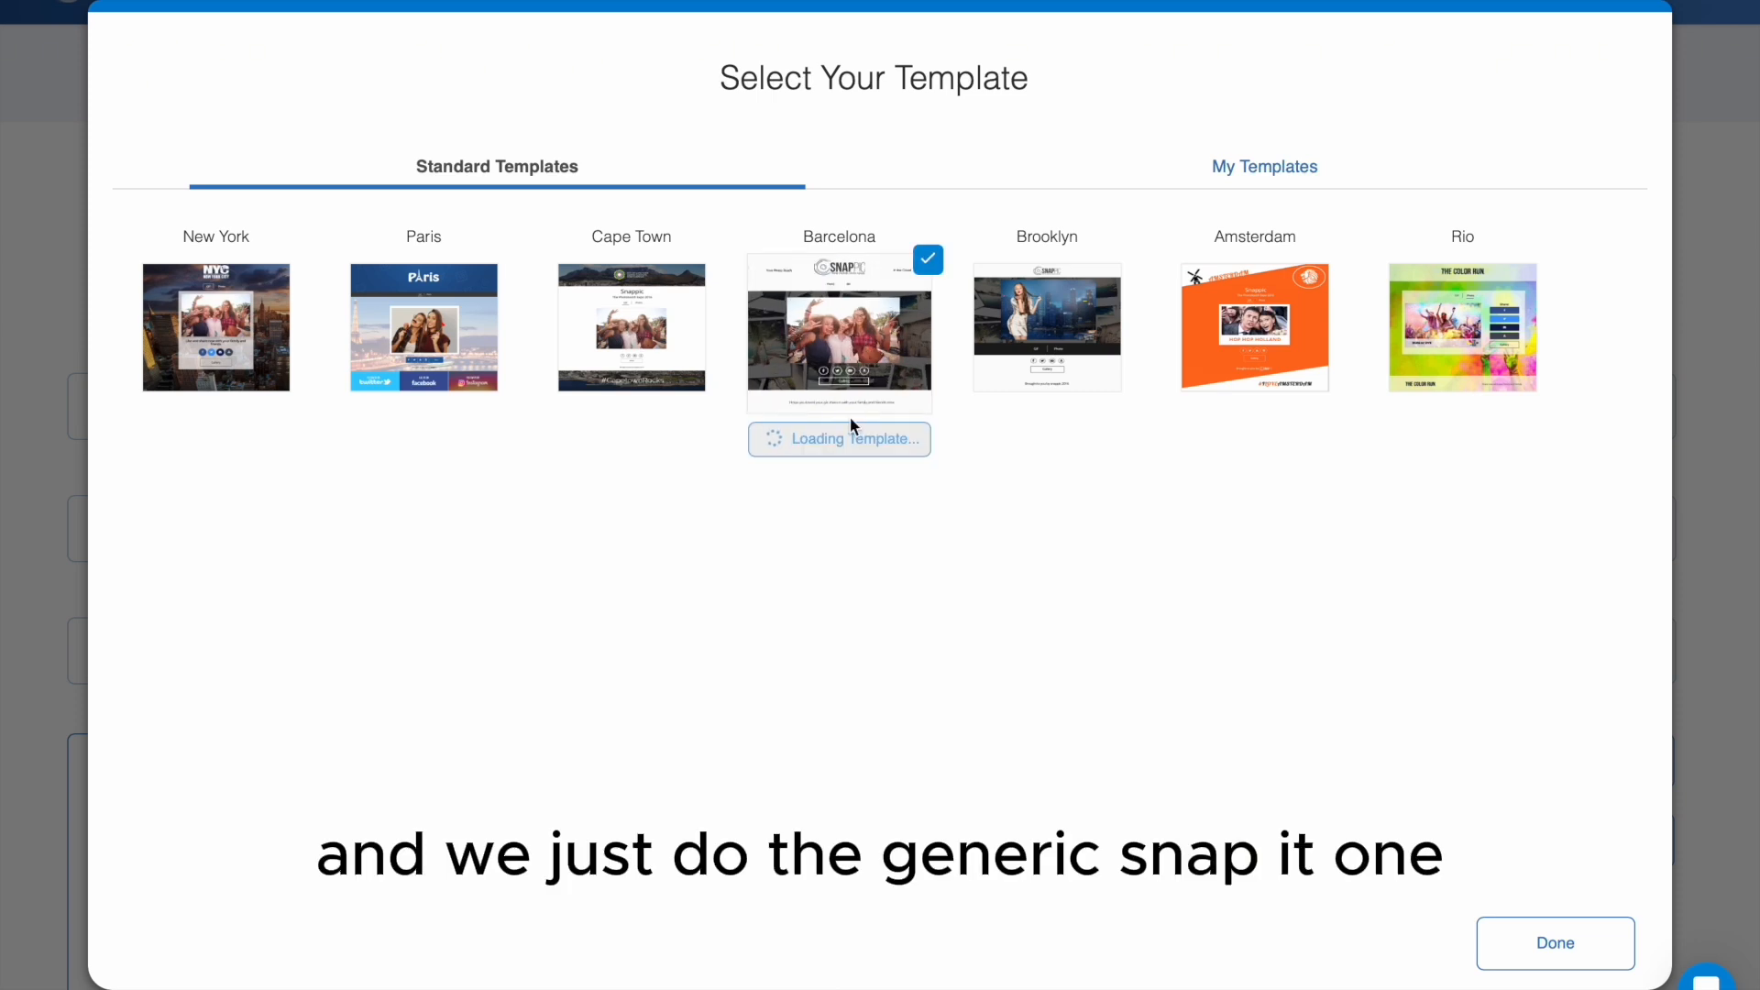
{"action": "left_click", "coordinate": [892, 447]}
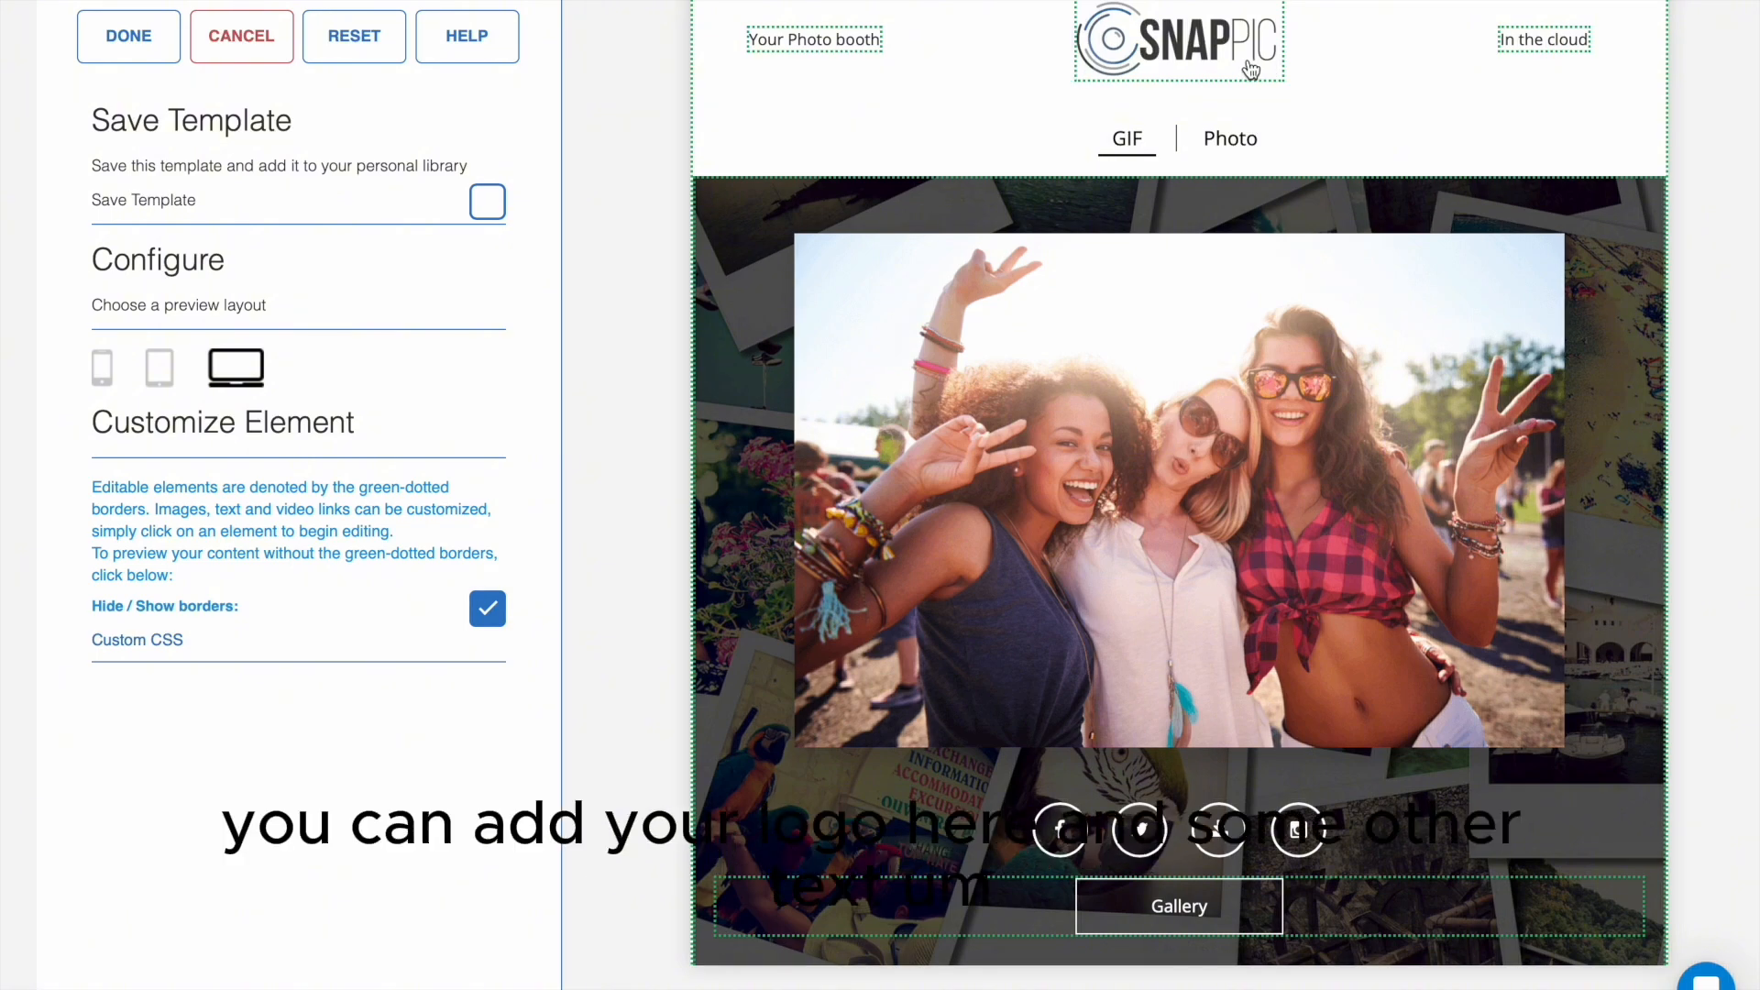
{"action": "scroll", "coordinate": [1289, 413], "scroll_direction": "down", "scroll_amount": 5}
{"action": "scroll", "coordinate": [1288, 412], "scroll_direction": "up", "scroll_amount": 5}
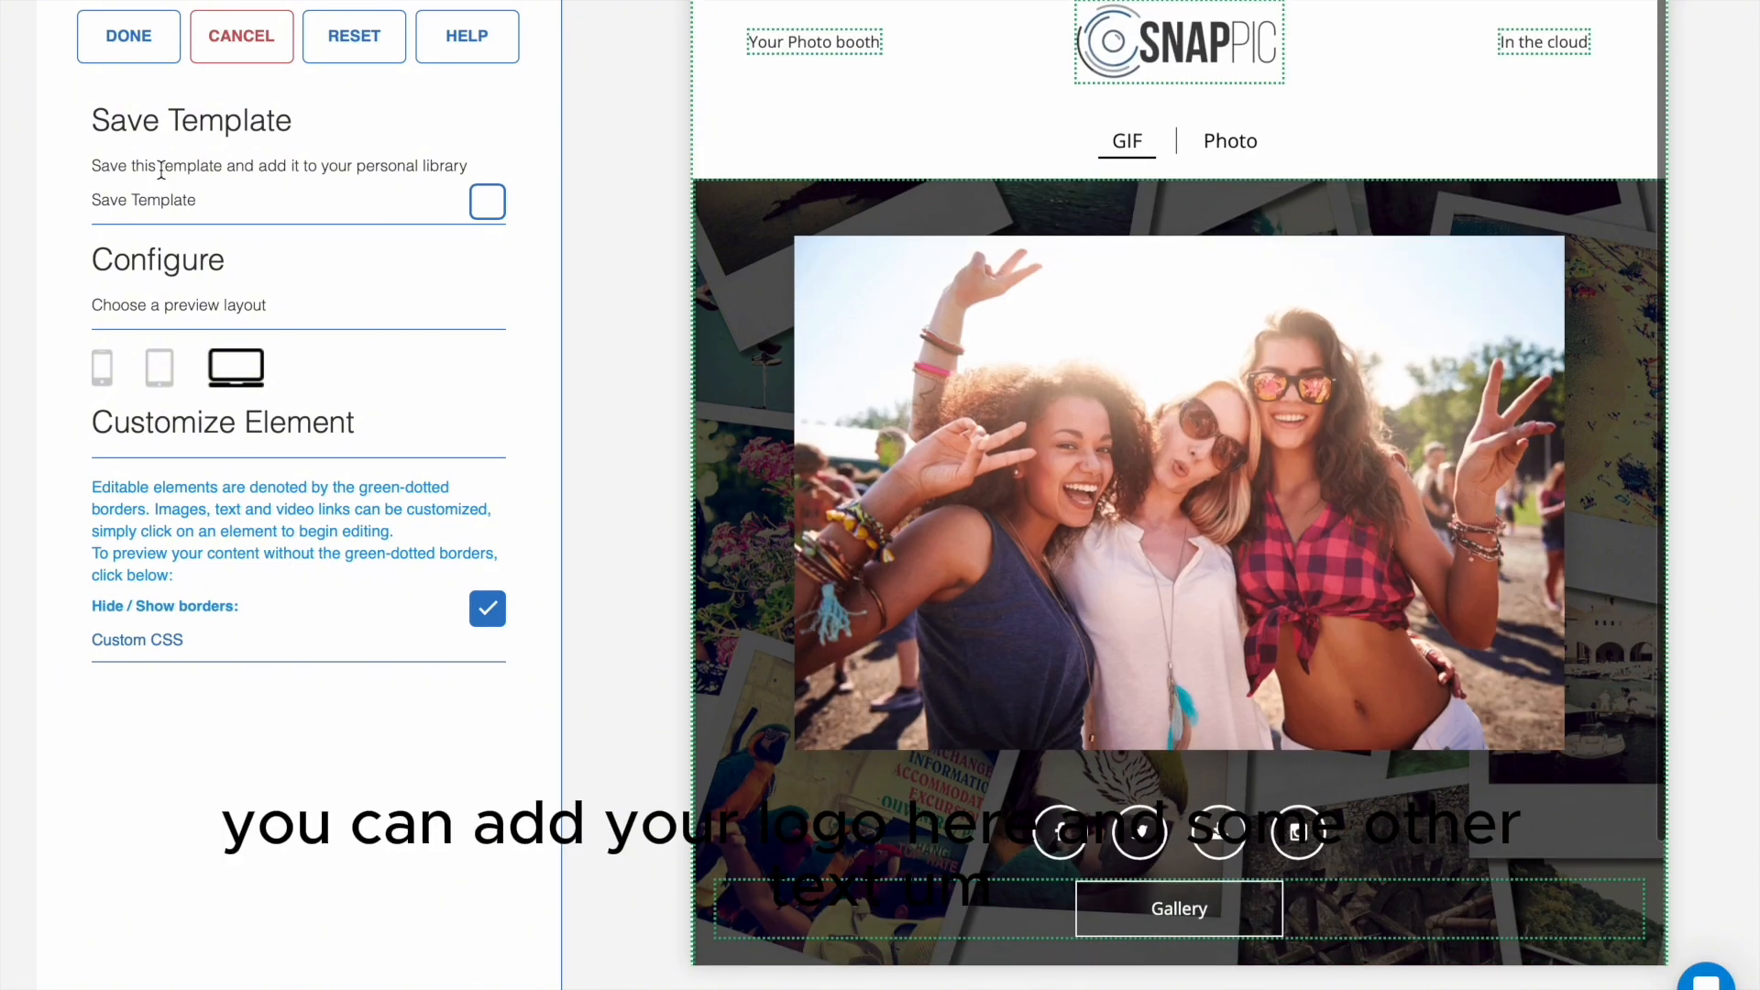
{"action": "left_click", "coordinate": [157, 51]}
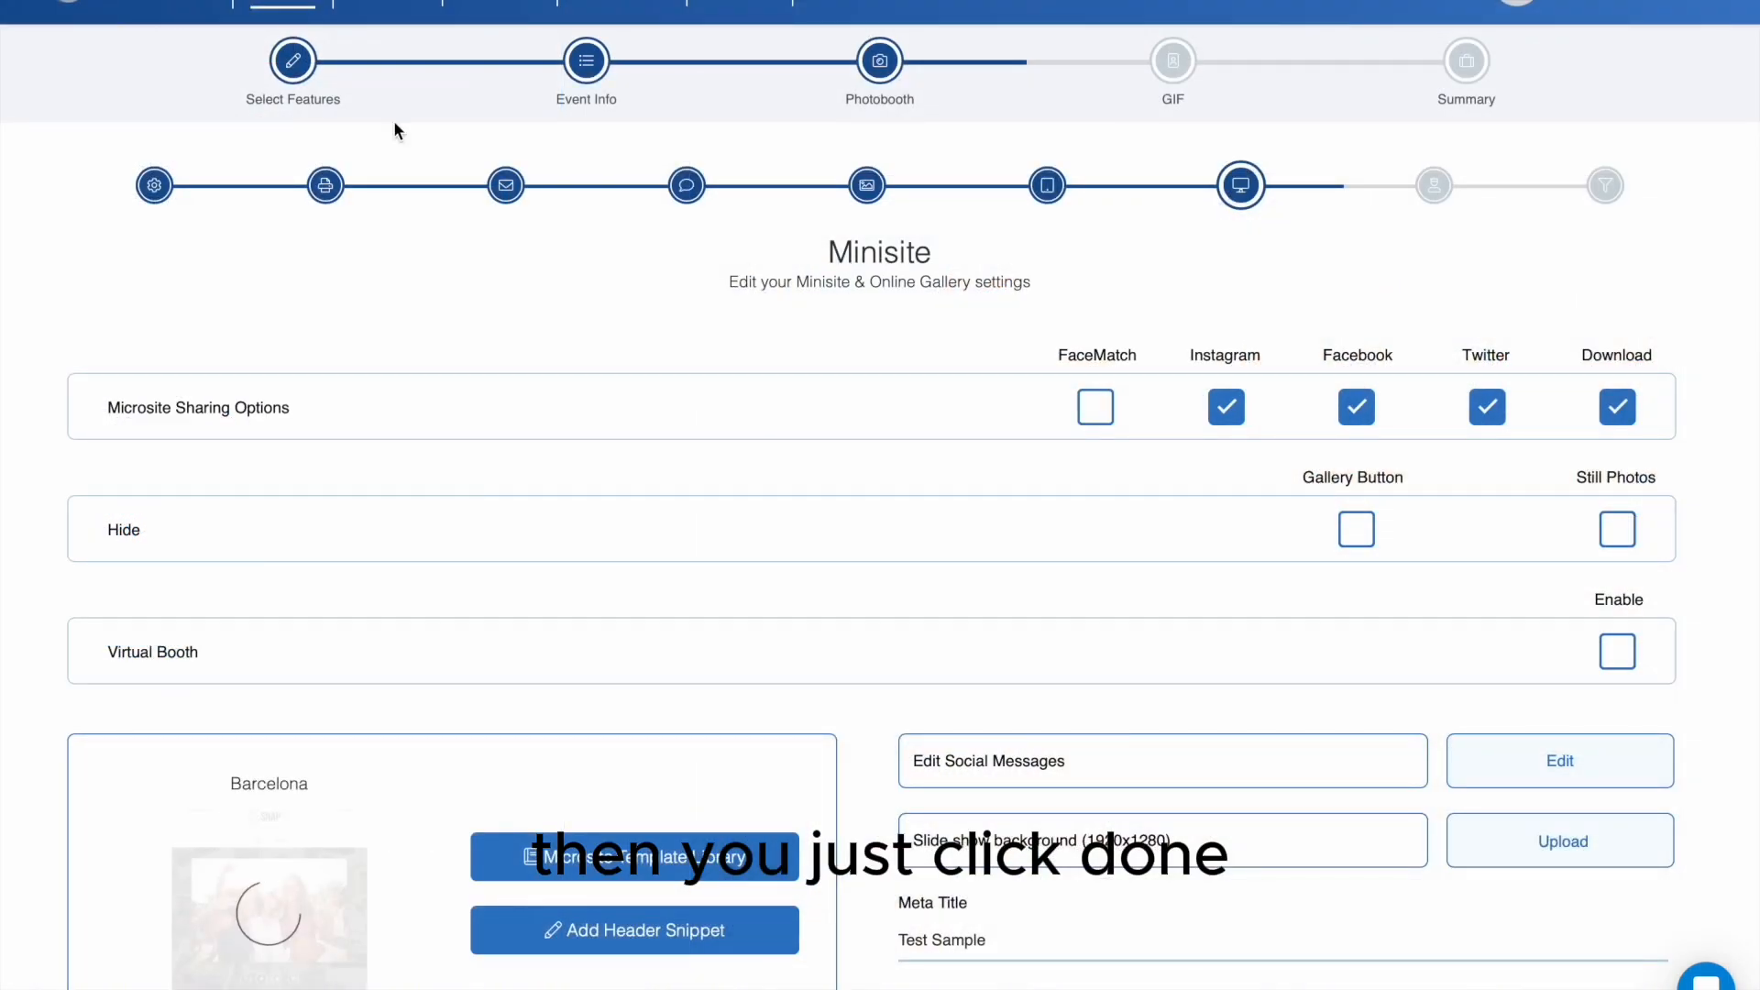
- Accept the minisite settings and continue to the digital prop settings
{"action": "scroll", "coordinate": [1014, 596], "scroll_direction": "down", "scroll_amount": 1}
{"action": "scroll", "coordinate": [1014, 587], "scroll_direction": "down", "scroll_amount": 5}
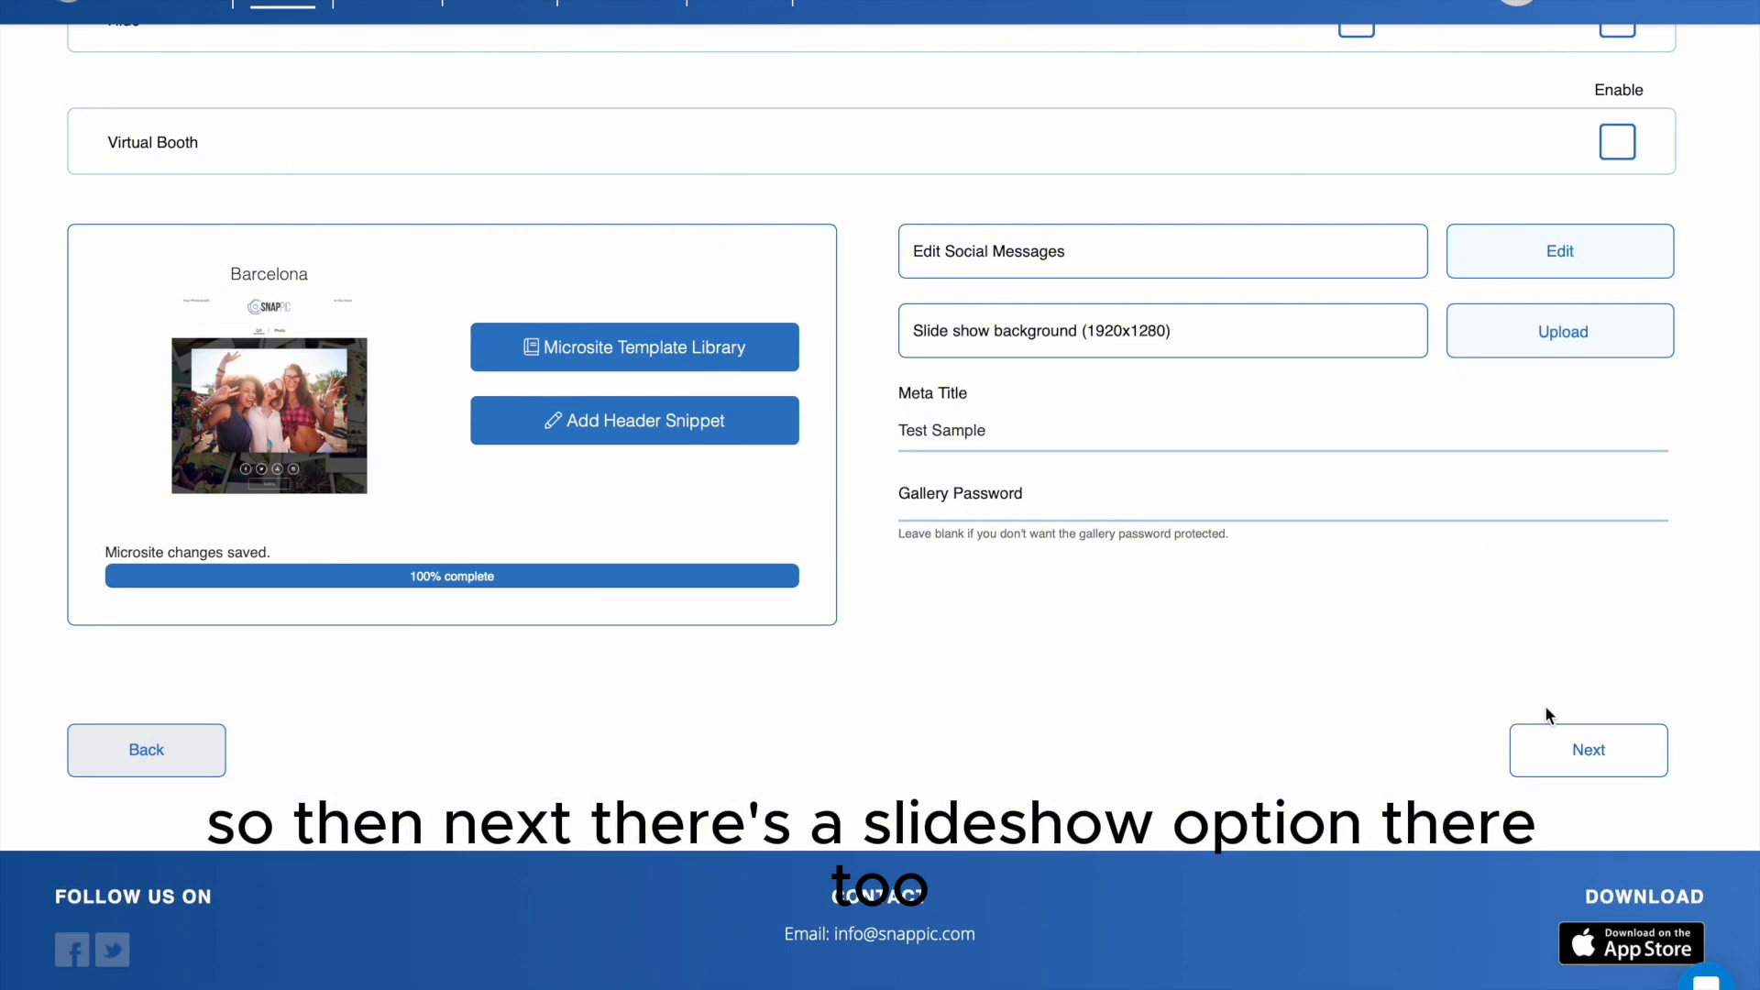
{"action": "left_click", "coordinate": [1555, 754]}
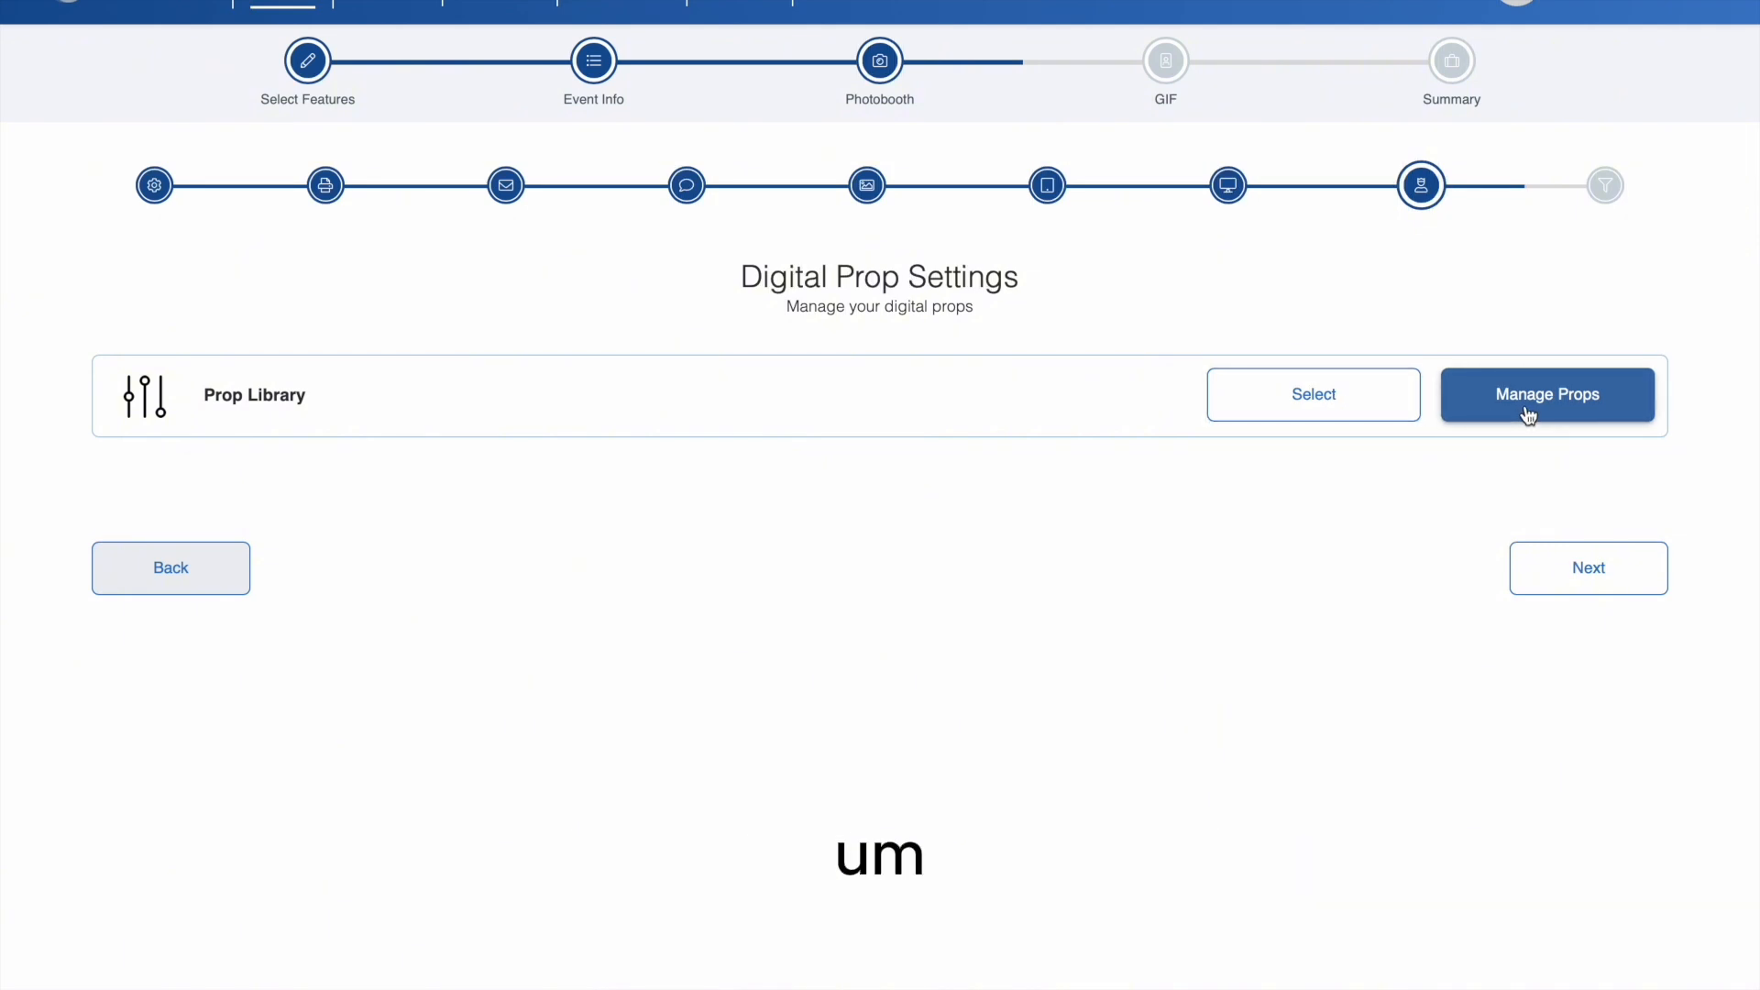
- Open the event's prop selection and show the Birthday props in the Occasions category
{"action": "left_click", "coordinate": [1411, 410]}
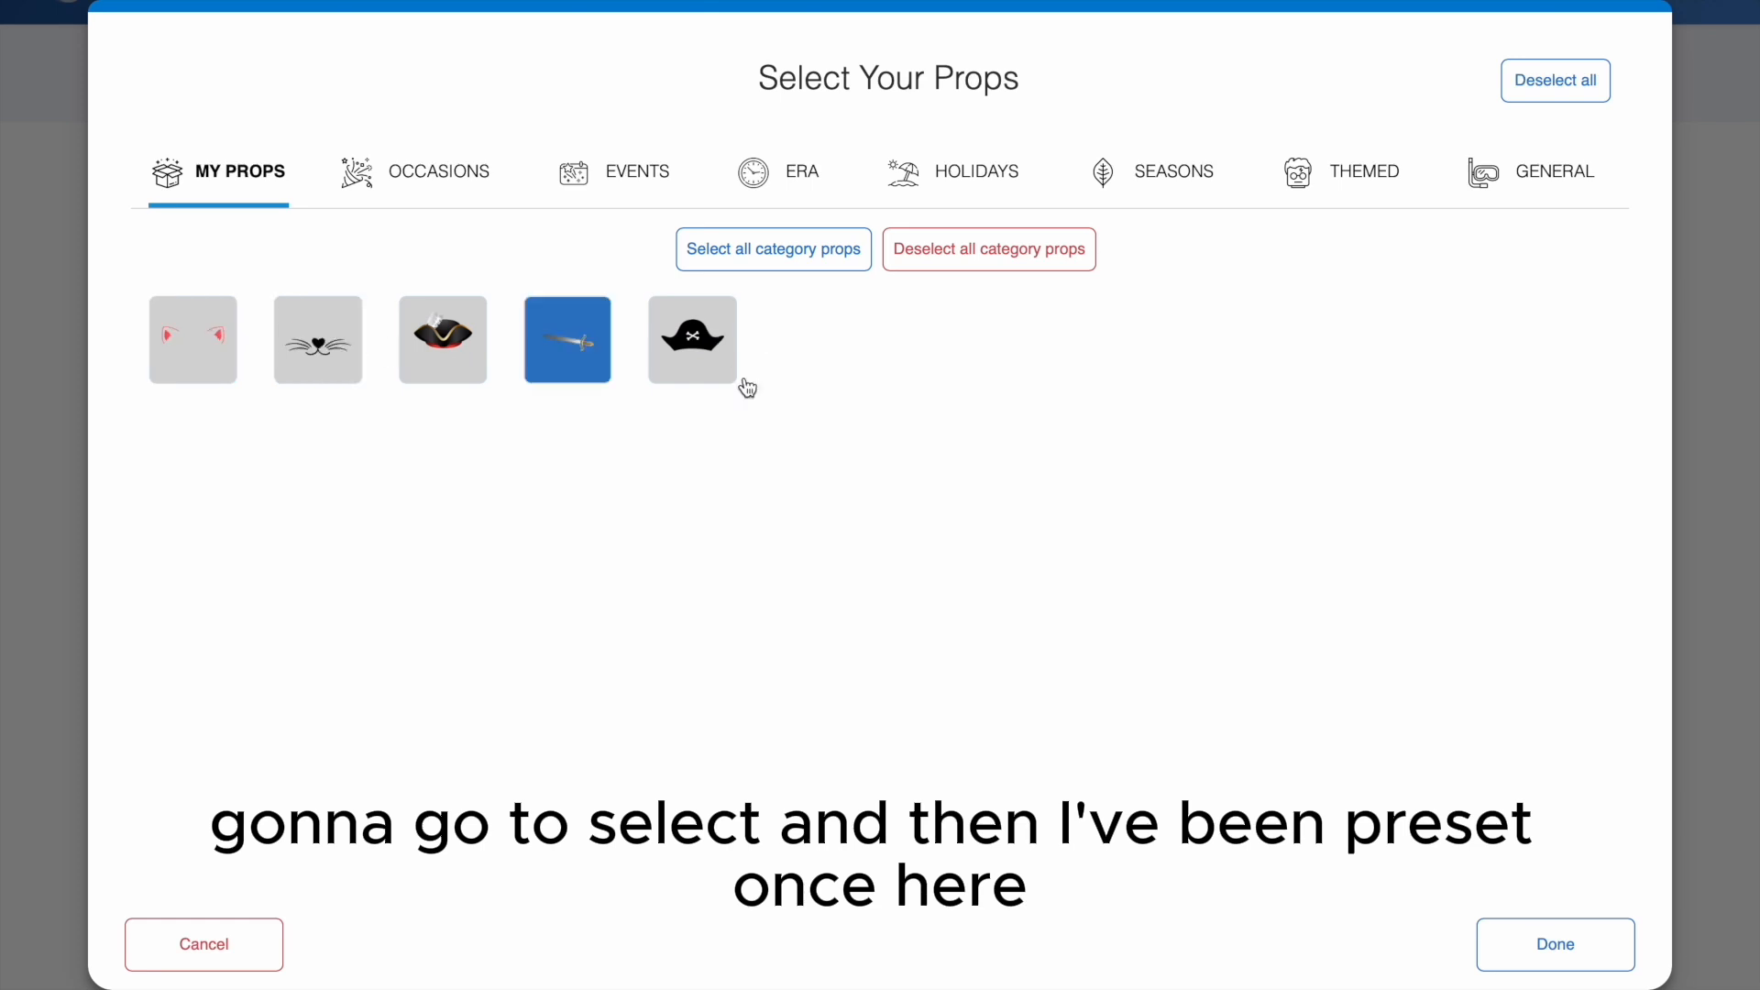
{"action": "left_click", "coordinate": [435, 194]}
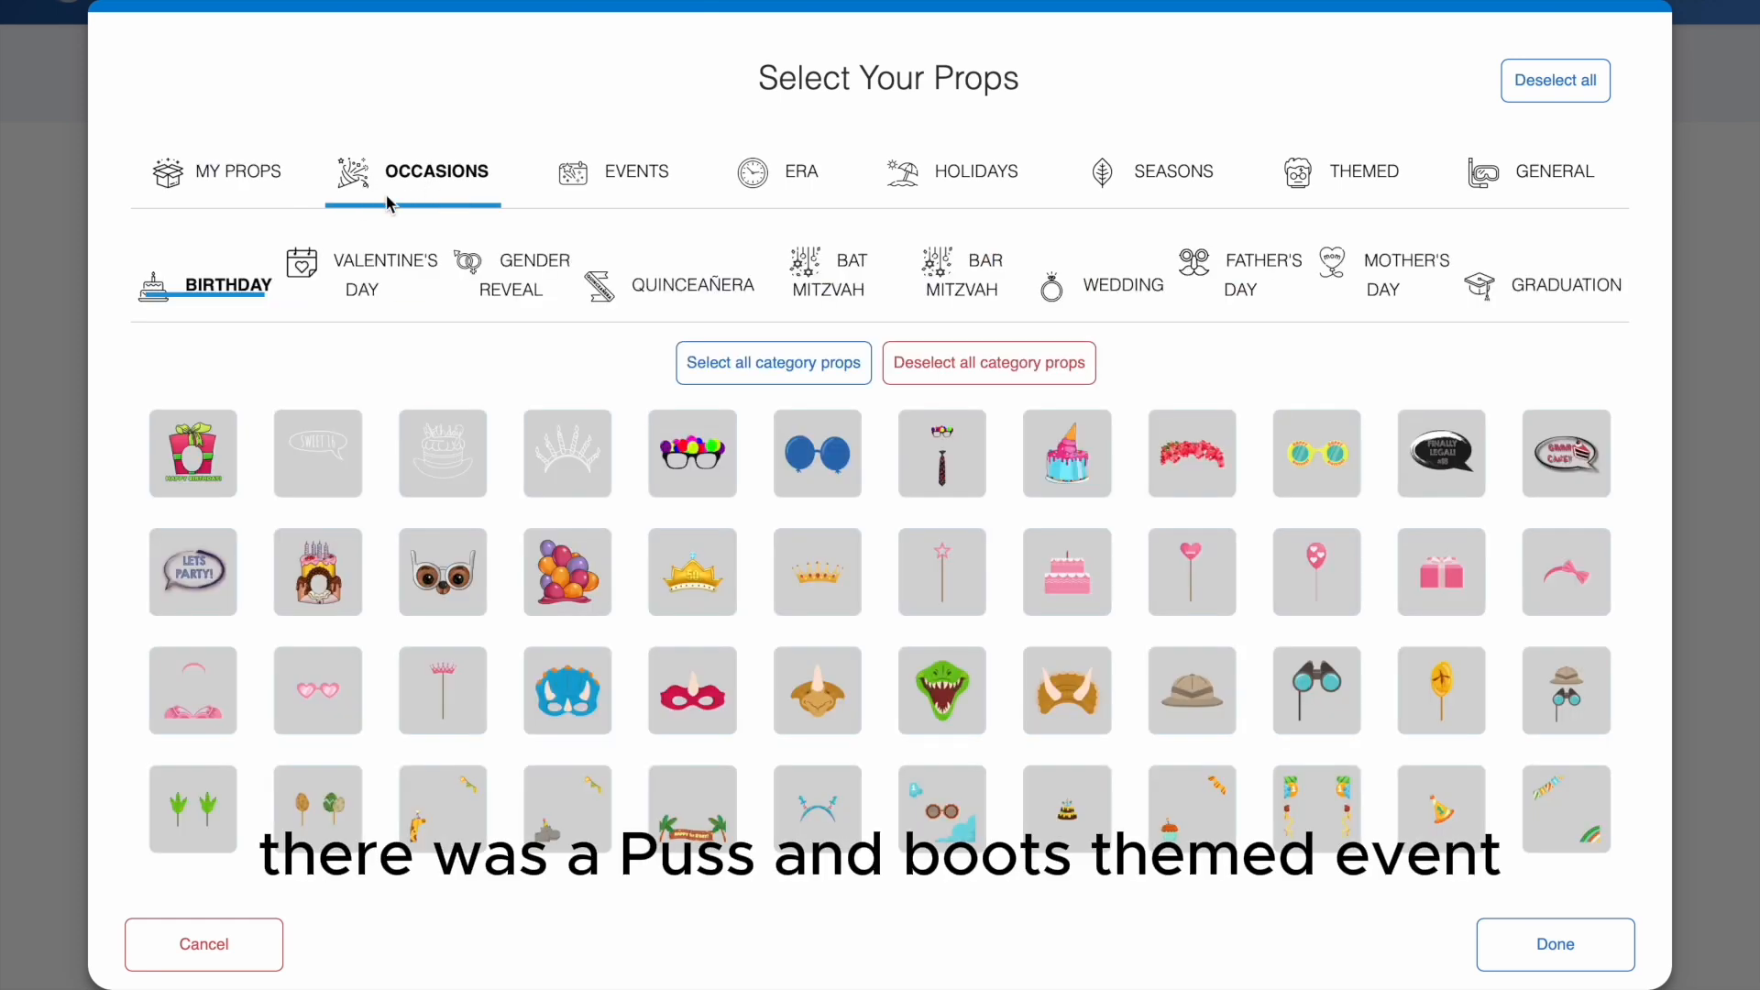
{"action": "left_click", "coordinate": [286, 187]}
{"action": "left_click", "coordinate": [439, 191]}
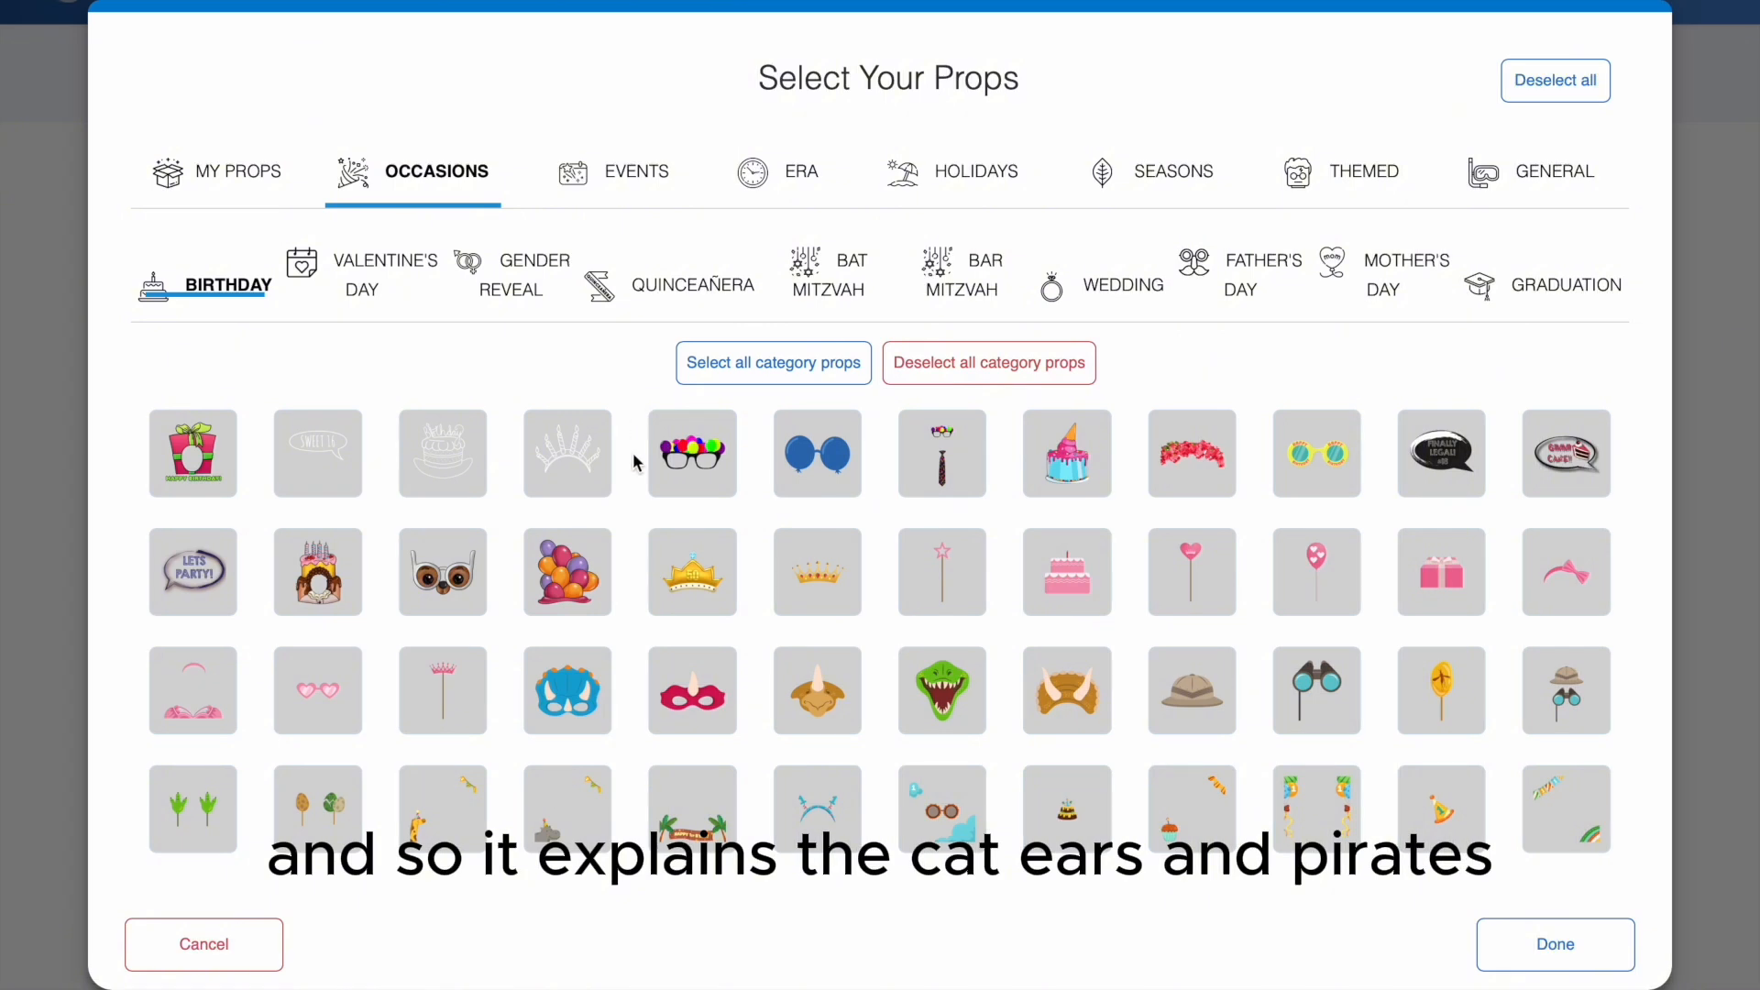
- Pick the green dinosaur, brown horned, red horned and blue triceratops mask props individually from the Birthday category
{"action": "scroll", "coordinate": [632, 453], "scroll_direction": "down", "scroll_amount": 3}
{"action": "left_click", "coordinate": [900, 476]}
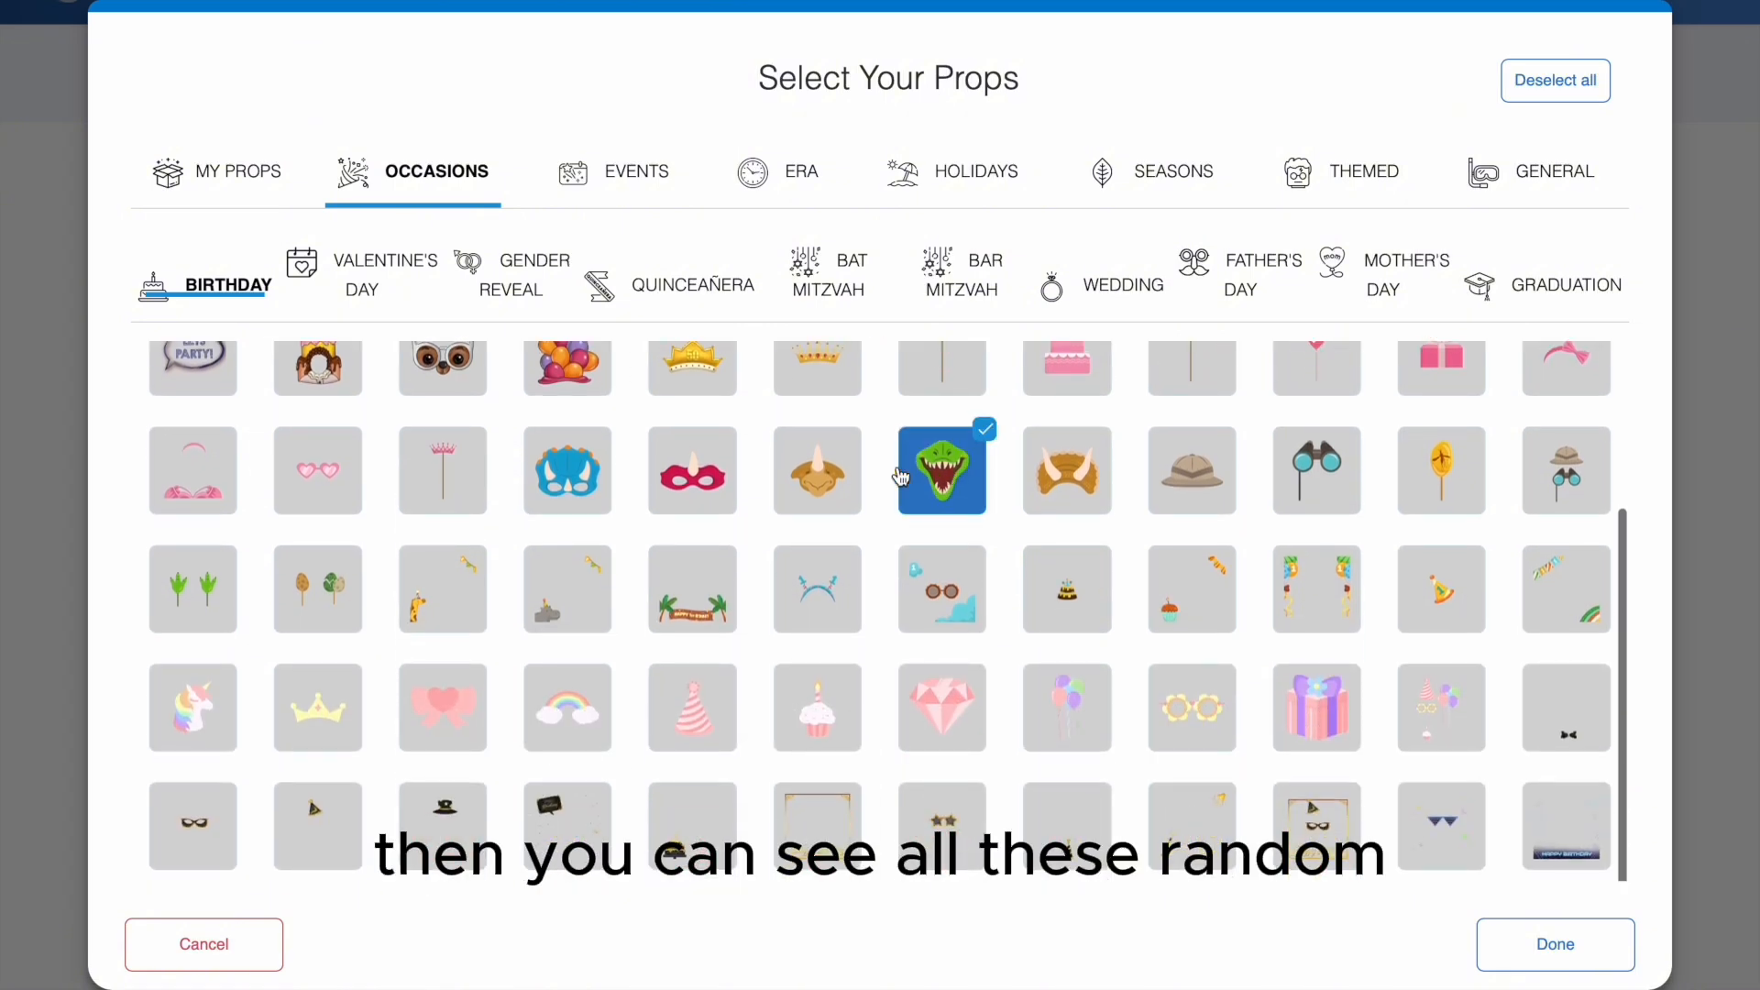
{"action": "left_click", "coordinate": [825, 477]}
{"action": "left_click", "coordinate": [701, 480]}
{"action": "left_click", "coordinate": [607, 483]}
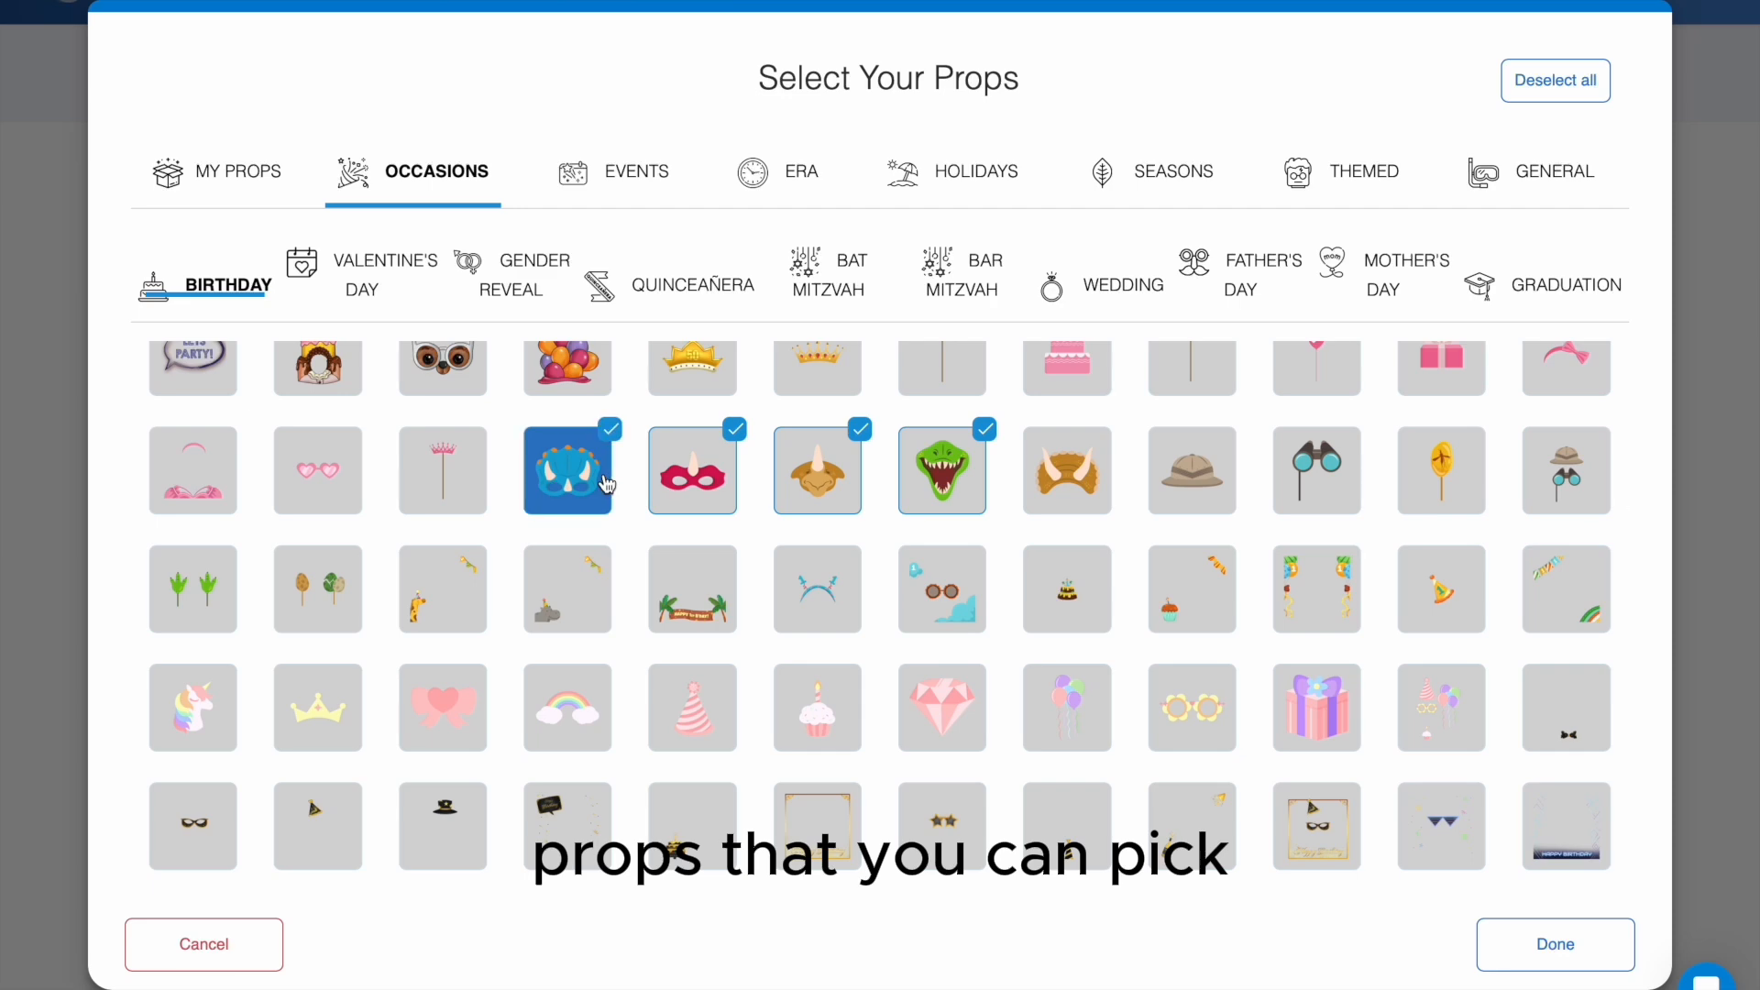
- Select all the props in the Birthday category at once
{"action": "scroll", "coordinate": [607, 483], "scroll_direction": "up", "scroll_amount": 3}
{"action": "left_click", "coordinate": [815, 371]}
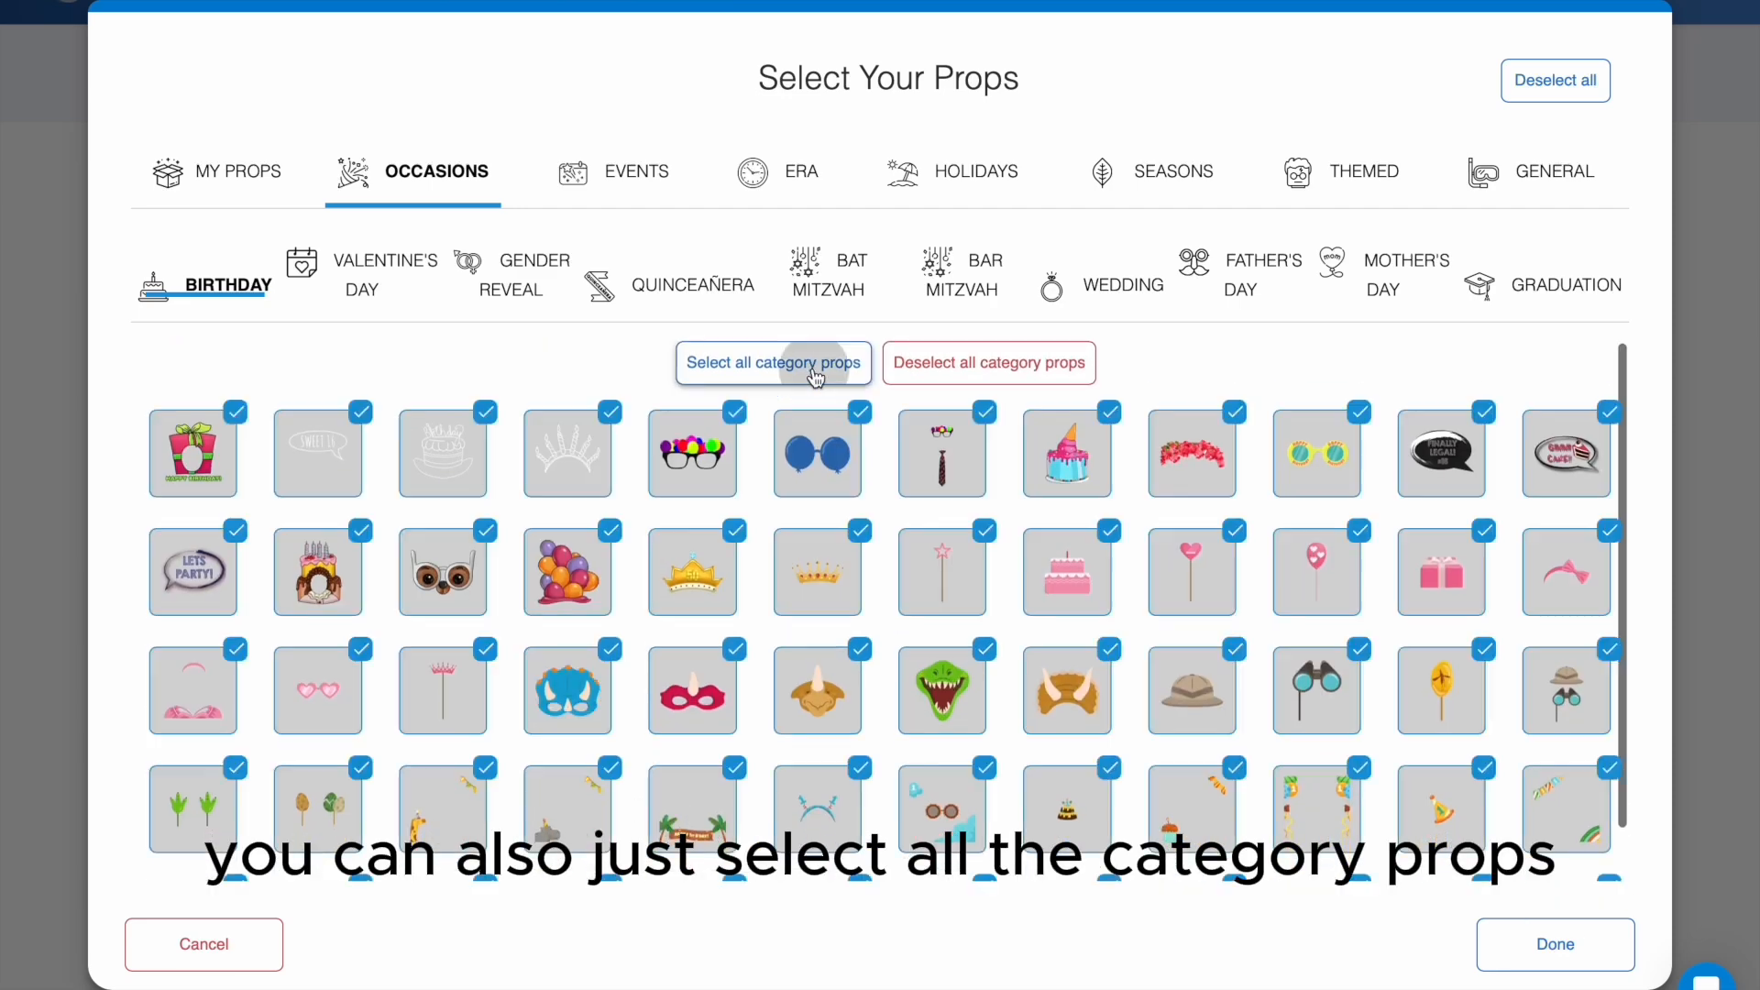
{"action": "scroll", "coordinate": [1135, 570], "scroll_direction": "down", "scroll_amount": 2}
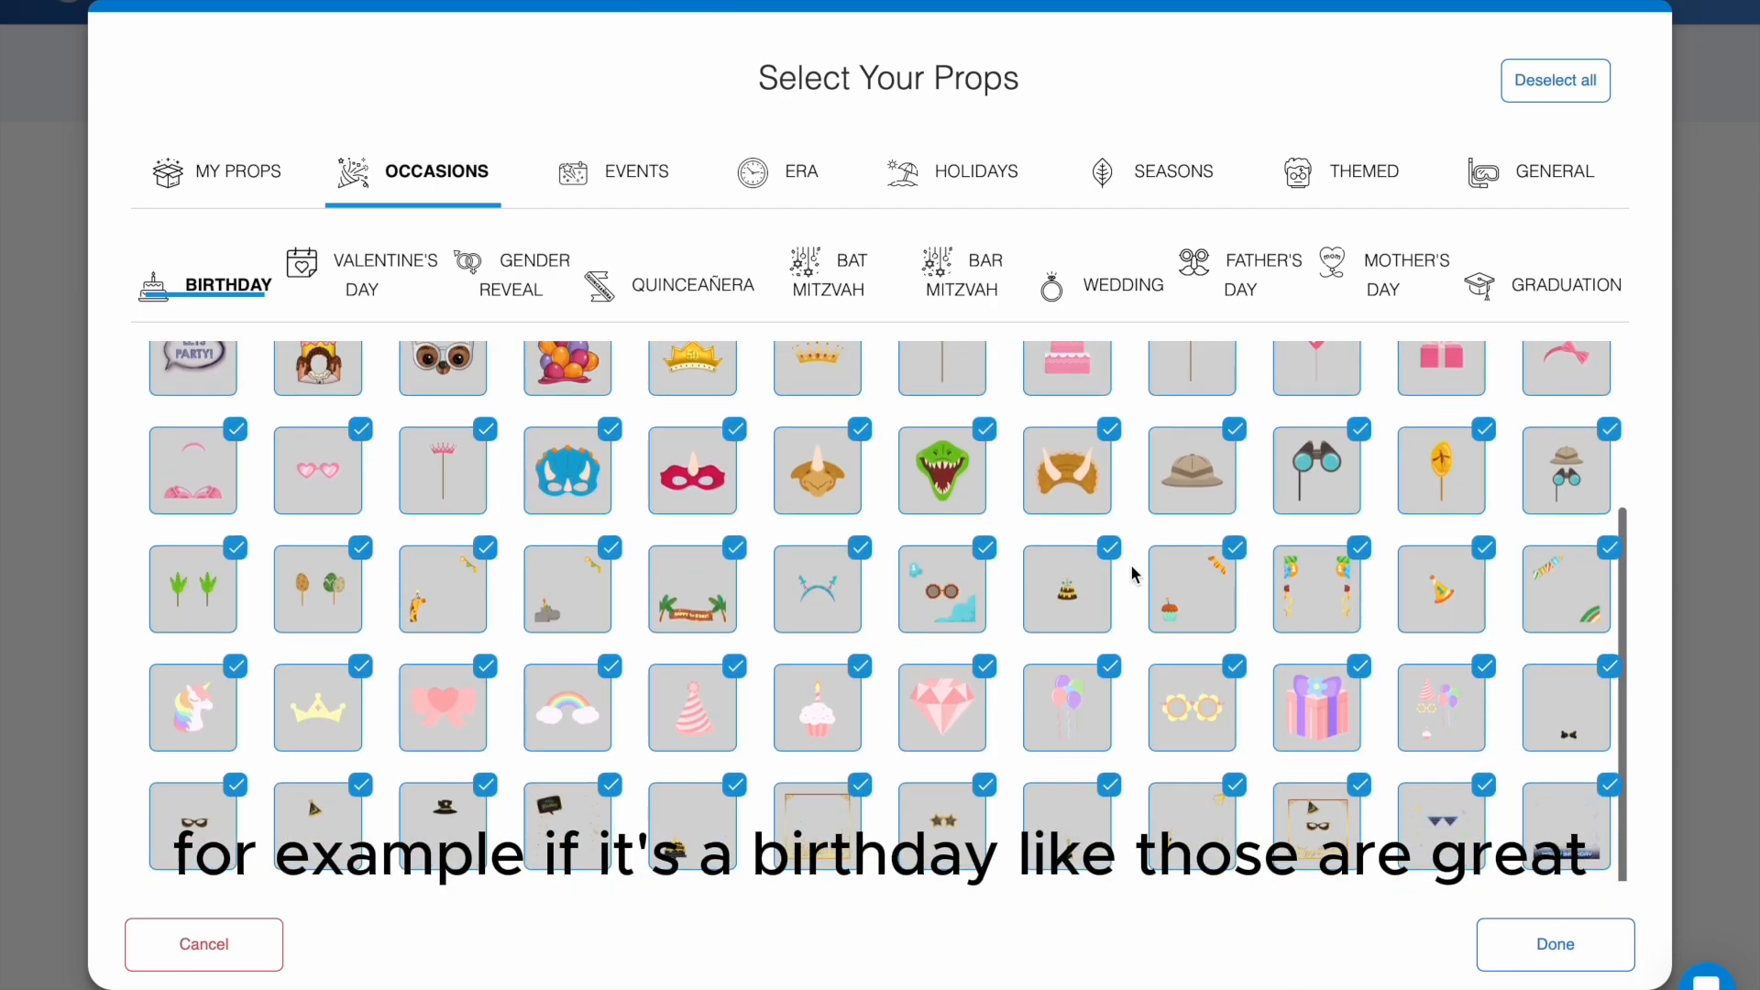
{"action": "scroll", "coordinate": [1135, 570], "scroll_direction": "up", "scroll_amount": 4}
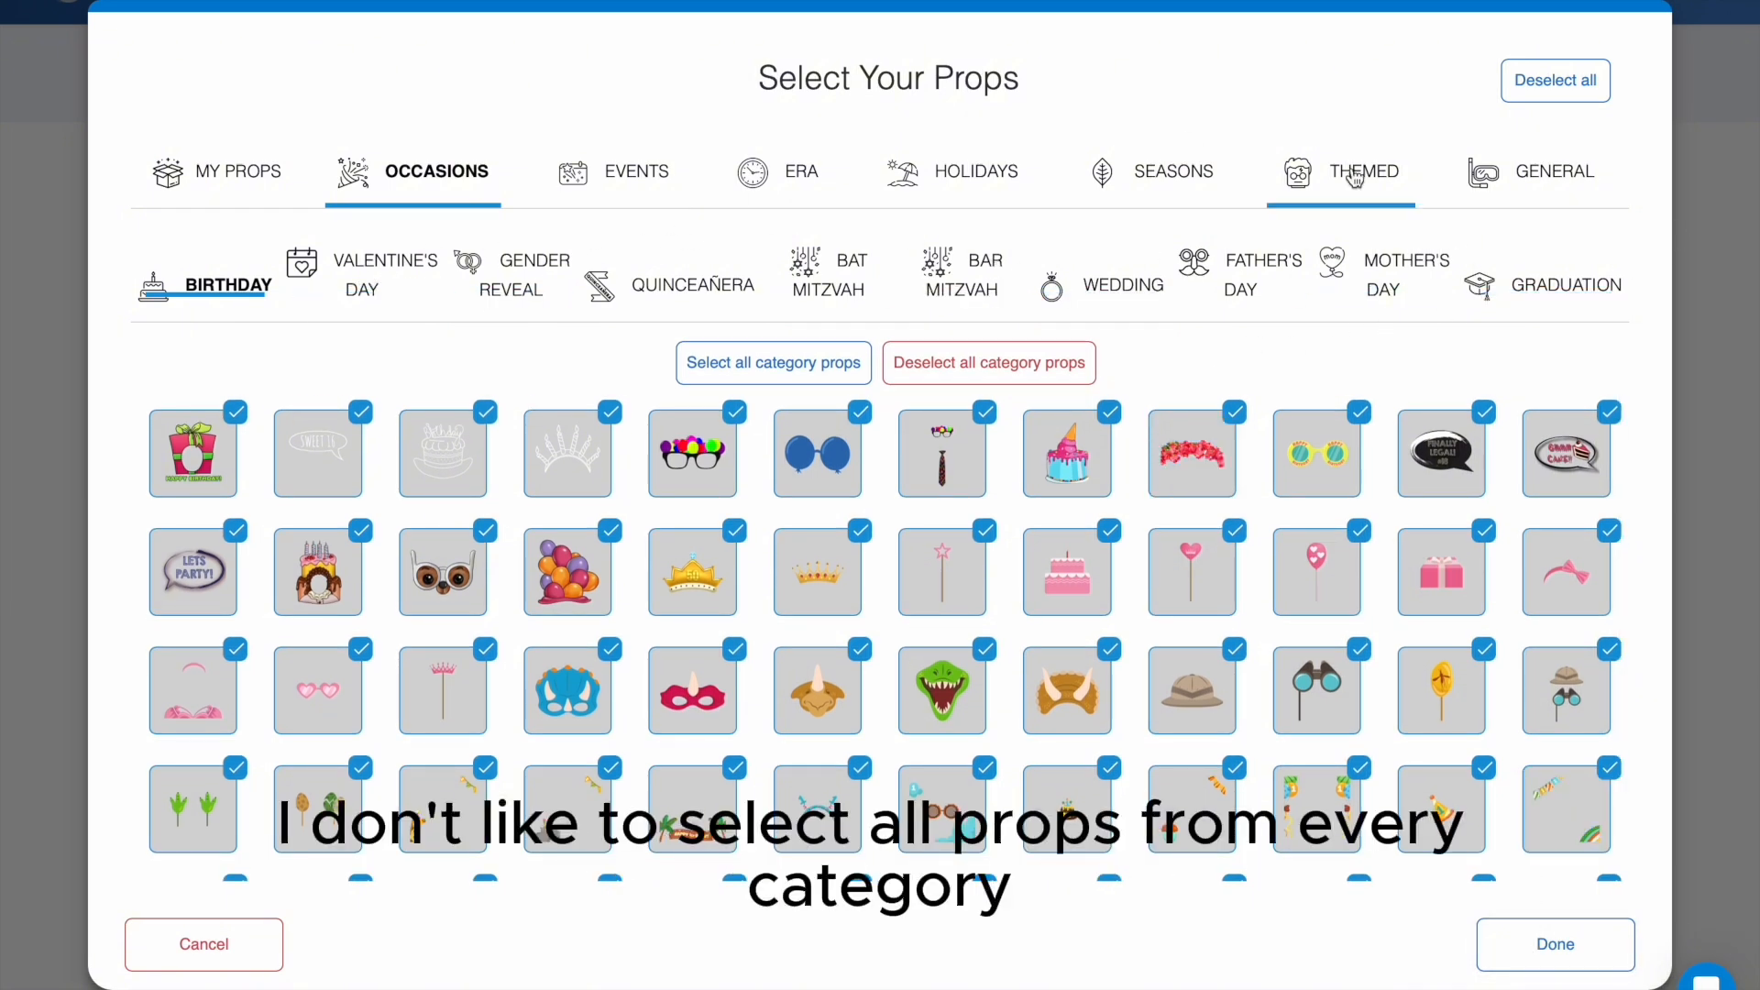
- Browse the Thanksgiving and Christmas props in the Holidays category
{"action": "left_click", "coordinate": [952, 171]}
{"action": "left_click", "coordinate": [415, 285]}
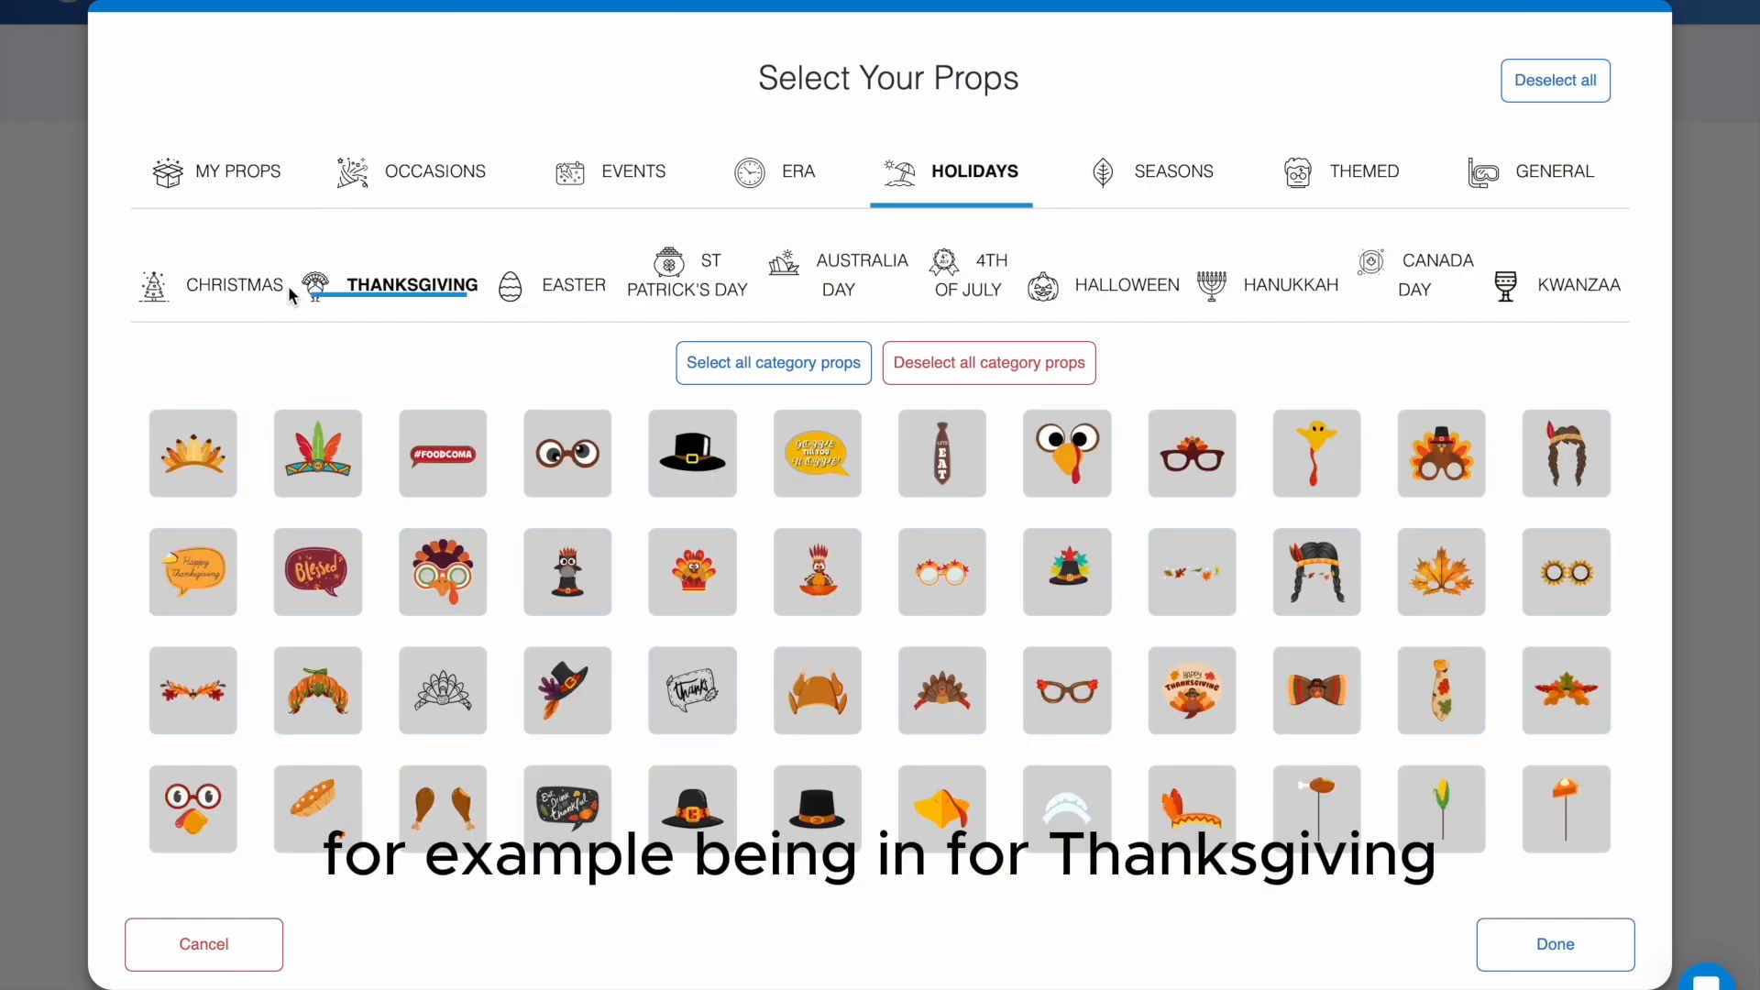
{"action": "left_click", "coordinate": [236, 284]}
{"action": "left_click", "coordinate": [693, 571]}
{"action": "left_click", "coordinate": [400, 291]}
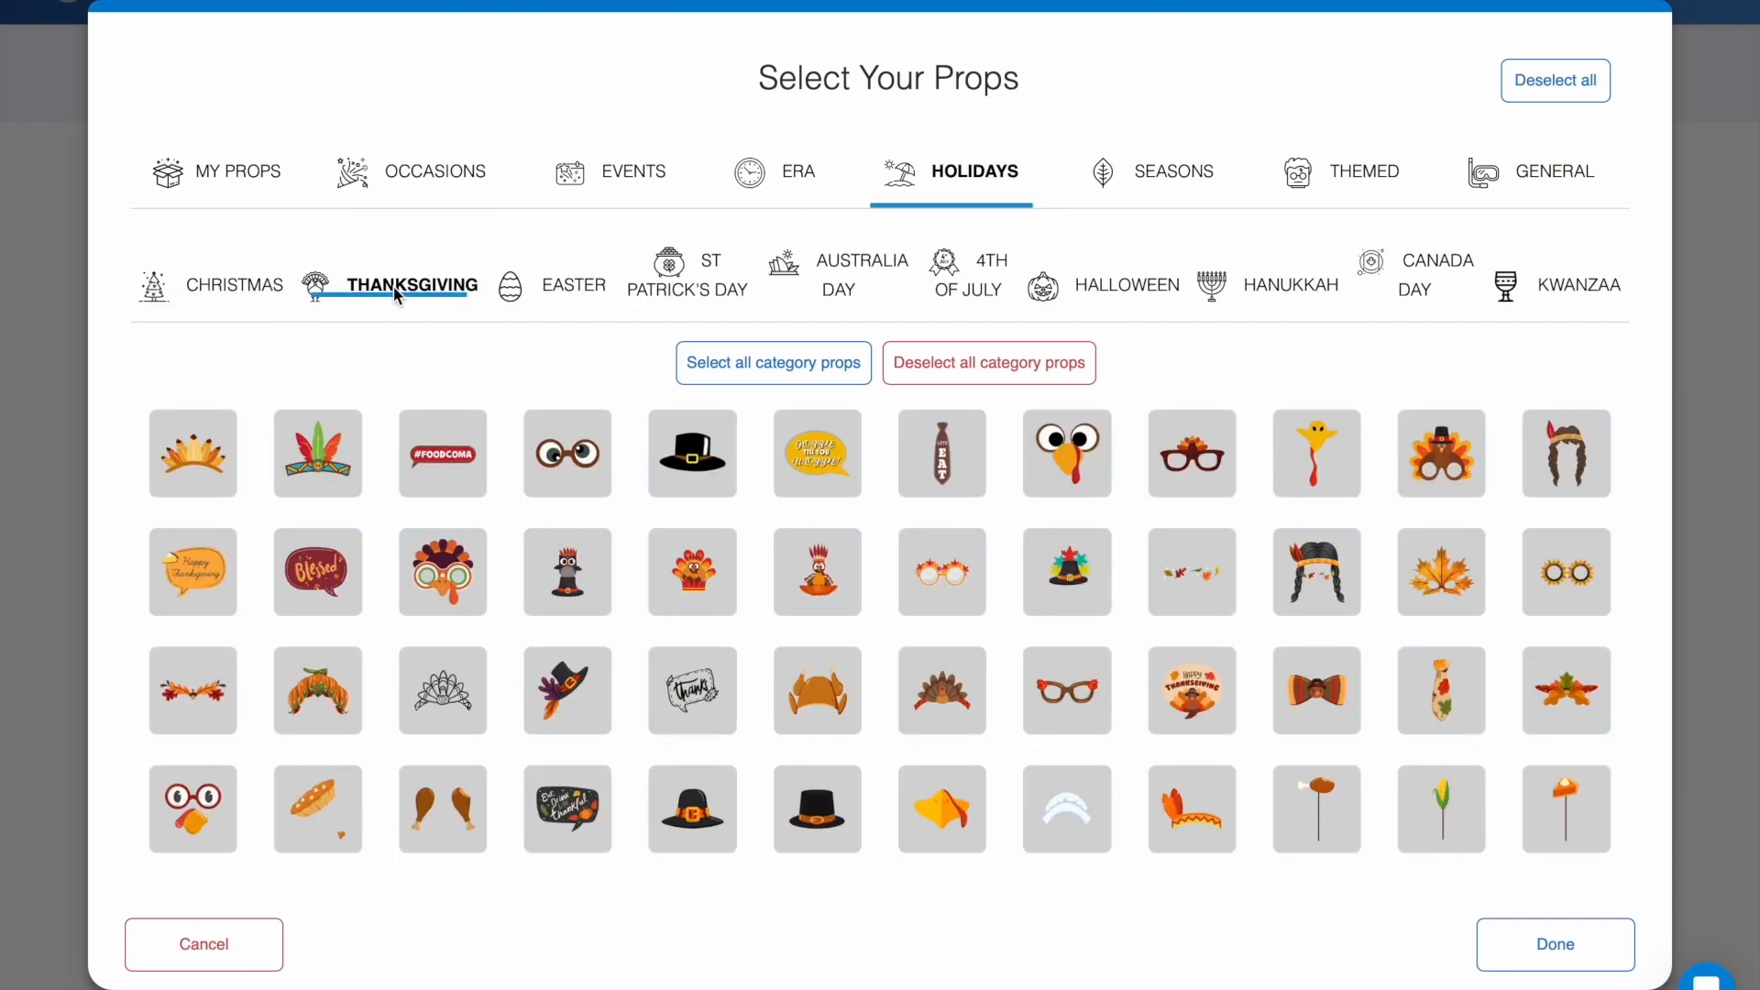
- Confirm the birthday prop selection, review the event's props and continue to the filter settings
{"action": "left_click", "coordinate": [1569, 951]}
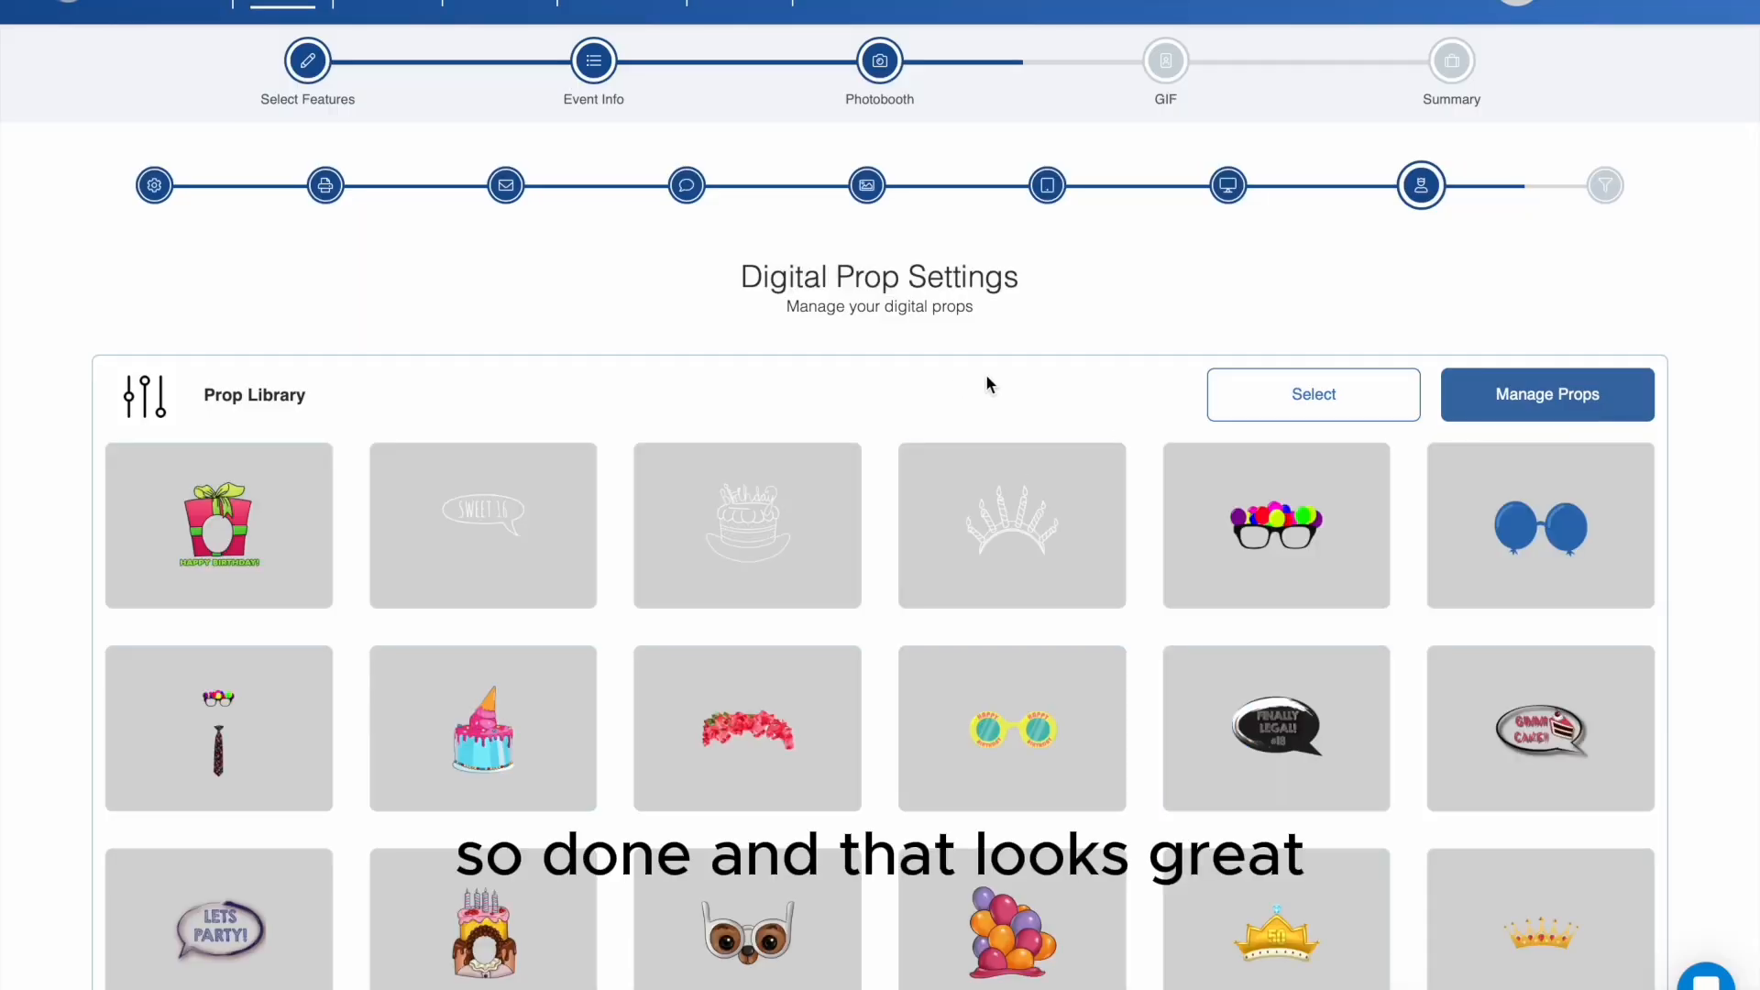
{"action": "scroll", "coordinate": [1030, 404], "scroll_direction": "down", "scroll_amount": 20}
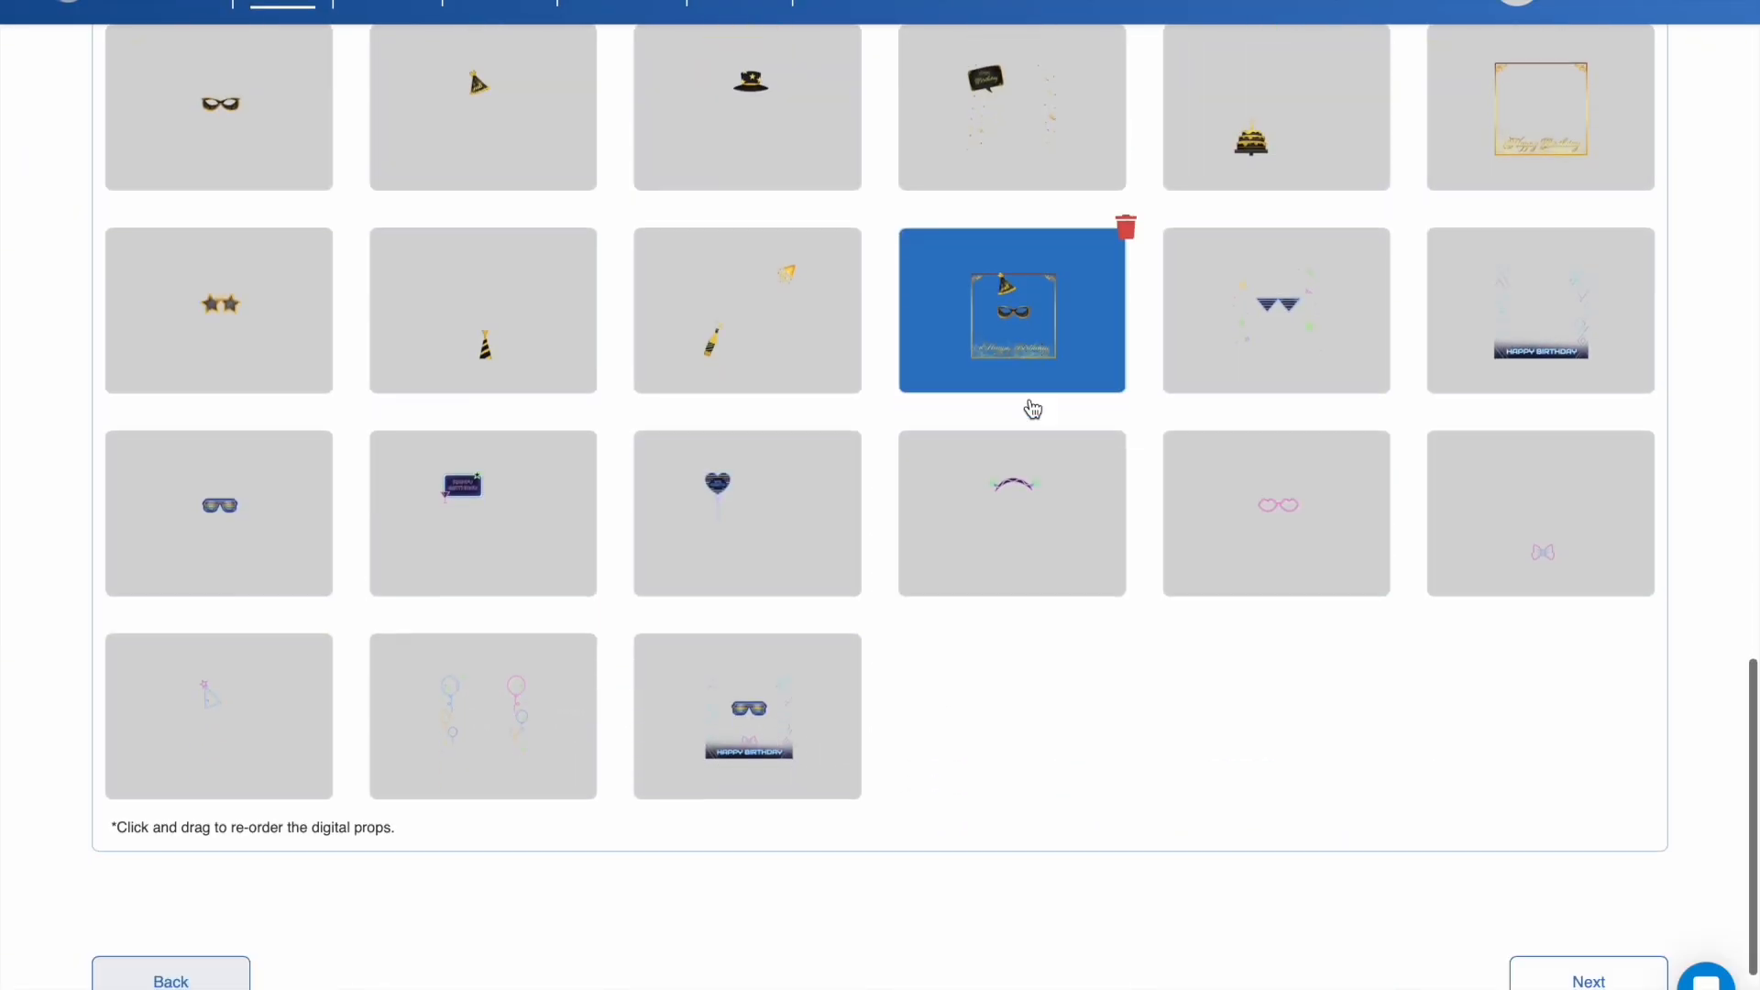
{"action": "scroll", "coordinate": [1034, 409], "scroll_direction": "down", "scroll_amount": 3}
{"action": "left_click", "coordinate": [1587, 752]}
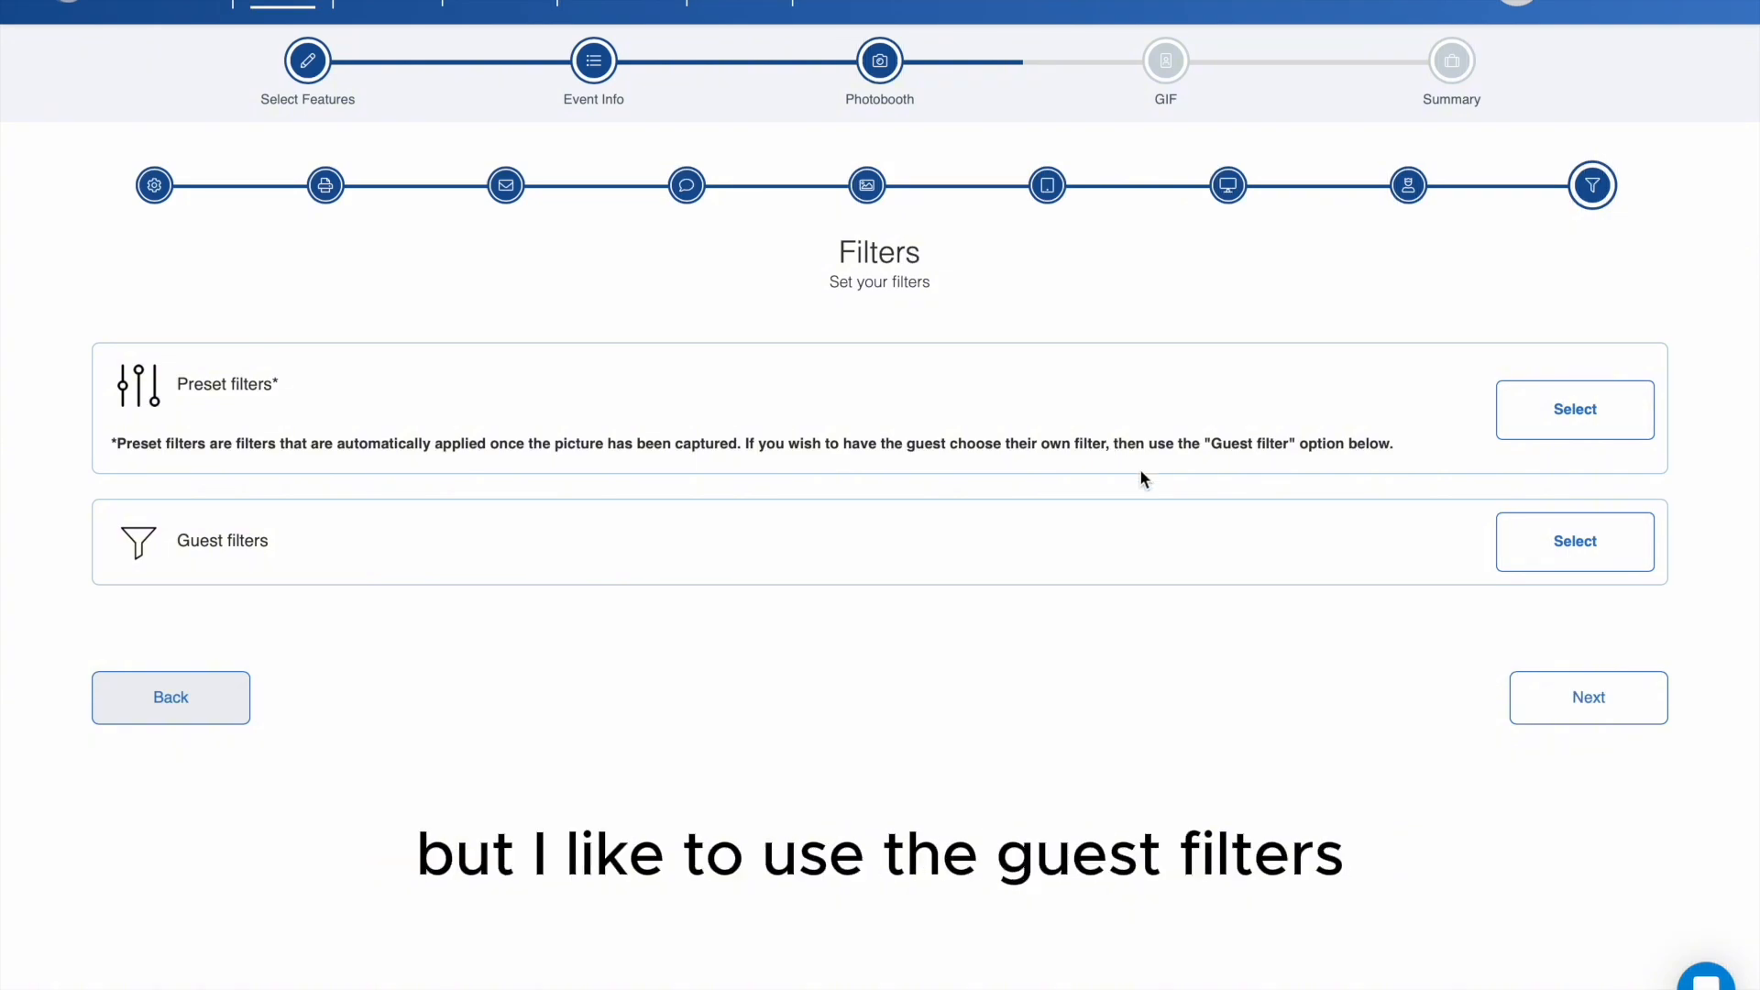
- Choose 1920's, Beautify, Vintage, Vinyl and Cool as guest filters
{"action": "left_click", "coordinate": [1576, 550]}
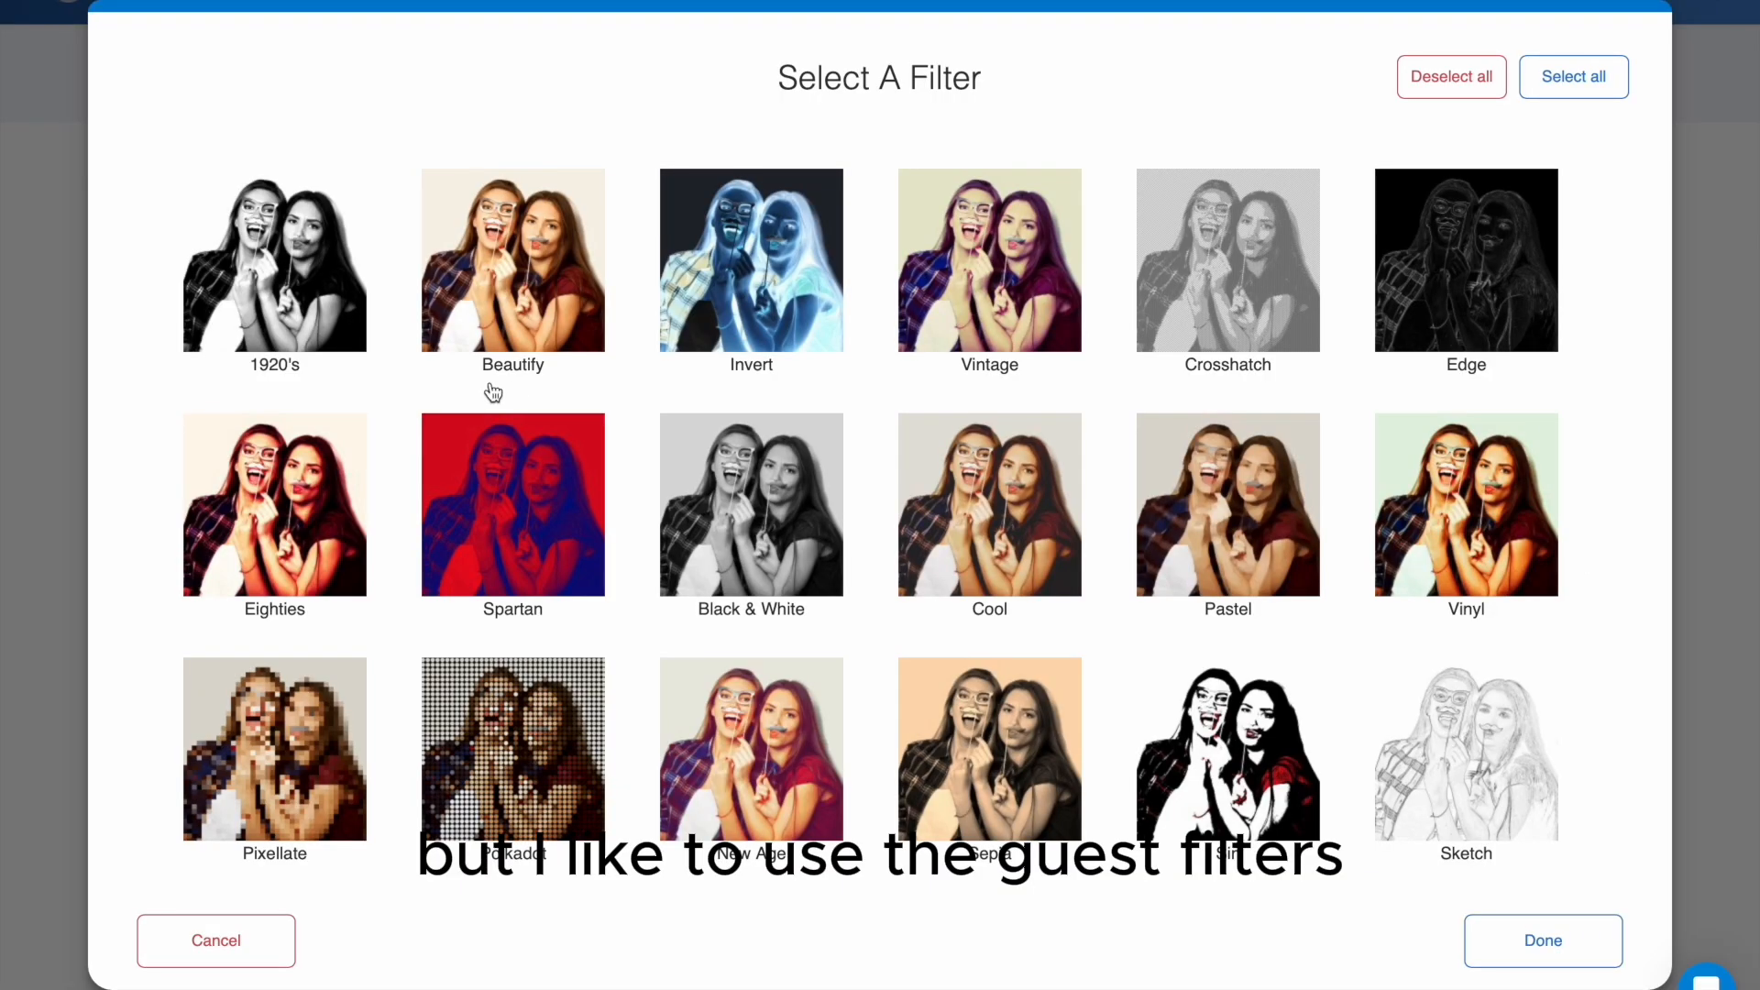
{"action": "left_click", "coordinate": [250, 311]}
{"action": "left_click", "coordinate": [549, 303]}
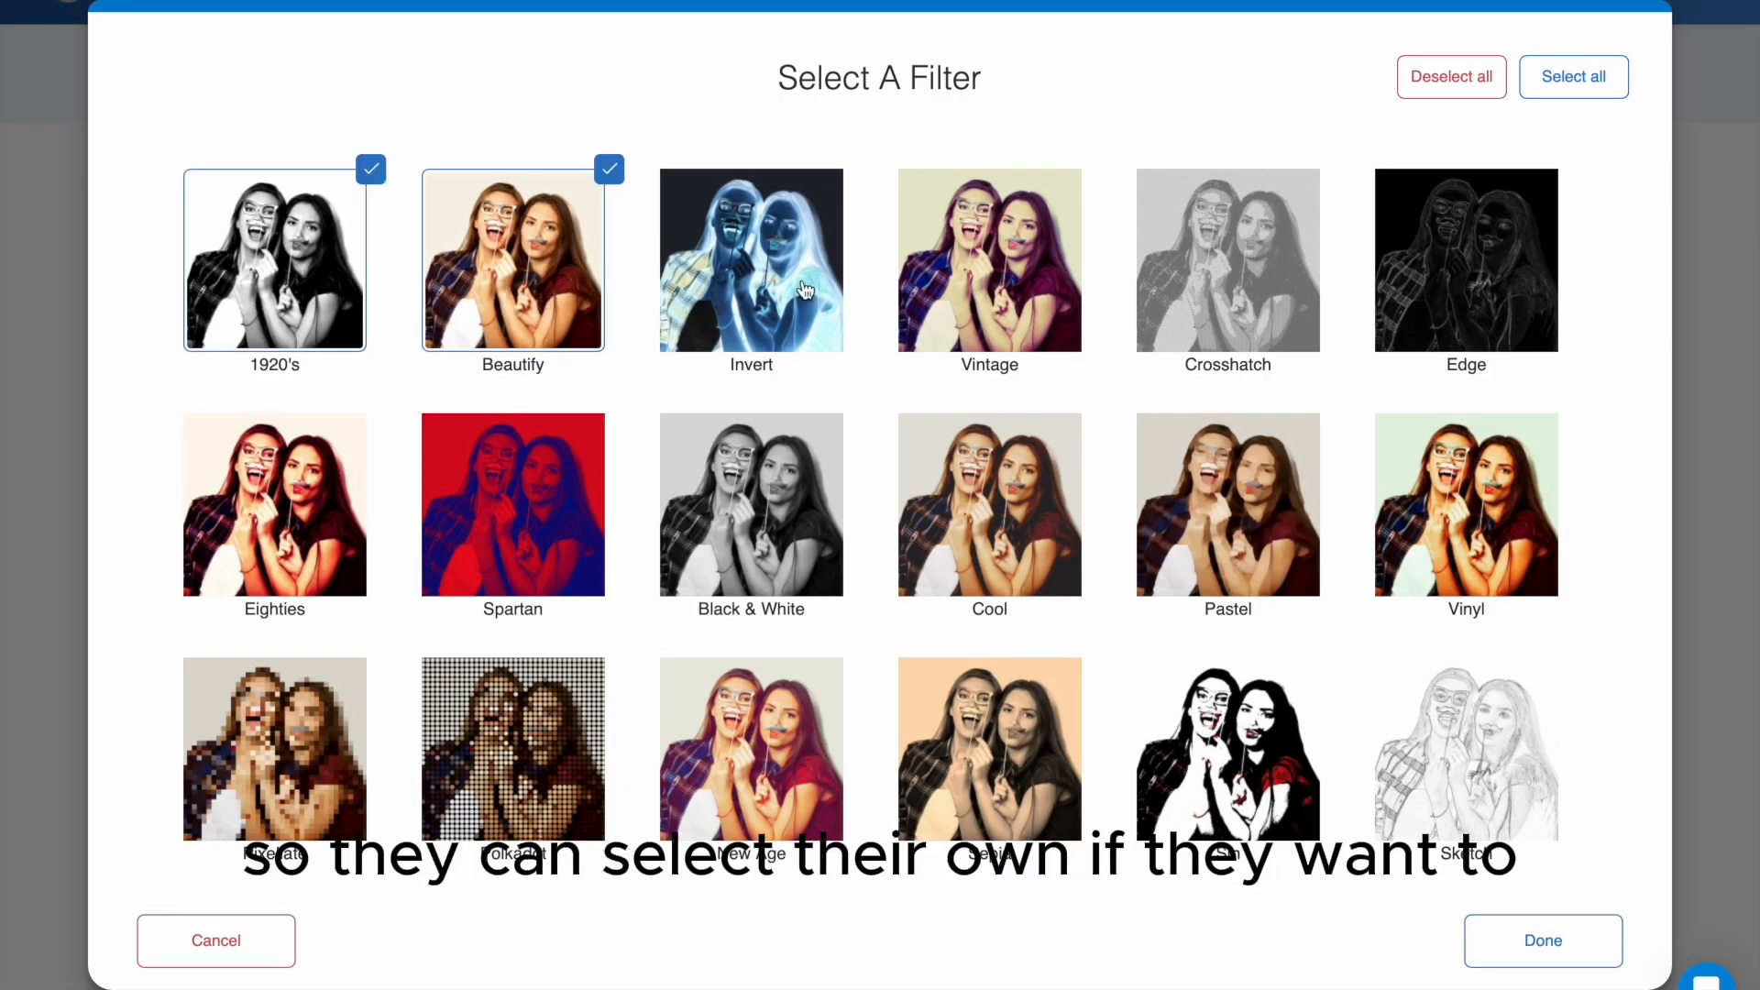
{"action": "left_click", "coordinate": [973, 285]}
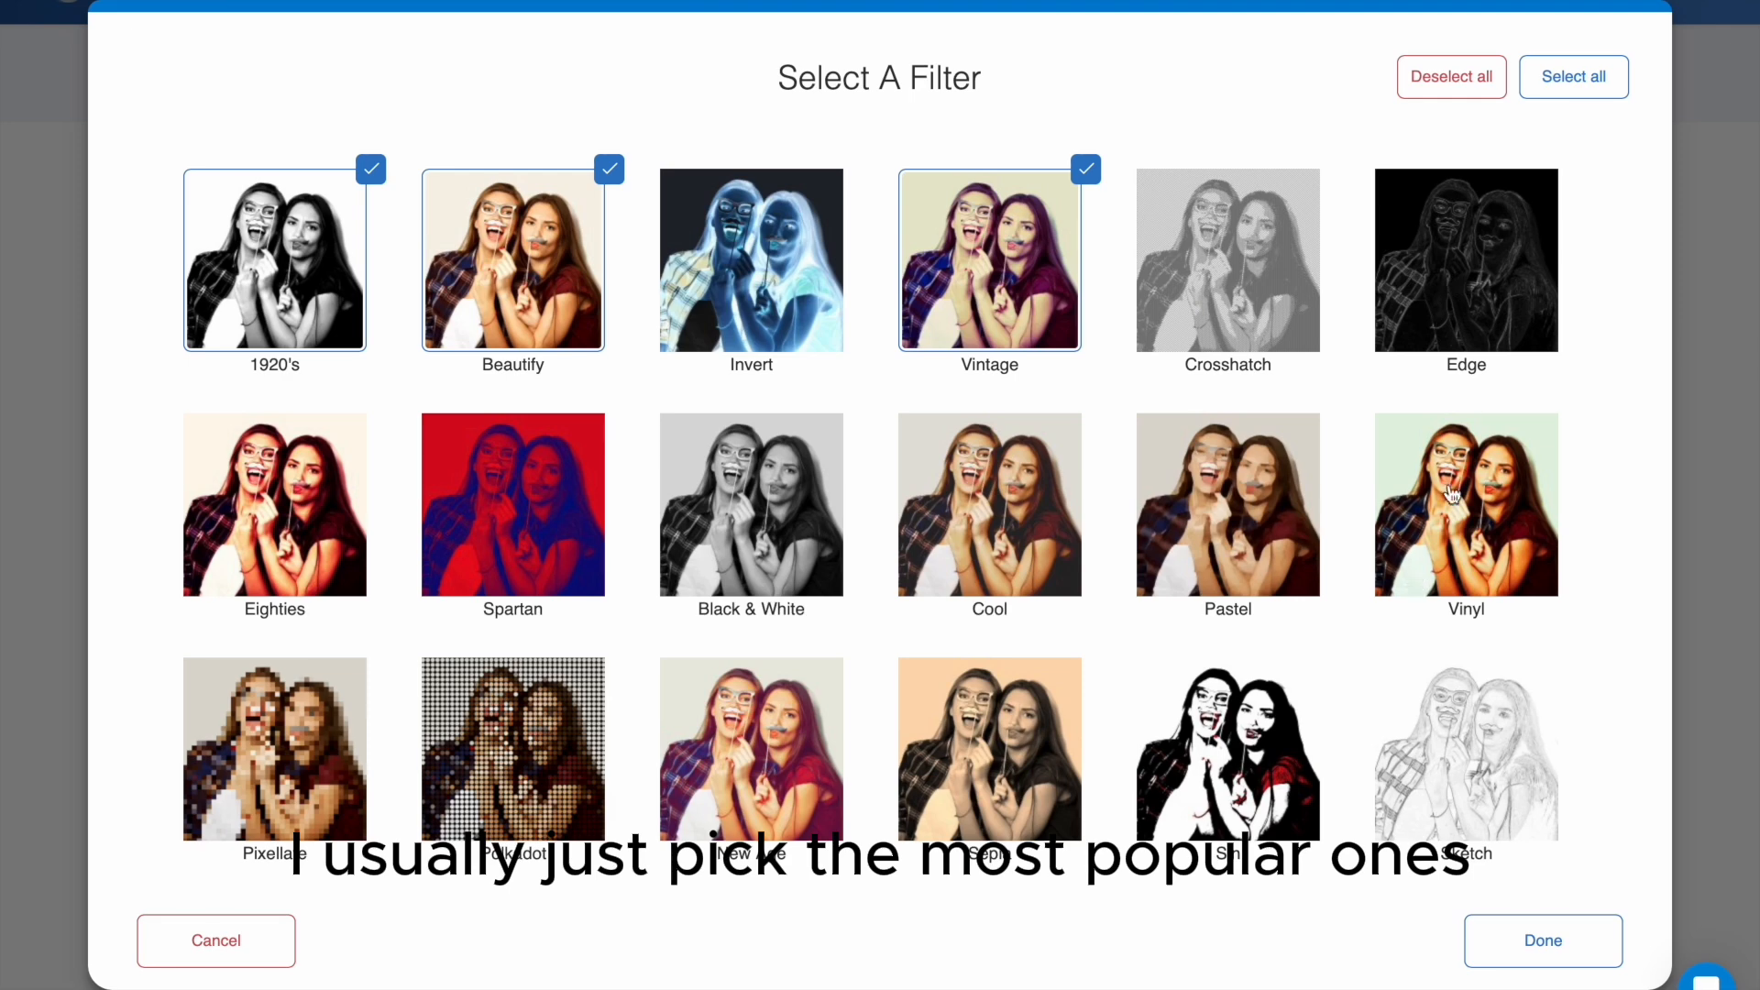
{"action": "left_click", "coordinate": [1467, 461]}
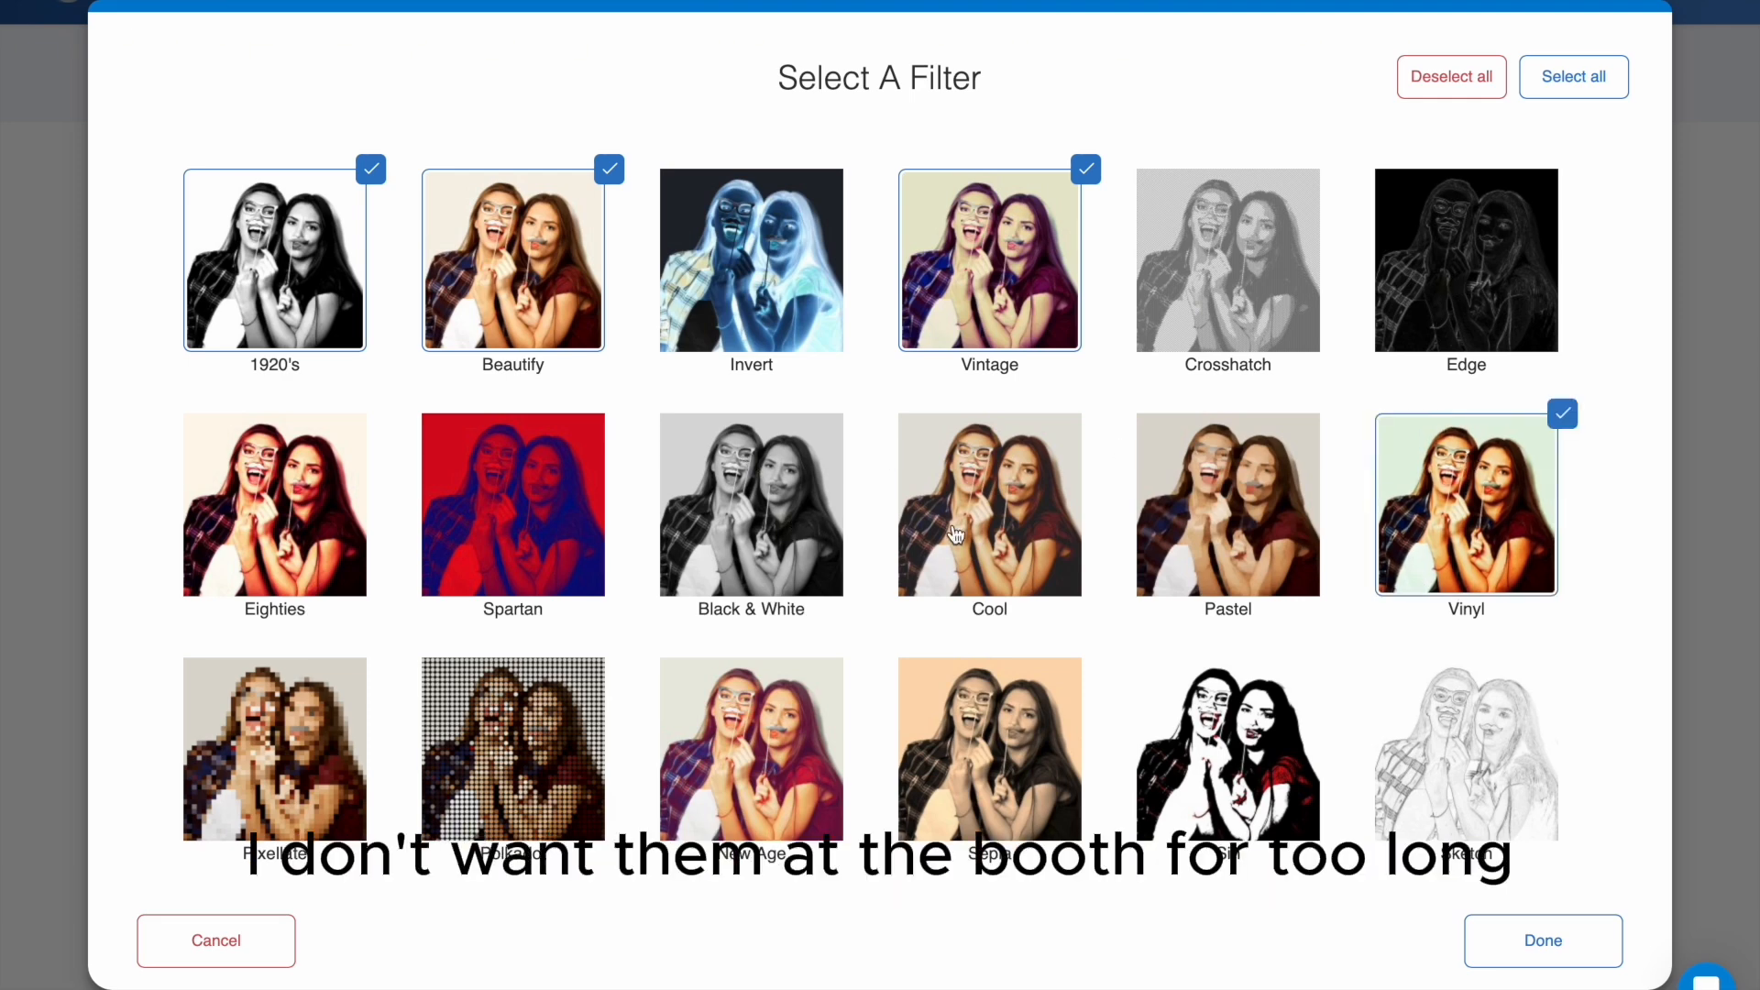
{"action": "left_click", "coordinate": [956, 533]}
- Add Eighties, New Age, Beautify Plus, K-Dash and Sepia to the guest filter selection
{"action": "scroll", "coordinate": [955, 533], "scroll_direction": "down", "scroll_amount": 3}
{"action": "left_click", "coordinate": [362, 330]}
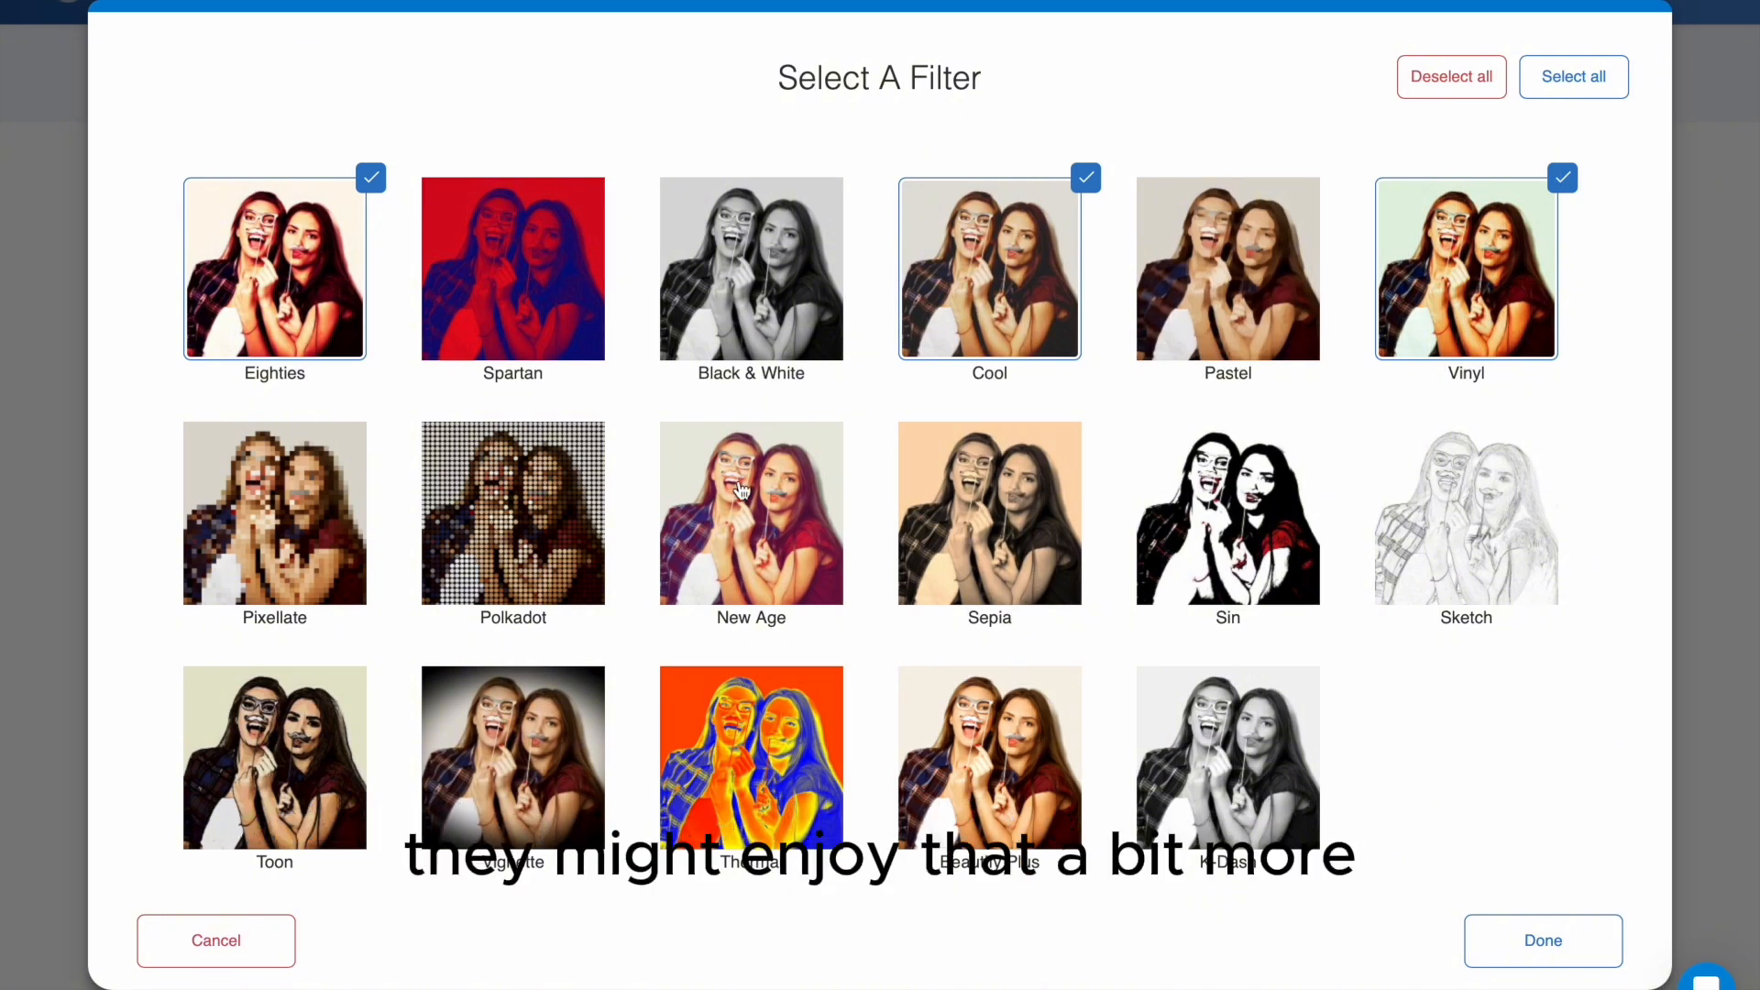
{"action": "left_click", "coordinate": [774, 552]}
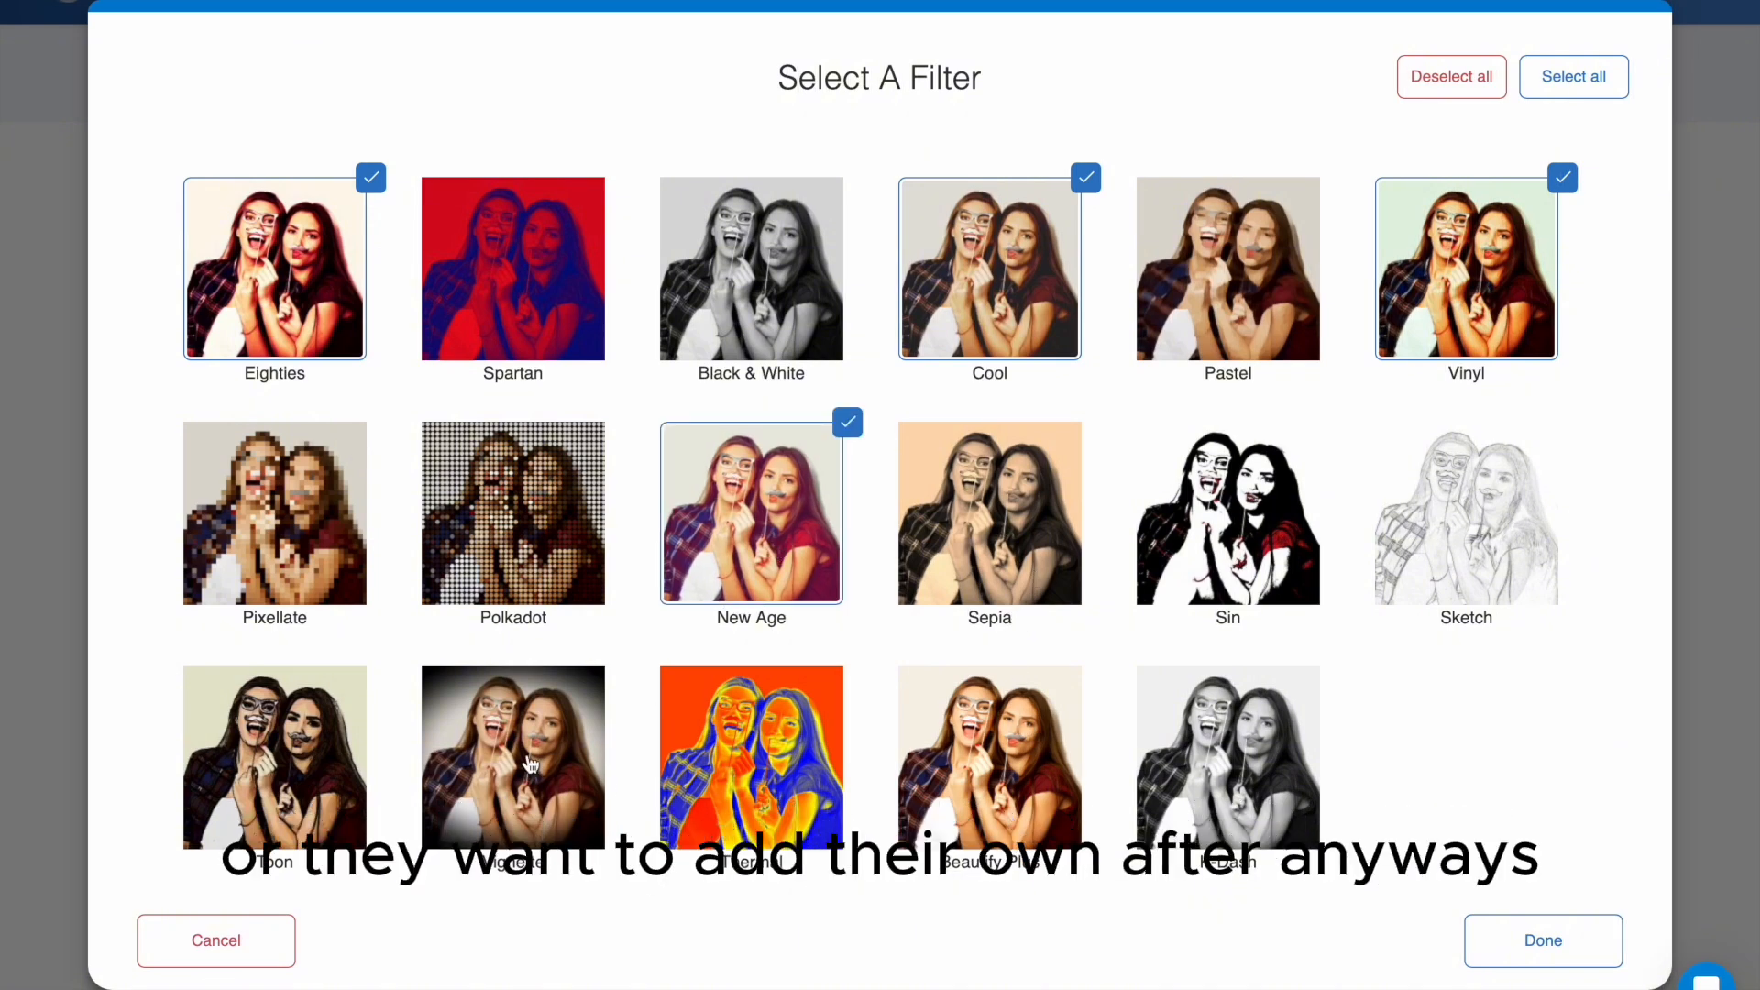
{"action": "left_click", "coordinate": [1024, 770]}
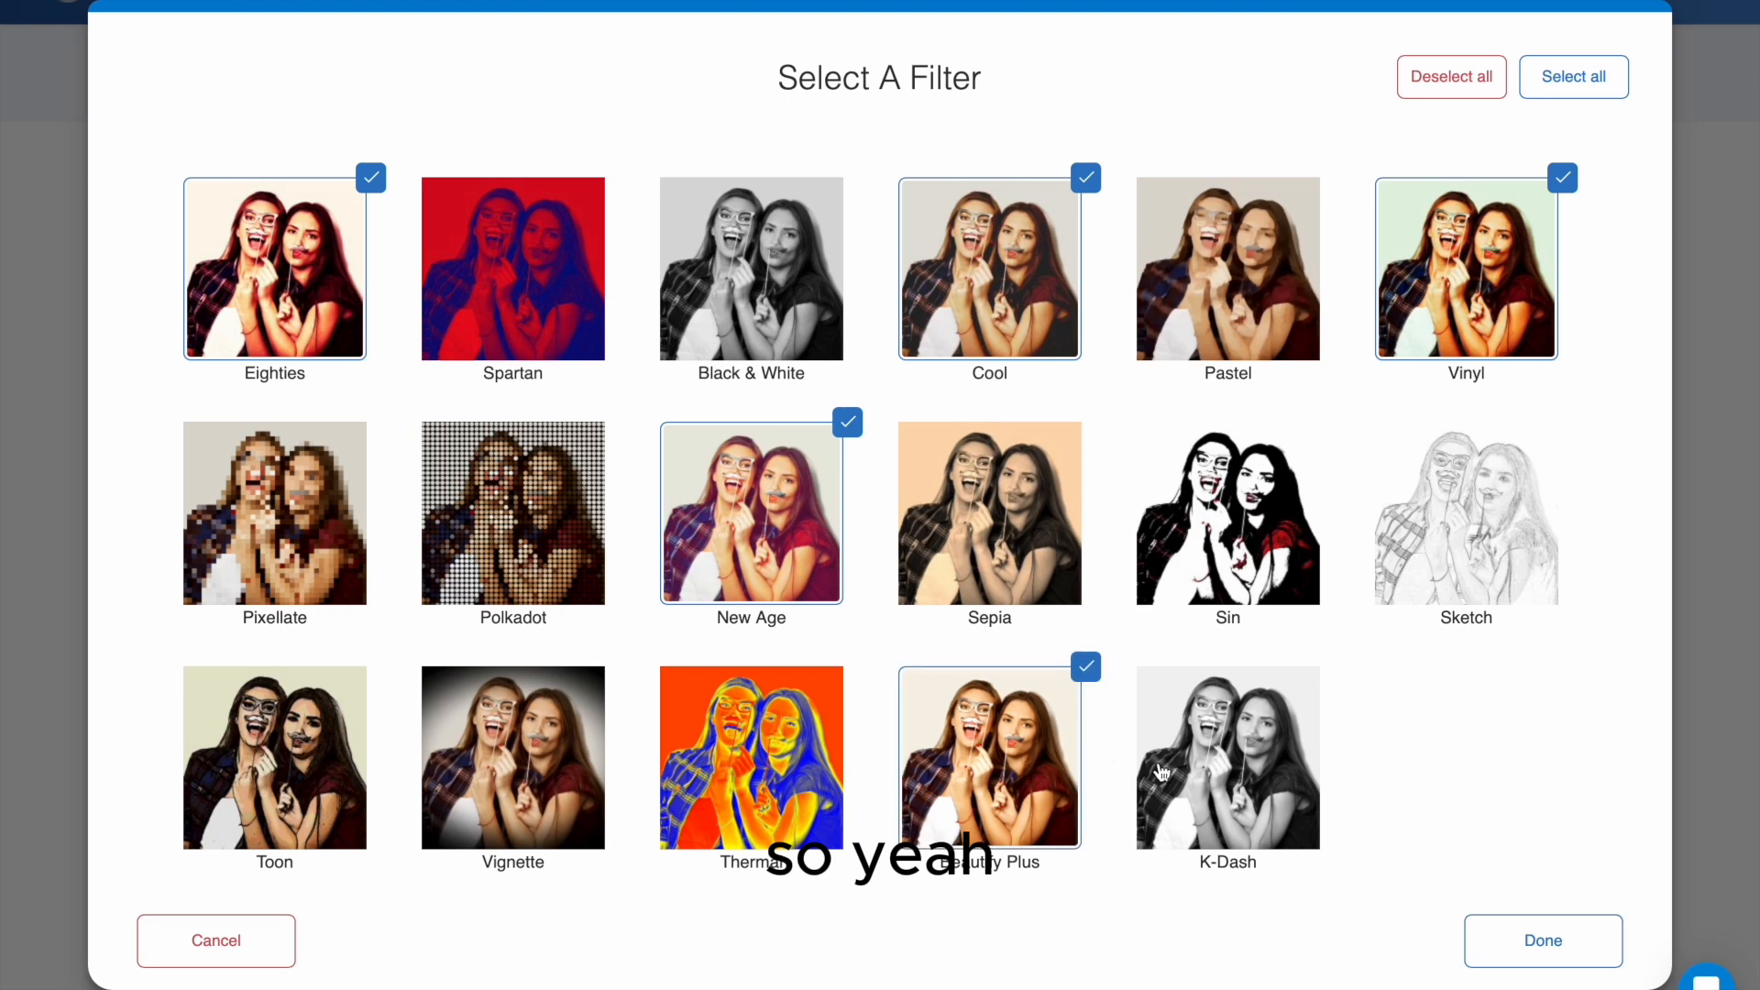
{"action": "left_click", "coordinate": [1160, 772]}
{"action": "left_click", "coordinate": [986, 532]}
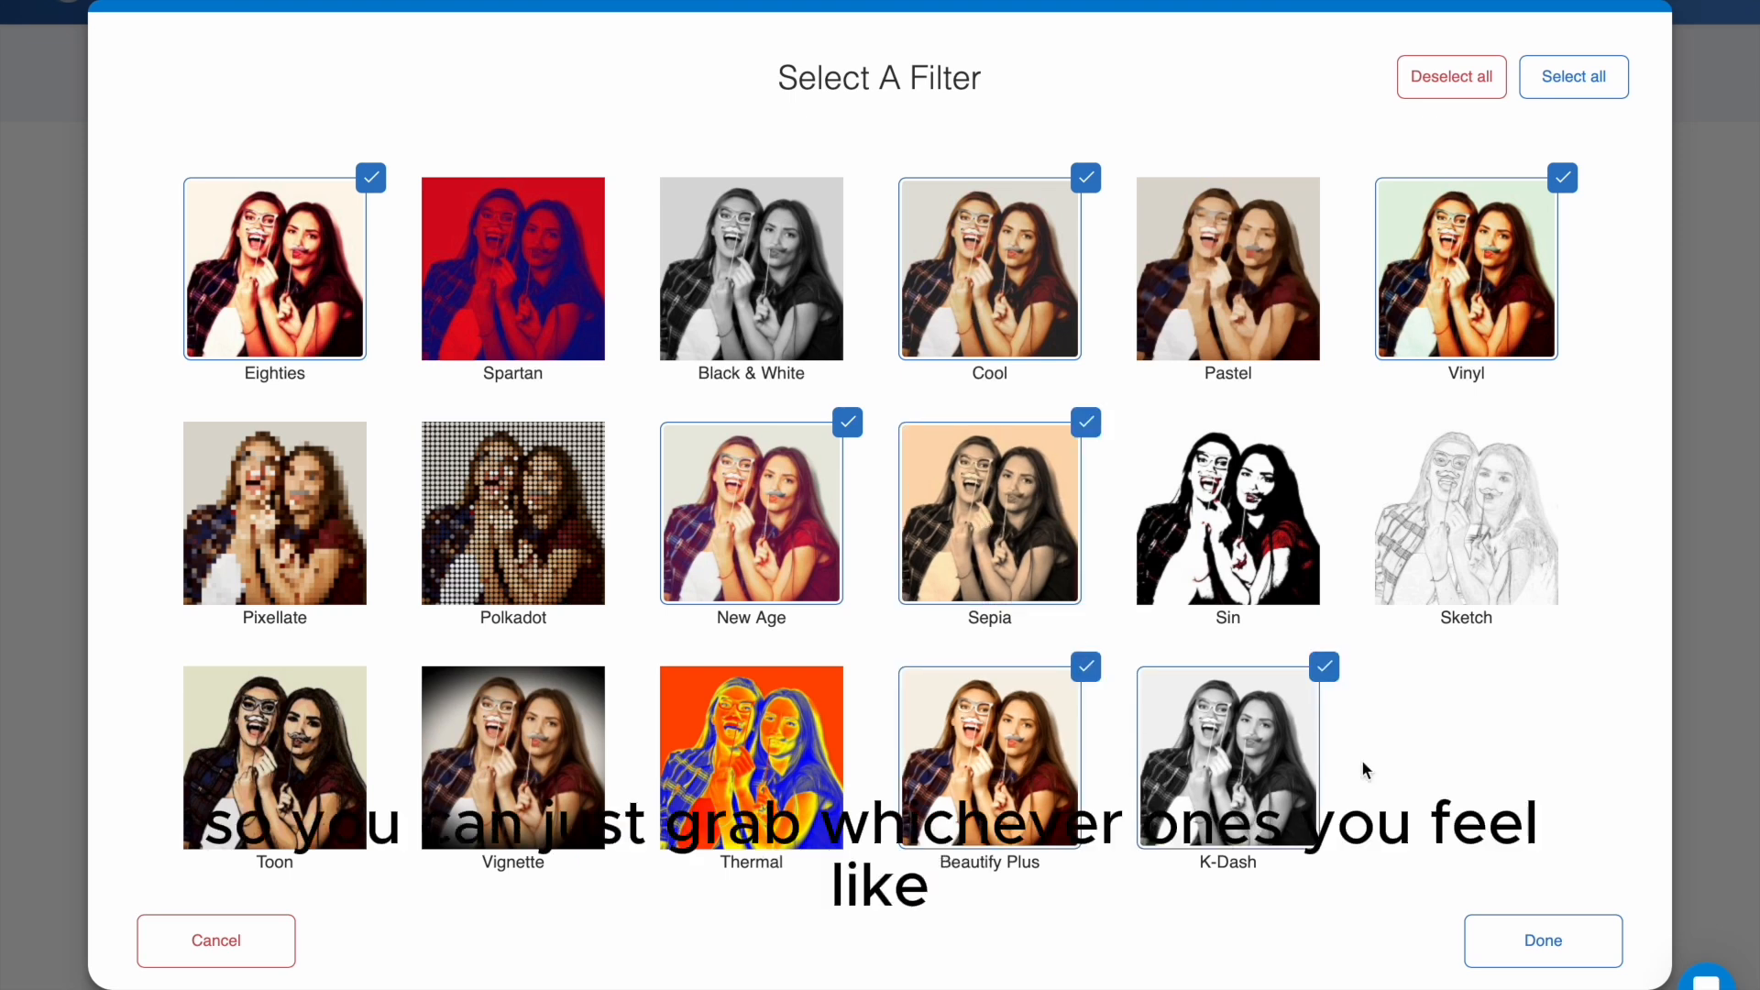
- Confirm the selected guest filters and continue to the GIF animation settings
{"action": "left_click", "coordinate": [1557, 956]}
{"action": "scroll", "coordinate": [1558, 697], "scroll_direction": "down", "scroll_amount": 3}
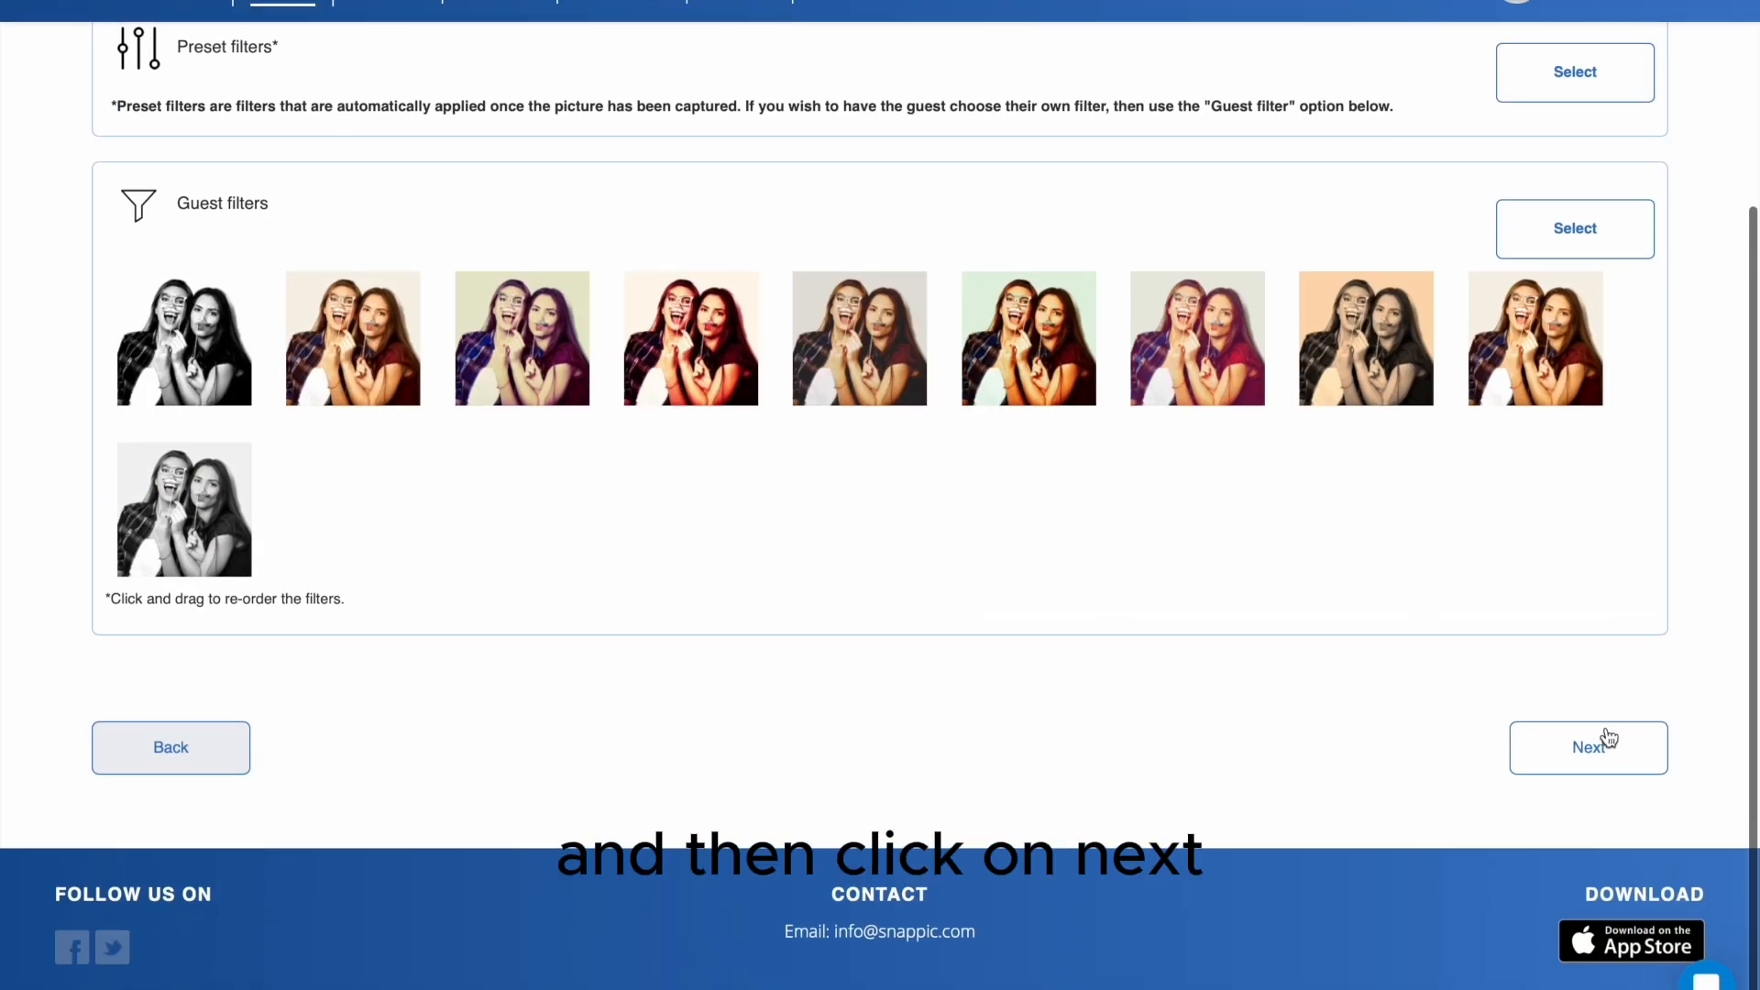
{"action": "left_click", "coordinate": [1603, 754]}
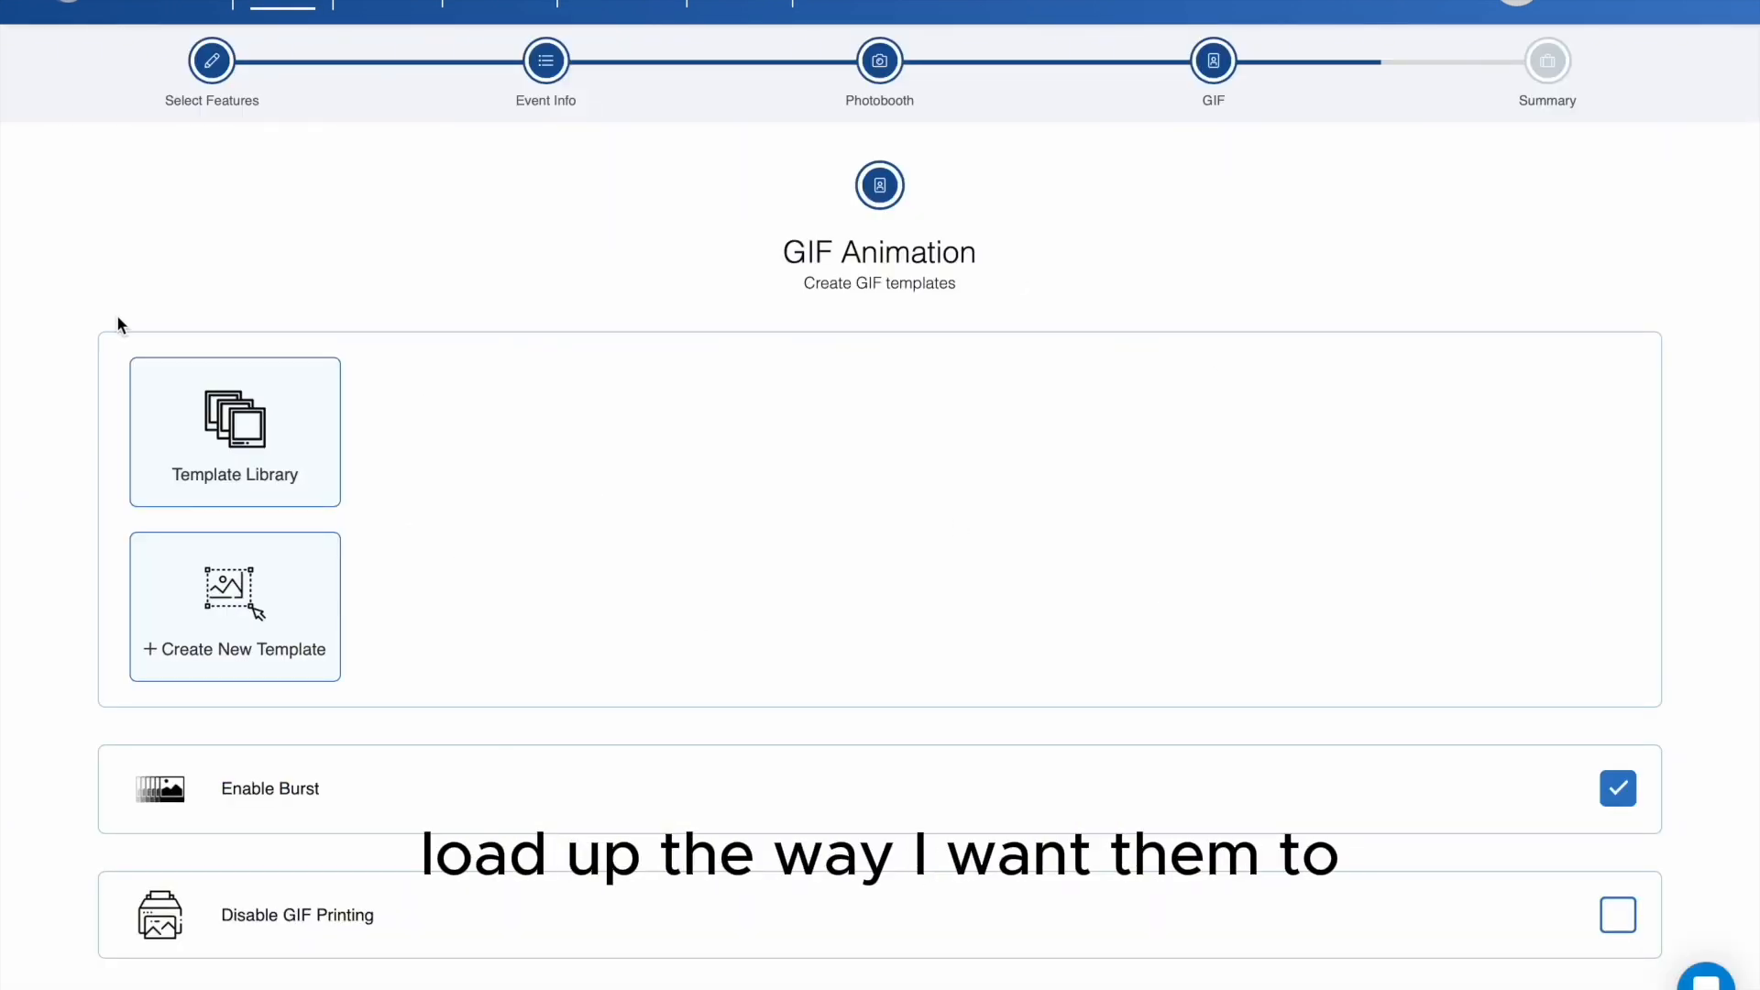
- Add the customized "sample photo" template from the template library to the GIF animation
{"action": "left_click", "coordinate": [183, 469]}
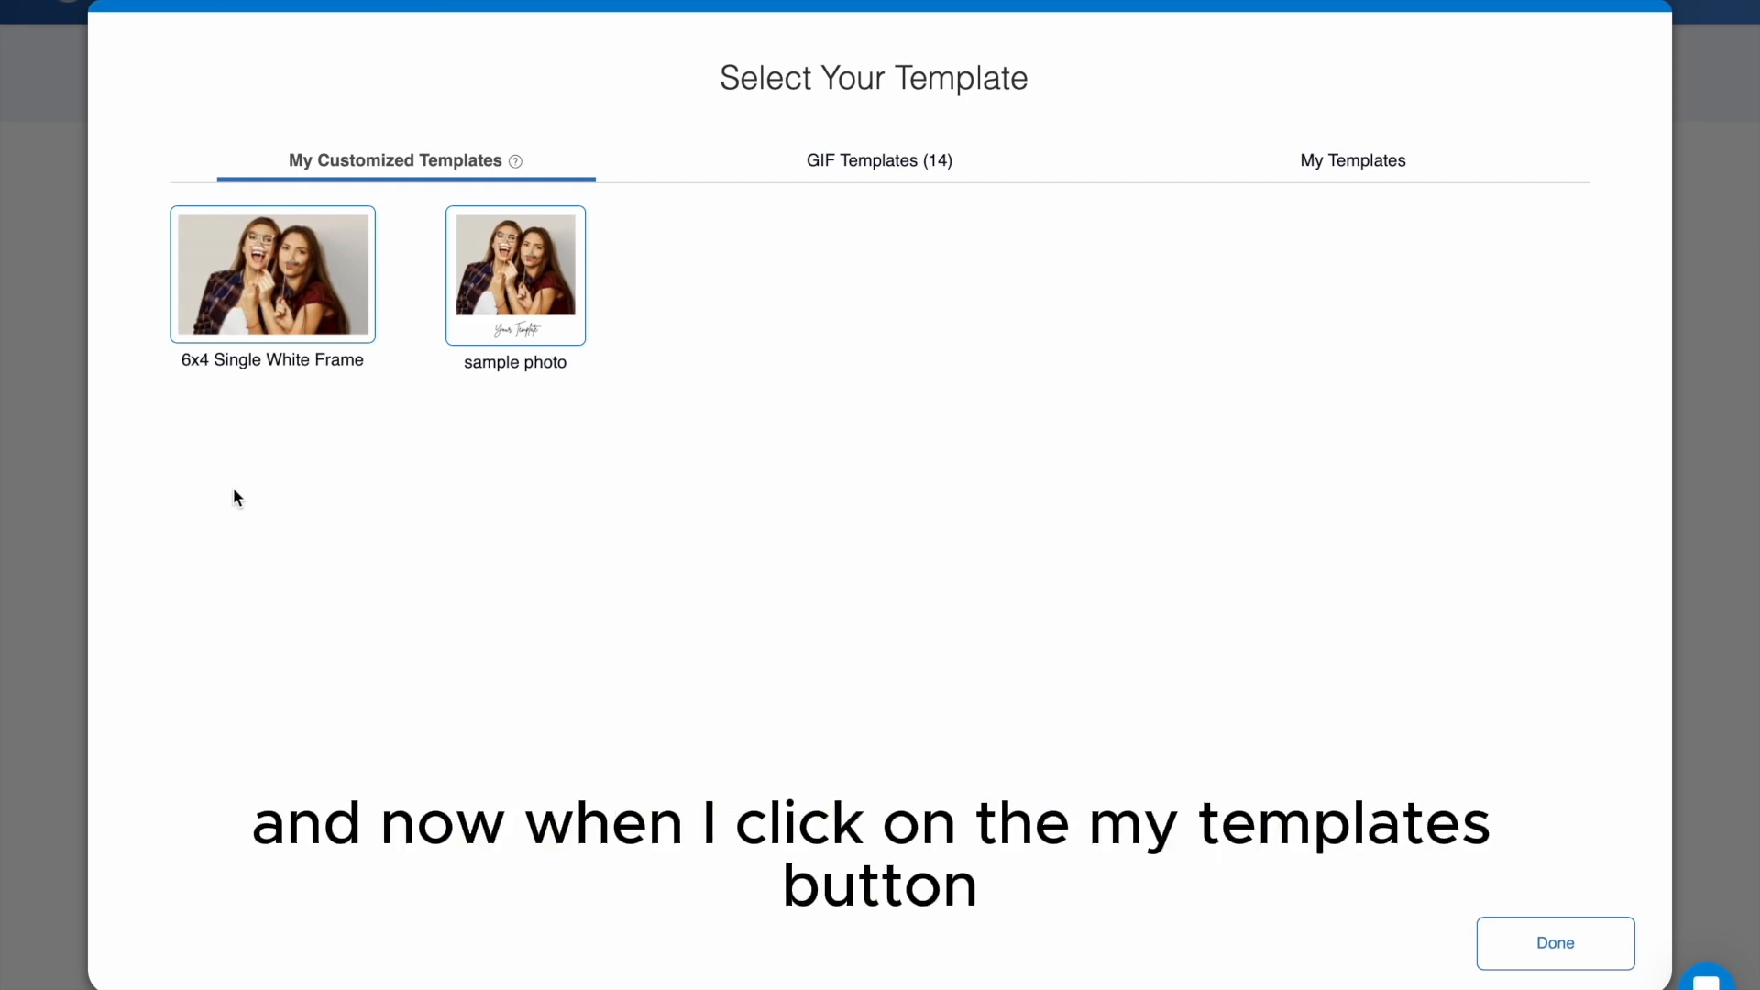
{"action": "left_click", "coordinate": [513, 290]}
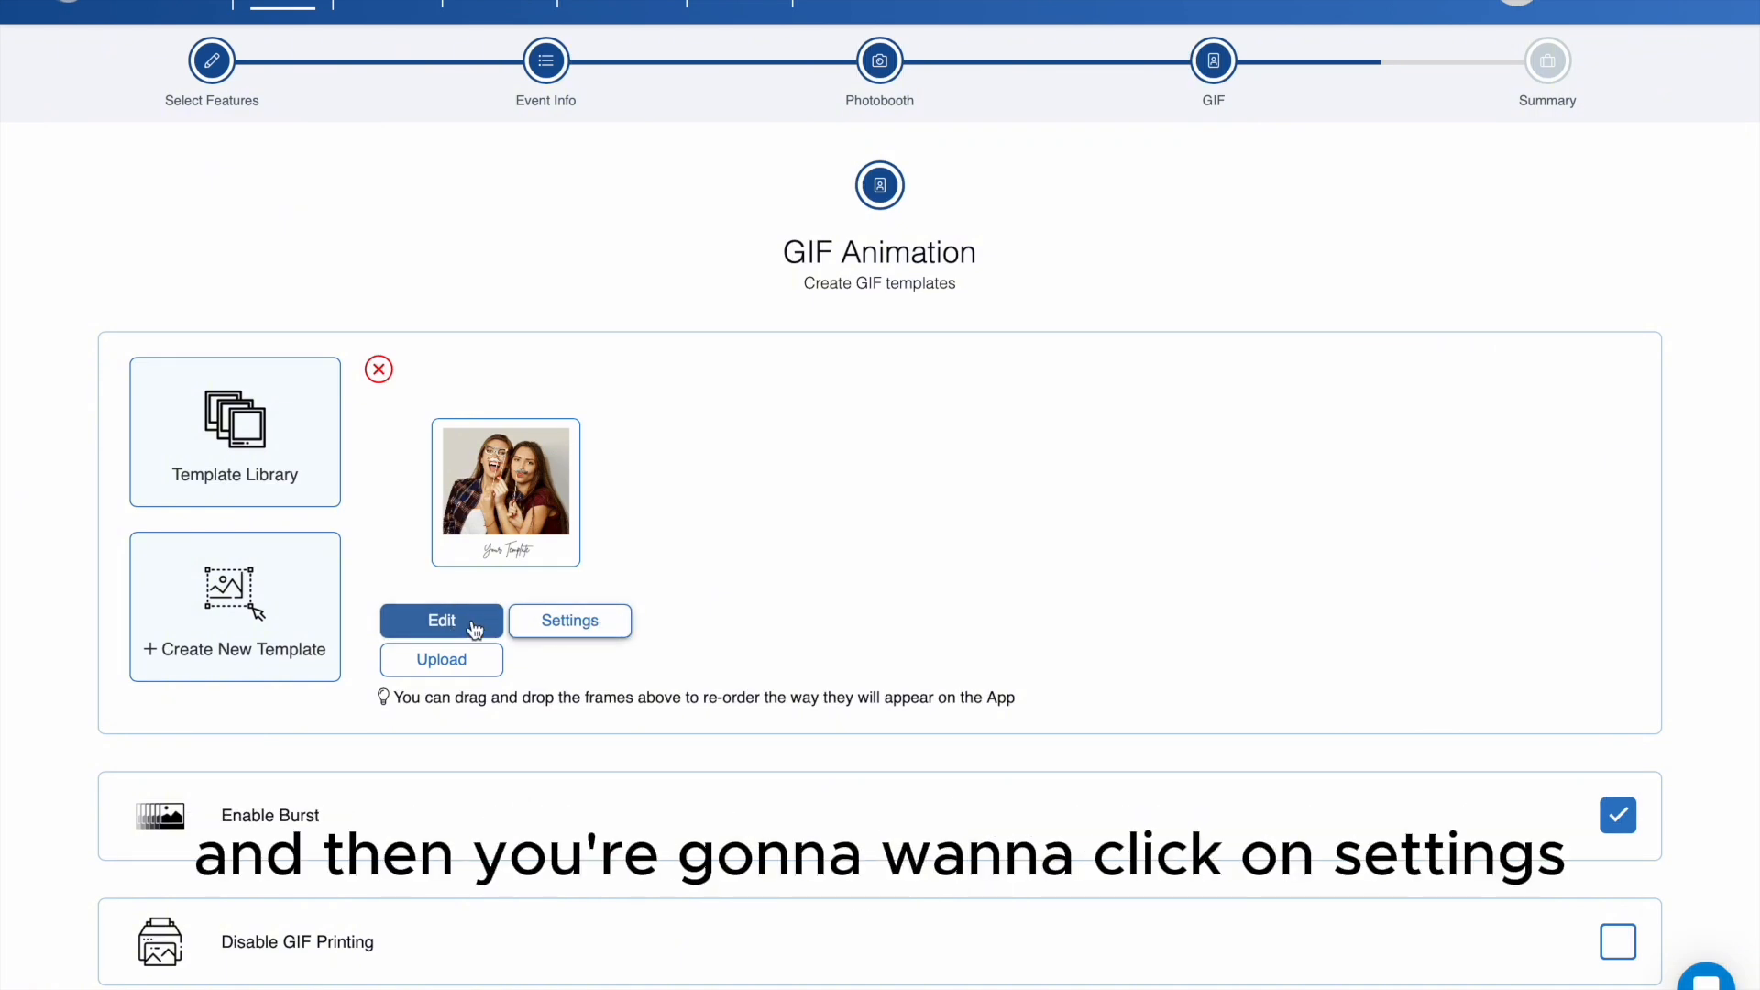
- Set the GIF template to 3 frames, a 3s interval countdown and Fast playback speed
{"action": "left_click", "coordinate": [547, 633]}
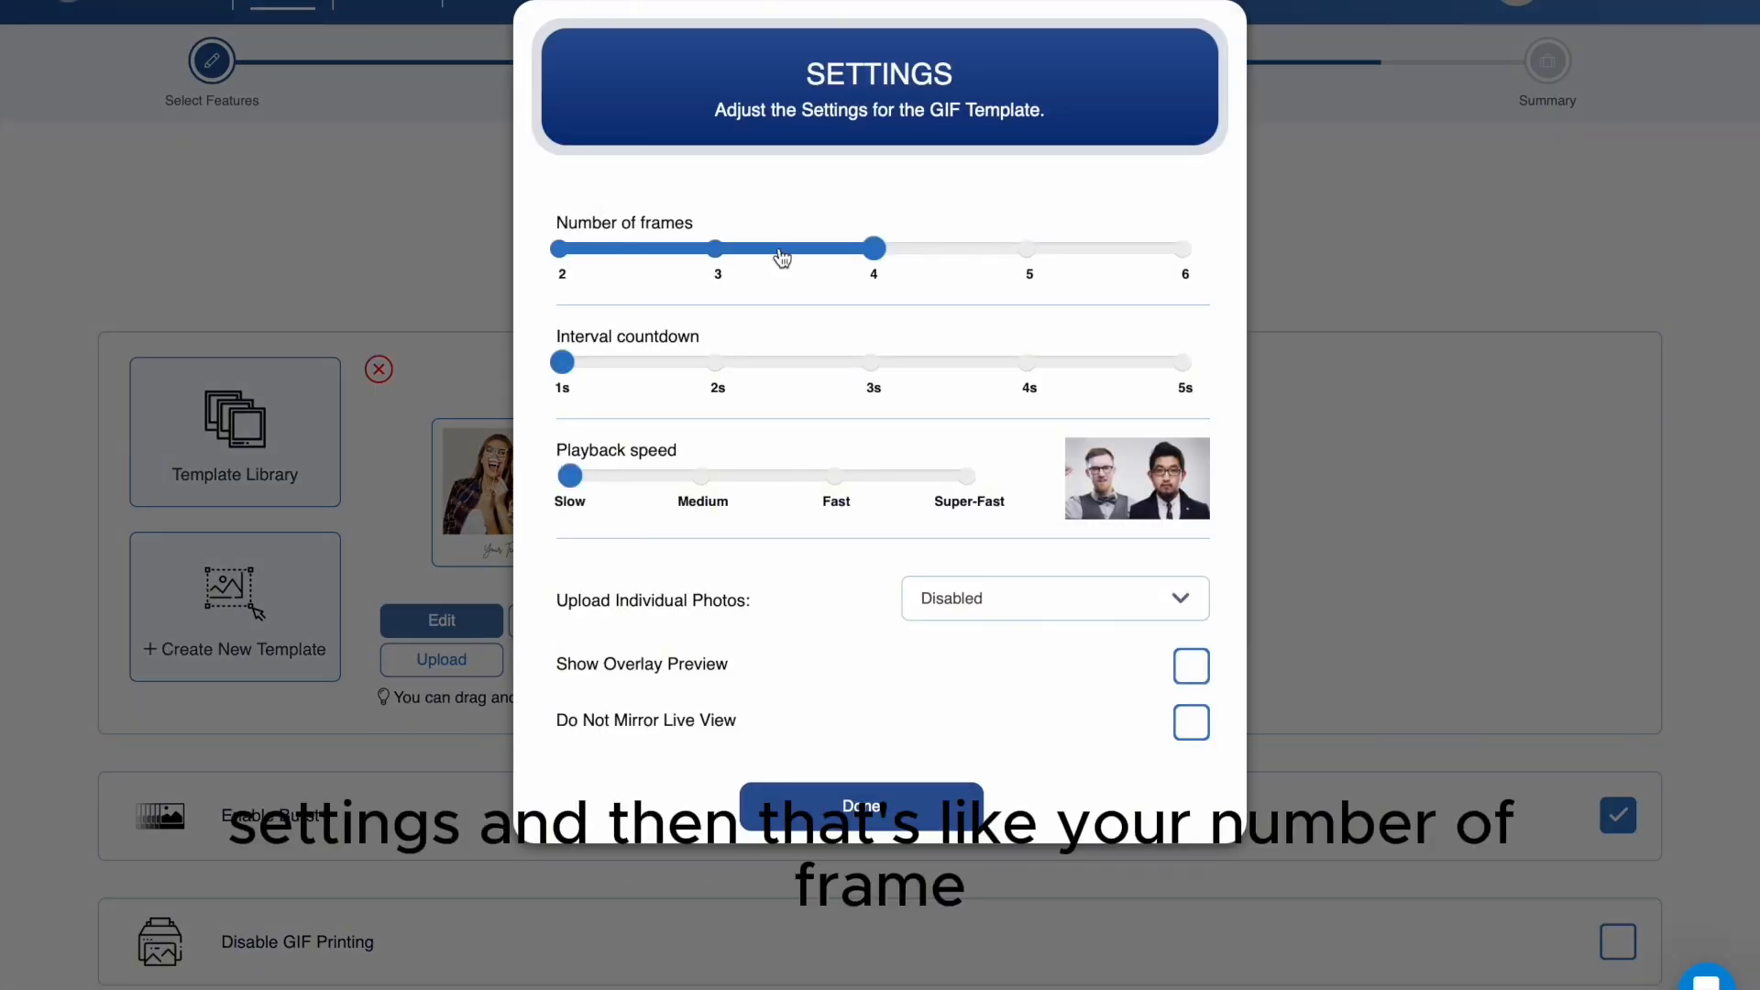
{"action": "left_click", "coordinate": [719, 252]}
{"action": "left_click", "coordinate": [882, 366]}
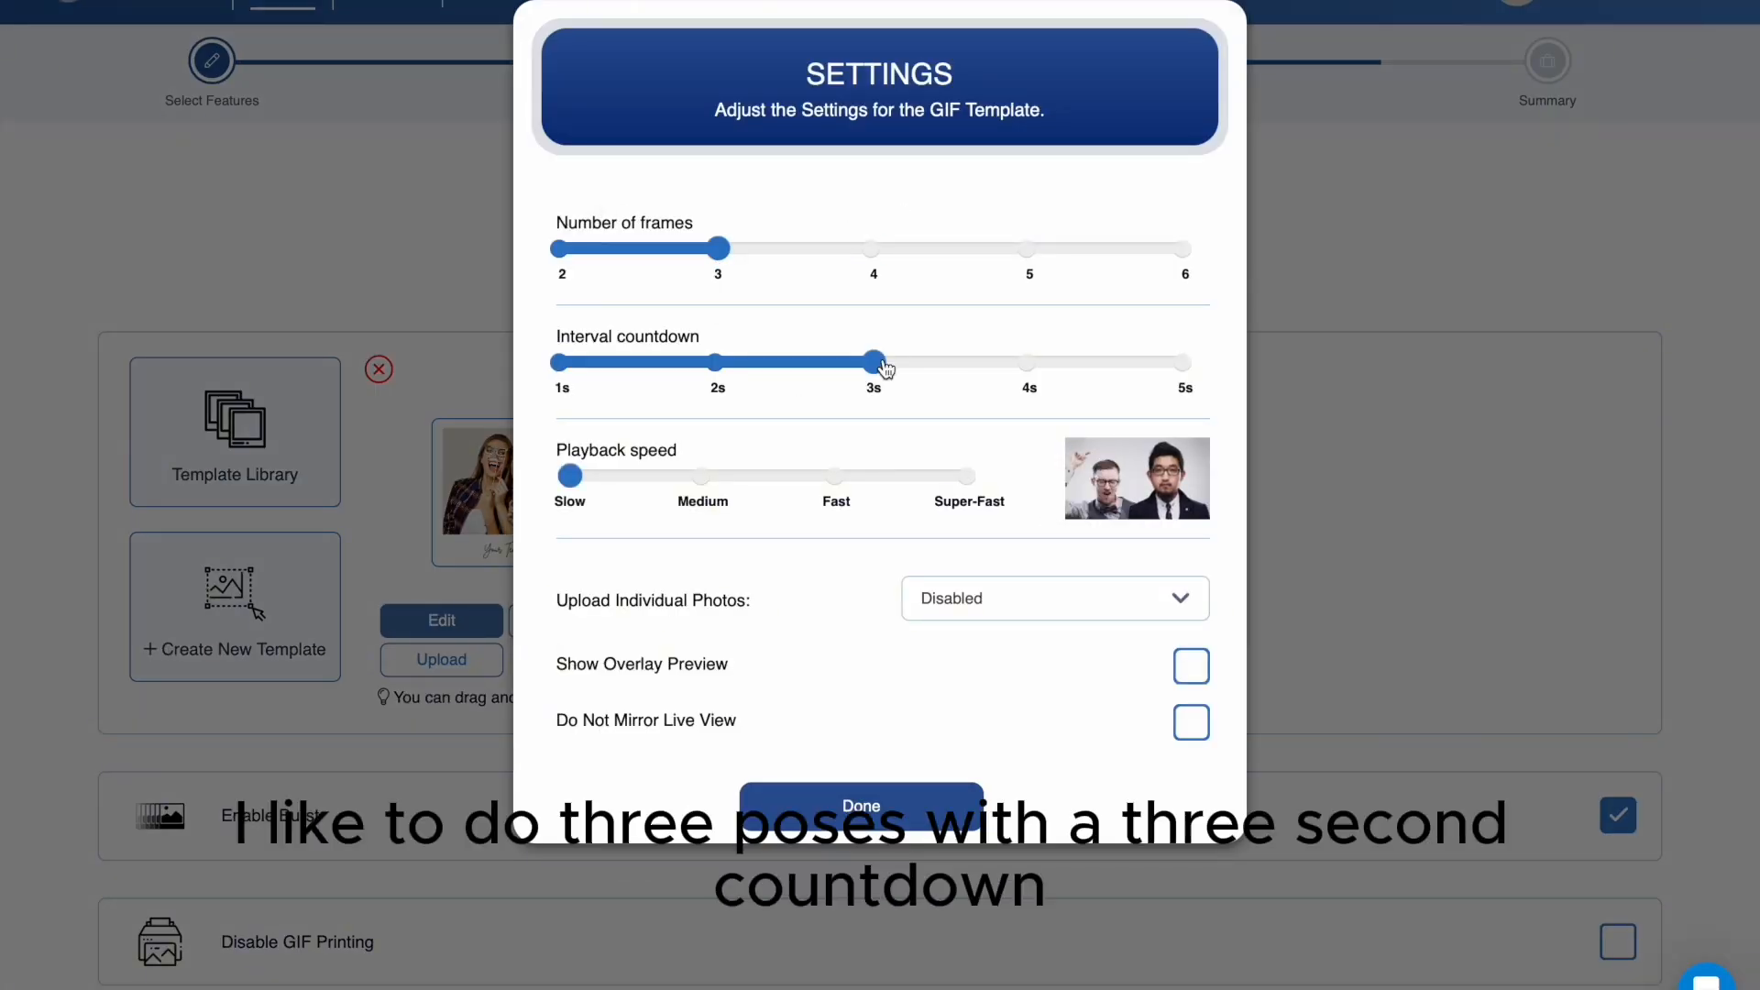
{"action": "left_click", "coordinate": [838, 481]}
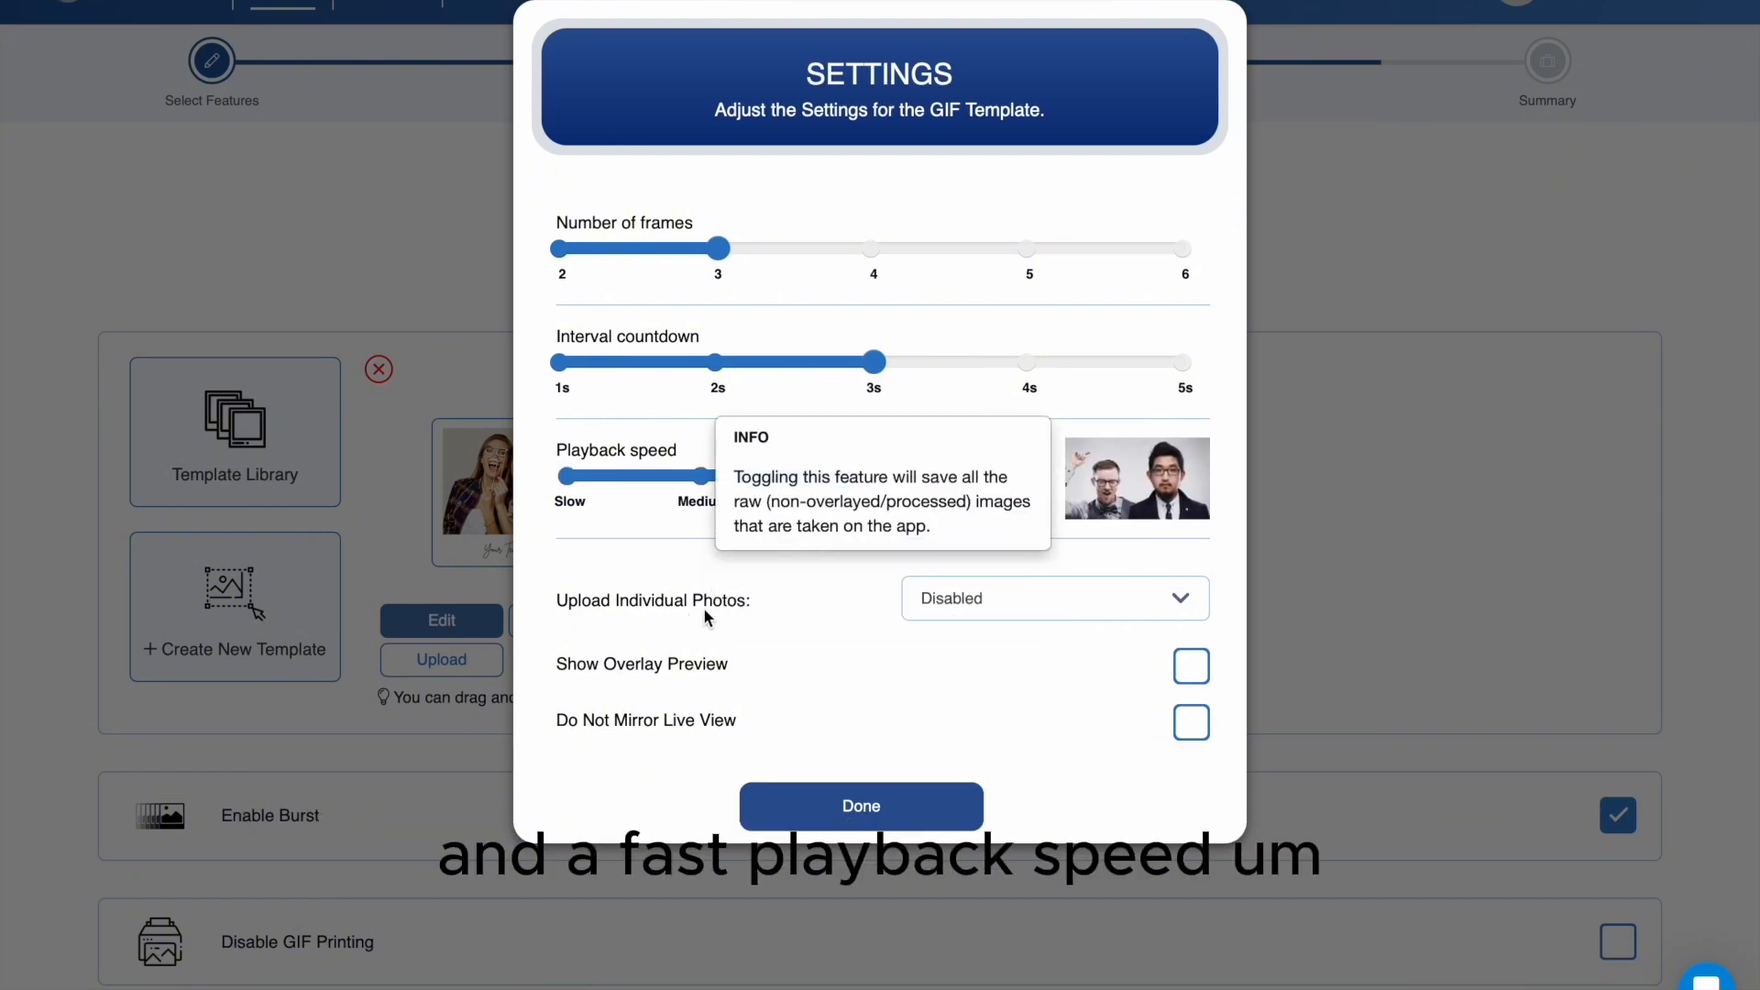
{"action": "scroll", "coordinate": [1132, 664], "scroll_direction": "down", "scroll_amount": 1}
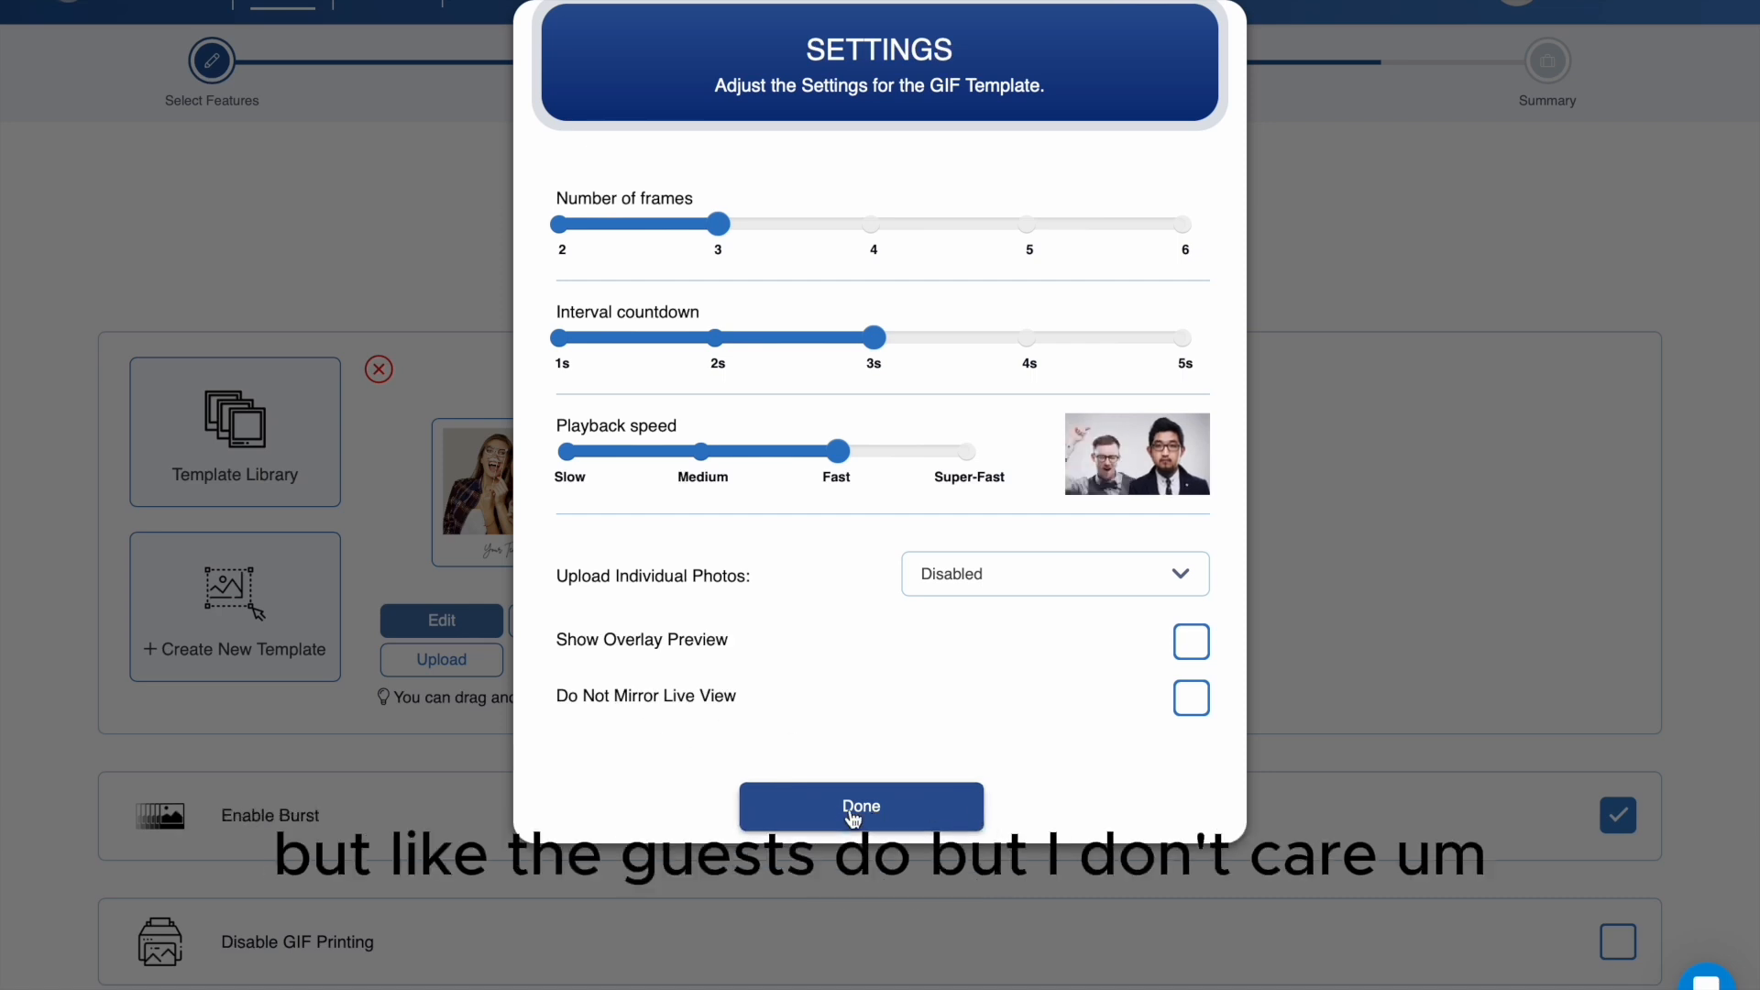
{"action": "left_click", "coordinate": [913, 814]}
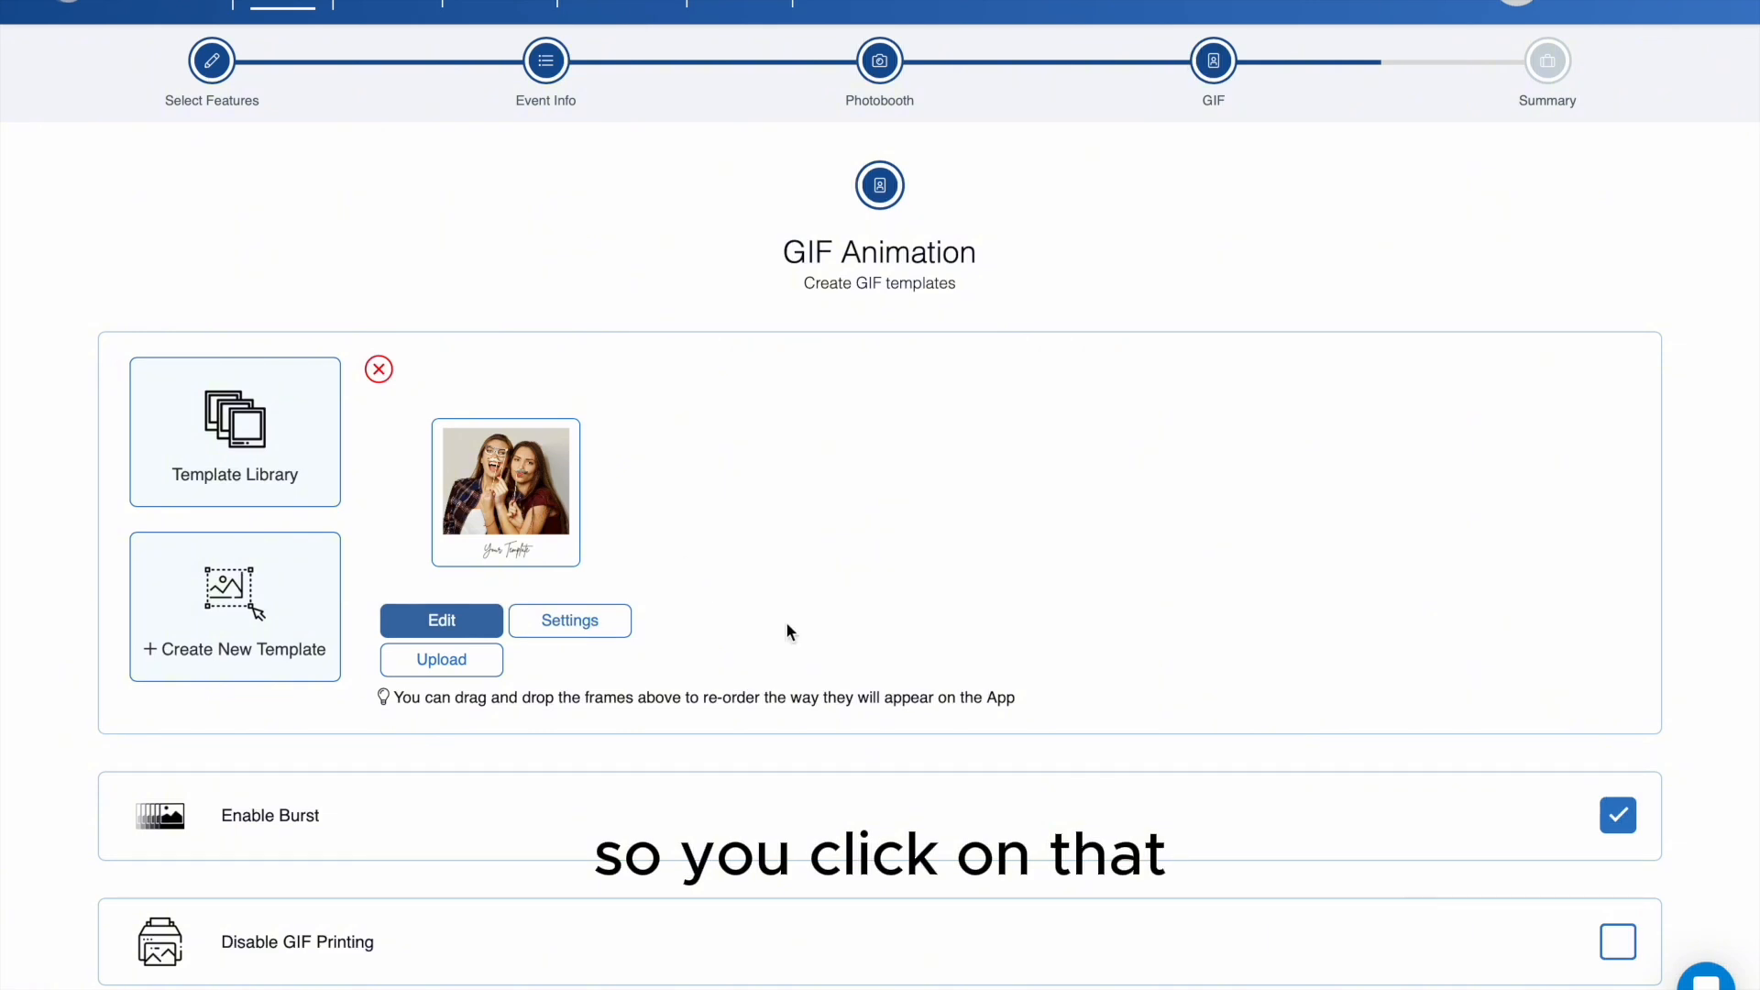
- Continue from the GIF animation settings to the Burst GIF templates, leaving Enable Burst on
{"action": "scroll", "coordinate": [786, 631], "scroll_direction": "down", "scroll_amount": 3}
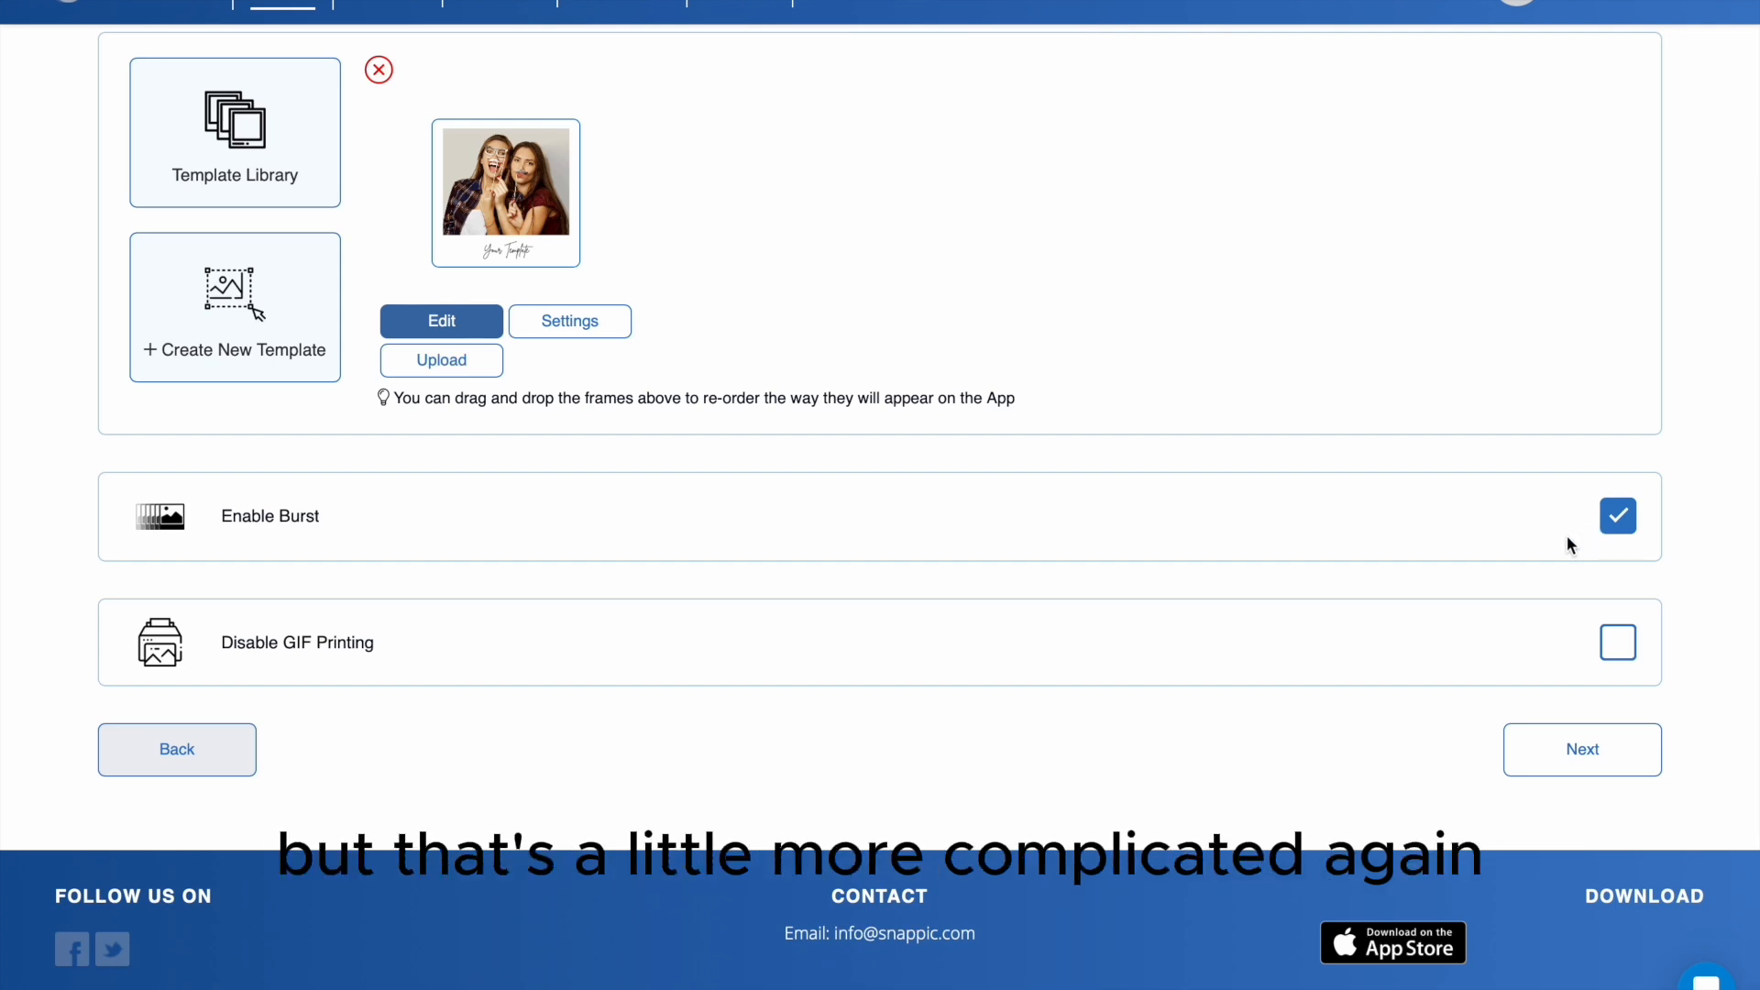
{"action": "left_click", "coordinate": [1584, 754]}
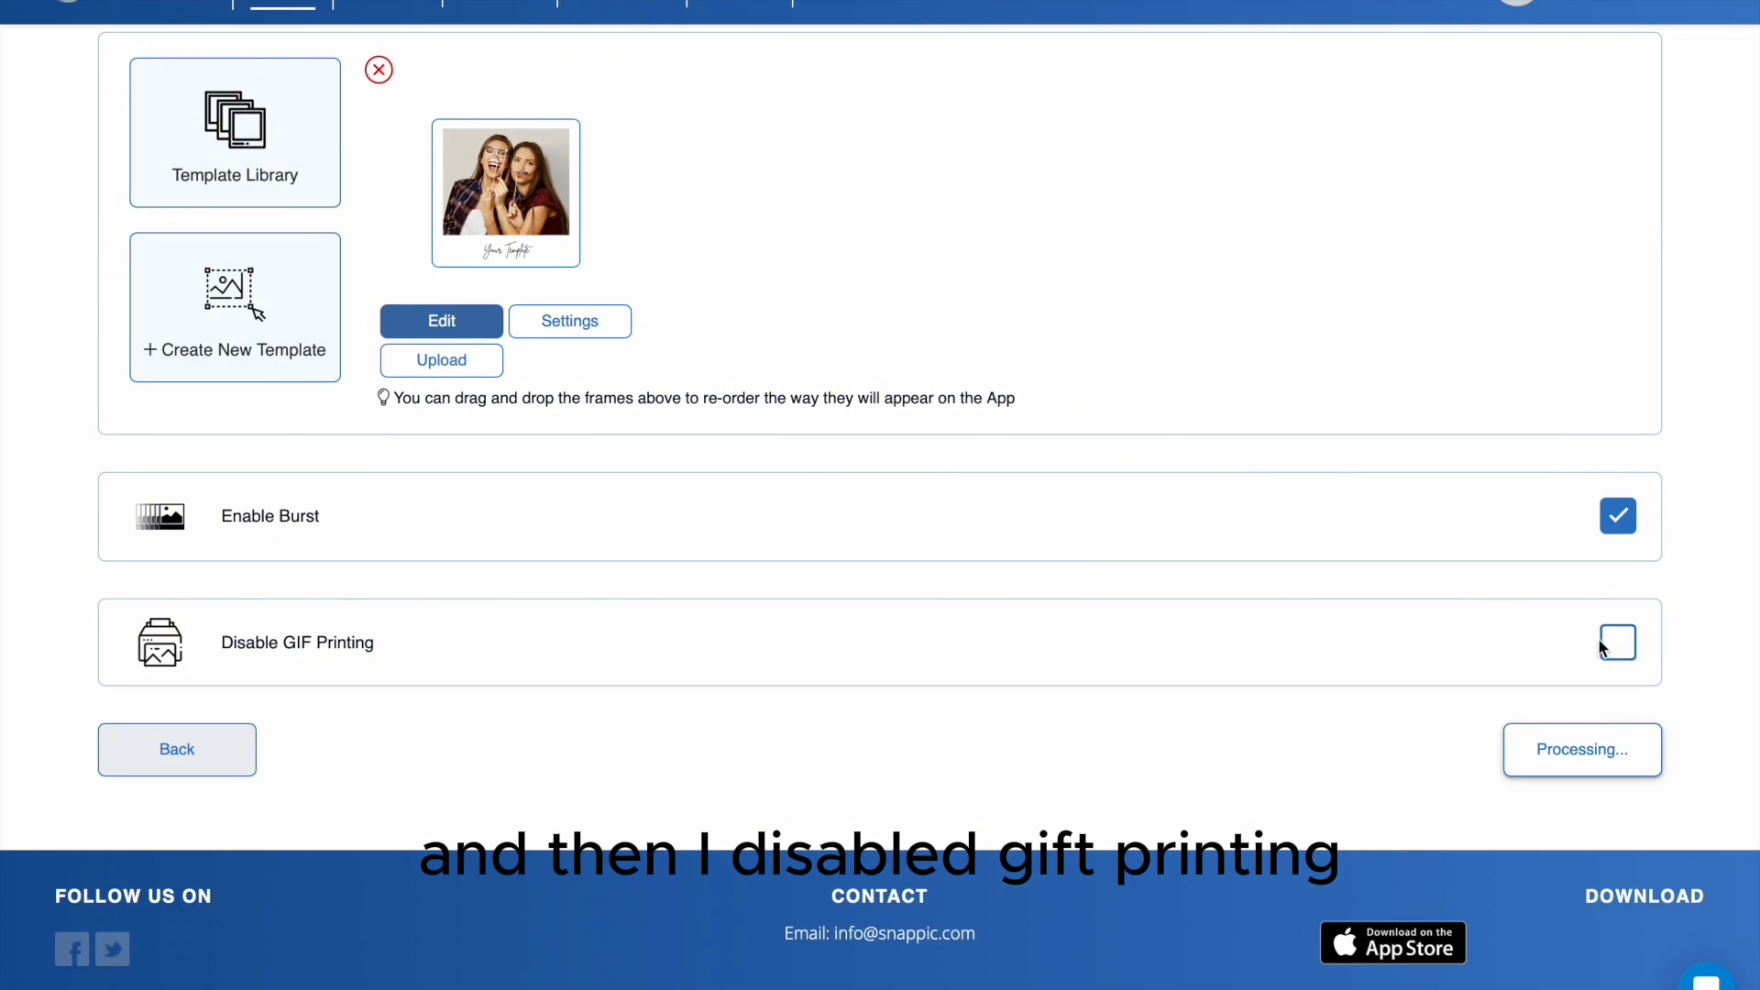
{"action": "scroll", "coordinate": [1357, 668], "scroll_direction": "down", "scroll_amount": 1}
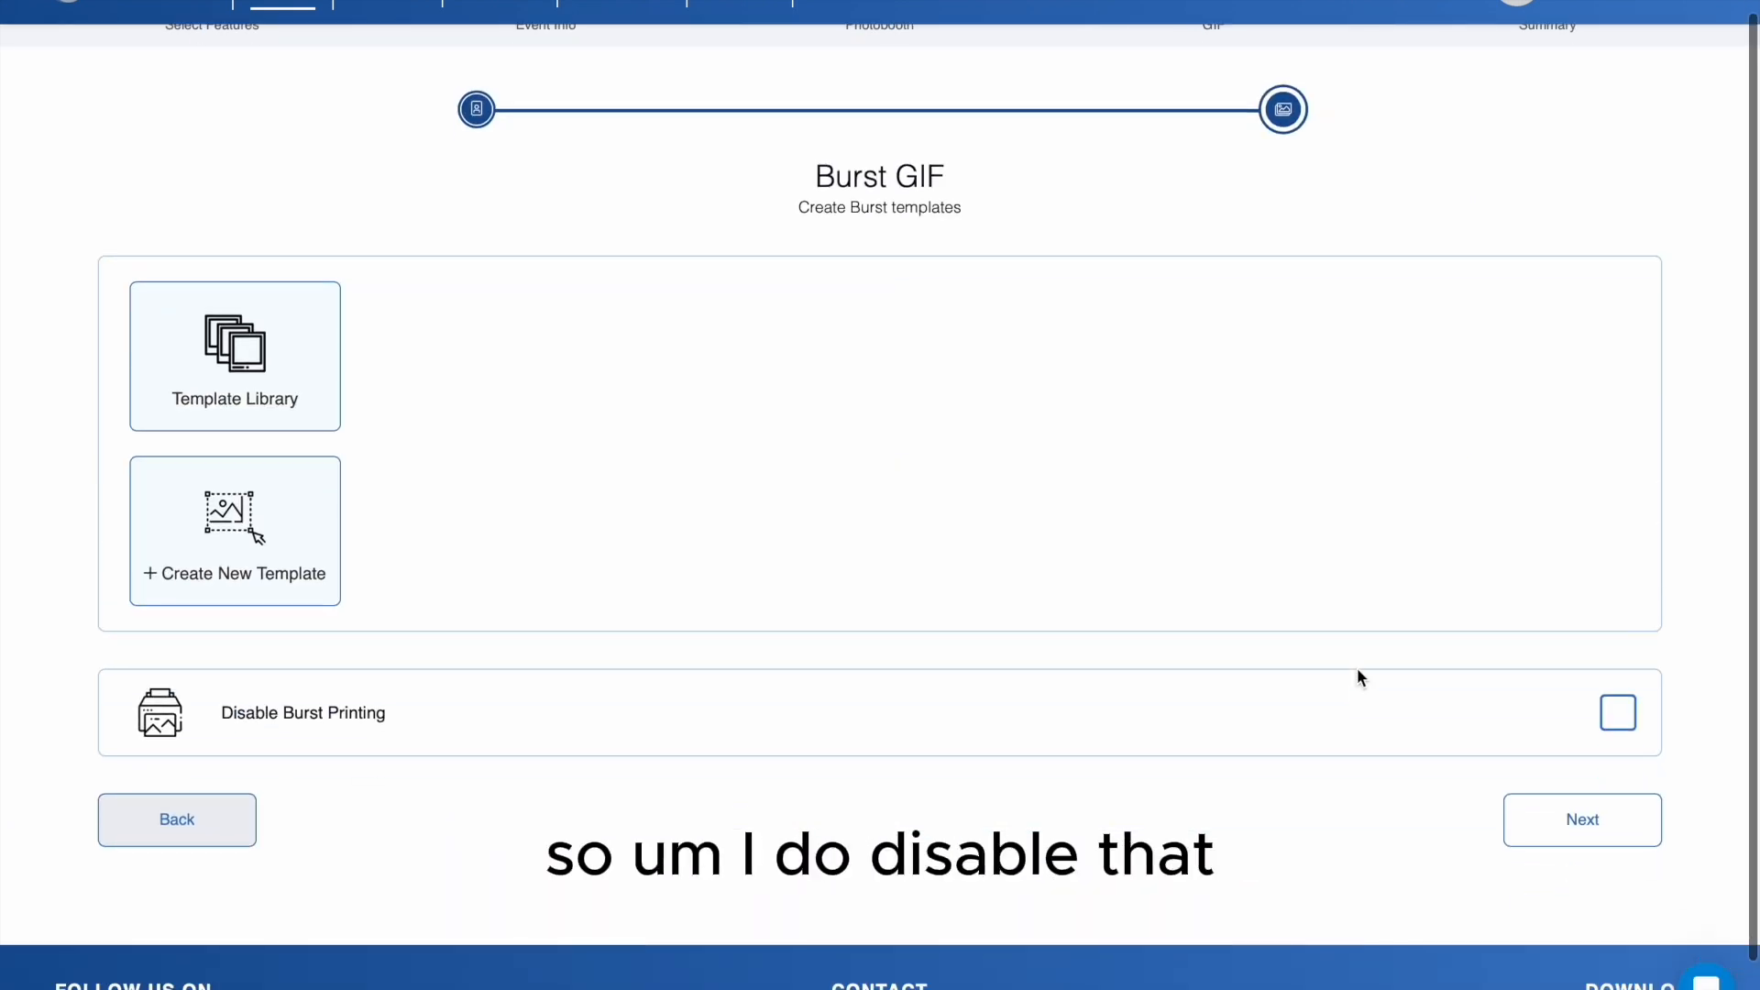
- Add the square photo template captioned "Your Template" from the template library to the Burst GIF templates
{"action": "left_click", "coordinate": [207, 819]}
{"action": "scroll", "coordinate": [653, 540], "scroll_direction": "up", "scroll_amount": 1}
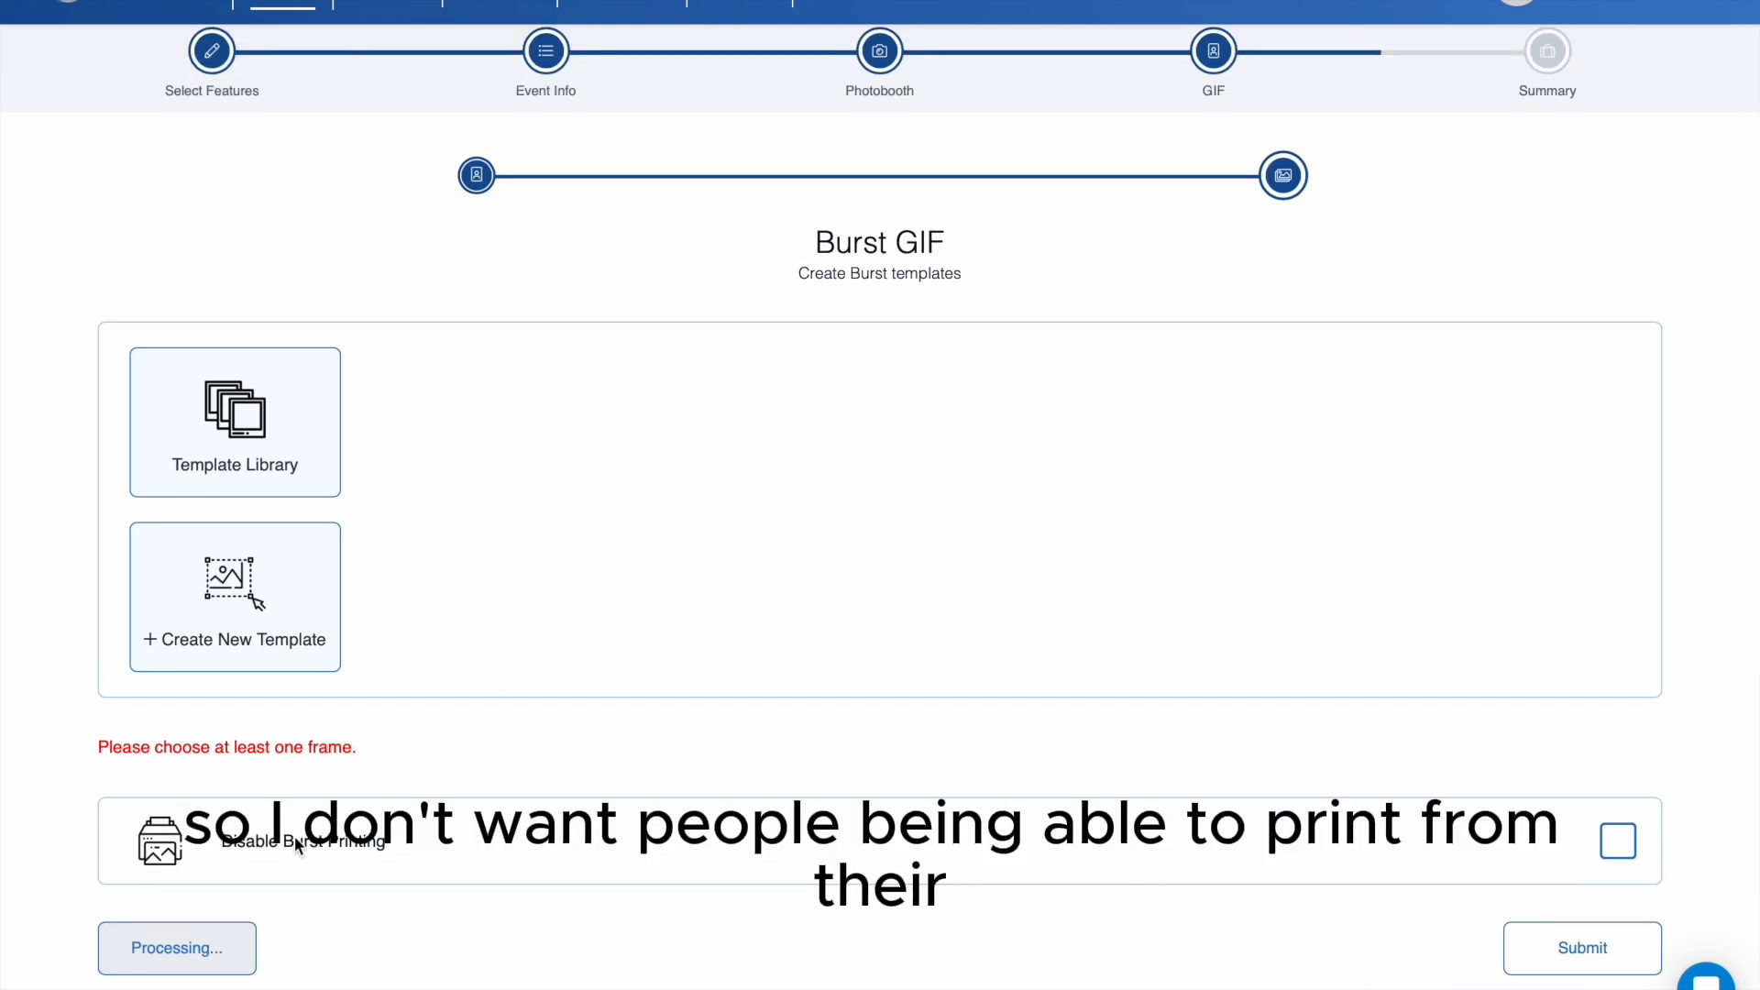
{"action": "left_click", "coordinate": [292, 448]}
{"action": "left_click", "coordinate": [550, 279]}
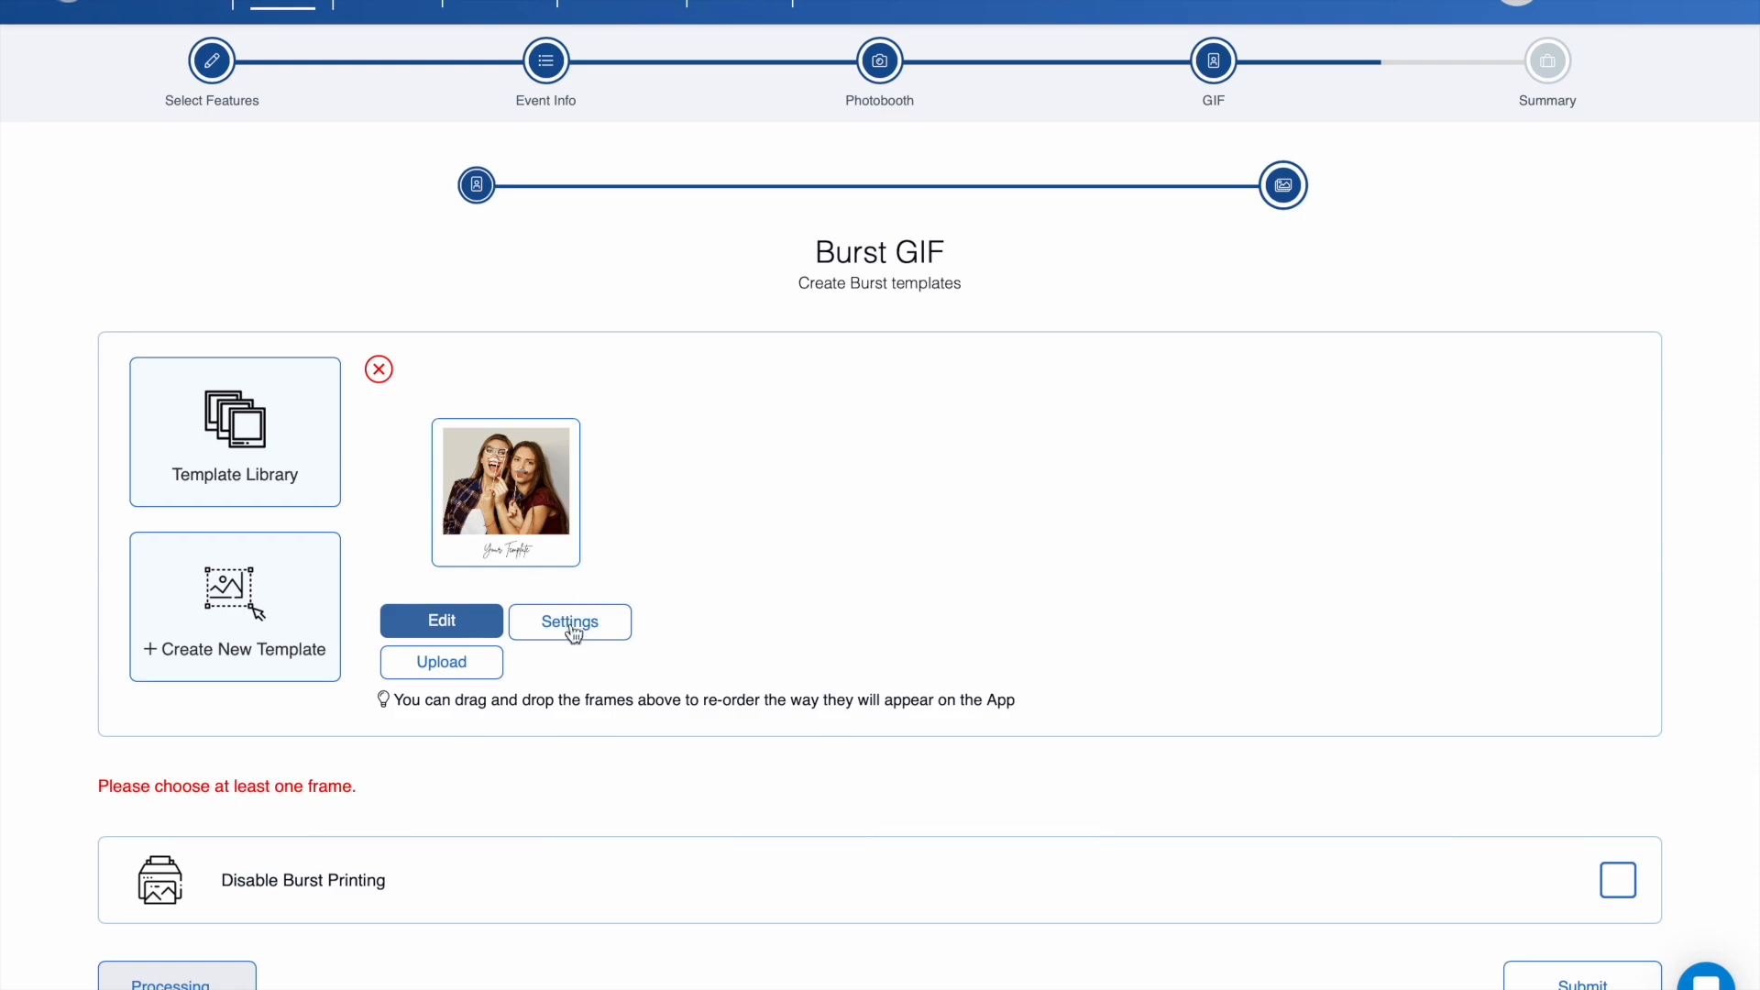
- Set the Burst GIF template to 14 frames with Fast playback speed, leaving Boomerang Reverse on and Super-Speed Capture off
{"action": "left_click", "coordinate": [609, 631]}
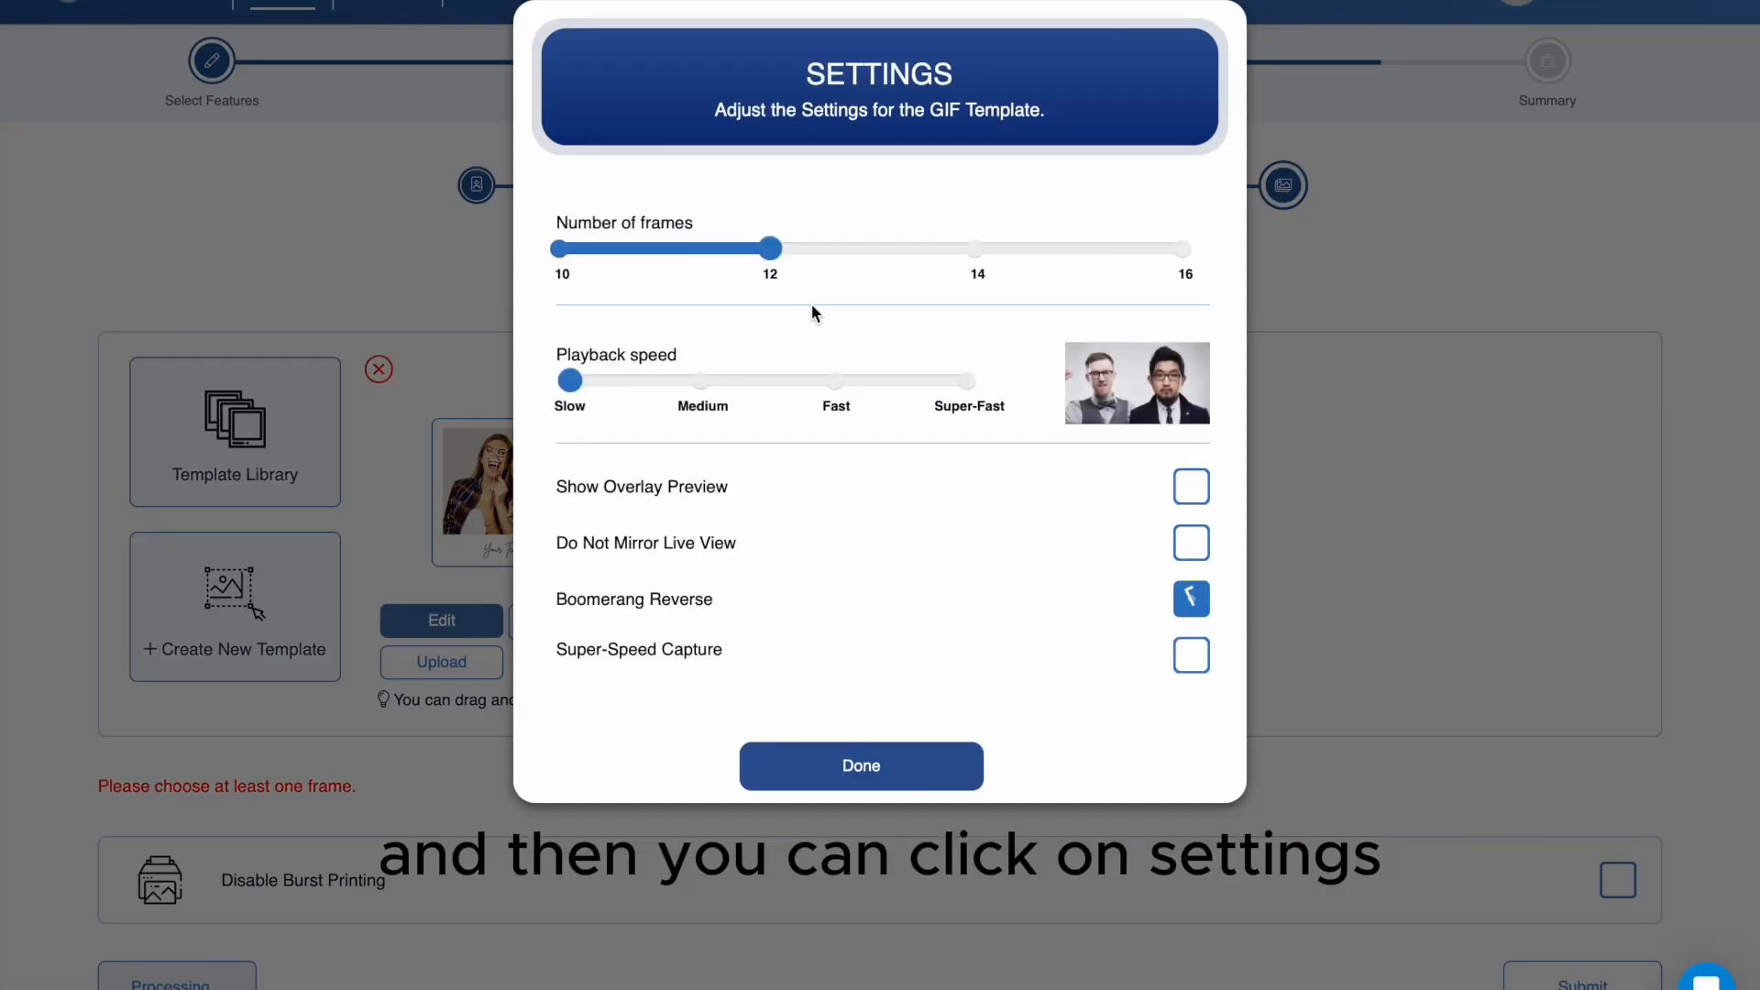
{"action": "left_click", "coordinate": [974, 261]}
{"action": "left_click", "coordinate": [1183, 250]}
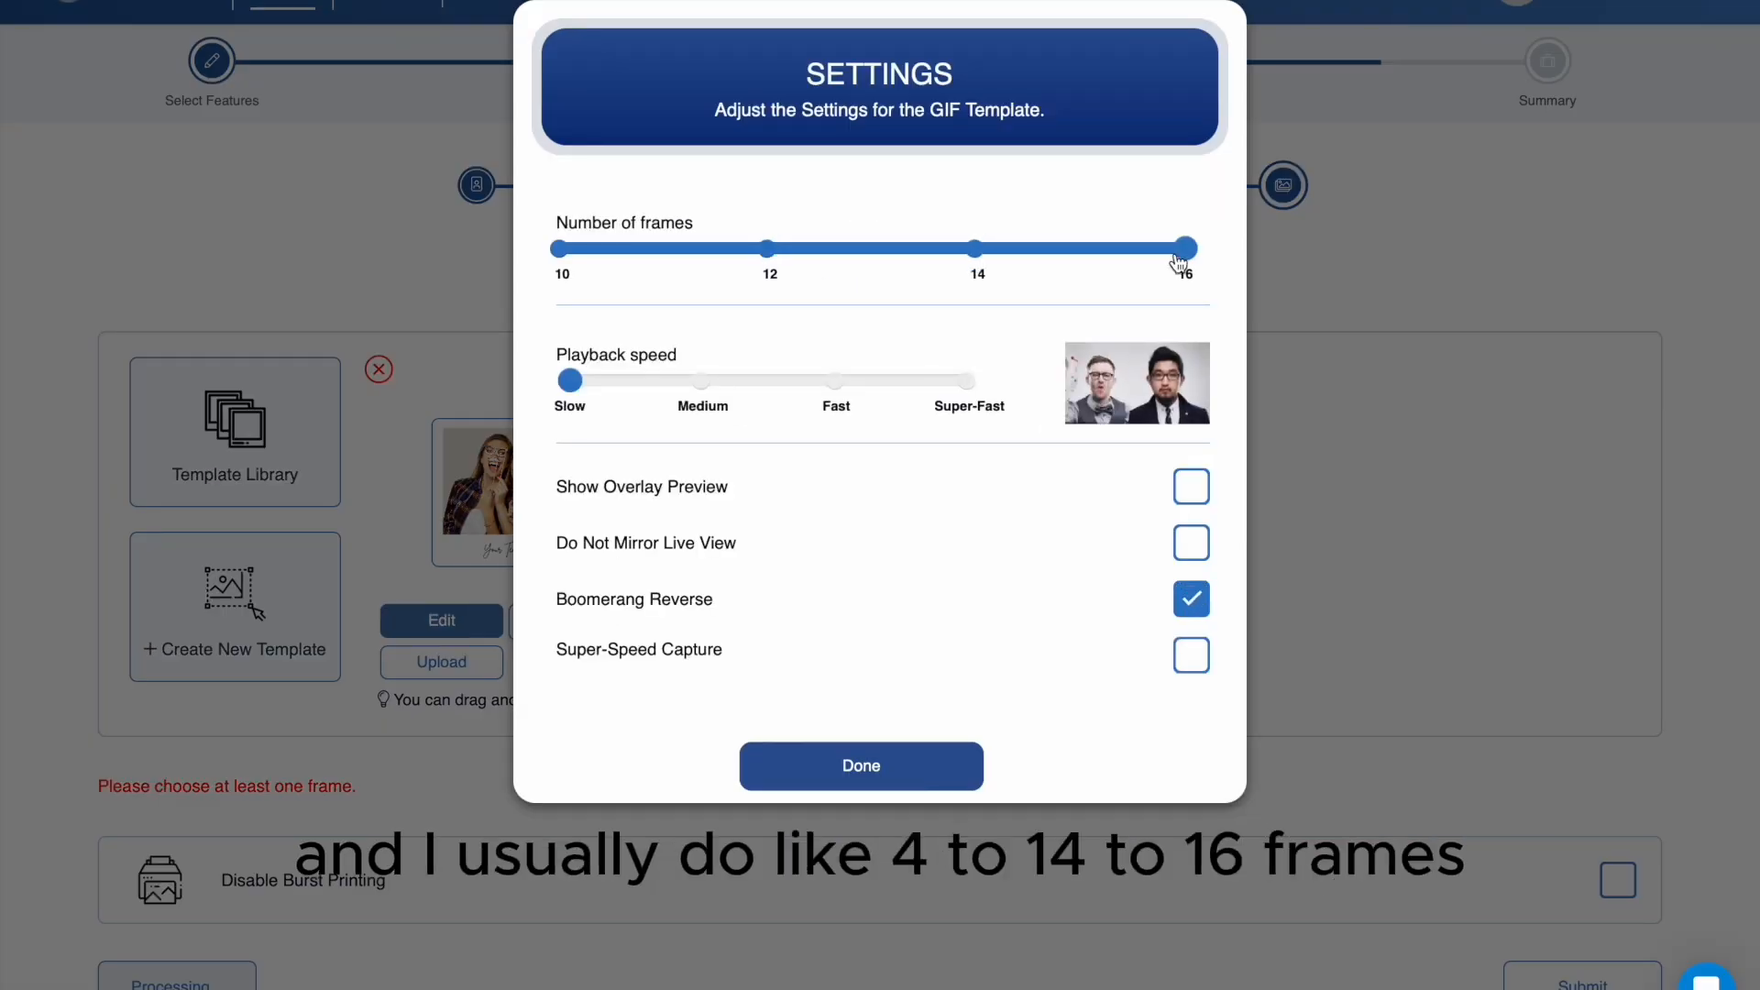
{"action": "left_click", "coordinate": [979, 265]}
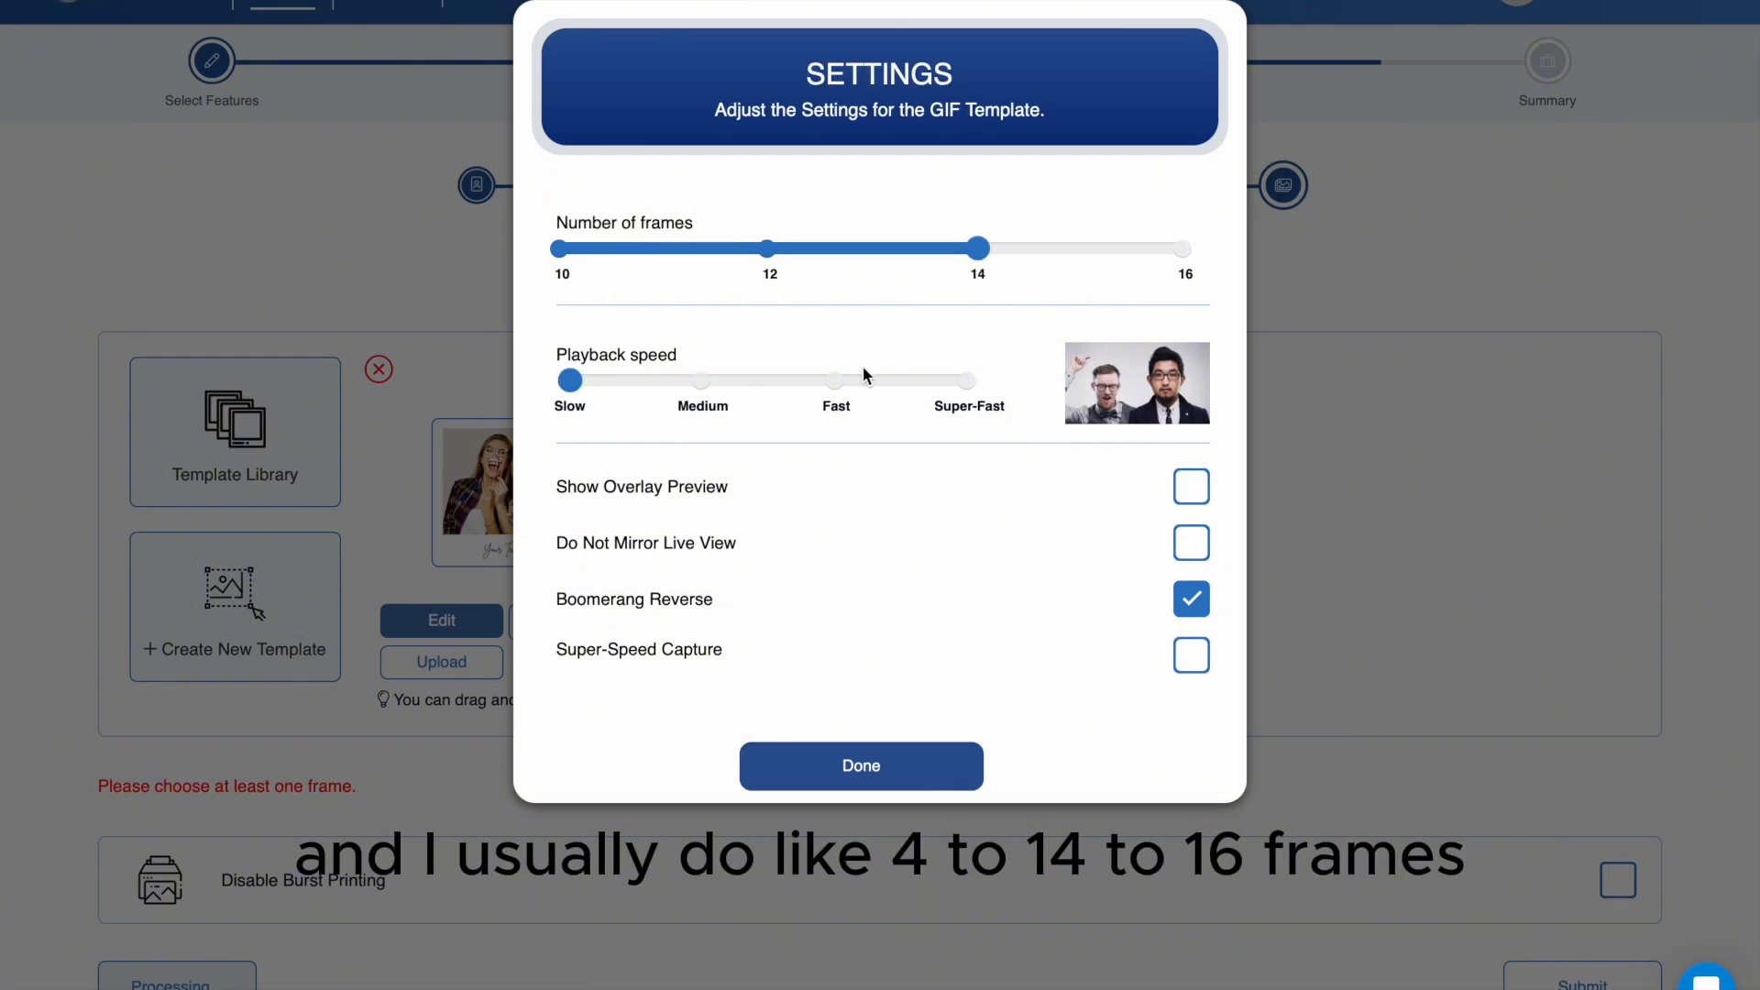
{"action": "left_click", "coordinate": [837, 380]}
{"action": "mouse_move", "coordinate": [633, 612]}
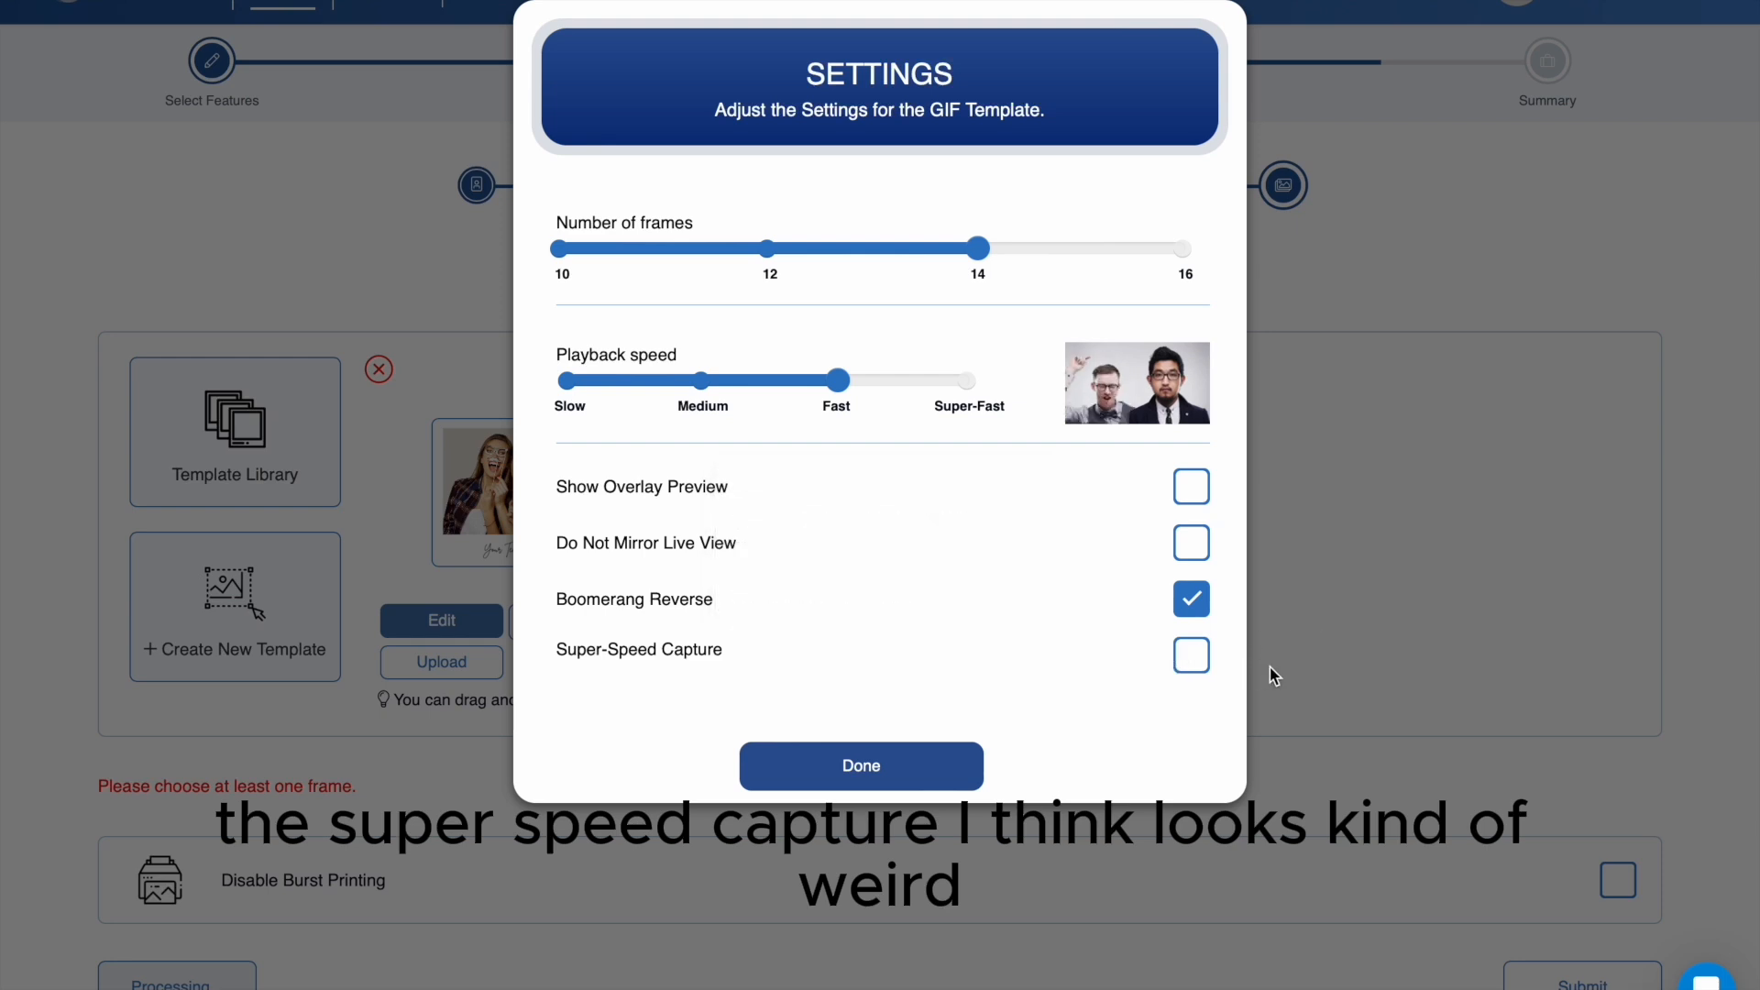
{"action": "mouse_move", "coordinate": [1204, 670]}
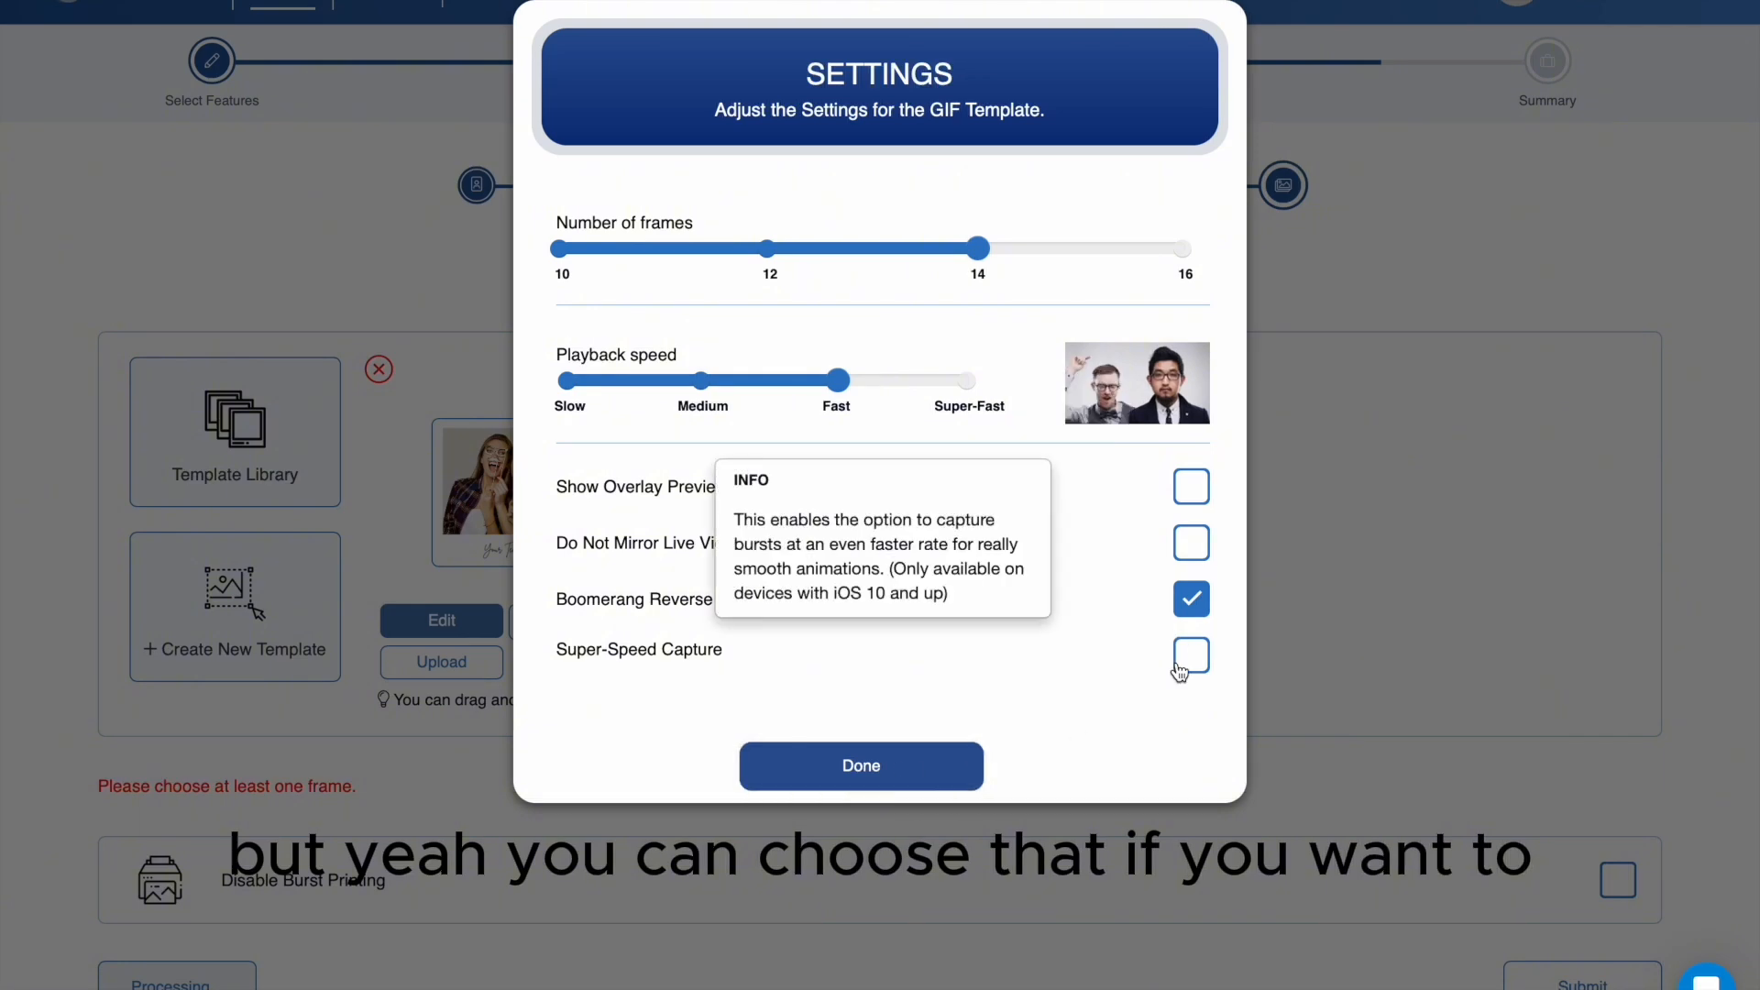
{"action": "left_click", "coordinate": [912, 767]}
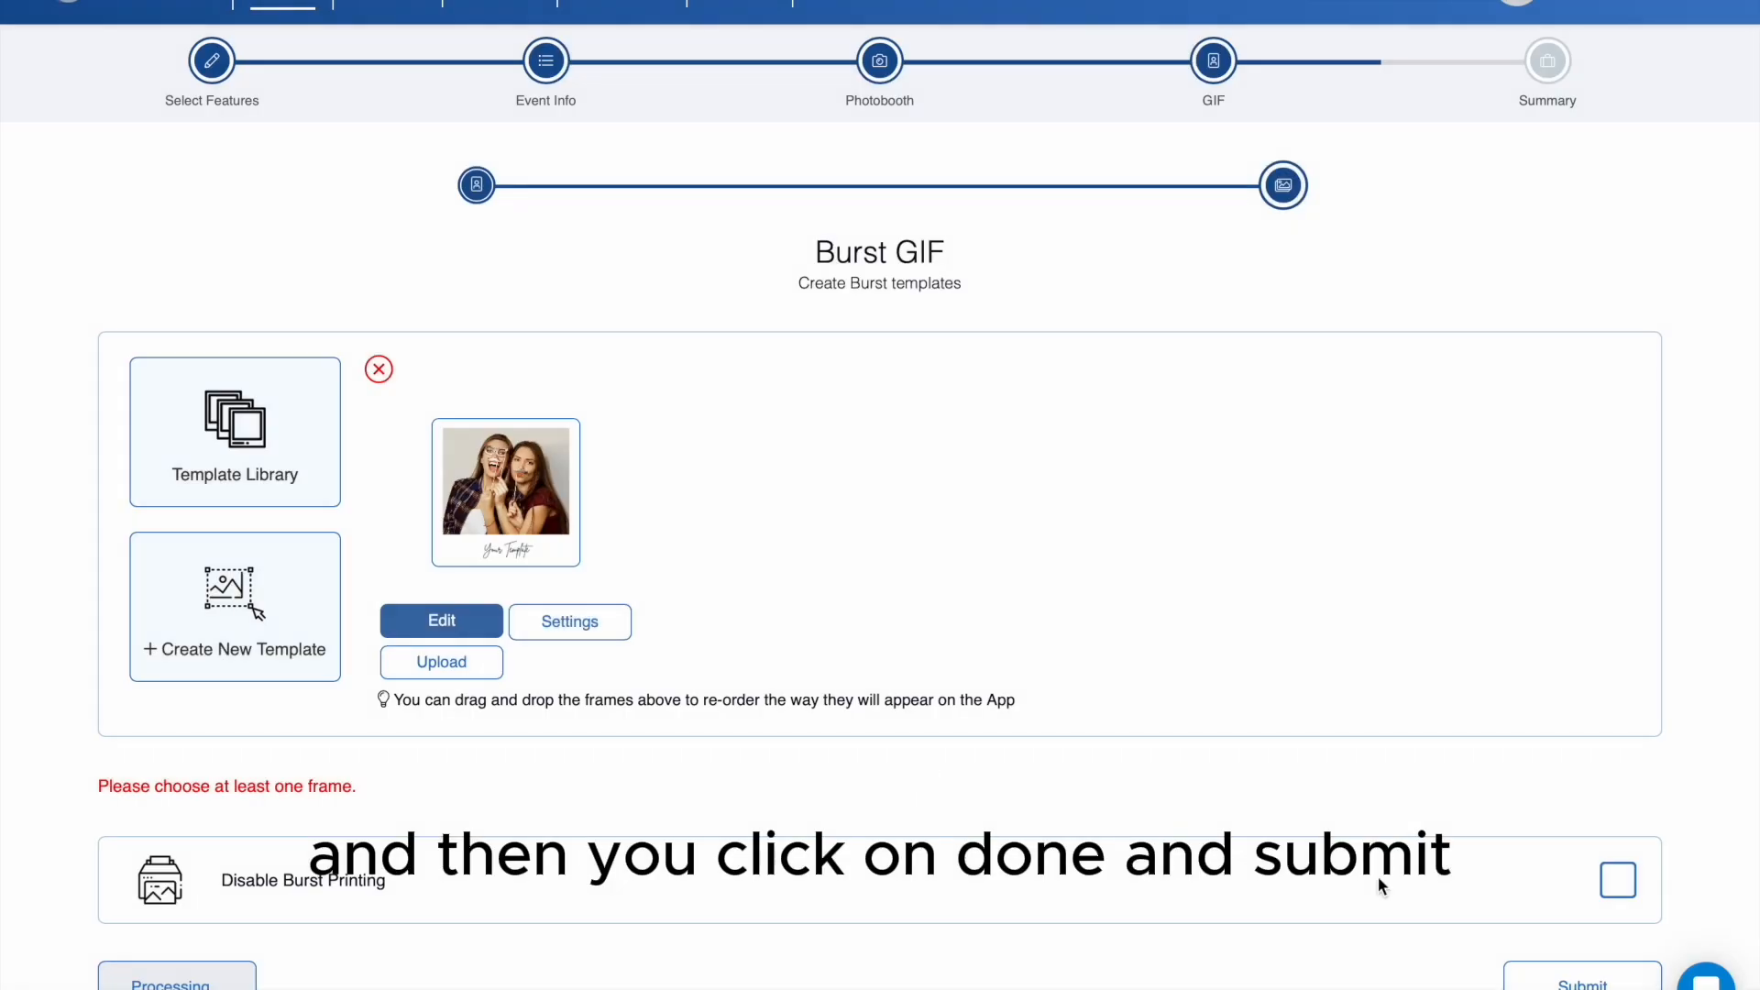
- Submit the Burst GIF settings and create the Test Sample event from its summary
{"action": "left_click", "coordinate": [1569, 981]}
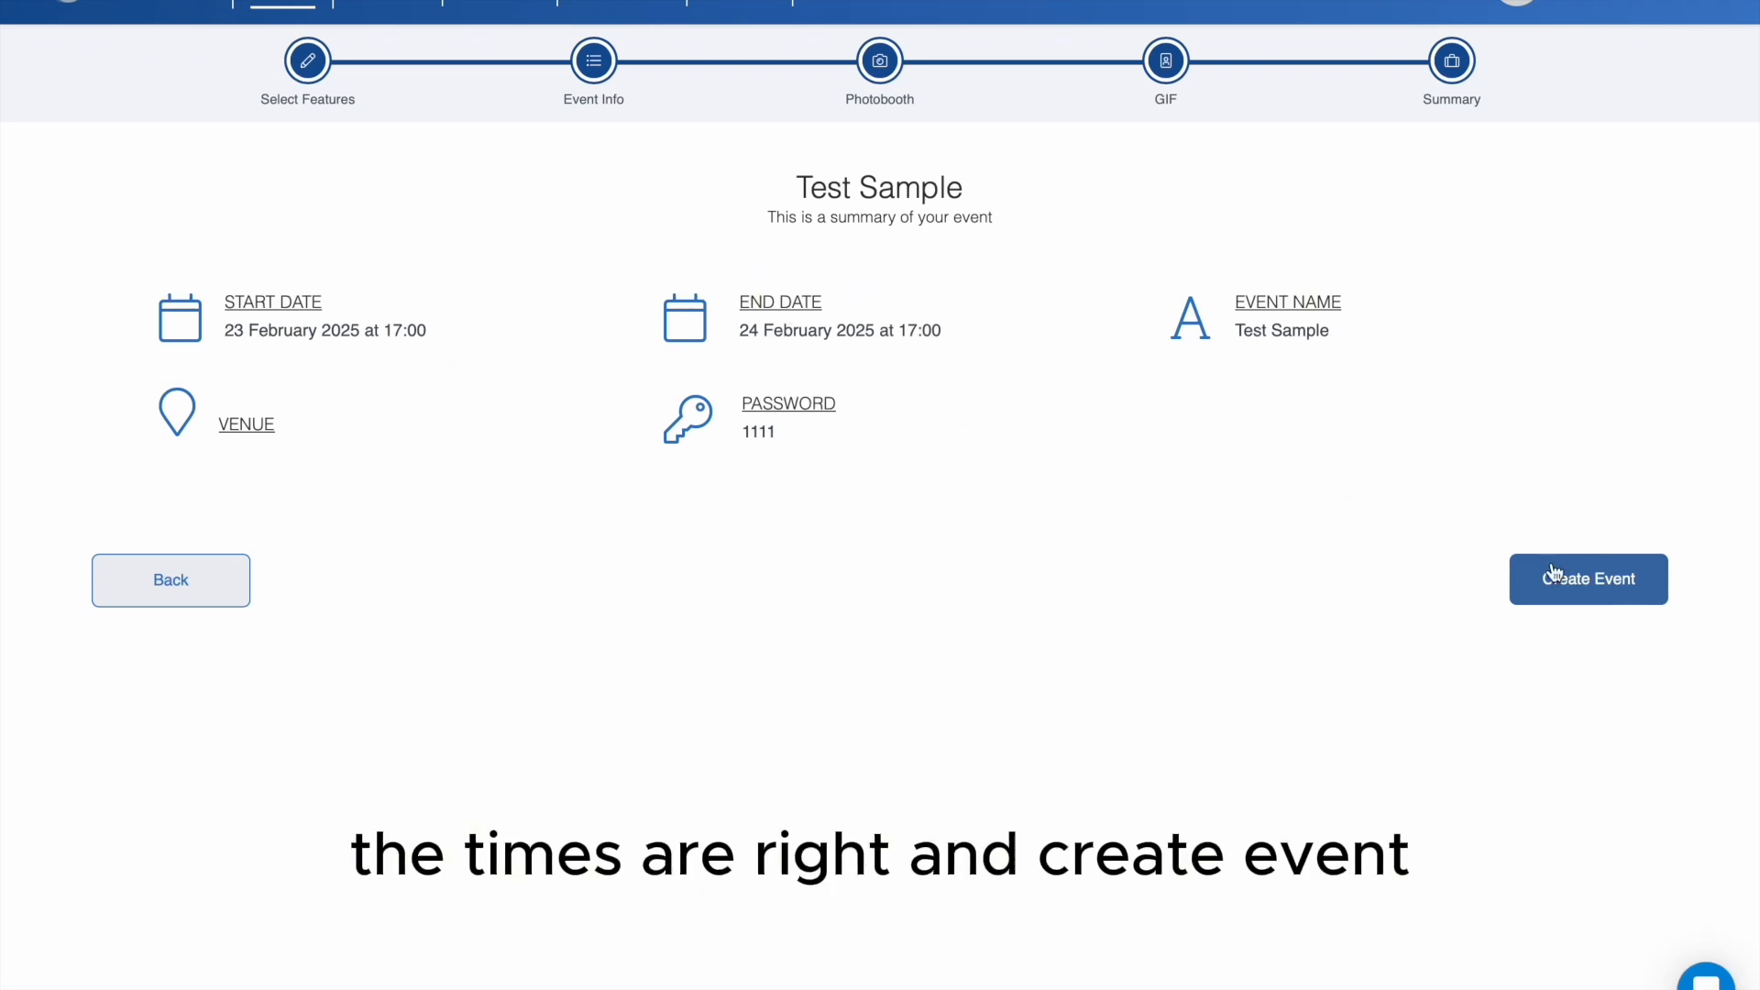
{"action": "left_click", "coordinate": [1581, 588]}
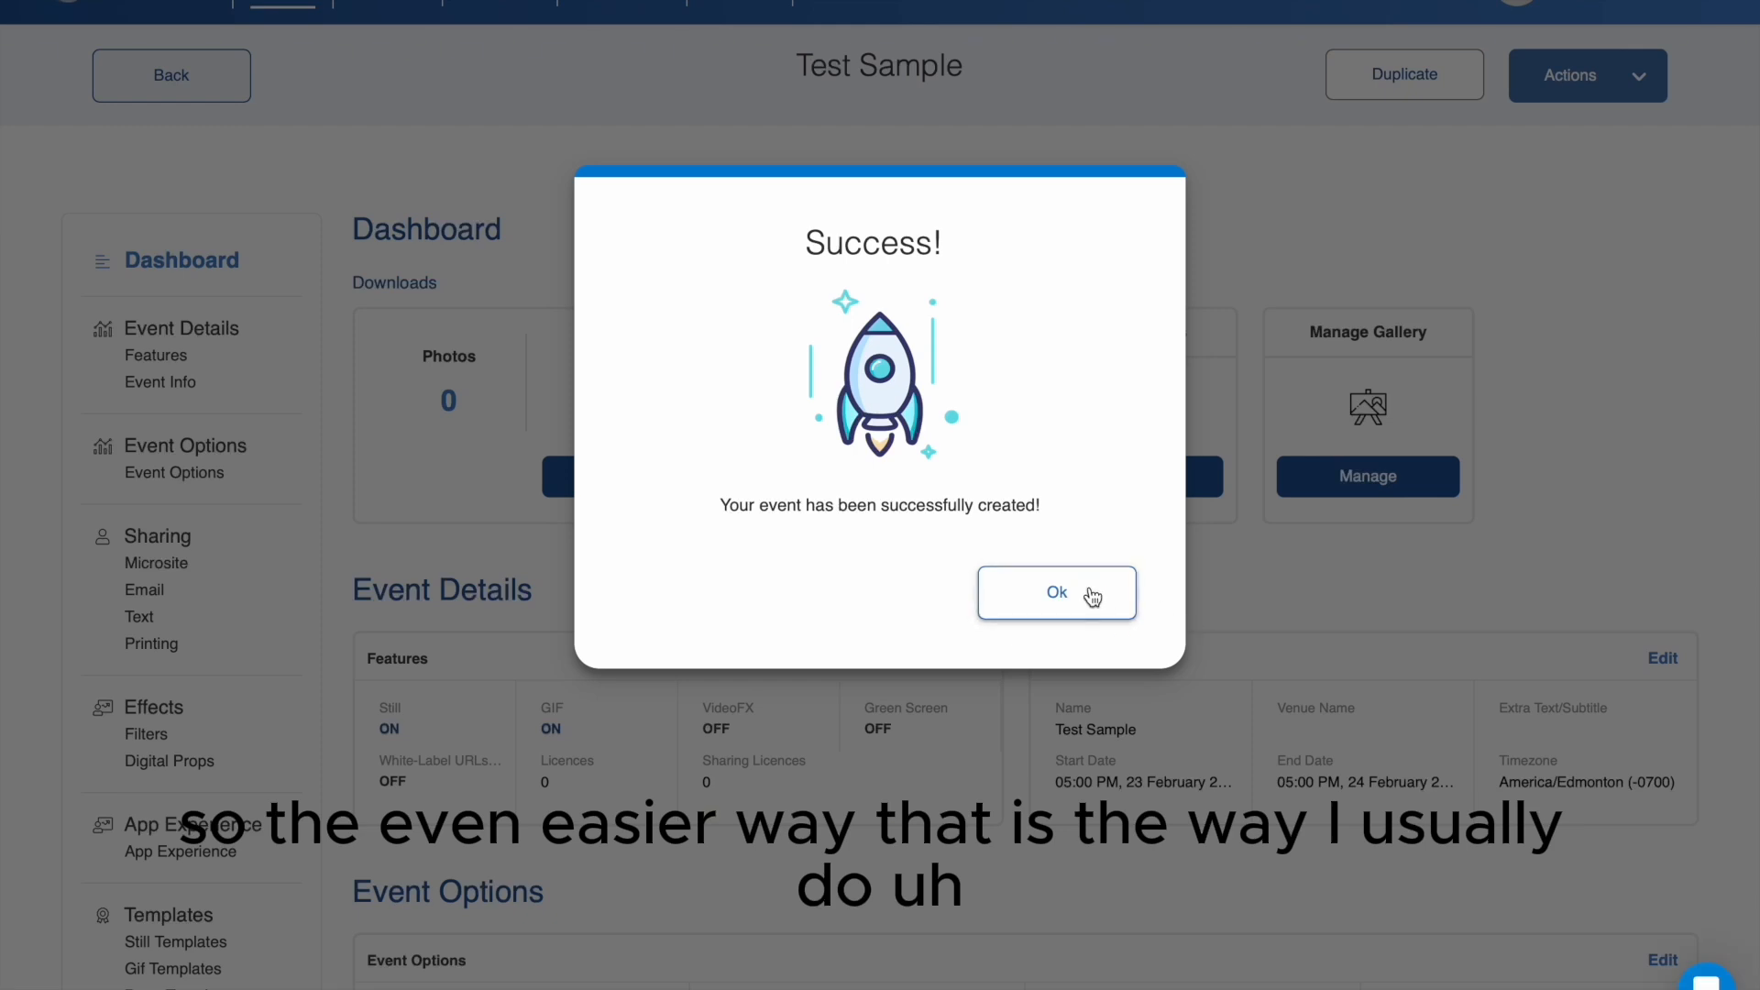
{"action": "left_click", "coordinate": [1092, 596]}
- Review the Test Sample event's options, sharing, effects, app experience and templates for anything missed or set wrongly
{"action": "scroll", "coordinate": [1231, 599], "scroll_direction": "down", "scroll_amount": 5}
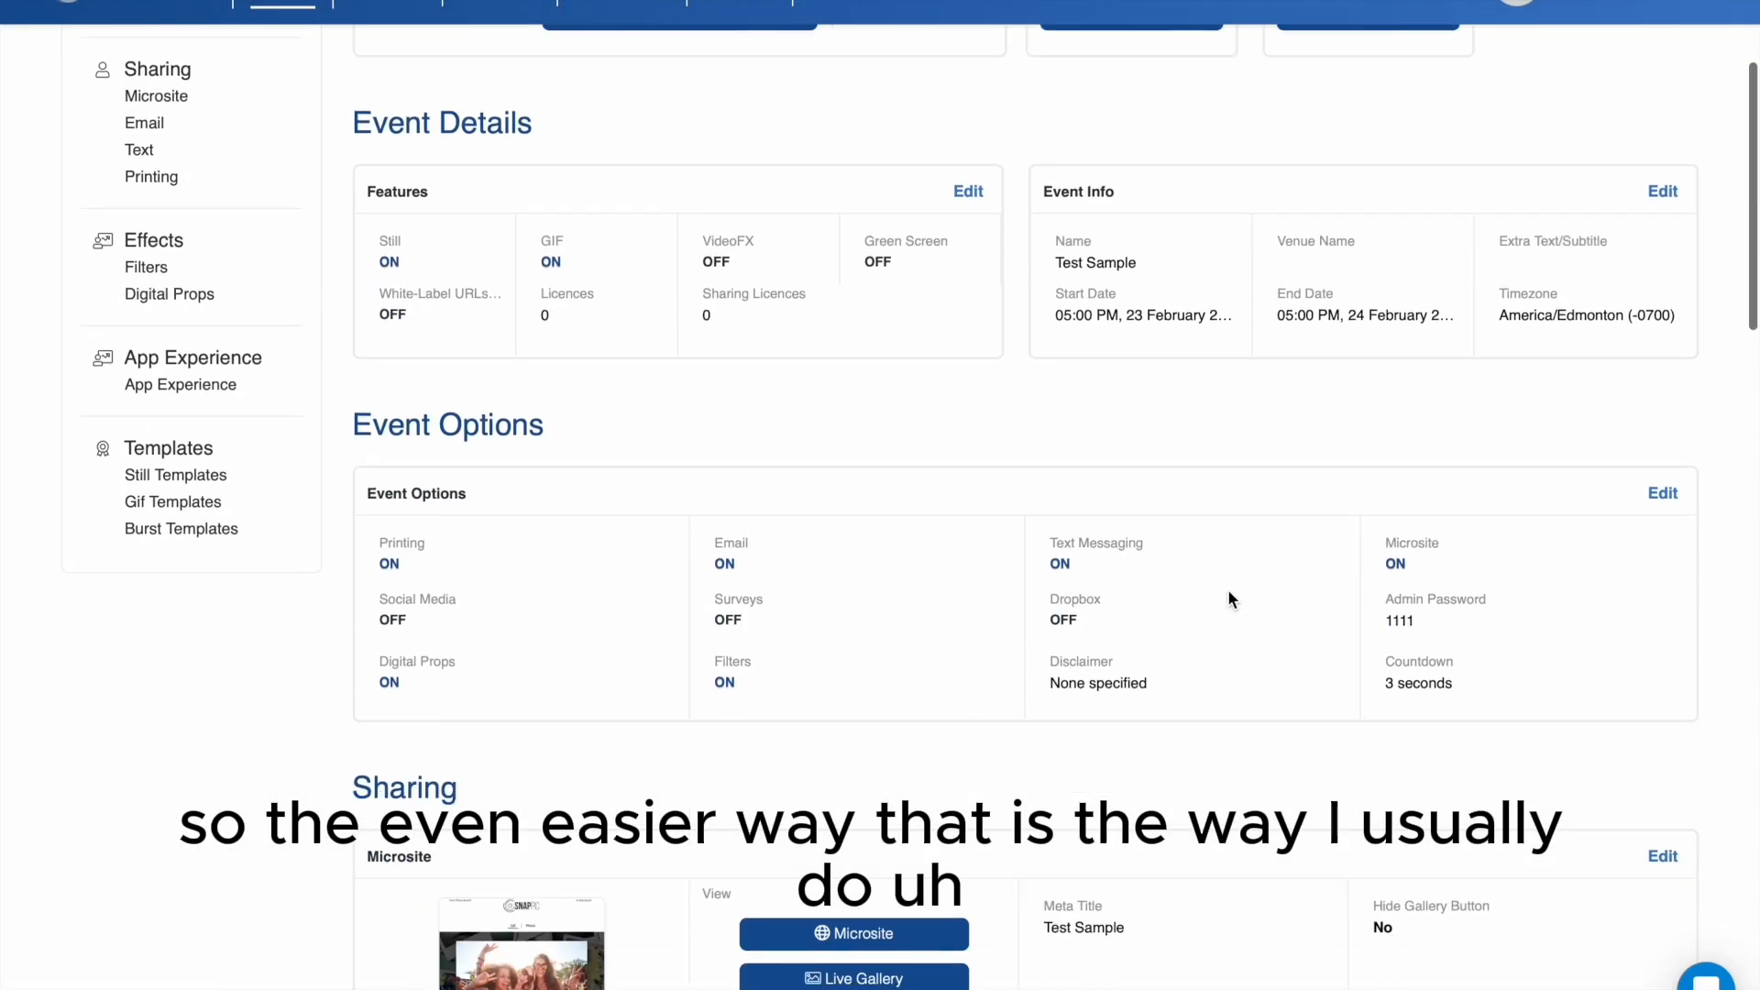
{"action": "scroll", "coordinate": [1229, 598], "scroll_direction": "down", "scroll_amount": 13}
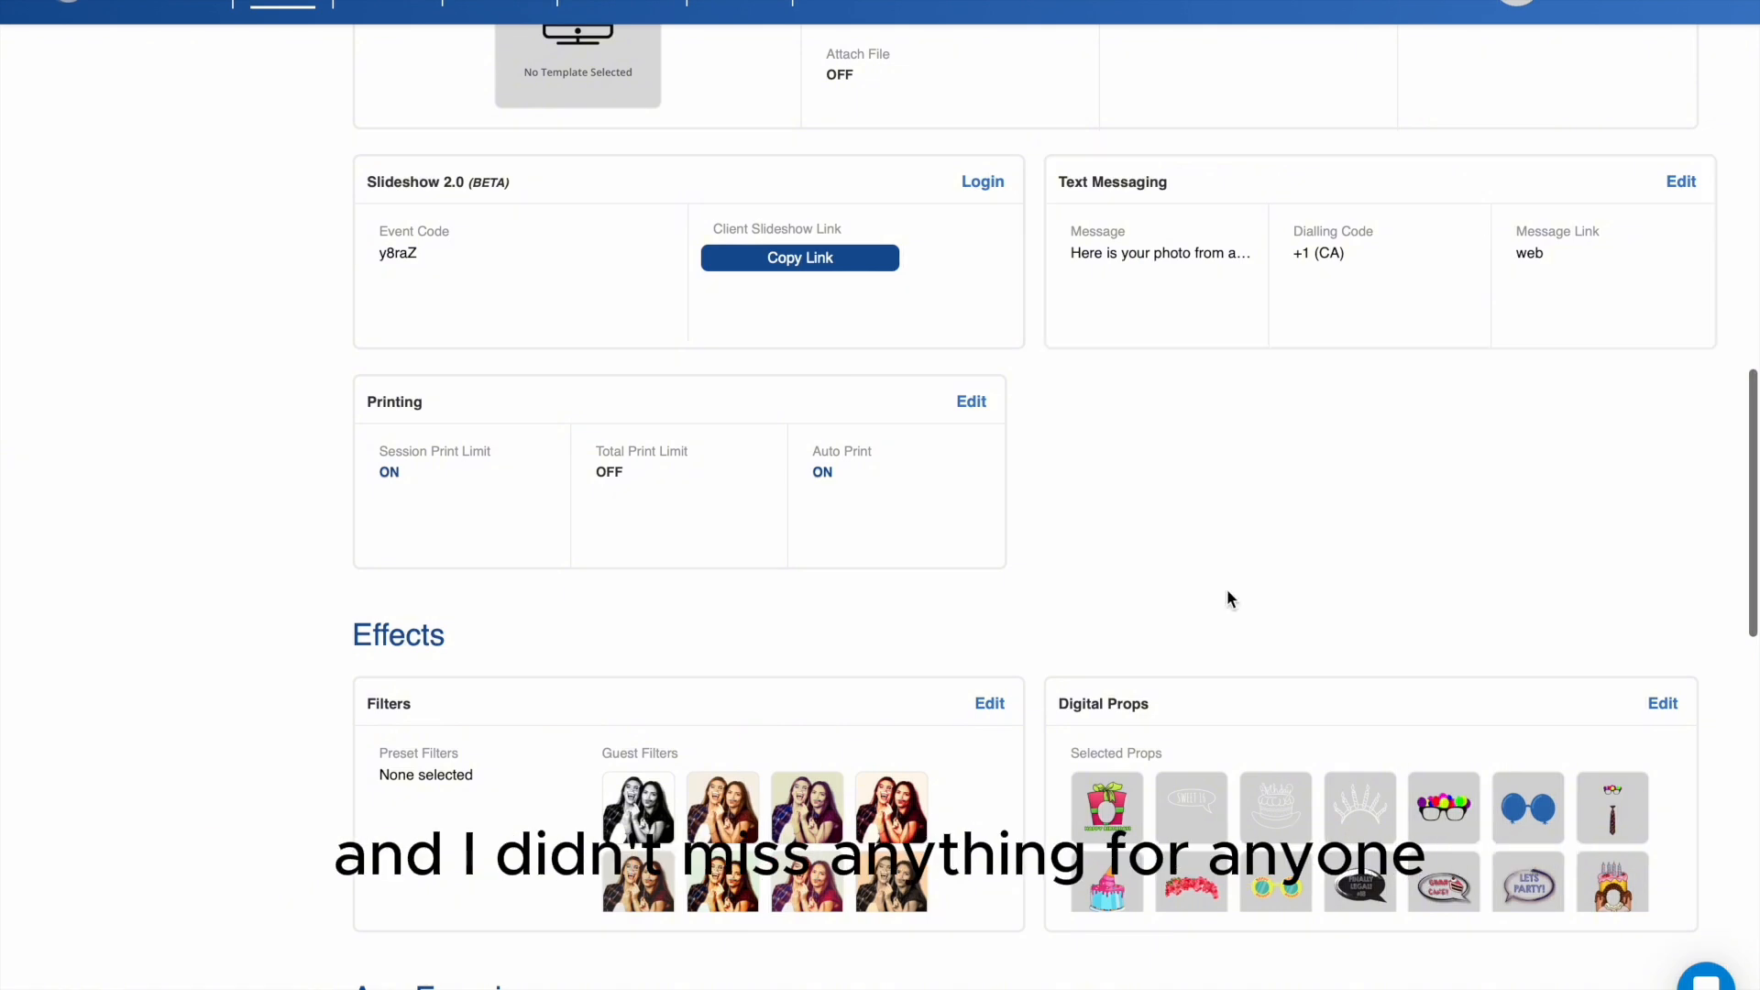
{"action": "scroll", "coordinate": [1230, 598], "scroll_direction": "down", "scroll_amount": 17}
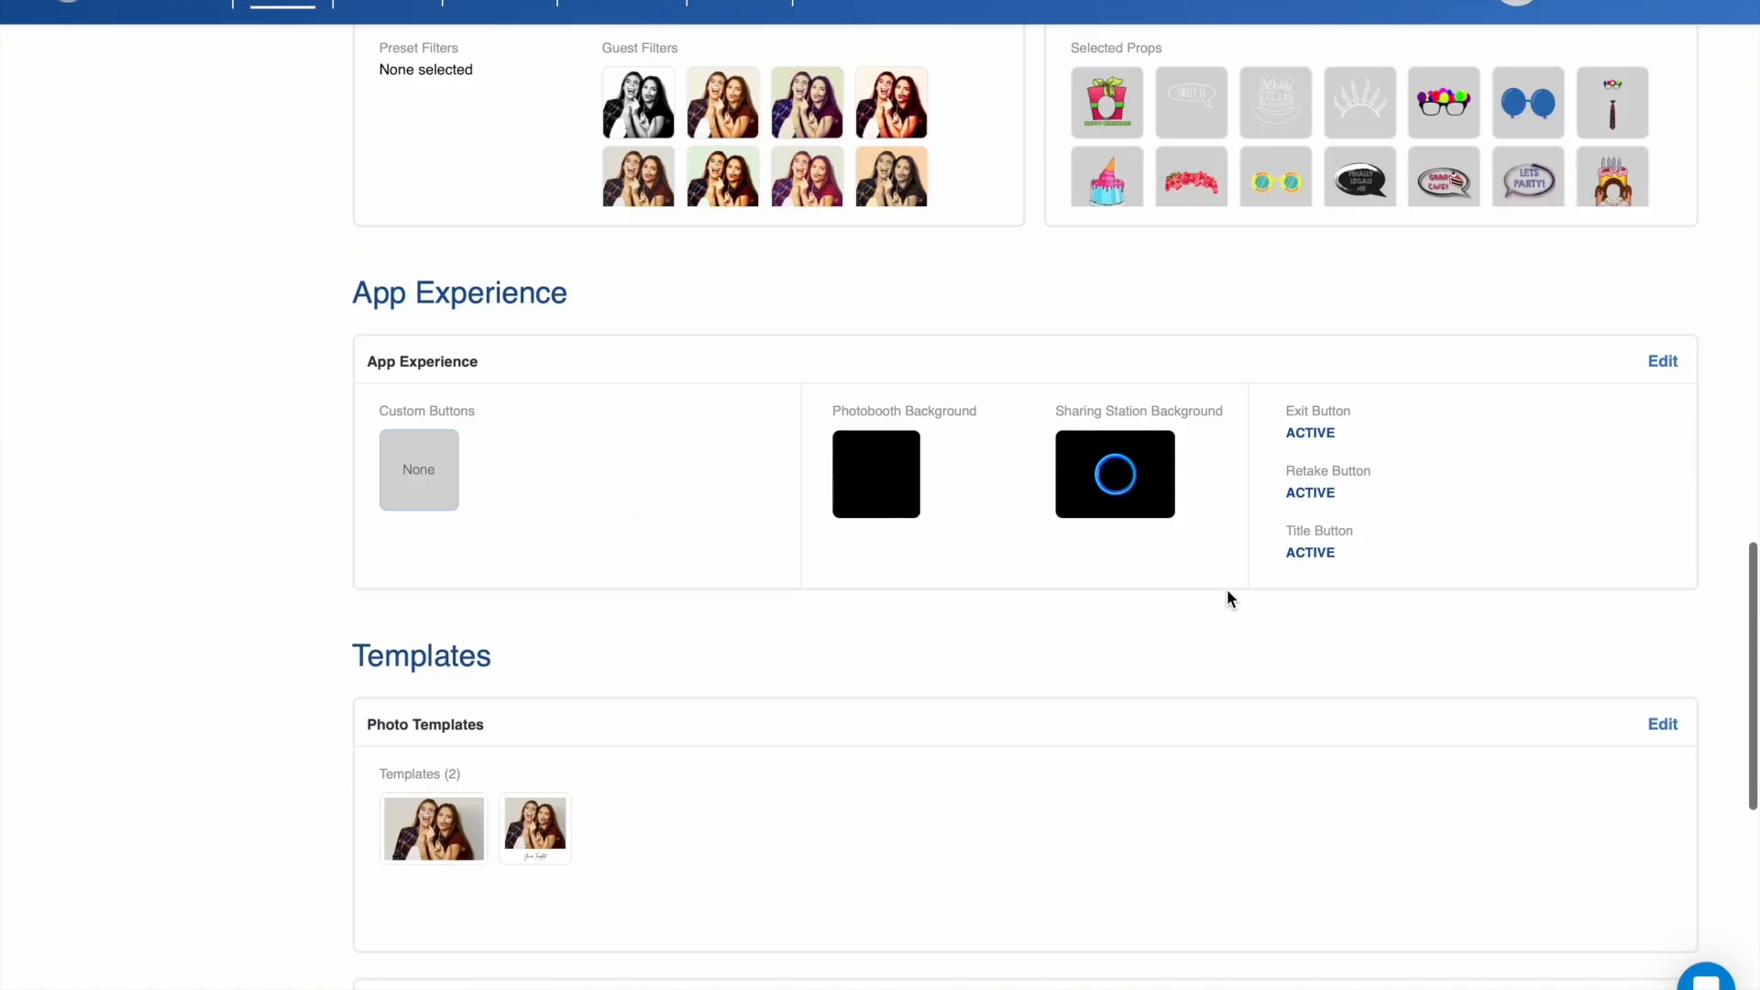
{"action": "scroll", "coordinate": [1228, 591], "scroll_direction": "up", "scroll_amount": 6}
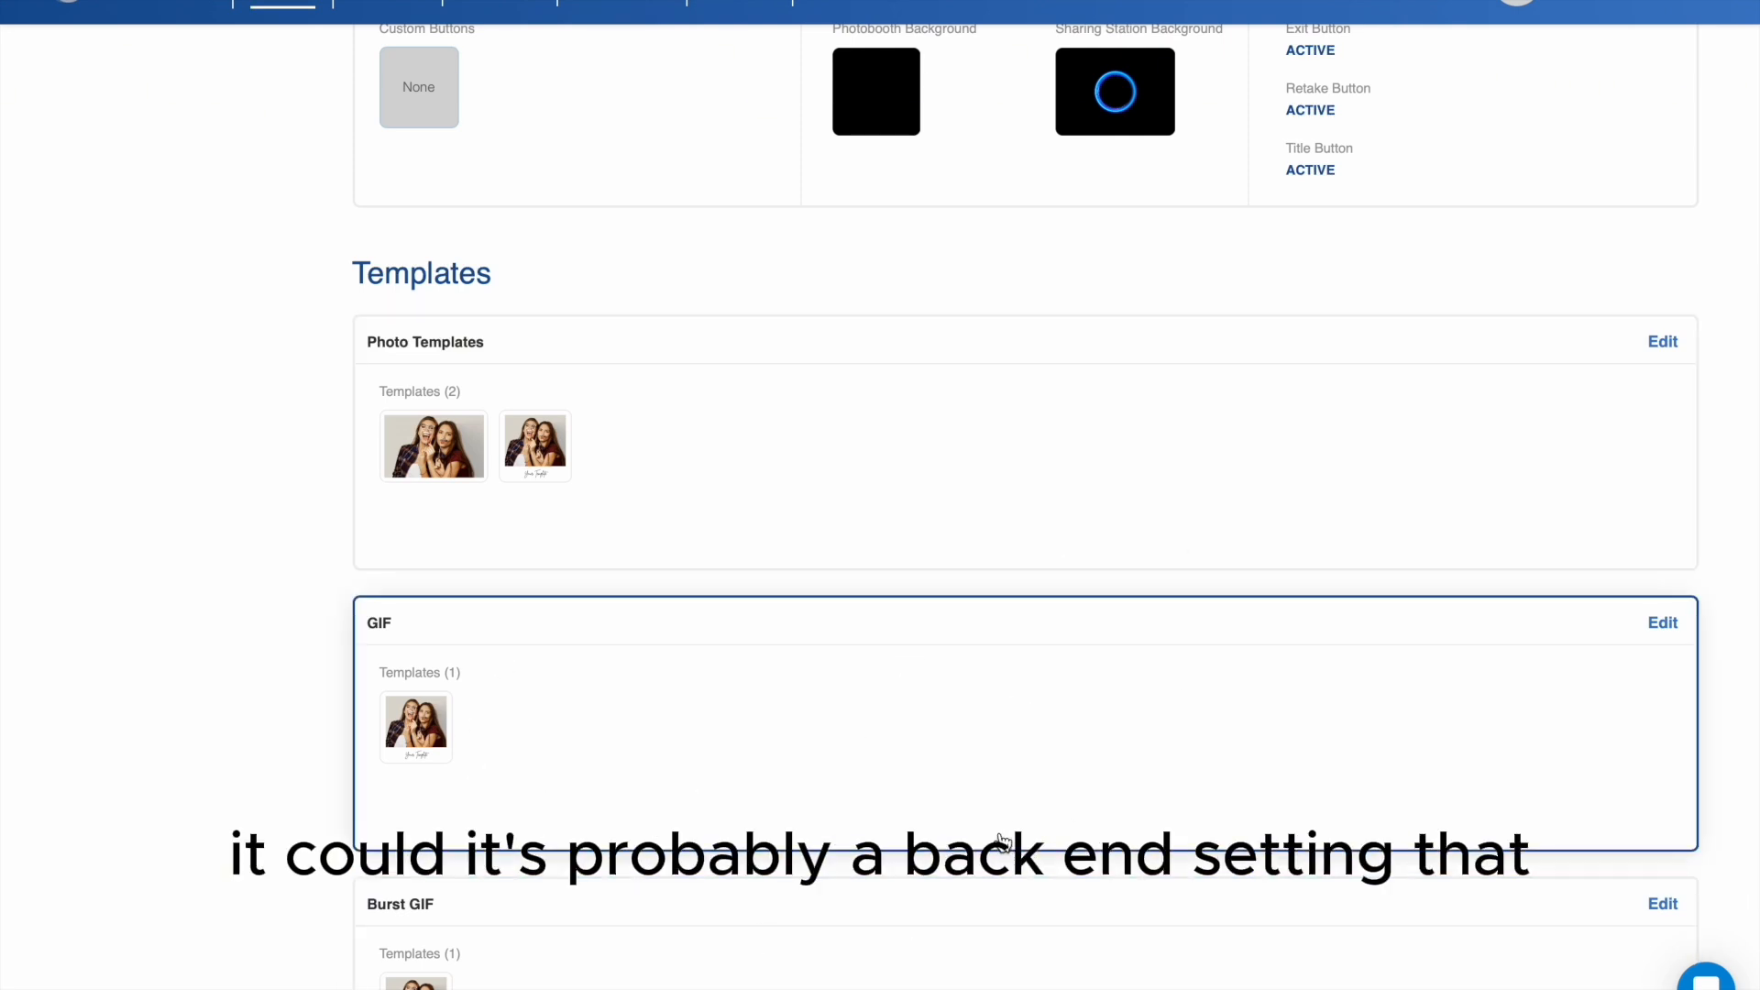
{"action": "scroll", "coordinate": [1094, 455], "scroll_direction": "up", "scroll_amount": 12}
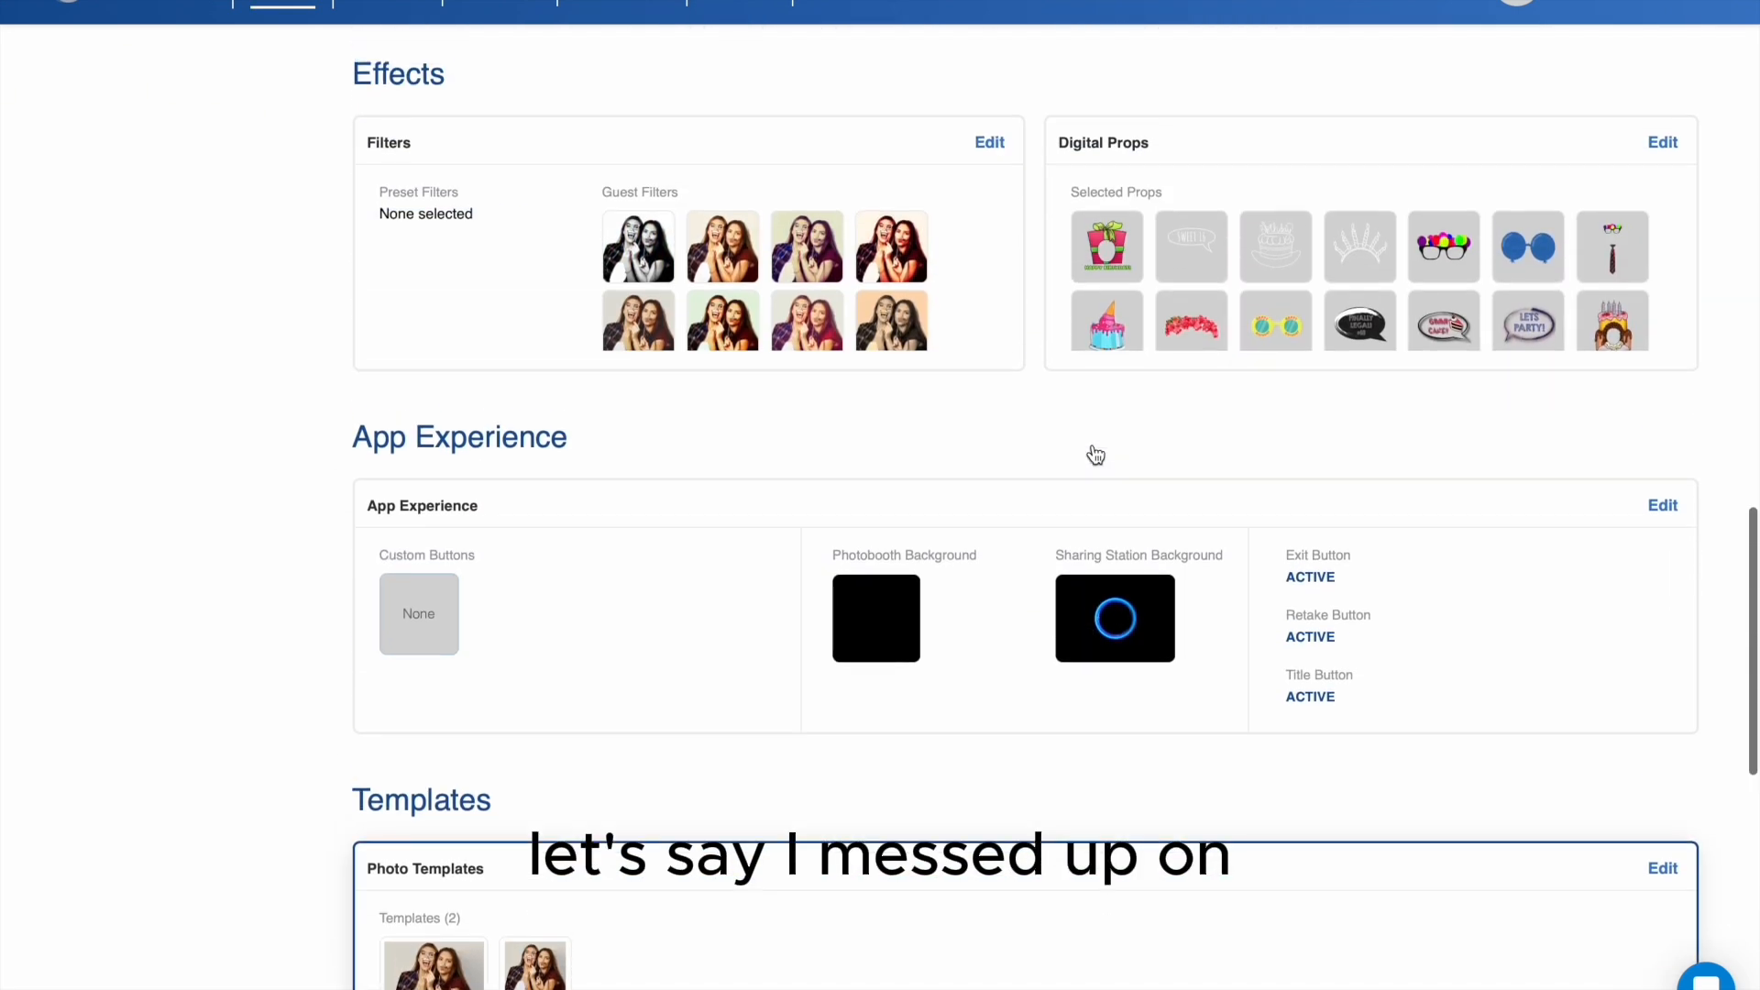
{"action": "scroll", "coordinate": [1094, 453], "scroll_direction": "up", "scroll_amount": 10}
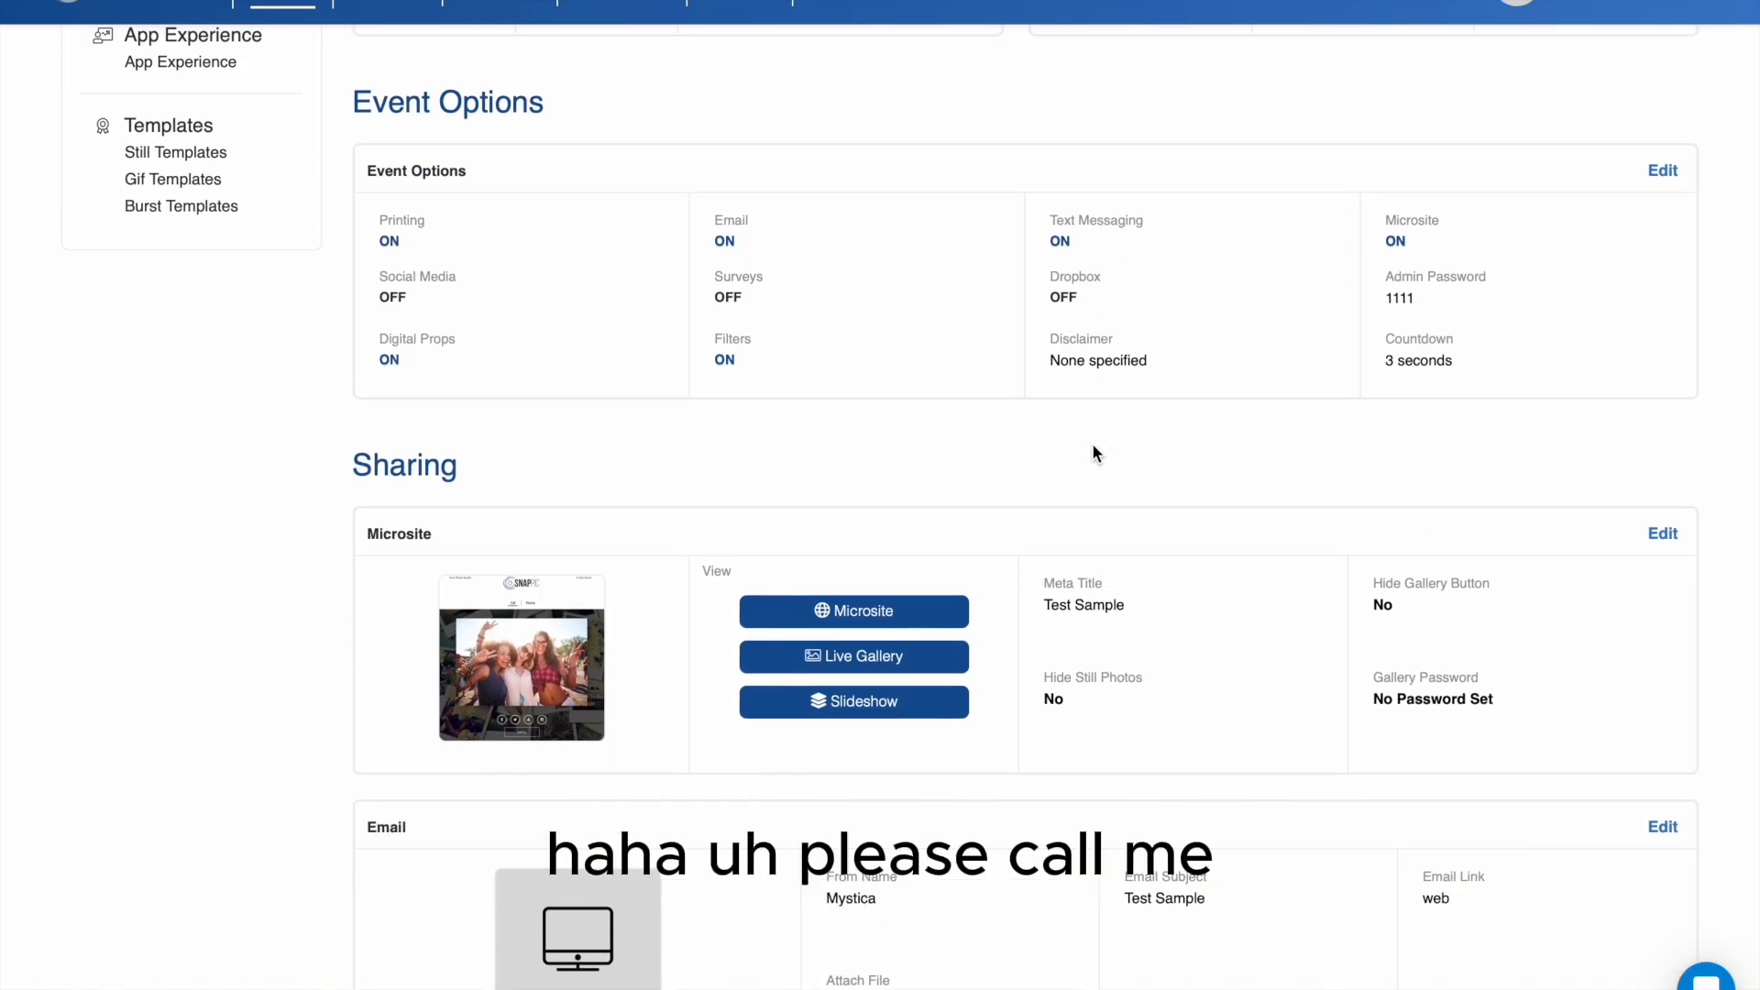
{"action": "scroll", "coordinate": [1094, 453], "scroll_direction": "up", "scroll_amount": 1}
{"action": "scroll", "coordinate": [1093, 444], "scroll_direction": "up", "scroll_amount": 8}
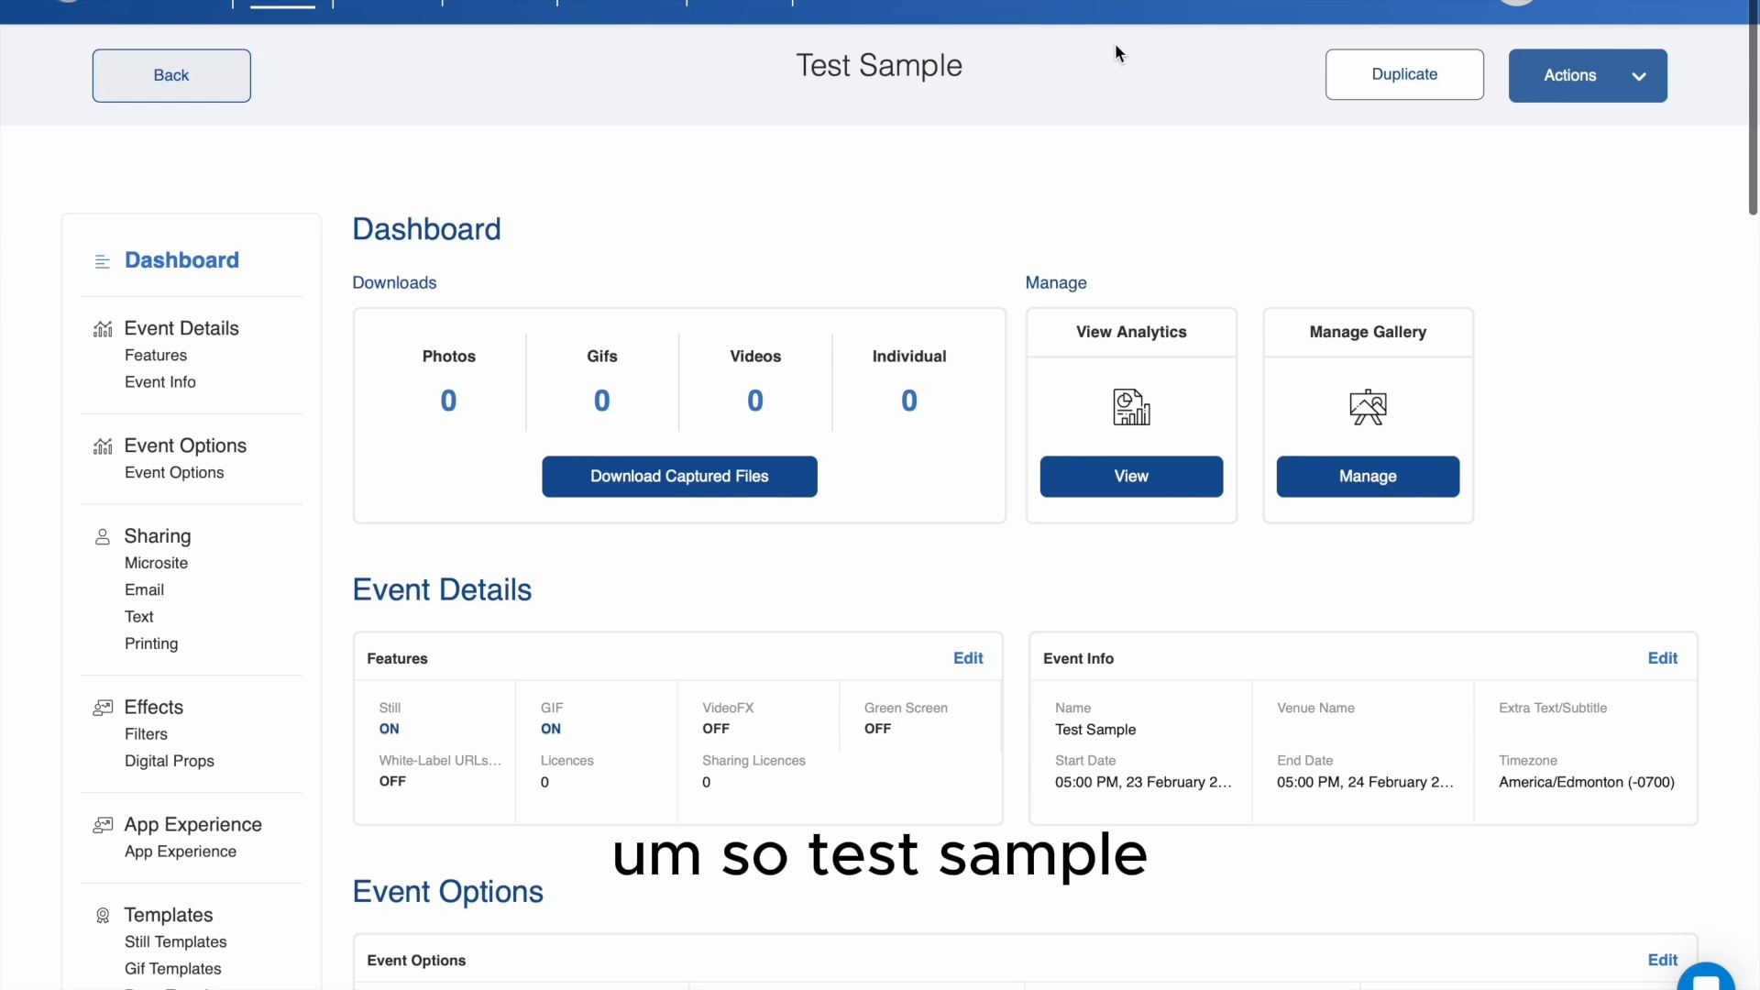
- Open the Test Sample event from the live events list and duplicate it with its settings
{"action": "left_click", "coordinate": [295, 4]}
{"action": "left_click", "coordinate": [127, 3]}
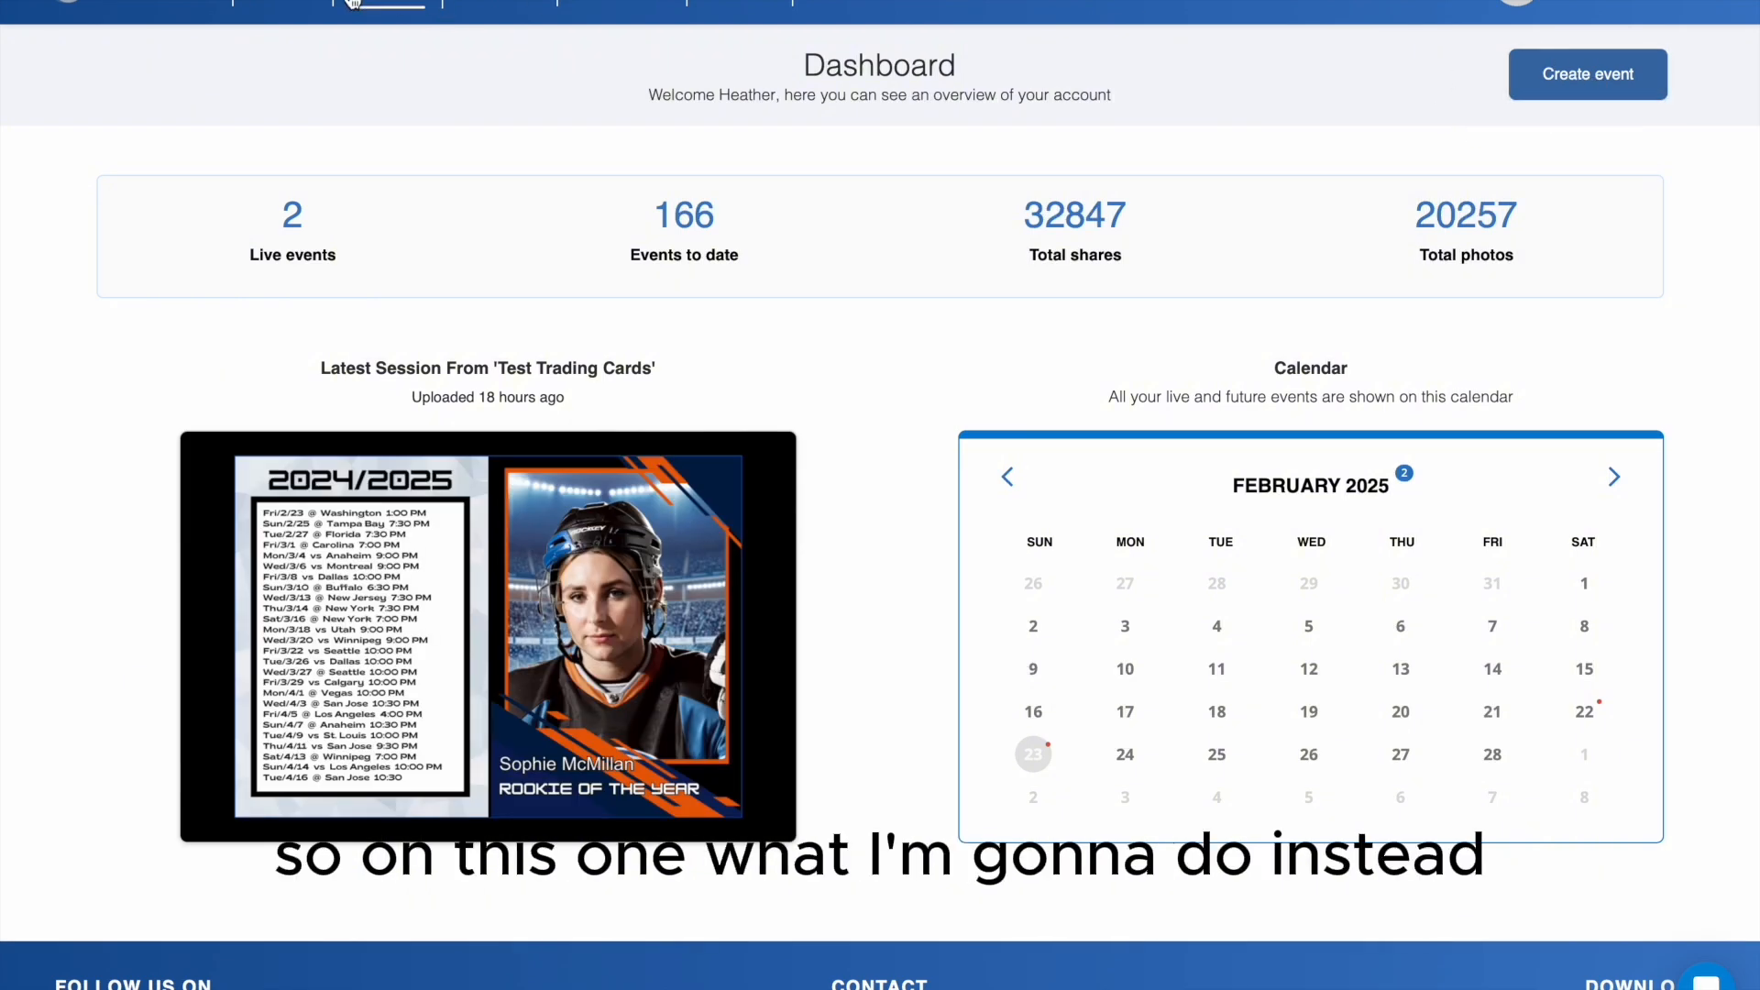
{"action": "left_click", "coordinate": [298, 3]}
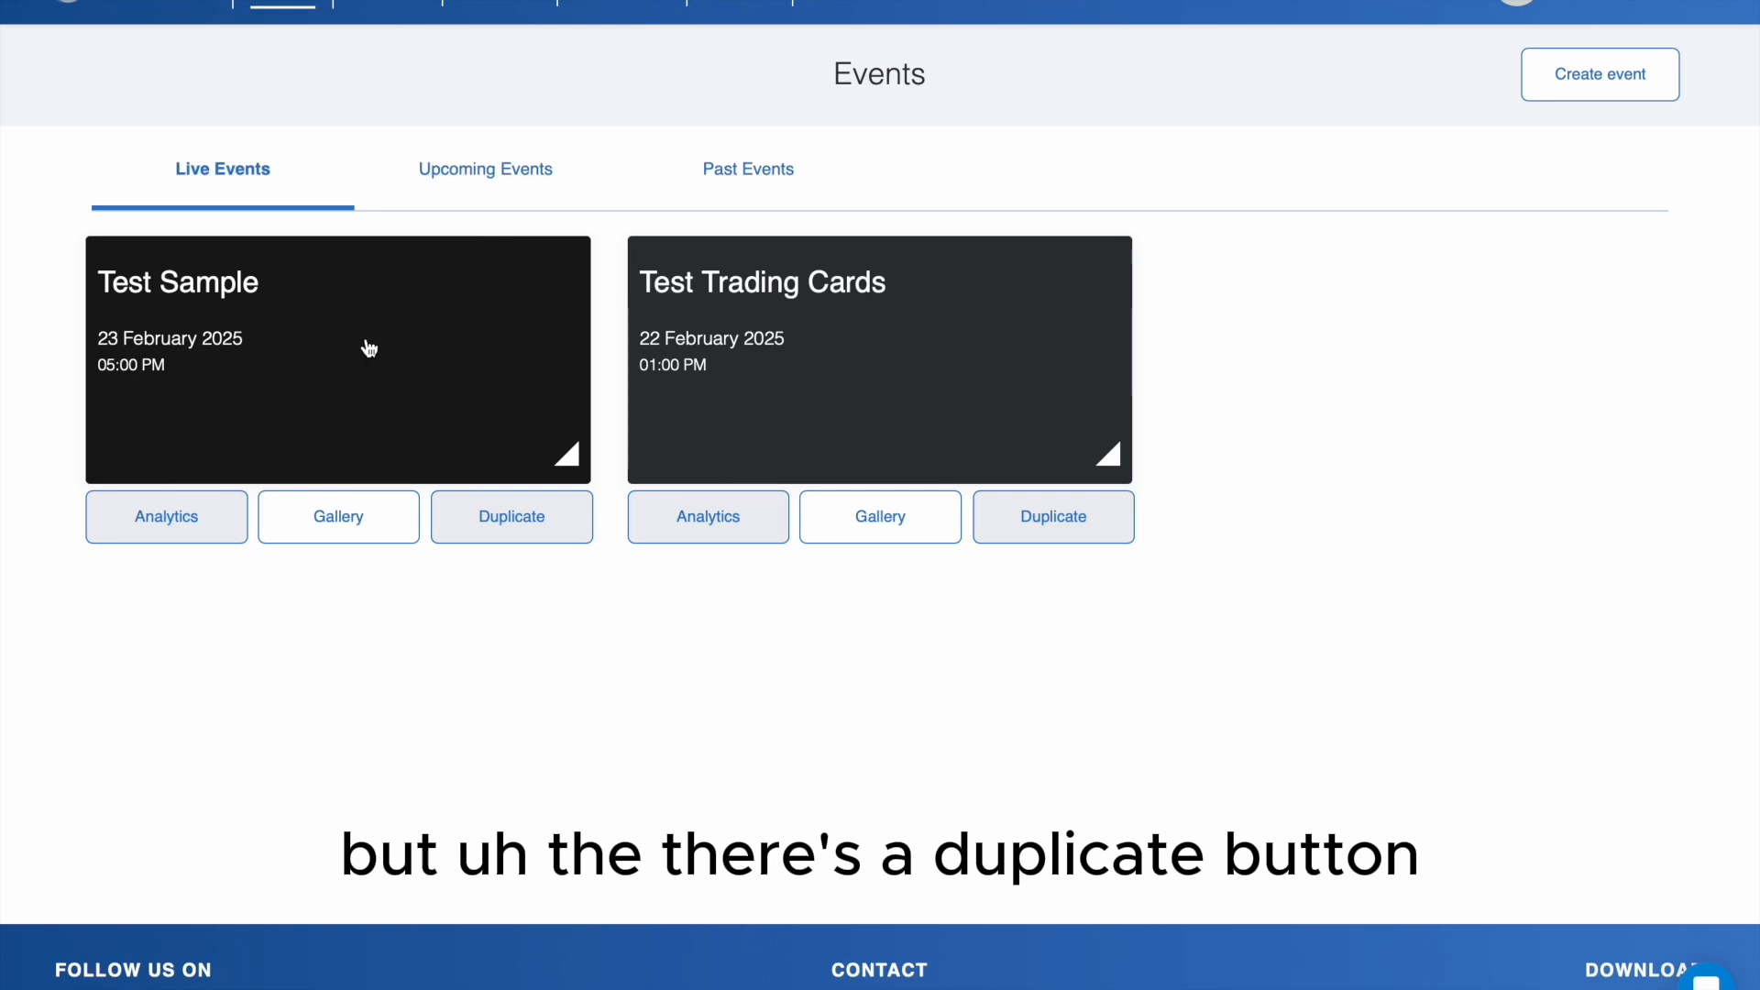
{"action": "left_click", "coordinate": [368, 348]}
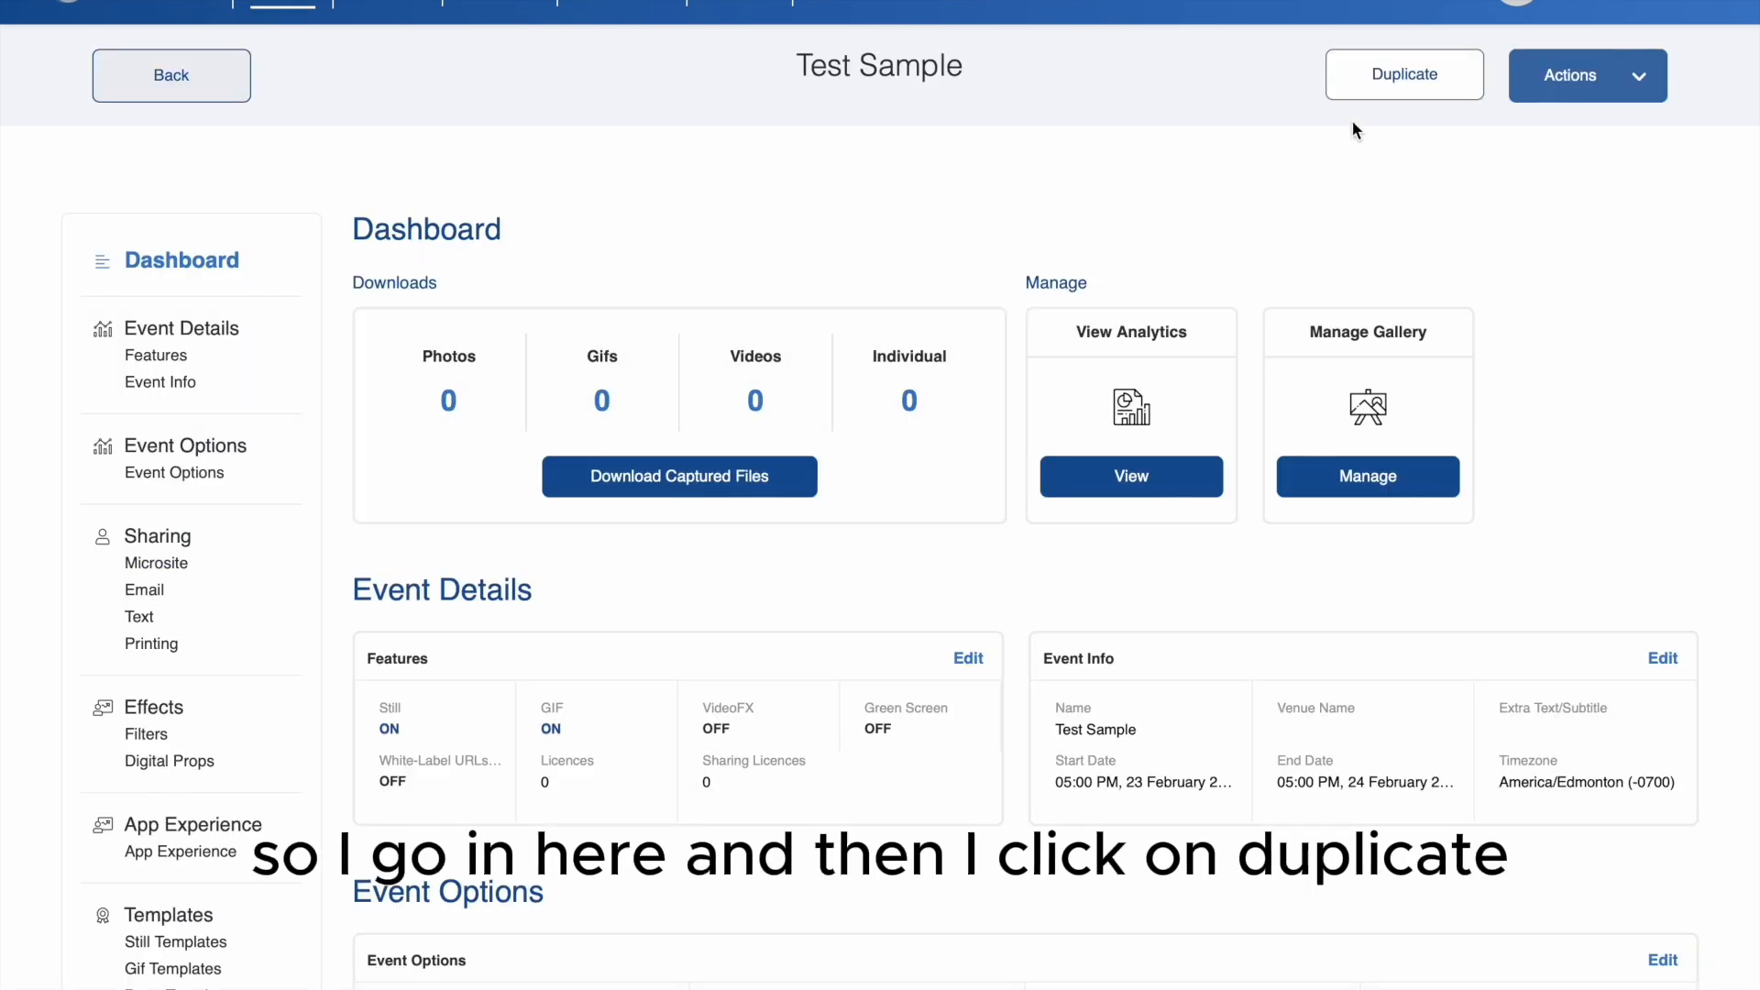
{"action": "left_click", "coordinate": [1415, 80]}
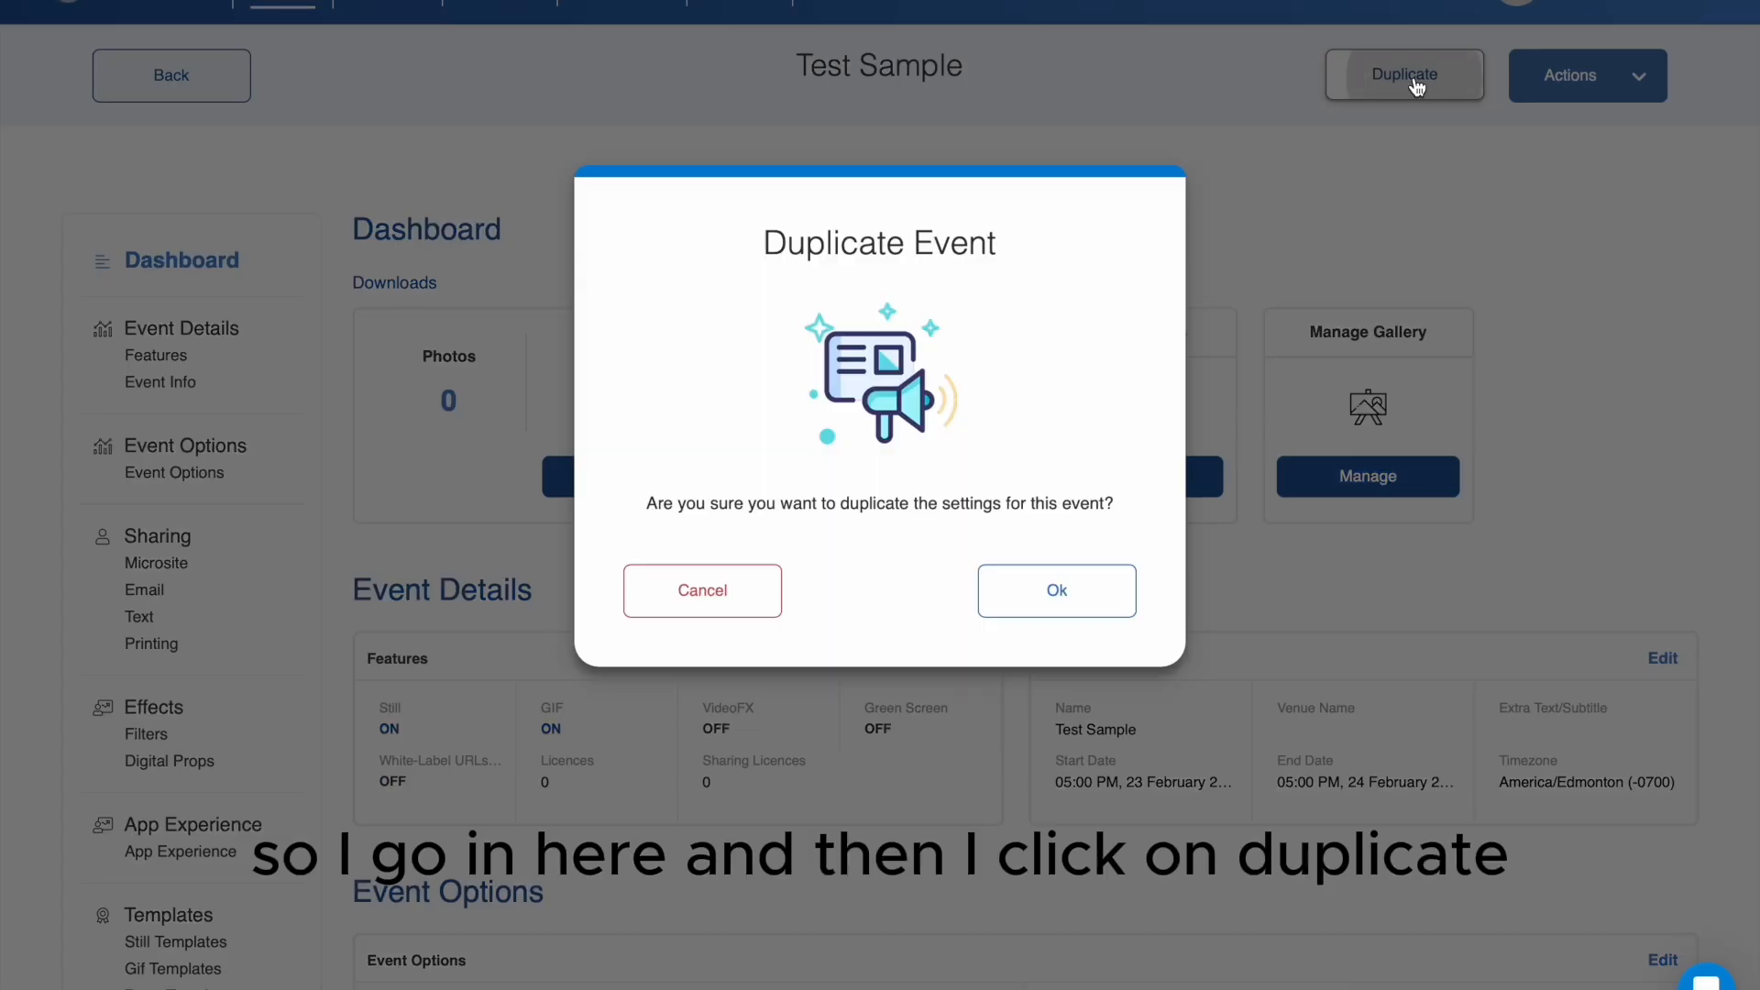
{"action": "left_click", "coordinate": [1059, 596]}
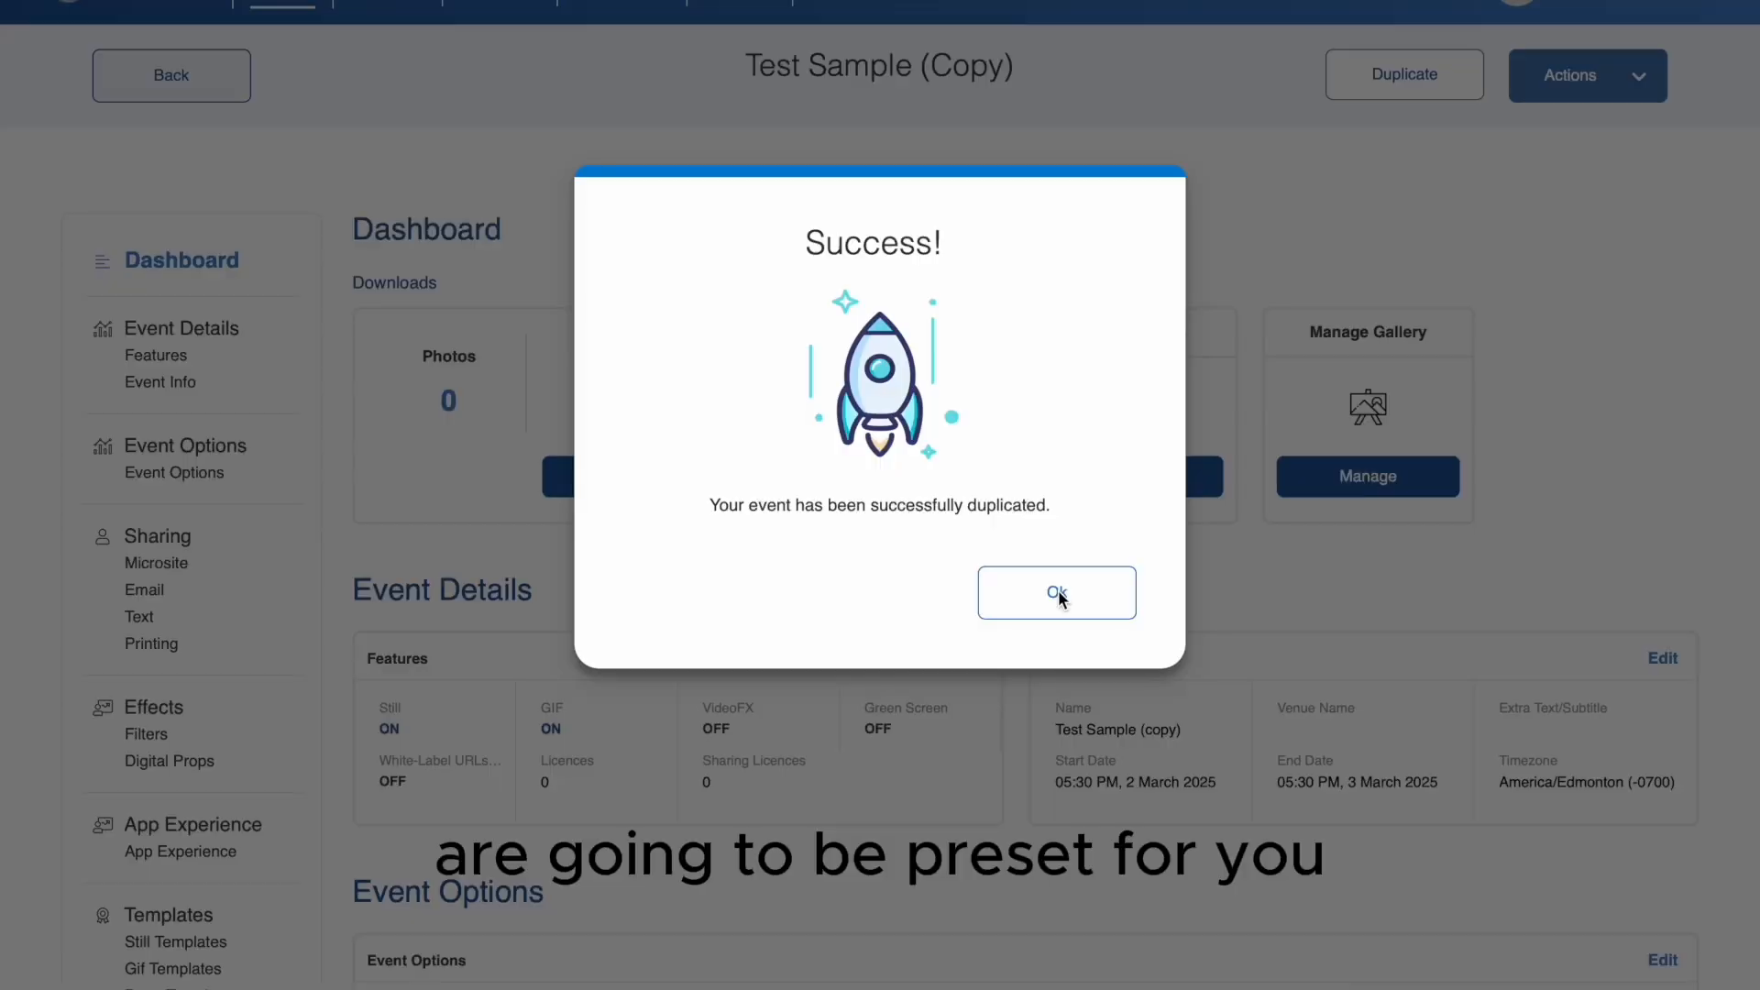
{"action": "left_click", "coordinate": [1104, 603]}
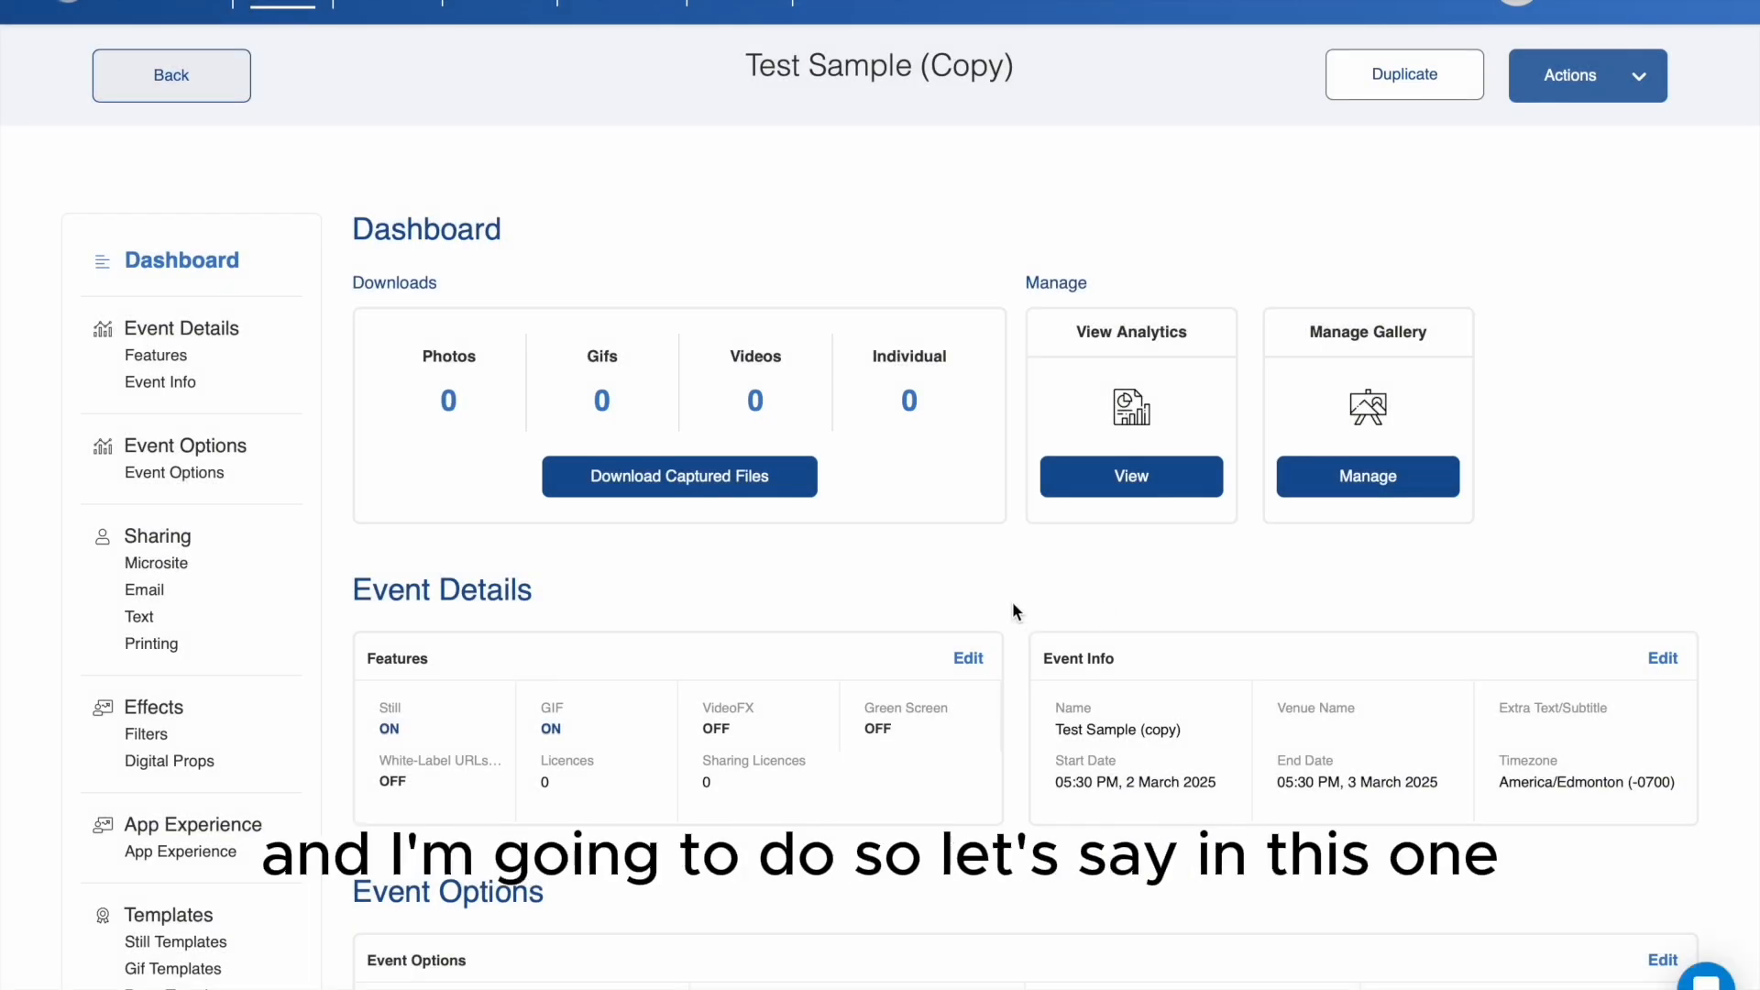
- Rename the duplicated event as Test Sample 2 in its event info and save the changes
{"action": "scroll", "coordinate": [622, 660], "scroll_direction": "down", "scroll_amount": 2}
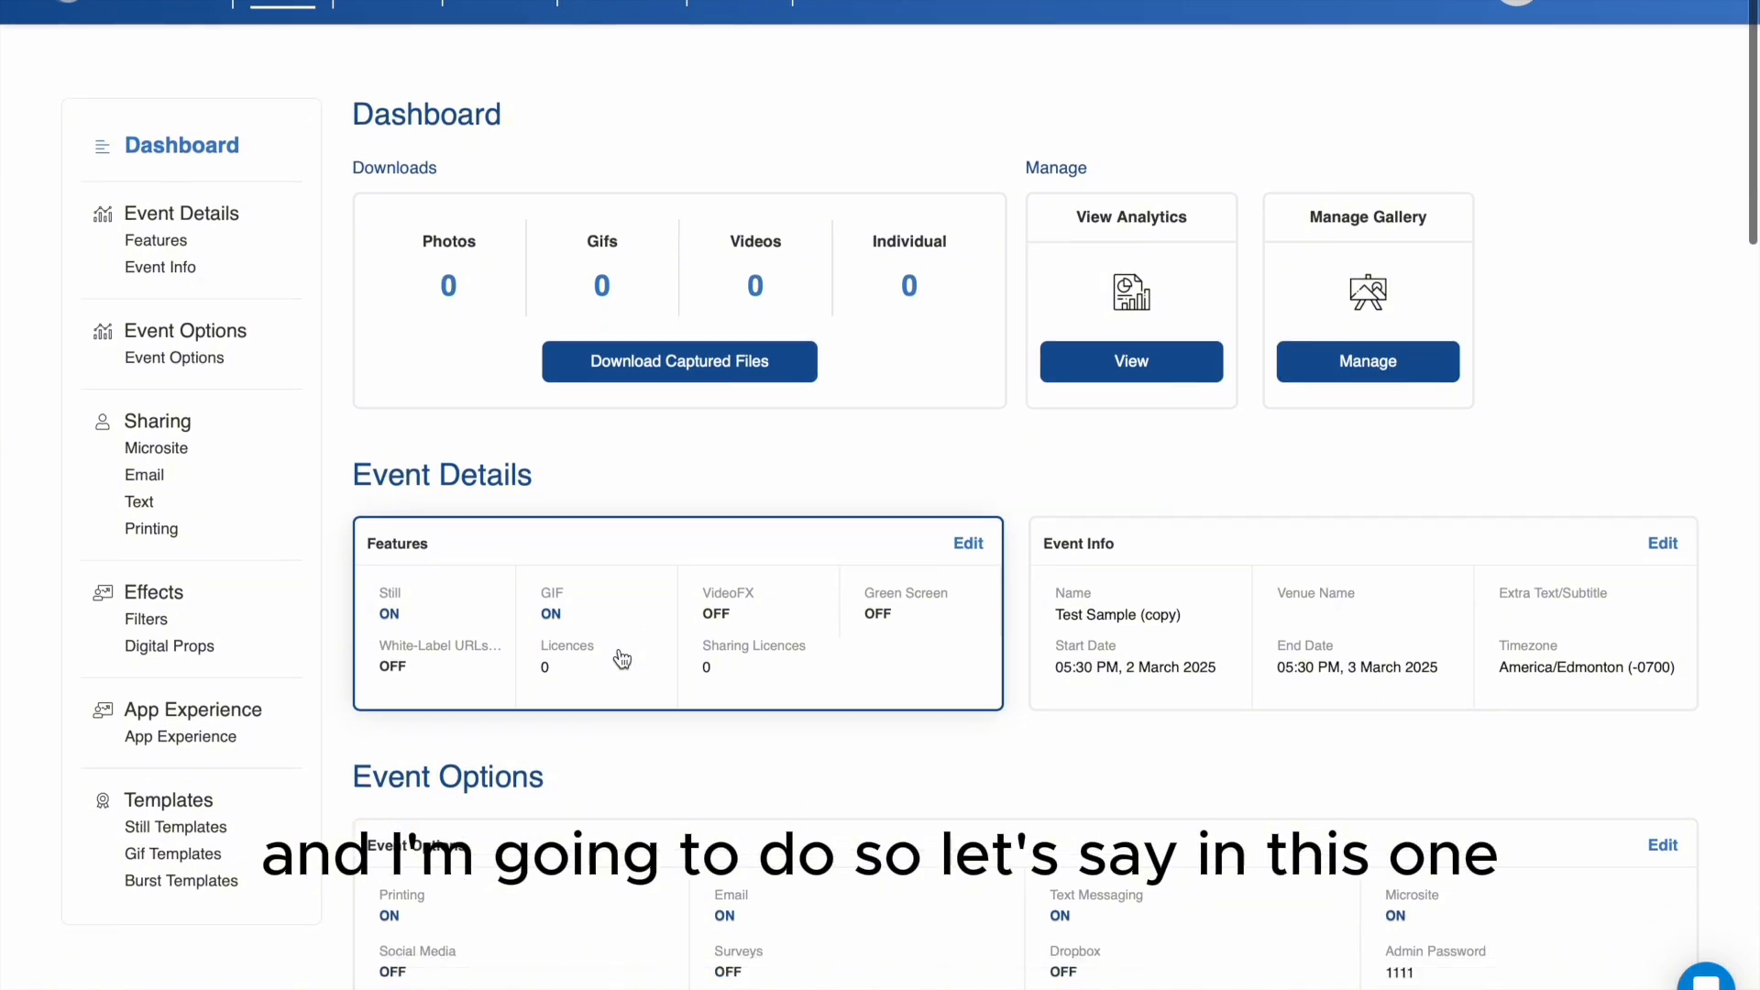
{"action": "scroll", "coordinate": [676, 683], "scroll_direction": "down", "scroll_amount": 1}
{"action": "scroll", "coordinate": [676, 642], "scroll_direction": "up", "scroll_amount": 3}
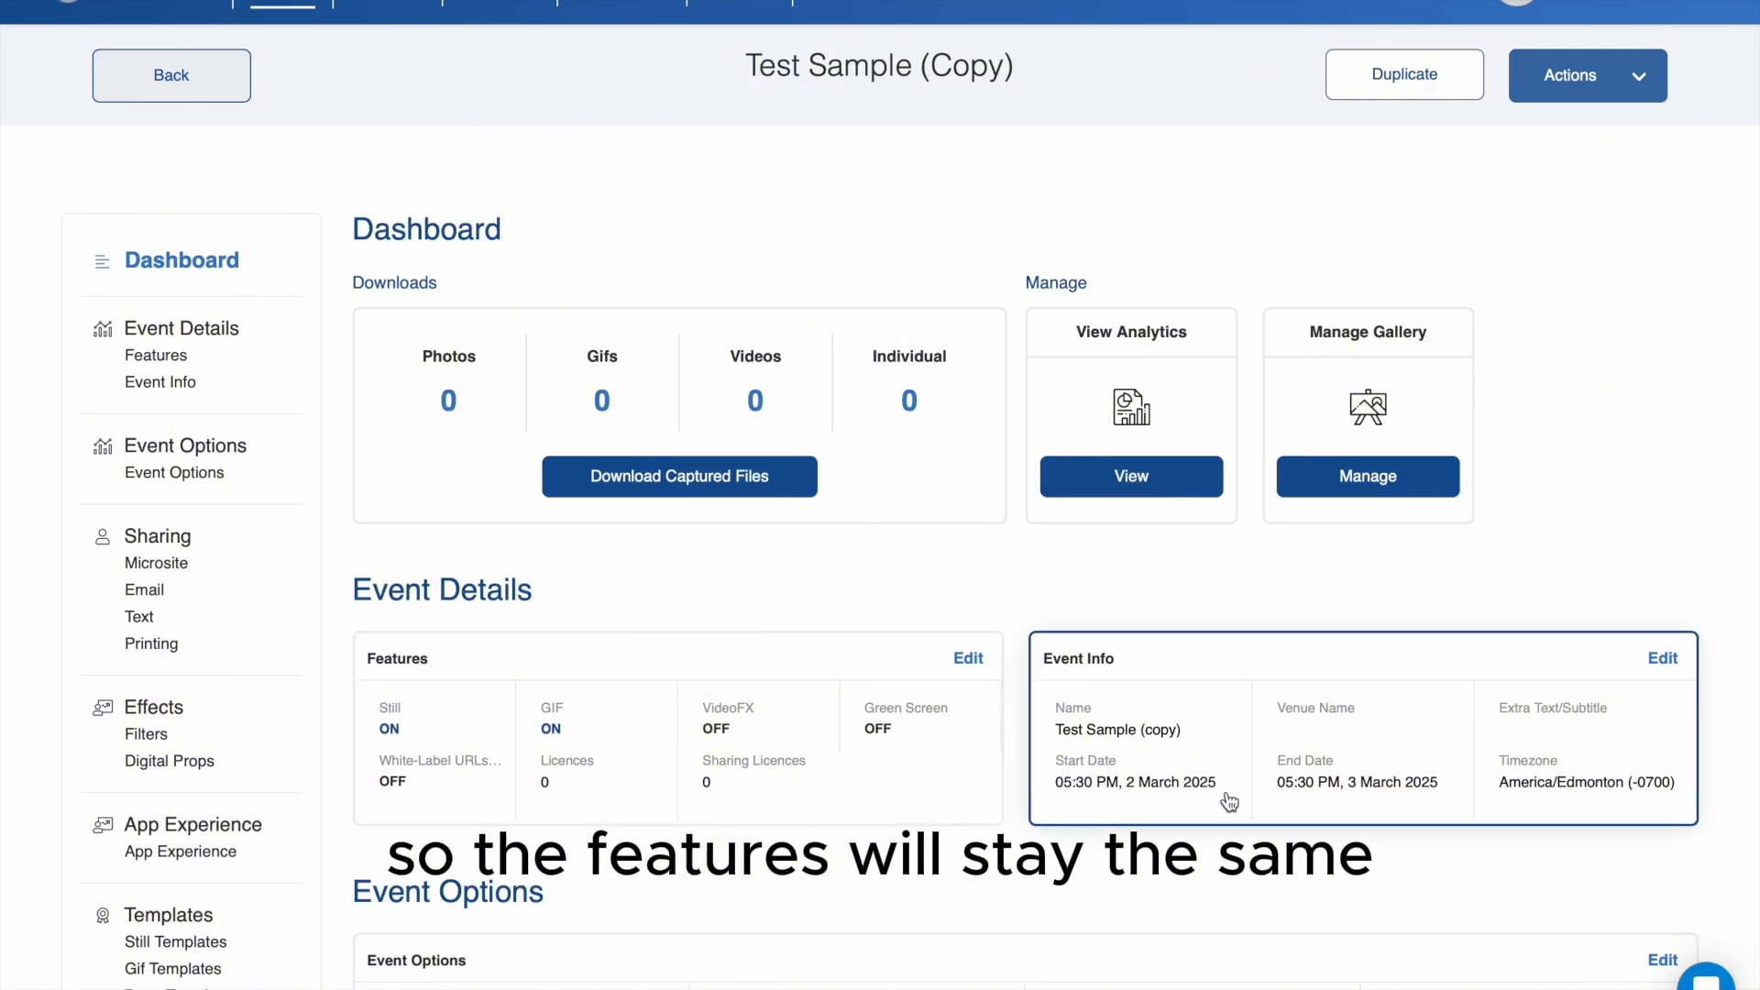
{"action": "left_click", "coordinate": [1664, 658]}
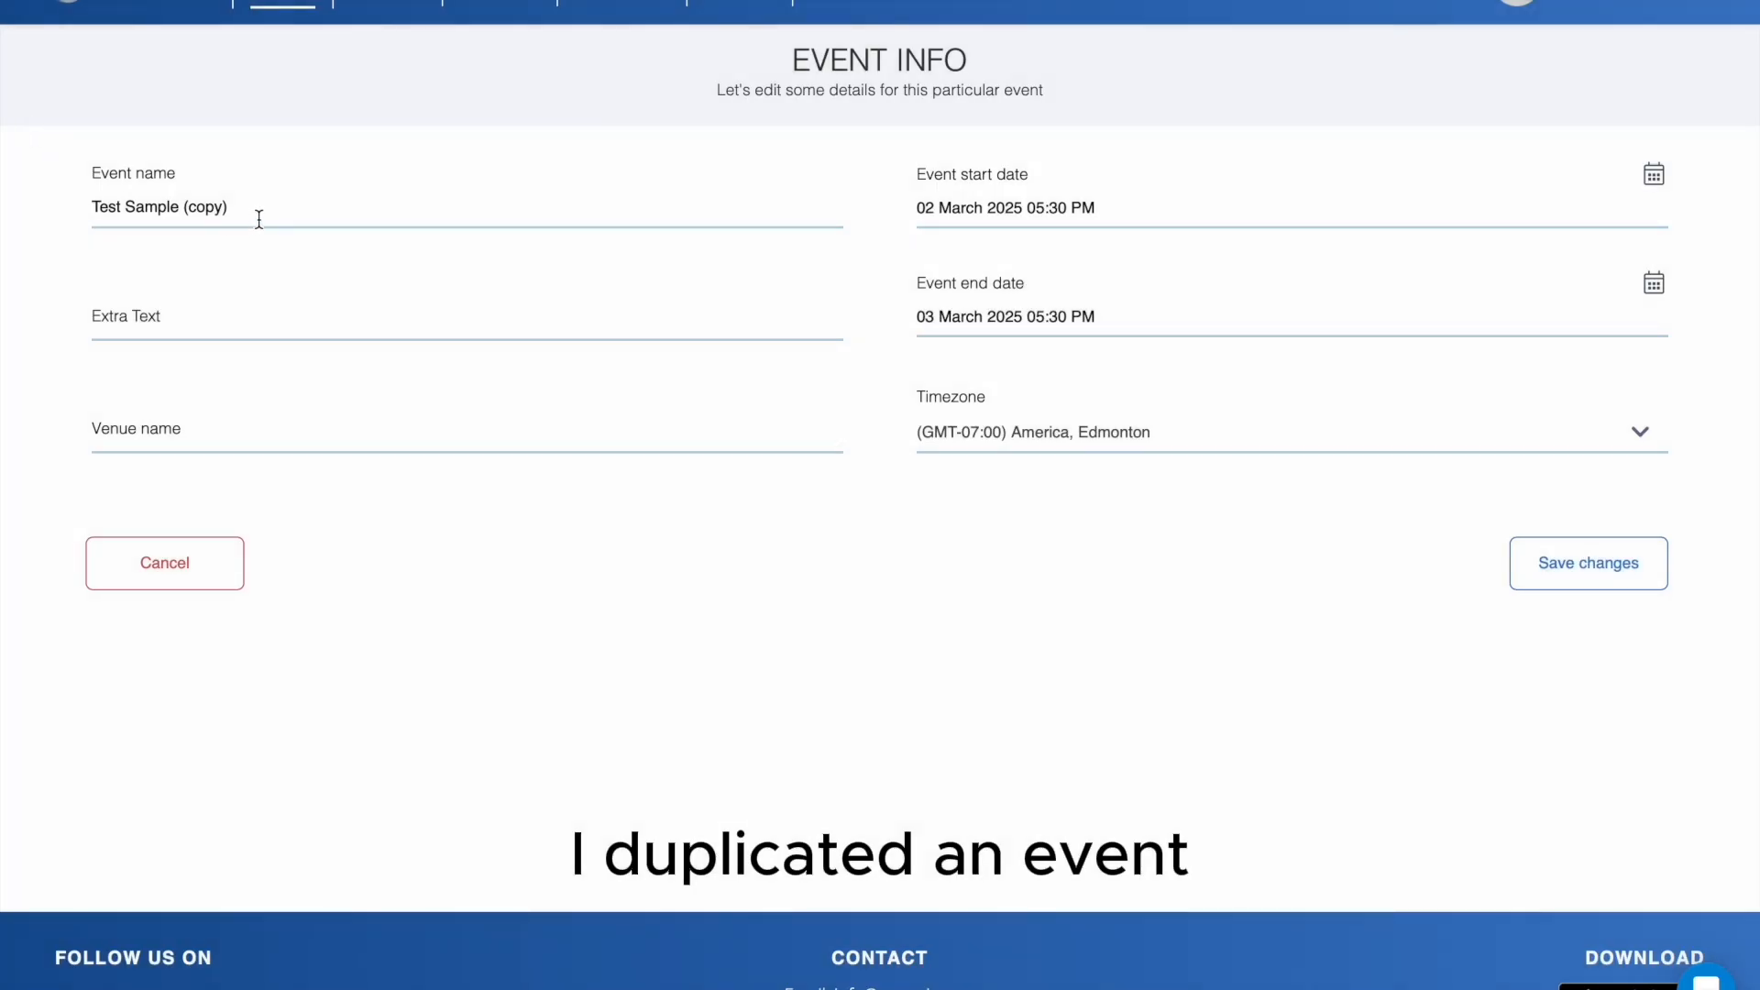
{"action": "left_click_drag", "start_coordinate": [275, 202], "coordinate": [195, 202]}
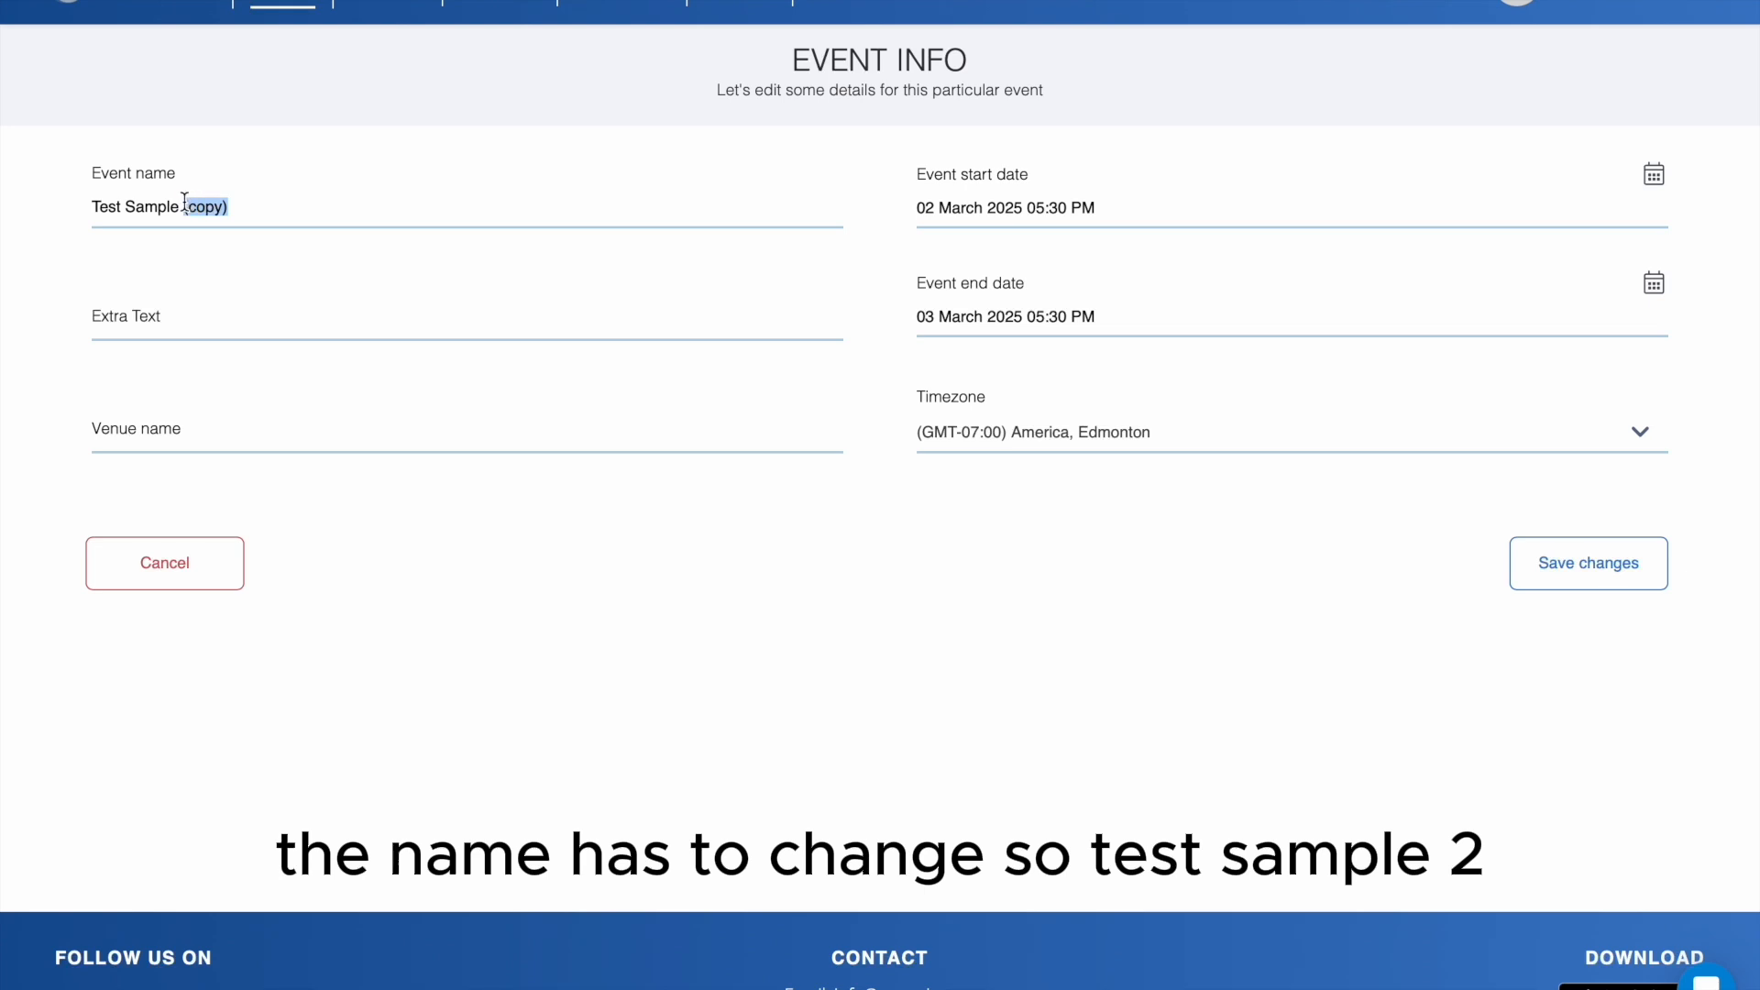
{"action": "type", "text": "2"}
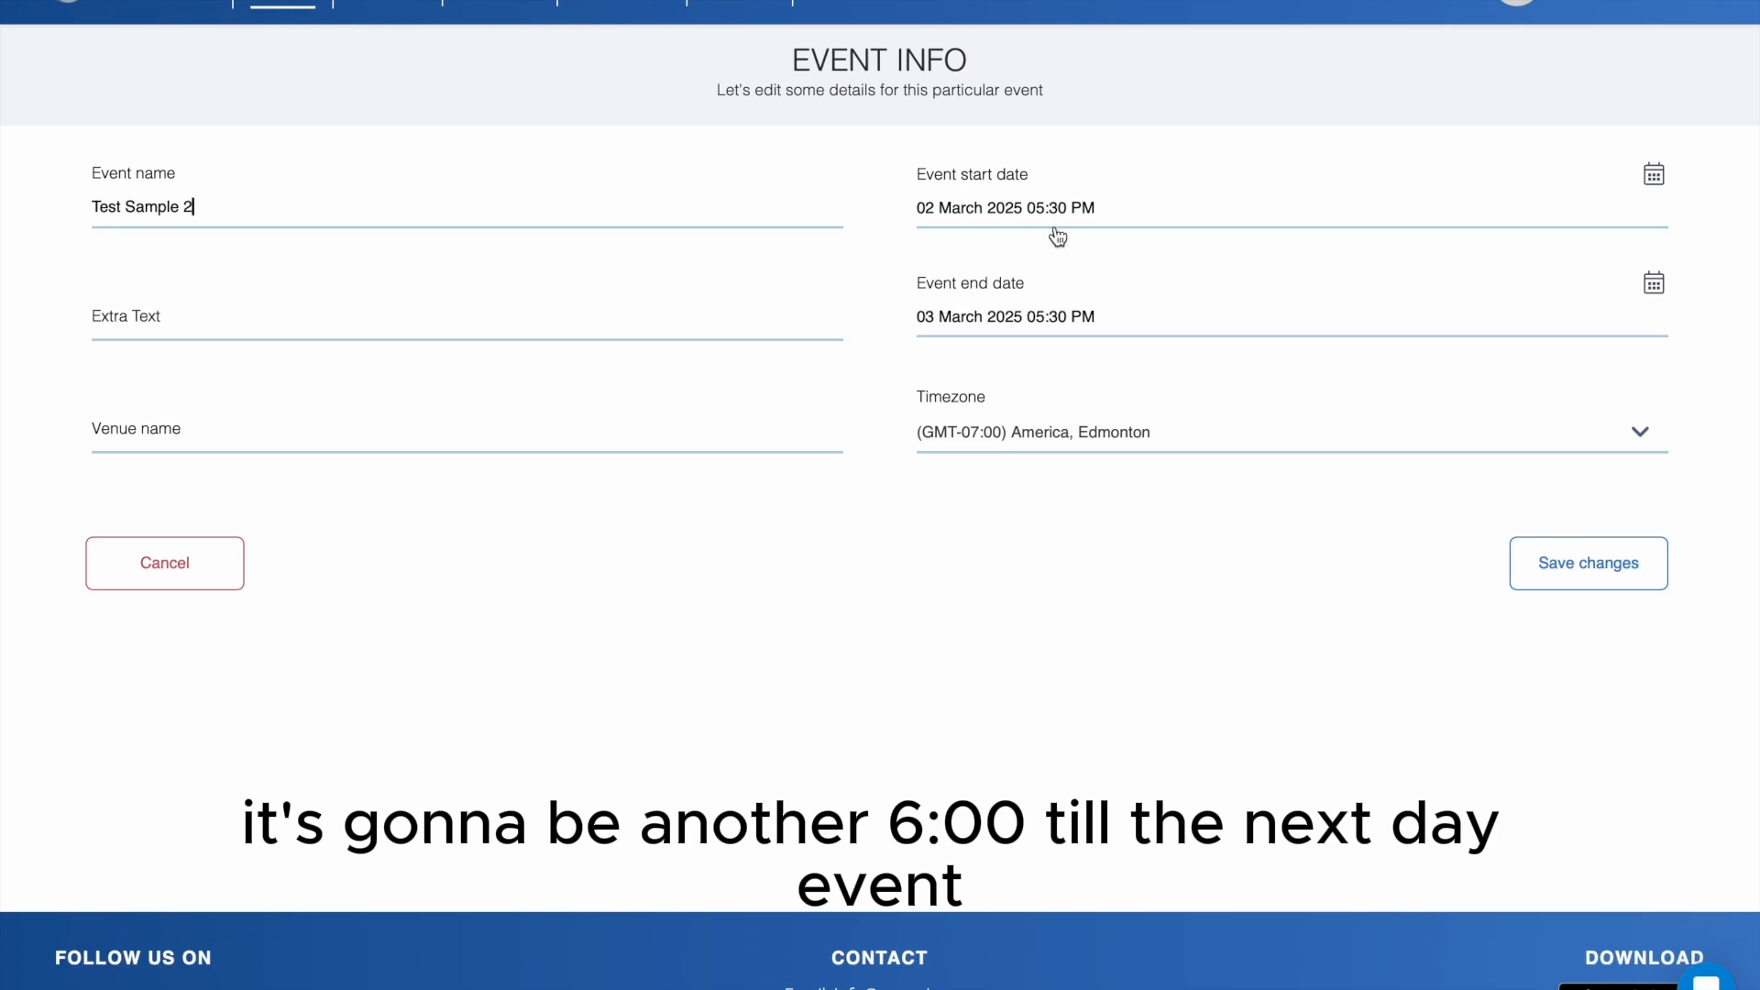
{"action": "left_click", "coordinate": [1613, 567]}
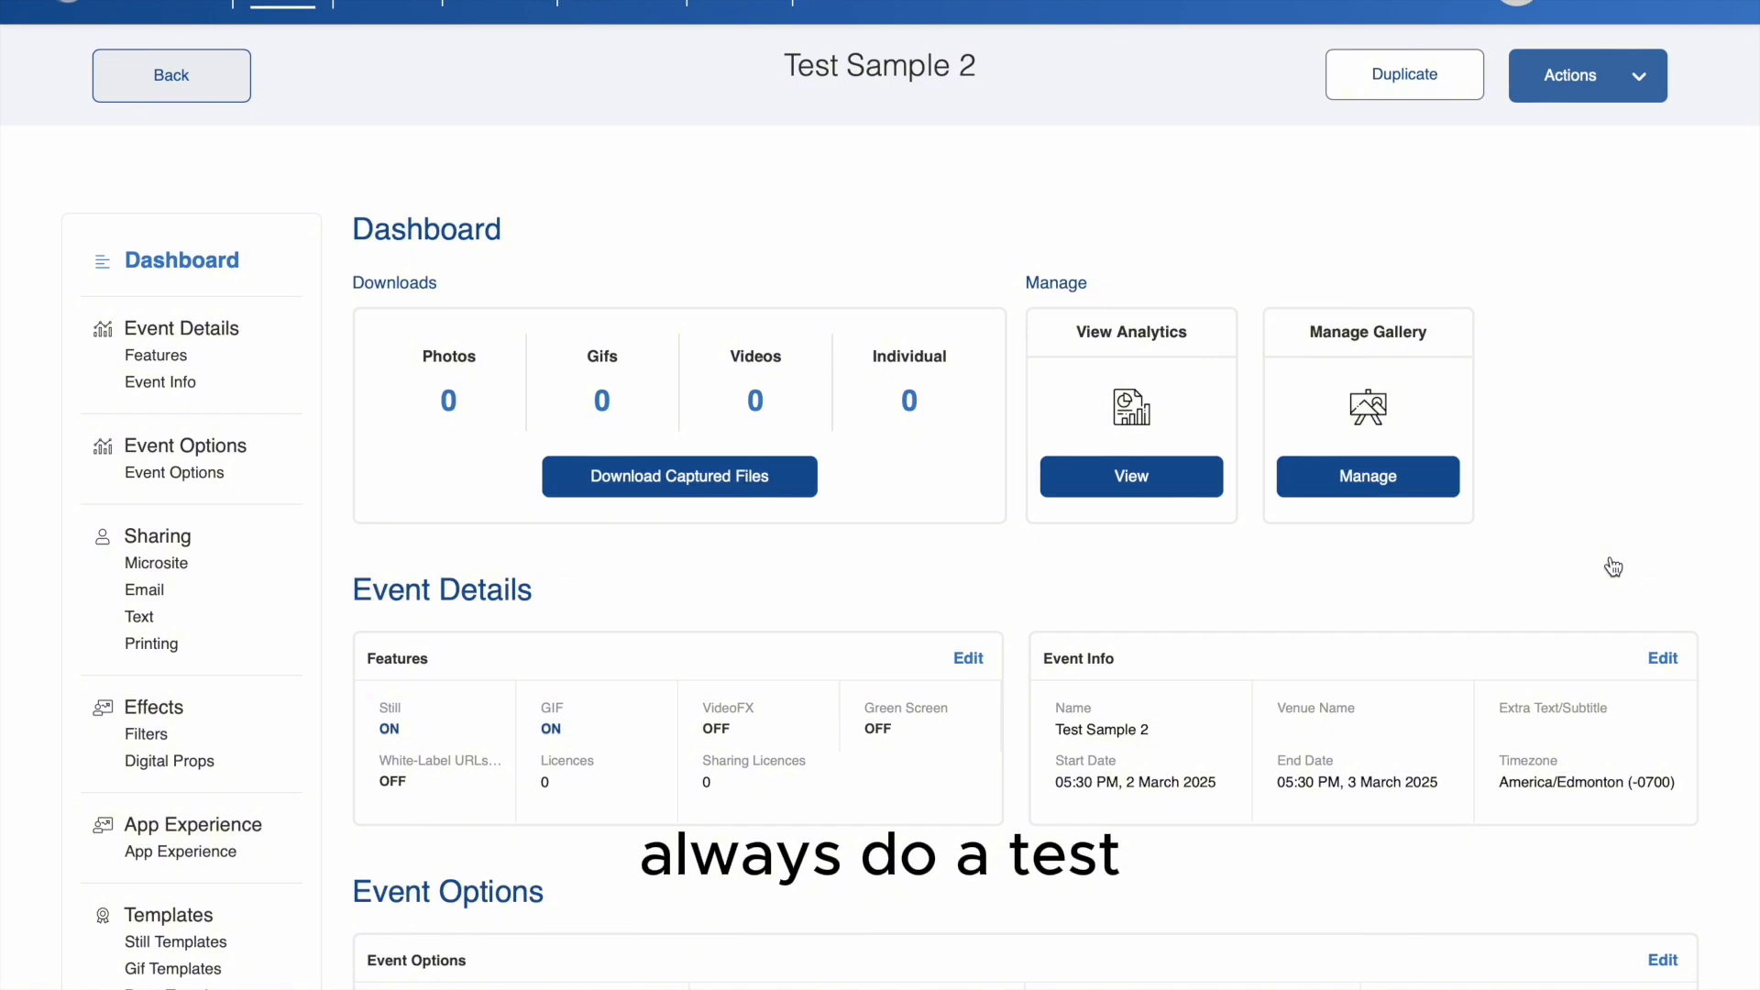
- Turn off Printing in the Test Sample 2 event options and save the changes
{"action": "scroll", "coordinate": [1025, 601], "scroll_direction": "down", "scroll_amount": 5}
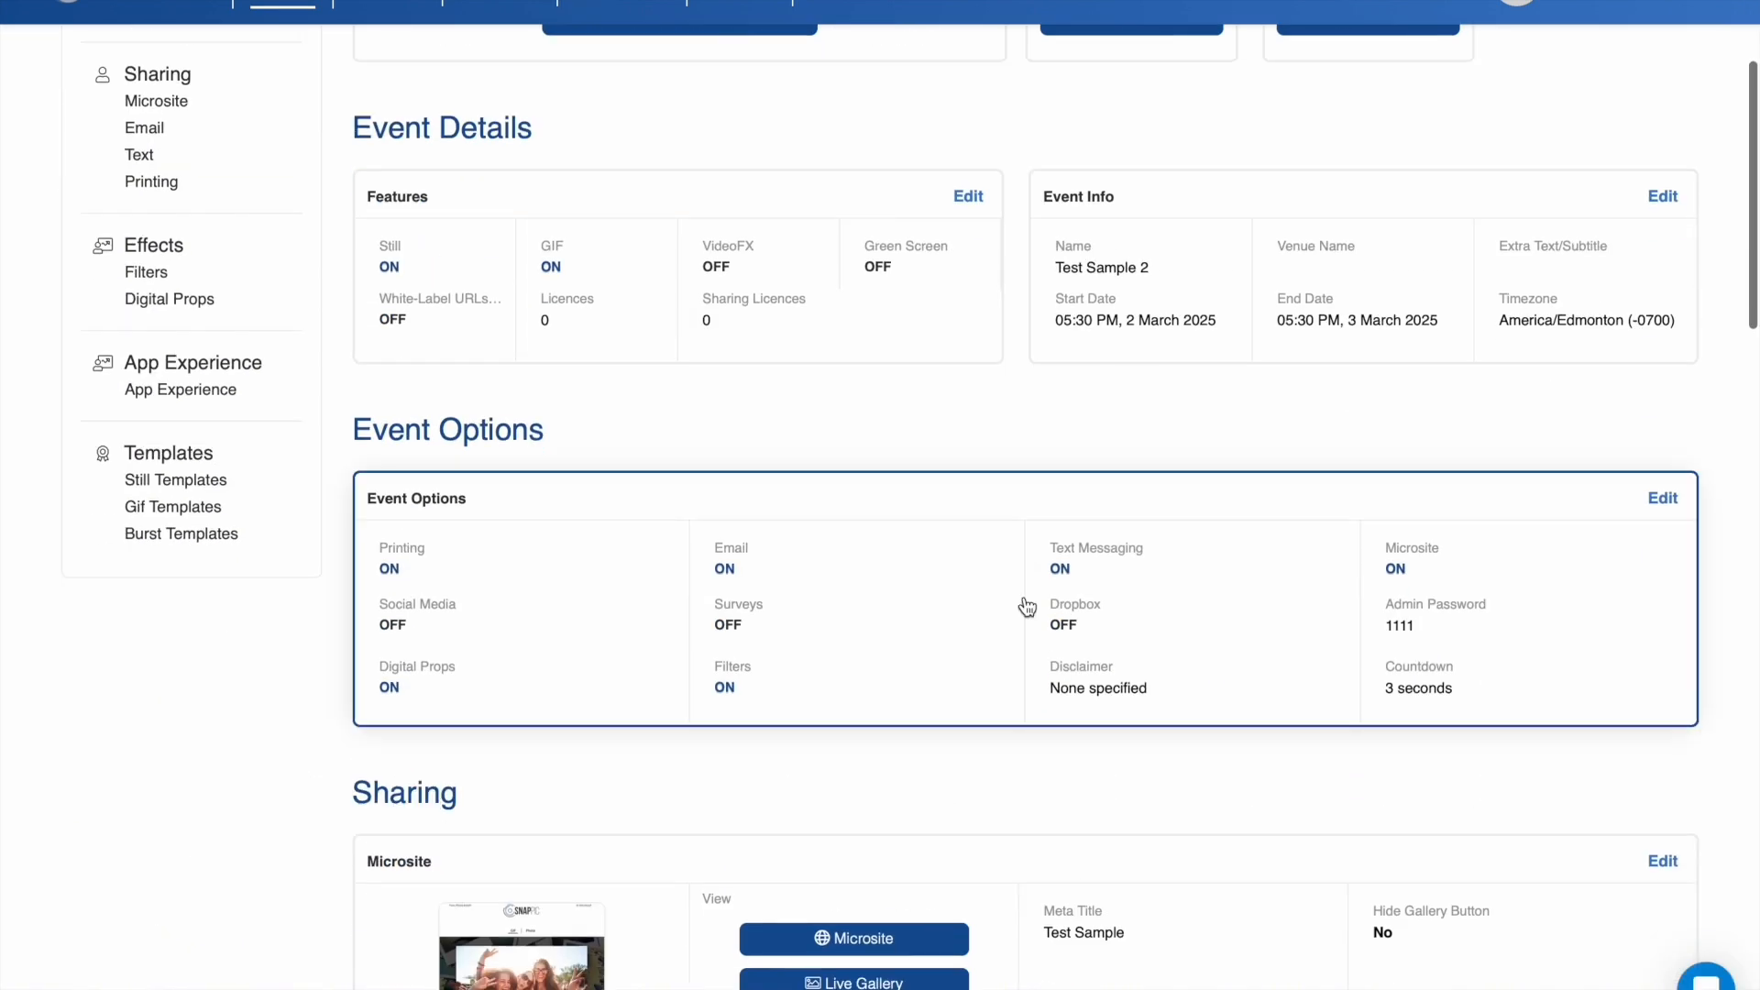
{"action": "scroll", "coordinate": [1027, 607], "scroll_direction": "down", "scroll_amount": 2}
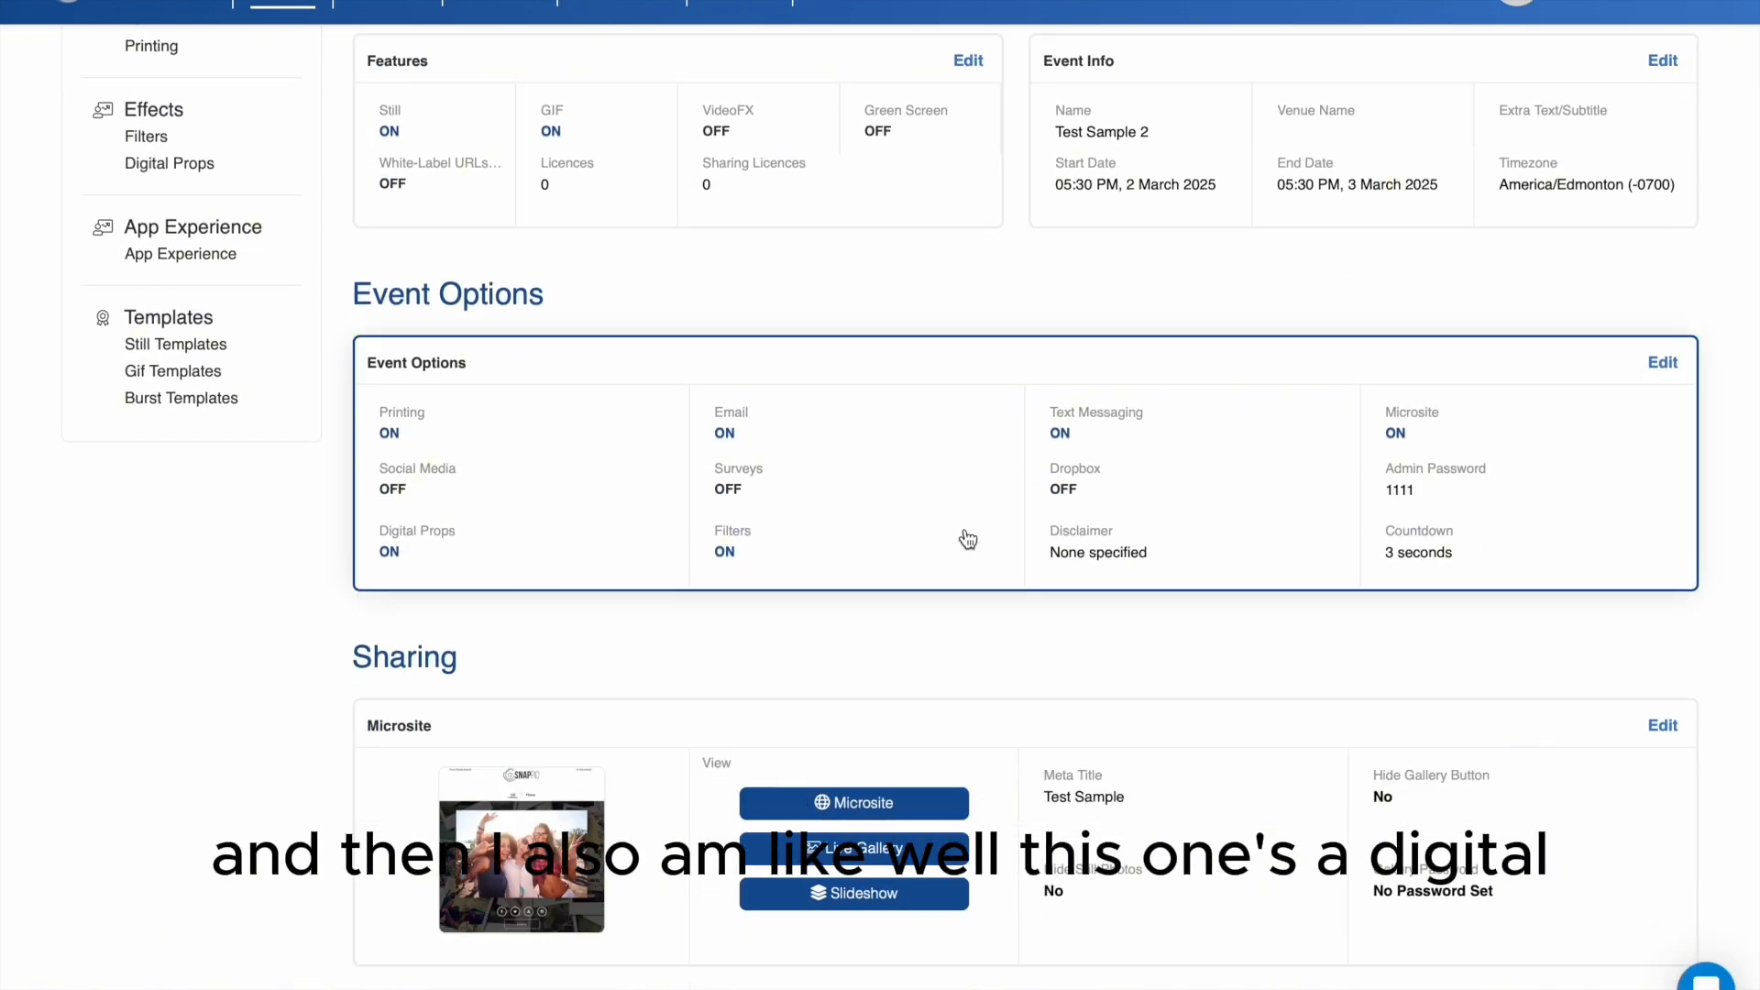
{"action": "left_click", "coordinate": [968, 539]}
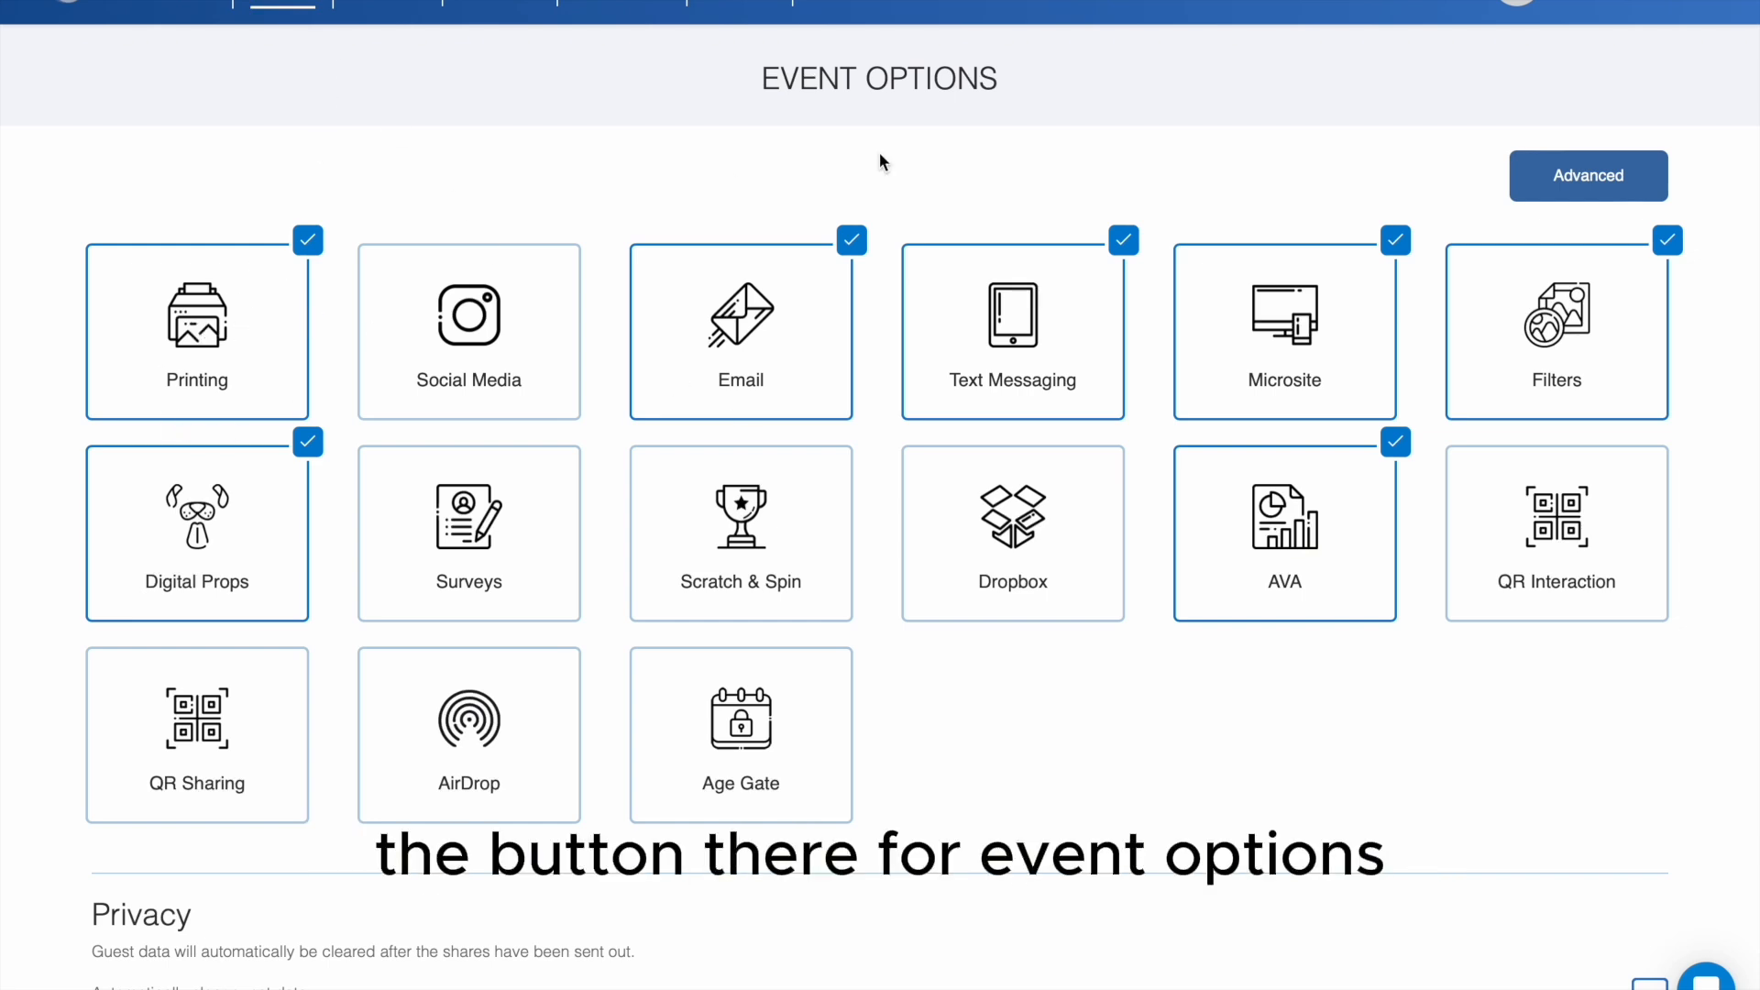
{"action": "left_click", "coordinate": [218, 346]}
{"action": "scroll", "coordinate": [1192, 573], "scroll_direction": "down", "scroll_amount": 2}
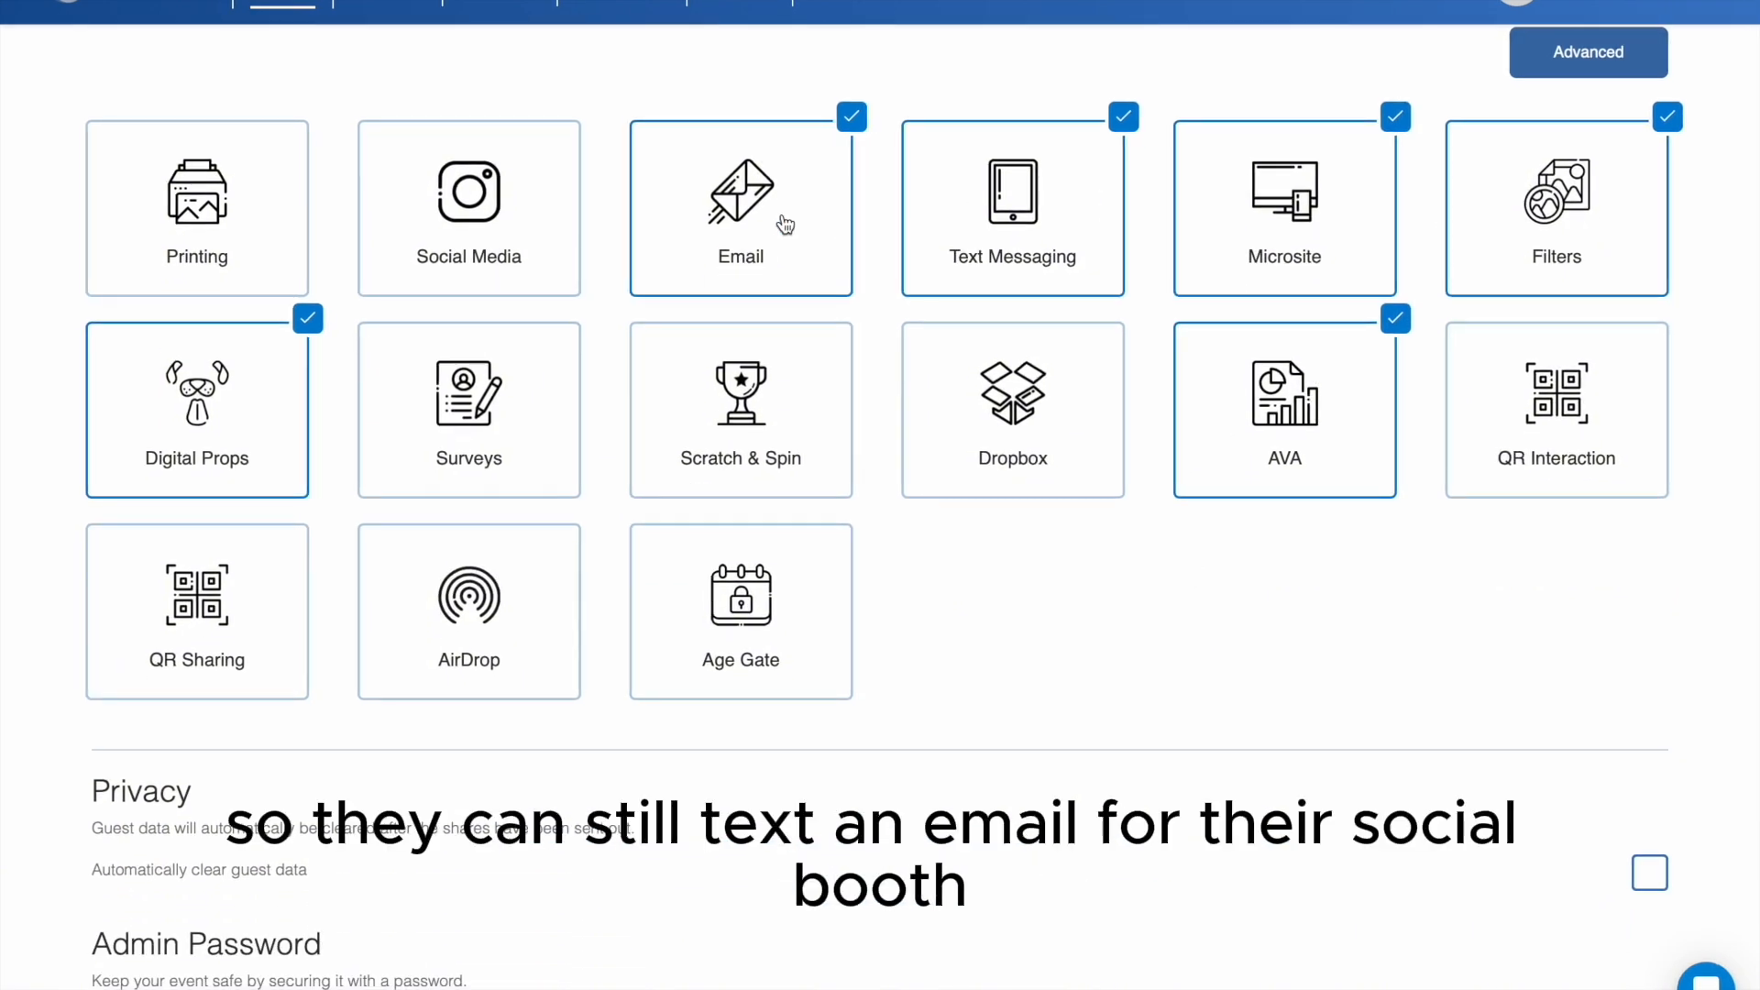
{"action": "scroll", "coordinate": [1226, 691], "scroll_direction": "down", "scroll_amount": 5}
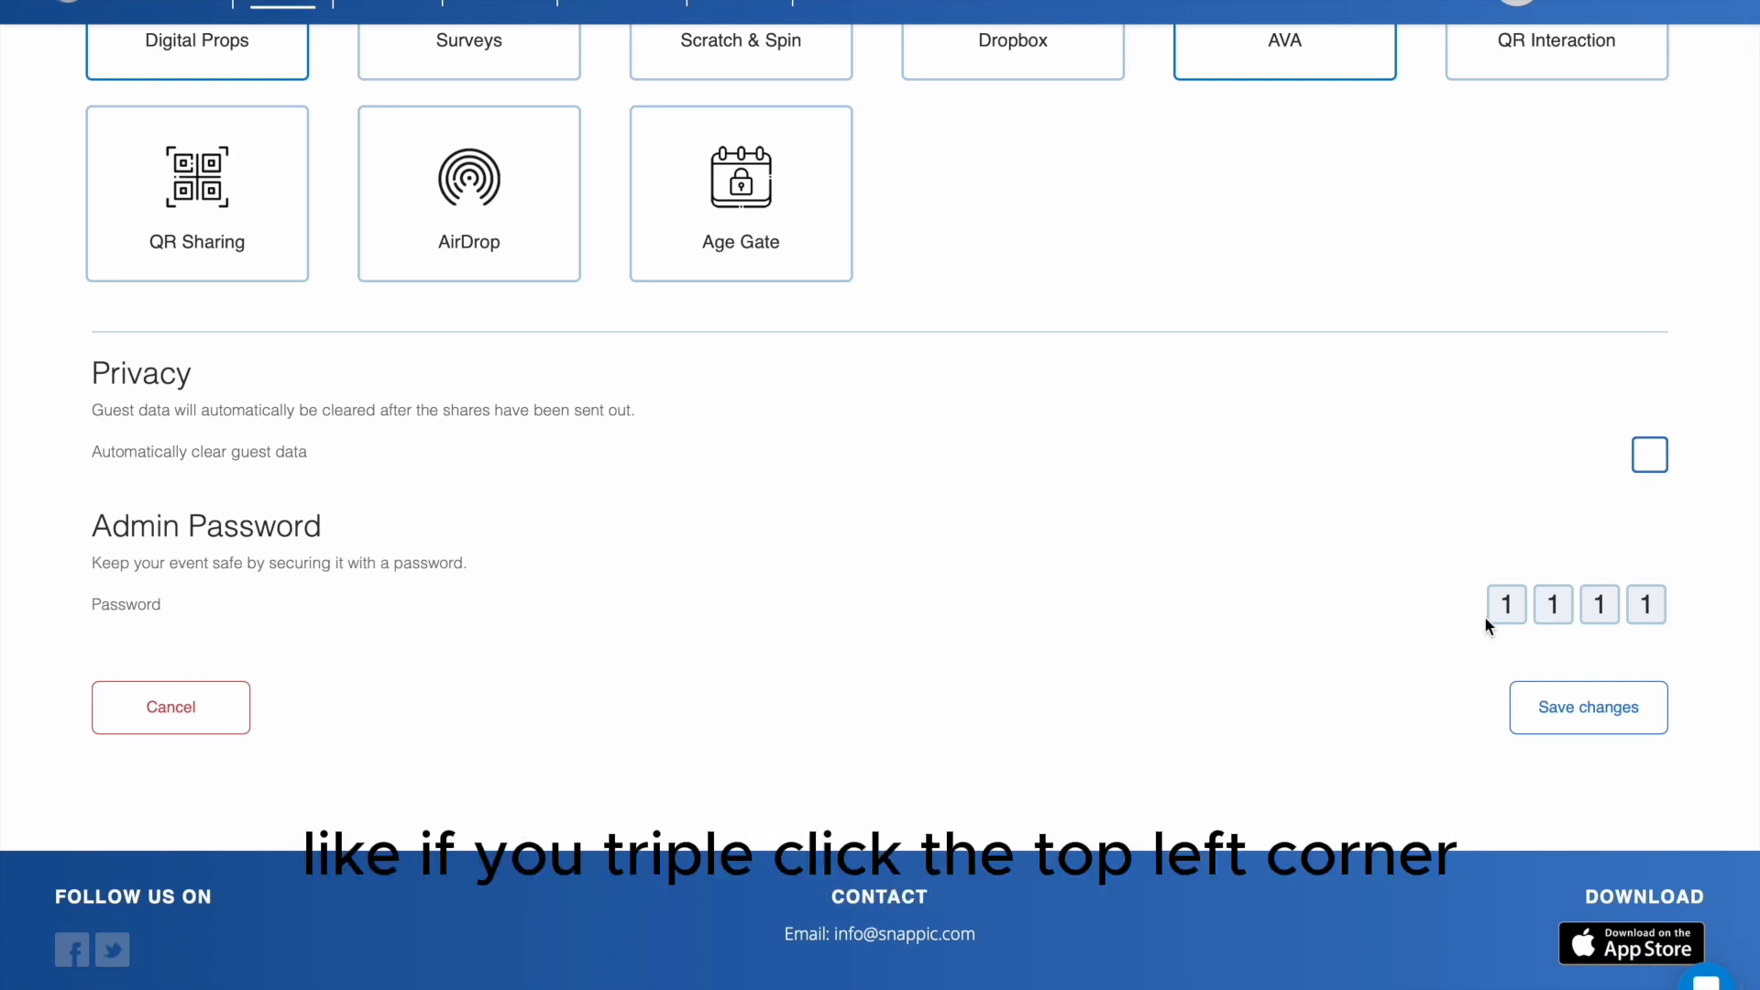
{"action": "left_click", "coordinate": [1562, 712]}
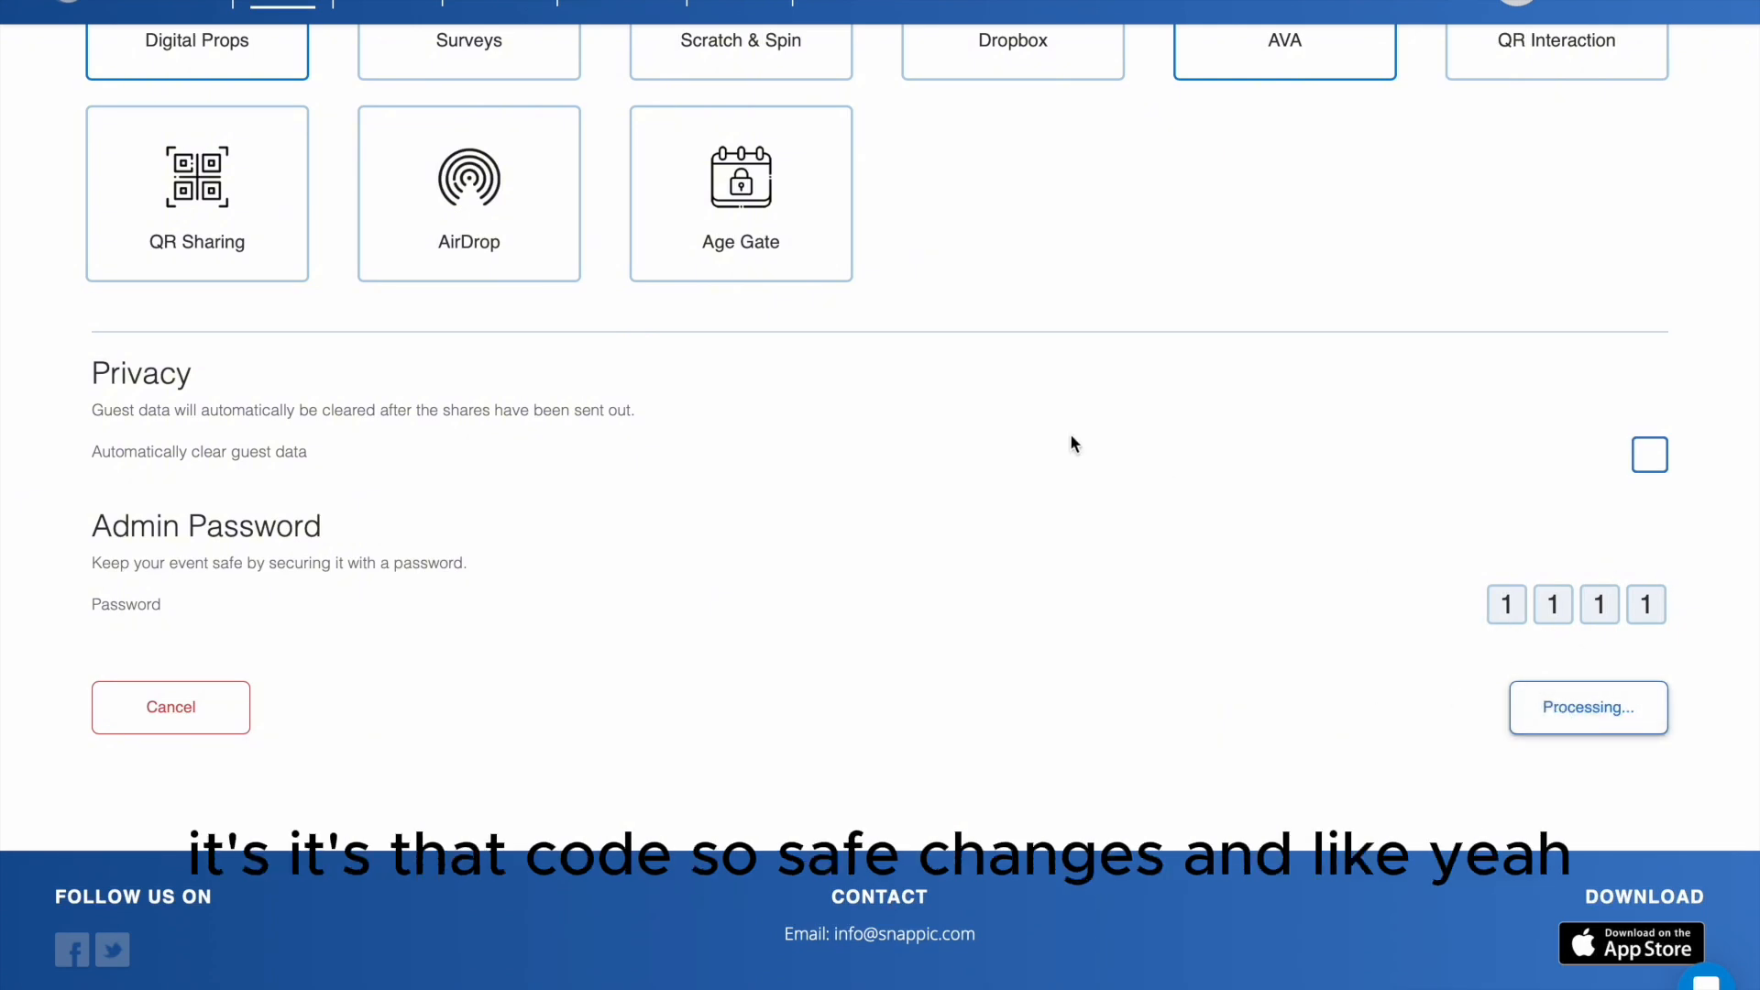
- Review the Test Sample 2 event's options, sharing, effects, app experience and templates for anything that needs changing
{"action": "scroll", "coordinate": [1014, 588], "scroll_direction": "down", "scroll_amount": 7}
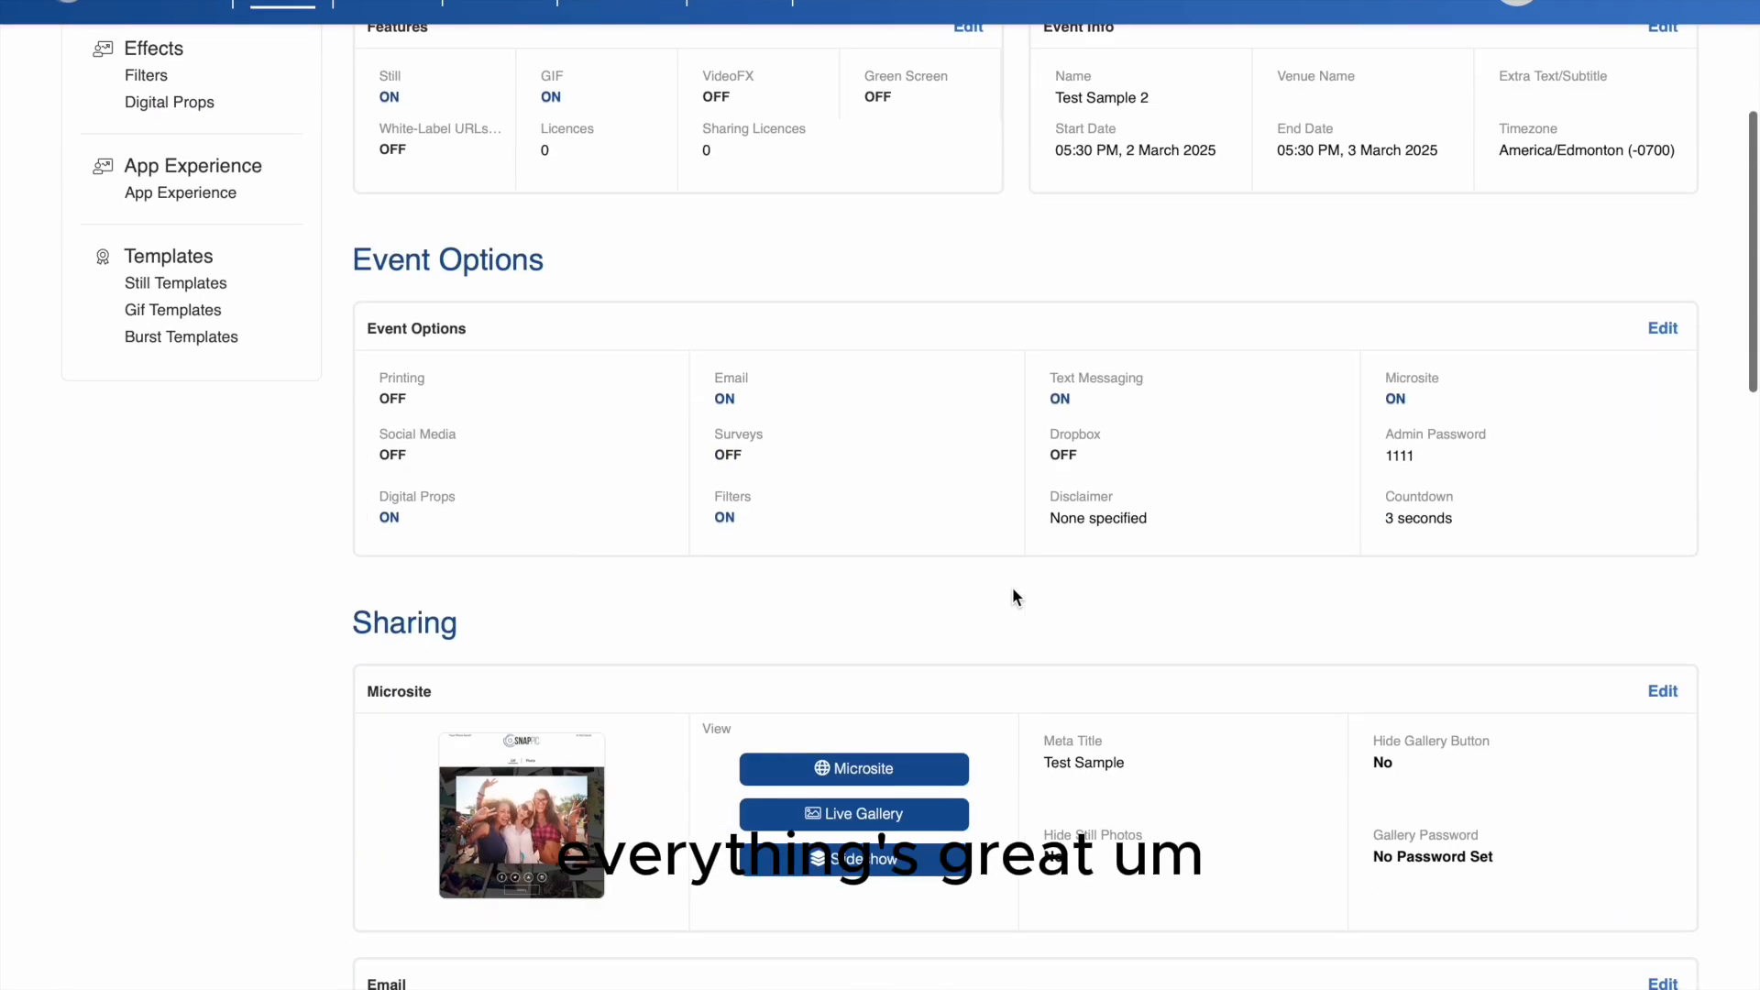
{"action": "scroll", "coordinate": [1013, 592], "scroll_direction": "down", "scroll_amount": 6}
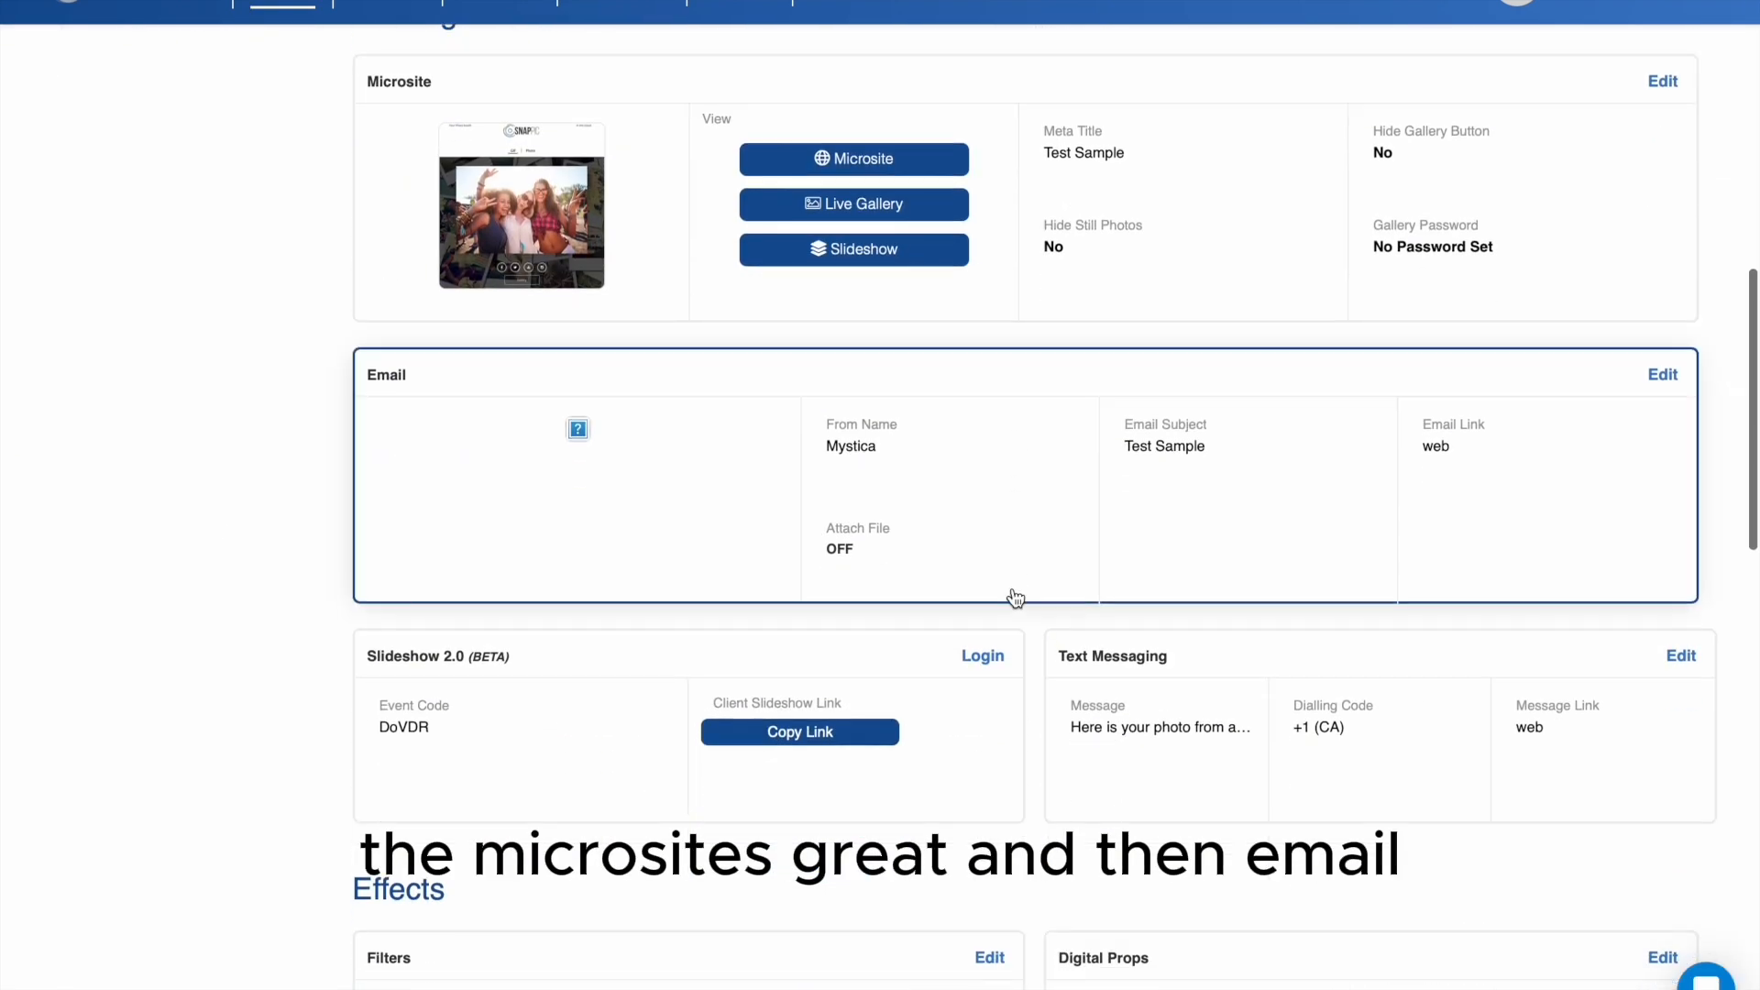
{"action": "scroll", "coordinate": [1015, 598], "scroll_direction": "down", "scroll_amount": 1}
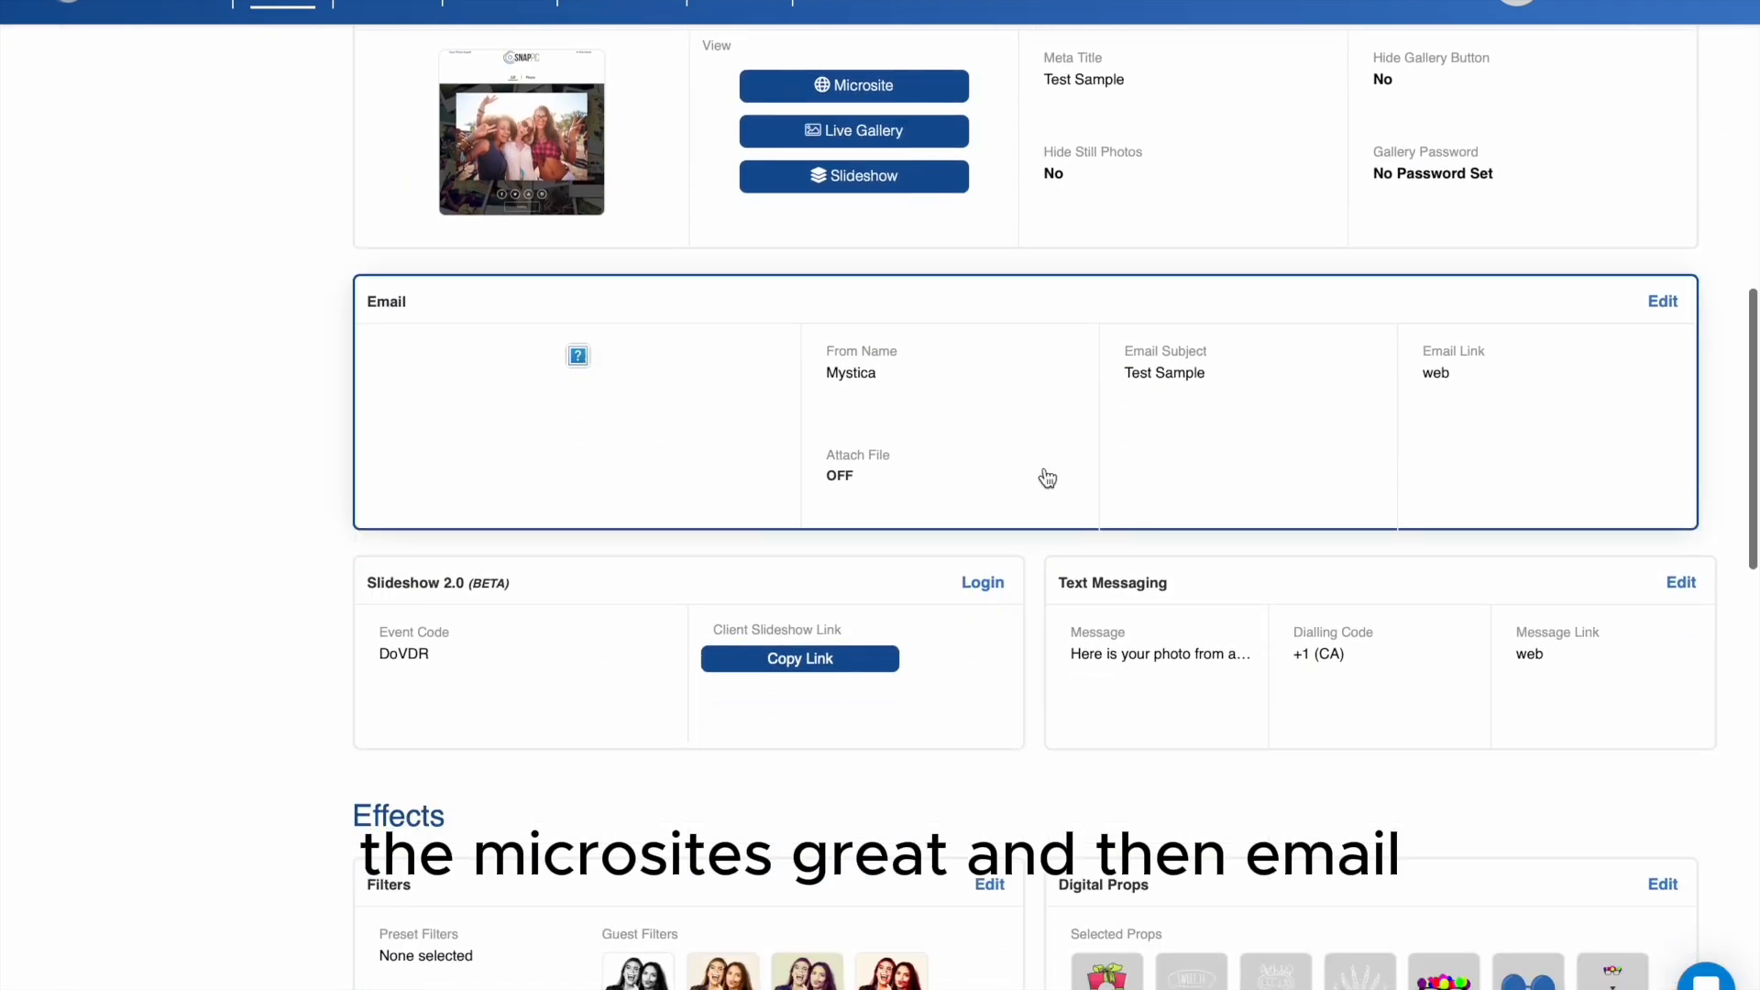
{"action": "scroll", "coordinate": [1207, 378], "scroll_direction": "down", "scroll_amount": 2}
{"action": "scroll", "coordinate": [1207, 380], "scroll_direction": "down", "scroll_amount": 1}
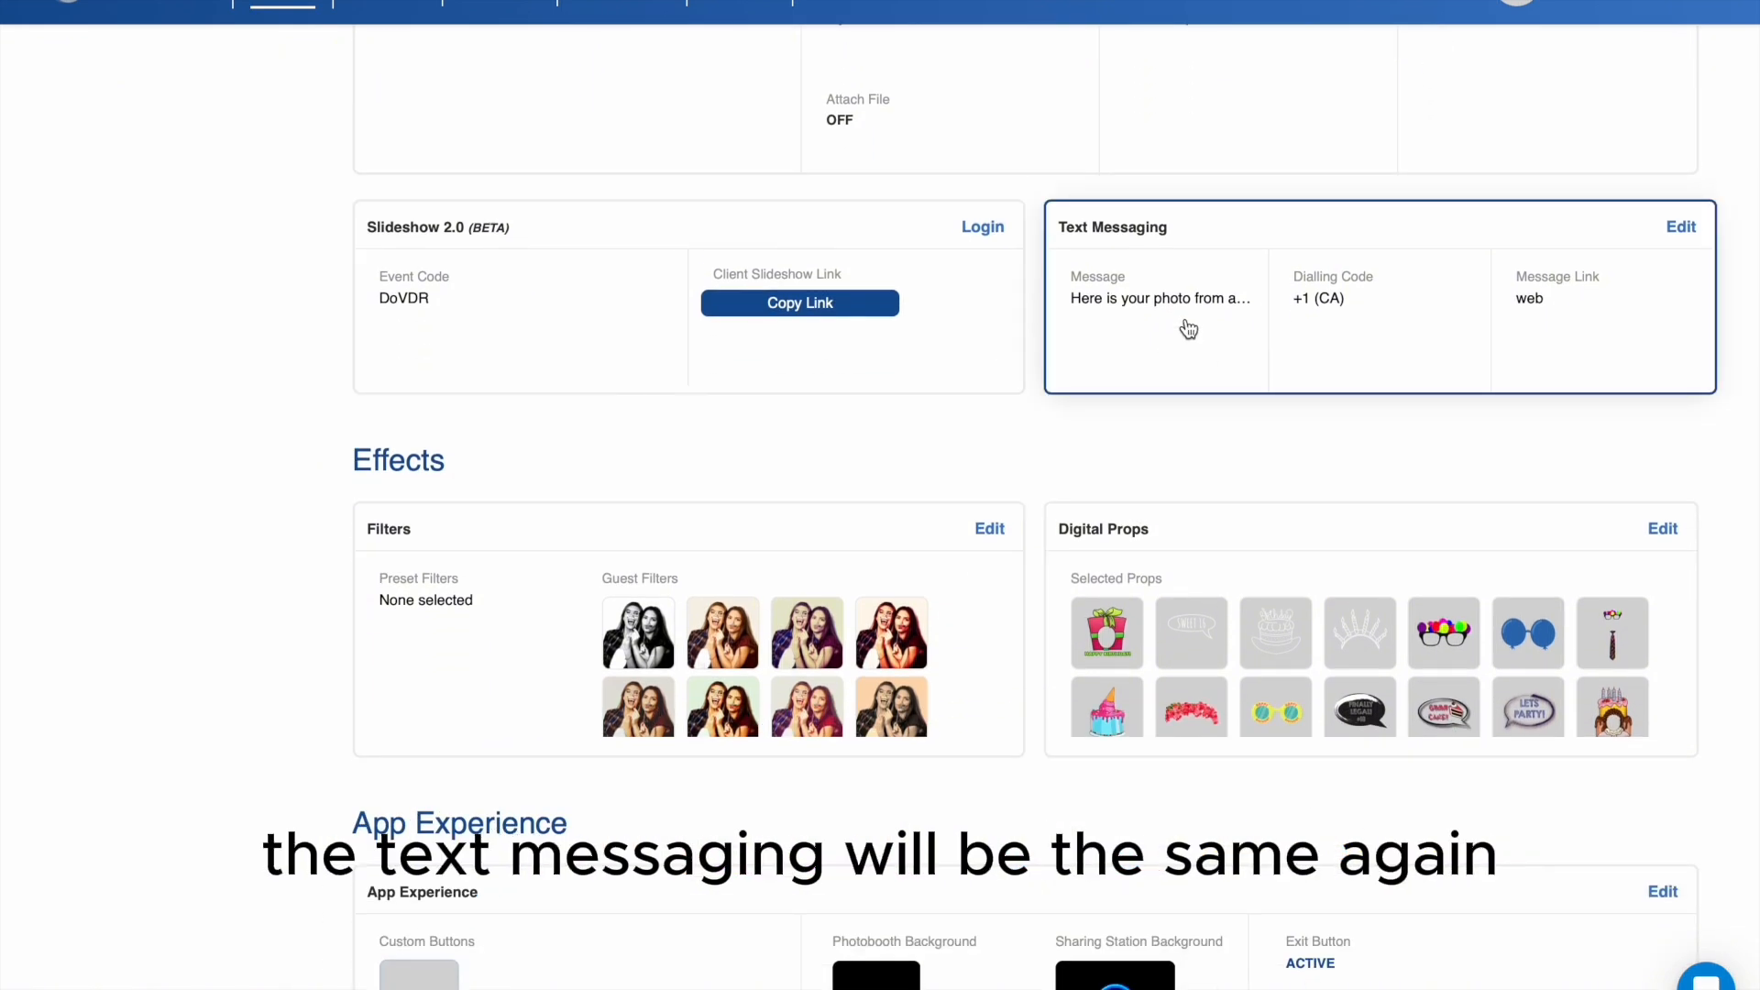
{"action": "scroll", "coordinate": [1026, 475], "scroll_direction": "down", "scroll_amount": 2}
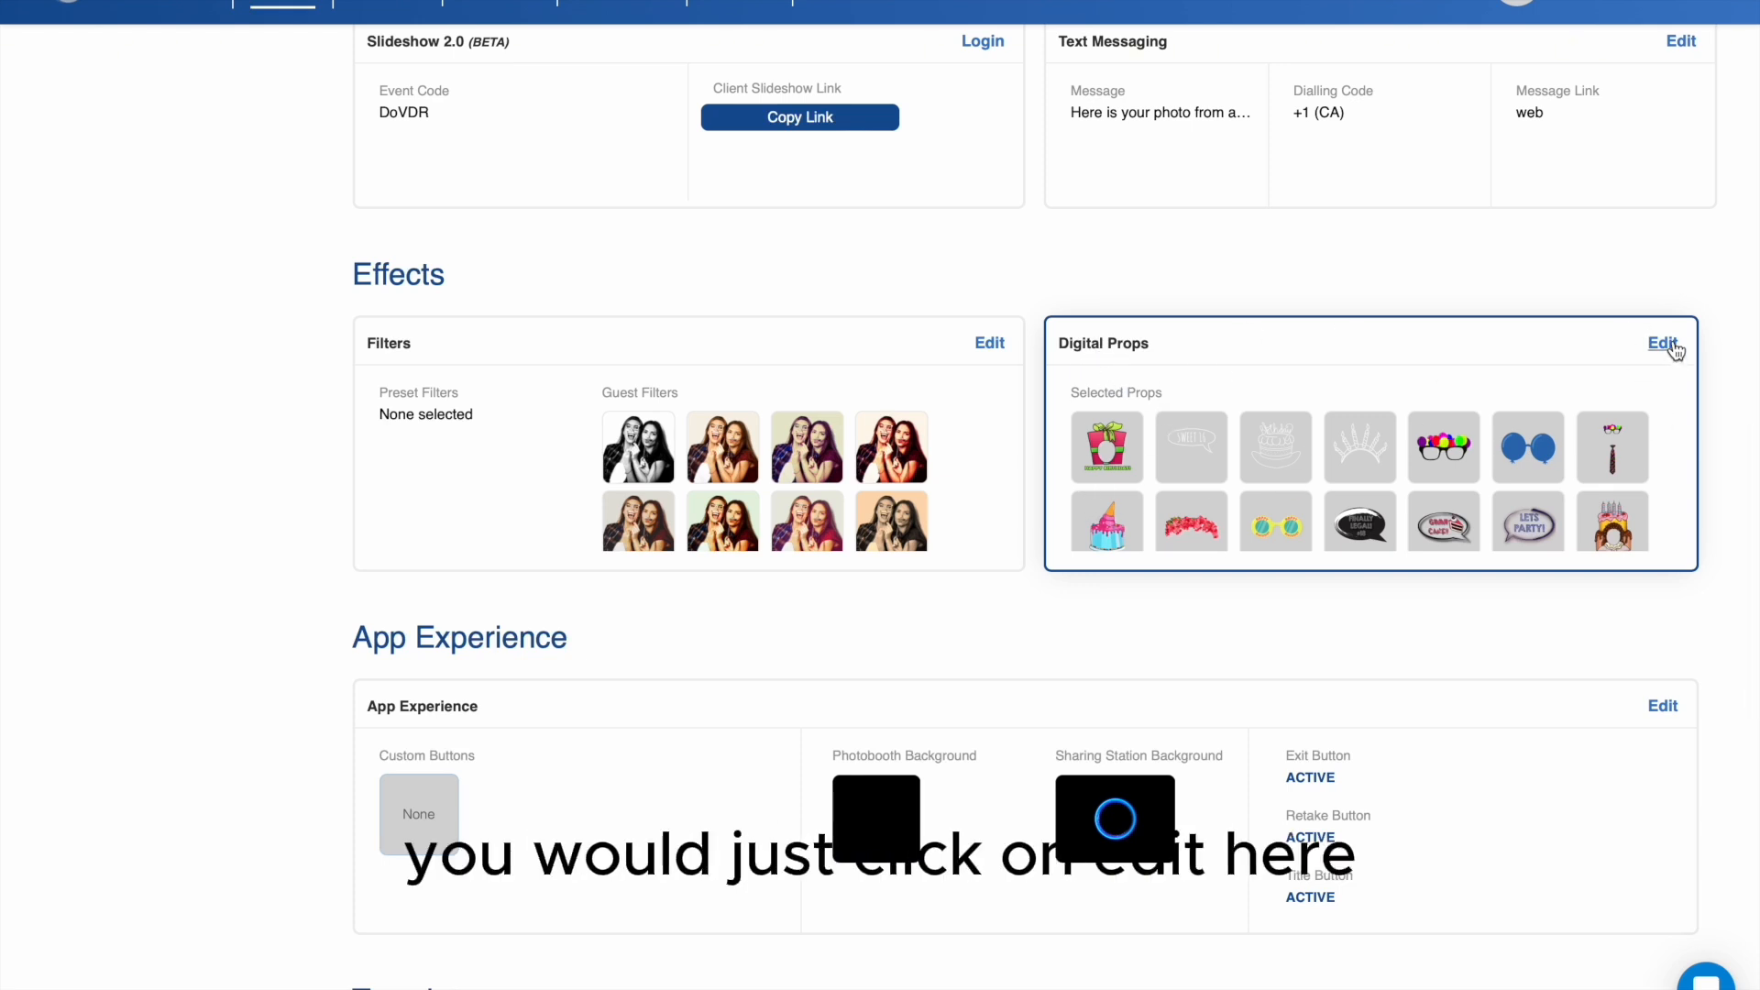
{"action": "scroll", "coordinate": [1033, 463], "scroll_direction": "down", "scroll_amount": 5}
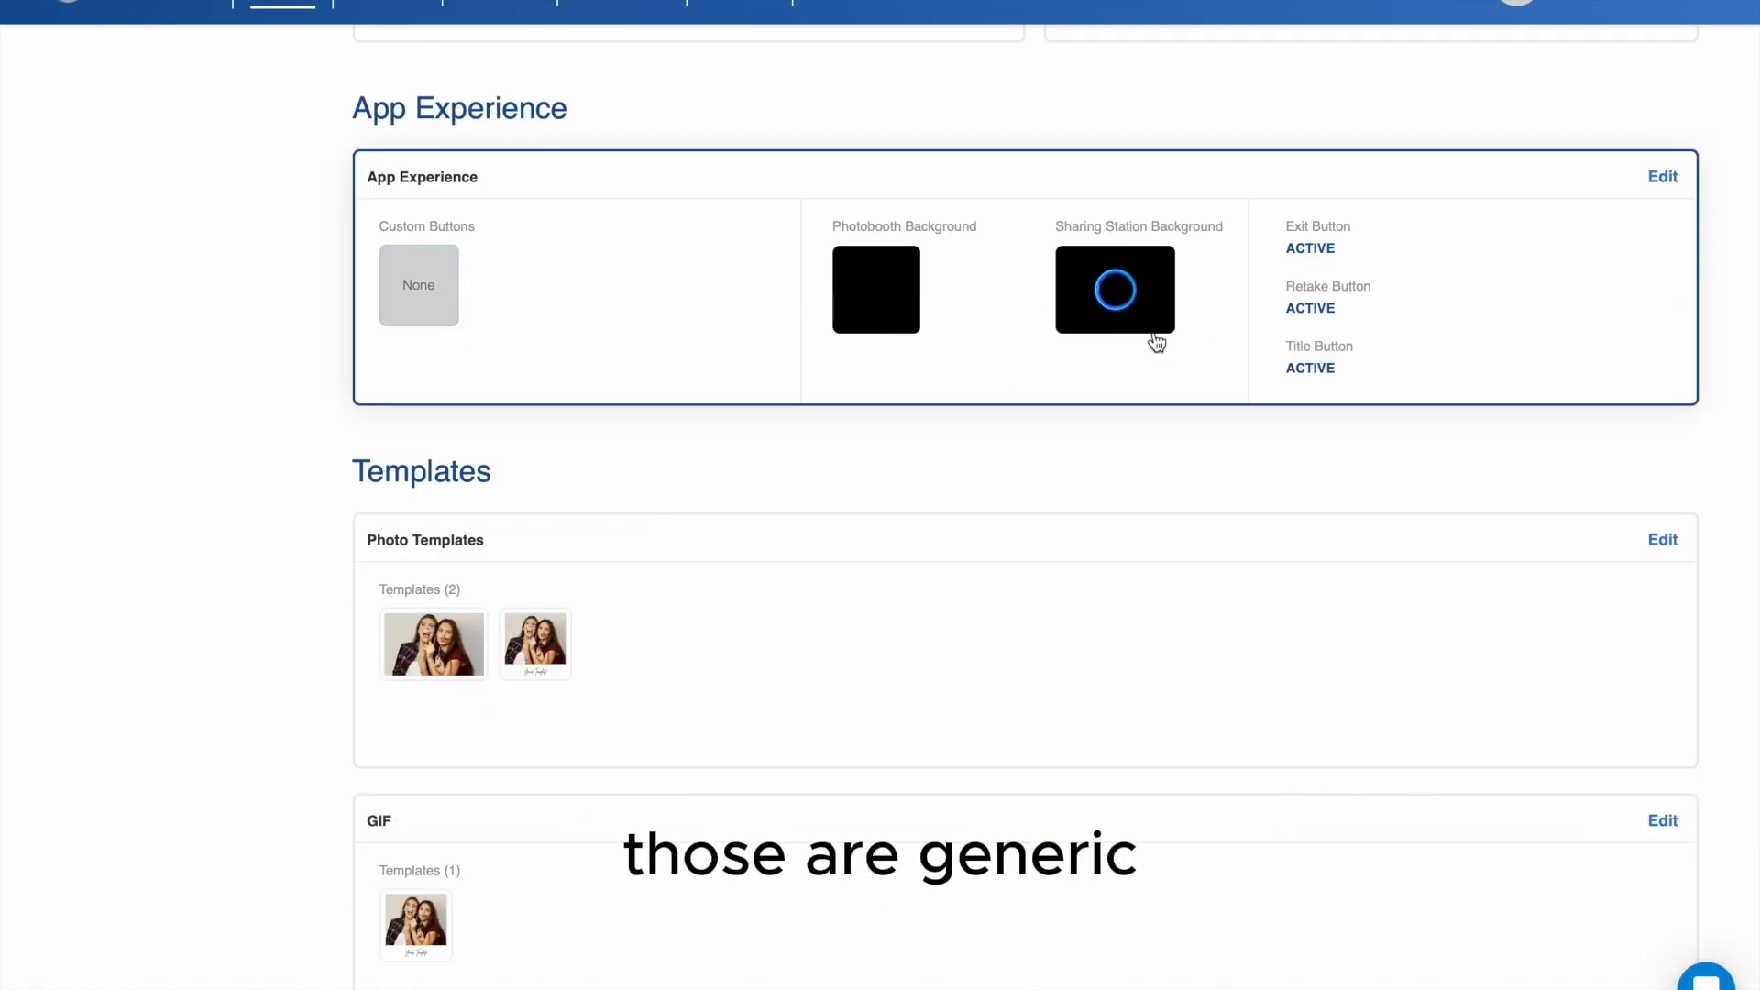
{"action": "scroll", "coordinate": [1021, 478], "scroll_direction": "down", "scroll_amount": 3}
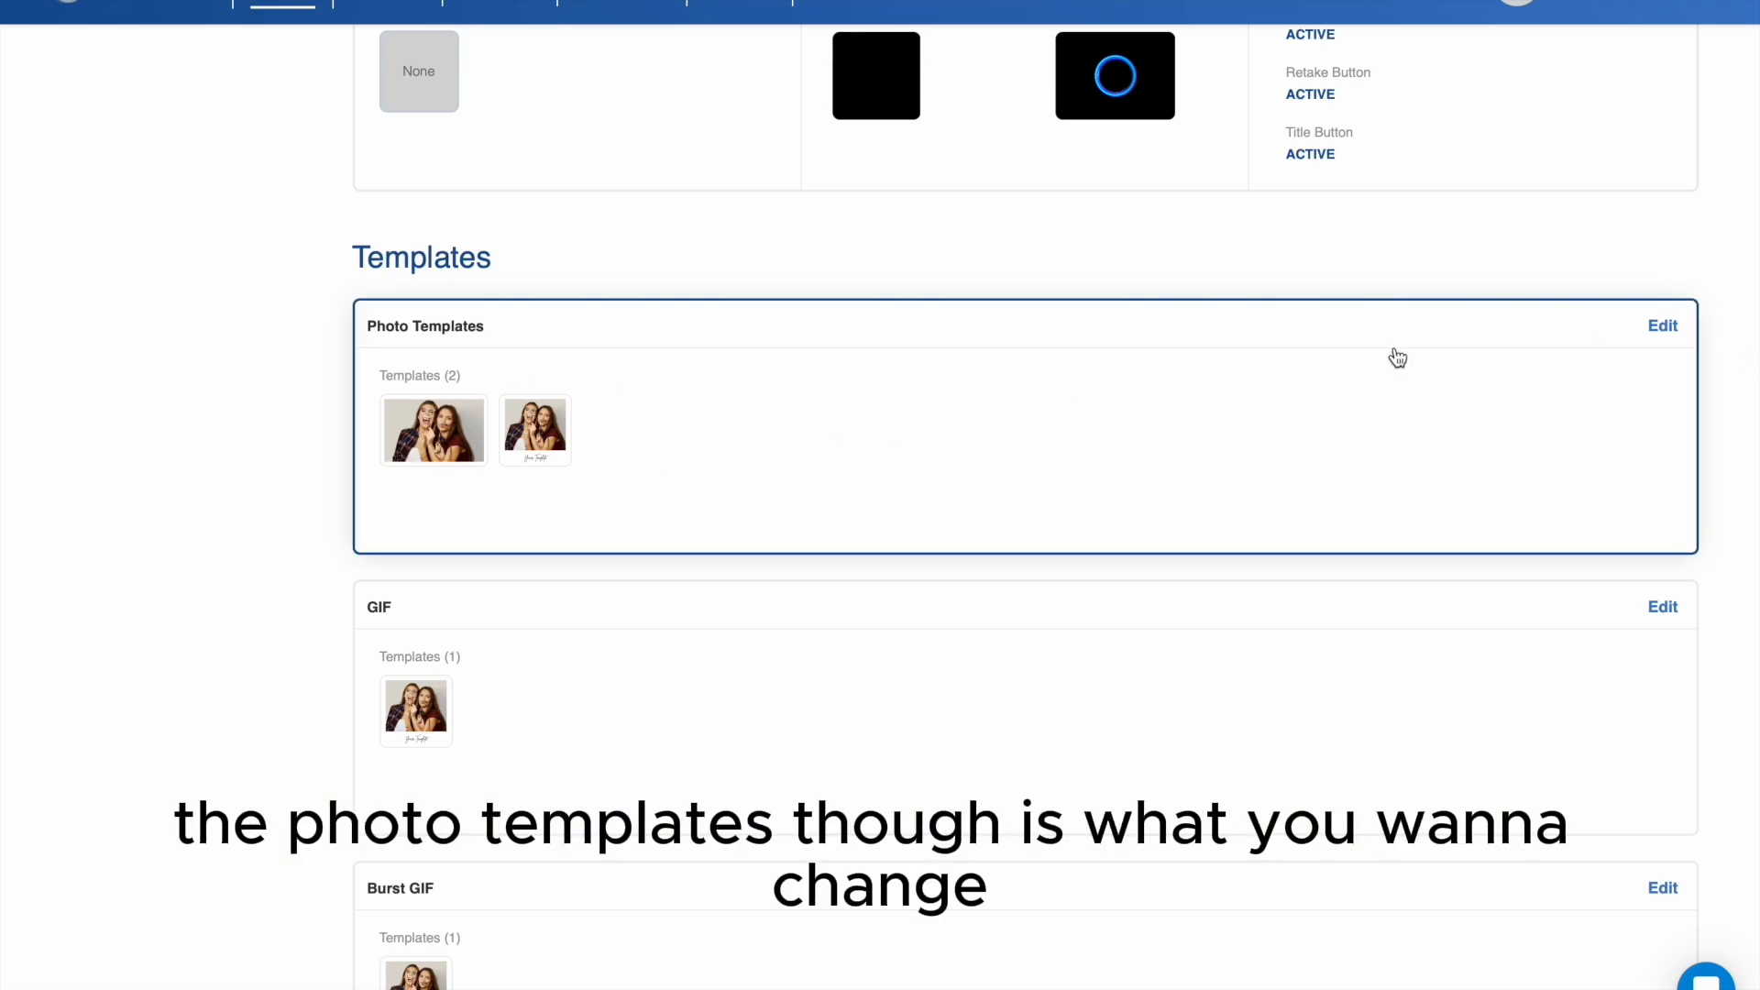
- Open the Test Sample 2 photo templates for editing and remove both old templates
{"action": "left_click", "coordinate": [1661, 330]}
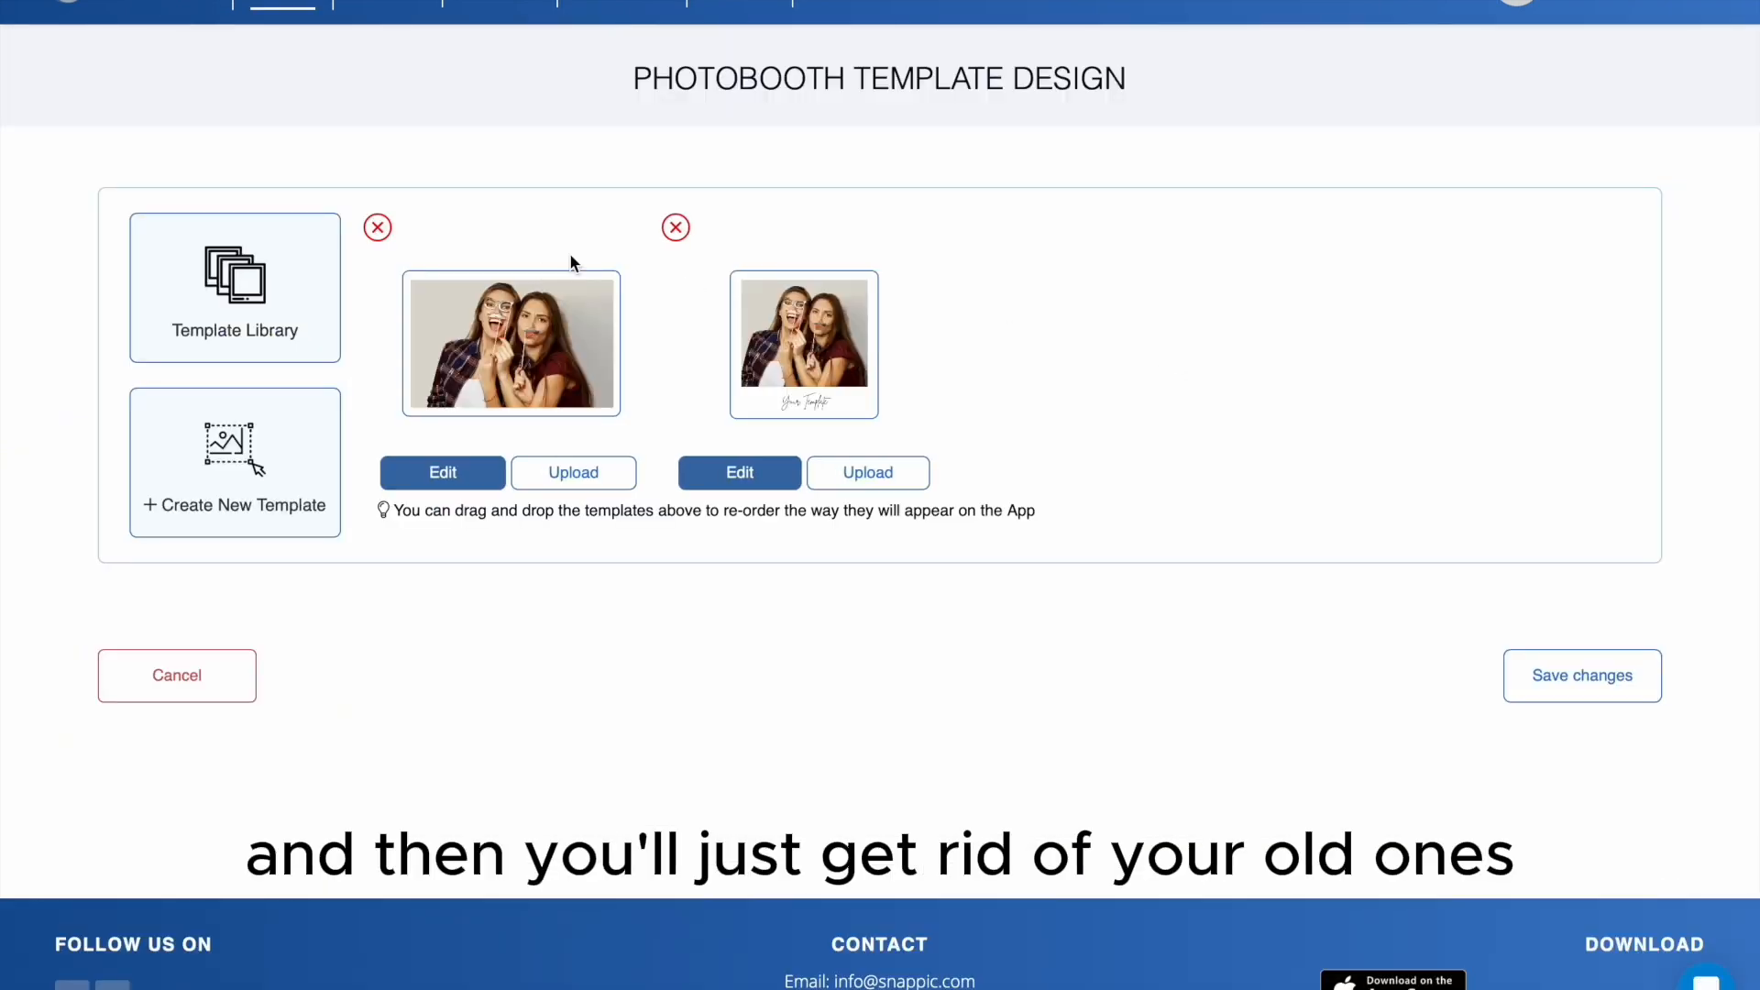
{"action": "left_click", "coordinate": [676, 228]}
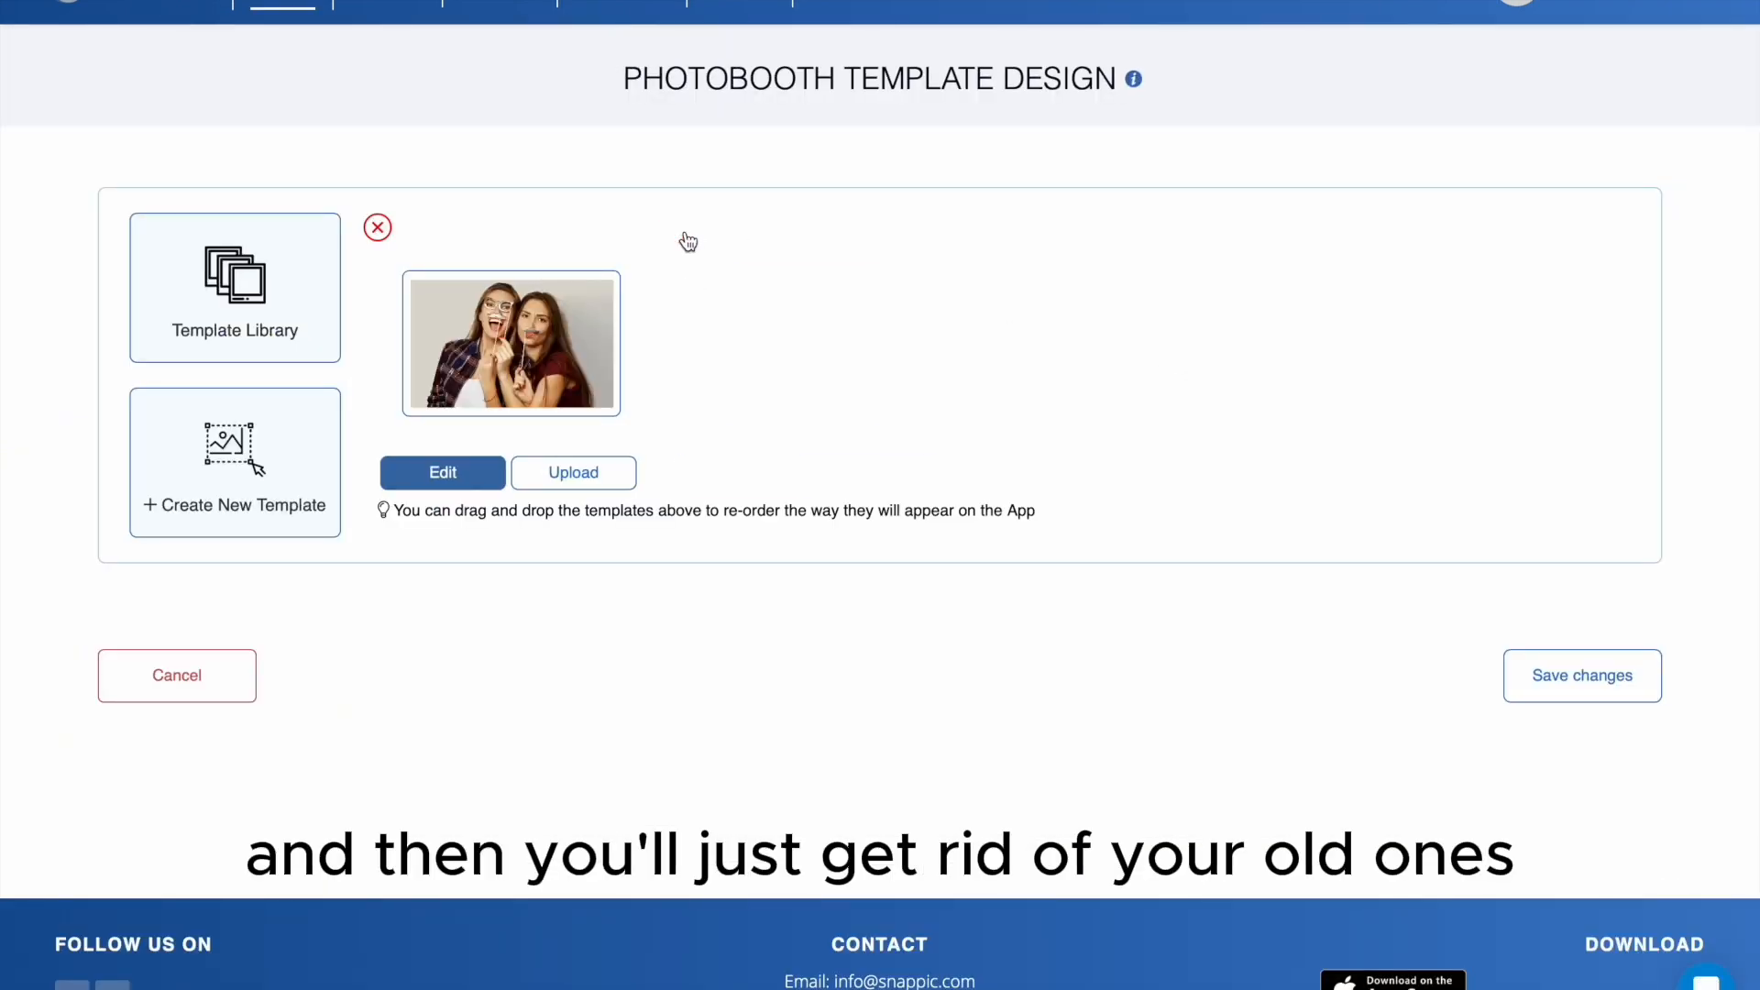
{"action": "left_click", "coordinate": [378, 228]}
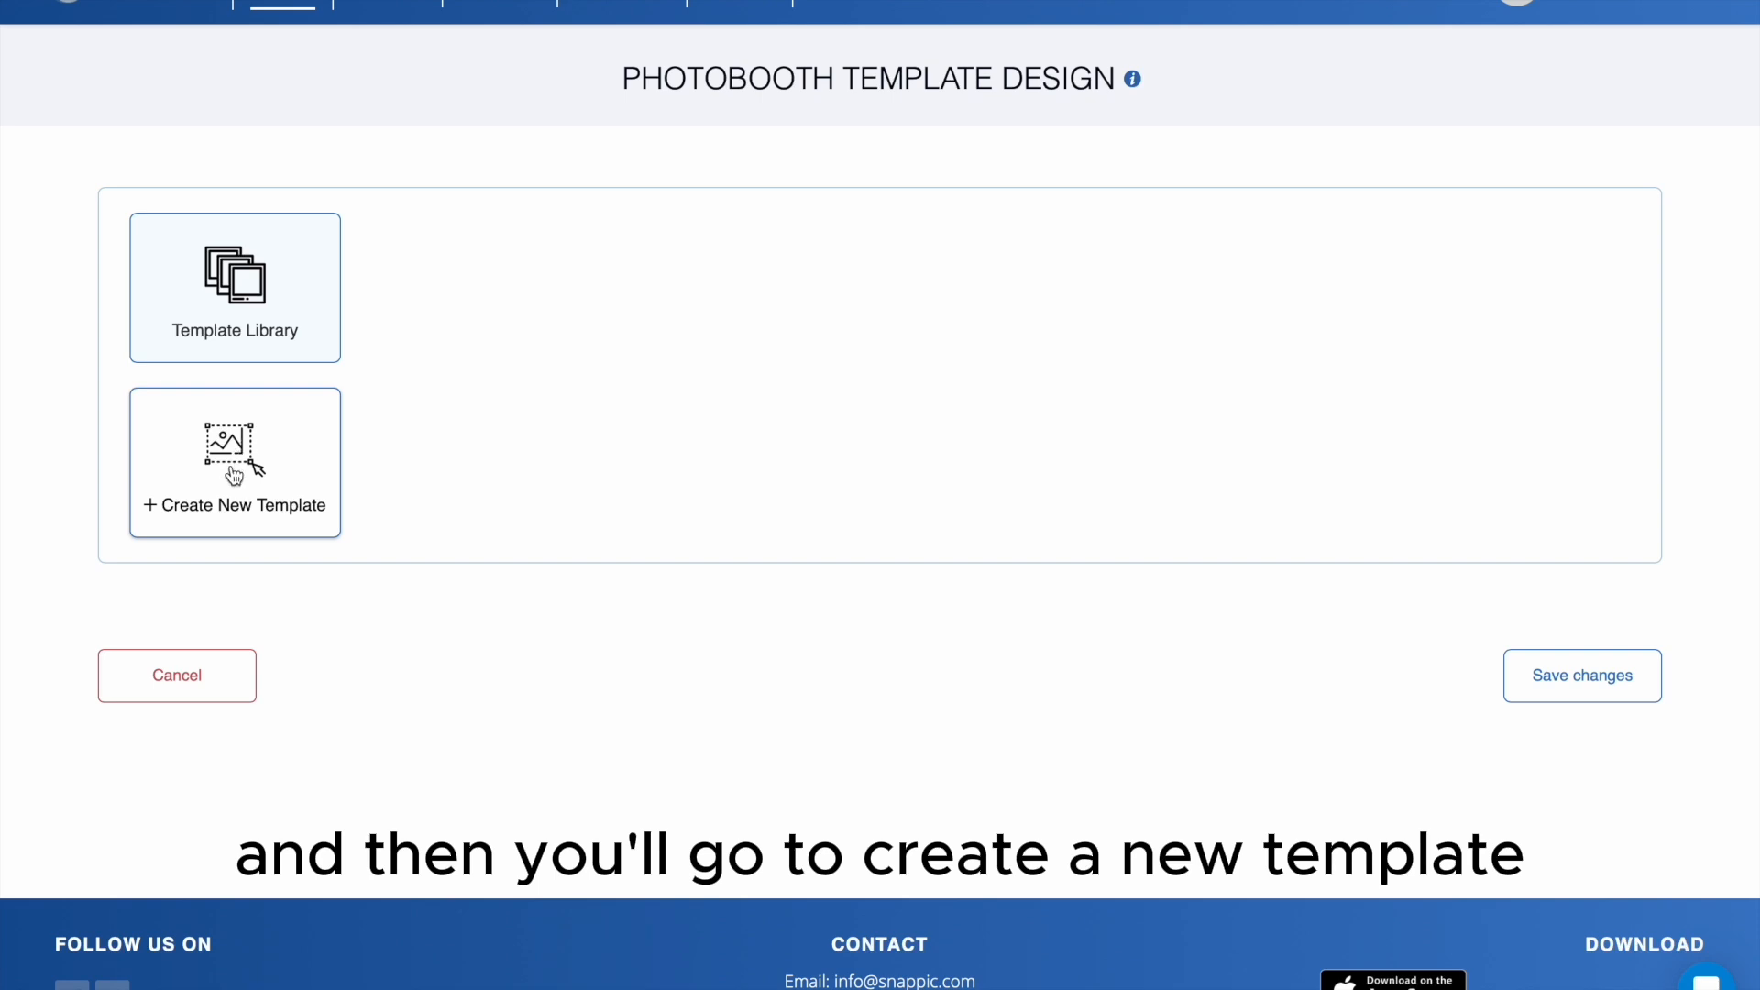
- Create a new photo template with the Square frame size and upload Your Template.png as its background
{"action": "left_click", "coordinate": [225, 498]}
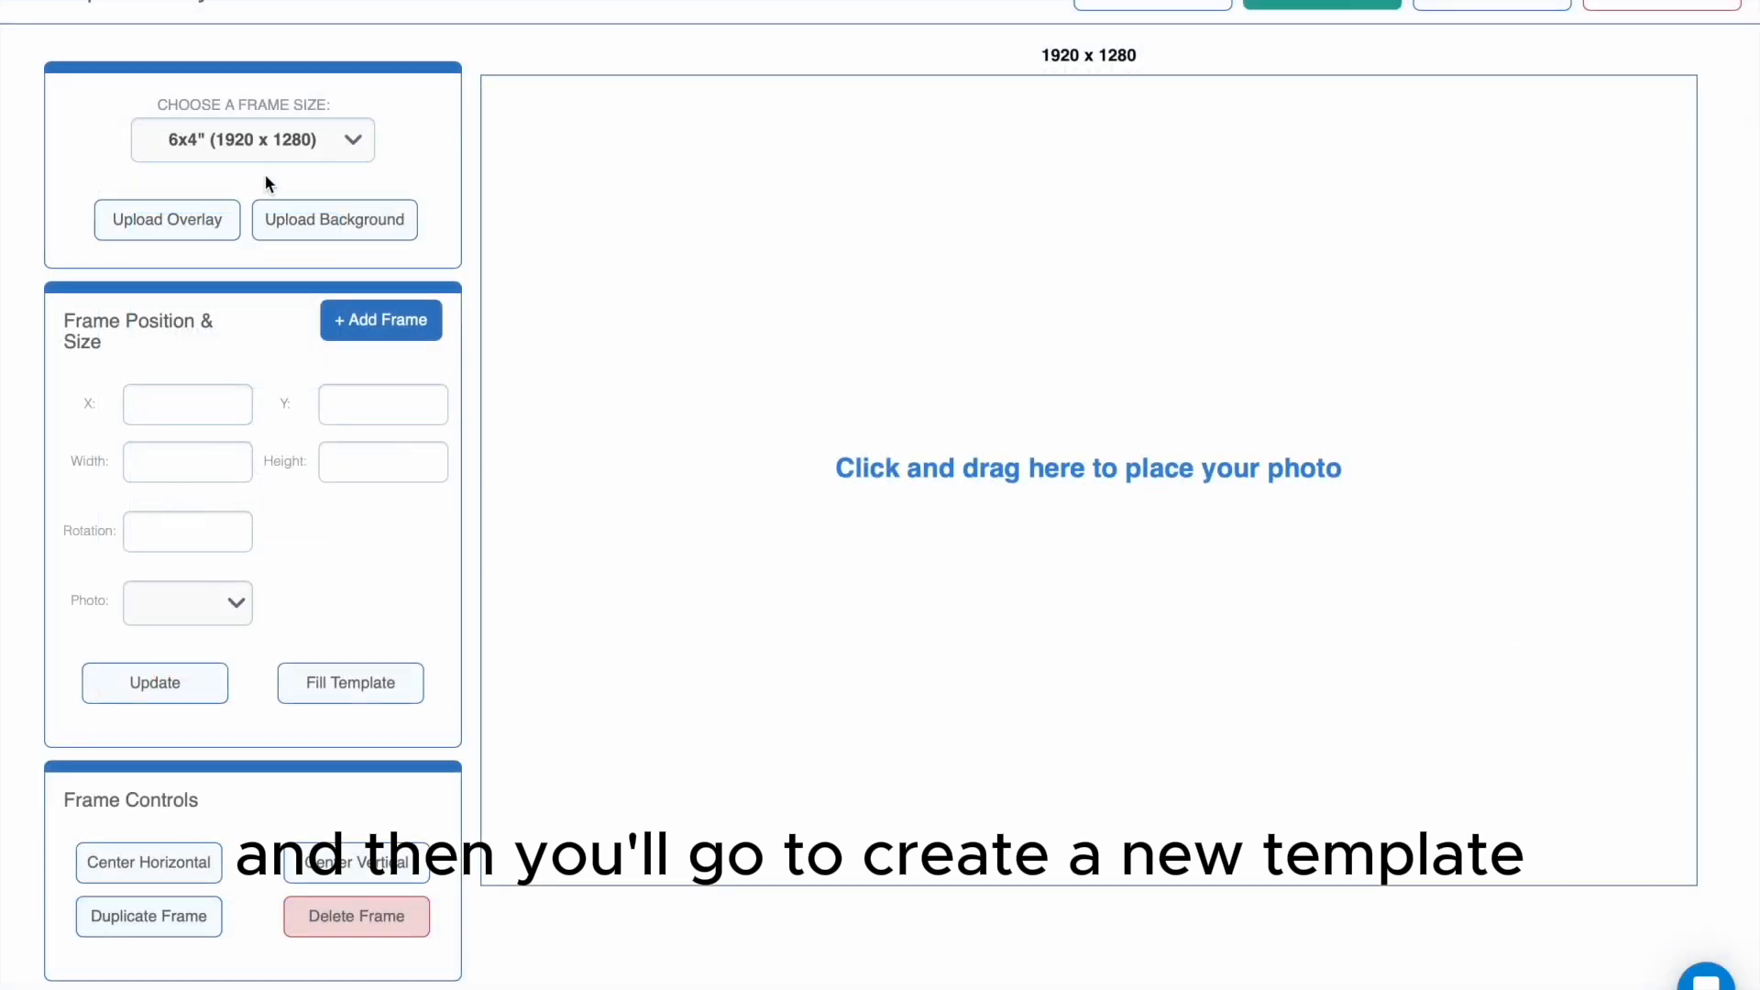
{"action": "left_click", "coordinate": [245, 142]}
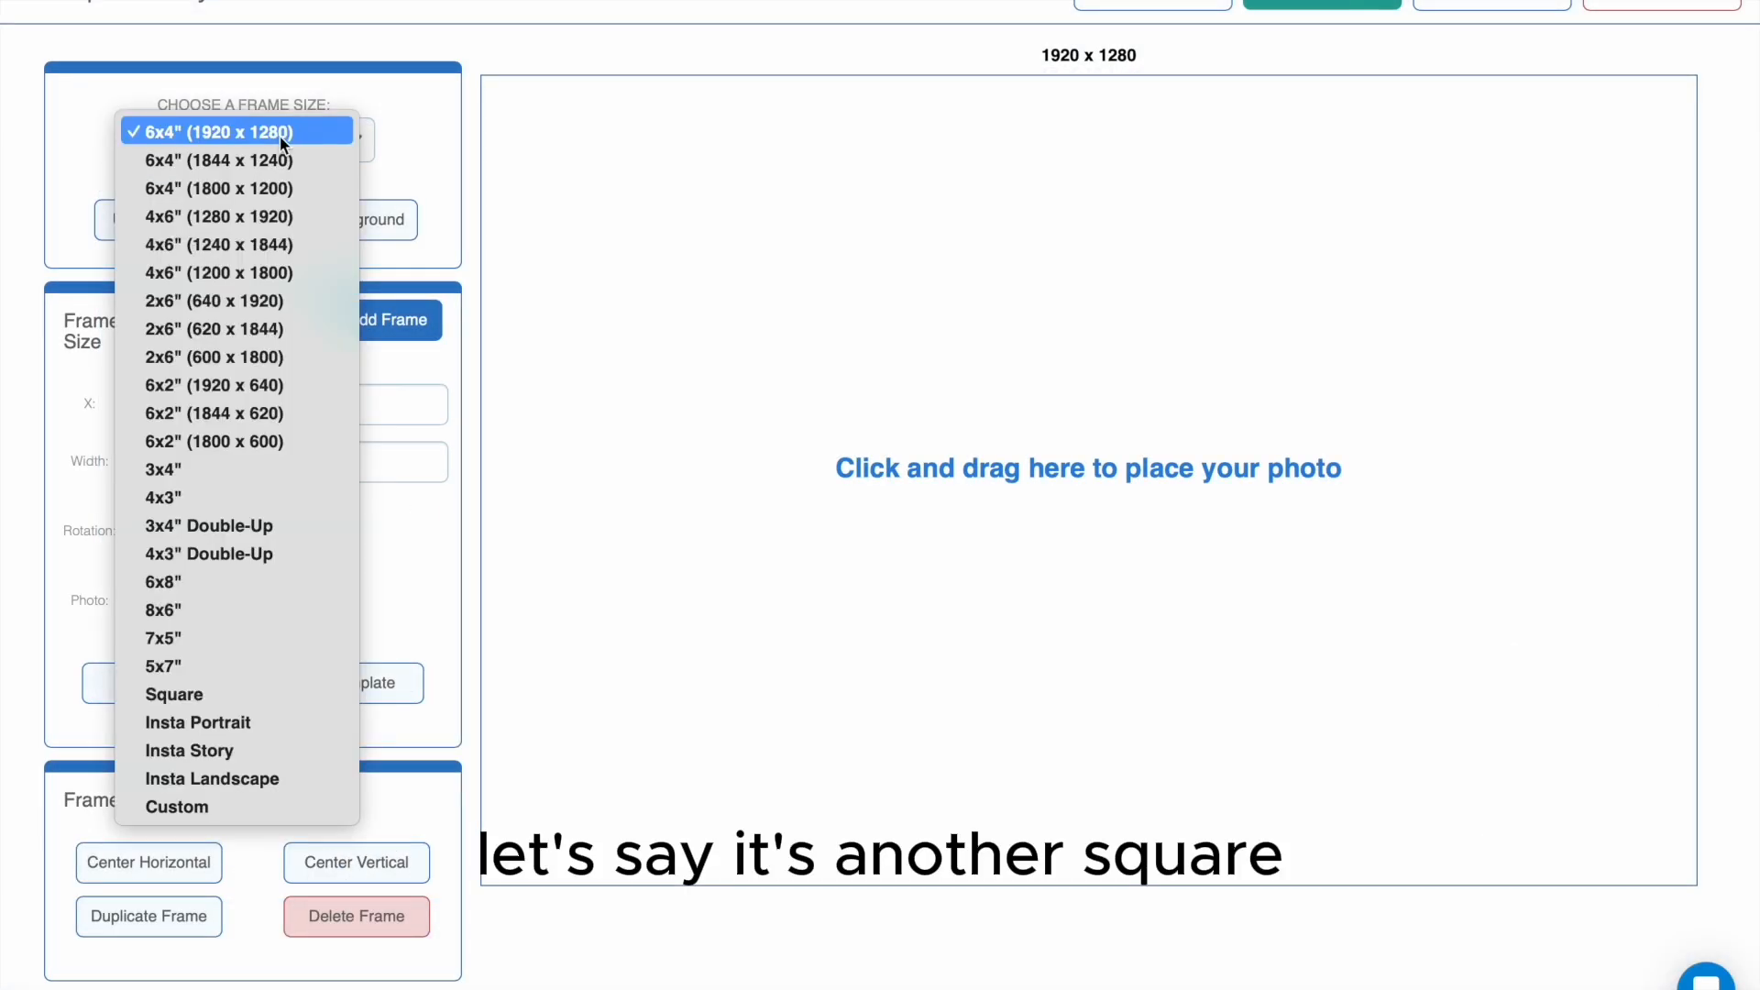
{"action": "left_click", "coordinate": [200, 706]}
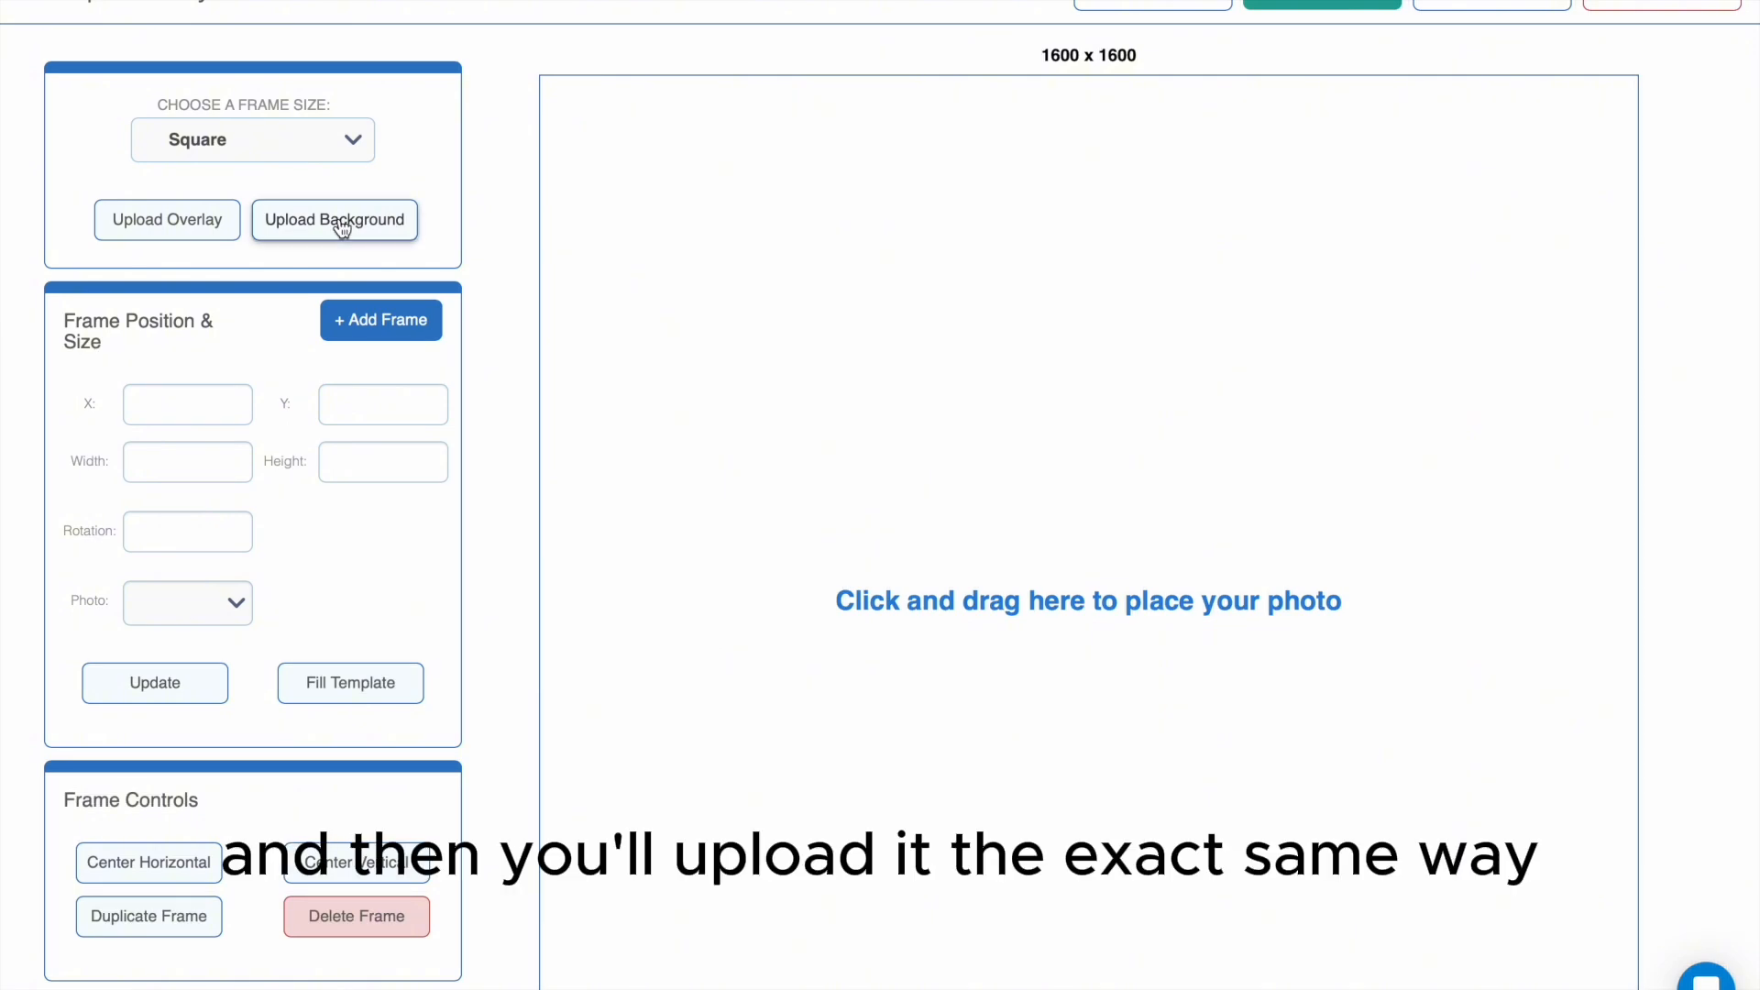
{"action": "left_click", "coordinate": [292, 234]}
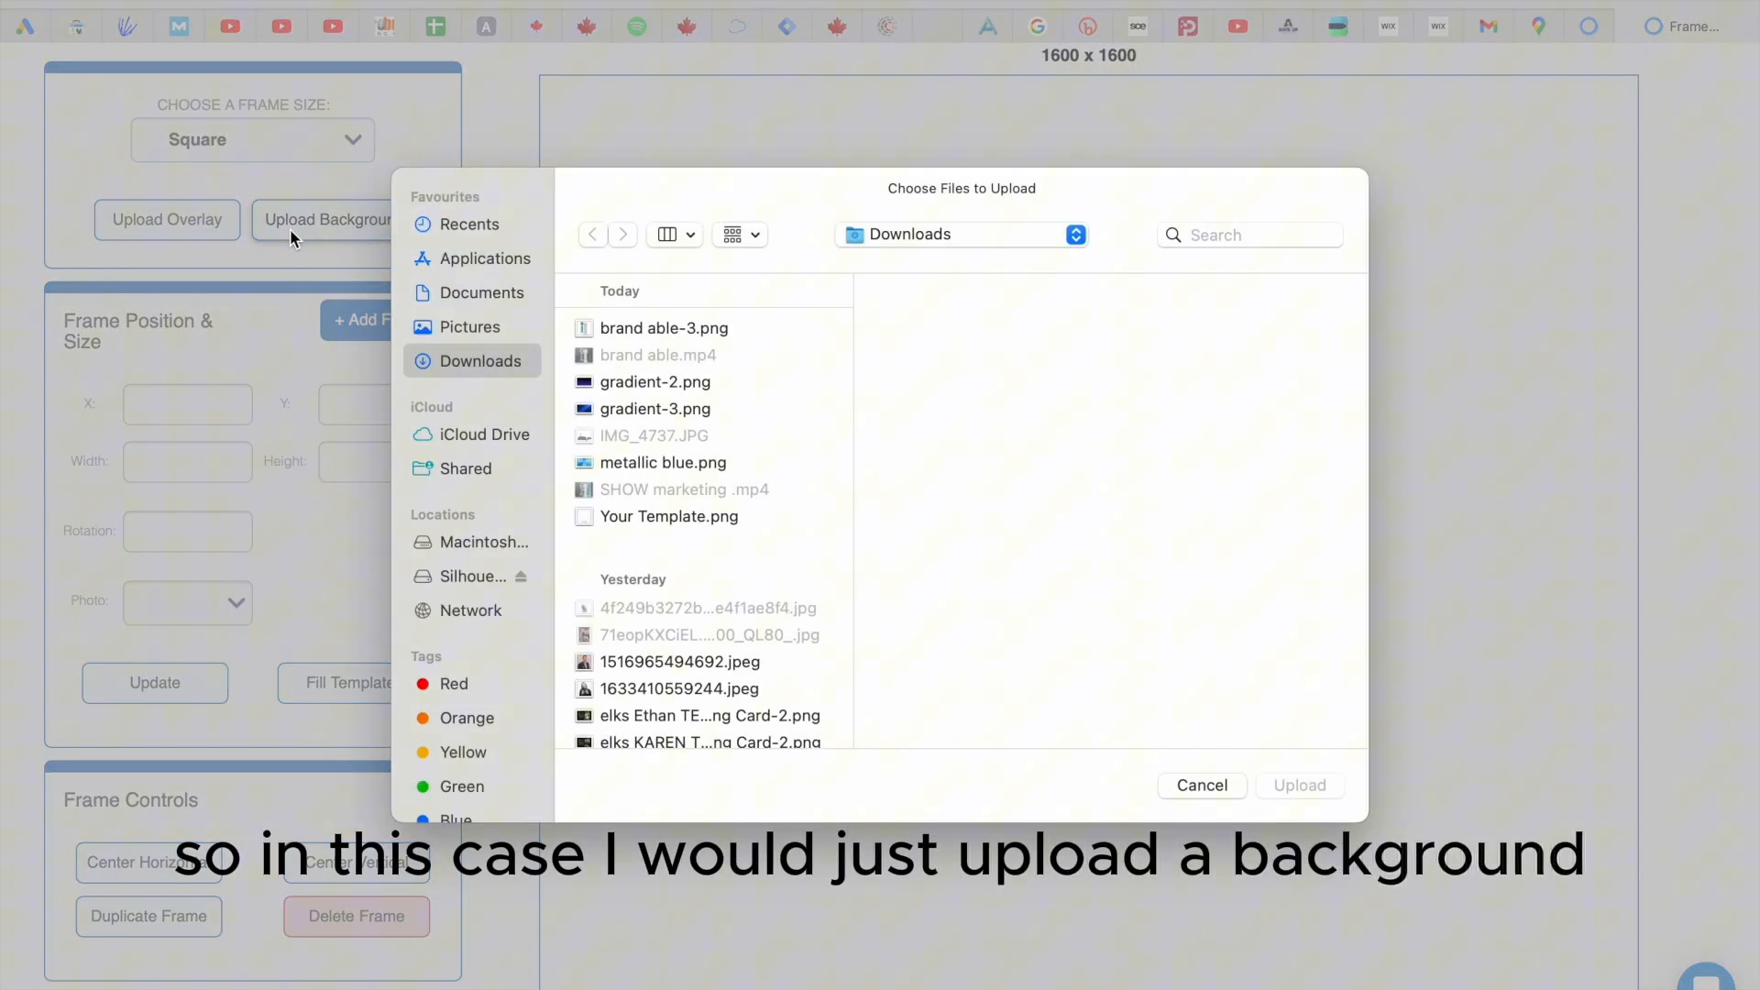
{"action": "double_click", "coordinate": [640, 515]}
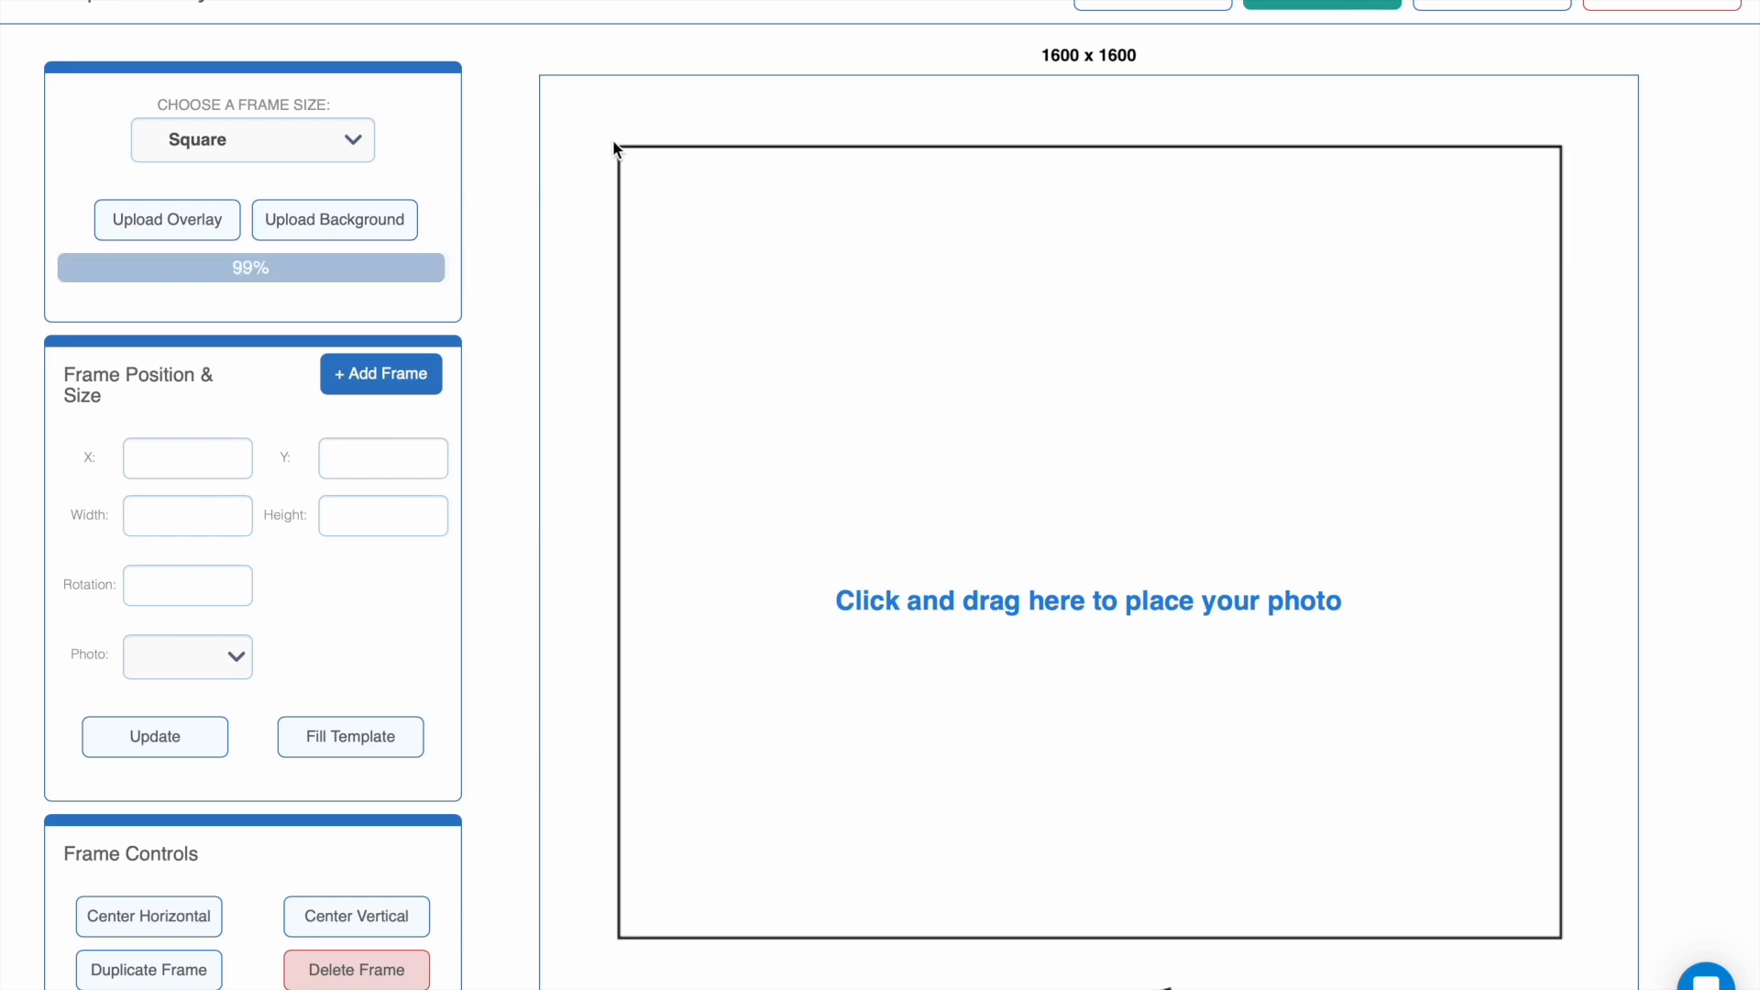
- Draw a photo frame about 1378 x 1163 above the Your Template lettering, shift it to X 112, and preview the template
{"action": "left_click_drag", "start_coordinate": [615, 144], "coordinate": [1565, 947]}
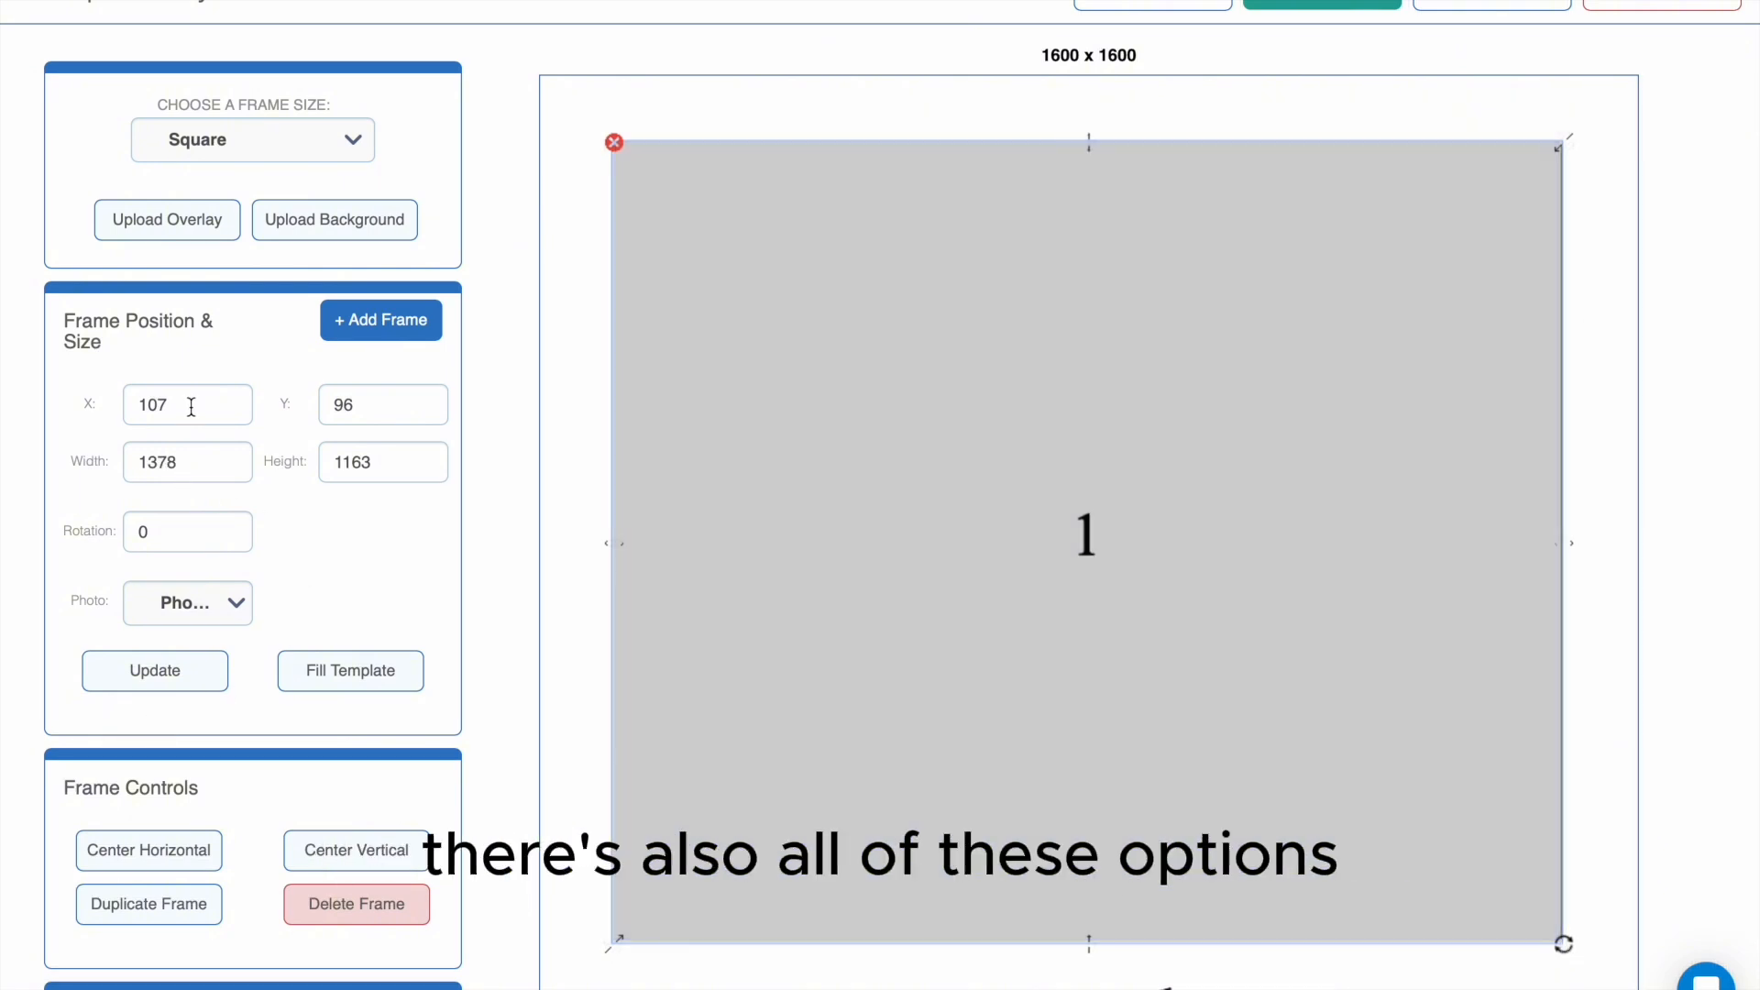
{"action": "scroll", "coordinate": [220, 518], "scroll_direction": "down", "scroll_amount": 2}
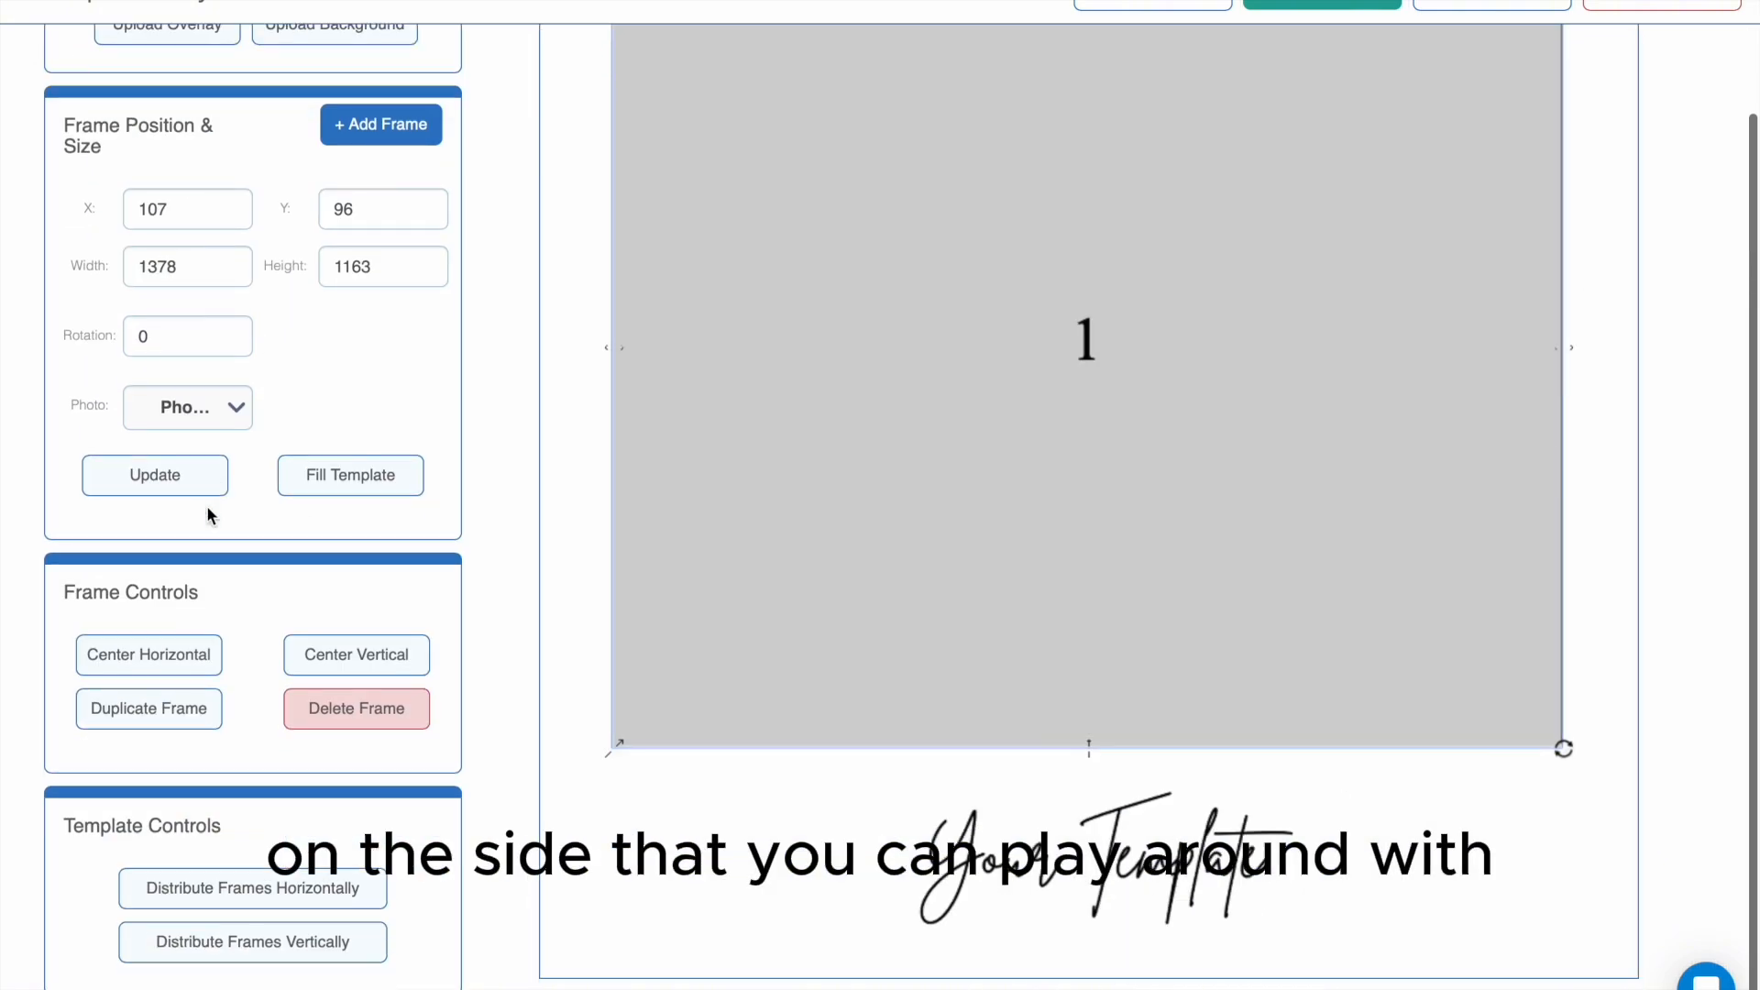
{"action": "scroll", "coordinate": [290, 482], "scroll_direction": "up", "scroll_amount": 2}
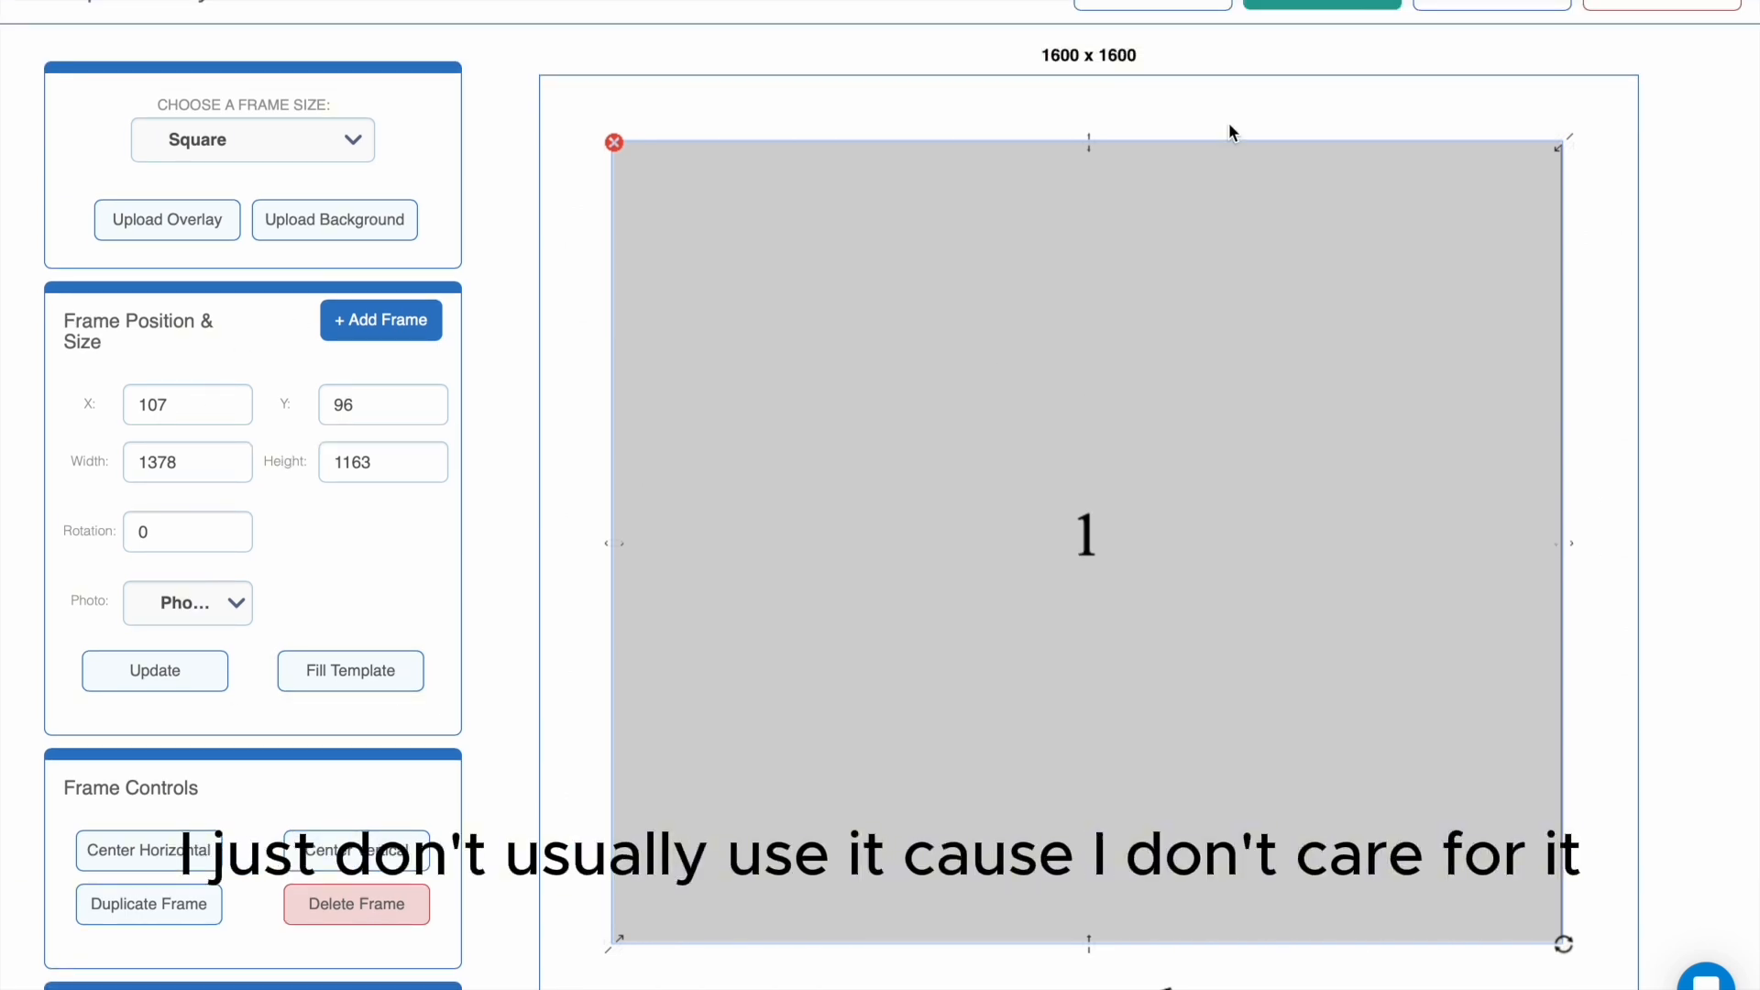
{"action": "left_click_drag", "start_coordinate": [1329, 201], "coordinate": [1334, 201]}
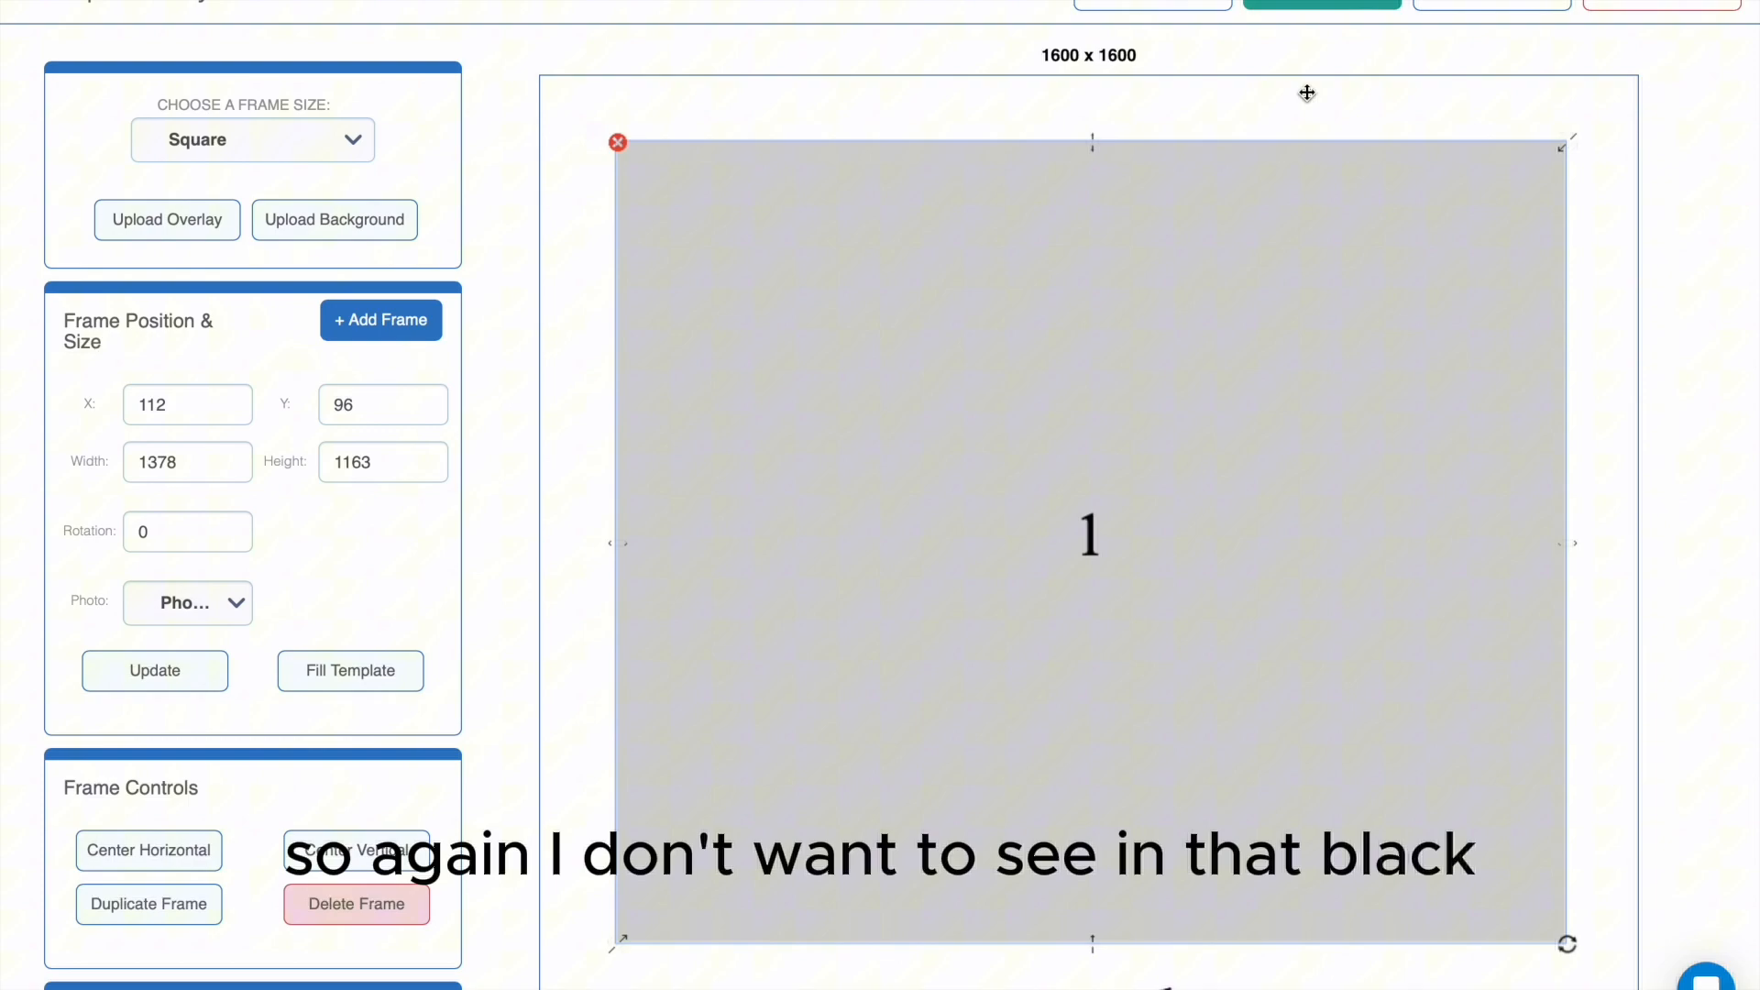
{"action": "left_click", "coordinate": [1247, 5]}
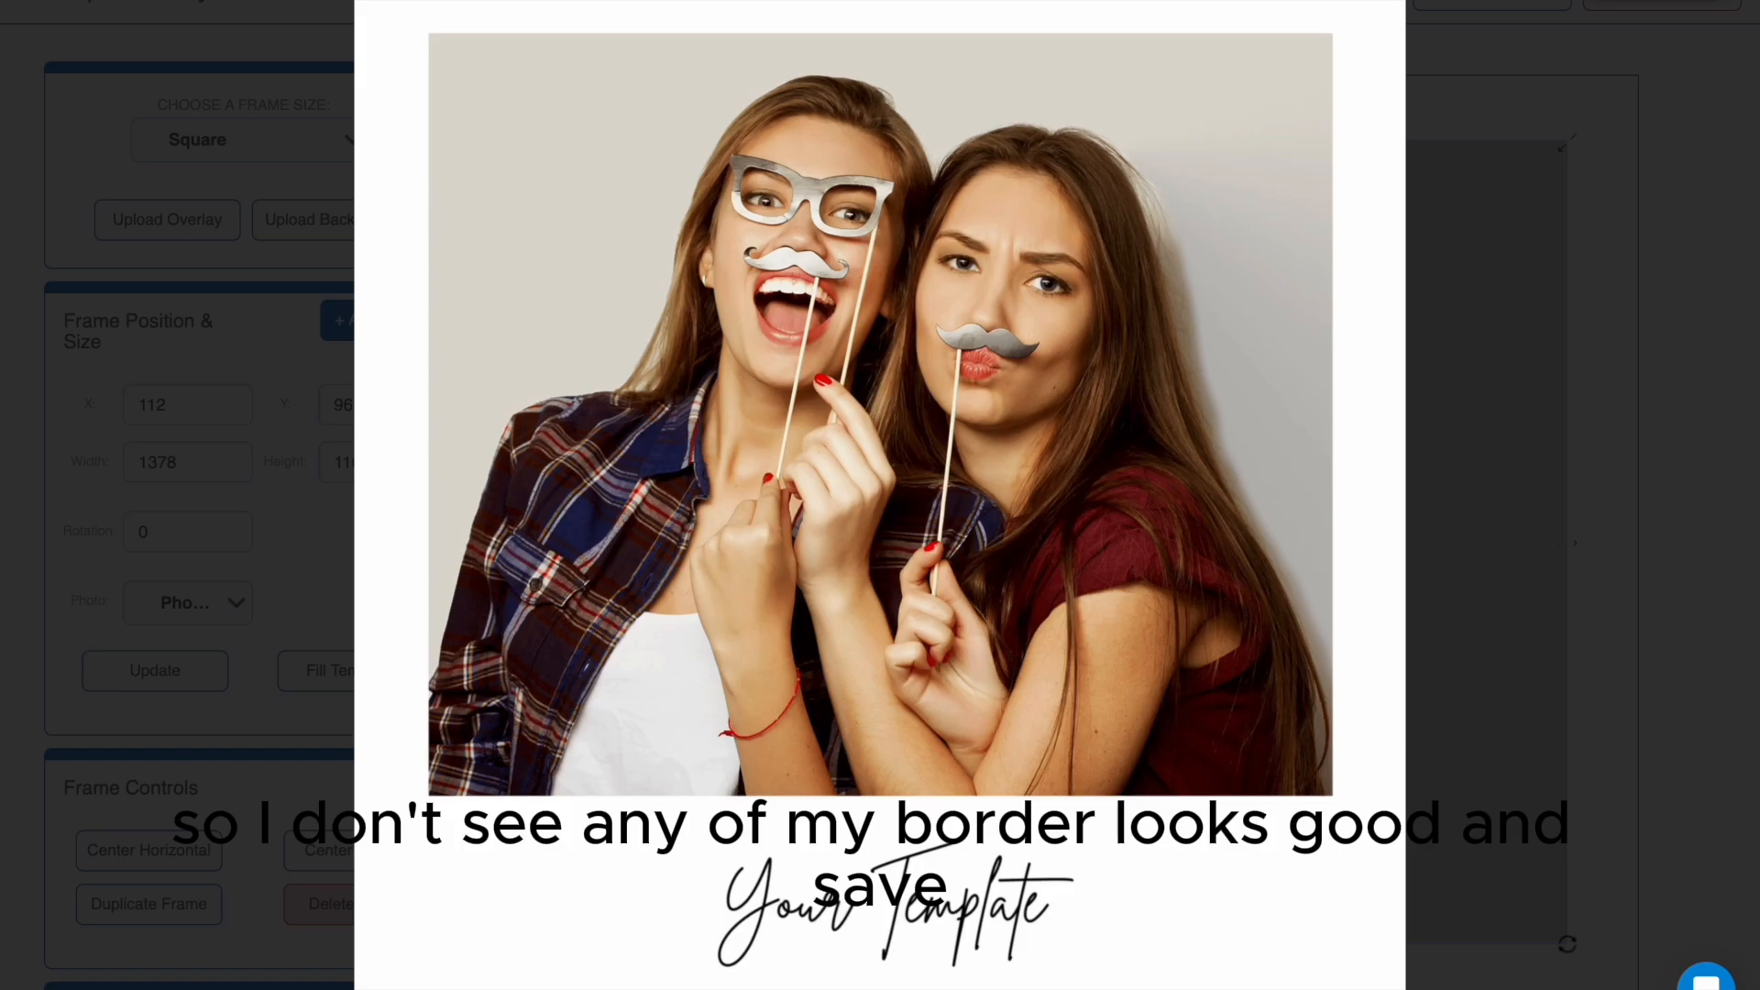
{"action": "key", "text": "Escape"}
- Save the layout as hjghjjgh, add it to the event as a single overlay, and save the photo template changes
{"action": "left_click", "coordinate": [1169, 5]}
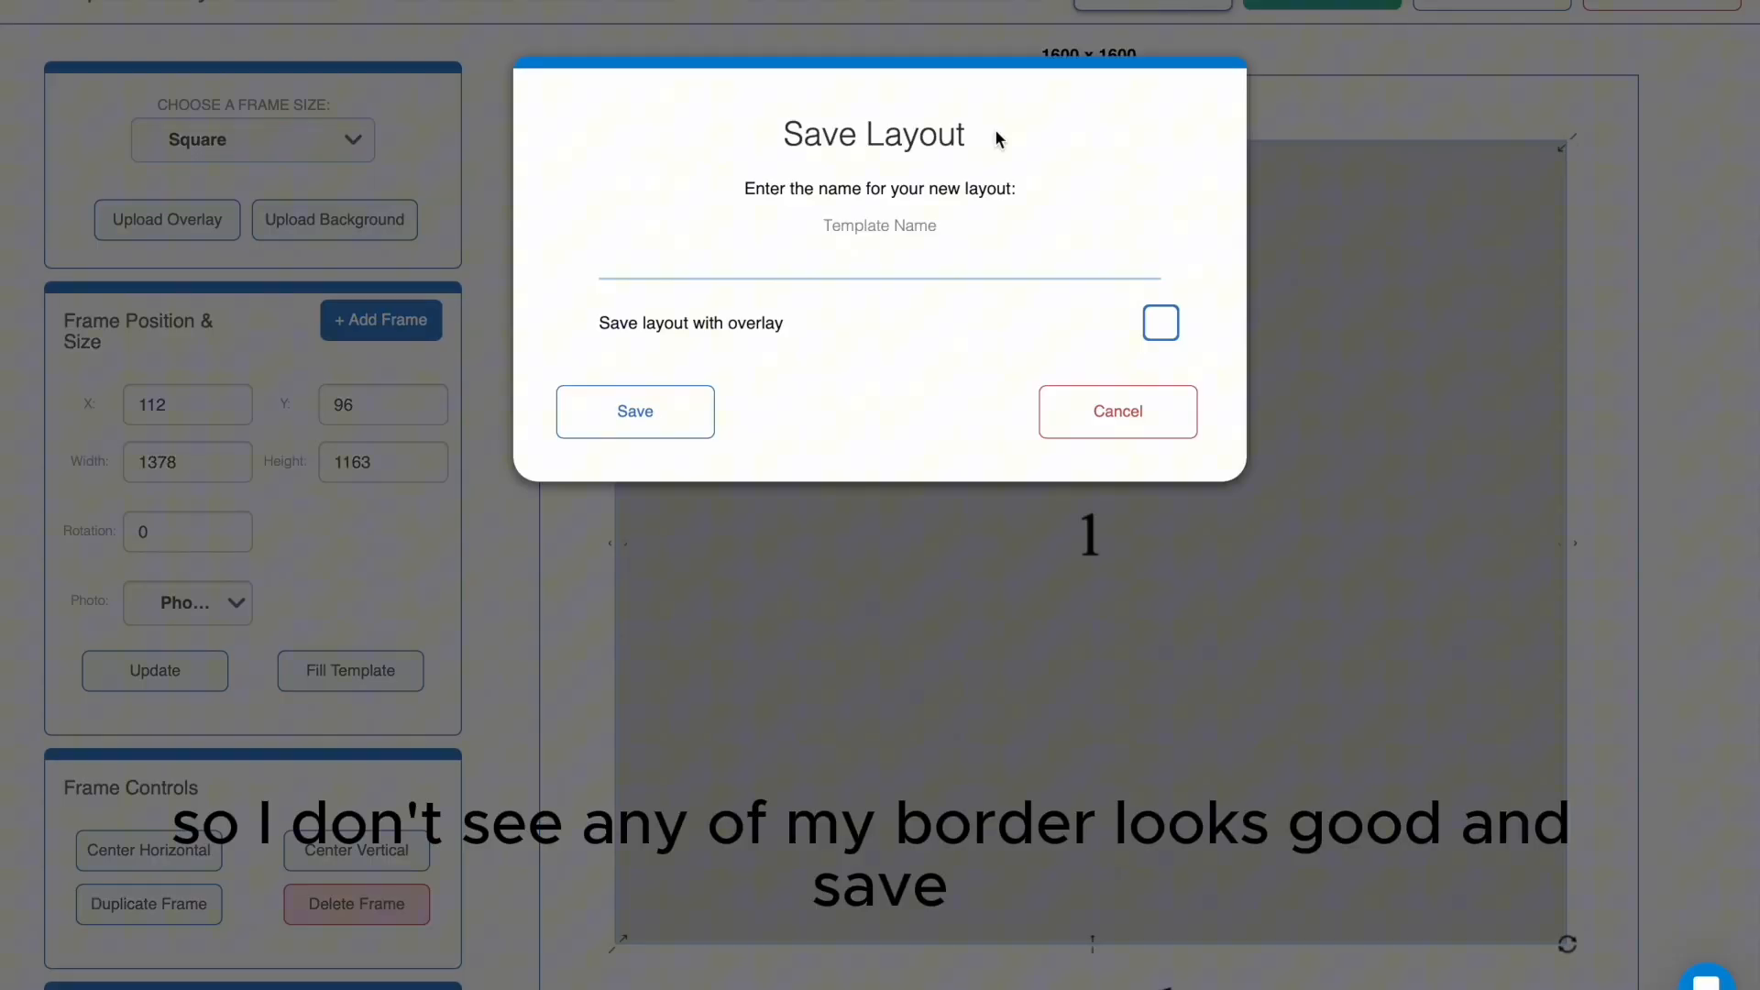
{"action": "left_click", "coordinate": [860, 258]}
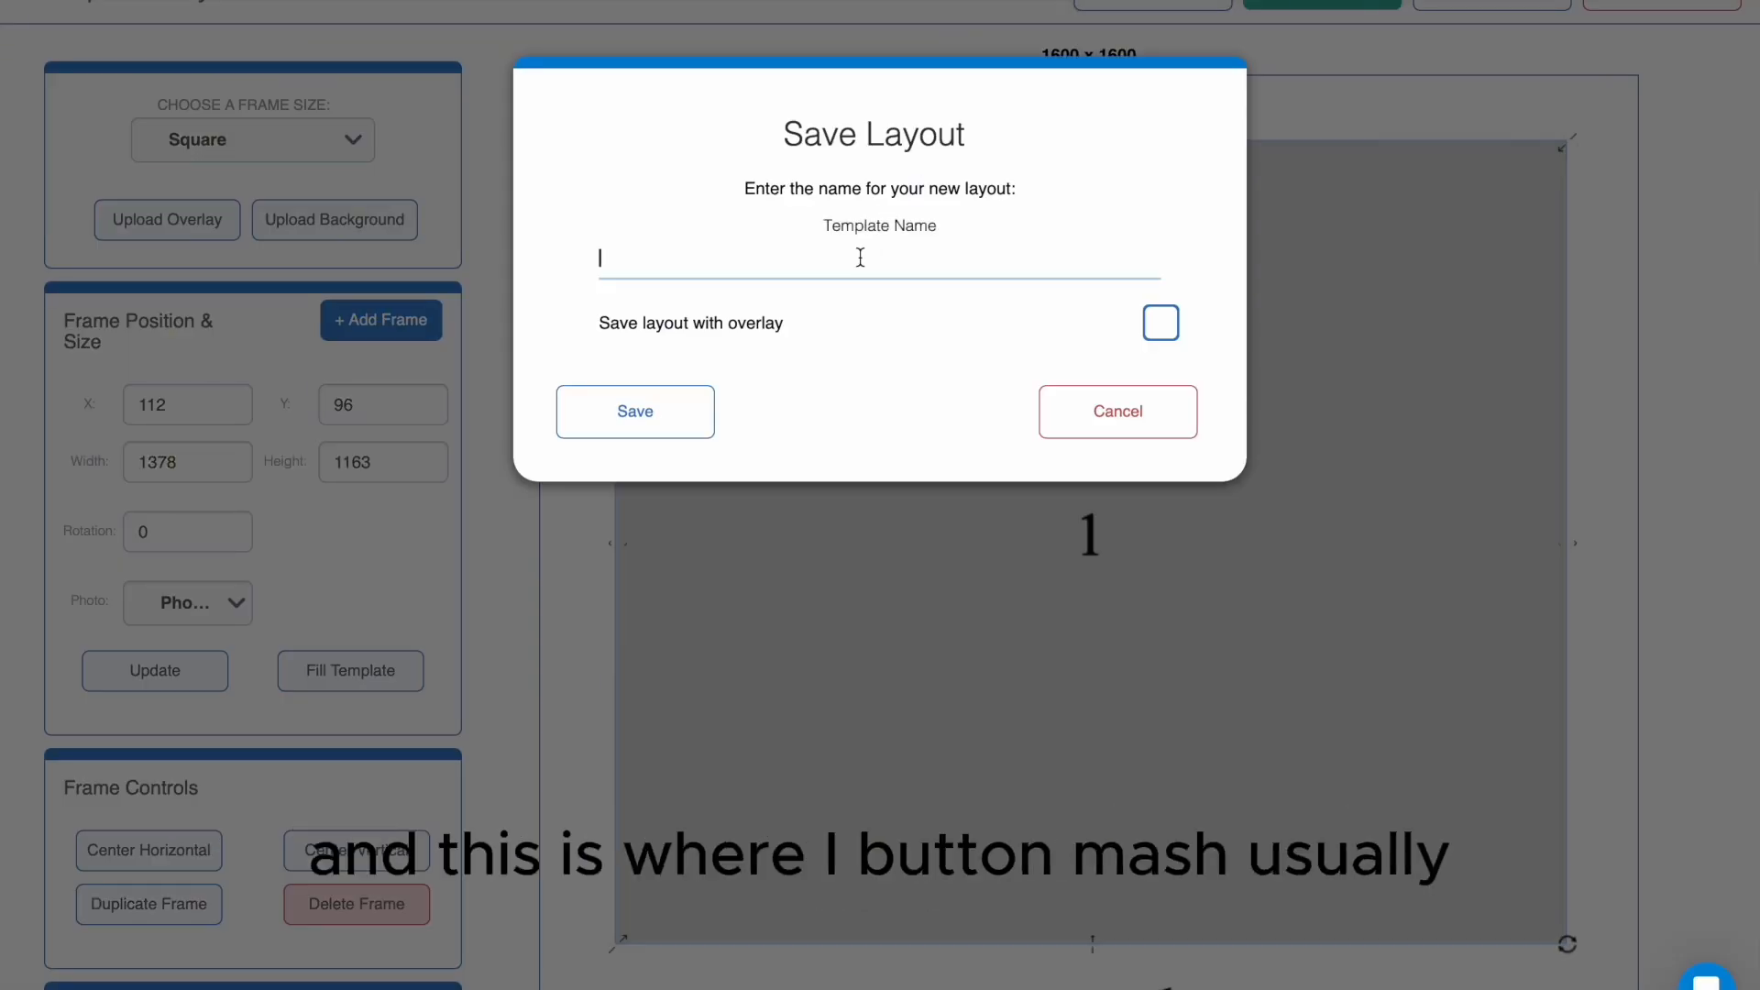
{"action": "left_click", "coordinate": [662, 423]}
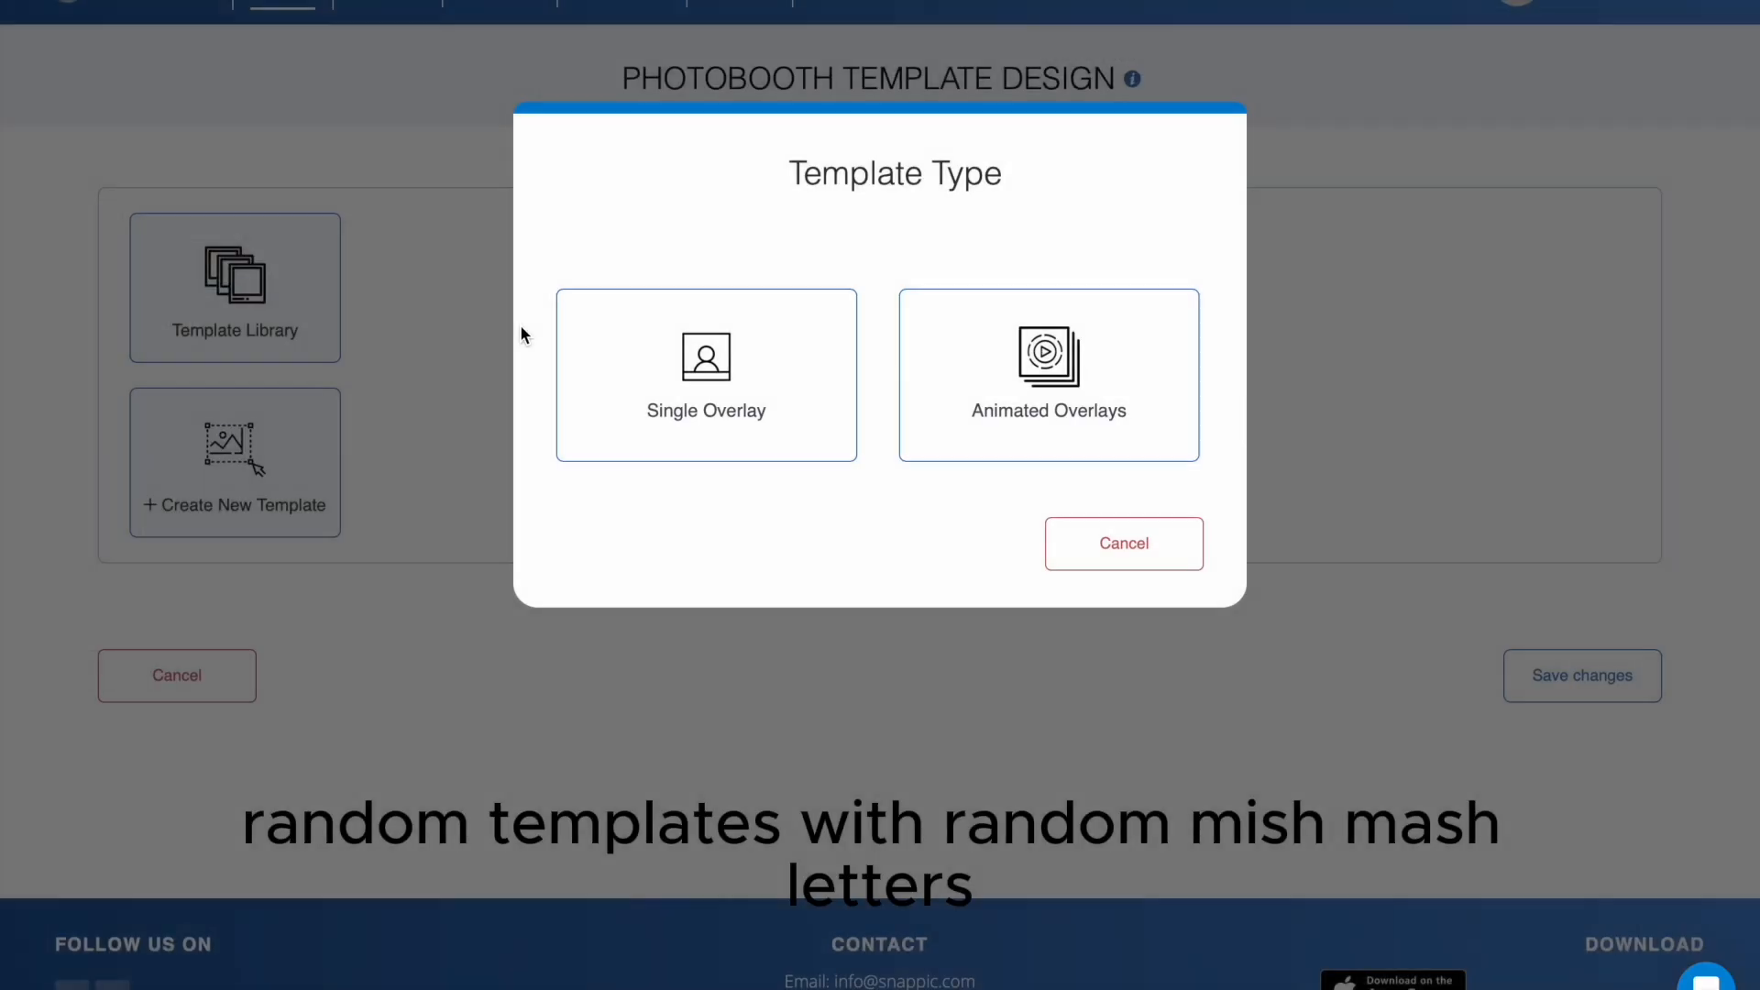
{"action": "left_click", "coordinate": [774, 426]}
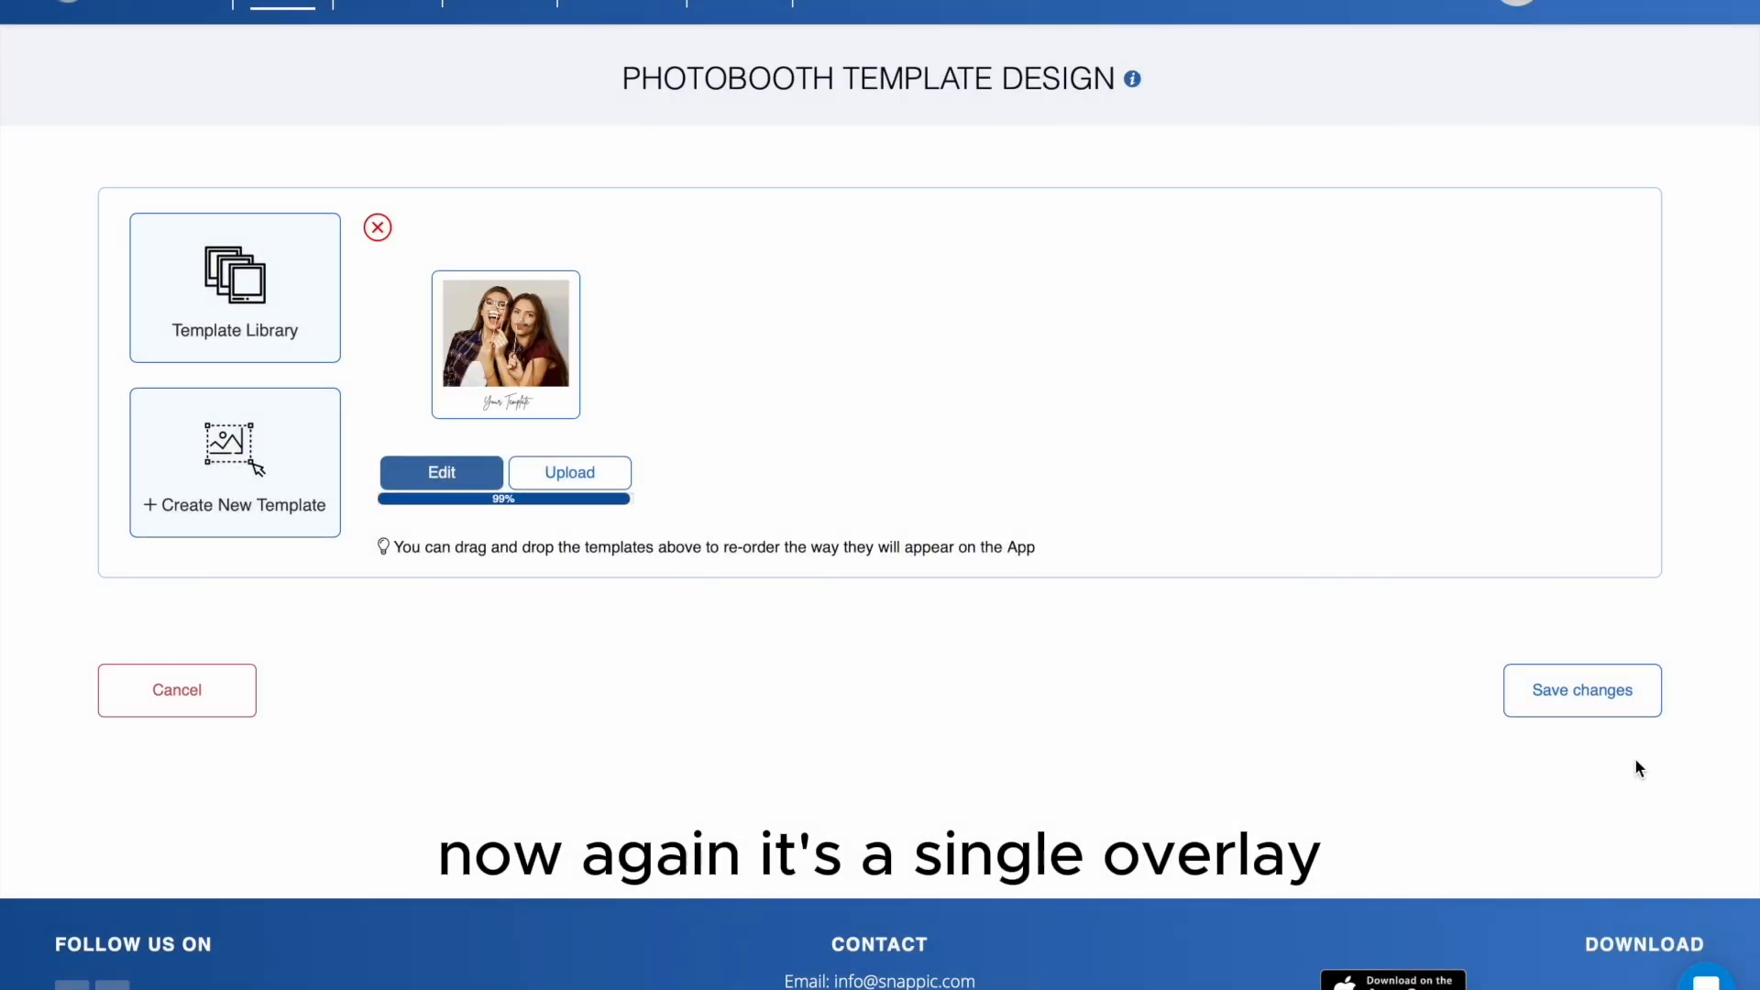
{"action": "left_click", "coordinate": [1603, 698]}
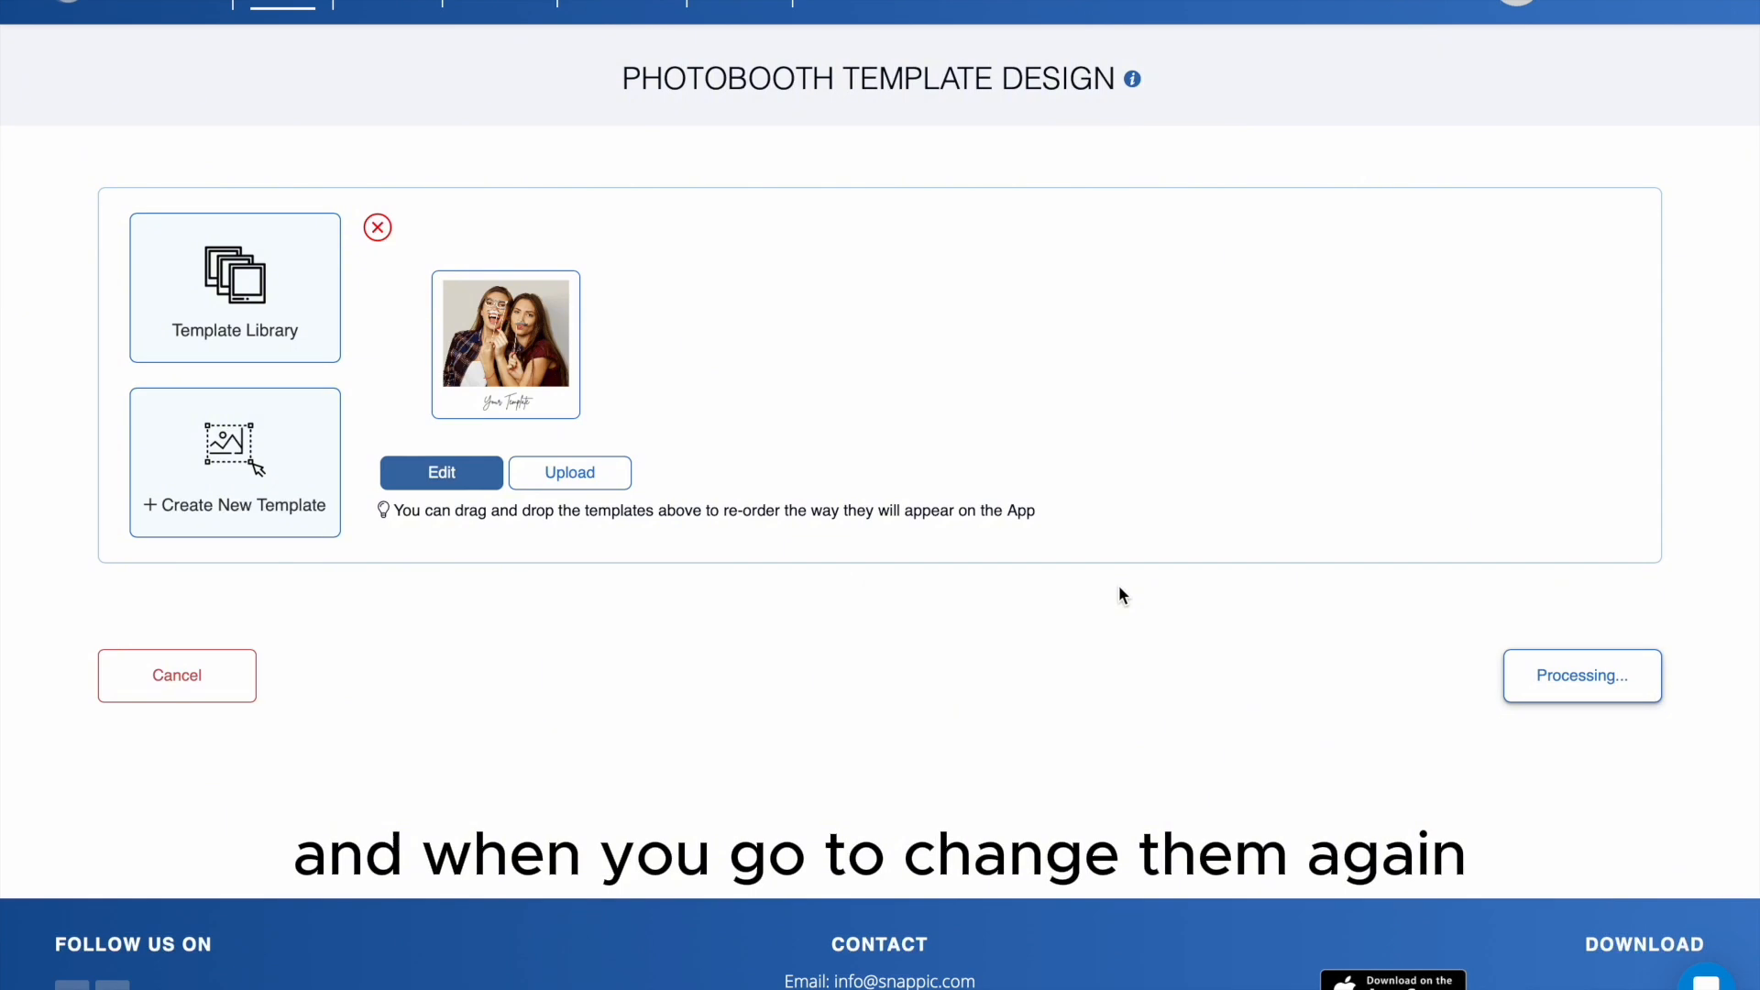
- Replace the event's old GIF template with the customized hjghjjgh template from the template library
{"action": "scroll", "coordinate": [1119, 585], "scroll_direction": "down", "scroll_amount": 20}
{"action": "scroll", "coordinate": [1119, 585], "scroll_direction": "up", "scroll_amount": 4}
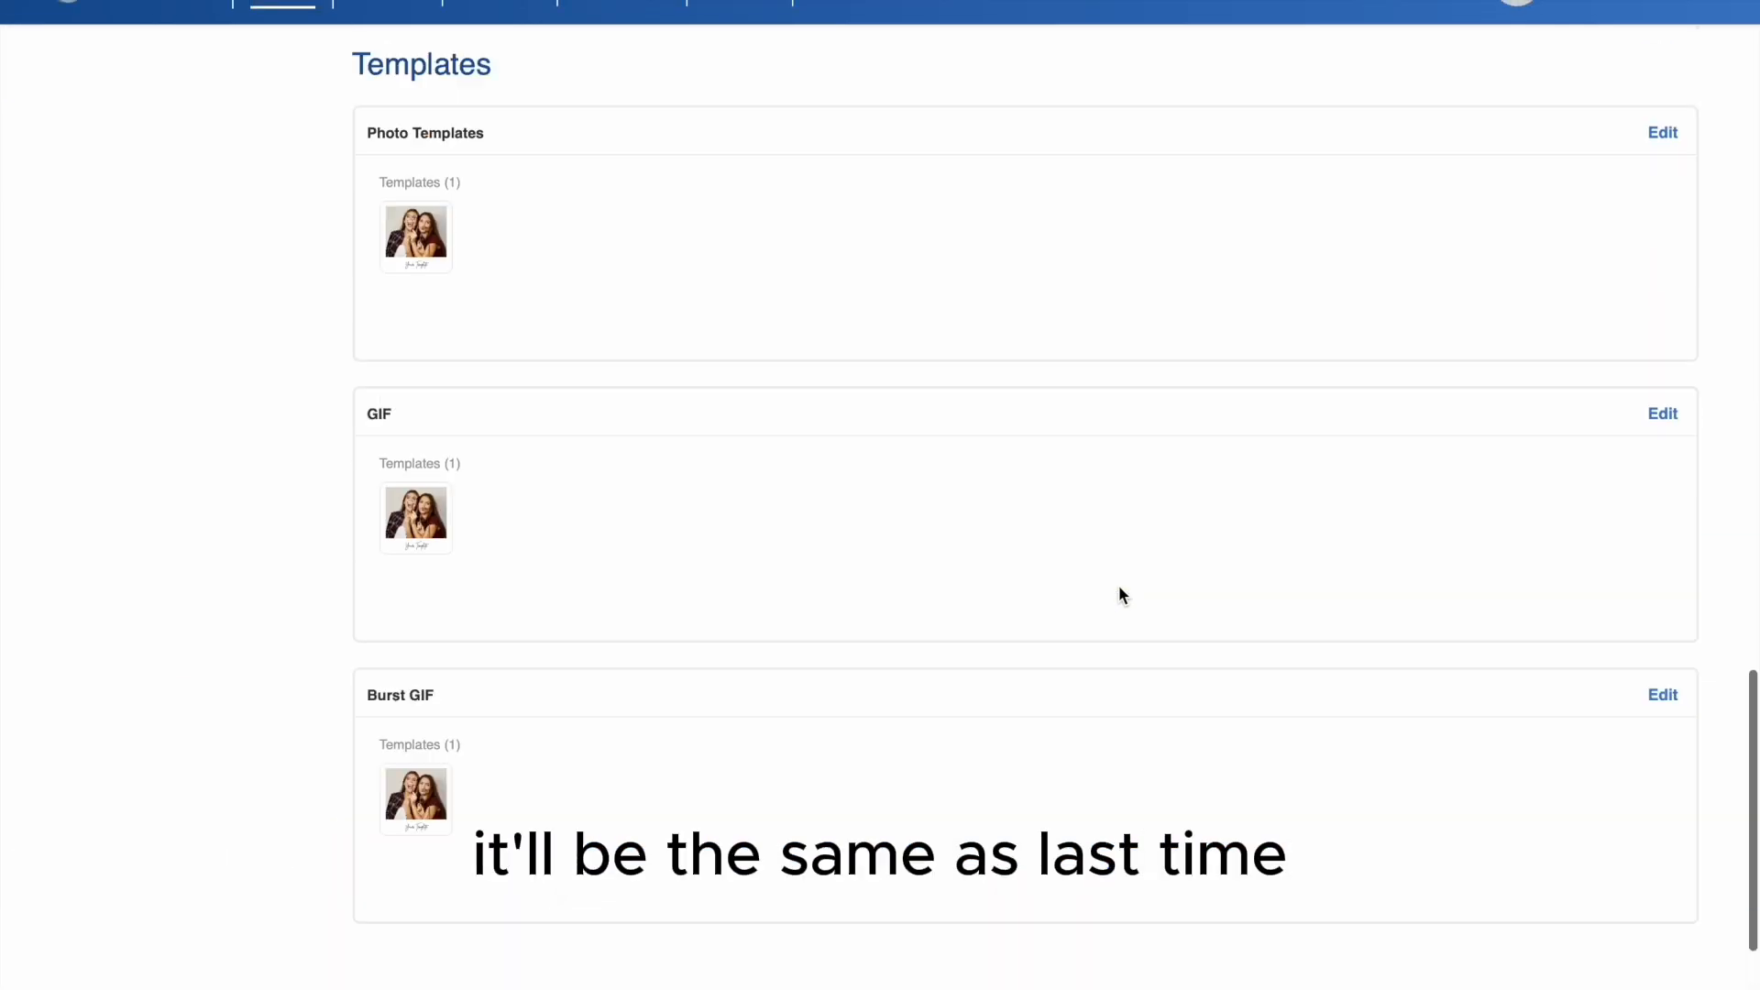
{"action": "scroll", "coordinate": [1119, 594], "scroll_direction": "up", "scroll_amount": 1}
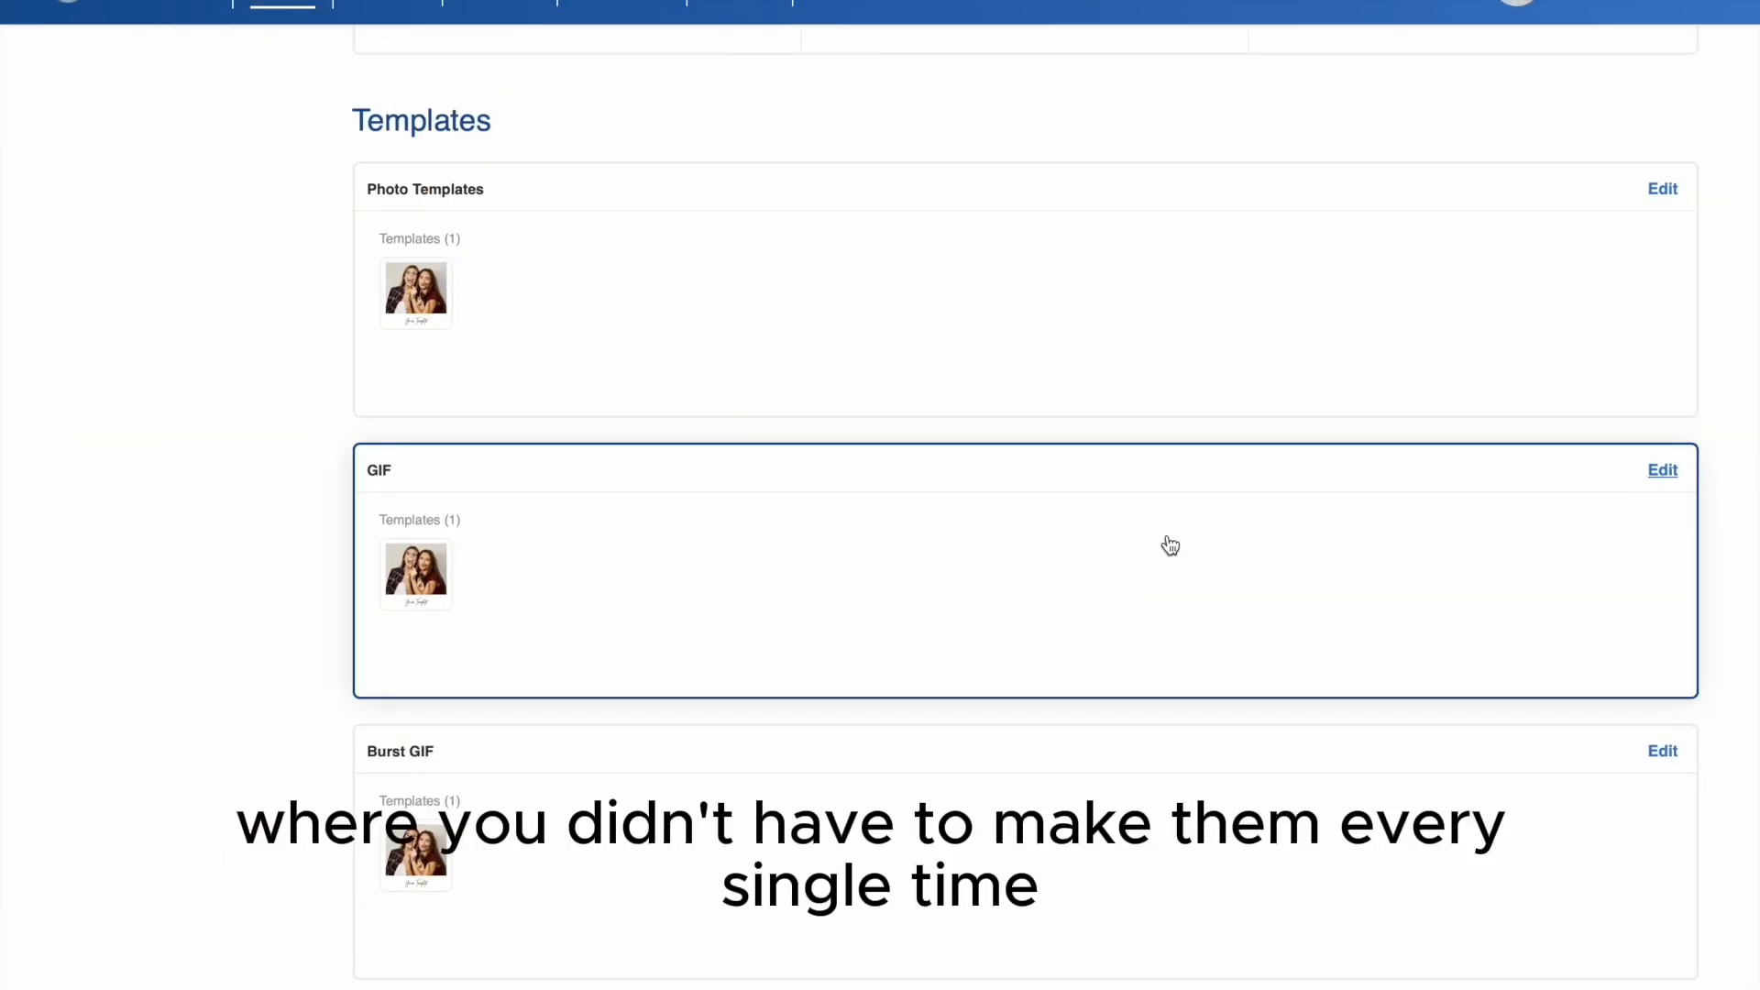
{"action": "left_click", "coordinate": [726, 613]}
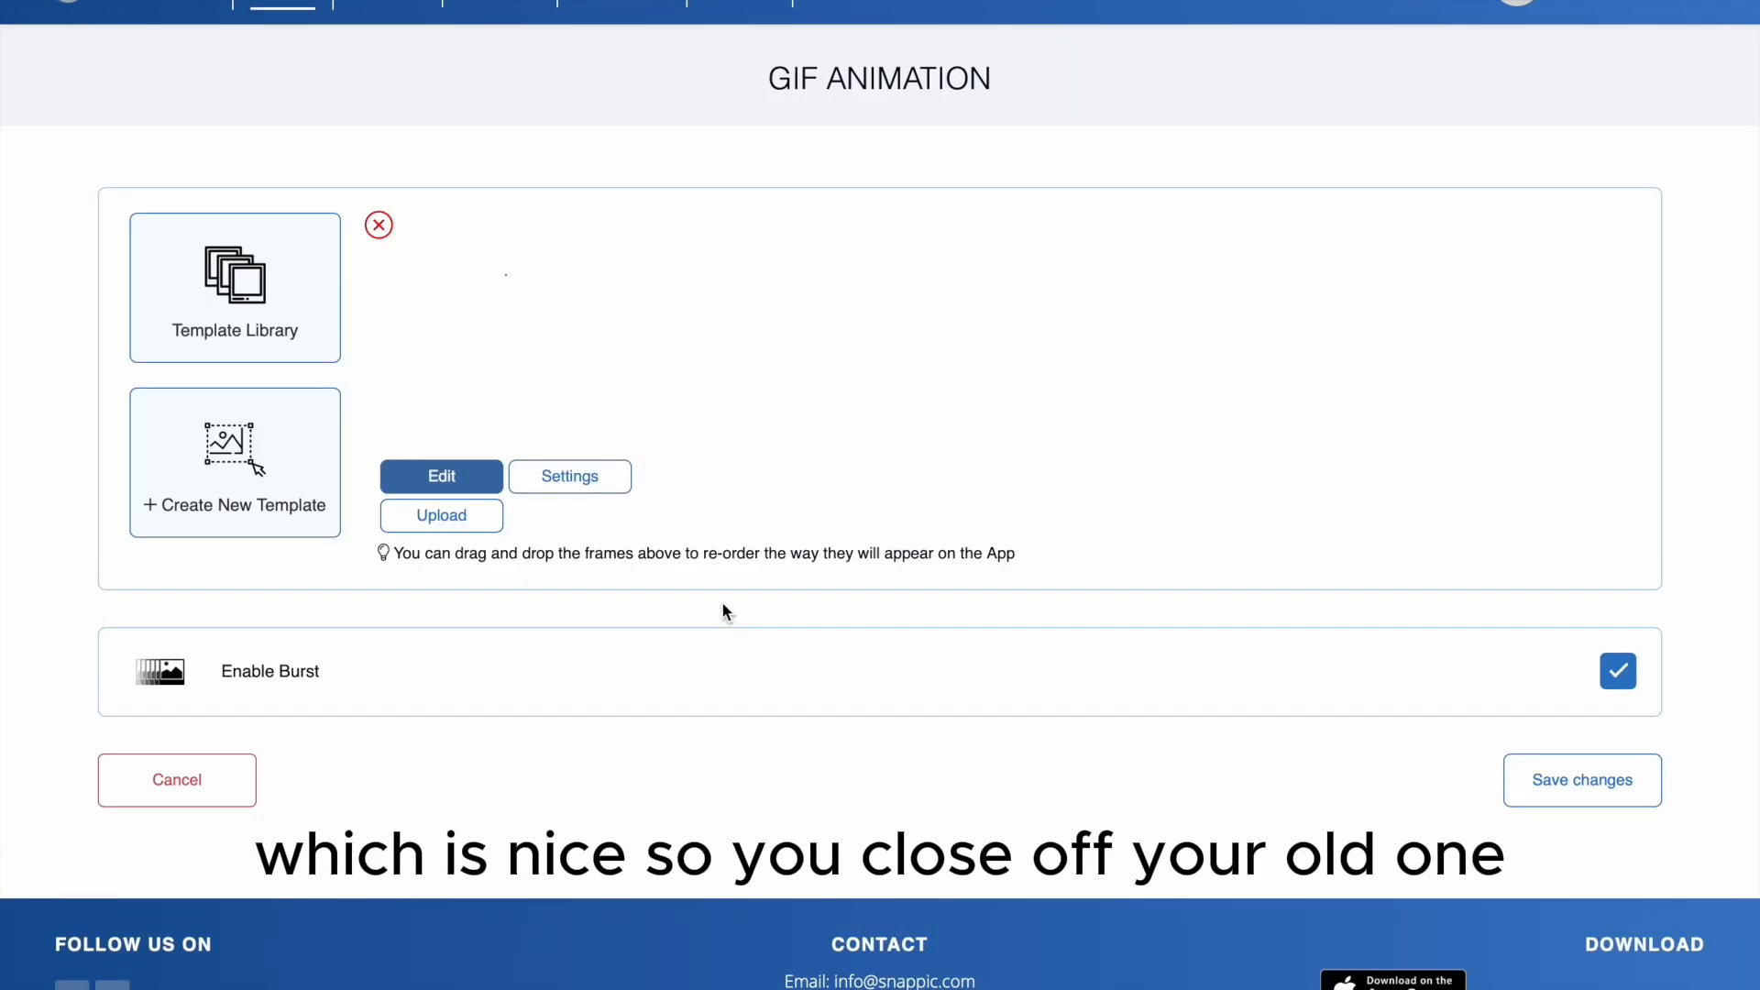
{"action": "left_click", "coordinate": [378, 227]}
{"action": "left_click", "coordinate": [285, 279]}
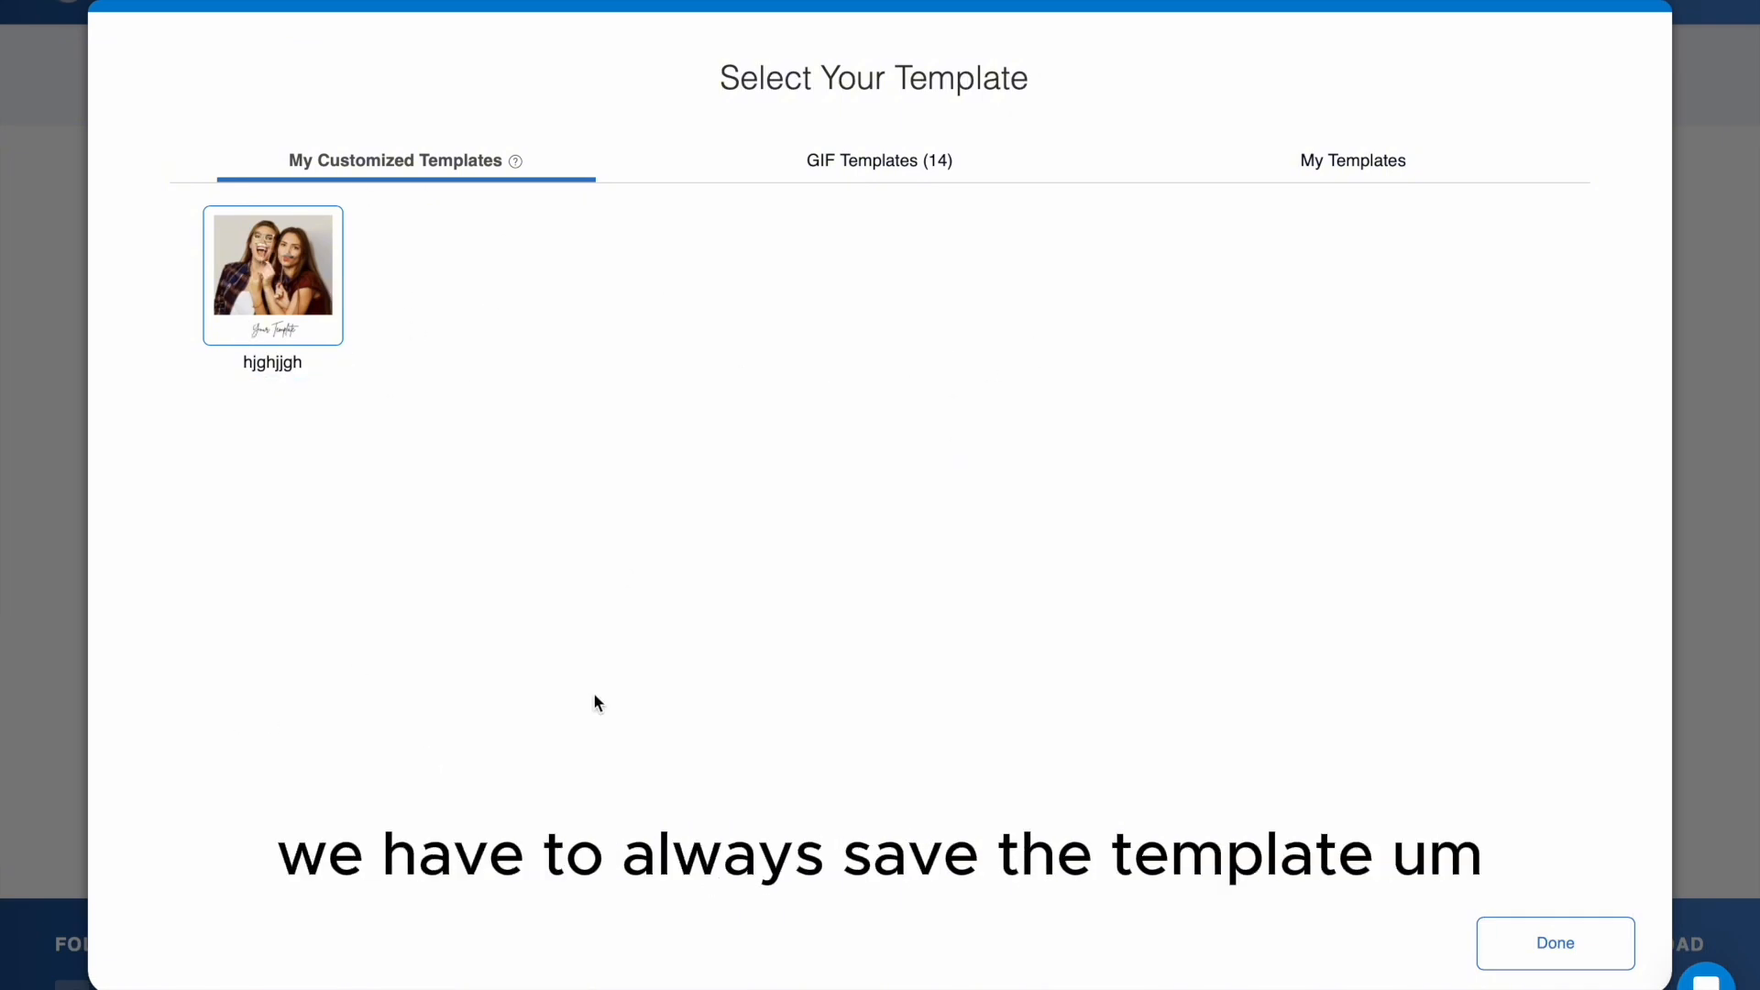
{"action": "left_click", "coordinate": [1351, 170]}
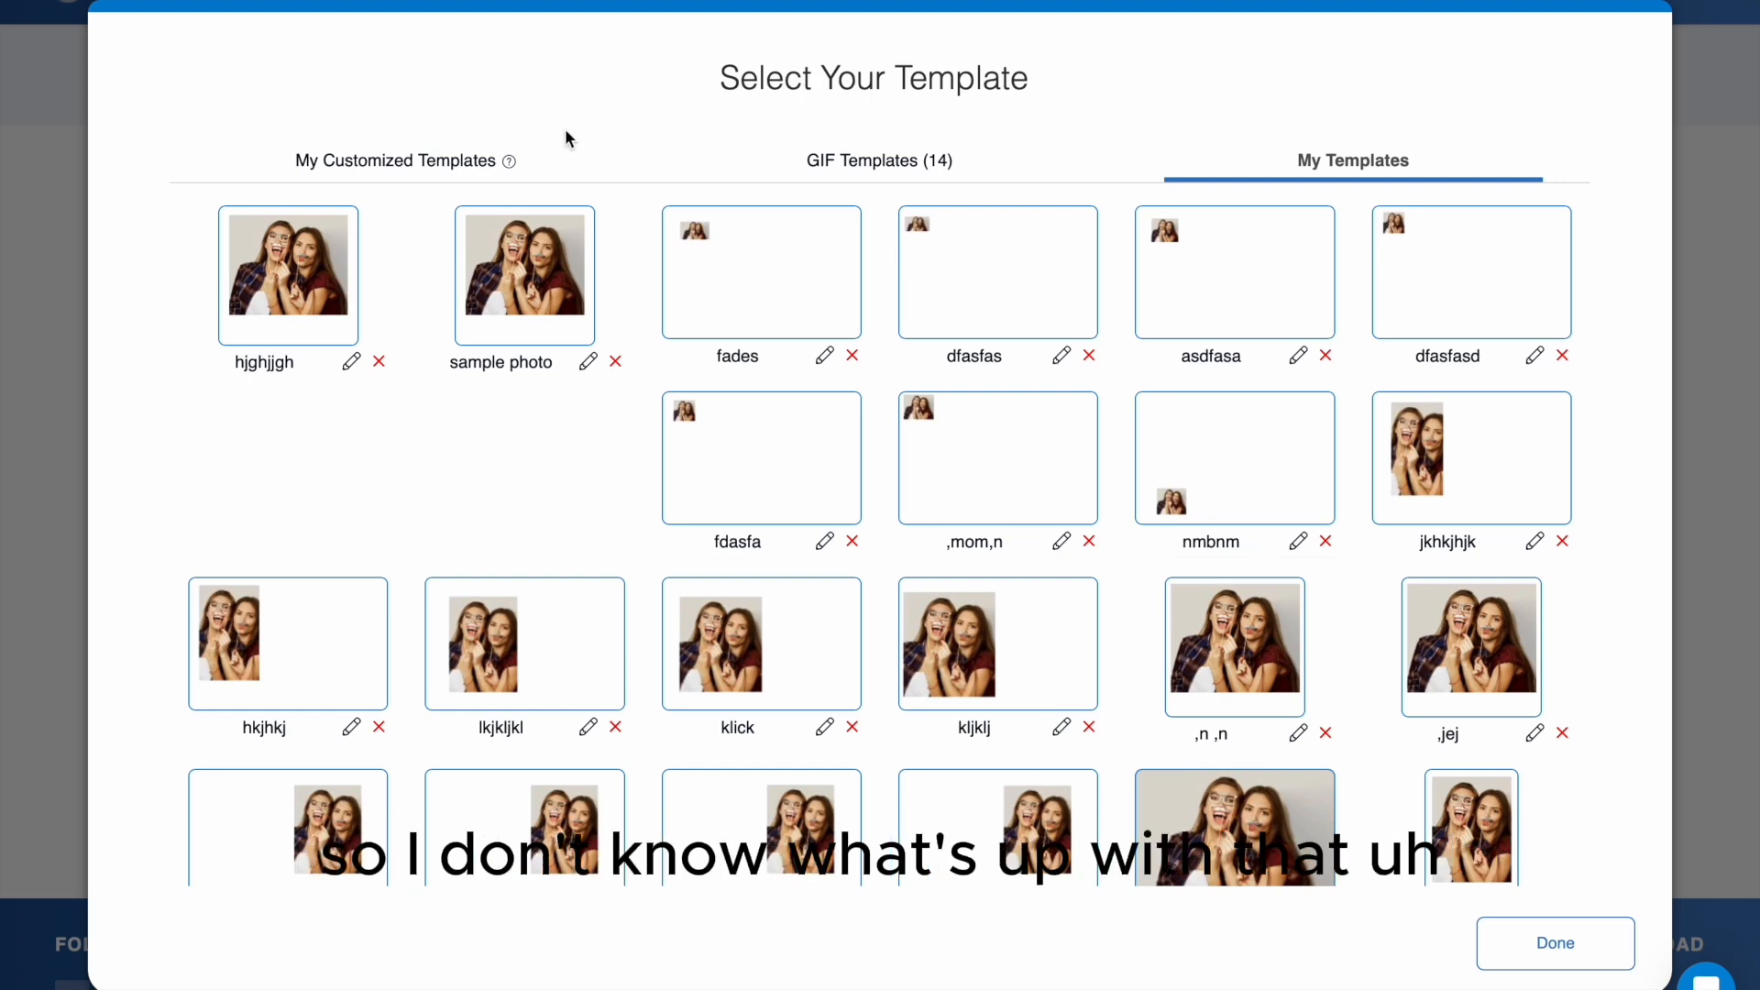
{"action": "left_click", "coordinate": [369, 163]}
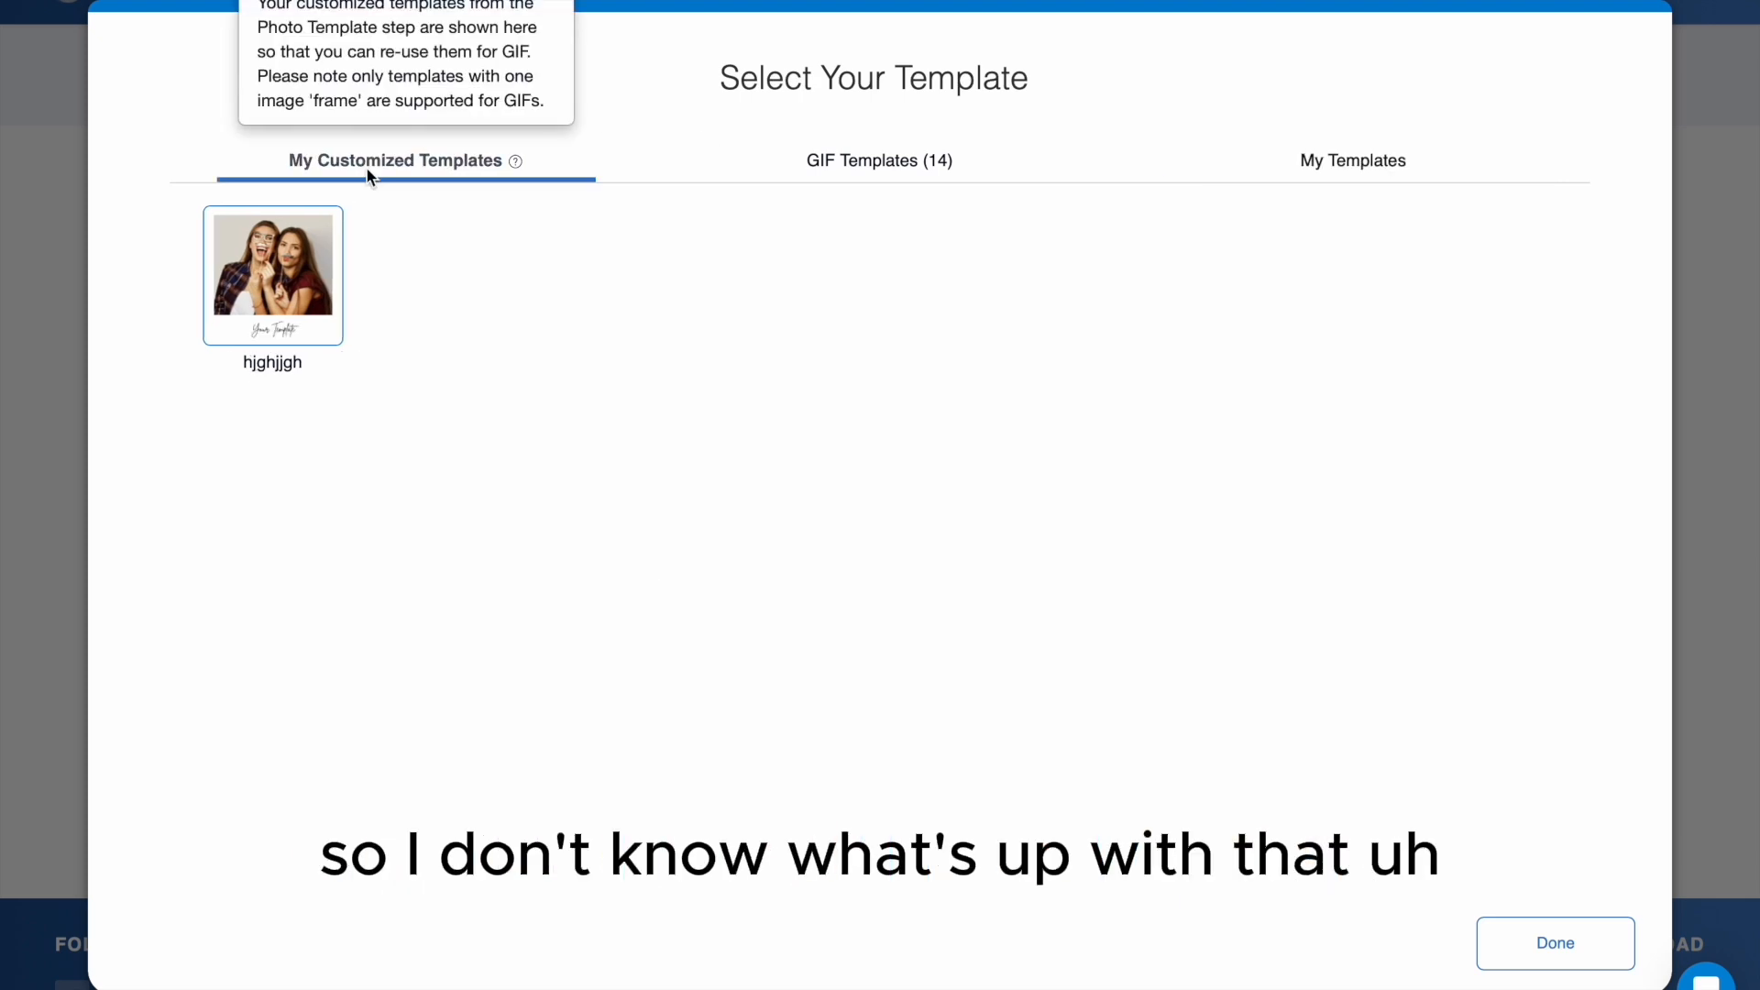
{"action": "left_click", "coordinate": [301, 310]}
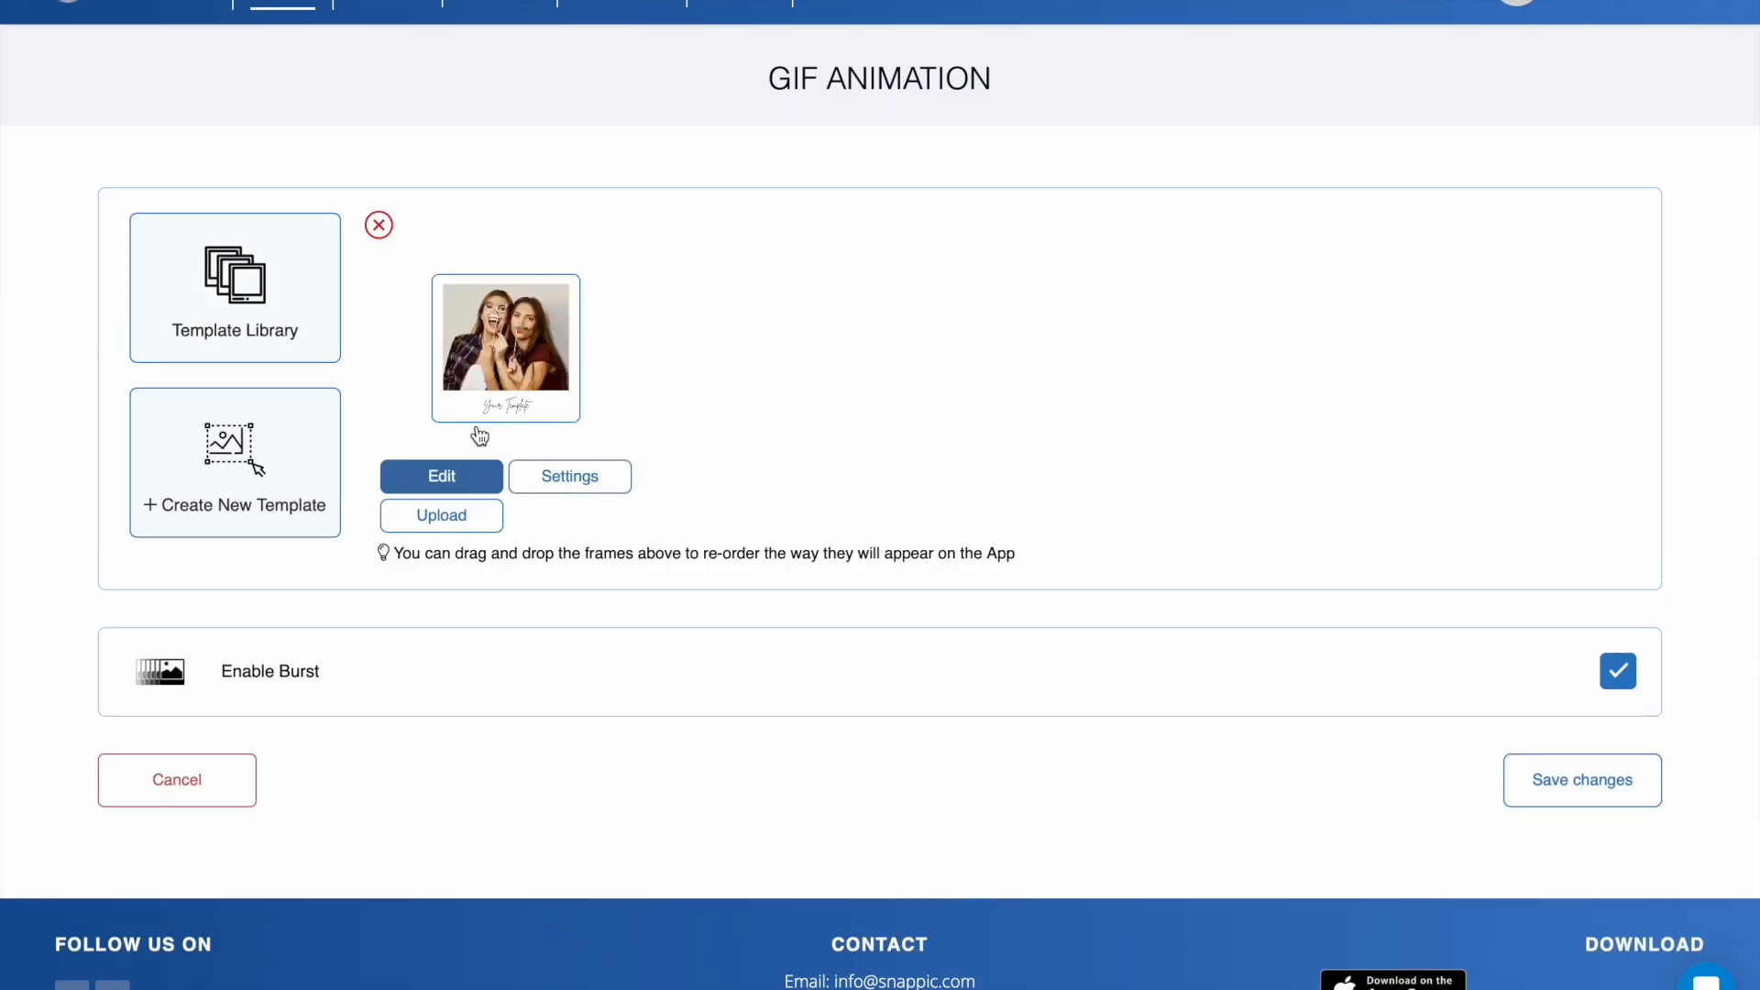
- Set the GIF template to 3 frames, a 3s interval countdown and Fast playback speed
{"action": "left_click", "coordinate": [587, 486]}
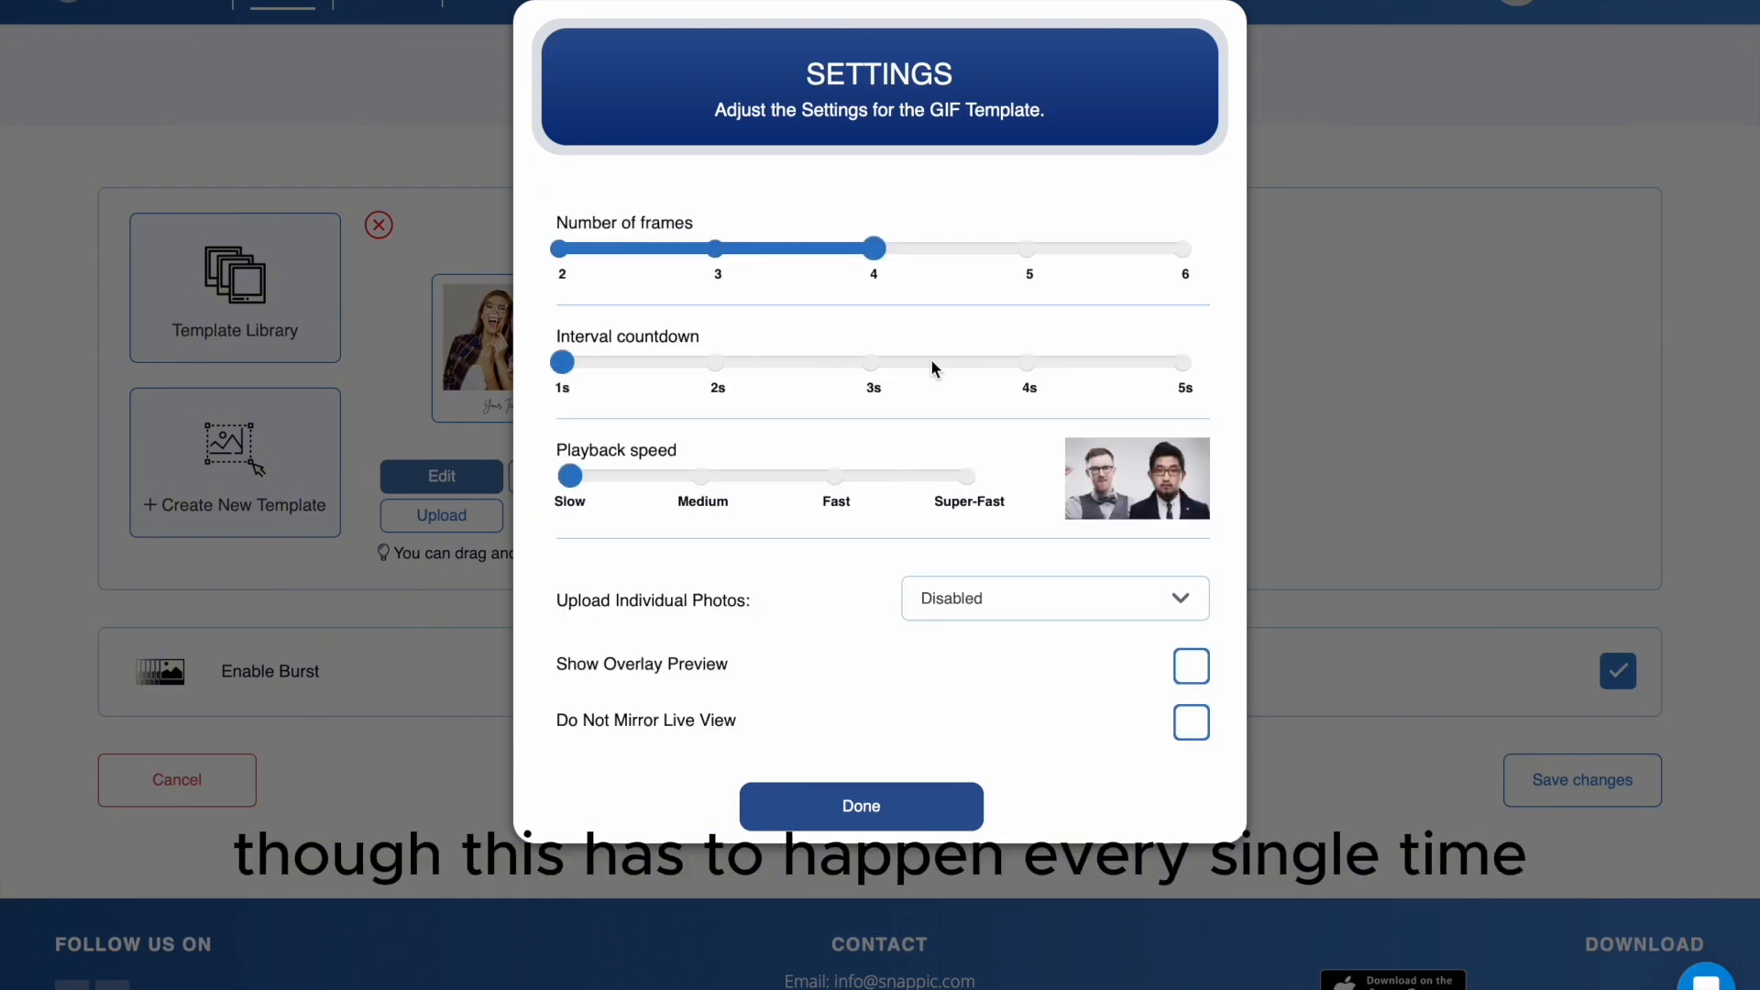
{"action": "left_click", "coordinate": [714, 255]}
{"action": "left_click", "coordinate": [876, 374]}
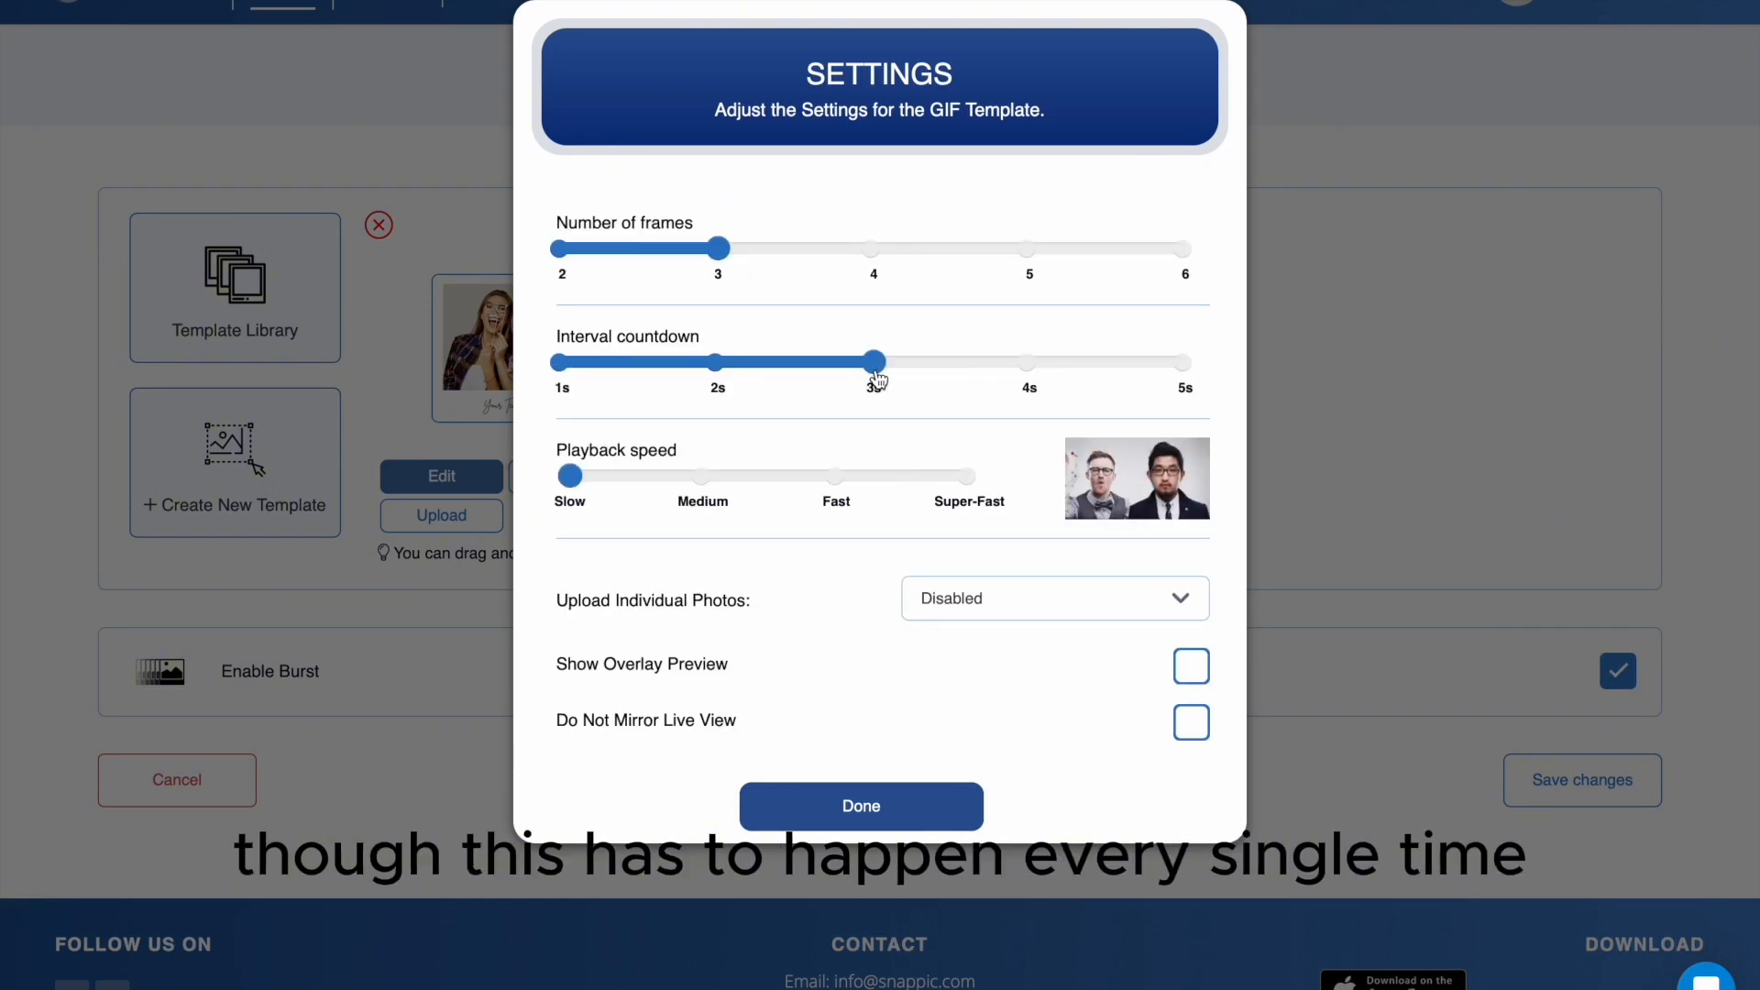
{"action": "left_click", "coordinate": [835, 479]}
{"action": "left_click", "coordinate": [828, 819]}
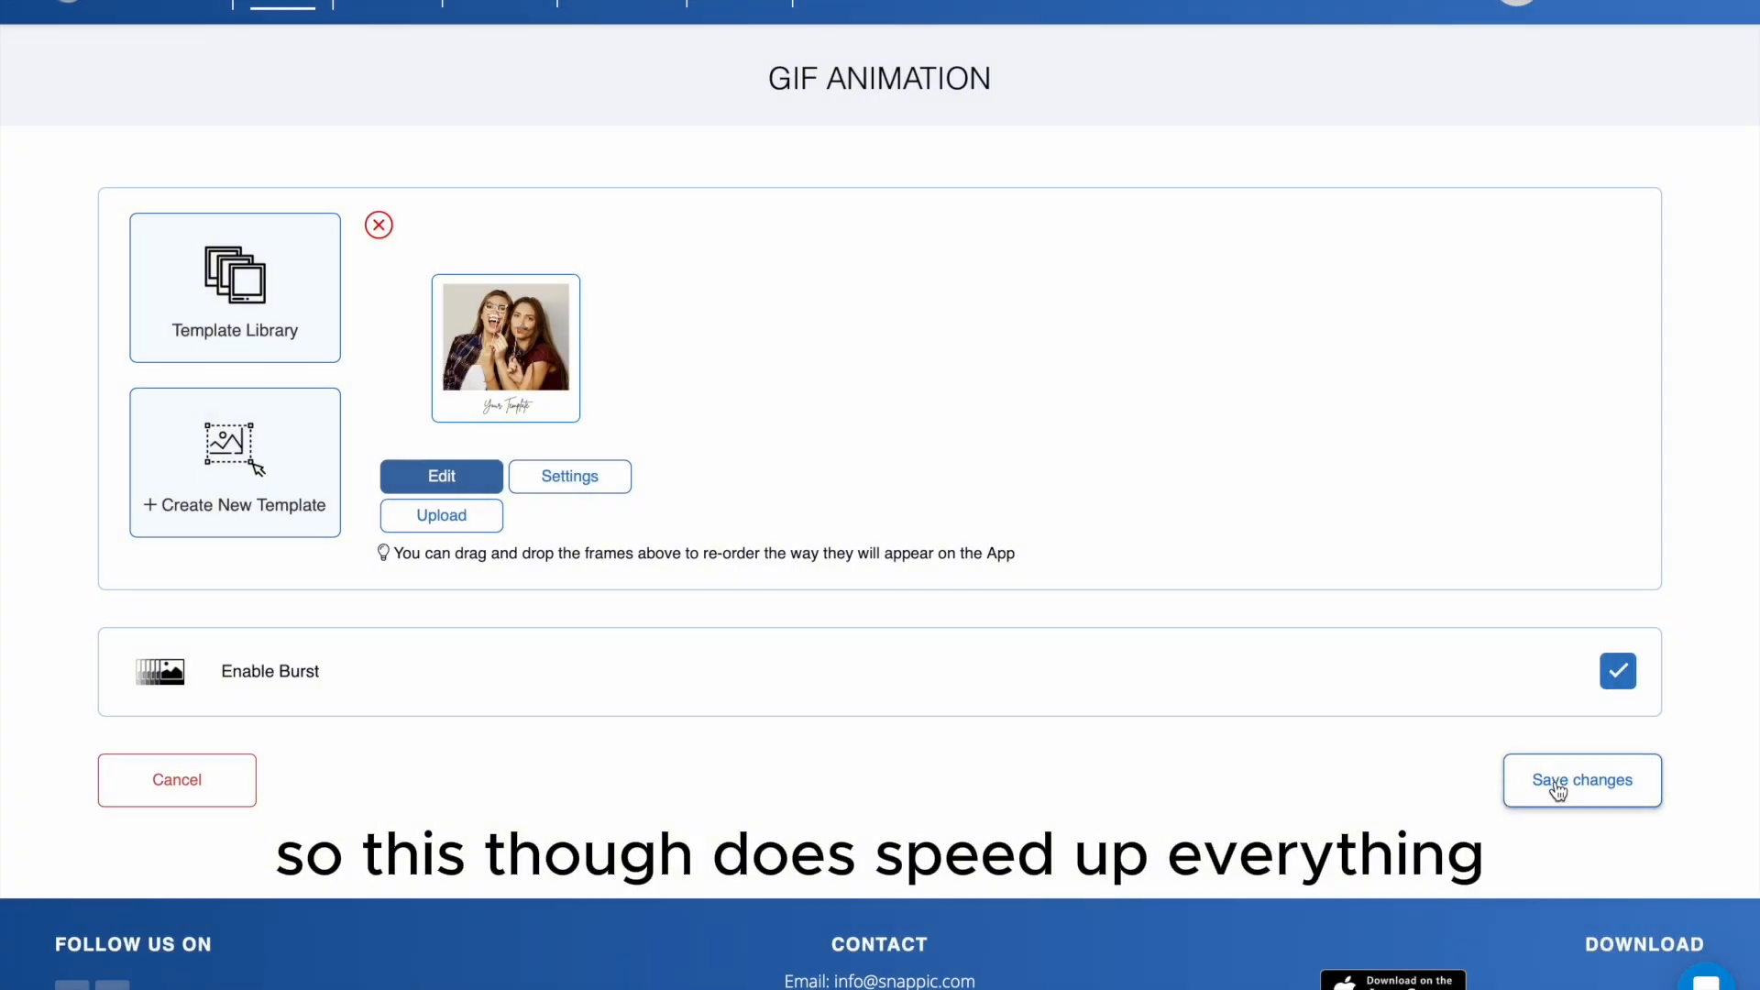
- Save the GIF animation changes and replace the event's old Burst GIF template with the customized Your Template design from the template library
{"action": "left_click", "coordinate": [1554, 782]}
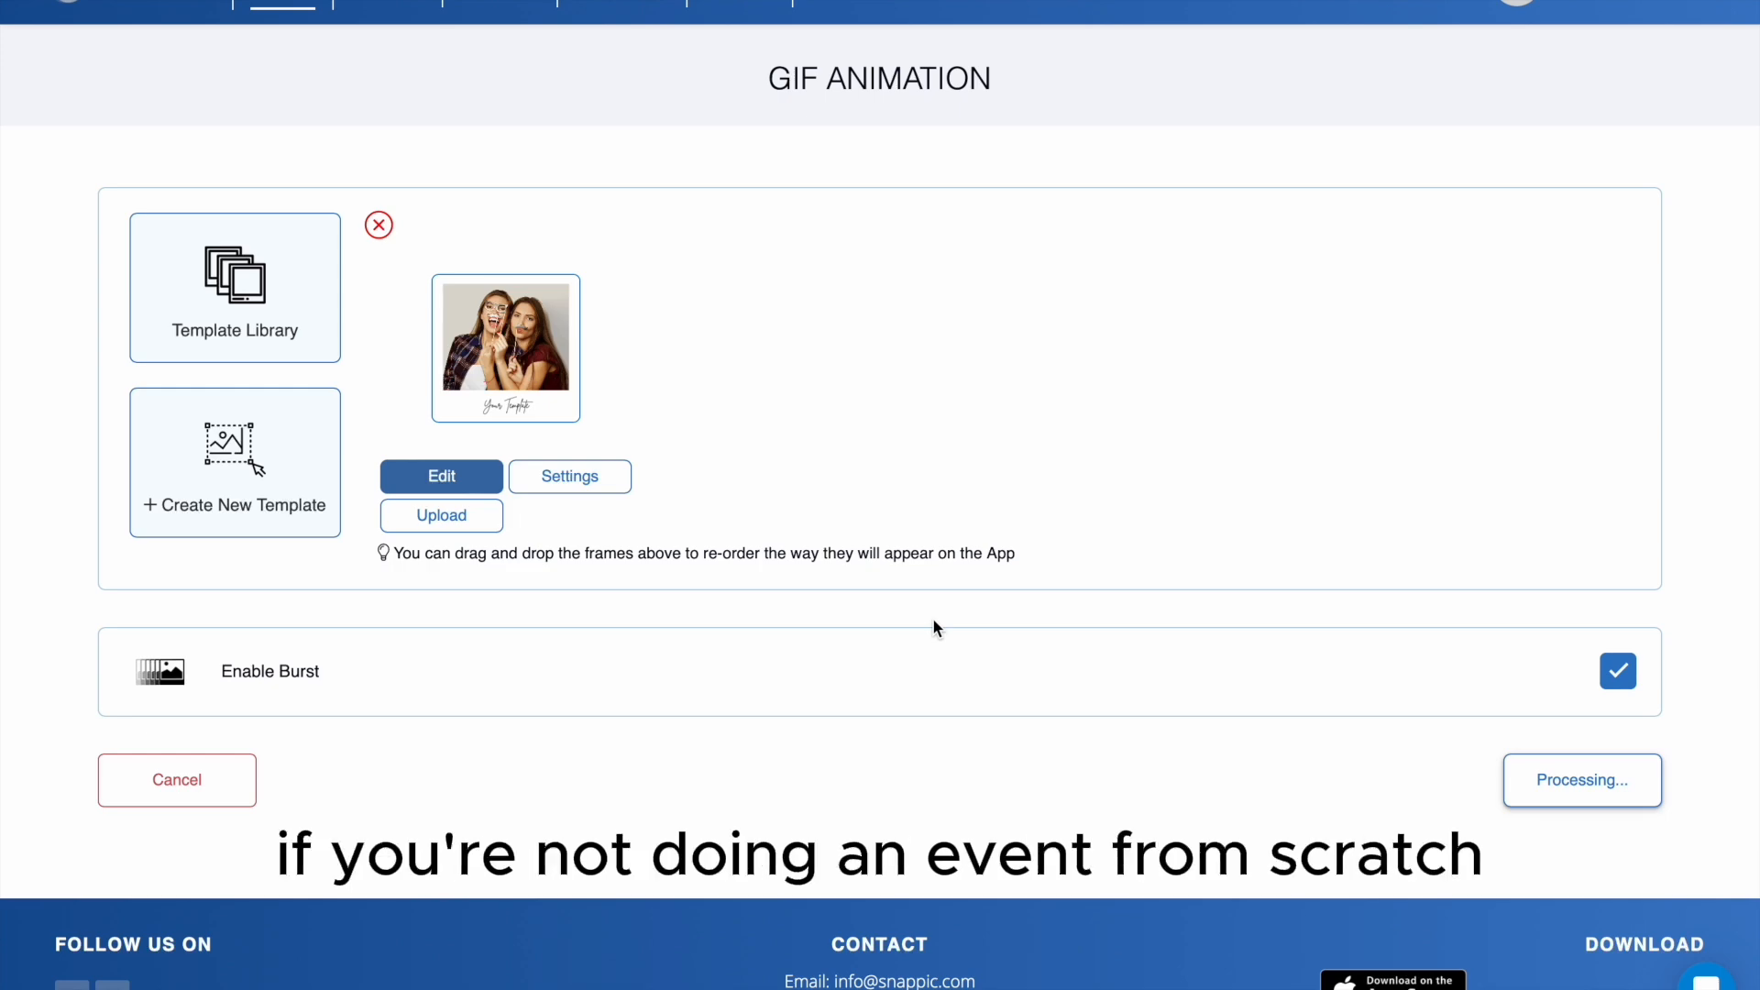
{"action": "scroll", "coordinate": [935, 627], "scroll_direction": "down", "scroll_amount": 1}
{"action": "scroll", "coordinate": [935, 627], "scroll_direction": "down", "scroll_amount": 15}
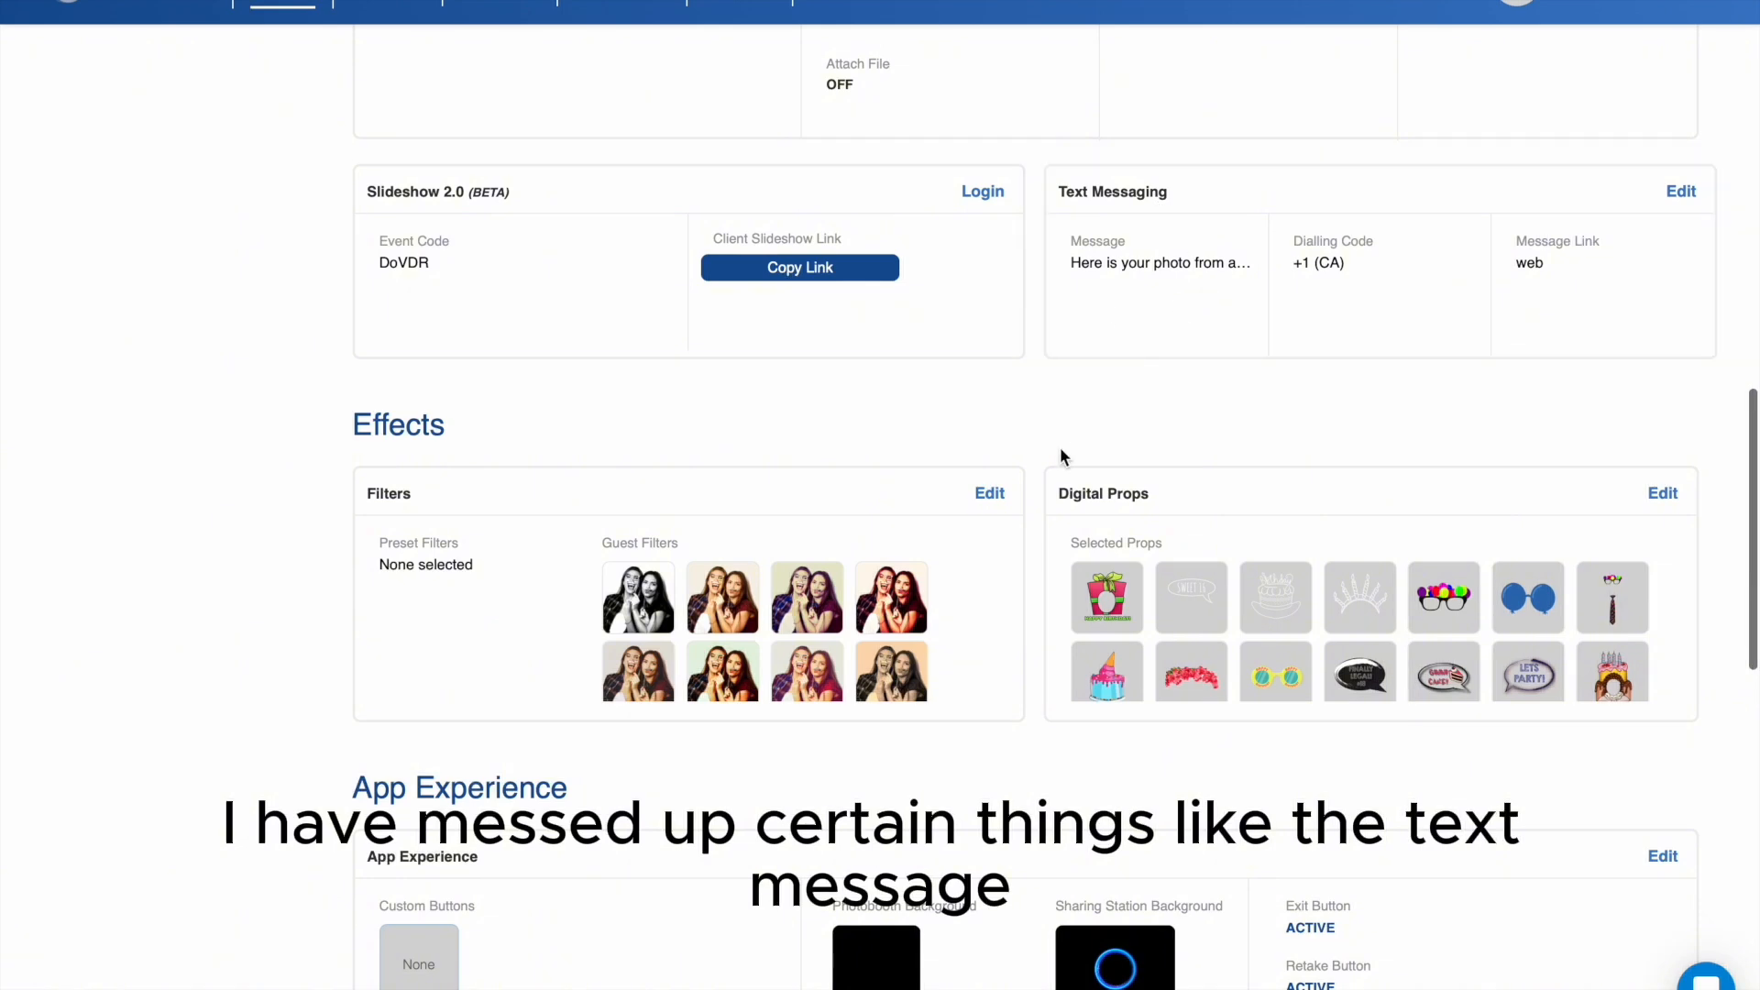
{"action": "scroll", "coordinate": [1021, 466], "scroll_direction": "down", "scroll_amount": 10}
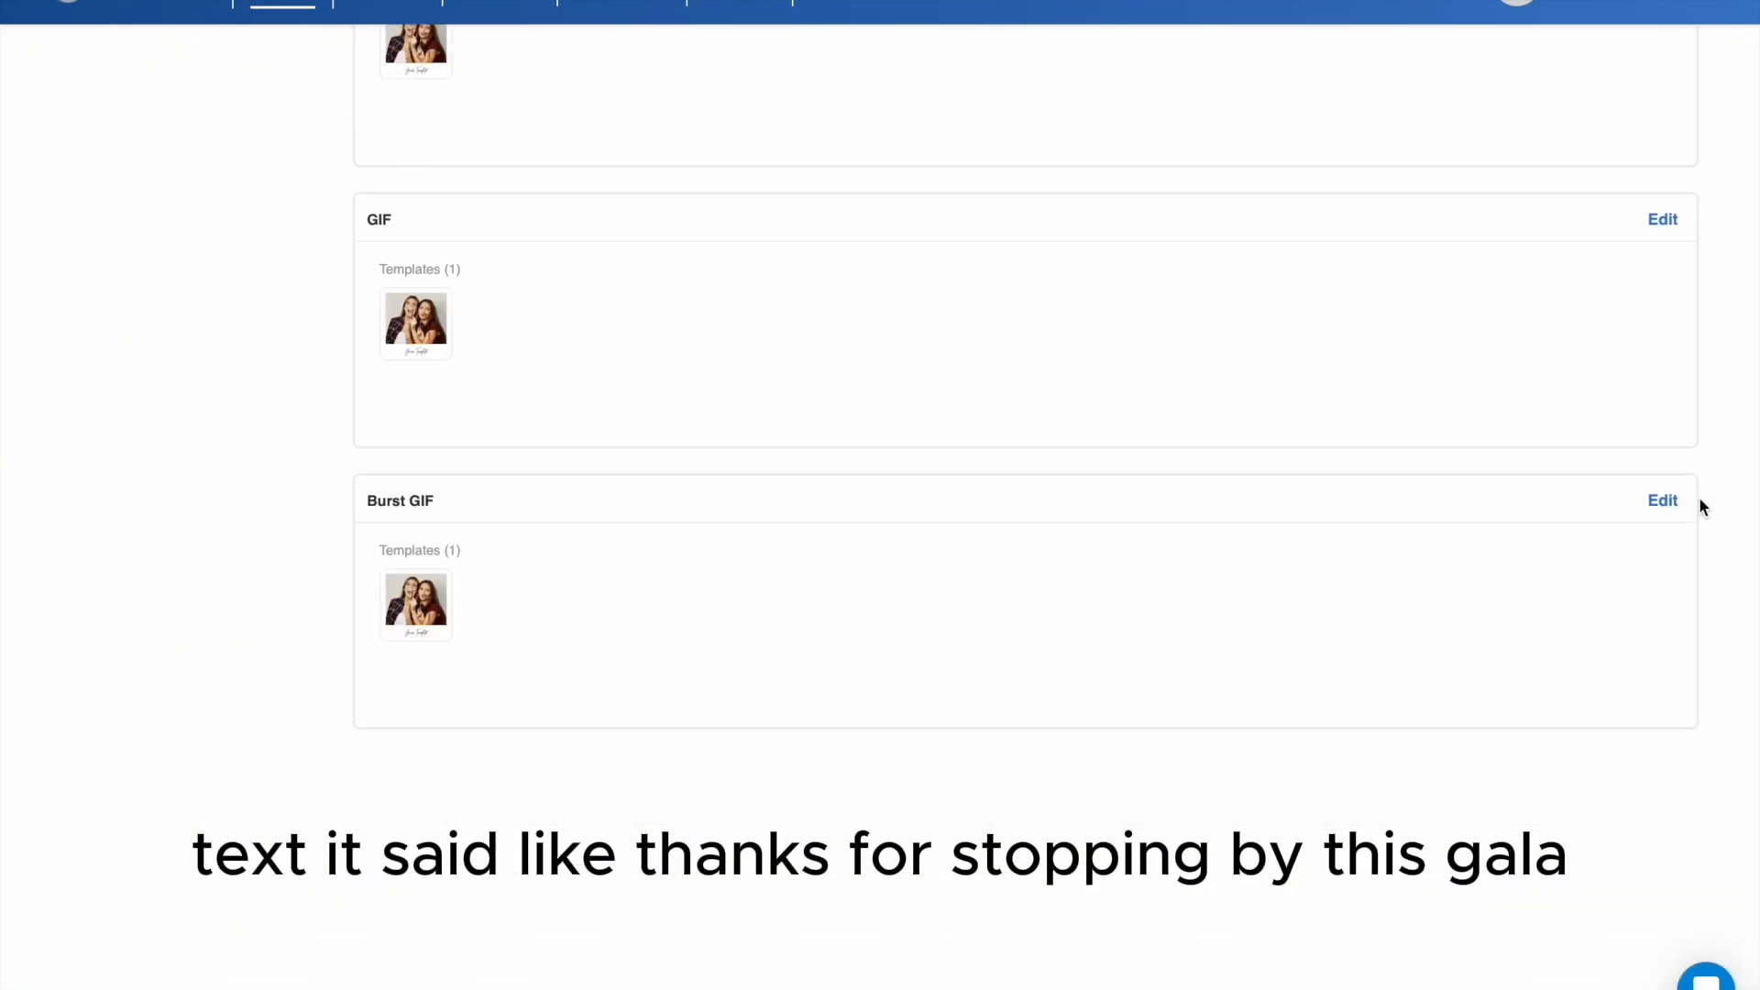
{"action": "left_click", "coordinate": [922, 568]}
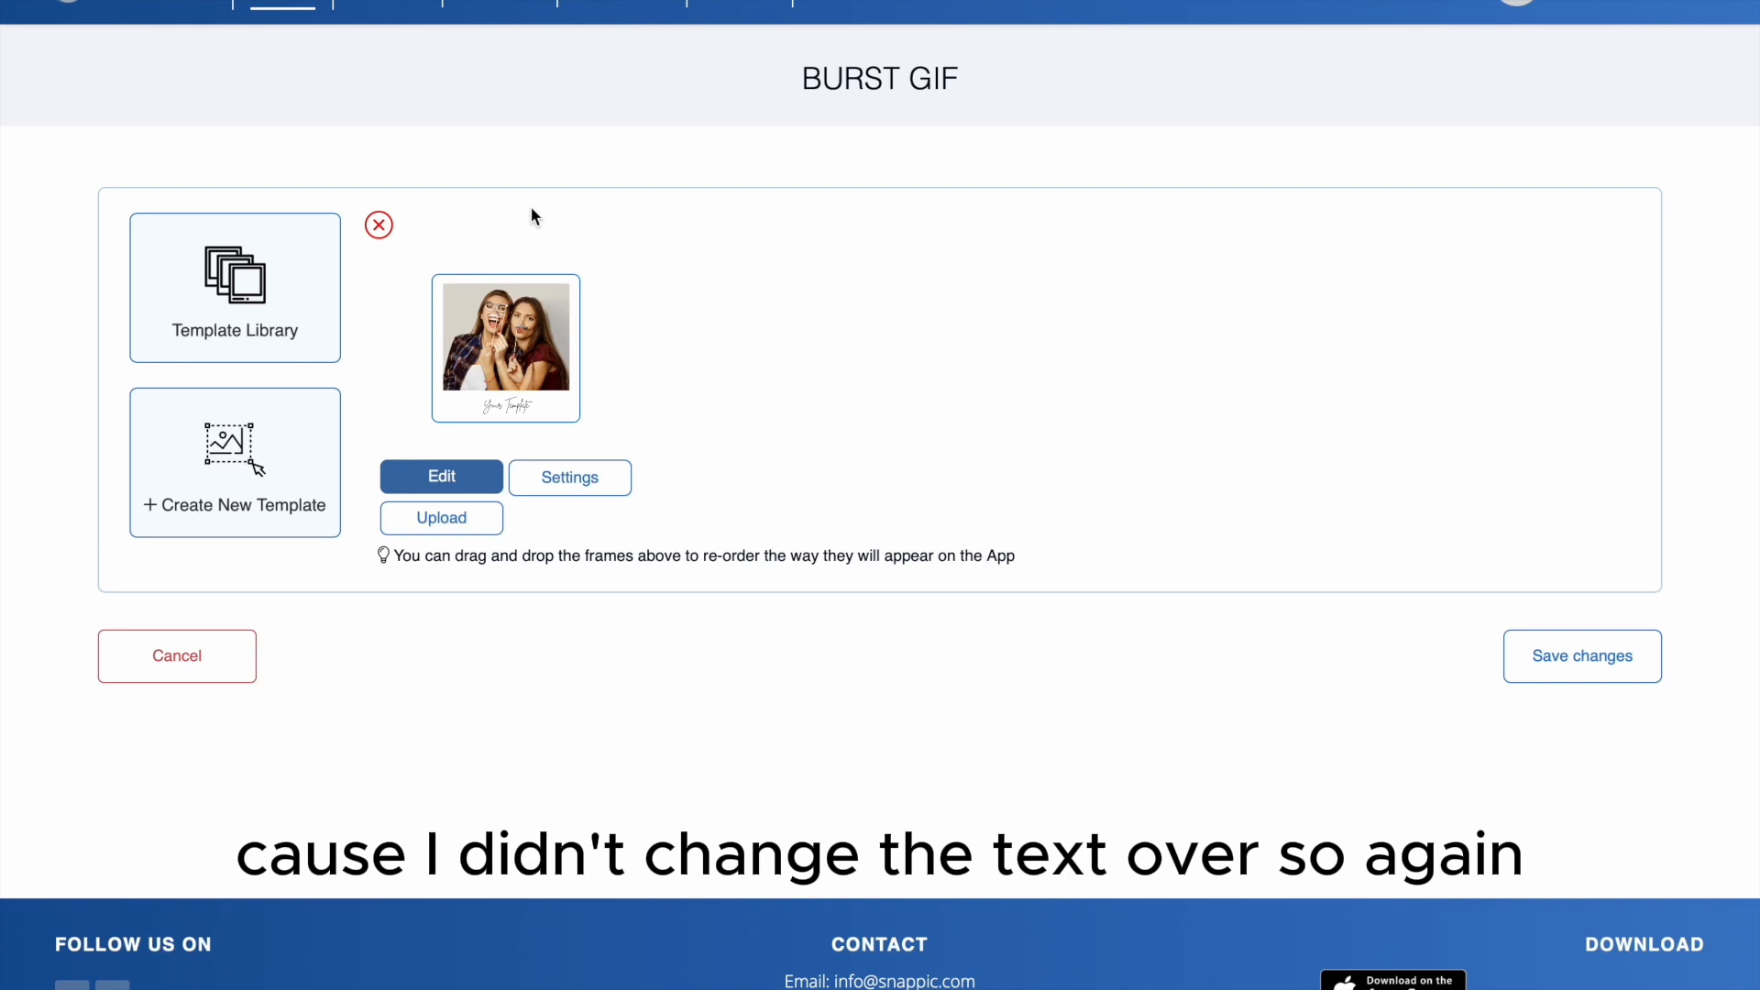
{"action": "left_click", "coordinate": [379, 225]}
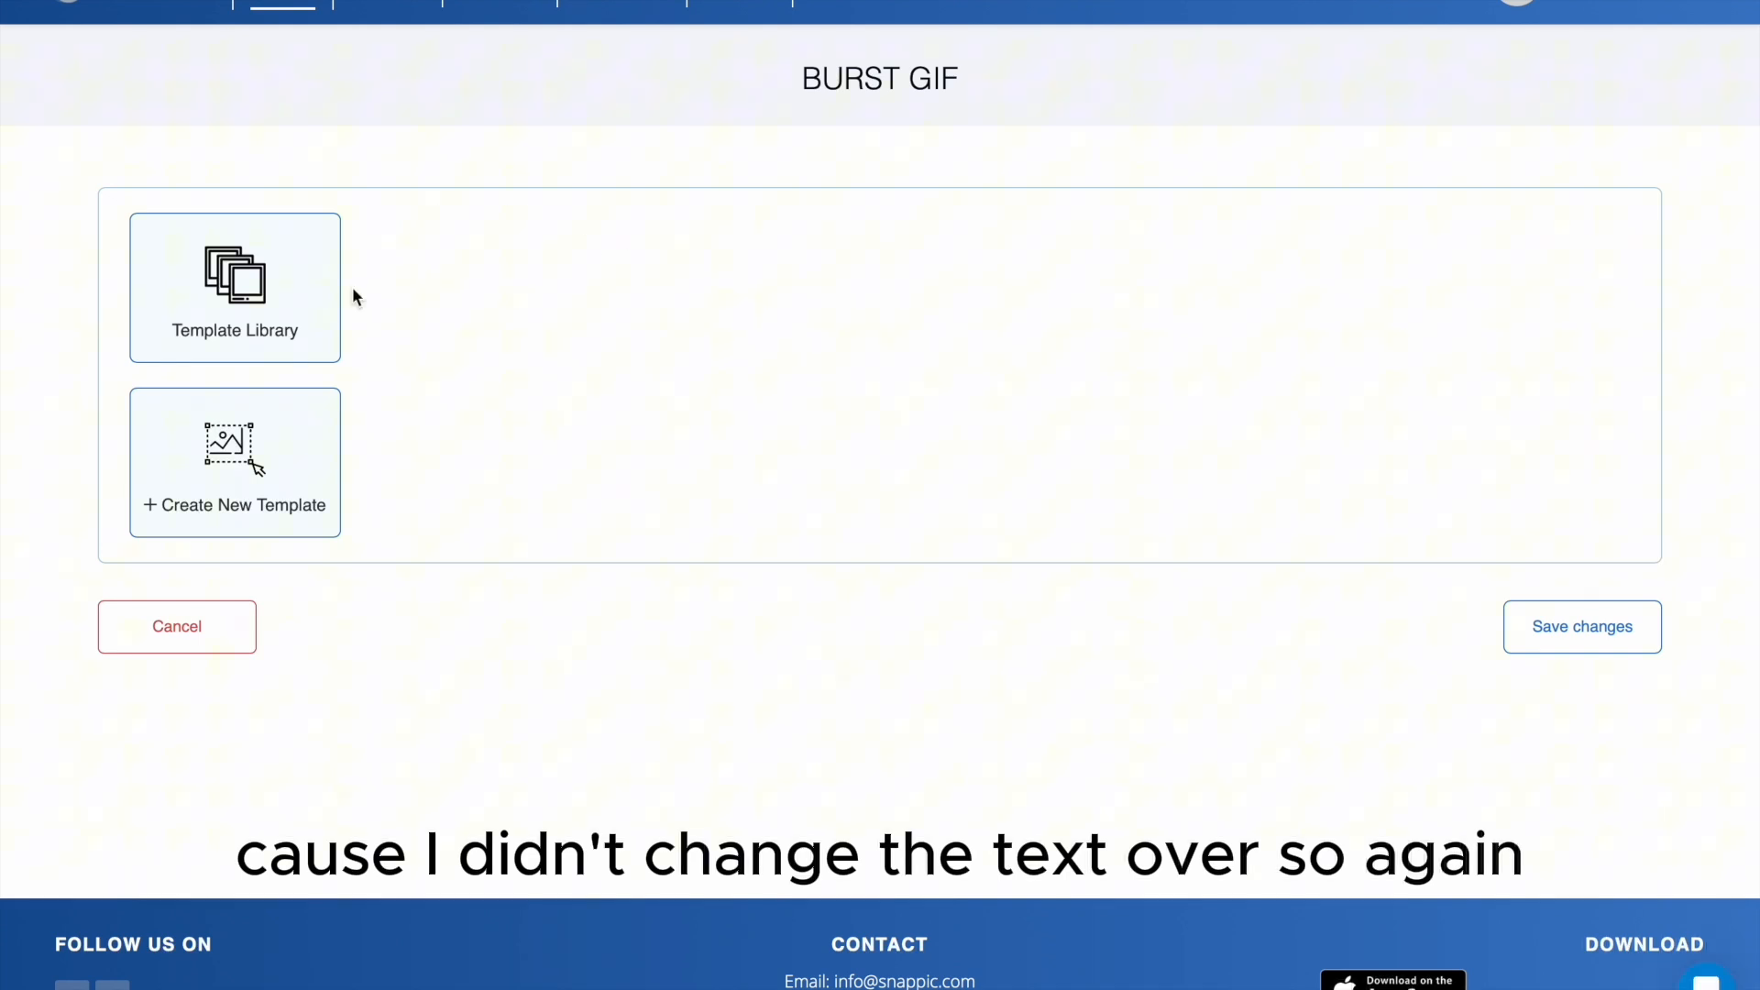
{"action": "left_click", "coordinate": [272, 293]}
{"action": "left_click", "coordinate": [271, 295]}
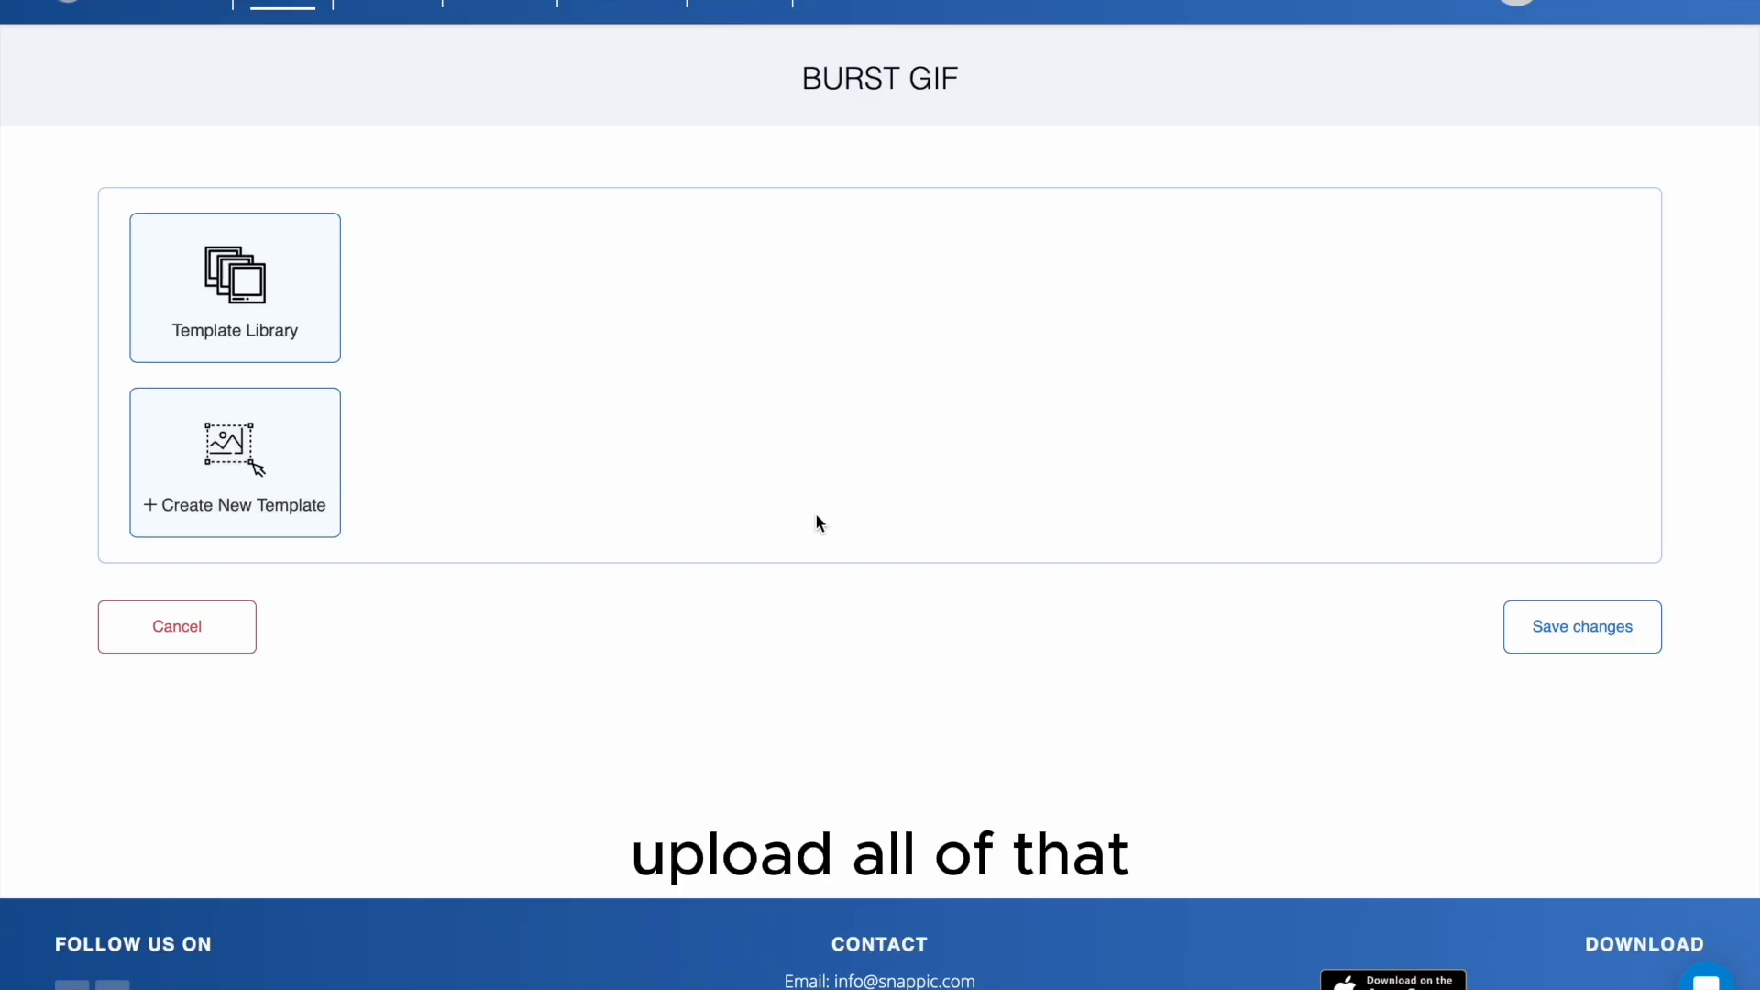
- Set the Burst GIF template to 14 frames, Fast playback speed and Boomerang Reverse, and save the changes
{"action": "left_click", "coordinate": [569, 479]}
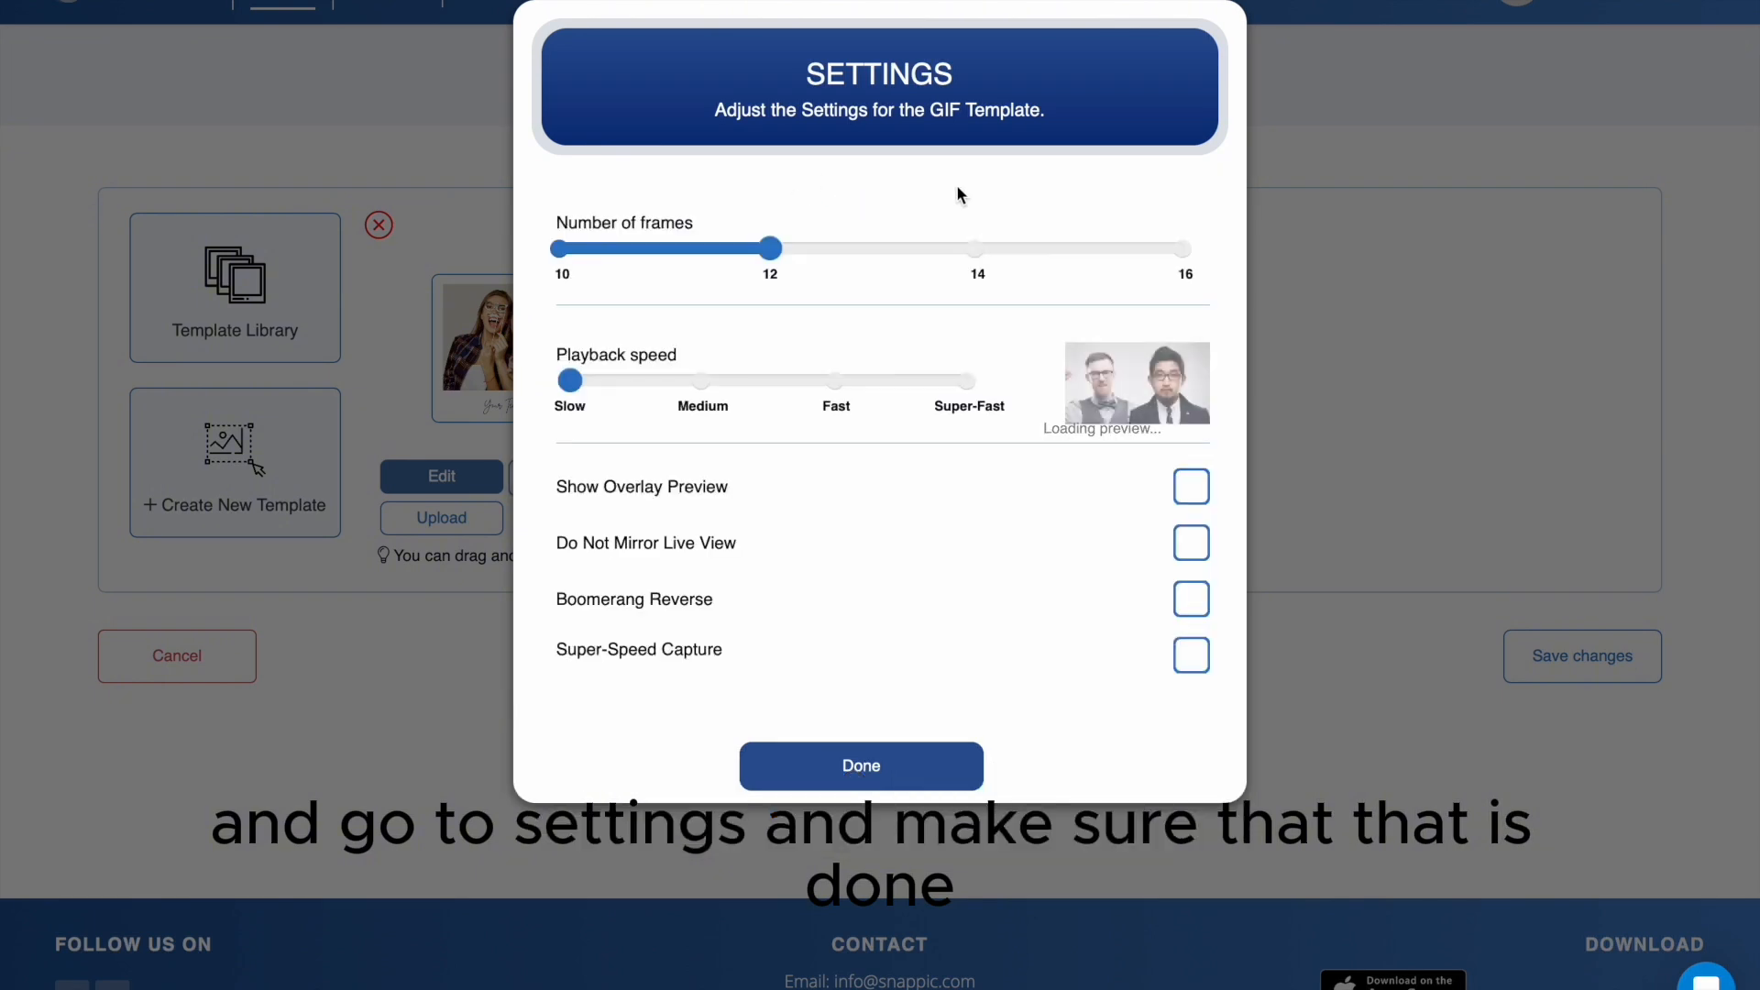
{"action": "left_click", "coordinate": [961, 251]}
{"action": "left_click", "coordinate": [818, 403]}
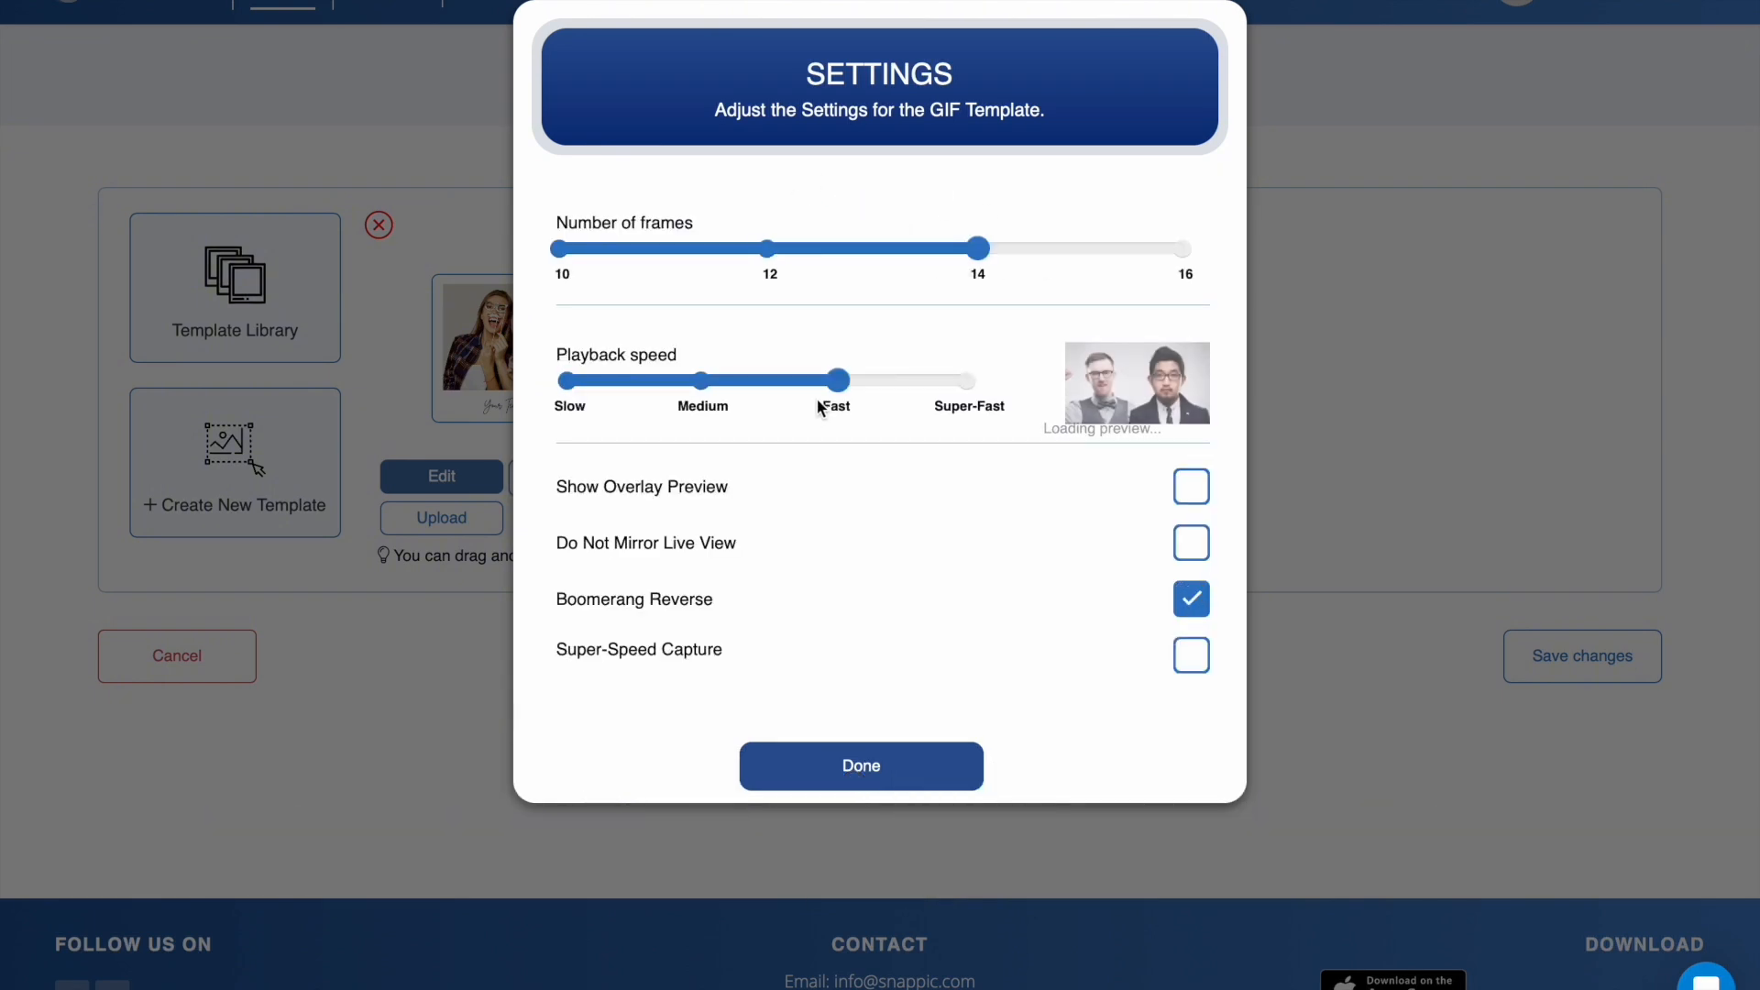
{"action": "left_click", "coordinate": [936, 756]}
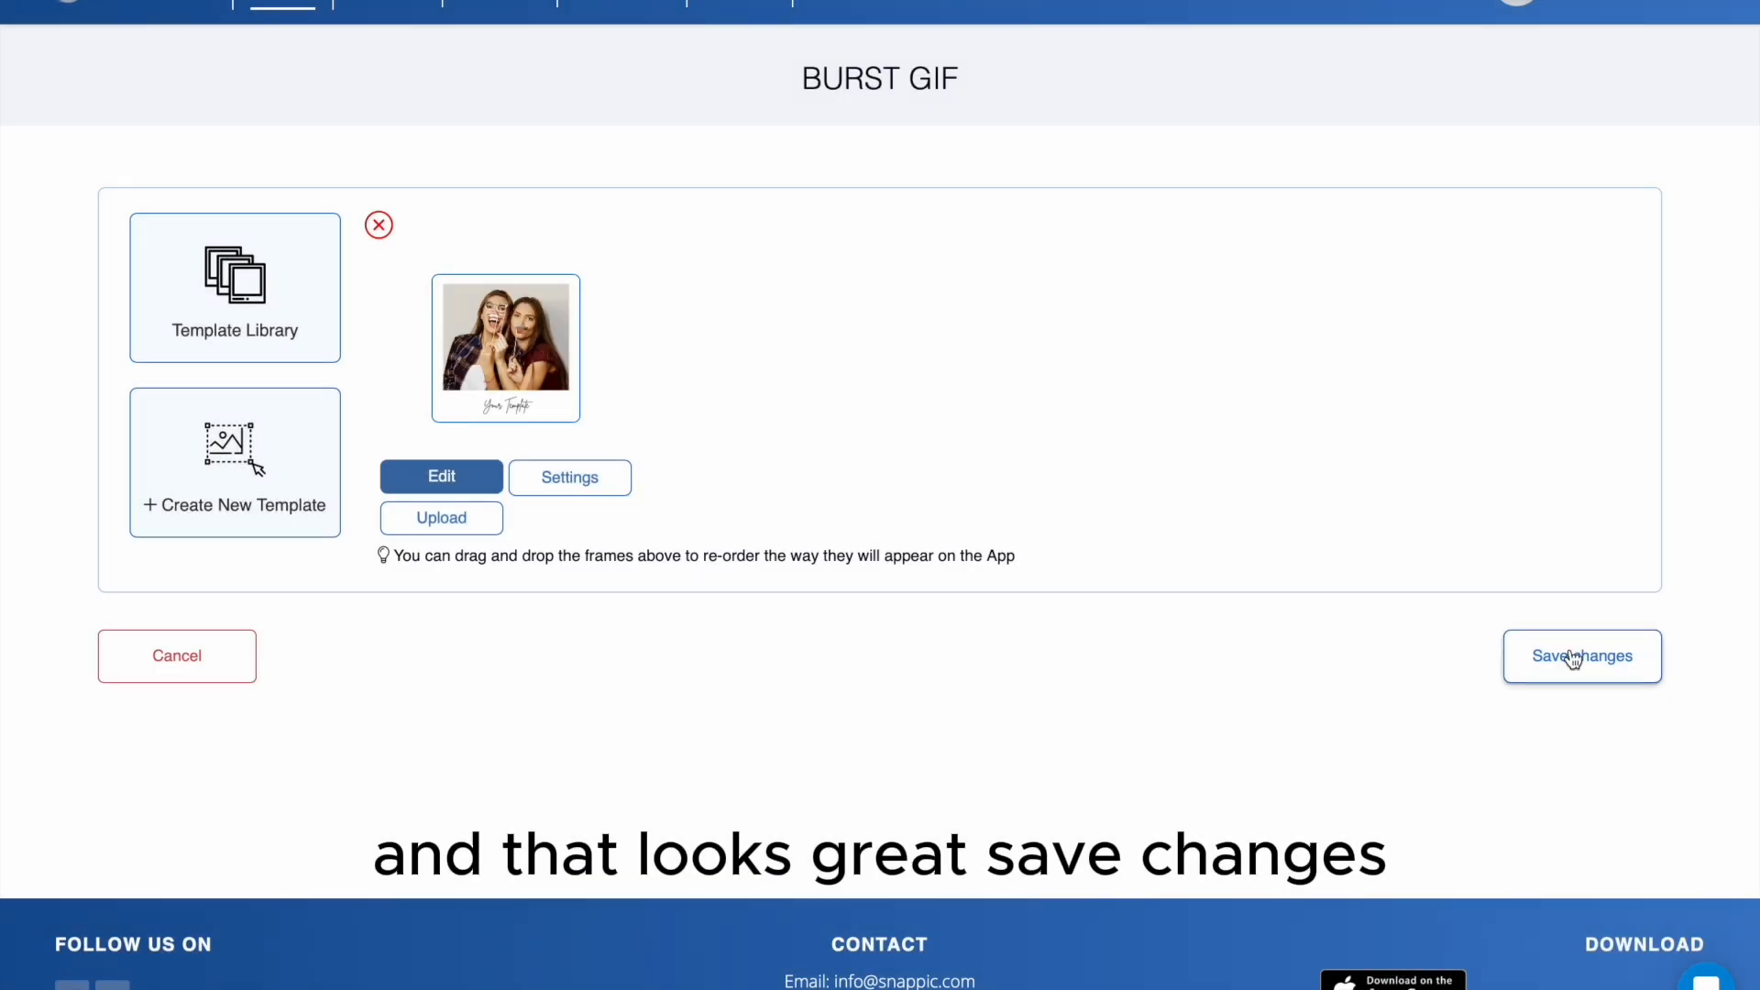
{"action": "left_click", "coordinate": [1574, 657]}
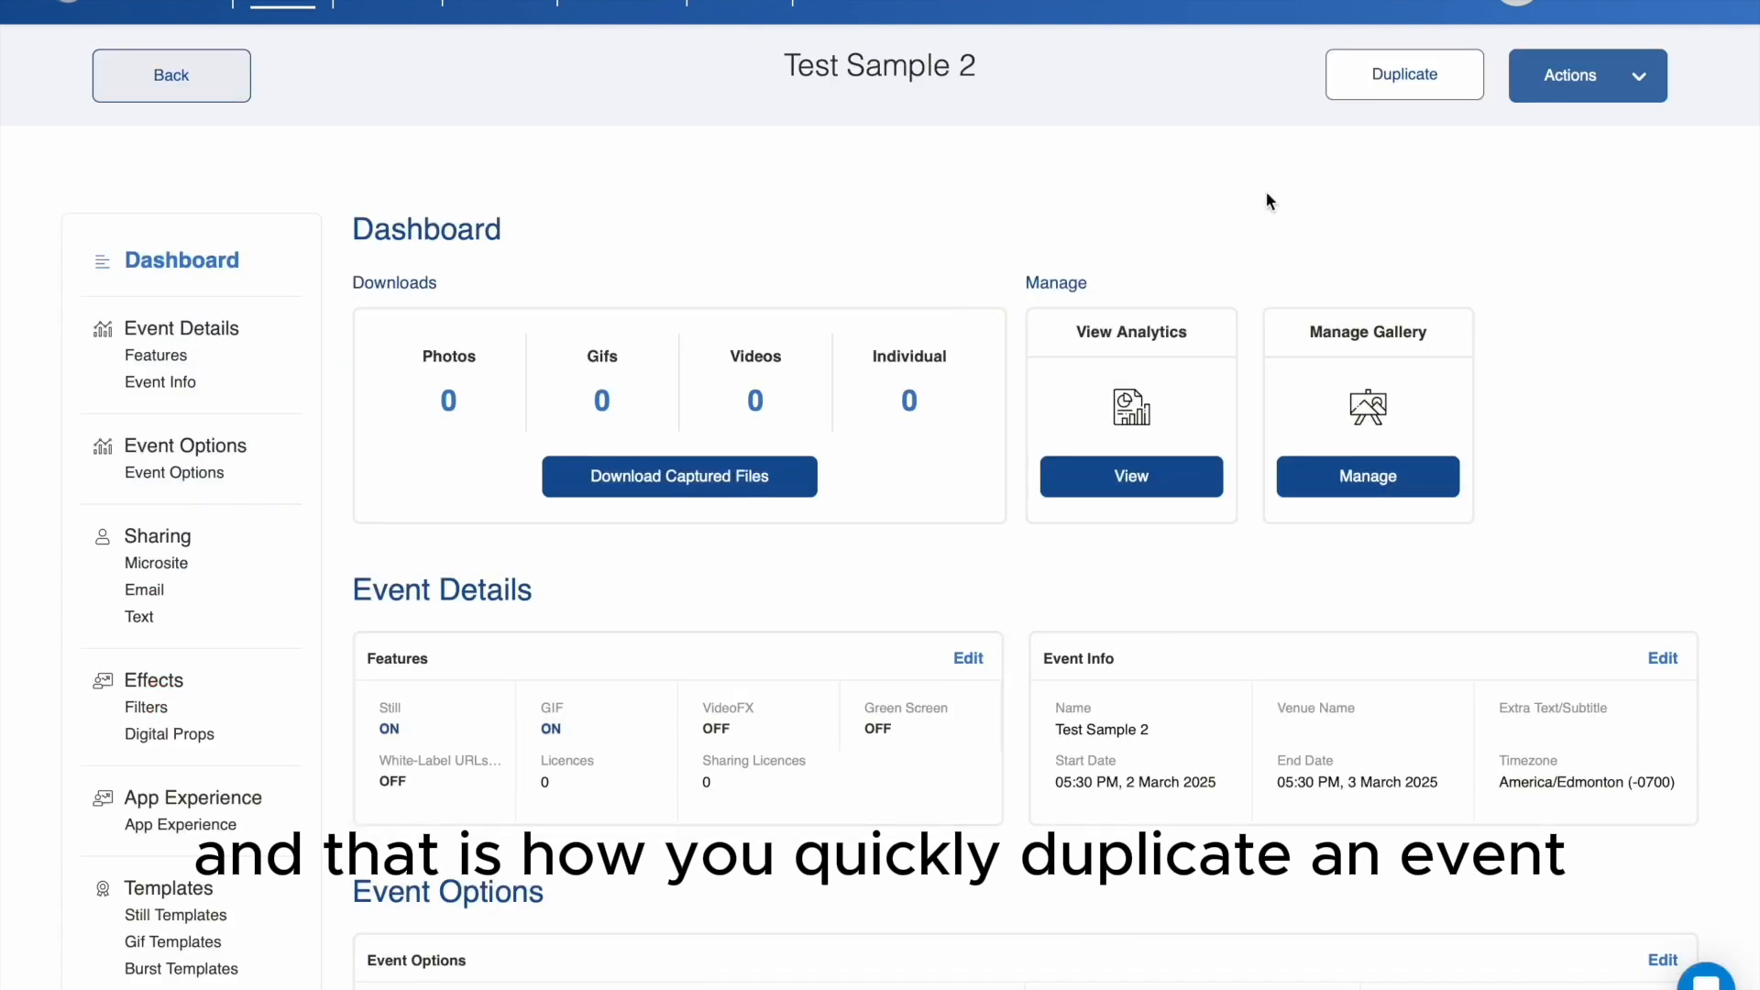
- Review the Test Sample 2 event's details, options, sharing, effects and template sections
{"action": "scroll", "coordinate": [1014, 331], "scroll_direction": "down", "scroll_amount": 10}
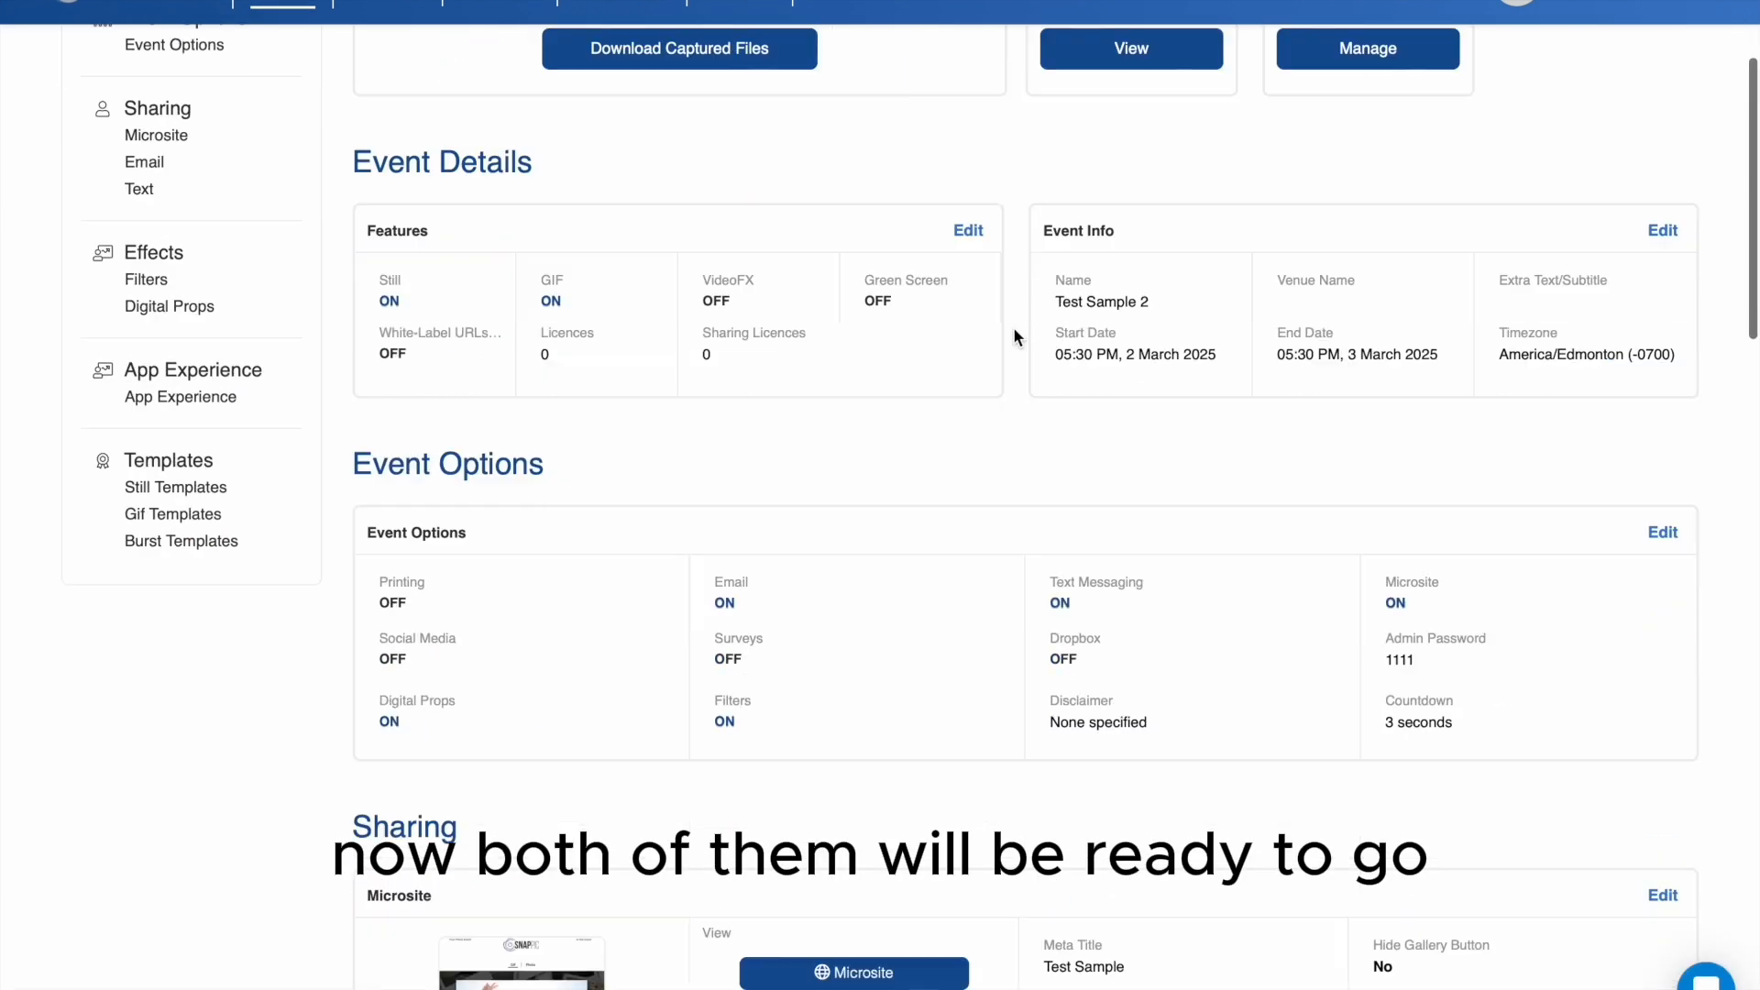
{"action": "scroll", "coordinate": [1016, 339], "scroll_direction": "down", "scroll_amount": 4}
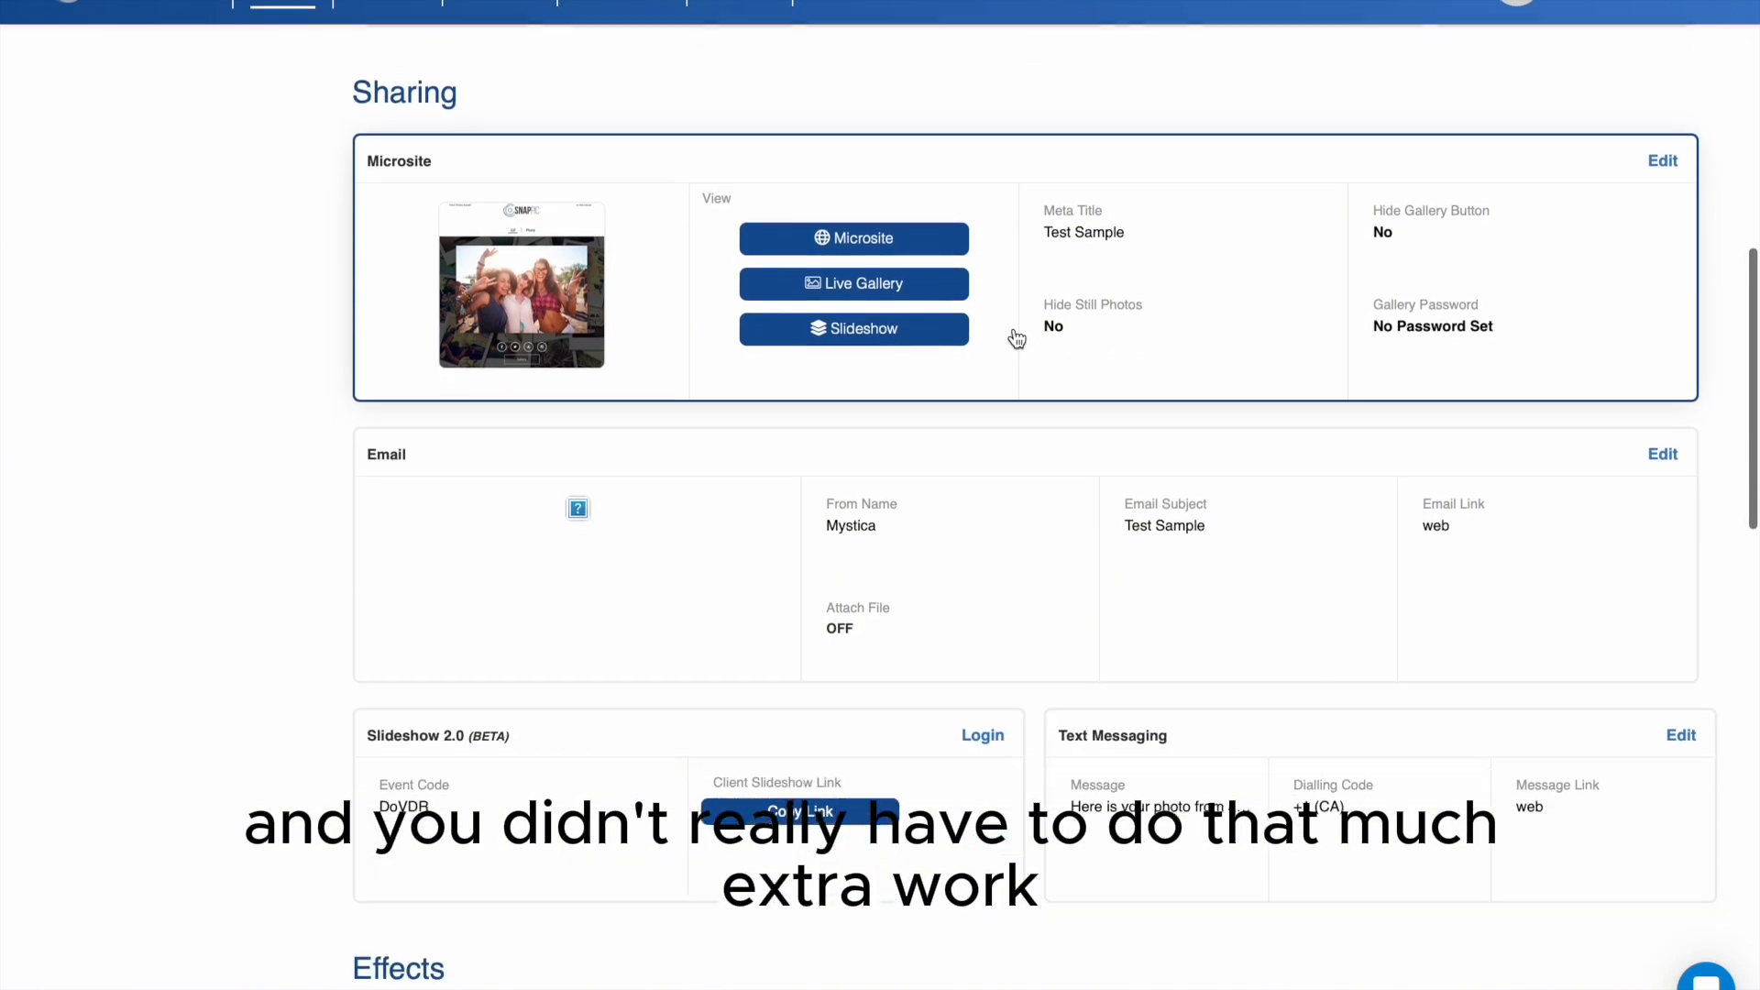
{"action": "scroll", "coordinate": [1015, 339], "scroll_direction": "down", "scroll_amount": 4}
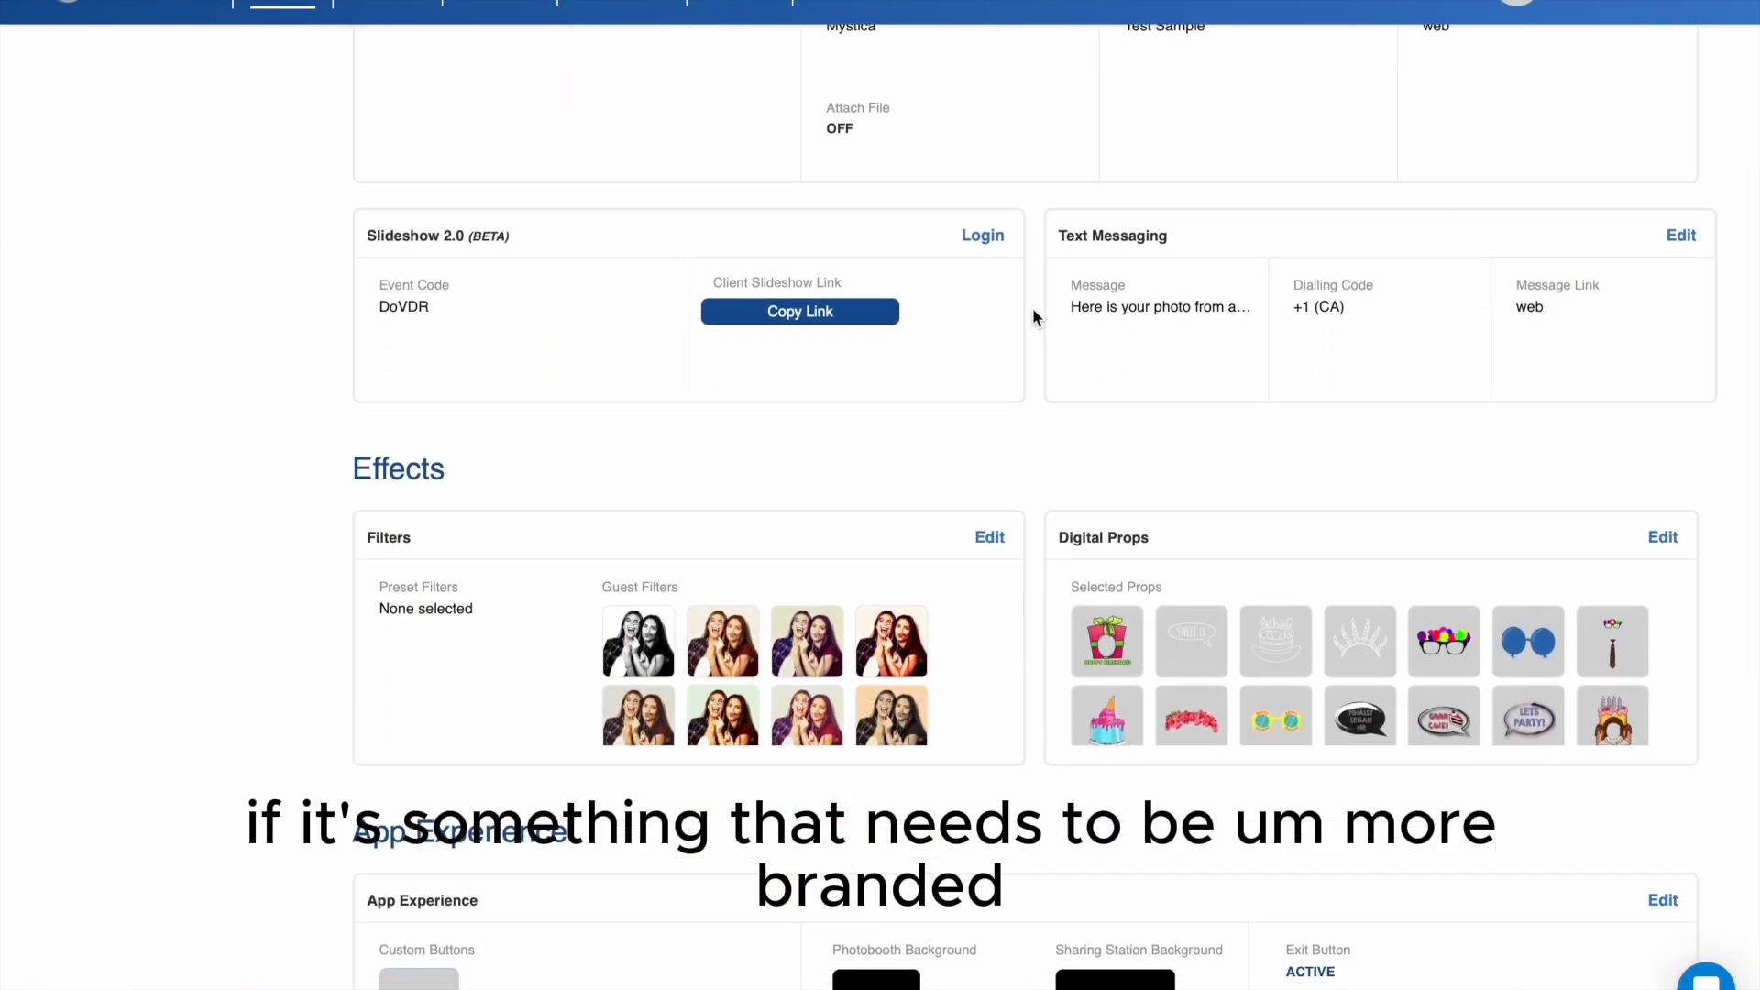
{"action": "scroll", "coordinate": [1033, 316], "scroll_direction": "down", "scroll_amount": 15}
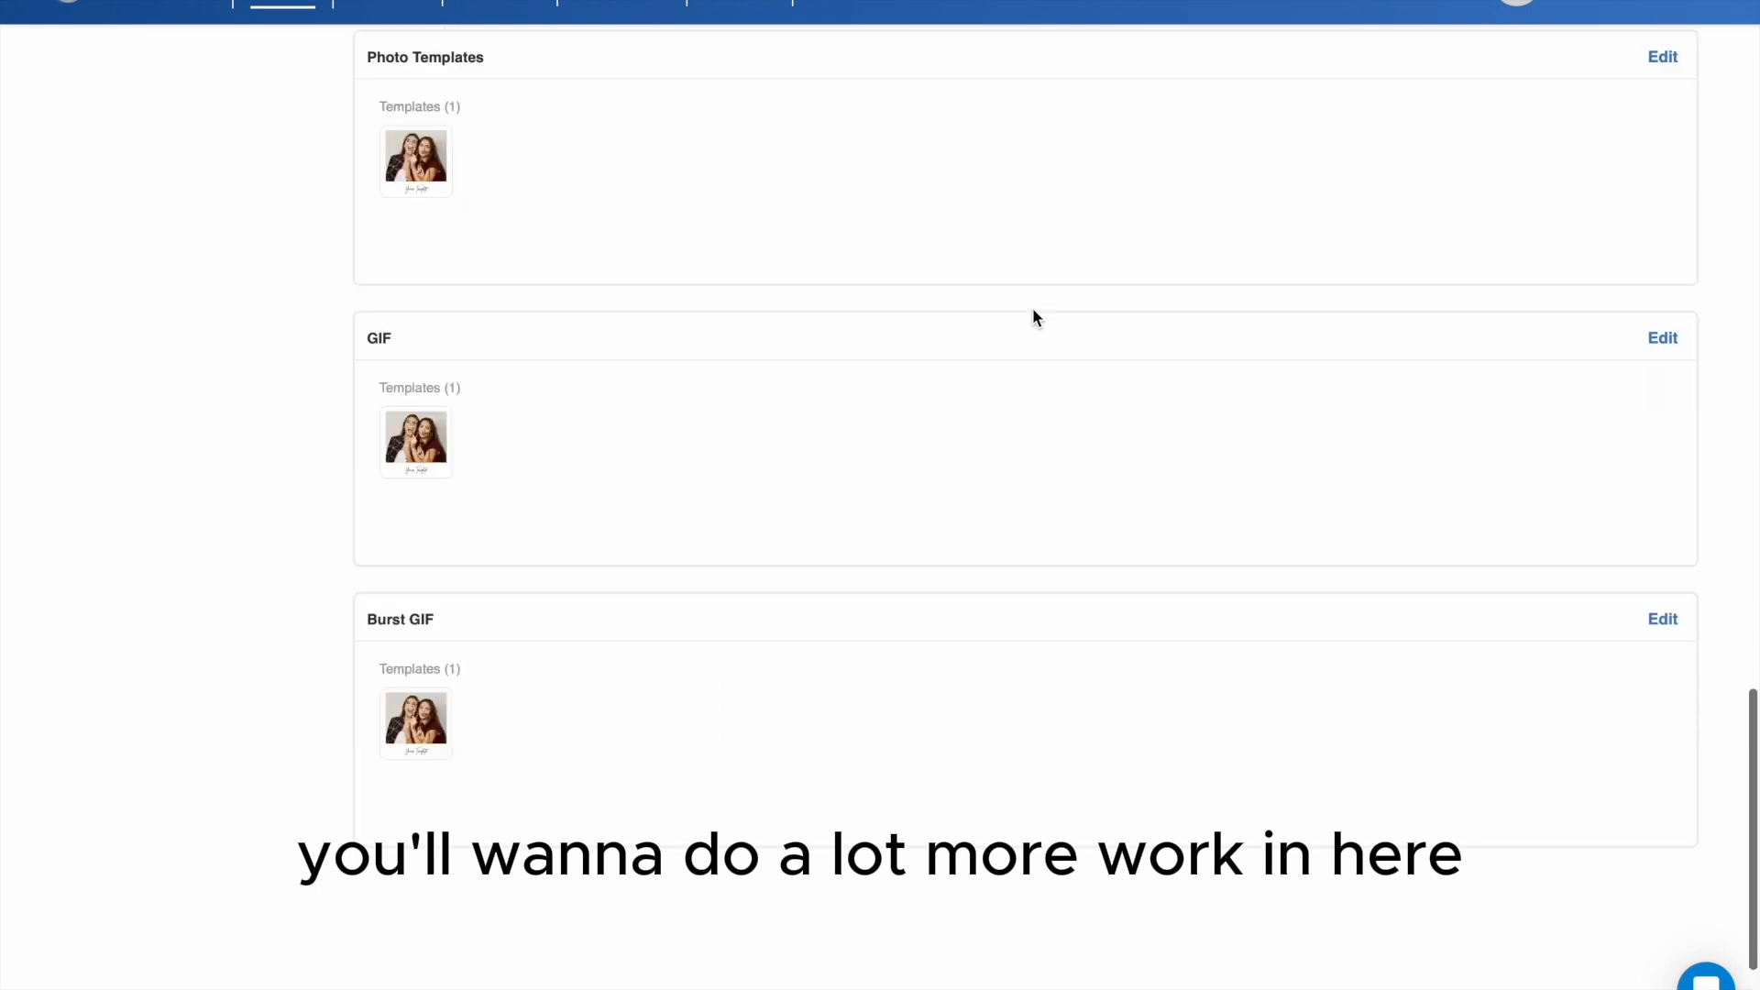
{"action": "scroll", "coordinate": [1033, 312], "scroll_direction": "up", "scroll_amount": 20}
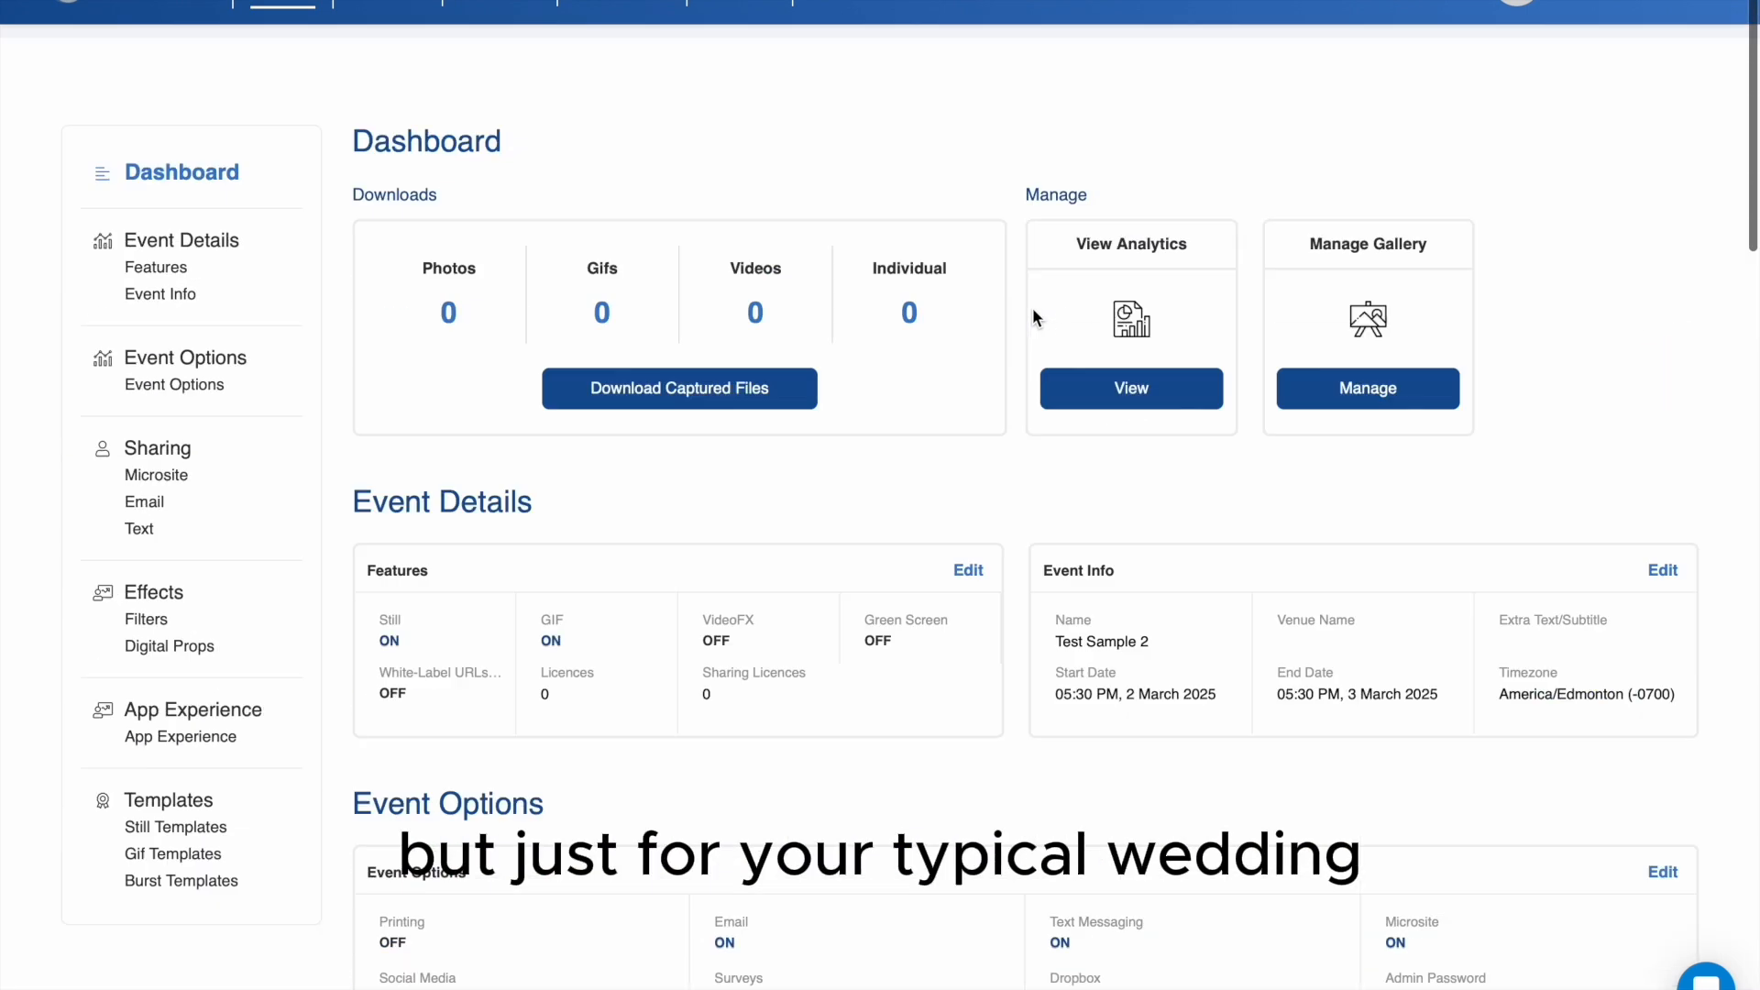
{"action": "scroll", "coordinate": [1033, 317], "scroll_direction": "up", "scroll_amount": 1}
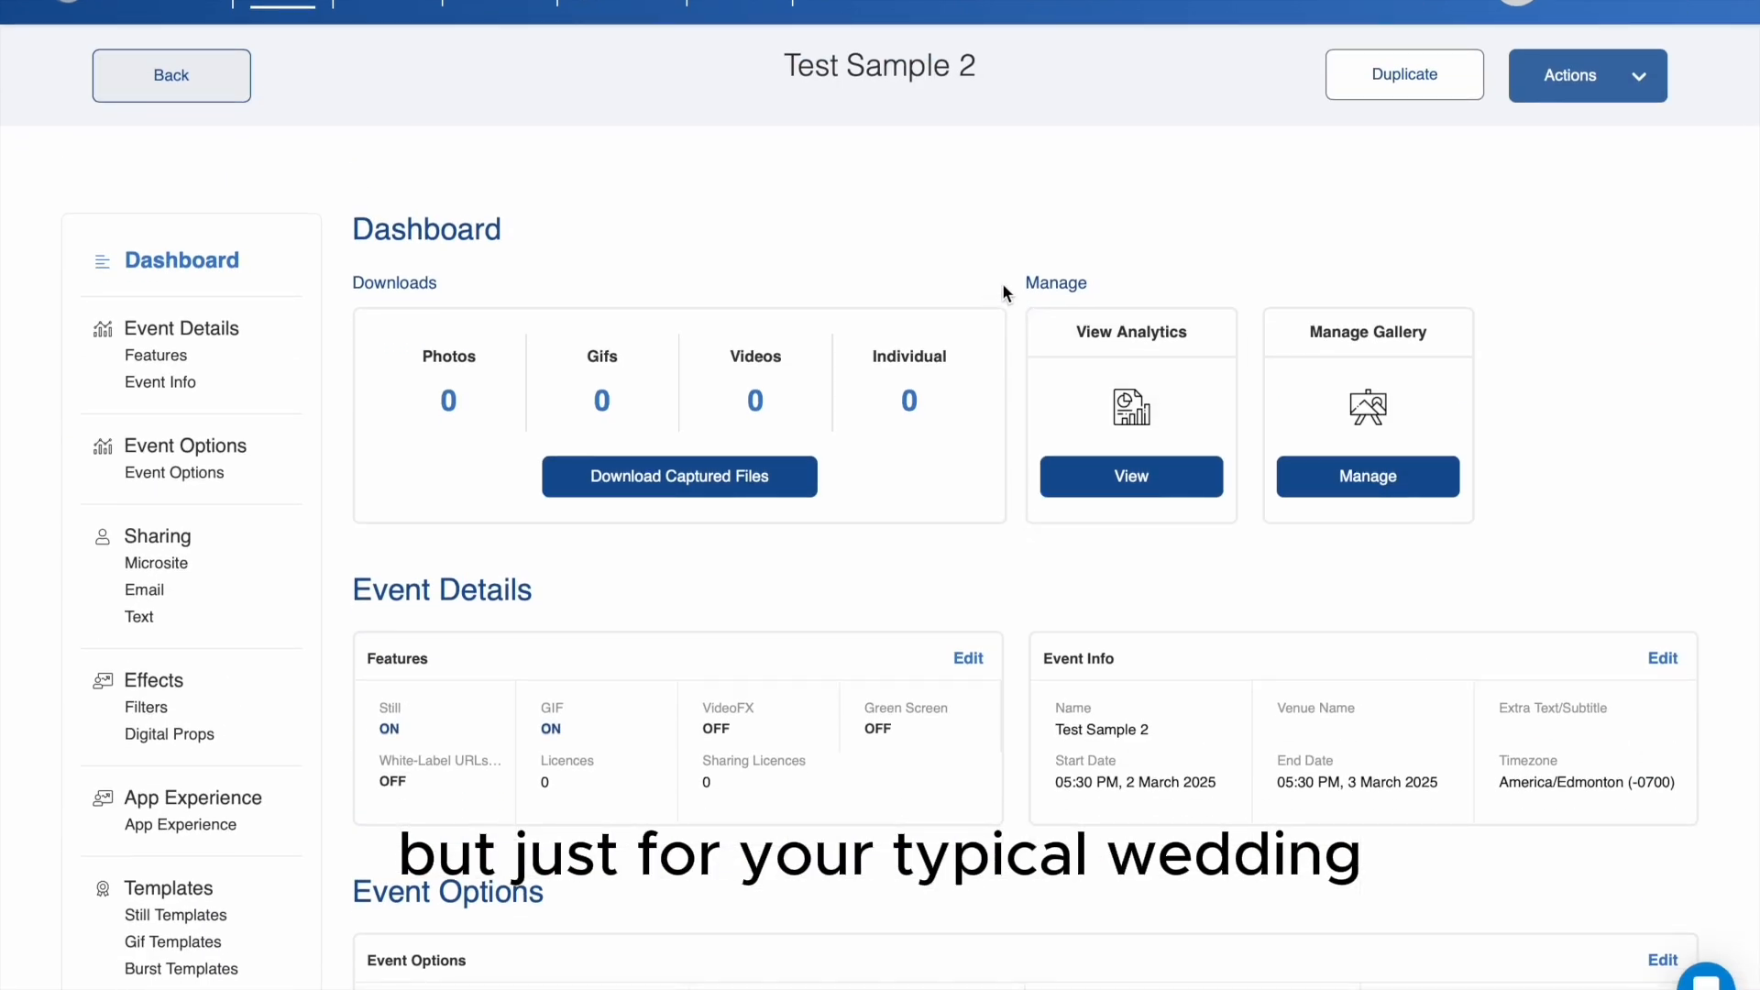
{"action": "scroll", "coordinate": [1013, 259], "scroll_direction": "down", "scroll_amount": 1}
{"action": "scroll", "coordinate": [1014, 258], "scroll_direction": "down", "scroll_amount": 3}
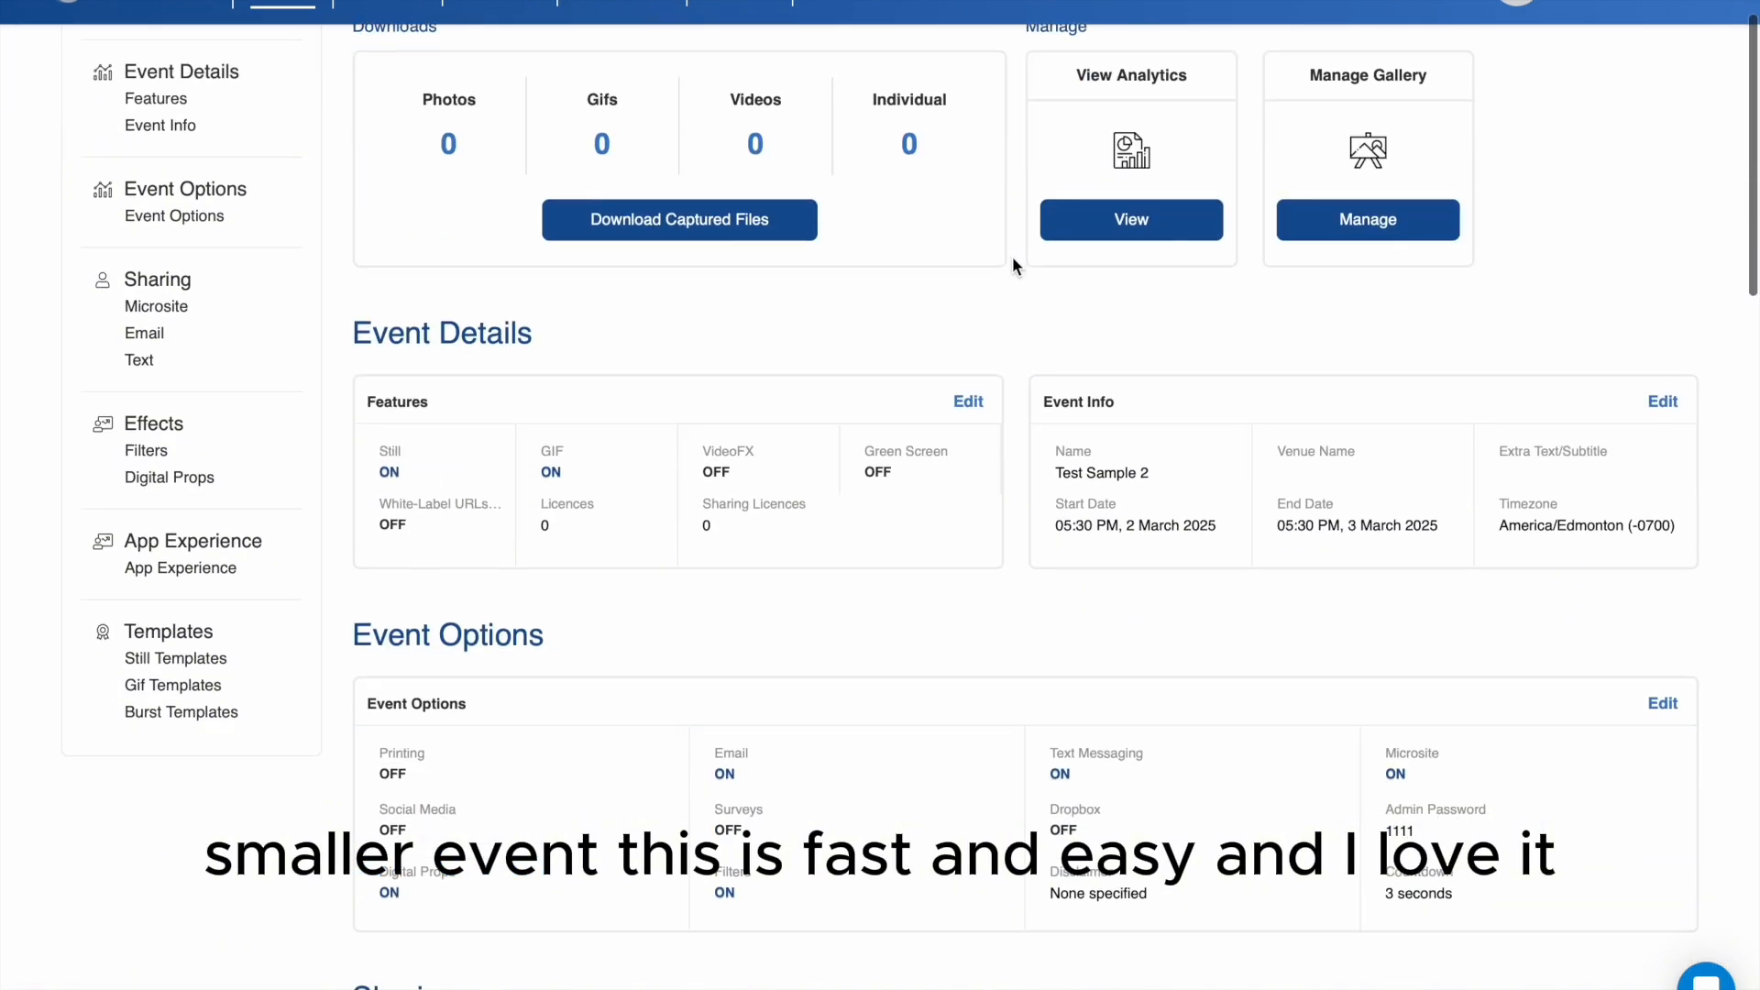
{"action": "scroll", "coordinate": [1014, 257], "scroll_direction": "down", "scroll_amount": 3}
{"action": "scroll", "coordinate": [1013, 263], "scroll_direction": "up", "scroll_amount": 6}
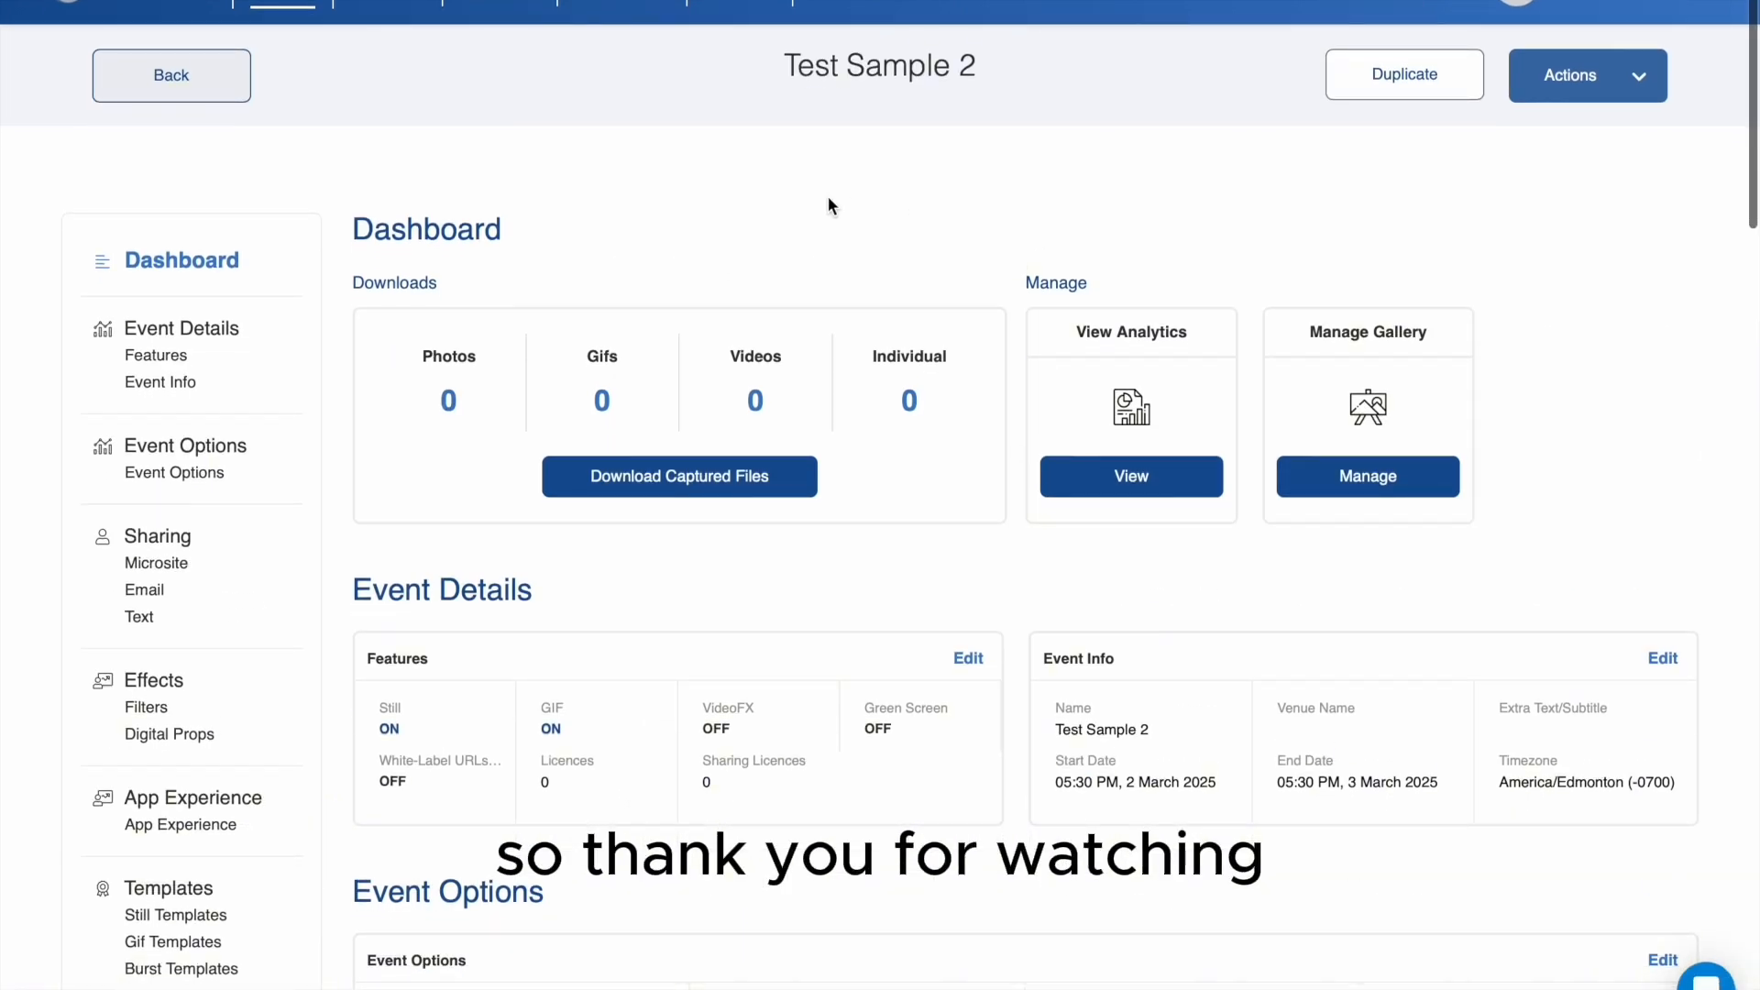
{"action": "scroll", "coordinate": [1017, 394], "scroll_direction": "down", "scroll_amount": 4}
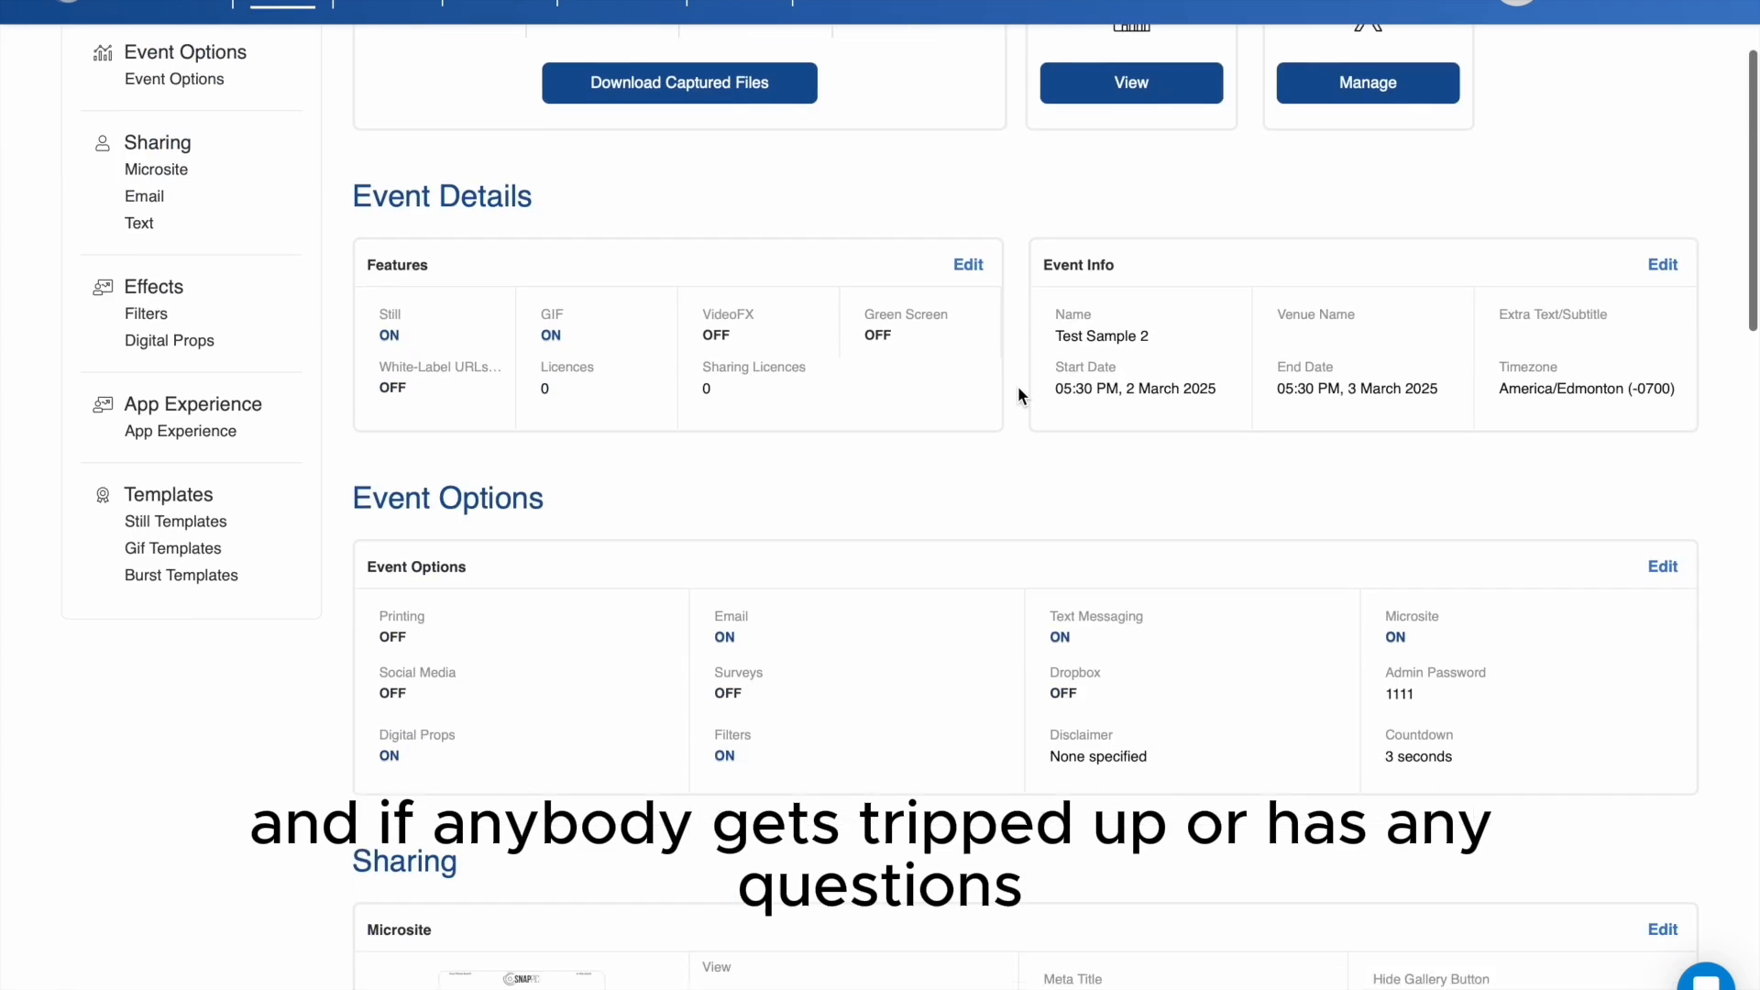
{"action": "scroll", "coordinate": [1018, 395], "scroll_direction": "down", "scroll_amount": 1}
{"action": "scroll", "coordinate": [1015, 392], "scroll_direction": "up", "scroll_amount": 5}
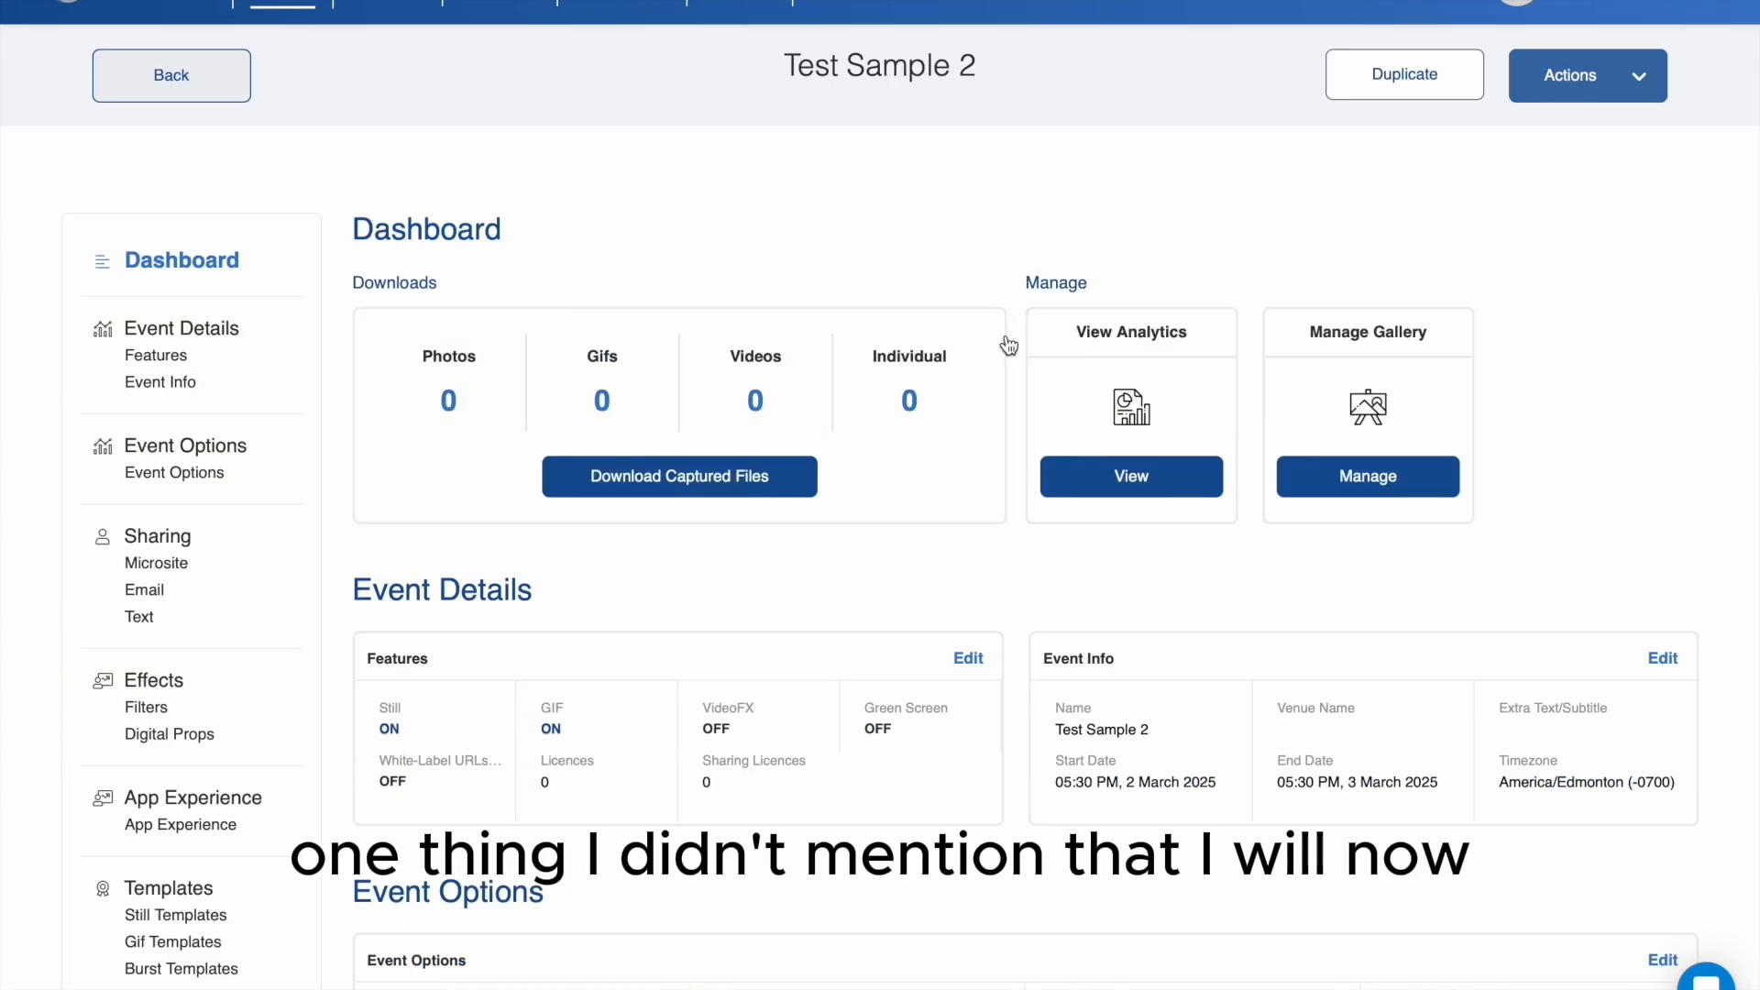
- Add the standard 2x6 Three-Photo Strip Sp... template from the template library to the event's photo templates
{"action": "scroll", "coordinate": [1016, 348], "scroll_direction": "down", "scroll_amount": 6}
{"action": "scroll", "coordinate": [1017, 358], "scroll_direction": "down", "scroll_amount": 3}
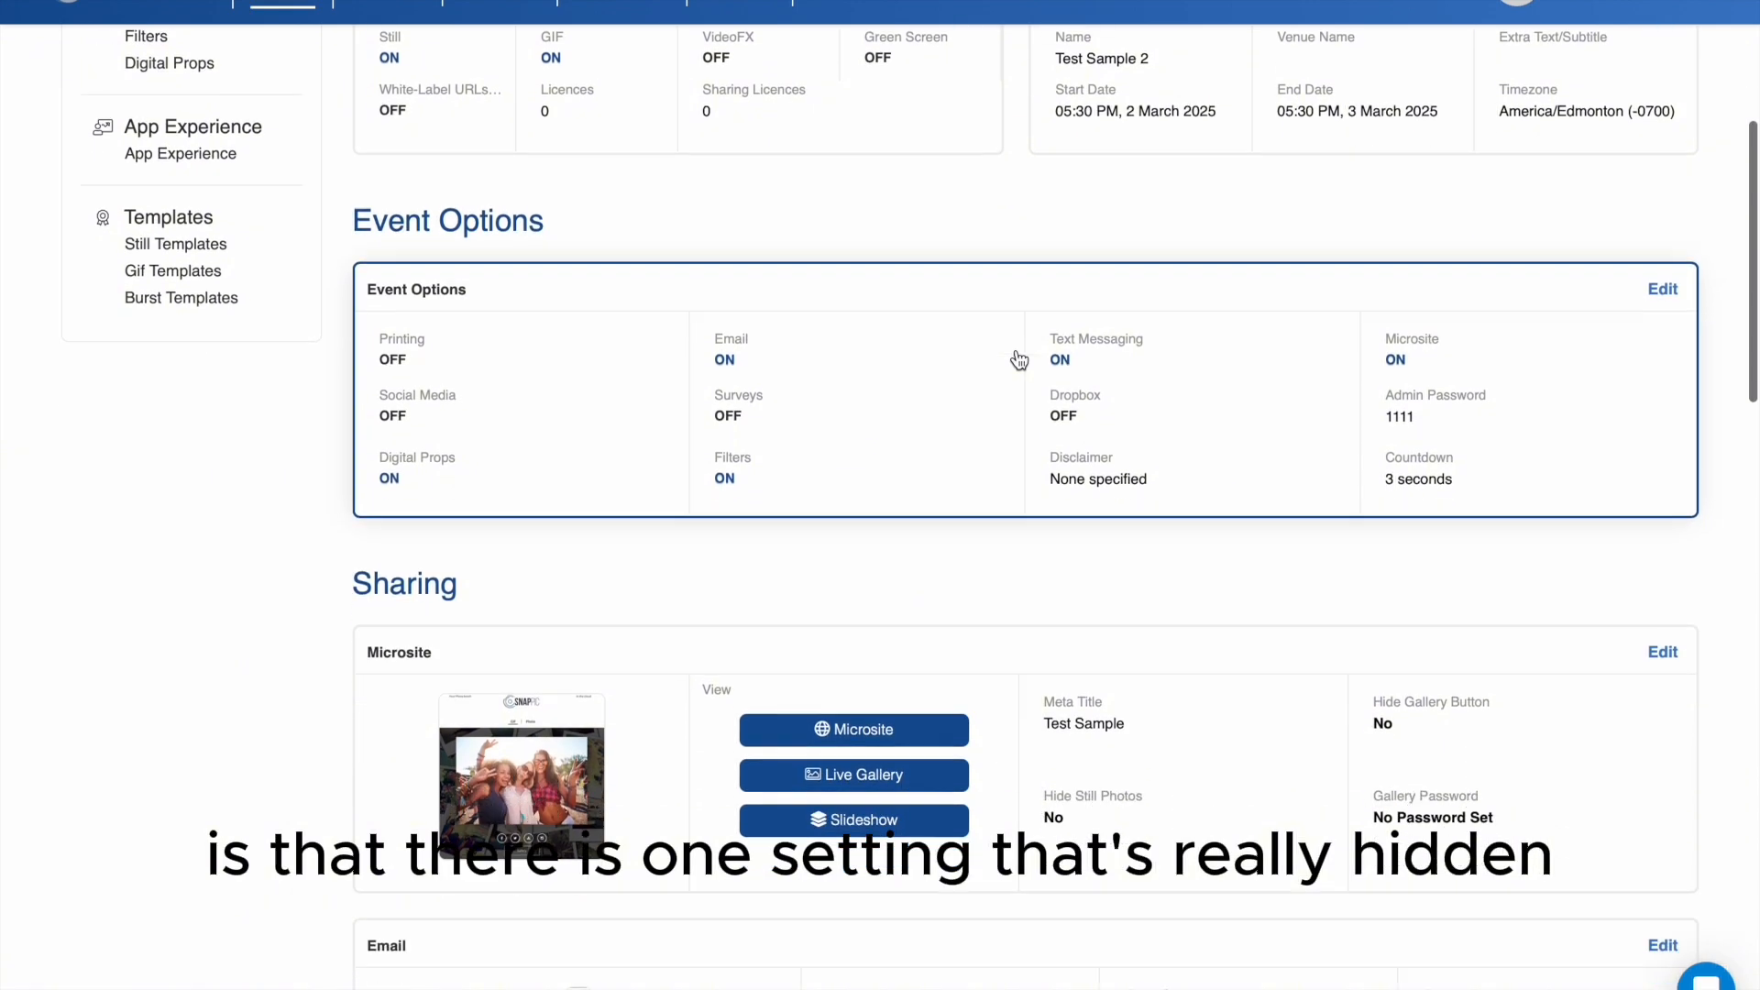
{"action": "scroll", "coordinate": [1018, 359], "scroll_direction": "down", "scroll_amount": 20}
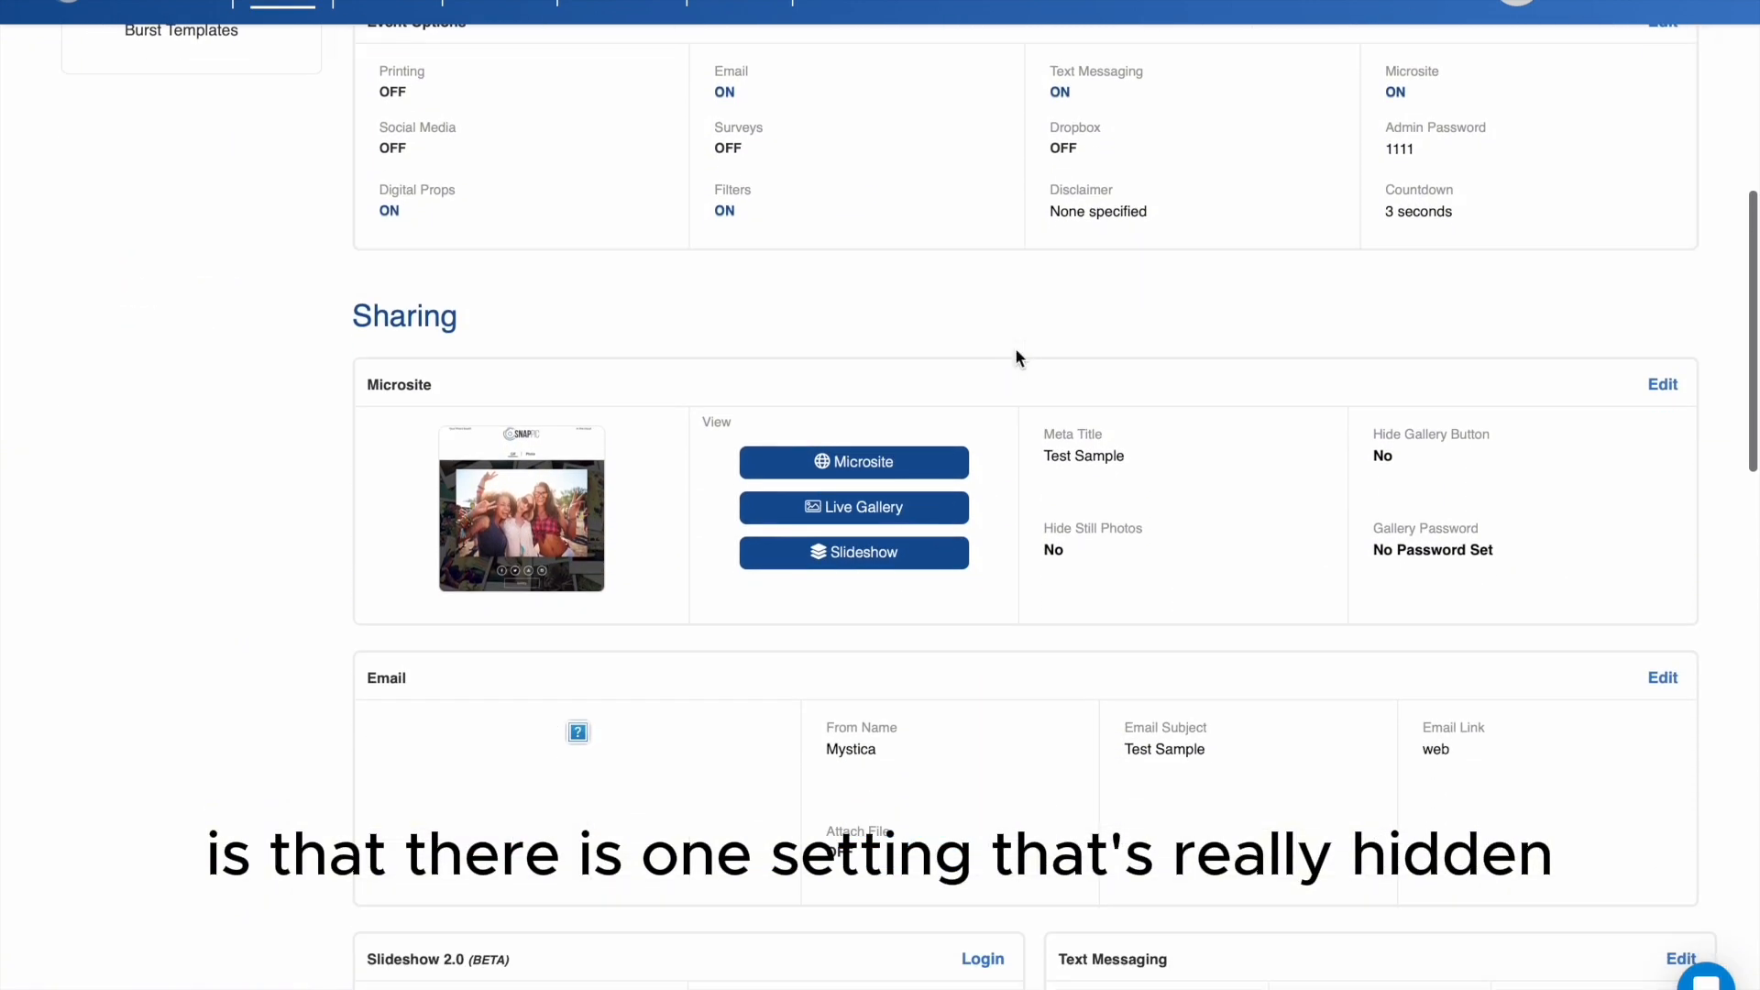
{"action": "scroll", "coordinate": [1015, 357], "scroll_direction": "up", "scroll_amount": 2}
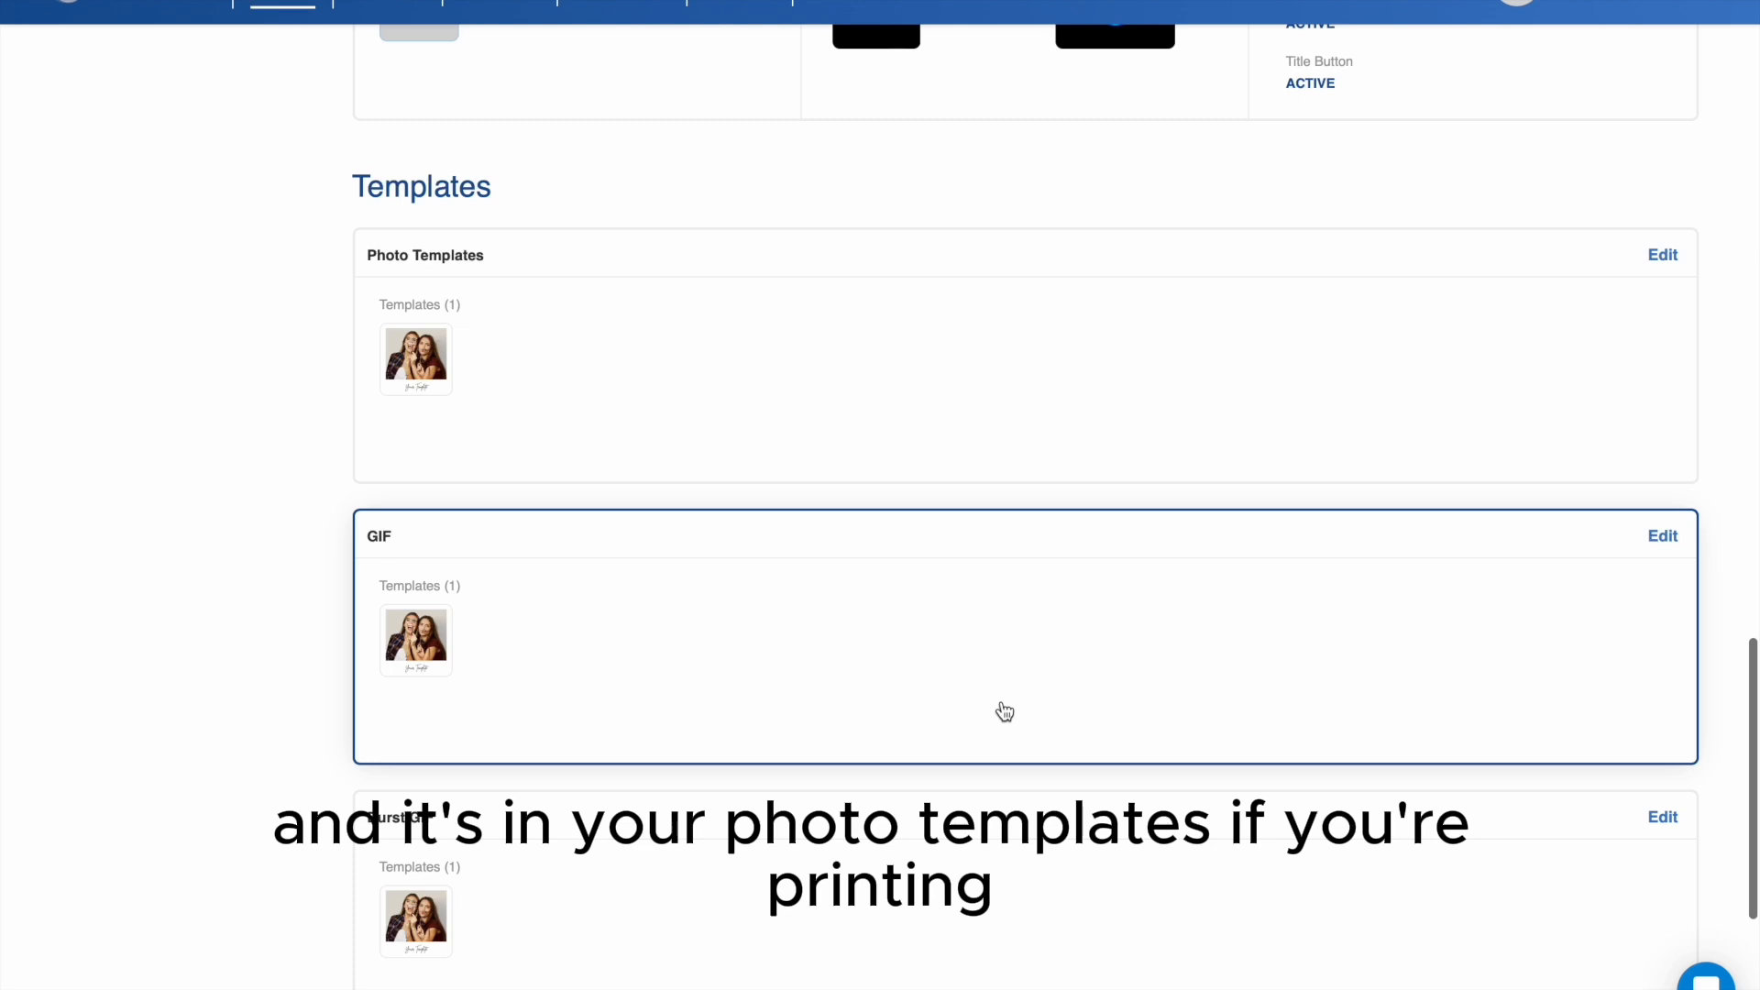
{"action": "scroll", "coordinate": [1403, 350], "scroll_direction": "up", "scroll_amount": 2}
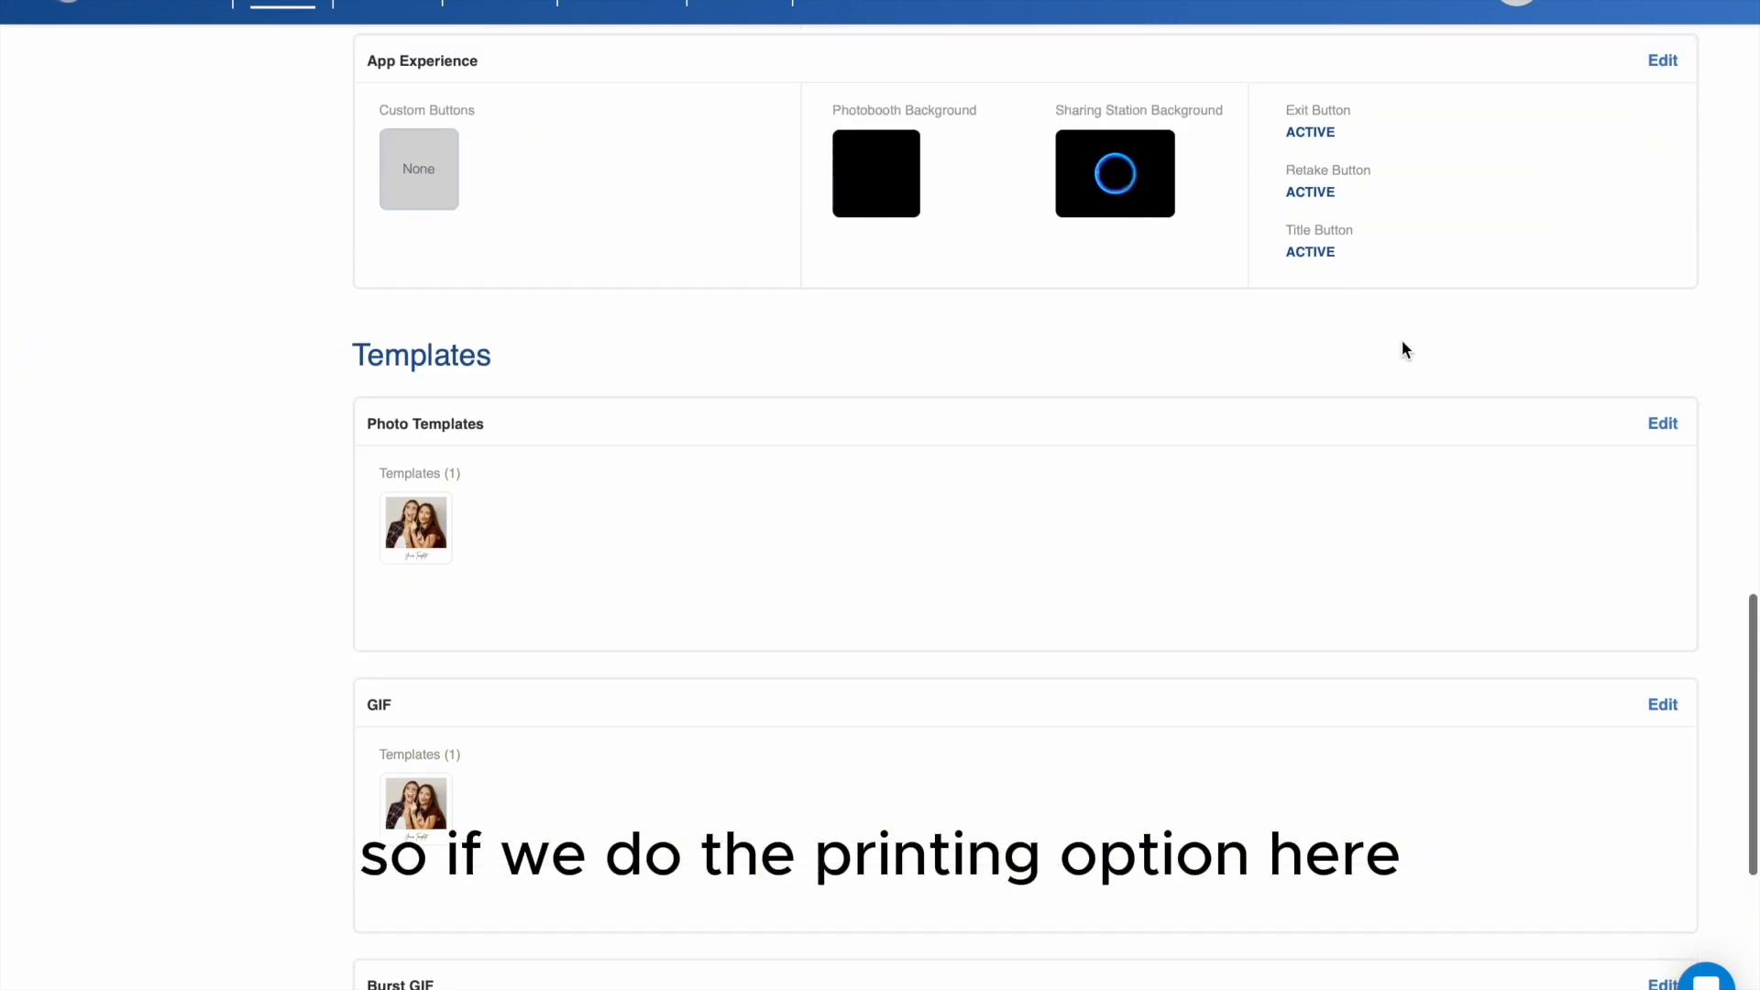
{"action": "scroll", "coordinate": [1403, 349], "scroll_direction": "up", "scroll_amount": 15}
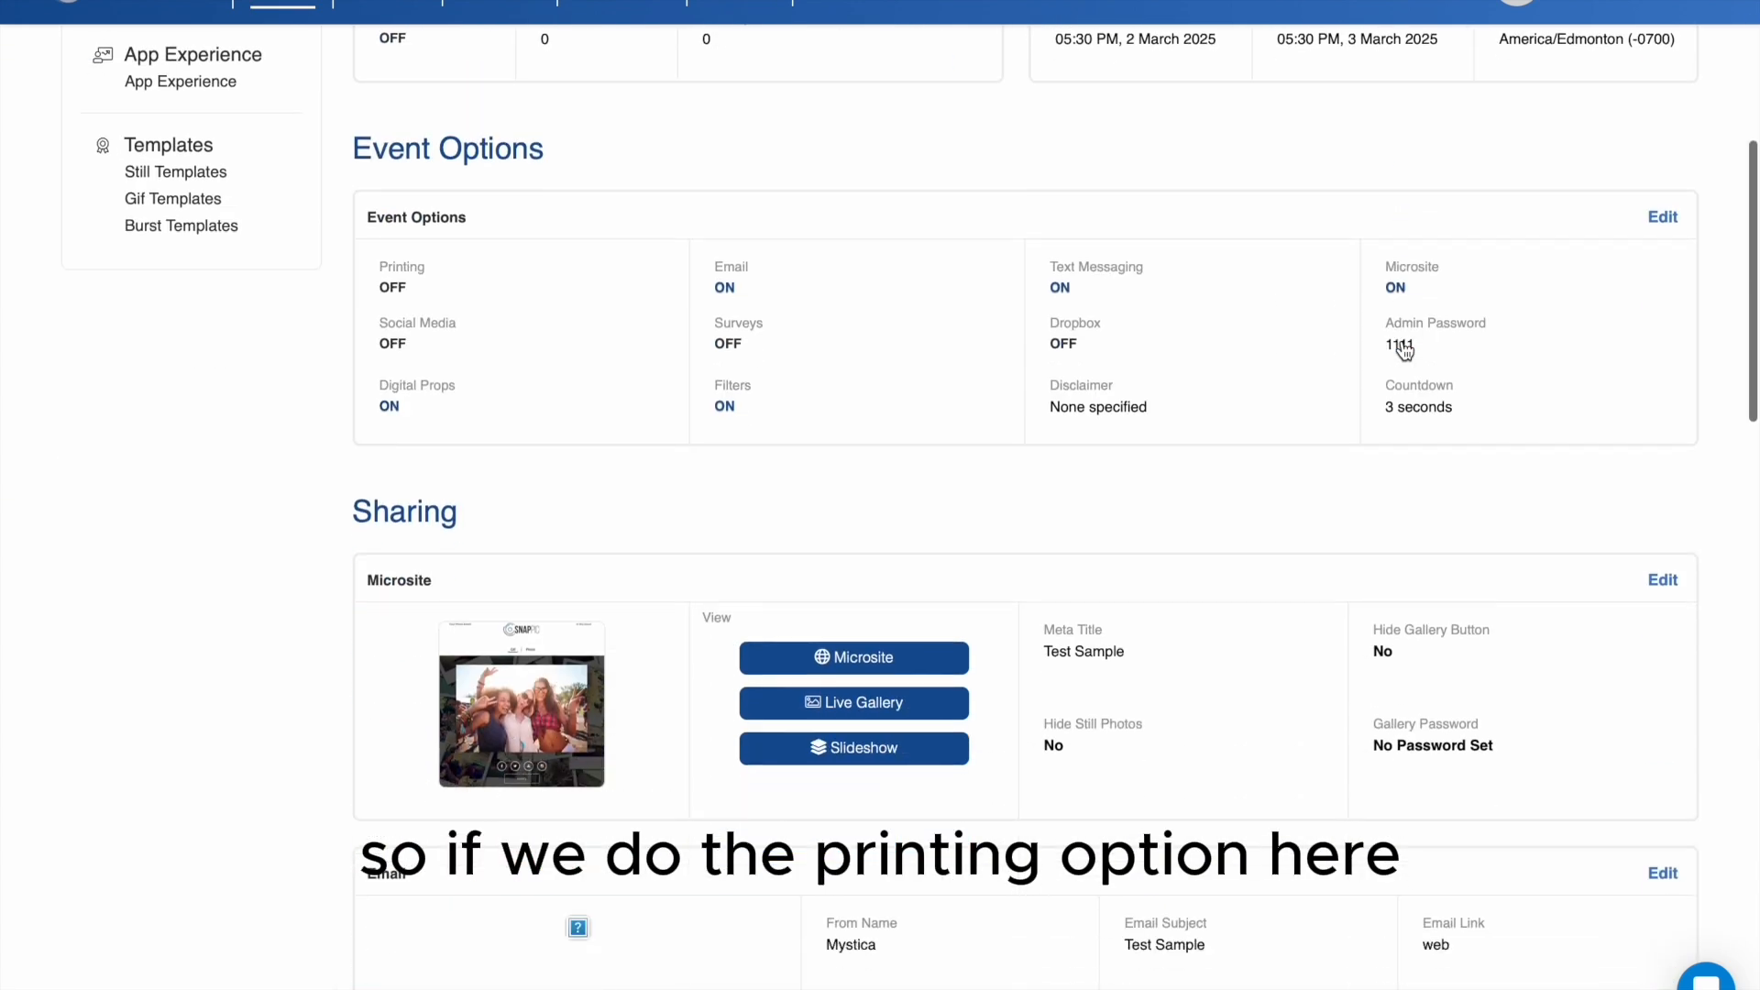
{"action": "scroll", "coordinate": [1403, 349], "scroll_direction": "down", "scroll_amount": 15}
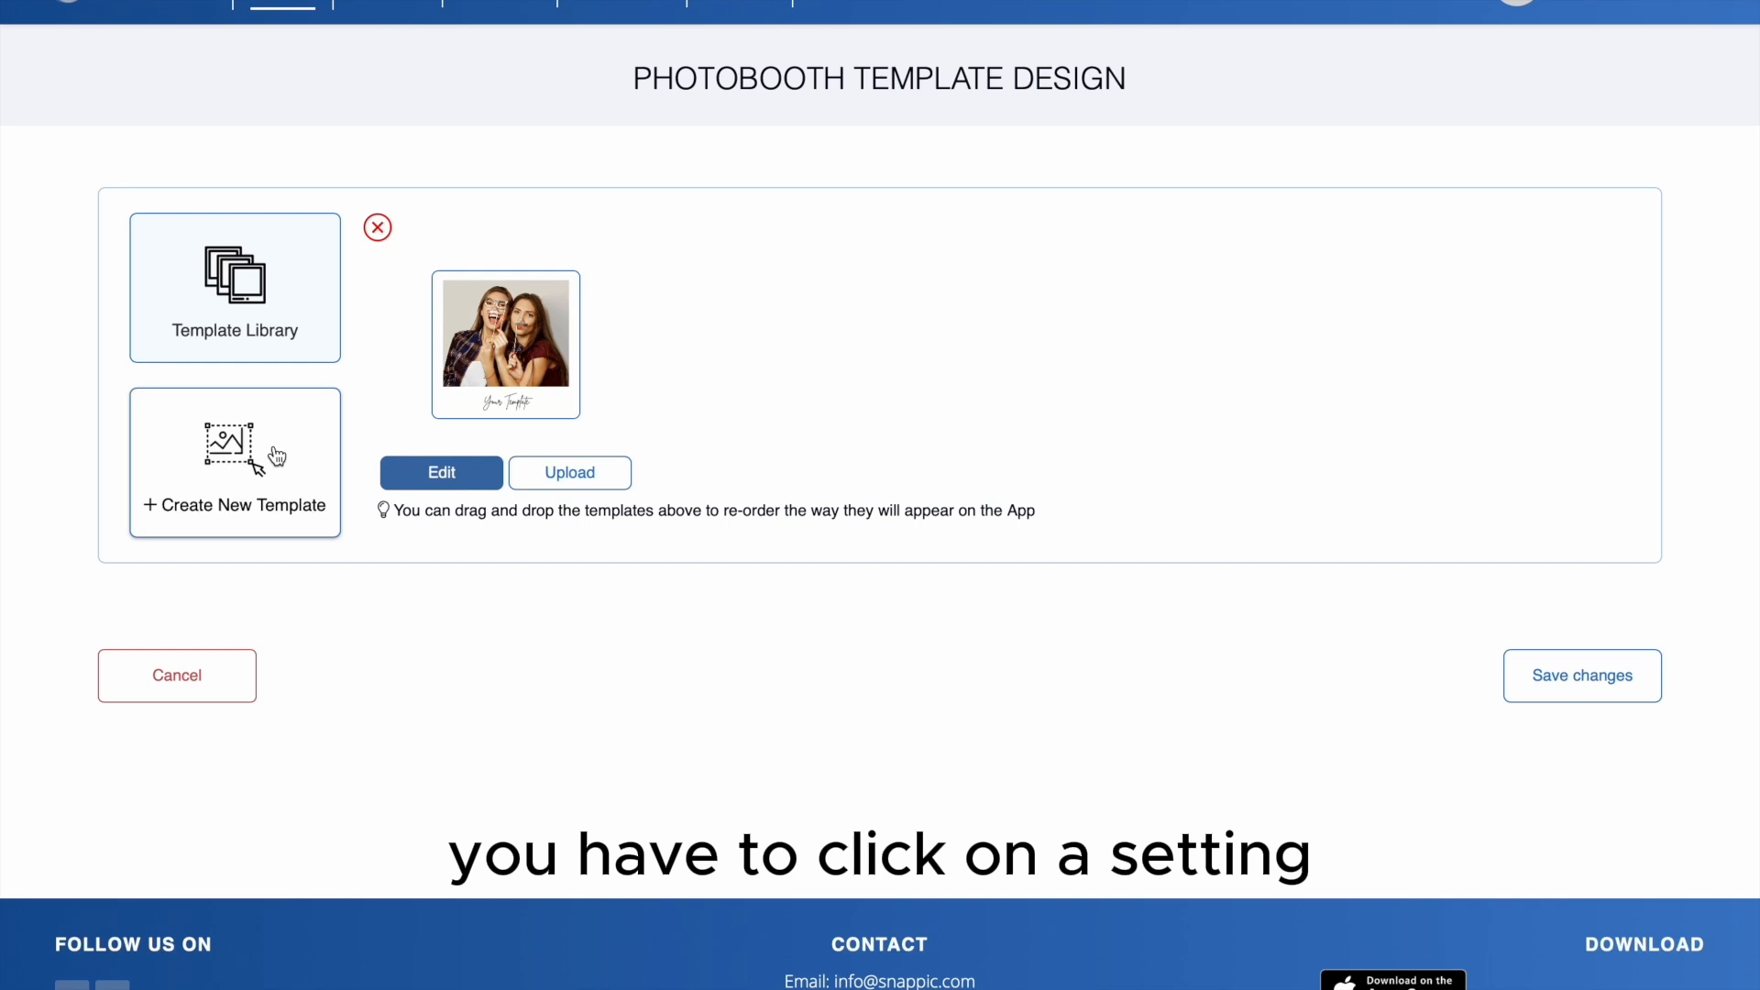
{"action": "left_click", "coordinate": [261, 343]}
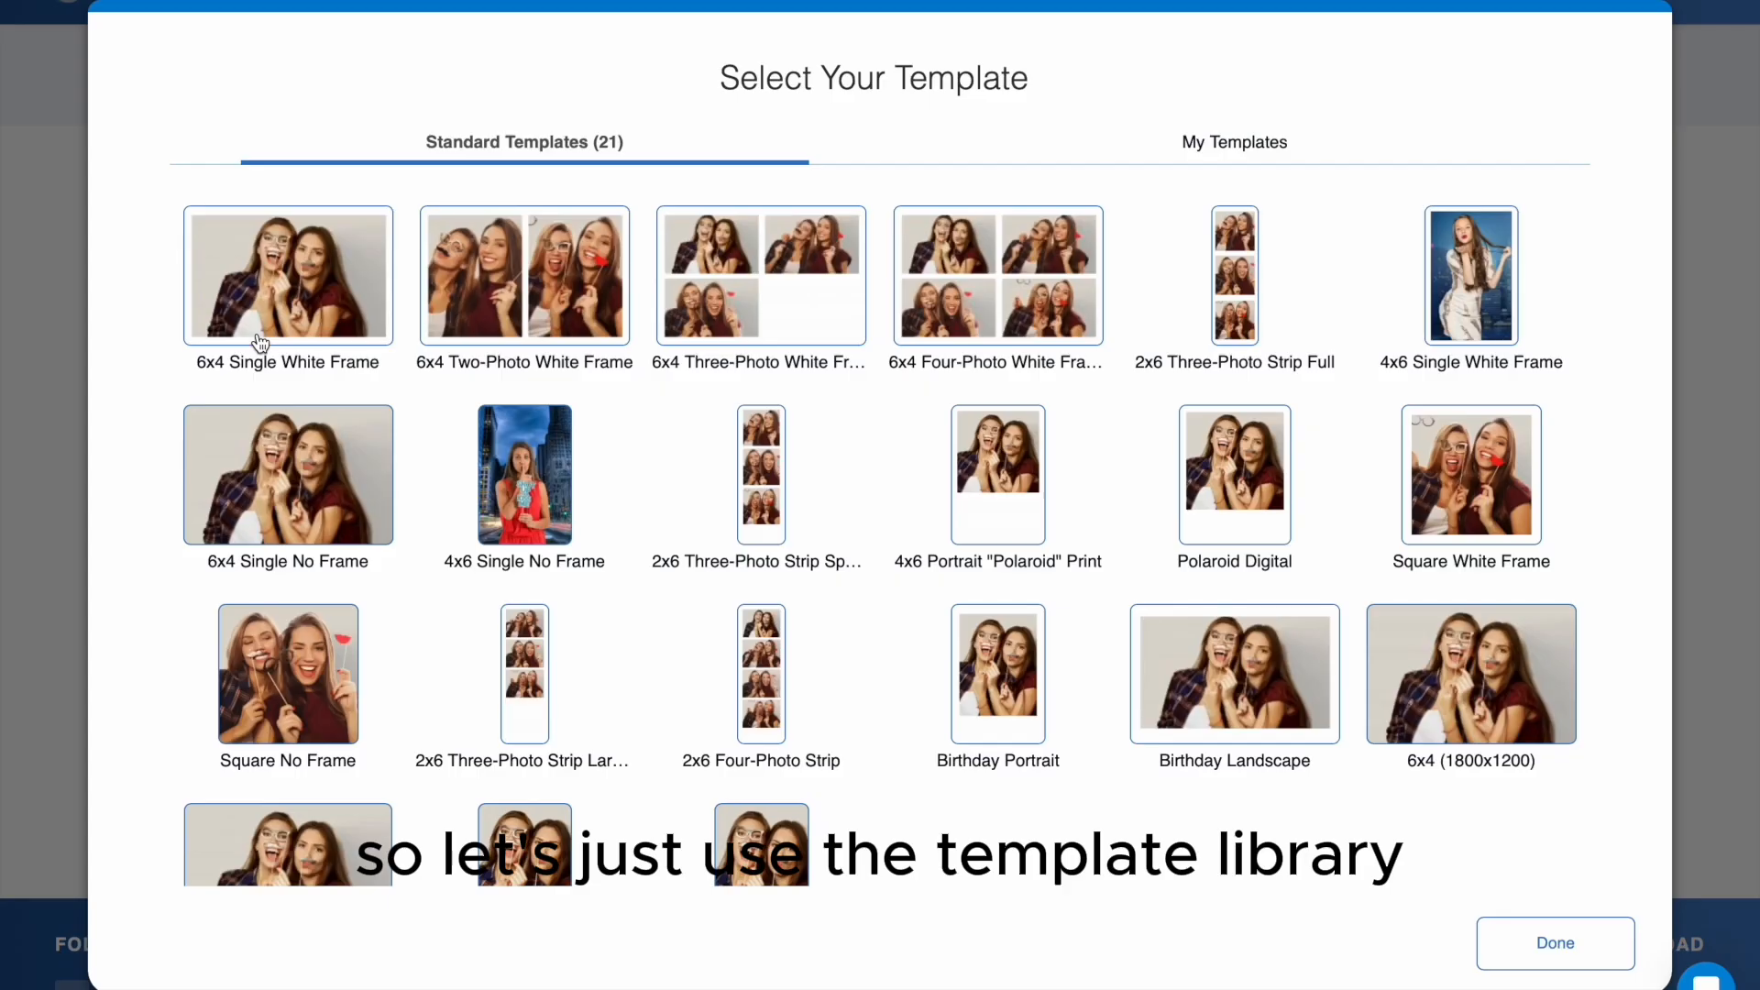
{"action": "left_click", "coordinate": [773, 495]}
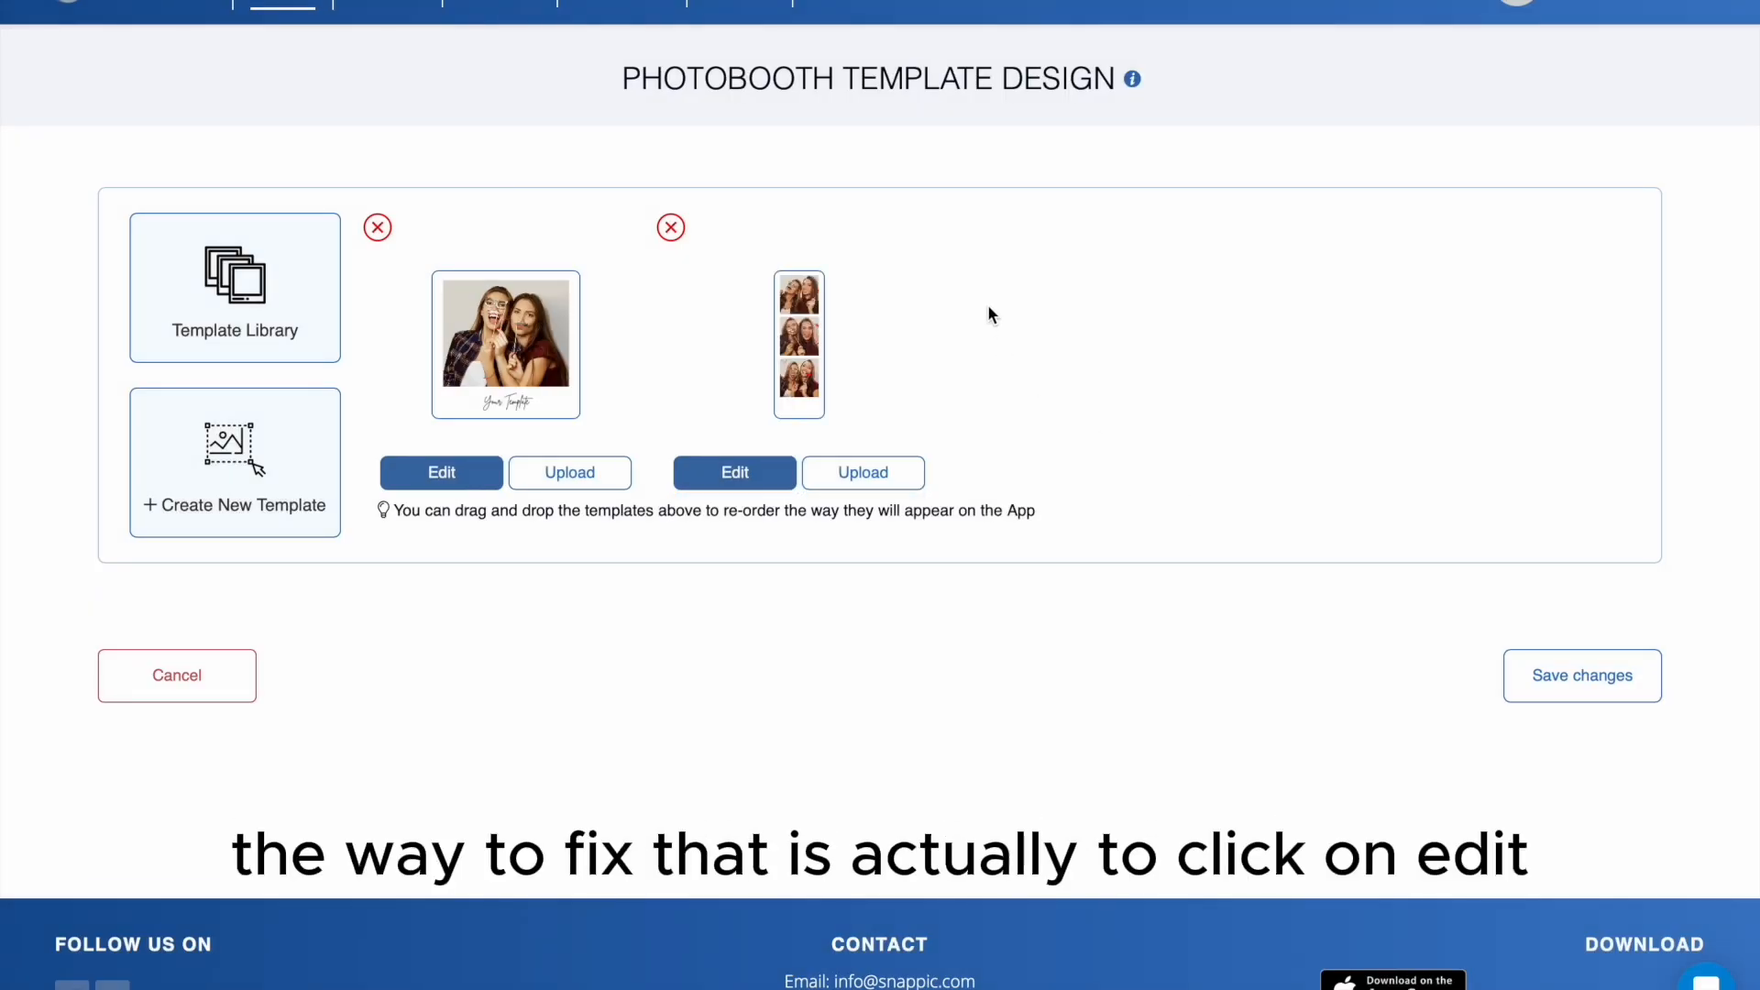
- Open the three-photo strip template in the editor, look through its stickers and layers, and set the countdown interval to 3
{"action": "left_click", "coordinate": [739, 477]}
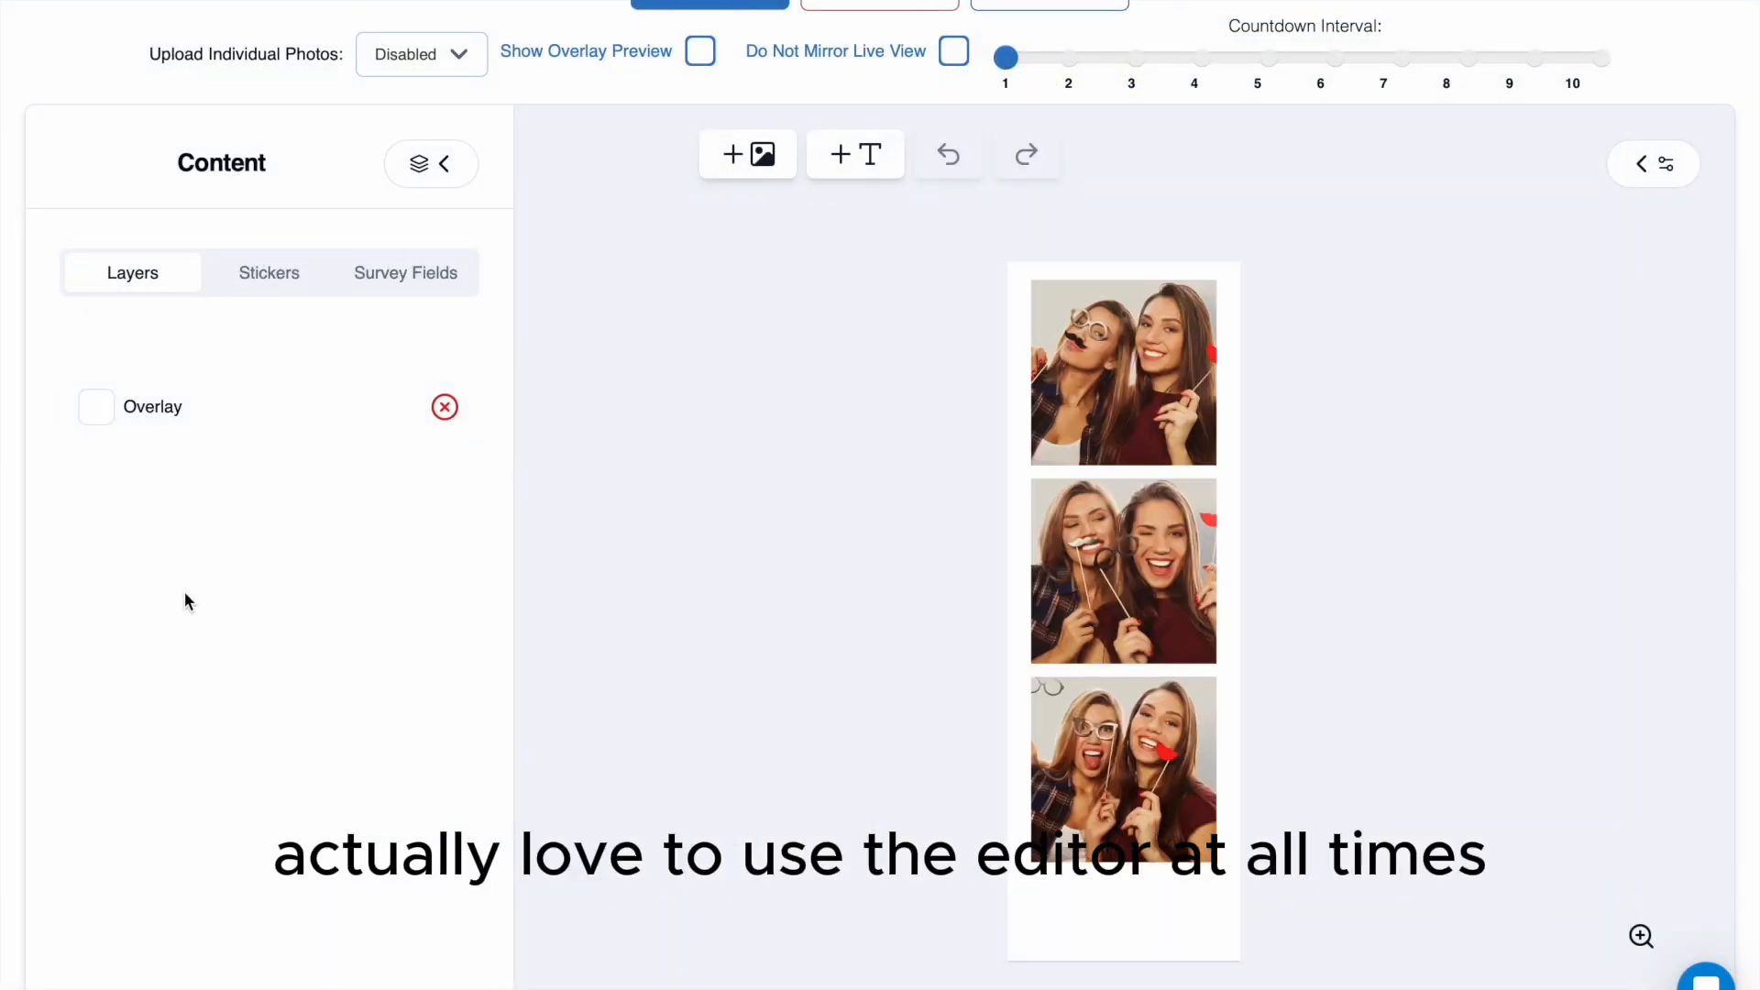
{"action": "left_click", "coordinate": [266, 268]}
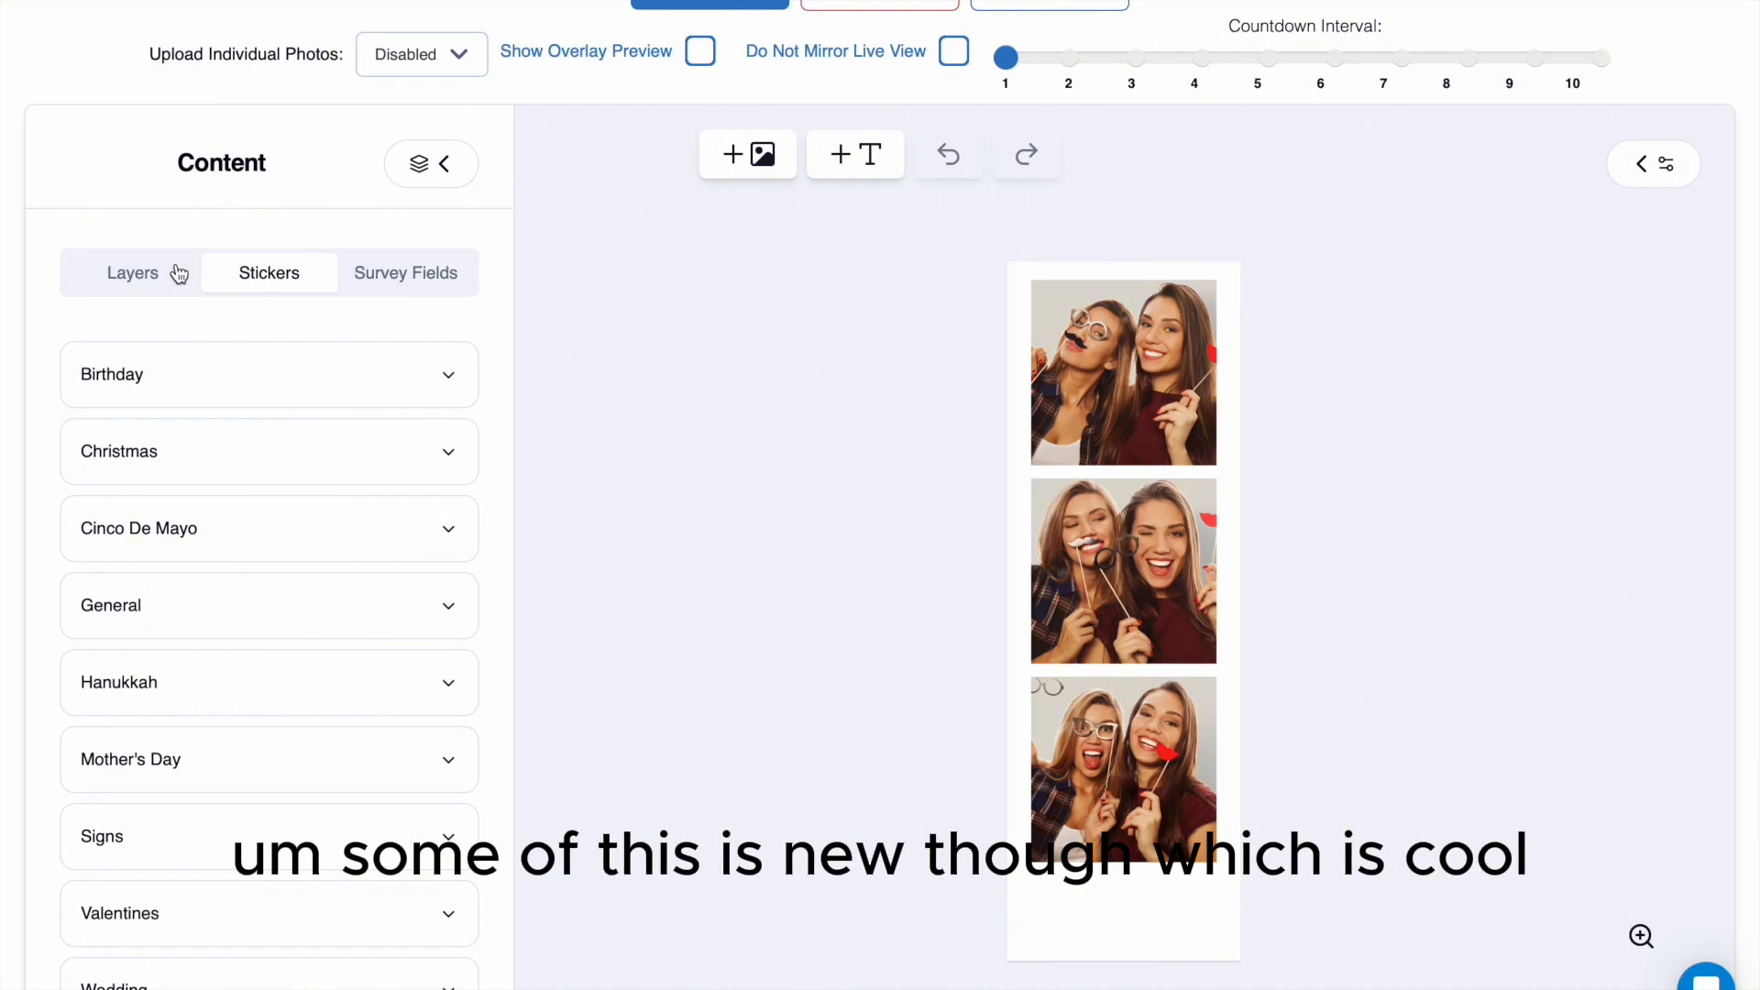
{"action": "left_click", "coordinate": [179, 275]}
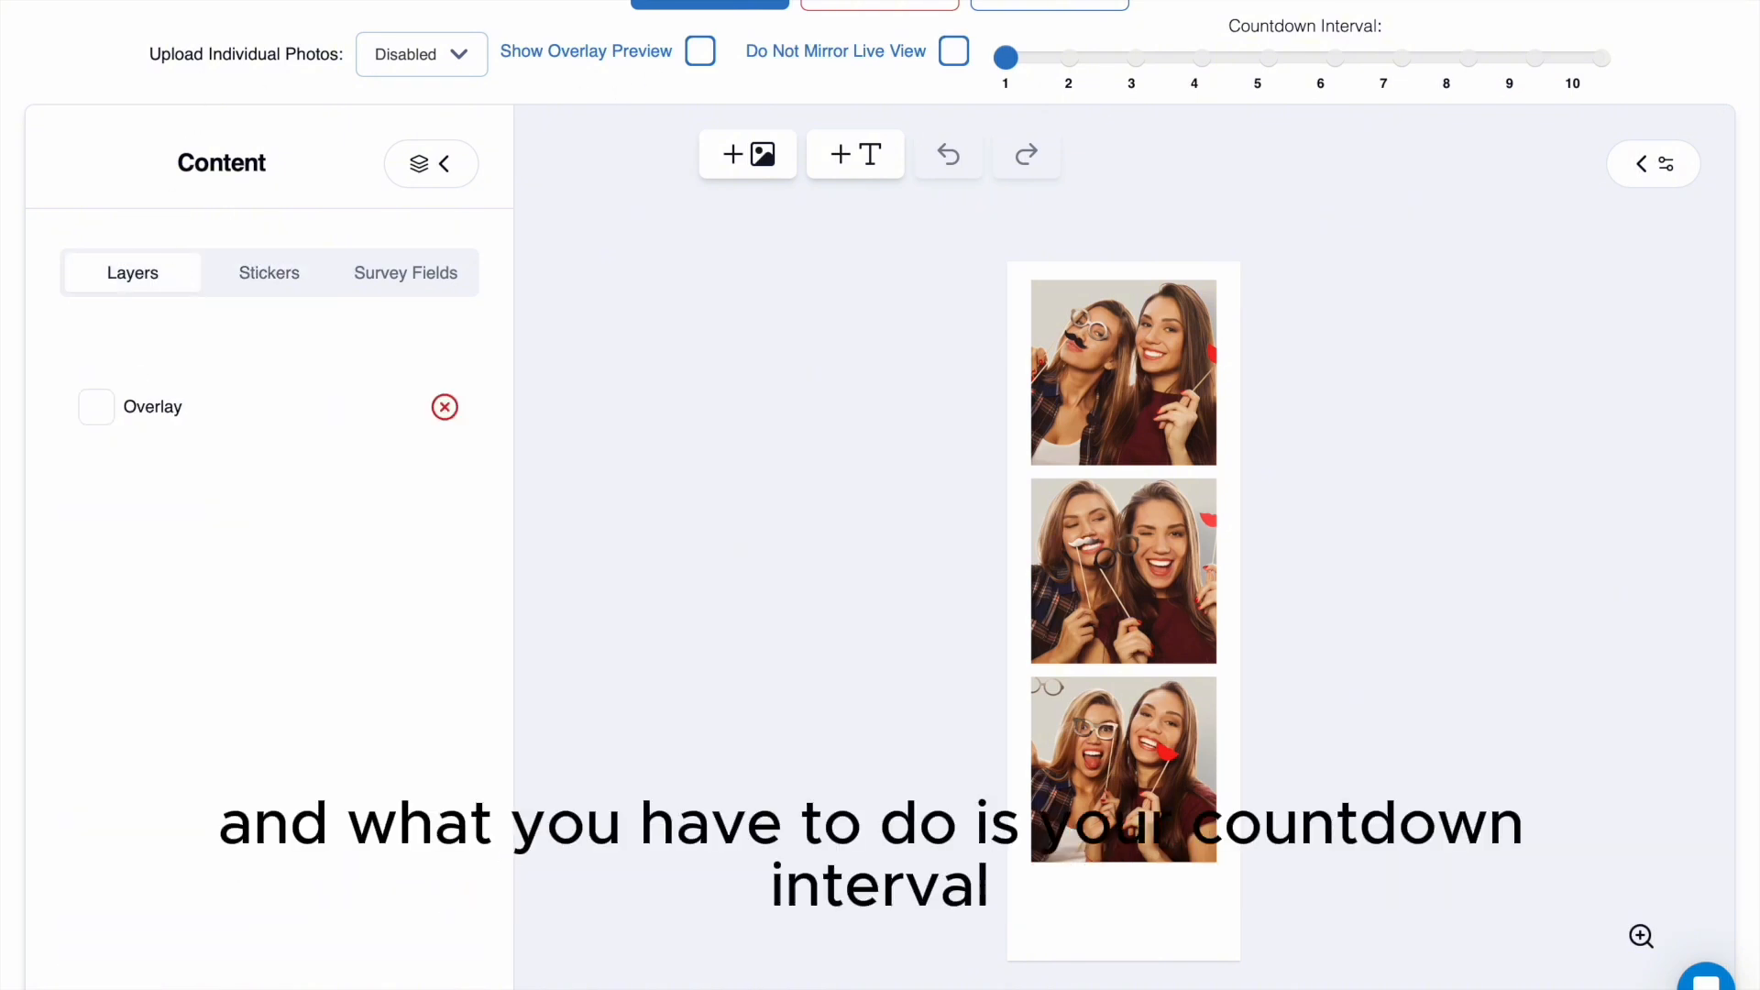
{"action": "left_click", "coordinate": [1137, 64]}
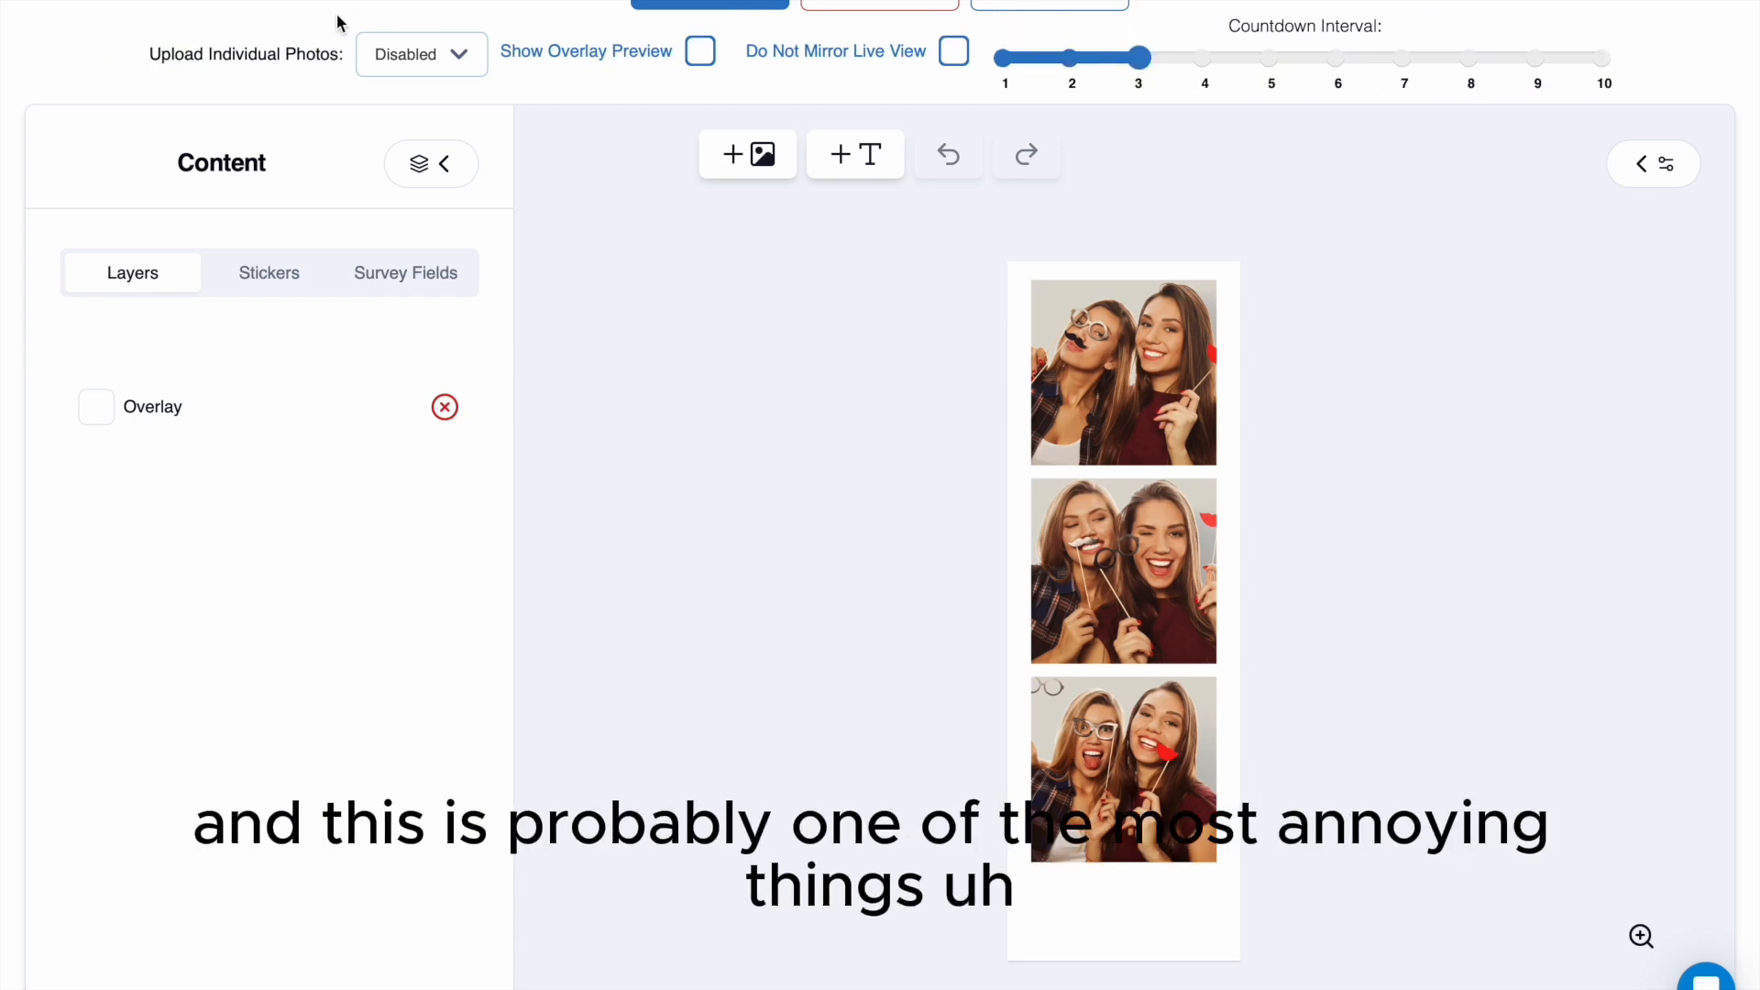